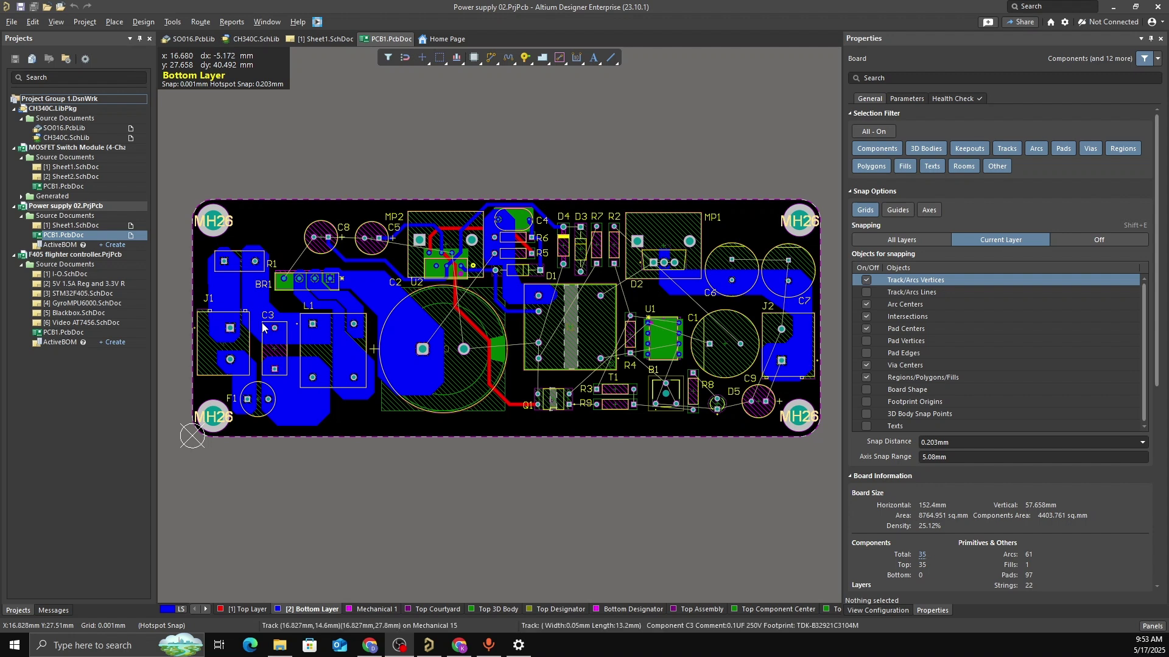
Examine the whole board layout and the bottom-layer copper of the input section around J1, F1, C3, L1 and BR1
right_click_drag(291, 325, 295, 327)
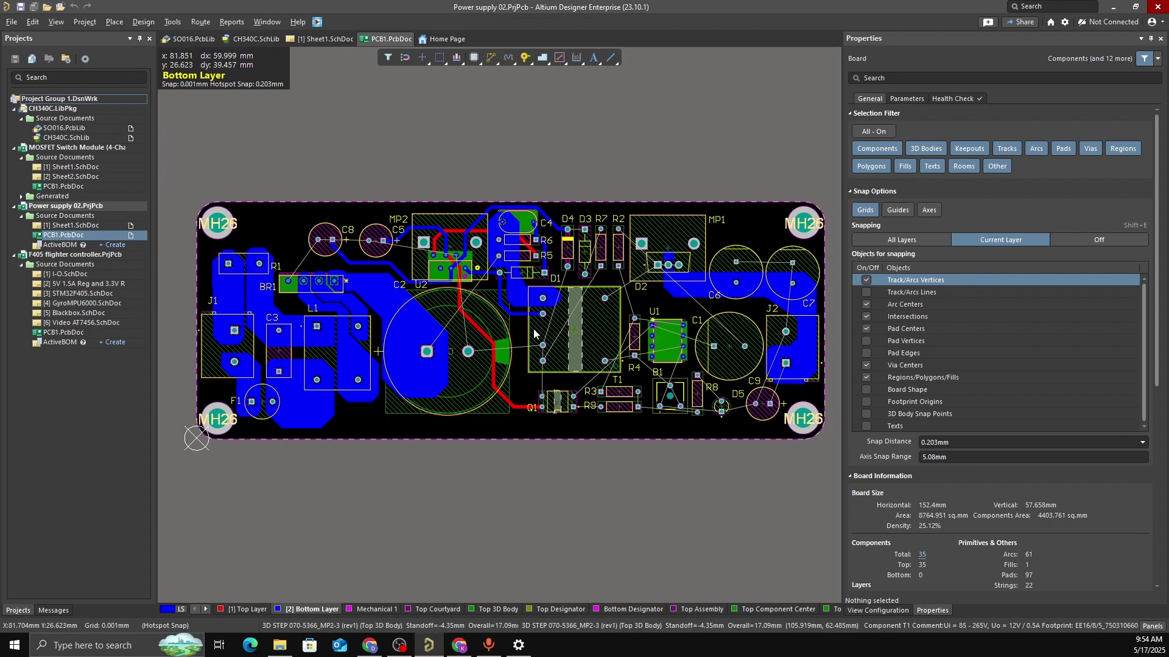
scroll(517, 331, "down", 1)
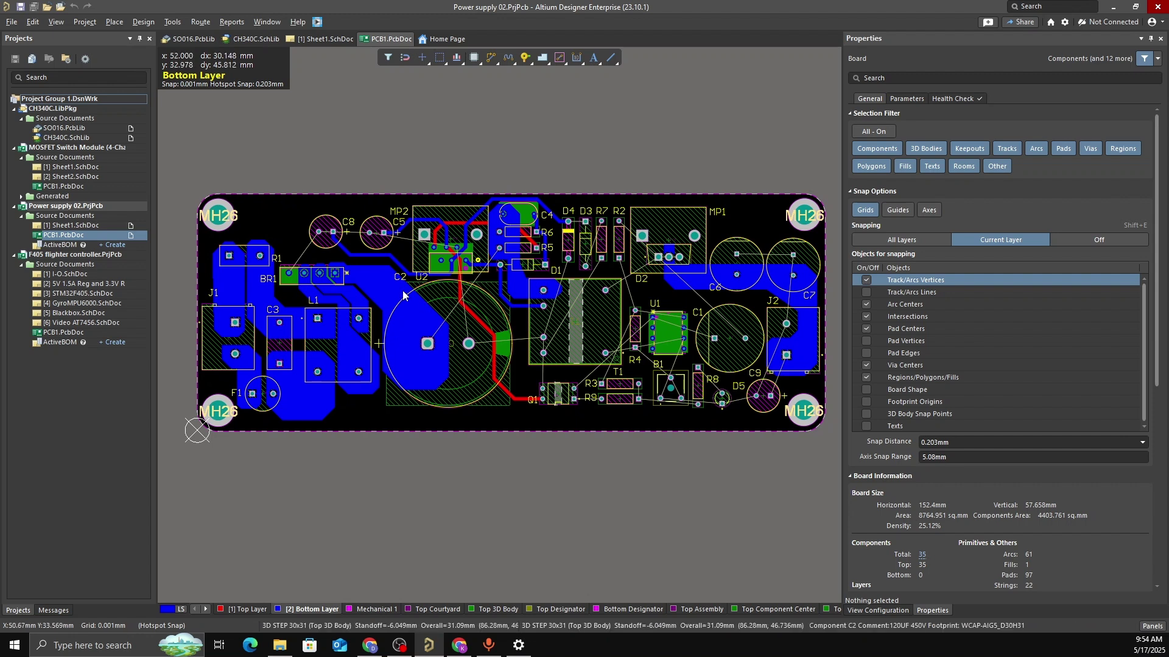
scroll(493, 279, "down", 1)
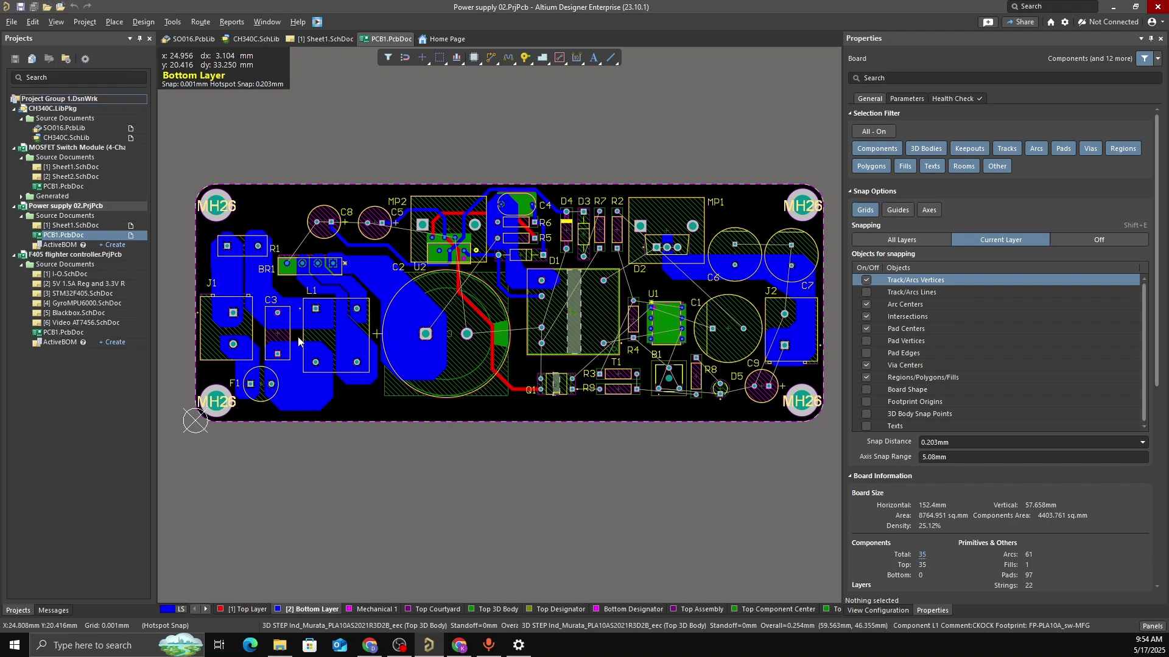
scroll(236, 281, "up", 3, "ctrl")
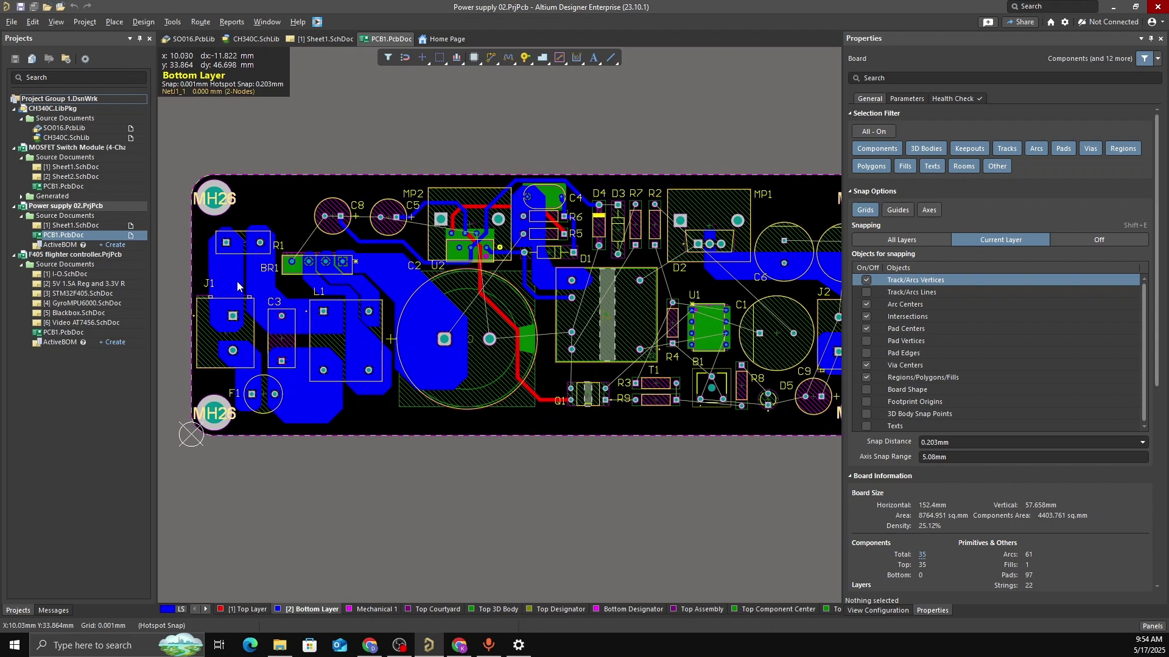
right_click_drag(201, 232, 206, 233)
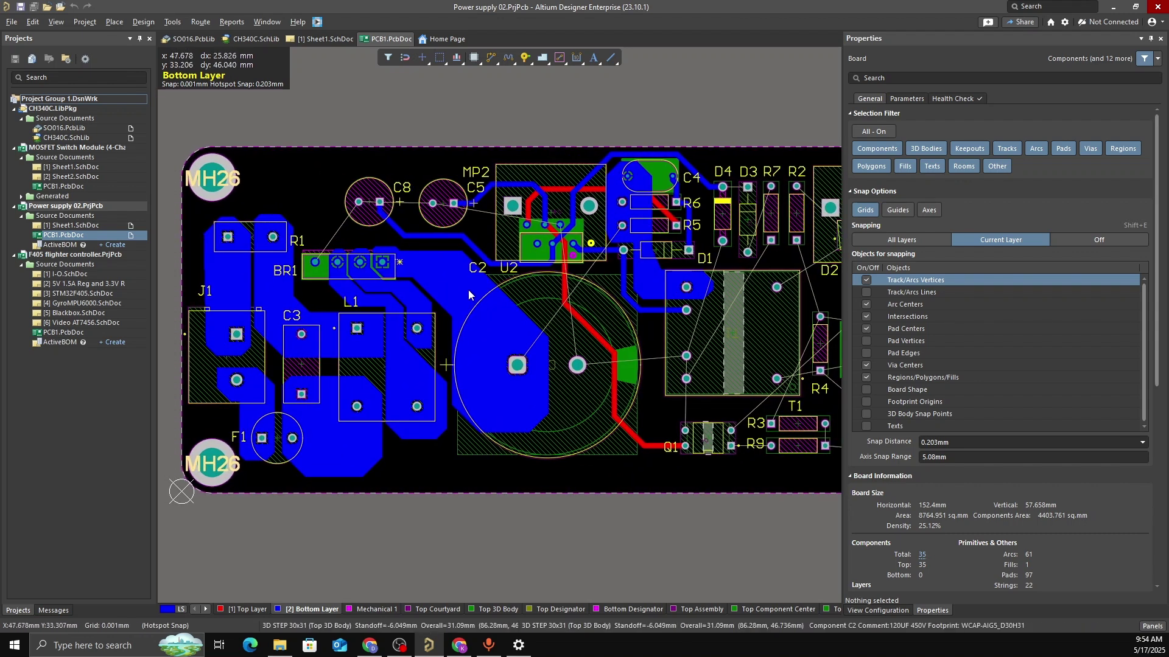
scroll(234, 254, "down", 3, "ctrl")
right_click_drag(349, 281, 349, 263)
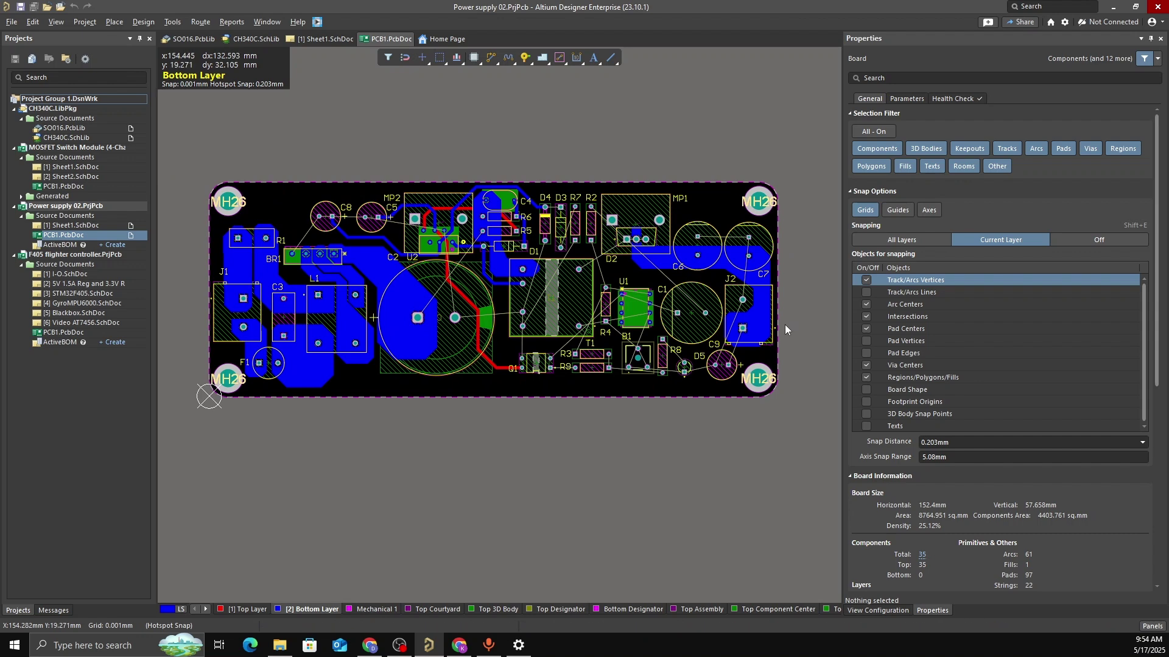
scroll(245, 299, "up", 3, "ctrl")
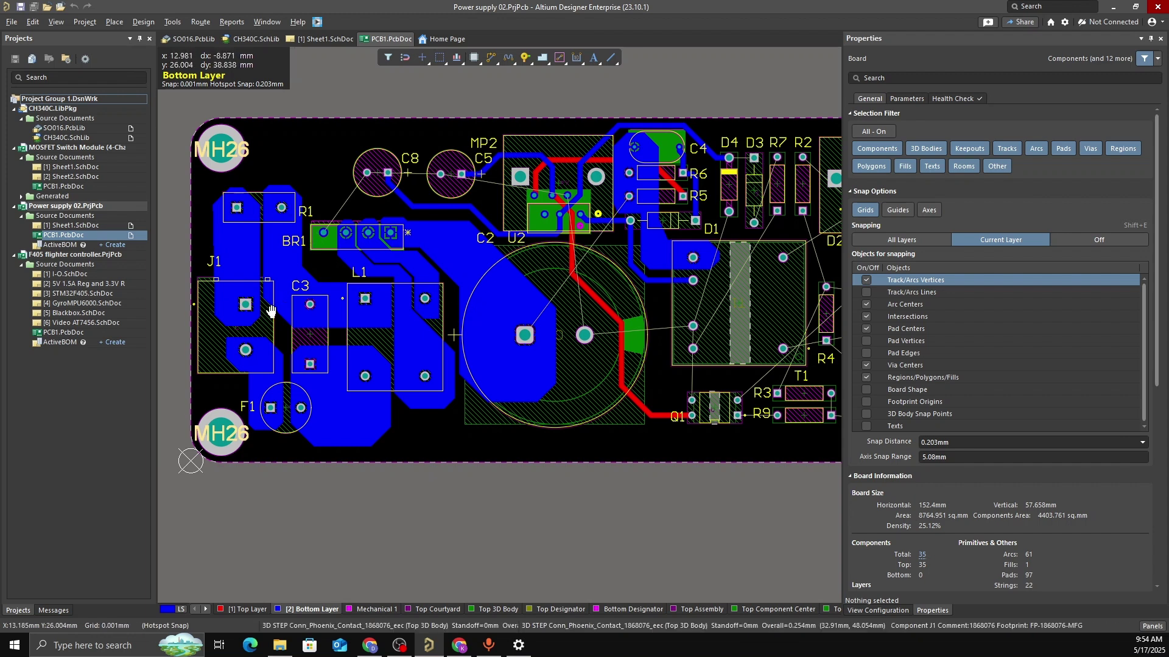
scroll(252, 286, "up", 2, "ctrl")
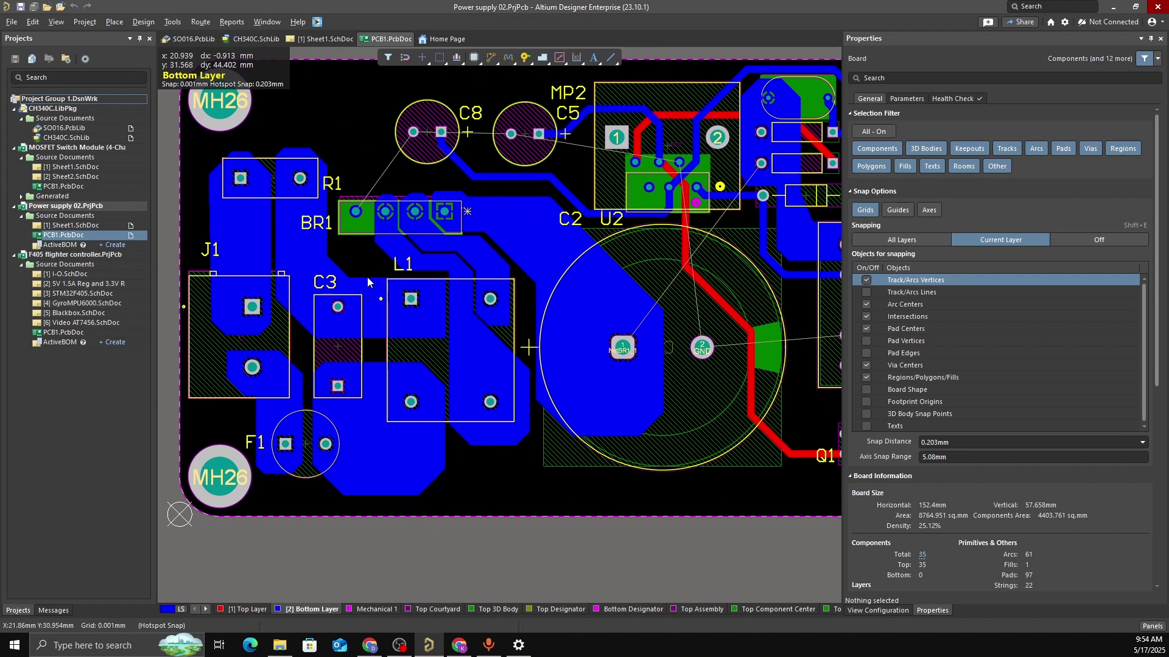
scroll(698, 356, "down", 2, "ctrl")
scroll(698, 356, "down", 1, "ctrl")
right_click_drag(698, 356, 696, 361)
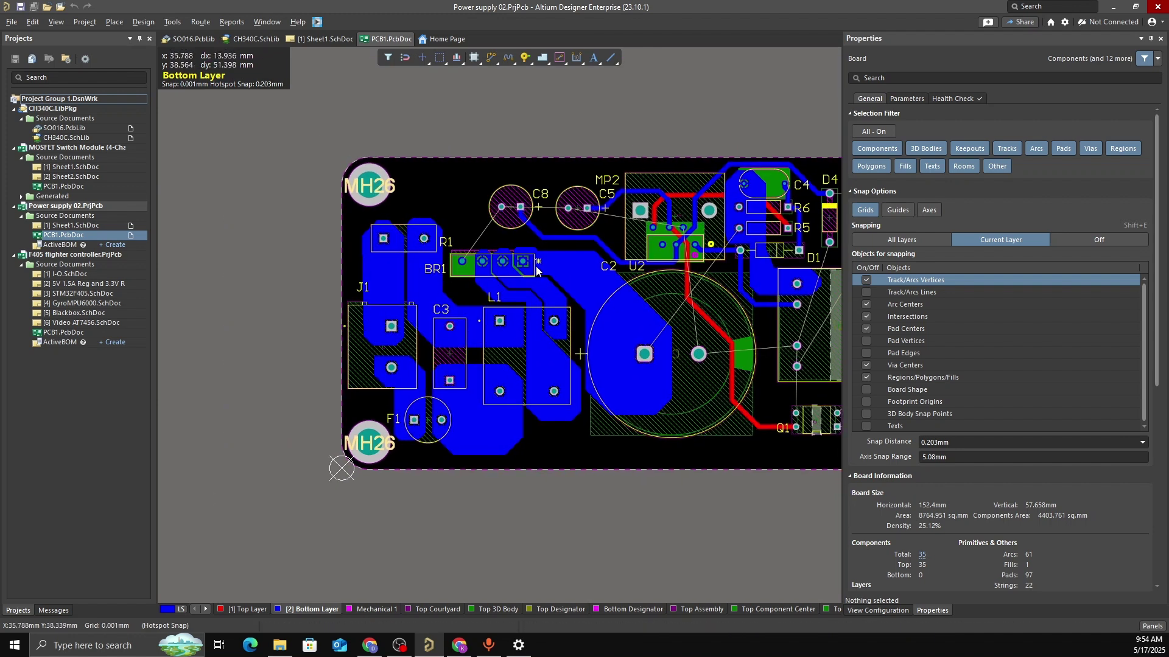
right_click_drag(819, 296, 588, 283)
scroll(583, 324, "down", 2, "ctrl")
right_click_drag(582, 324, 536, 326)
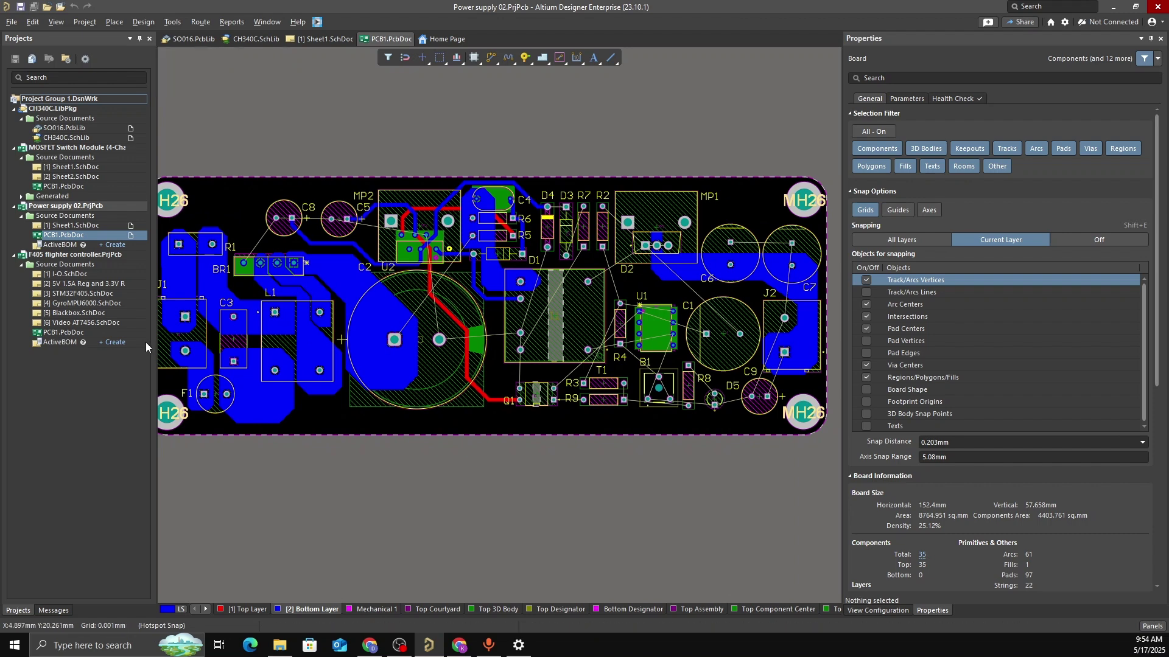
right_click_drag(178, 348, 260, 371)
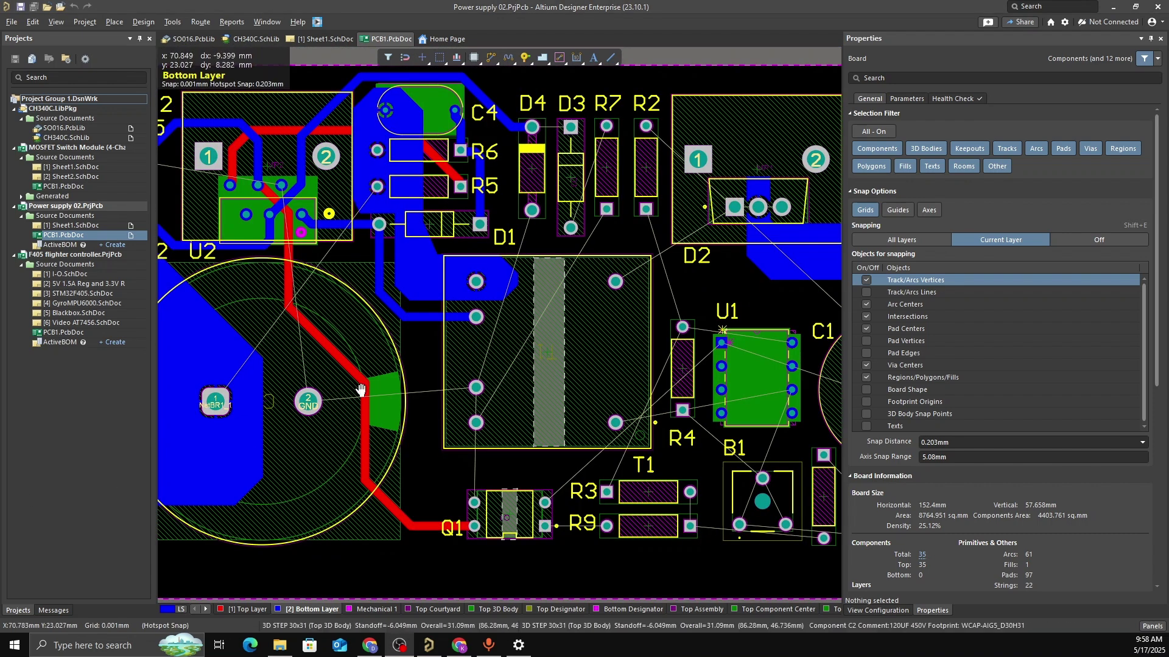
Examine the unrouted connections between capacitor C2, transformer T1 and optocoupler Q1, and across to the output section
right_click_drag(360, 390, 393, 381)
scroll(393, 381, "down", 2, "ctrl")
right_click_drag(342, 432, 355, 440)
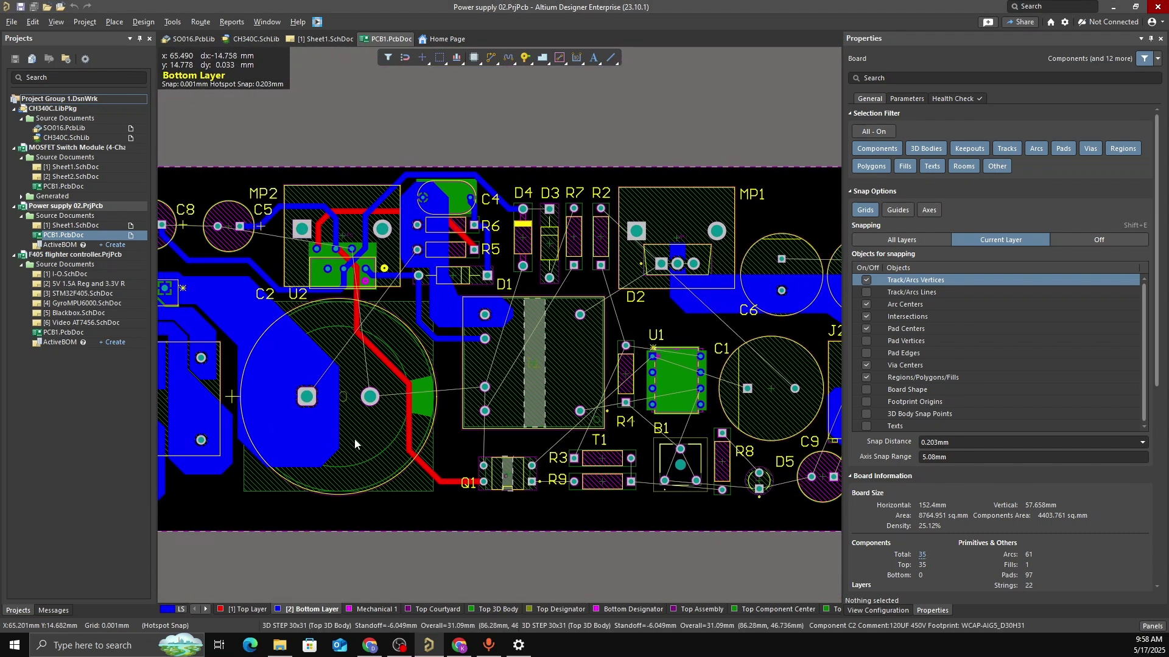
right_click_drag(258, 390, 348, 398)
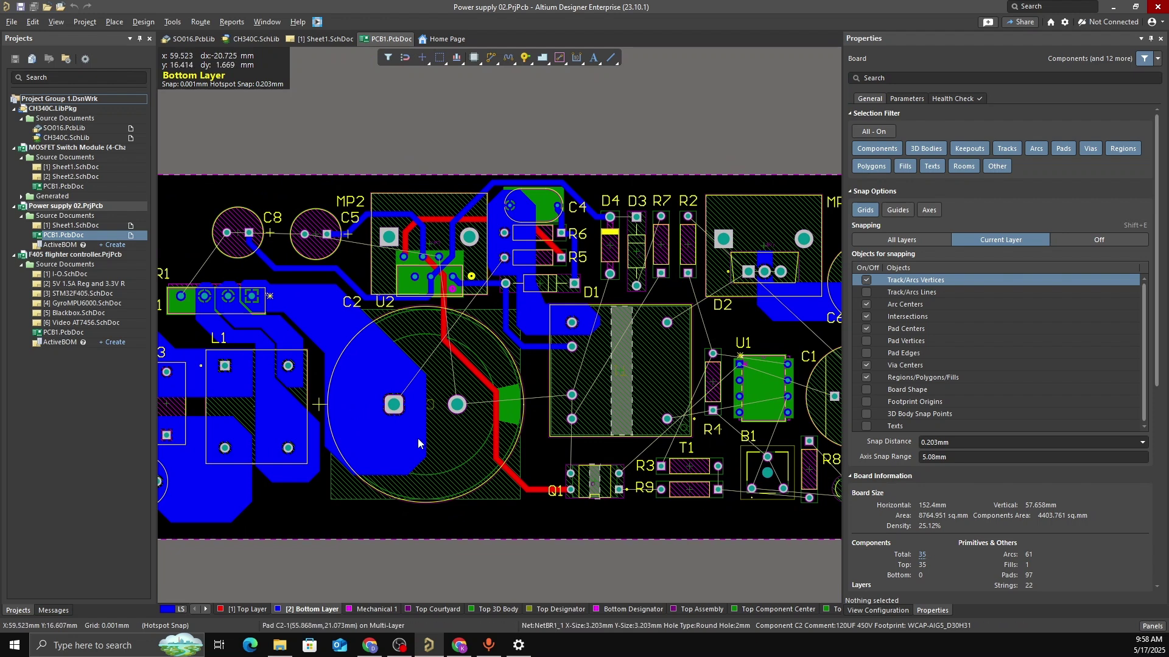
right_click_drag(445, 419, 442, 397)
right_click_drag(513, 399, 439, 406)
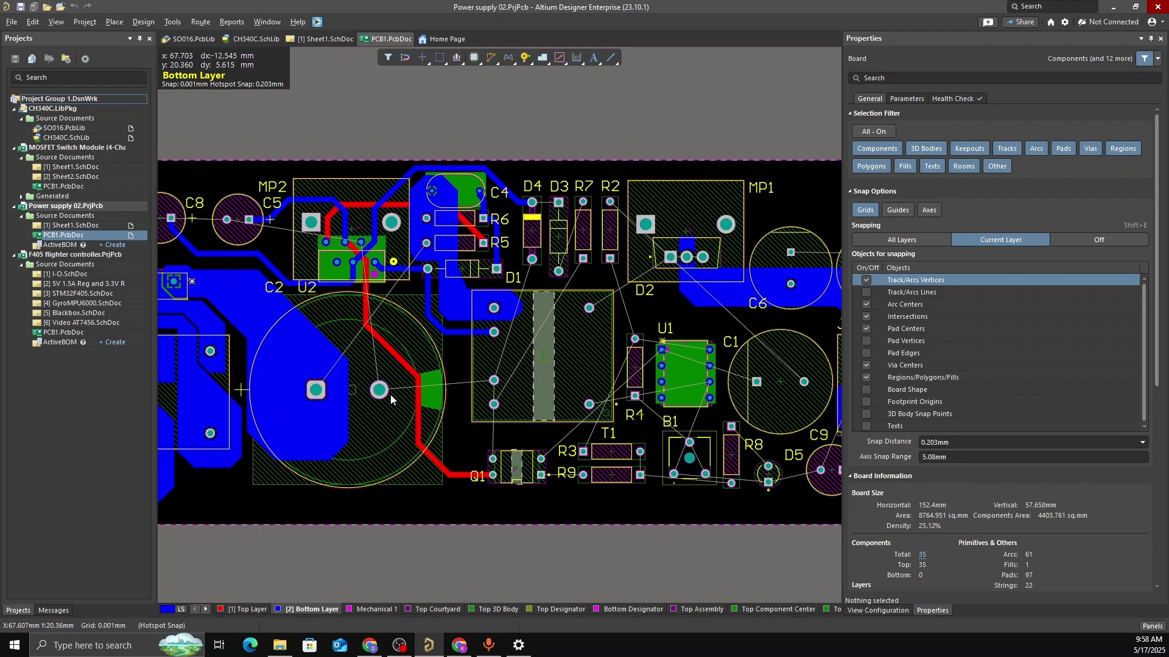
right_click_drag(546, 420, 496, 421)
right_click_drag(698, 421, 468, 437)
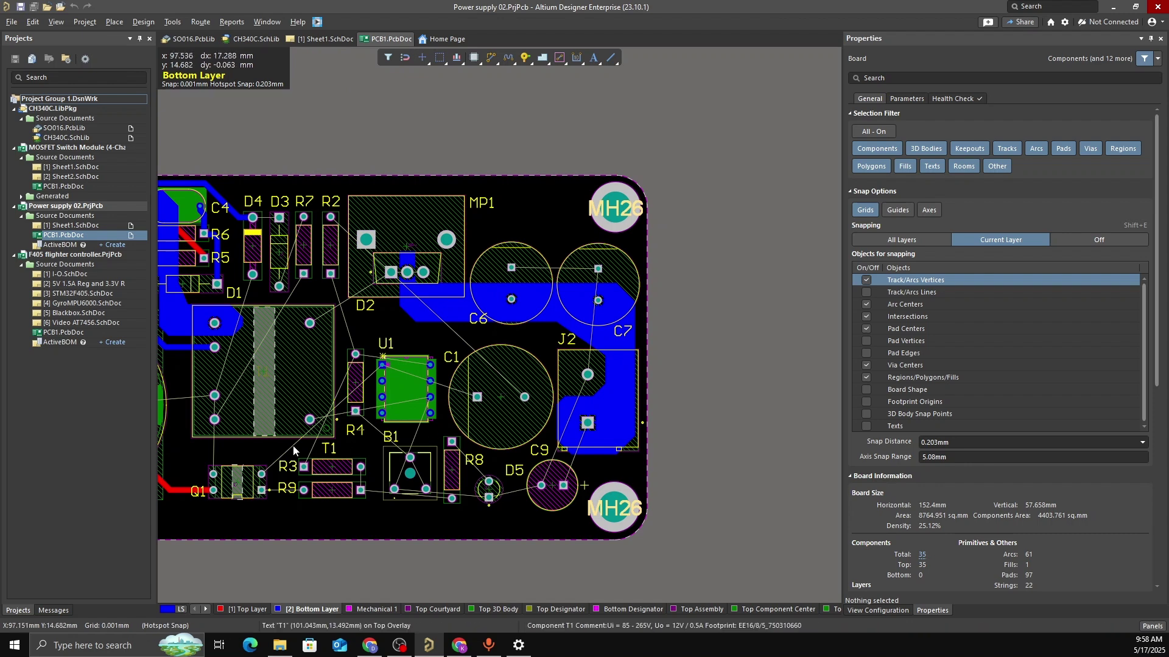
right_click_drag(239, 458, 315, 447)
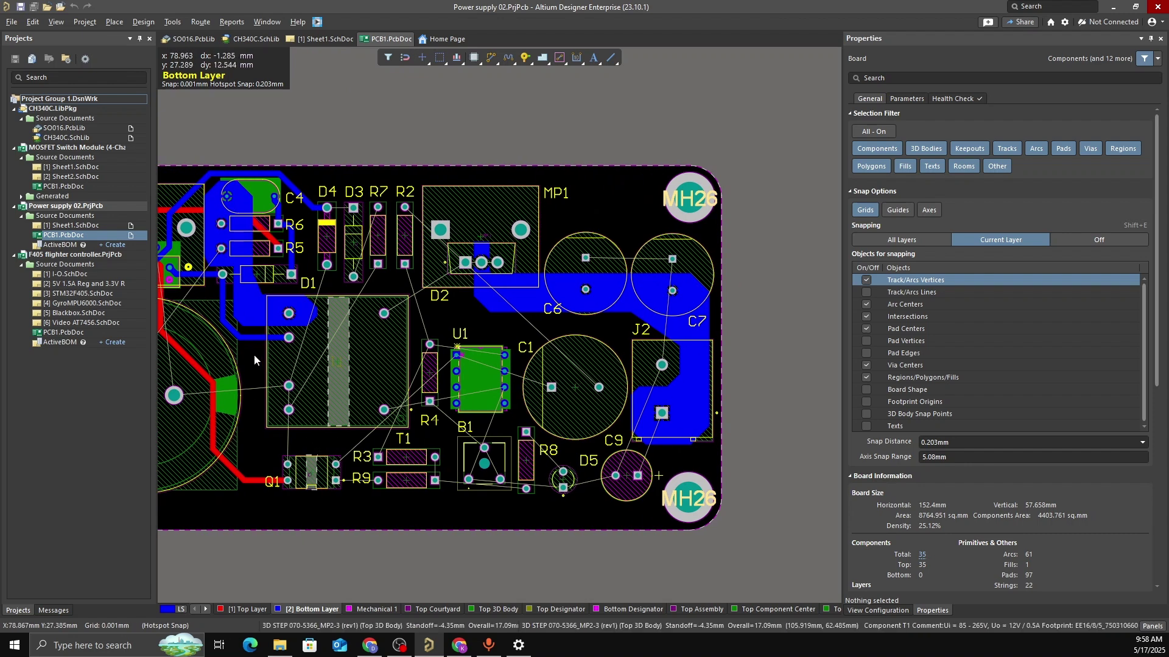
right_click_drag(174, 416, 290, 415)
scroll(287, 416, "up", 1, "ctrl")
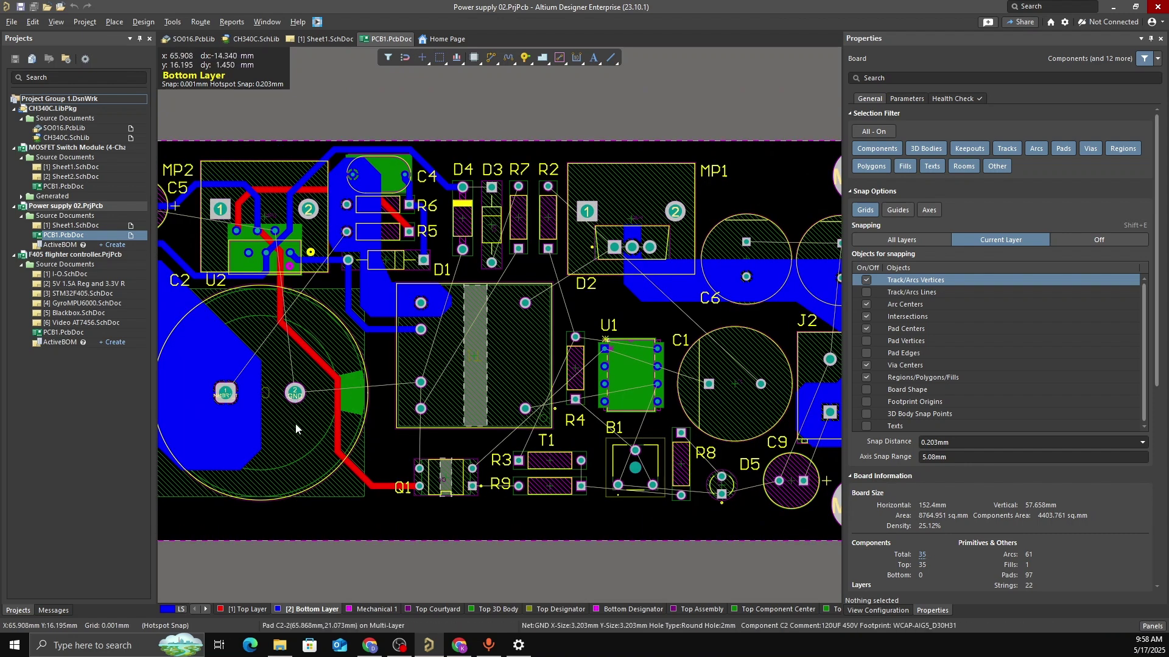
scroll(295, 422, "up", 2, "ctrl")
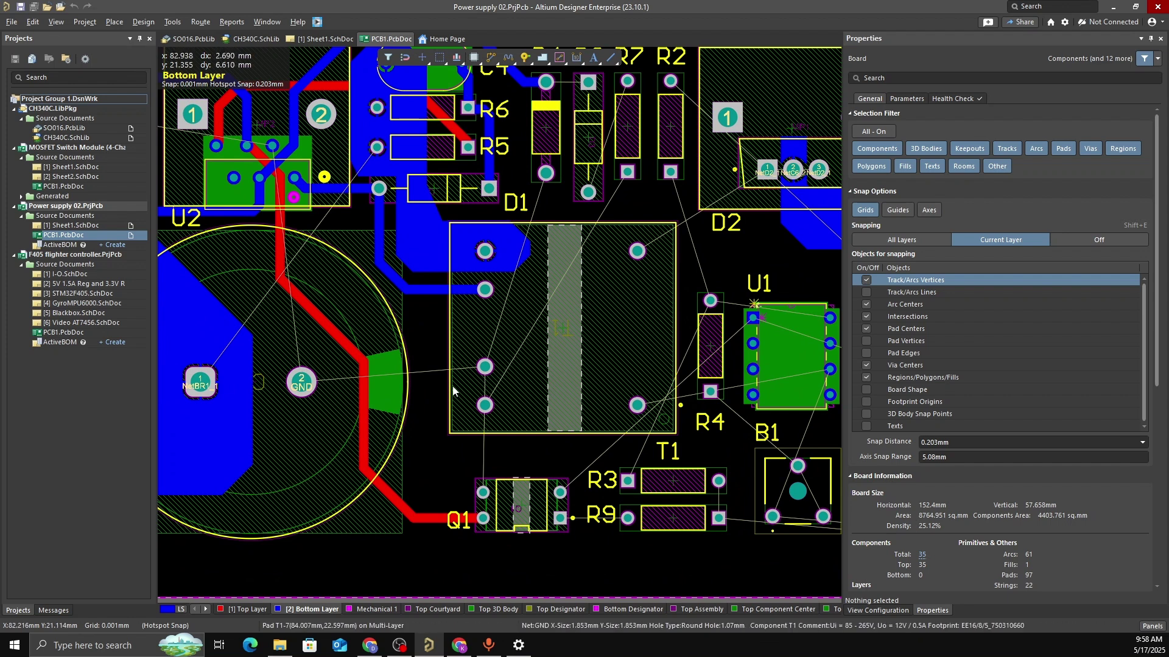
scroll(413, 393, "up", 1, "ctrl")
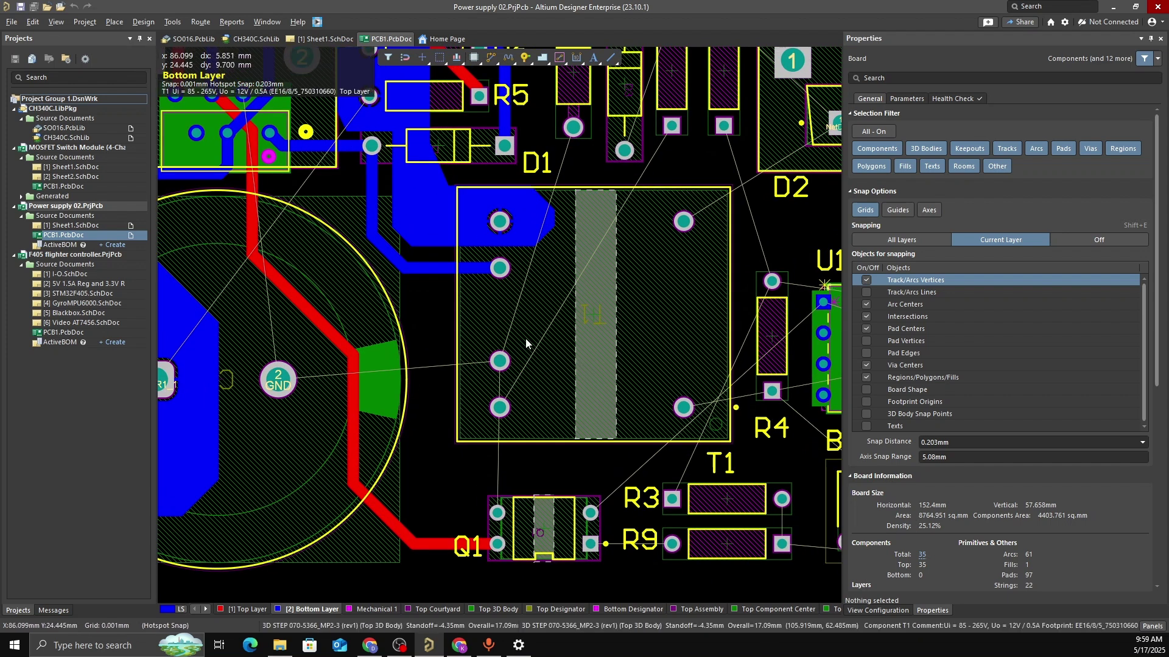
Examine the pads of transformer T1 and the unrouted connections to R4, U1, C1, D2 and the diodes above it
right_click_drag(549, 377, 410, 399)
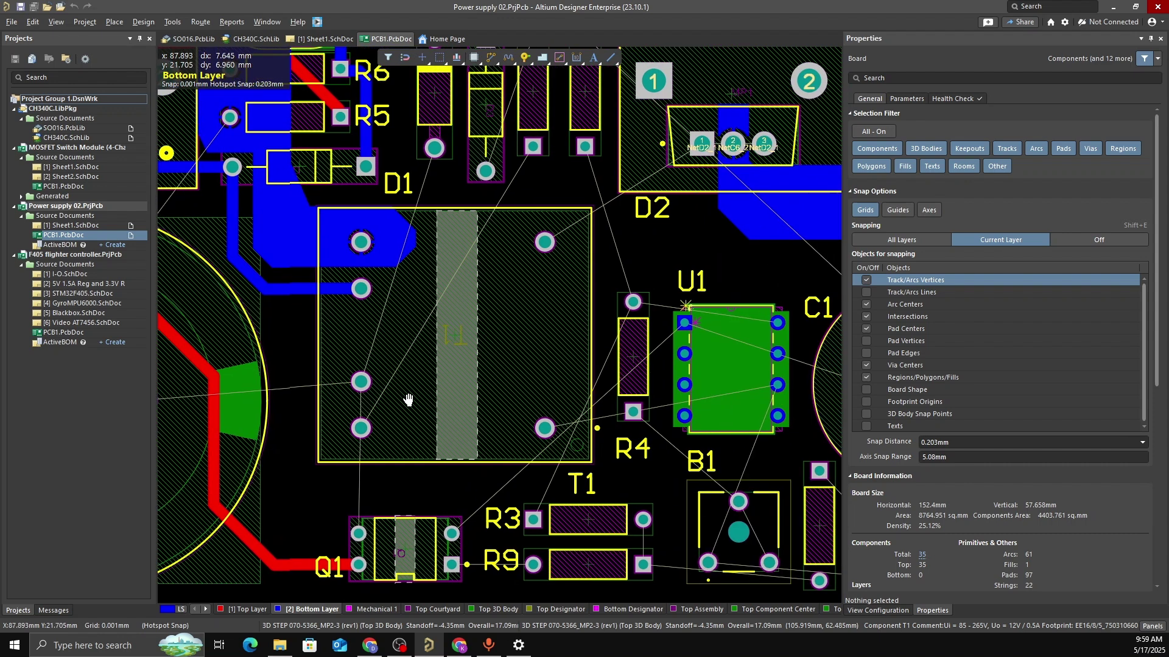
scroll(609, 454, "up", 2, "ctrl")
right_click_drag(609, 454, 593, 450)
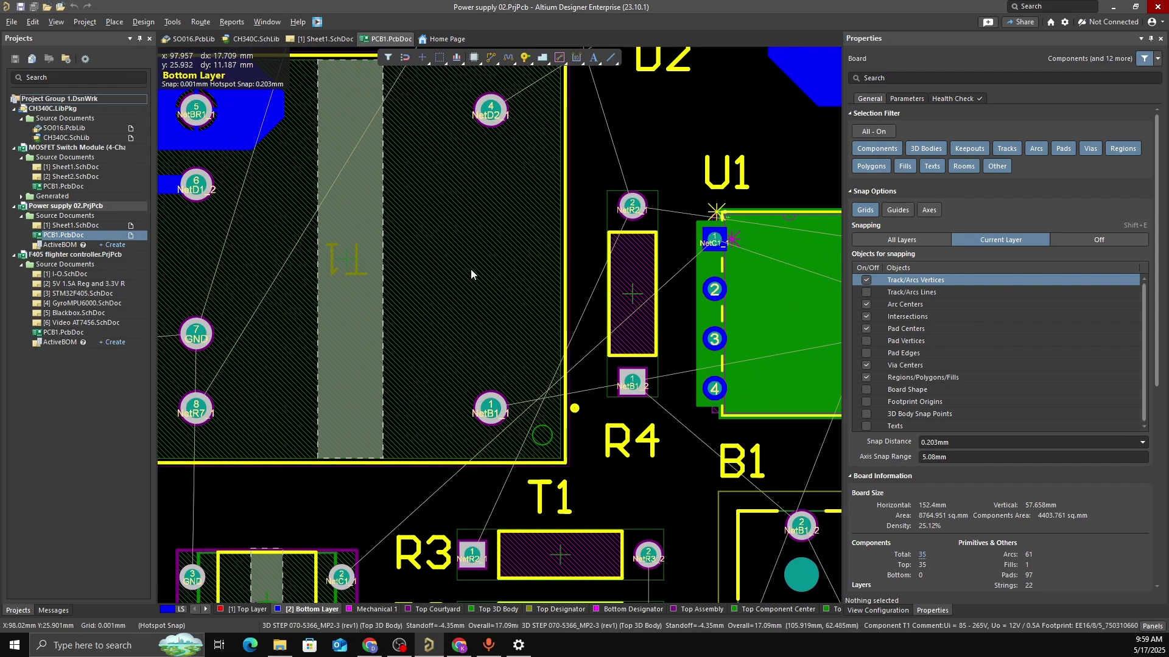
mouse_move(606, 408)
right_mouse_down()
mouse_move(572, 424)
mouse_move(467, 418)
mouse_move(585, 409)
right_mouse_up()
scroll(572, 417, "down", 1, "ctrl")
scroll(615, 408, "down", 1, "ctrl")
scroll(641, 407, "down", 1, "ctrl")
right_click_drag(708, 373, 602, 370)
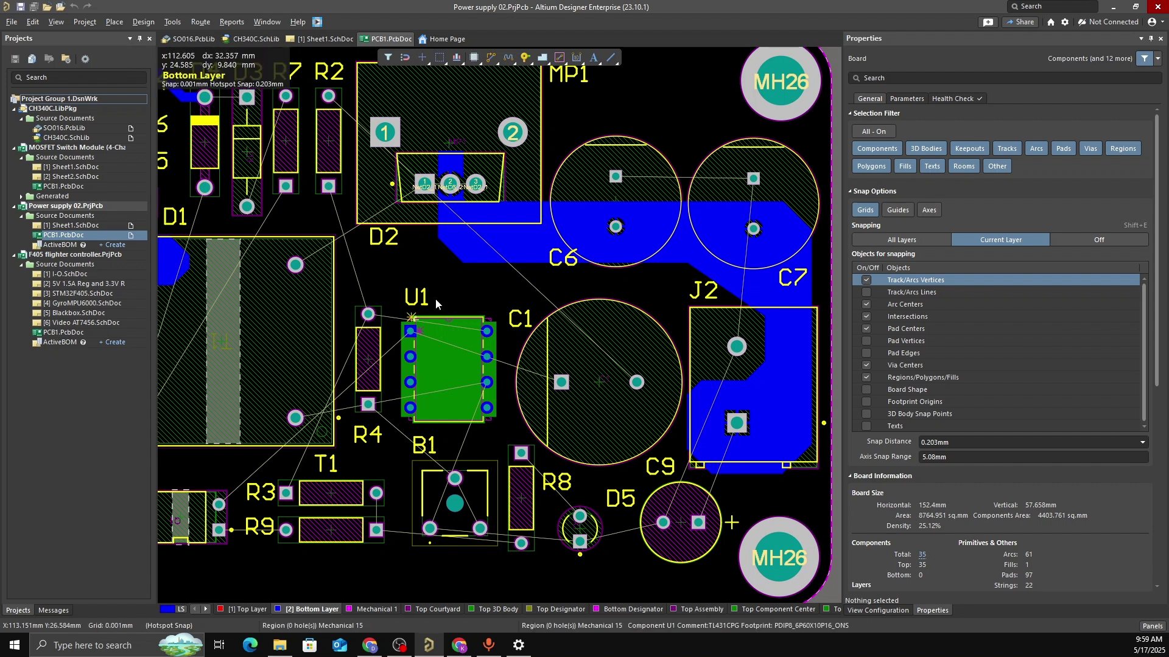
right_click_drag(420, 265, 475, 331)
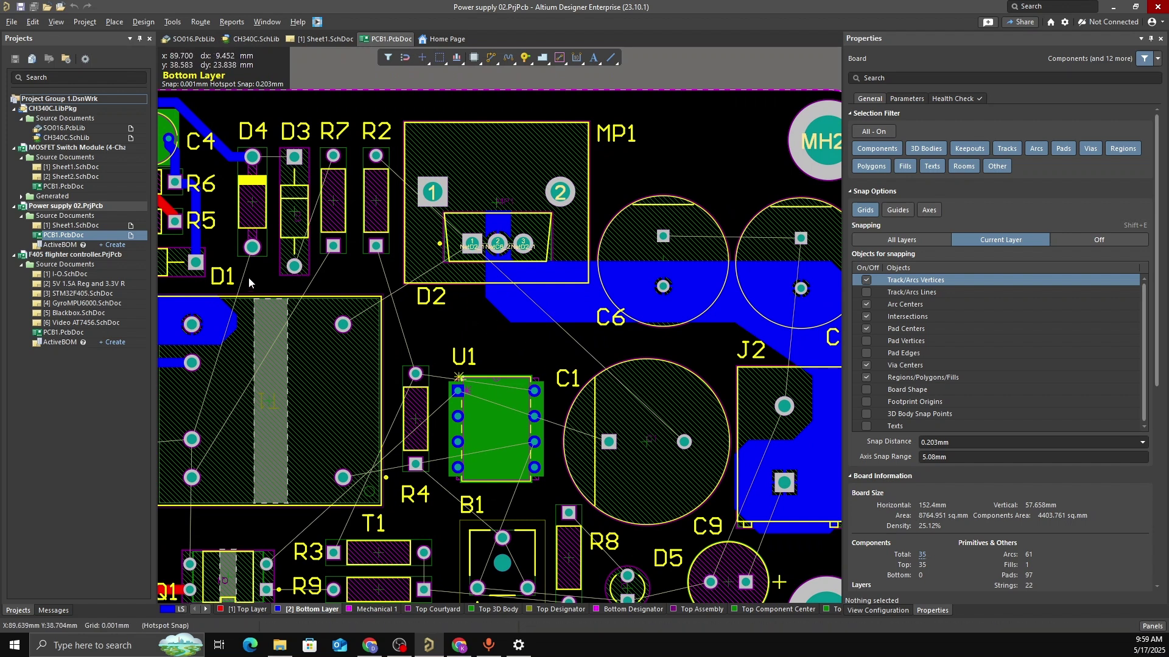
right_click_drag(249, 276, 325, 273)
scroll(330, 278, "down", 1, "ctrl")
scroll(331, 277, "down", 1, "ctrl")
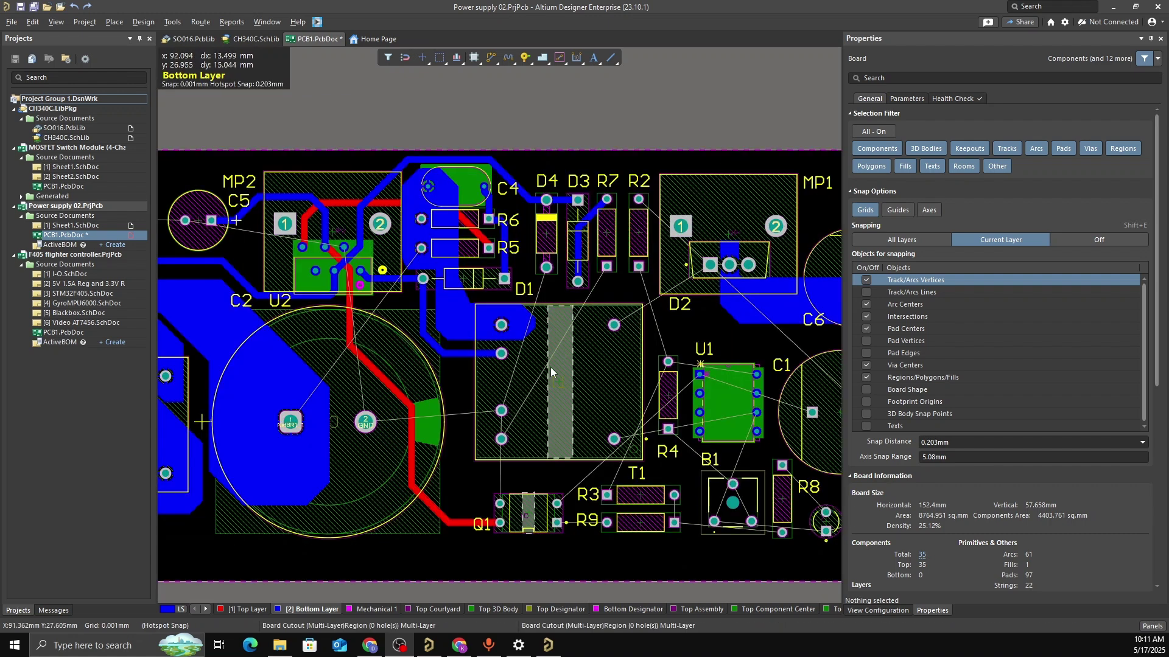
Examine the bottom-layer NetD1_2 track running from U2 through diode D1 to pad 6 of transformer T1
scroll(551, 367, "up", 2, "ctrl")
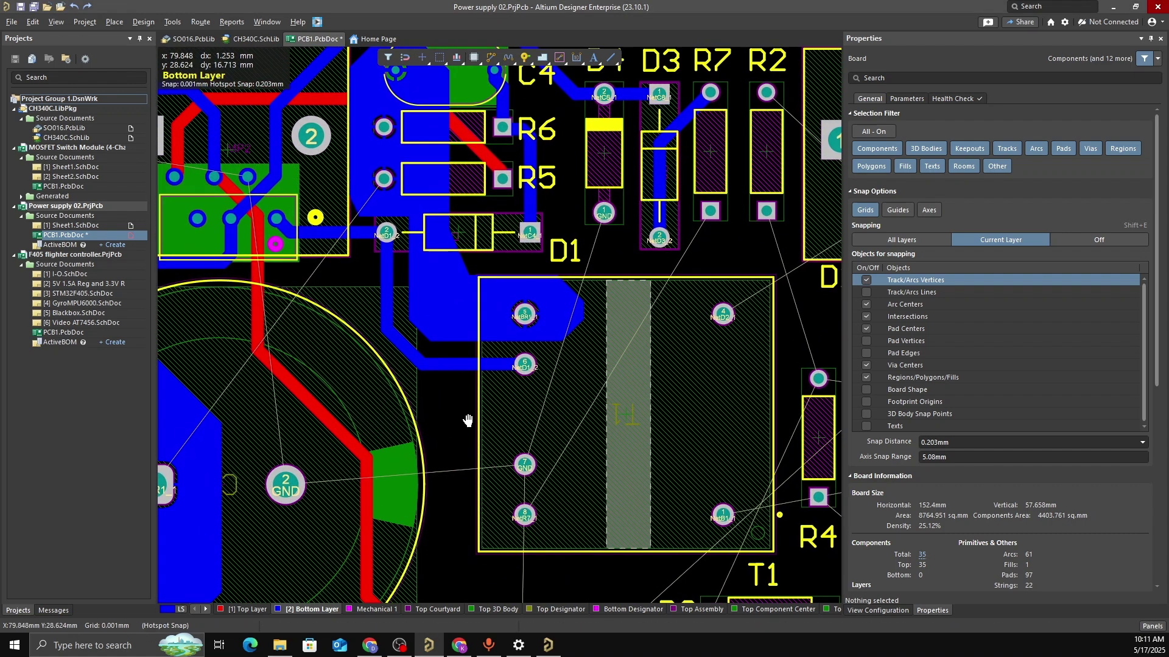
right_click_drag(468, 420, 407, 420)
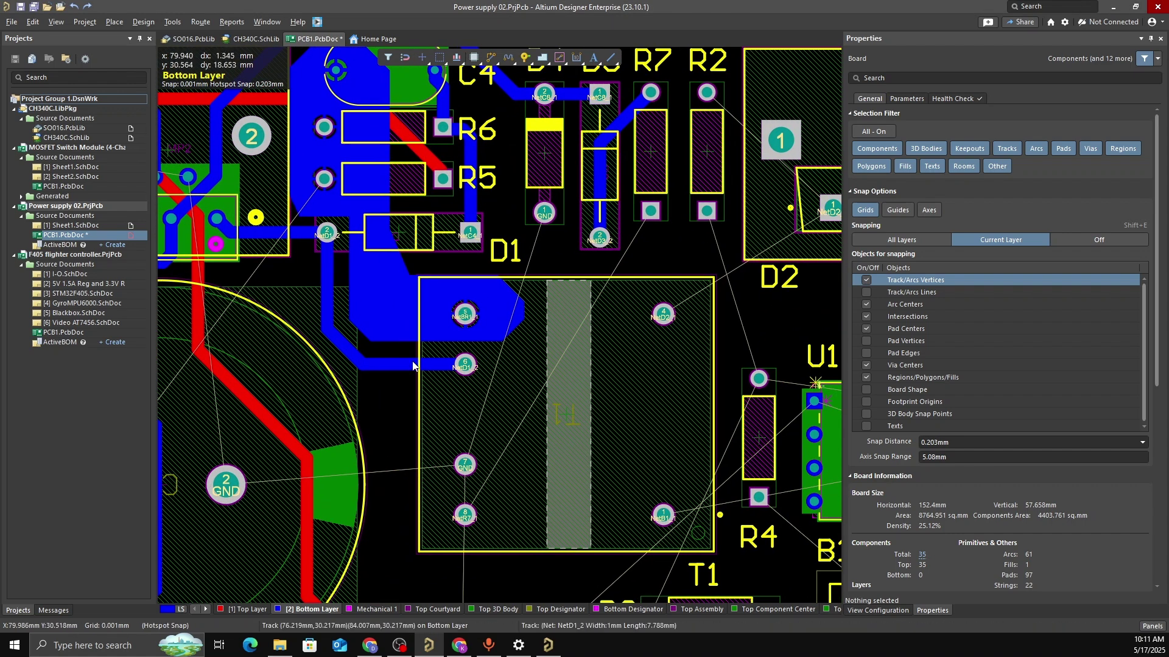
scroll(413, 366, "up", 3, "ctrl")
right_click_drag(418, 374, 435, 383)
scroll(399, 381, "down", 2, "ctrl")
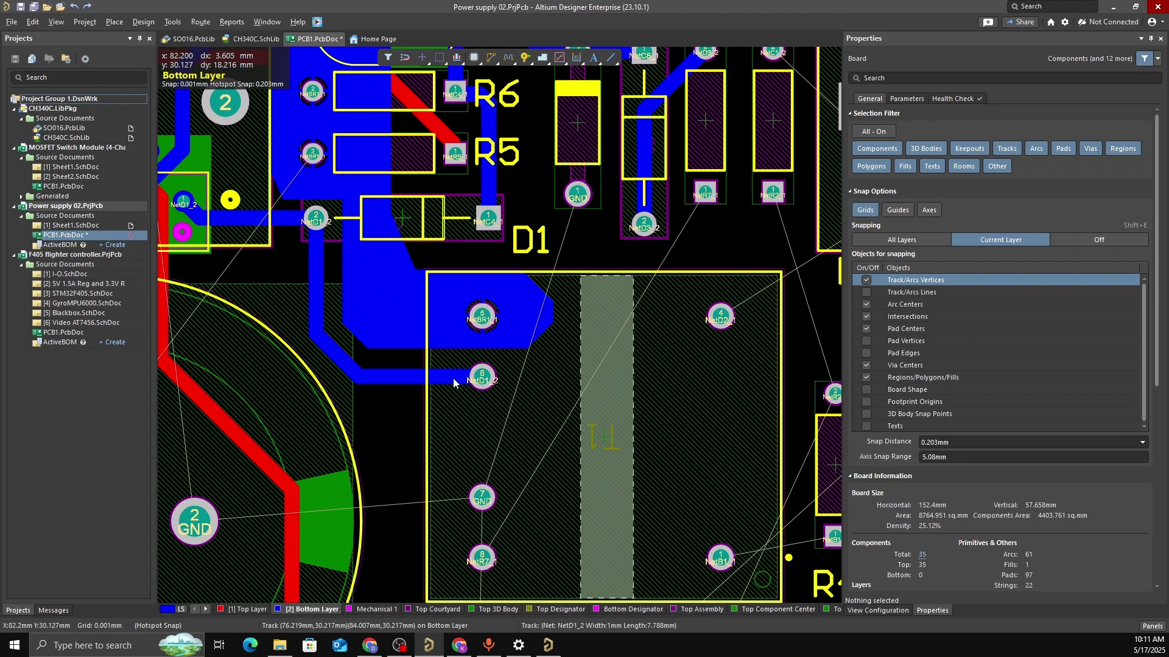
right_click_drag(296, 269, 329, 286)
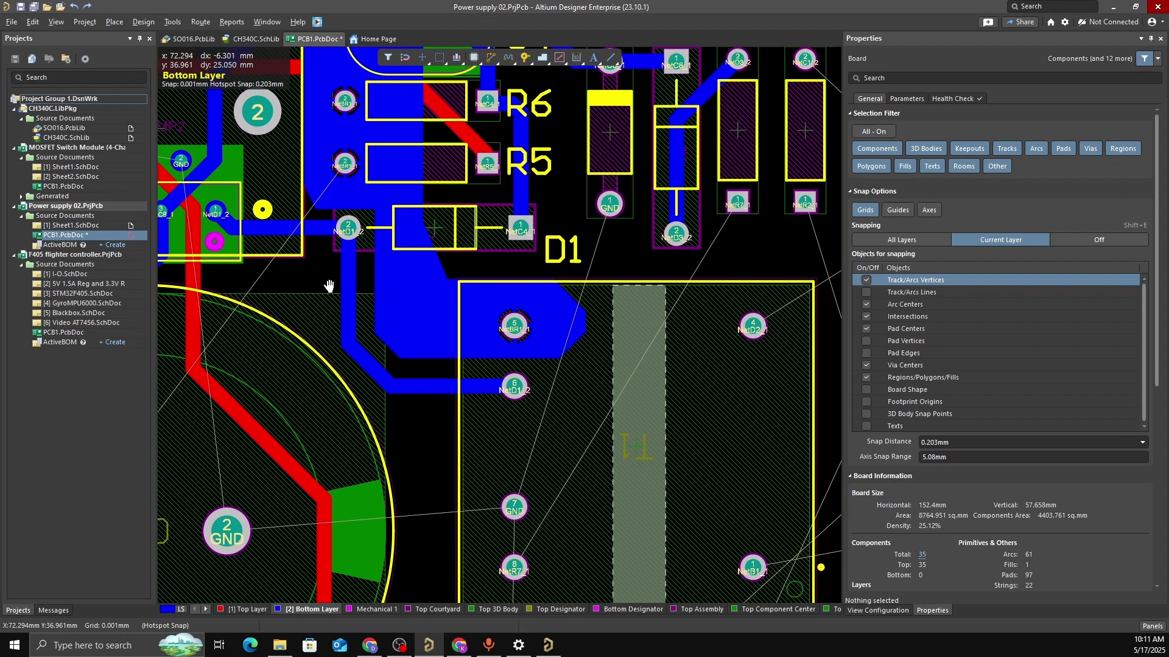
right_click_drag(244, 264, 321, 261)
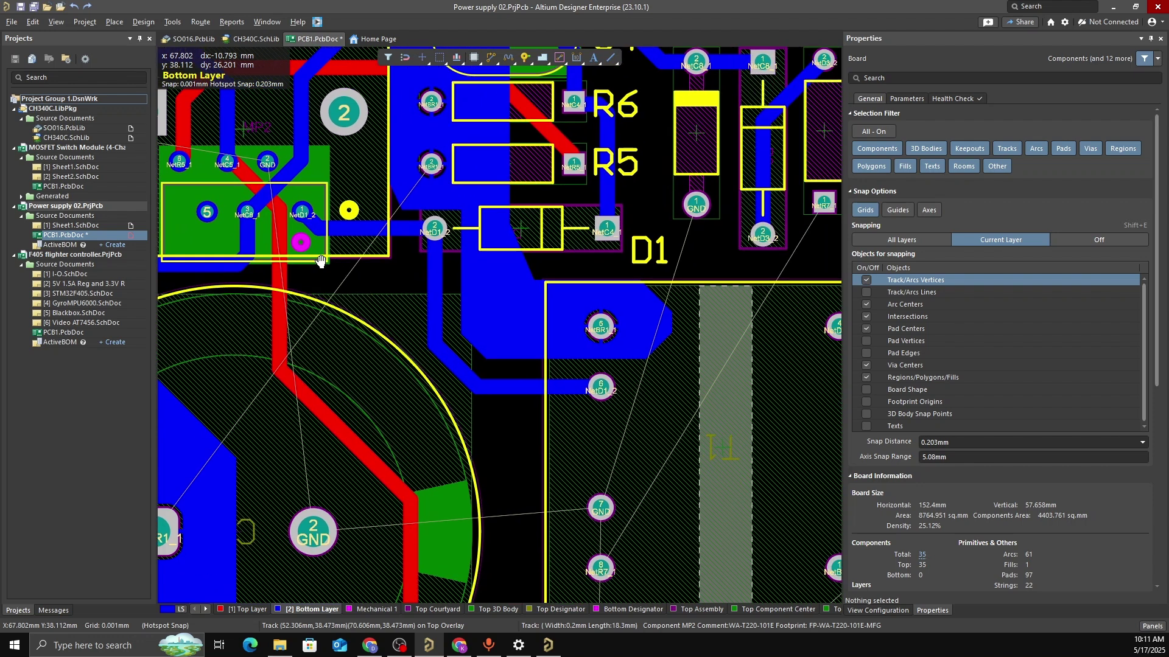
scroll(320, 261, "down", 3, "ctrl")
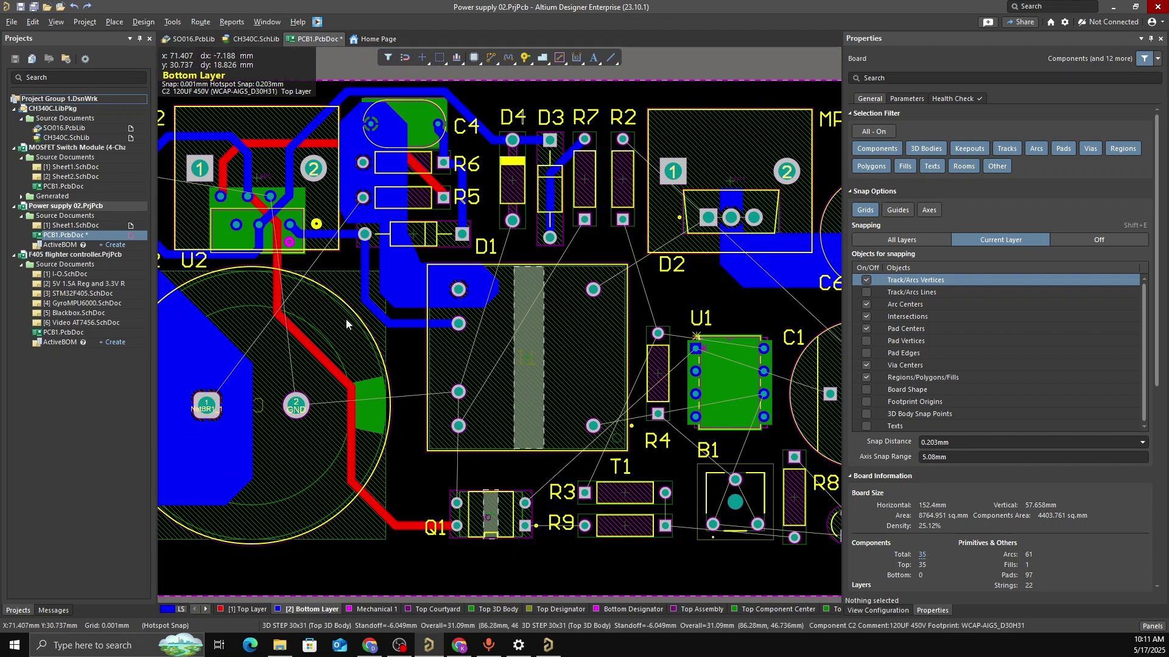
Delete the diagonal NetD1_2 track segment between diode D1 and pad 6 of transformer T1 on the bottom layer
scroll(400, 339, "up", 2, "ctrl")
scroll(439, 317, "up", 2, "ctrl")
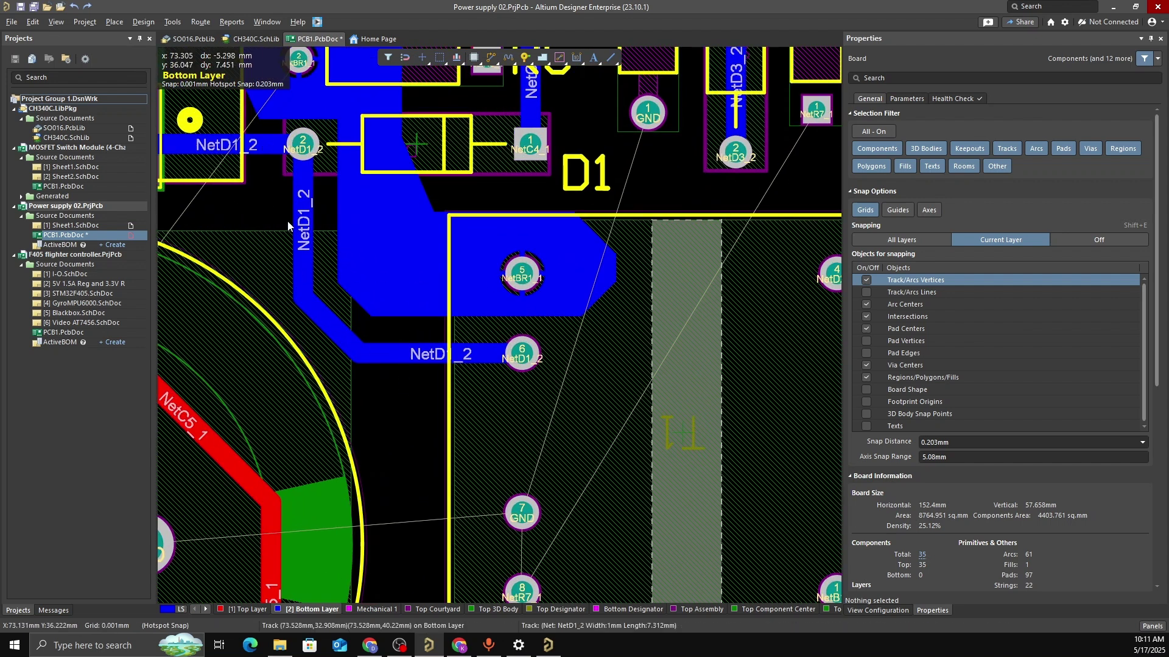
left_click(255, 189)
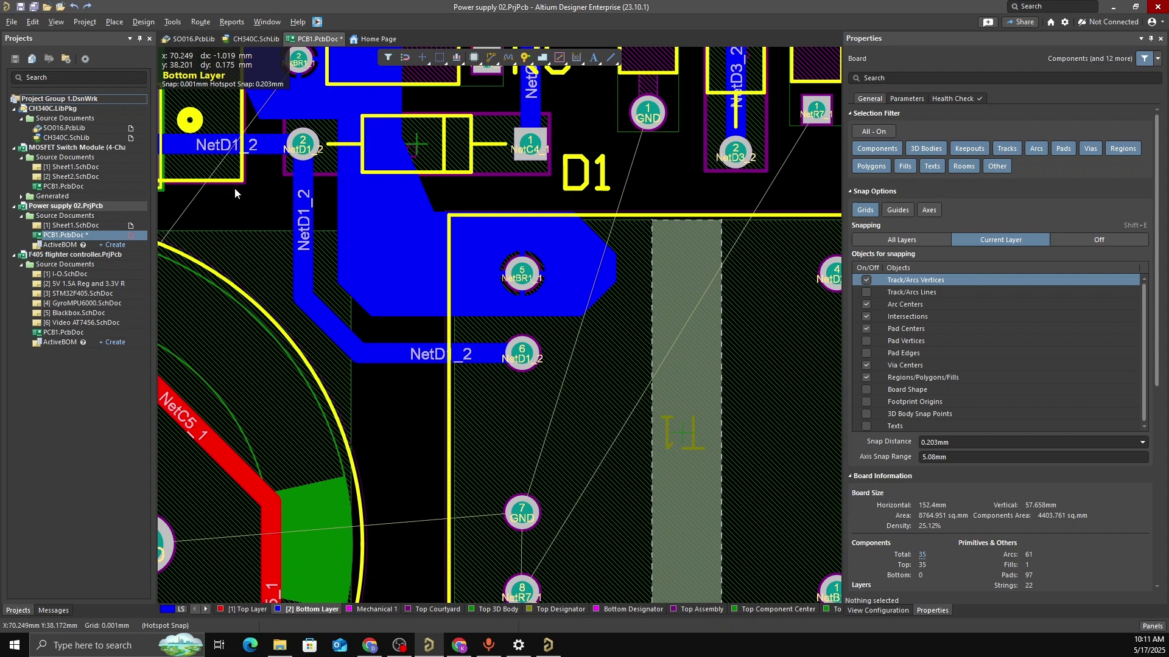
scroll(234, 249, "up", 1)
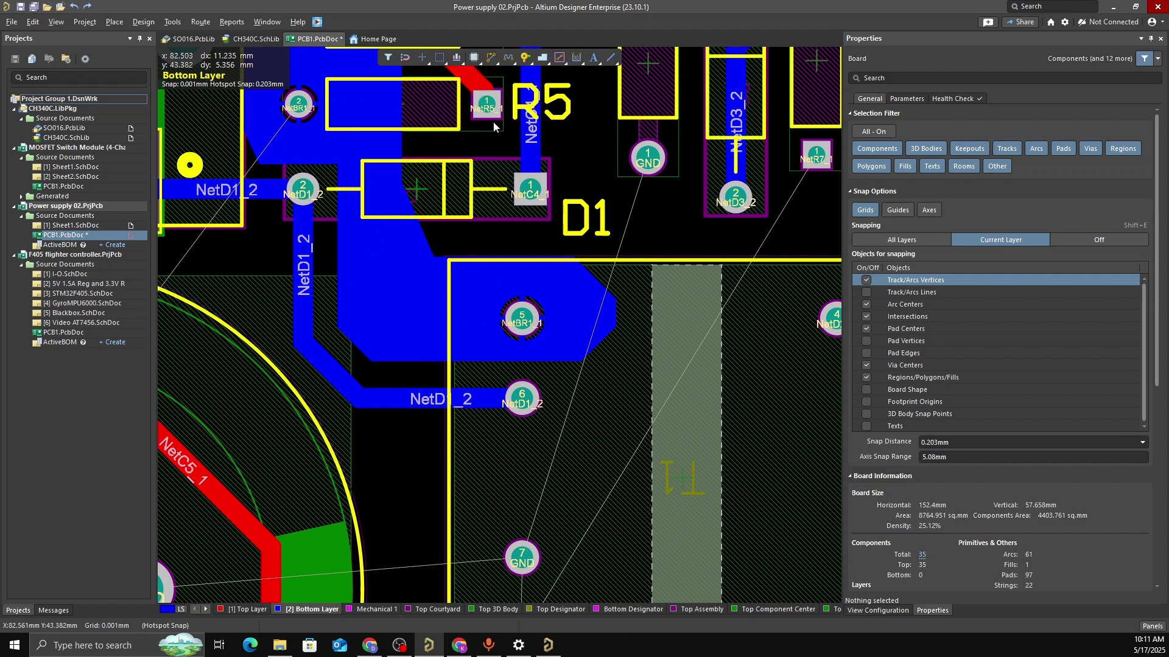
left_click(350, 393)
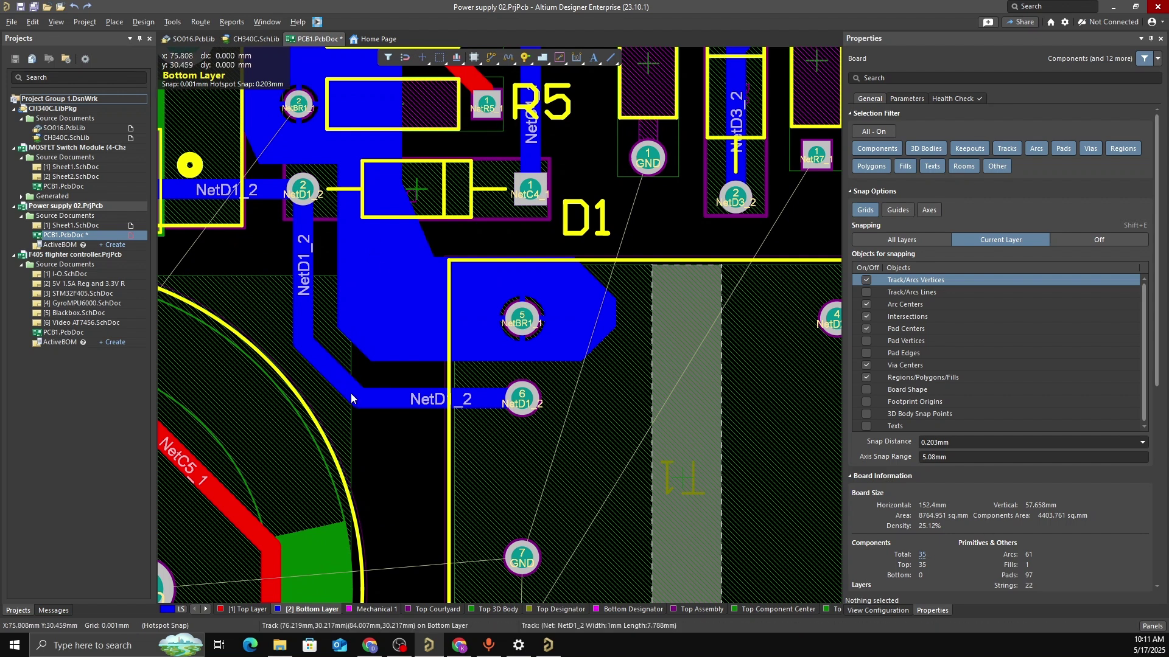
key("Delete")
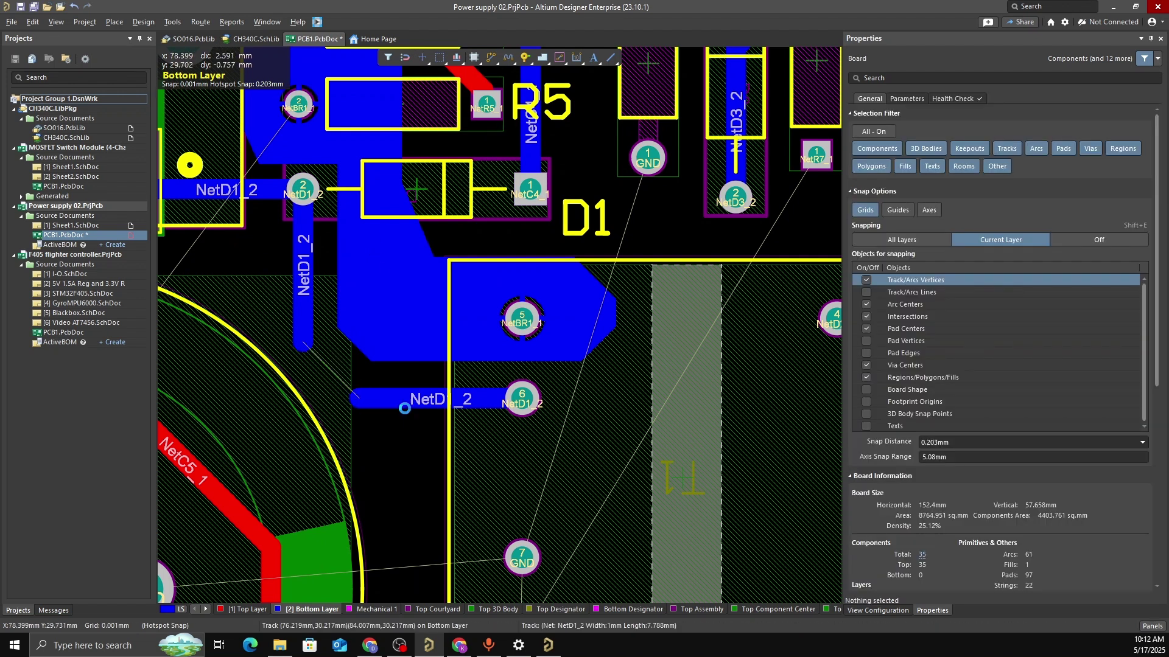
Delete the remaining horizontal and vertical NetD1_2 track segments between diode D1 and pad 6 of transformer T1 on the bottom layer
left_click(404, 408)
key("Delete")
left_click(303, 286)
key("Delete")
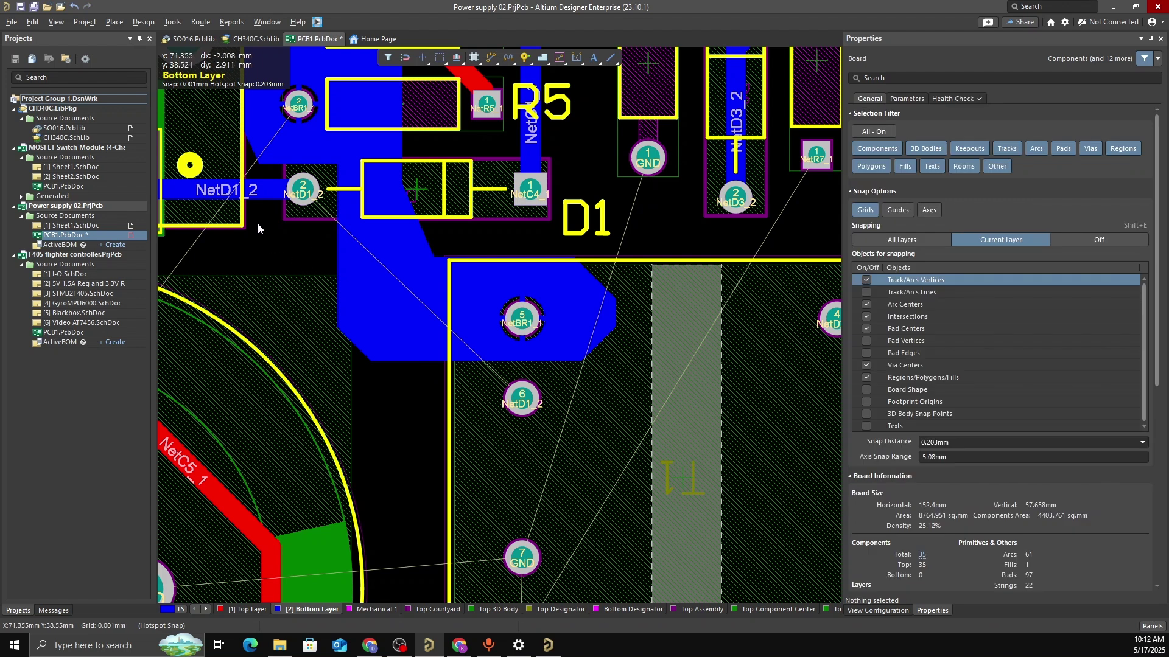
right_click_drag(331, 250, 399, 334)
scroll(399, 334, "down", 2, "ctrl")
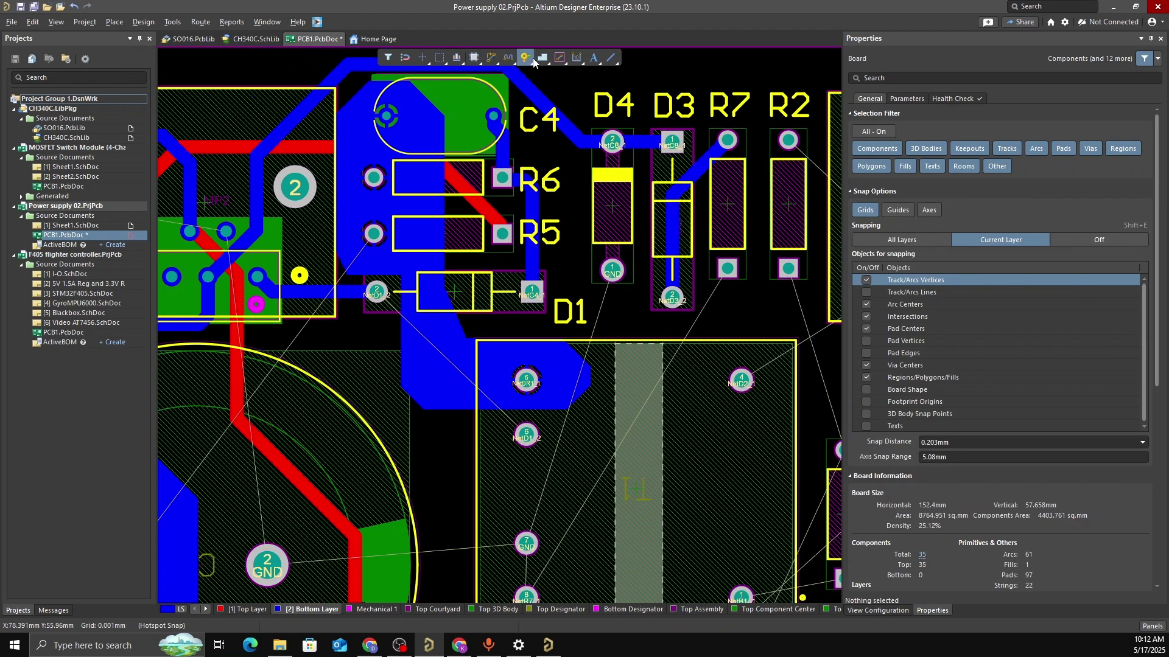
Delete the two bottom-layer NetD1_2 track segments that connect pad 1 of U2 to pad 2 of diode D1
left_click(410, 169)
scroll(369, 319, "up", 6, "ctrl")
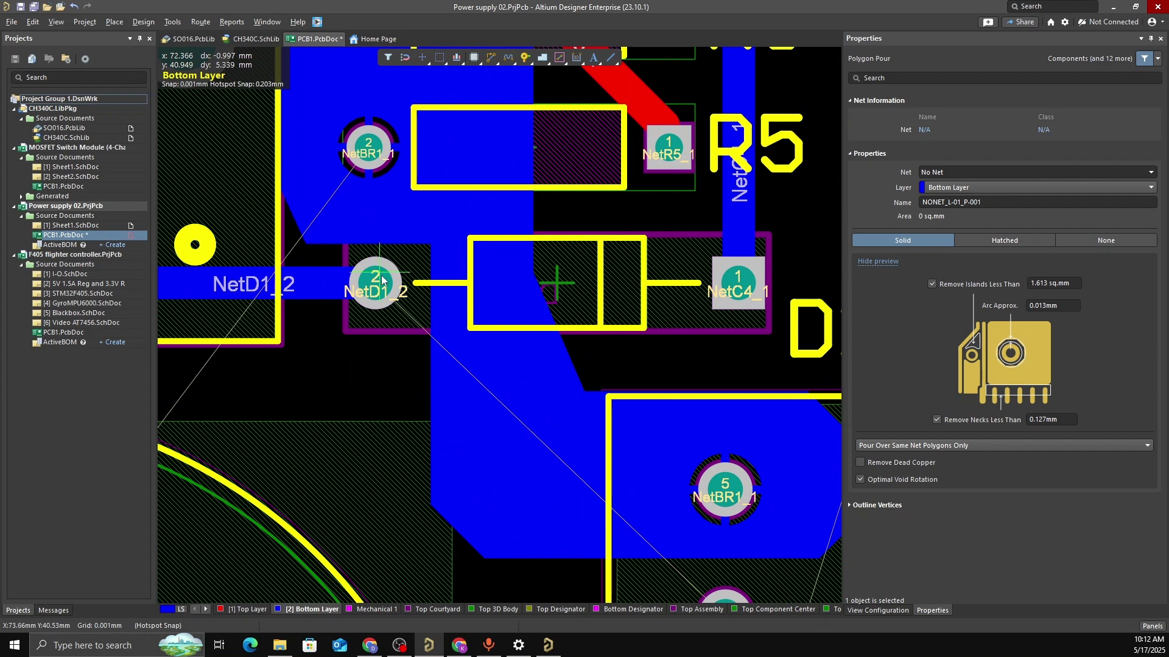
scroll(282, 295, "down", 1, "ctrl")
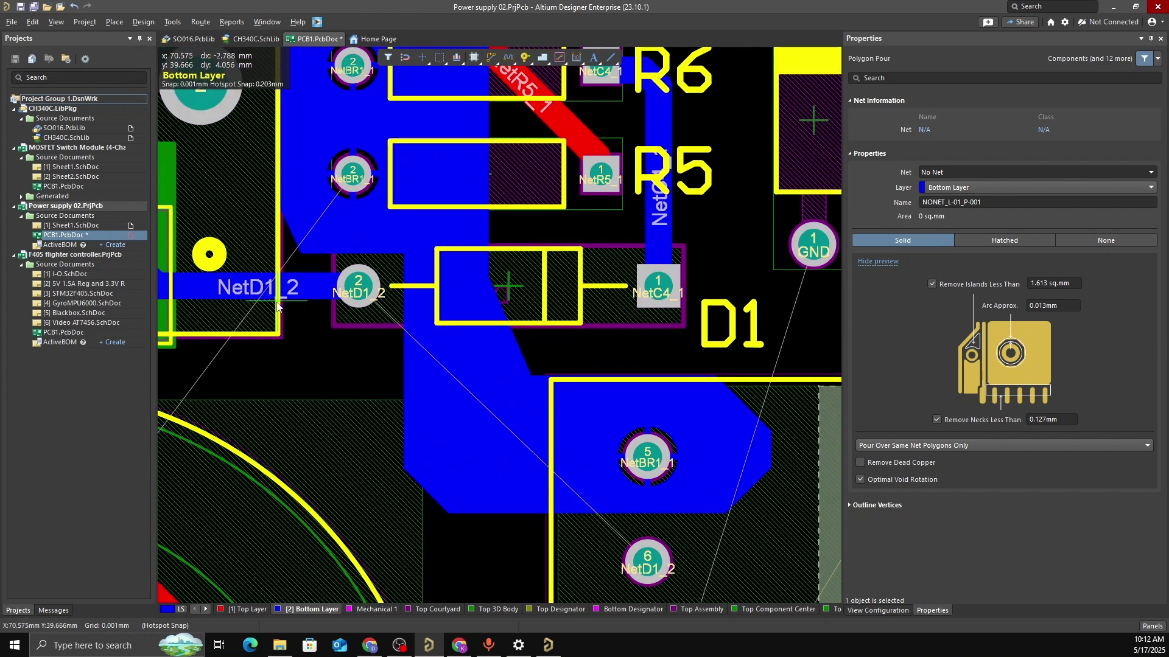
scroll(422, 322, "left", 5, "shift")
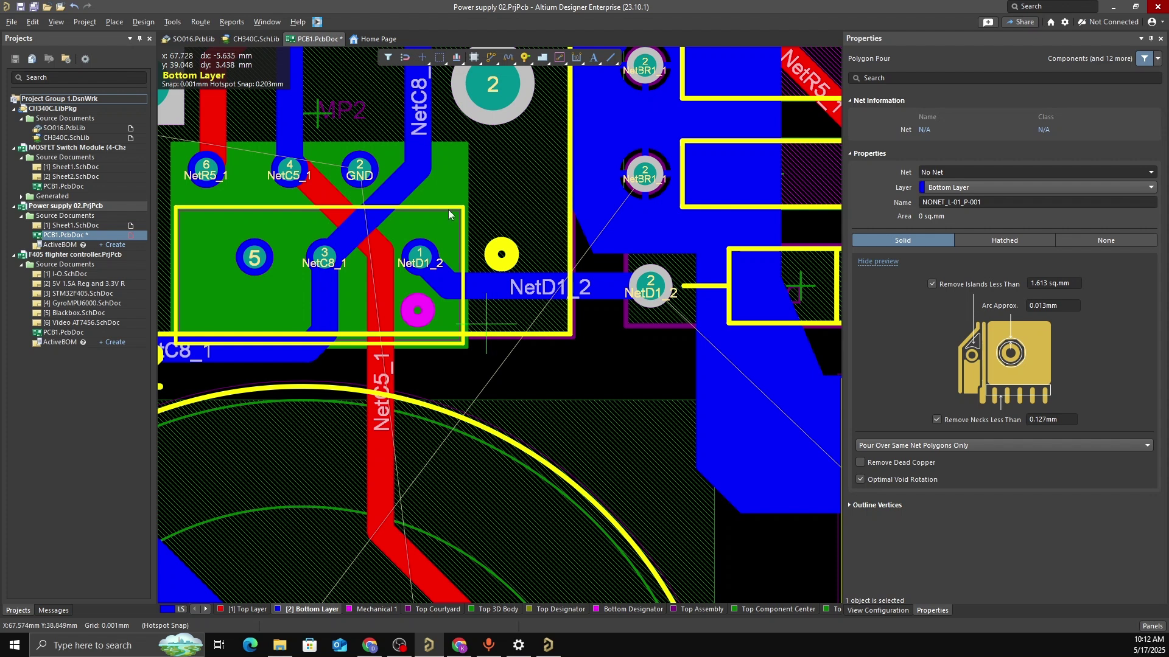
left_click(505, 297)
key("Delete")
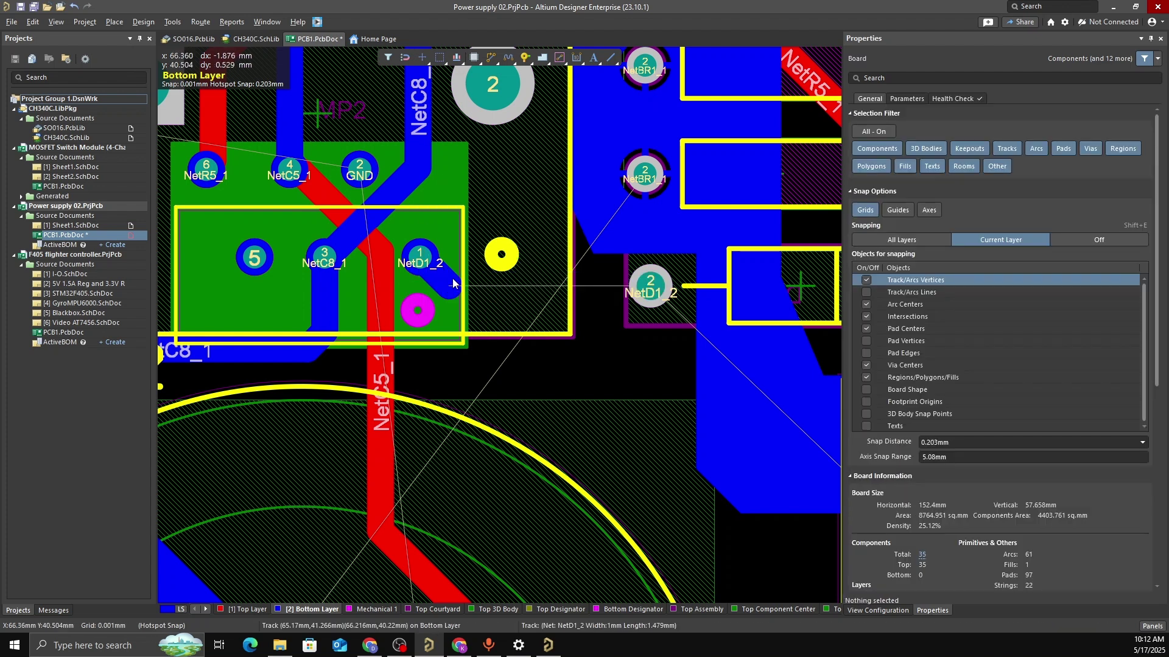
left_click(453, 284)
key("Delete")
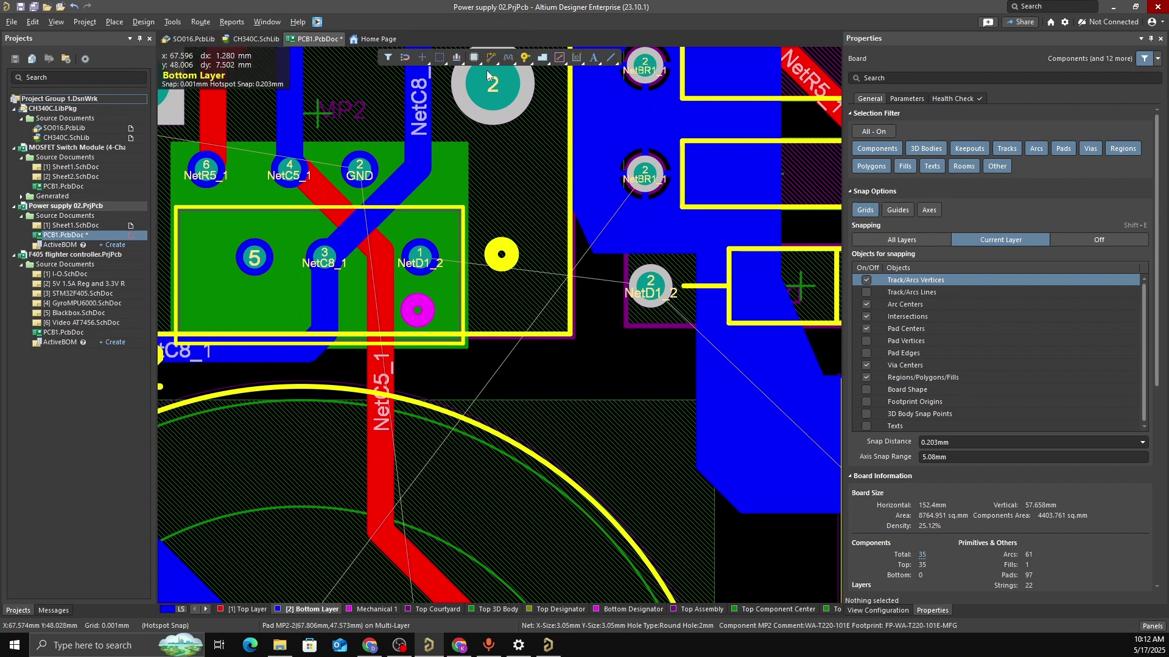
Start a solid polygon pour on the bottom layer and outline its upper edge from pad 1 of U2 past pad 2 of D1
left_click(403, 263)
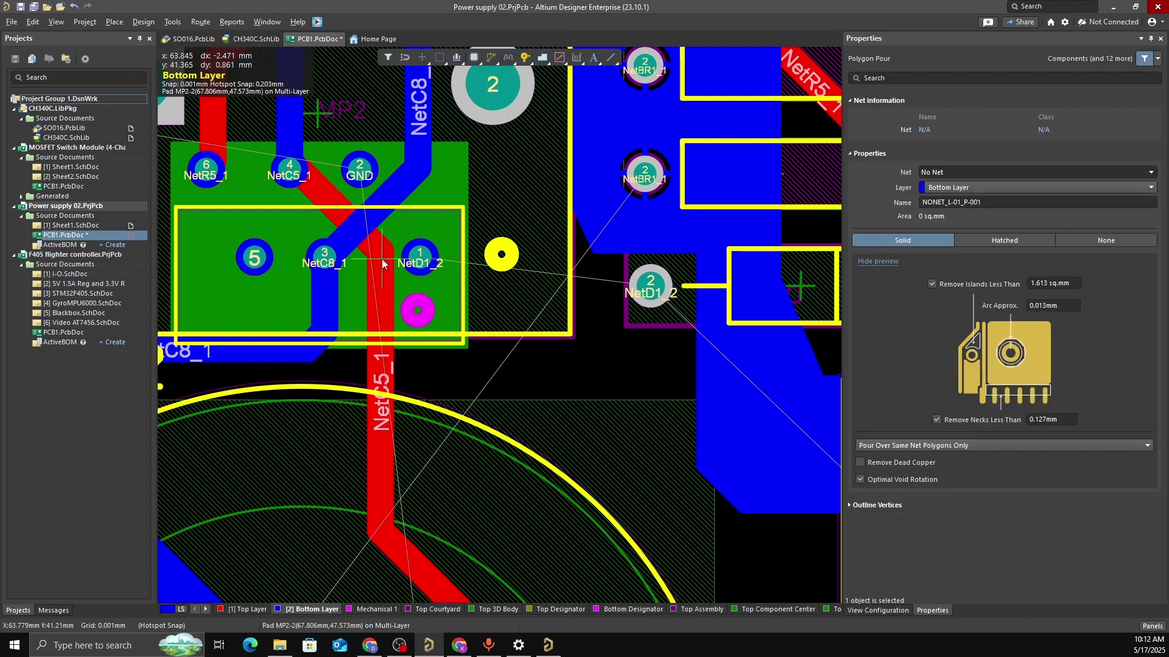
left_click(383, 263)
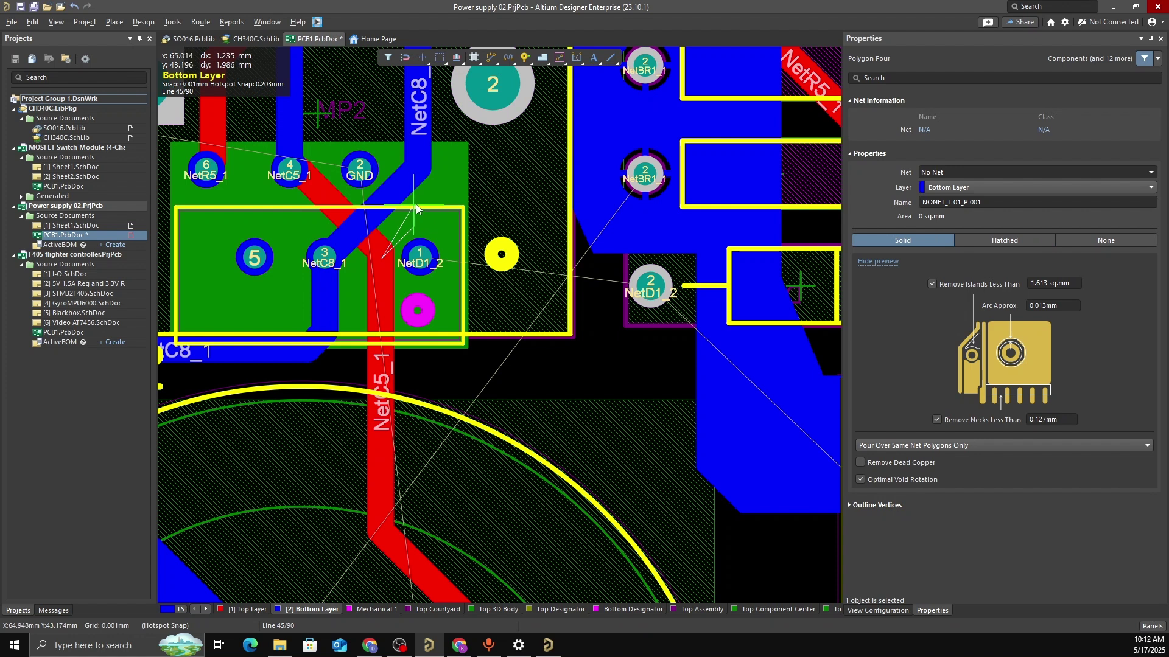
left_click(462, 214)
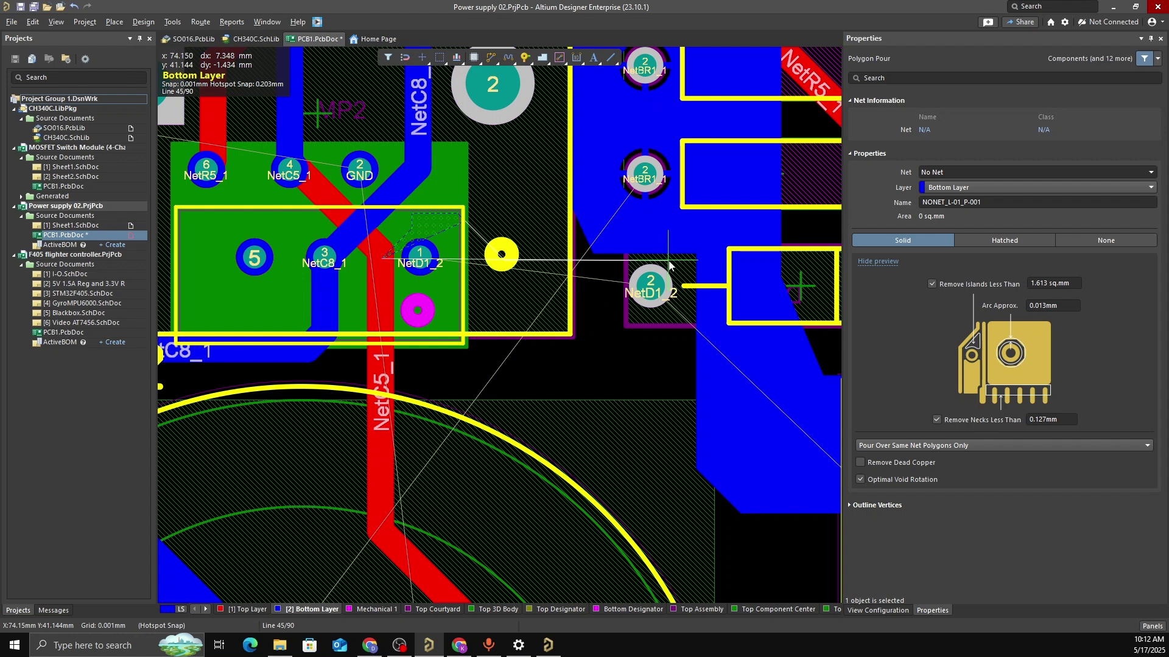
left_click(683, 274)
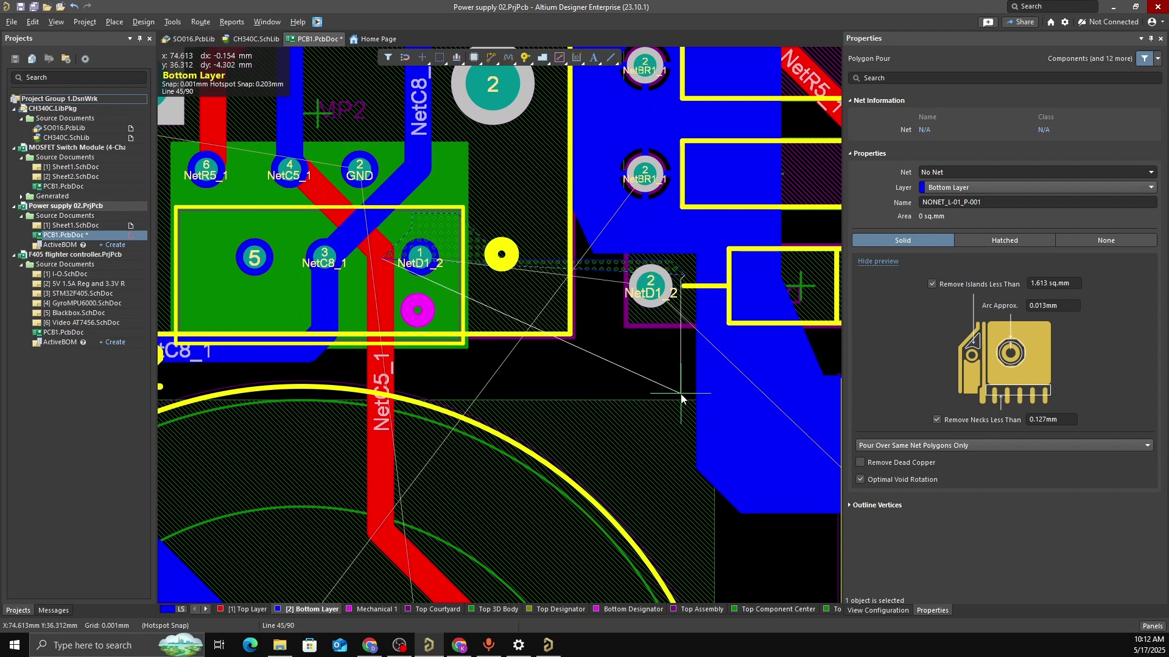
Extend the polygon outline down past D1, along the underside of the NetBR1_1 copper and around pad 6 of transformer T1
key("space")
scroll(688, 377, "down", 3)
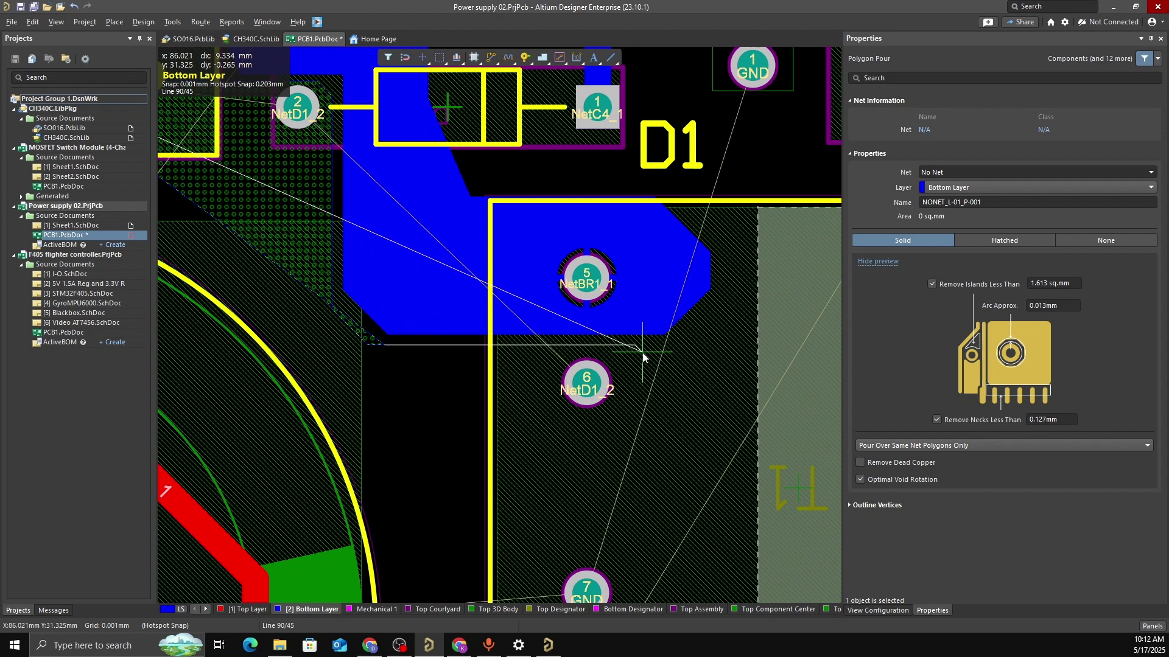
left_click(669, 350)
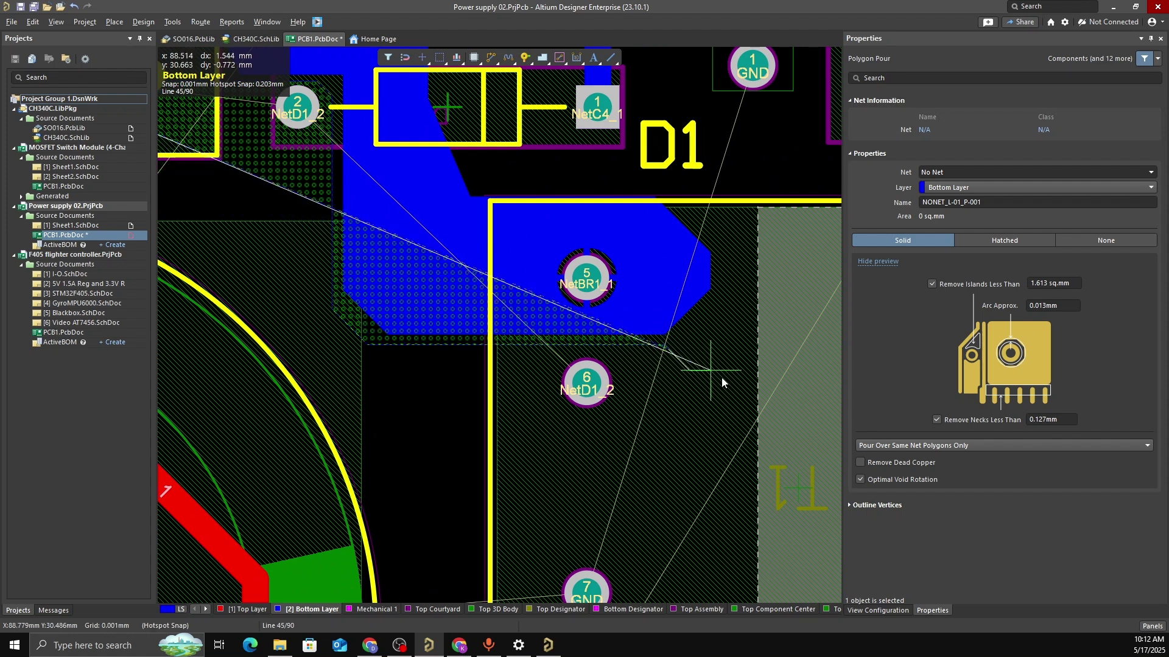
key("space")
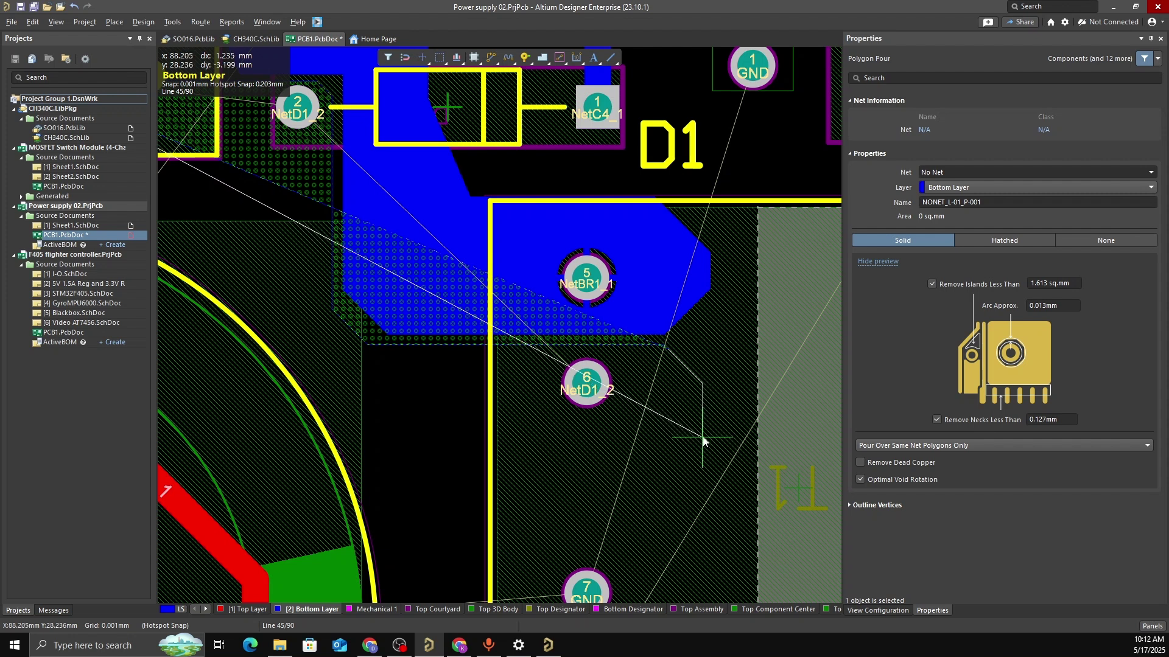
left_click(703, 434)
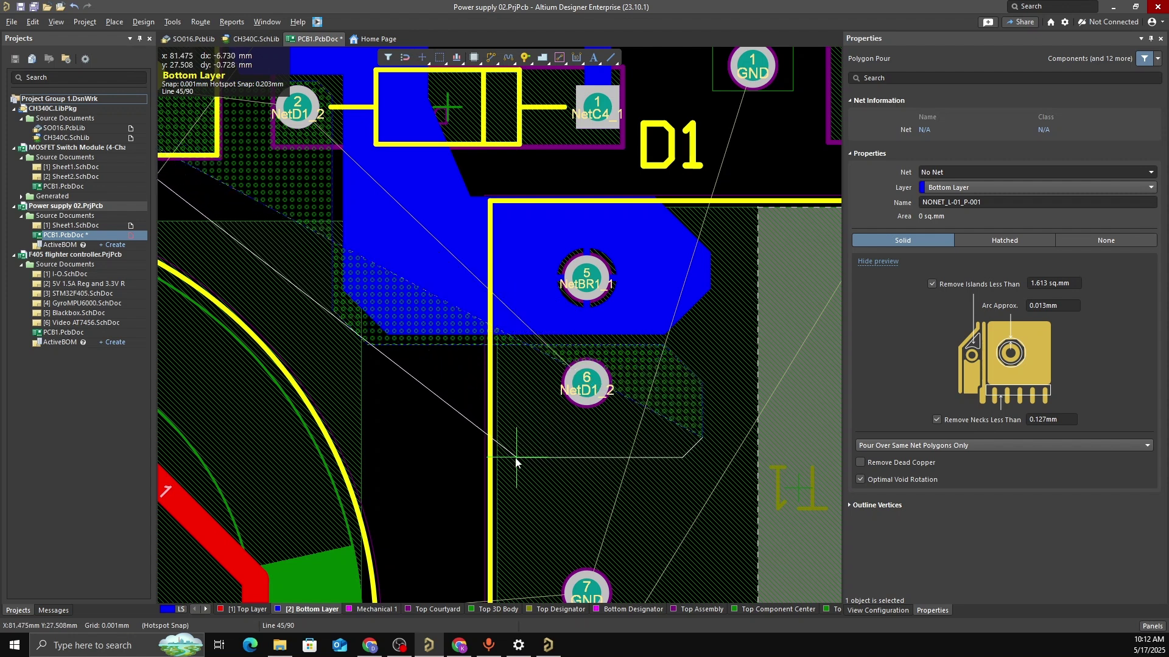
Run the polygon outline back below T1 pad 6 and diagonally up over the large capacitor to the lower corner of U2
key("space")
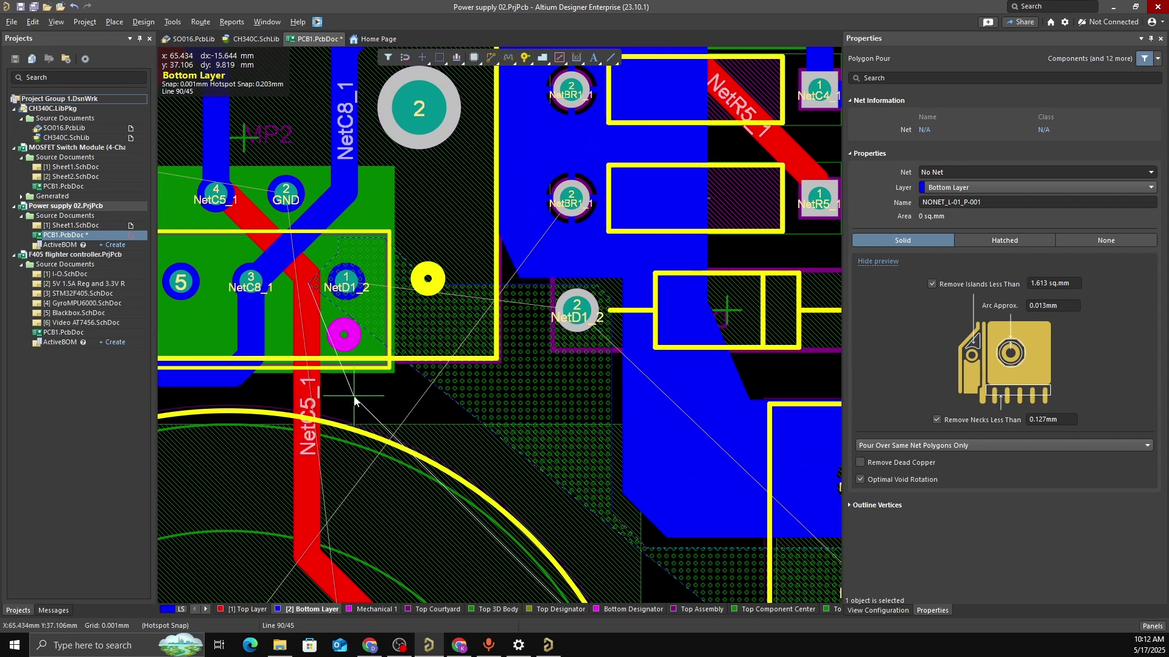
scroll(362, 366, "up", 2, "ctrl")
scroll(488, 523, "down", 2, "ctrl")
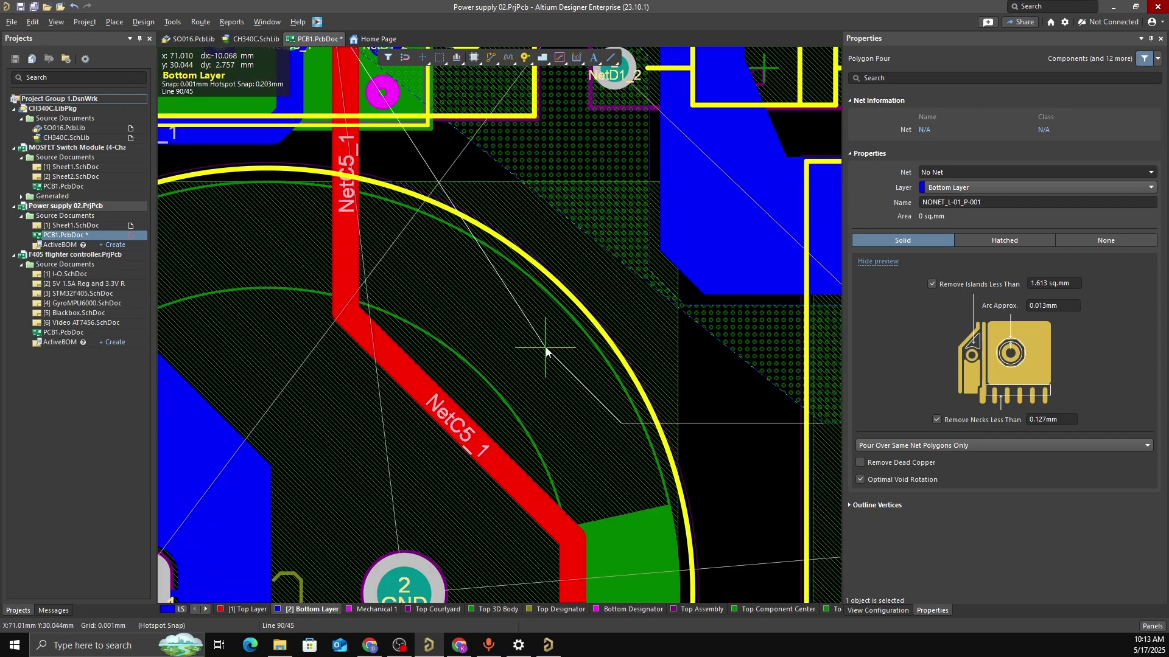
left_click(545, 348)
scroll(512, 365, "up", 6)
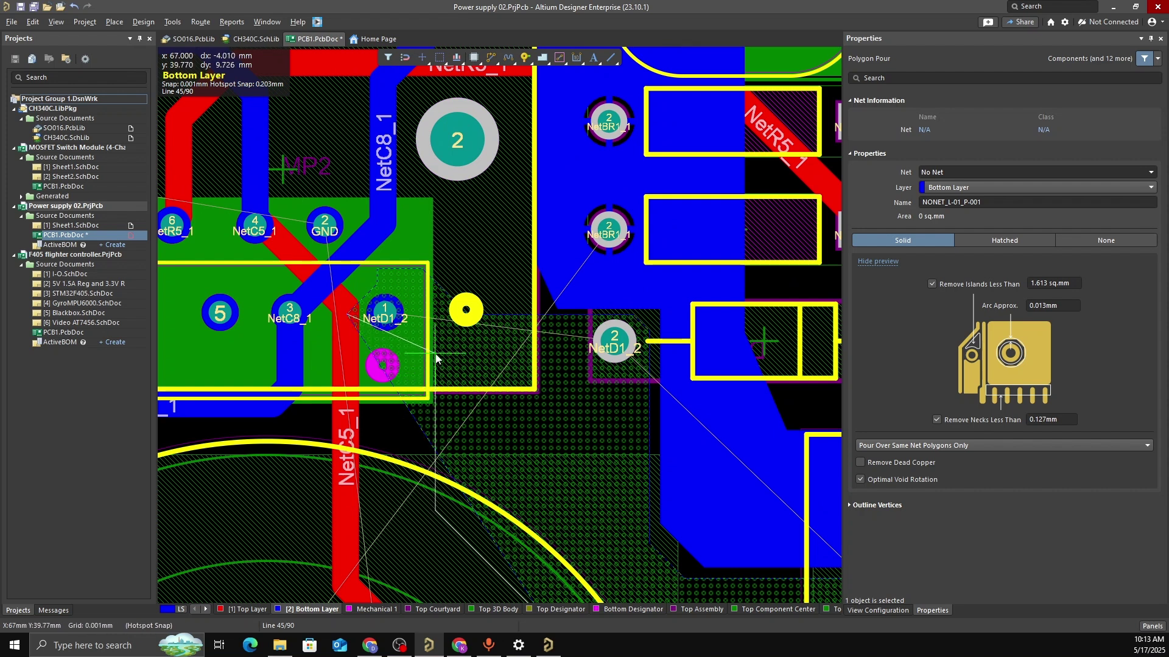
left_click(433, 405)
Finish the polygon outline between U2 pad 1 and the magenta circle below it, closing it around the pad
key("space")
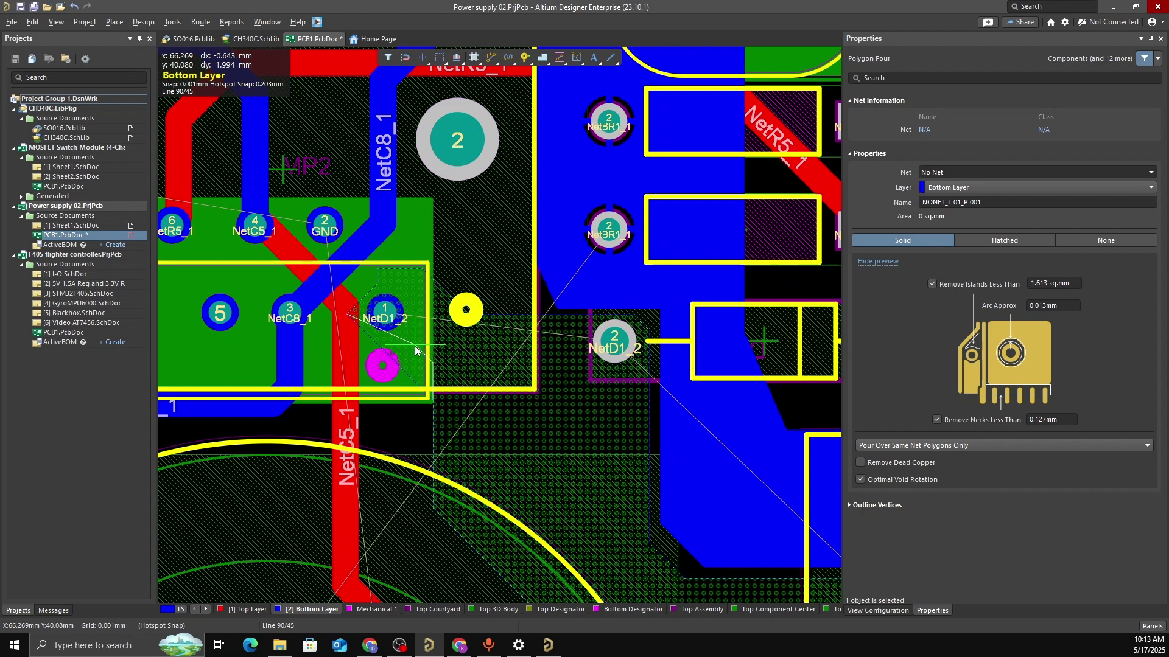
left_click(413, 353)
key("space")
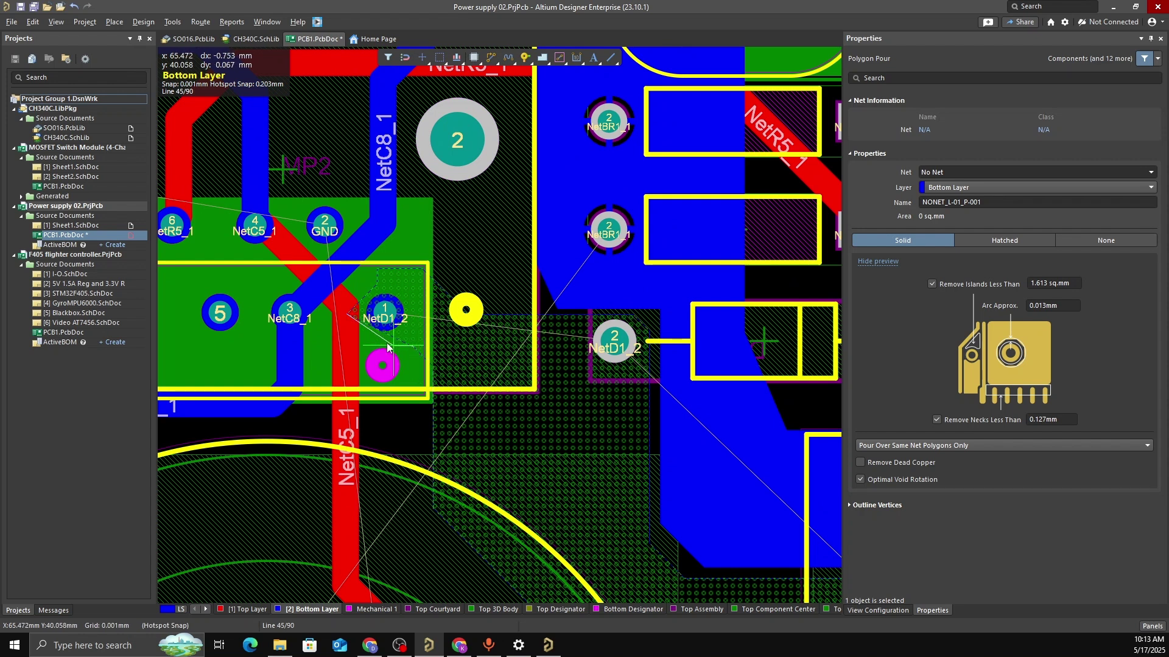
left_click(353, 344)
key("space")
scroll(373, 307, "up", 5, "ctrl")
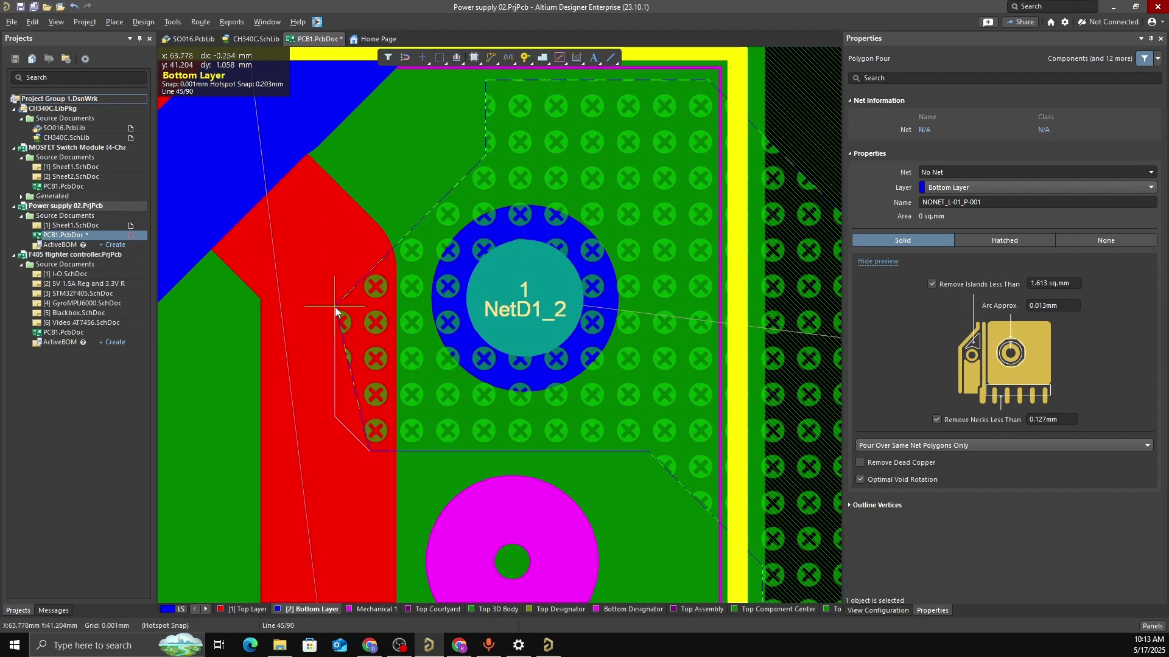
left_click(334, 307)
right_click(370, 282)
Pull the polygon's upper-left diagonal edge and its lower vertex outward from pad 1 of U2
scroll(524, 184, "down", 1, "ctrl")
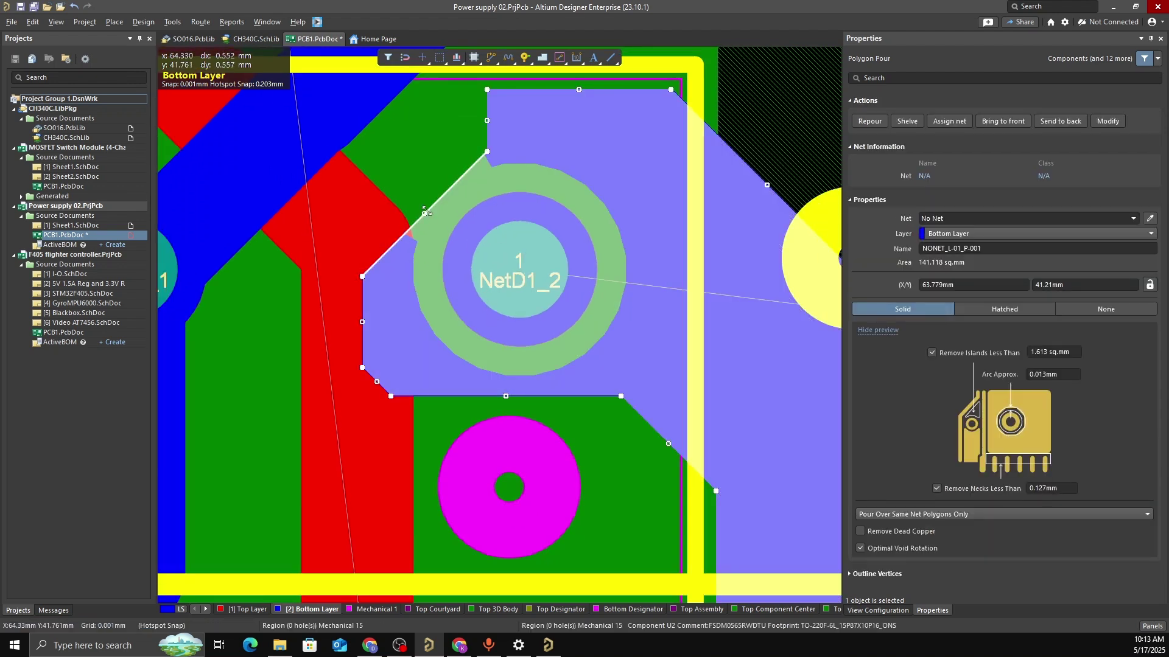
left_click_drag(424, 213, 392, 177)
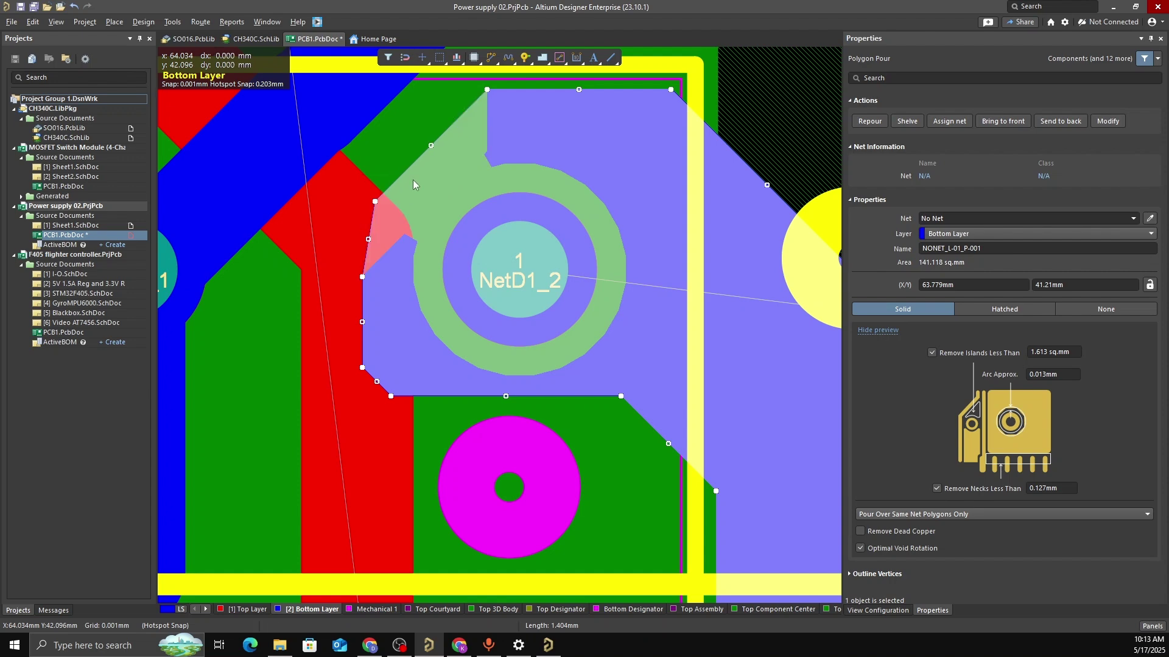
scroll(420, 183, "down", 2, "ctrl")
scroll(400, 301, "up", 3, "ctrl")
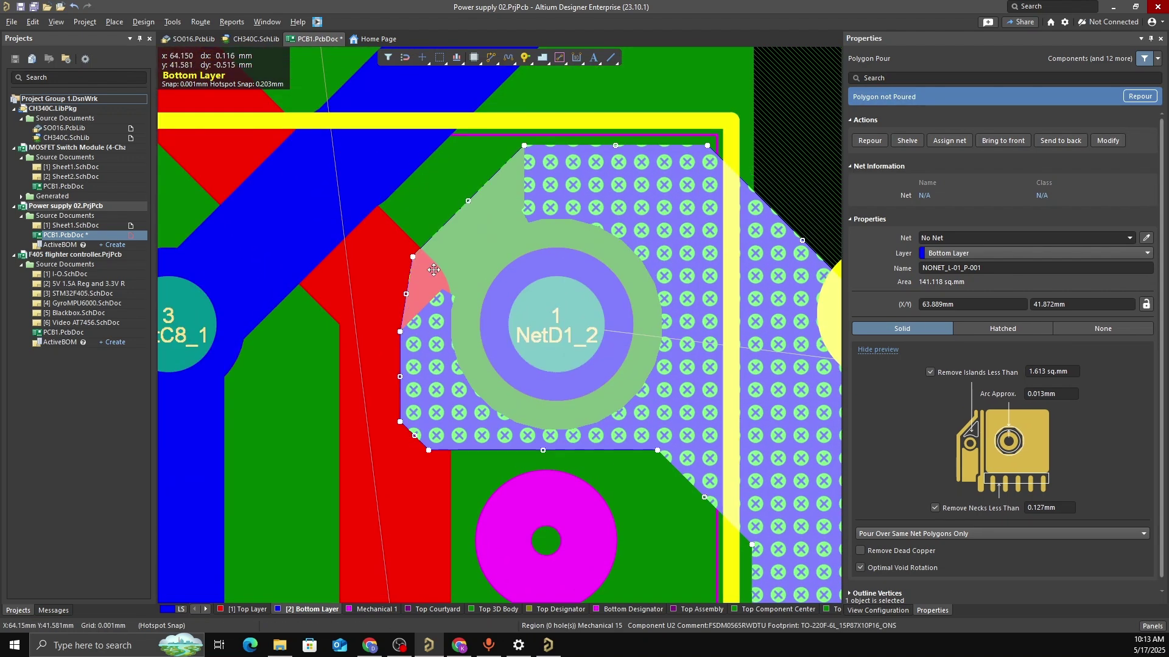
right_click_drag(460, 256, 433, 347)
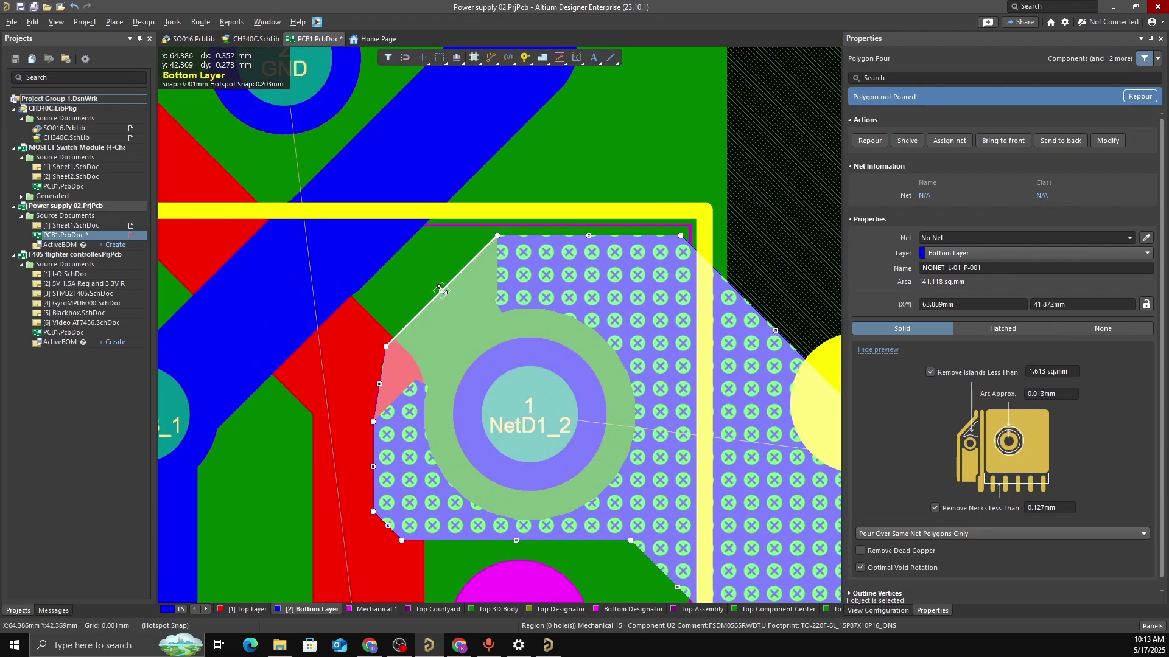
left_click_drag(389, 347, 339, 361)
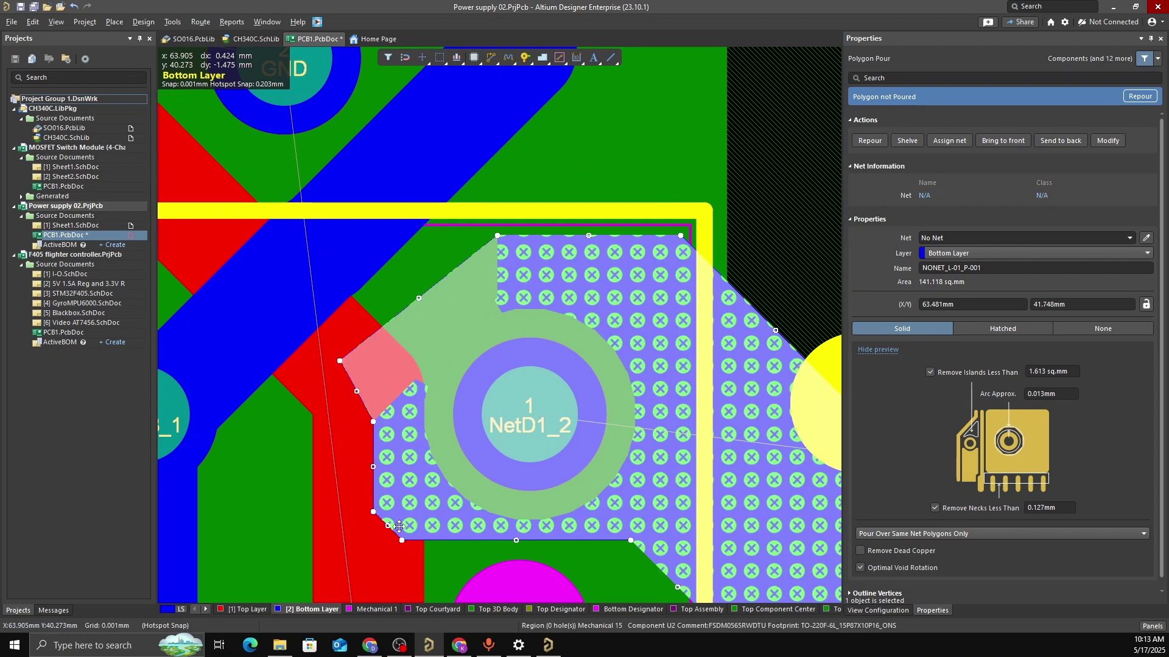
Move the polygon's lower-left corner and left edge outward over the NetC5_1 track, and align the upper-left vertex with them
left_click_drag(401, 540, 326, 540)
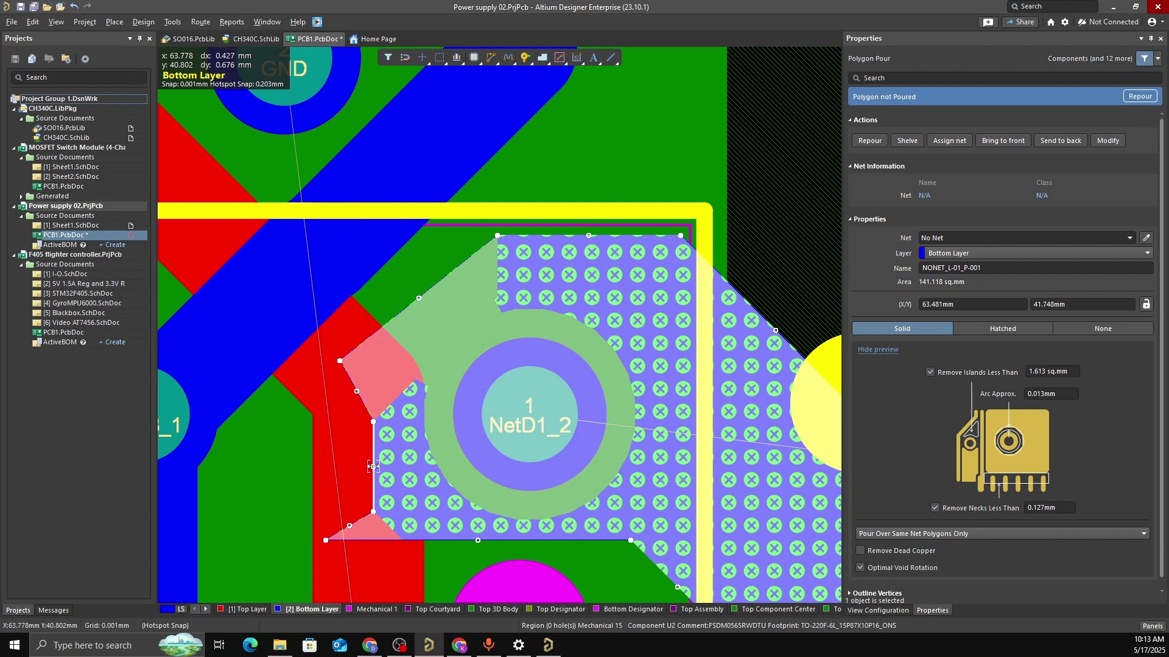
mouse_move(326, 467)
left_mouse_down()
mouse_move(337, 470)
mouse_move(307, 469)
left_mouse_up()
mouse_move(339, 531)
left_mouse_down()
mouse_move(312, 528)
mouse_move(327, 528)
left_mouse_up()
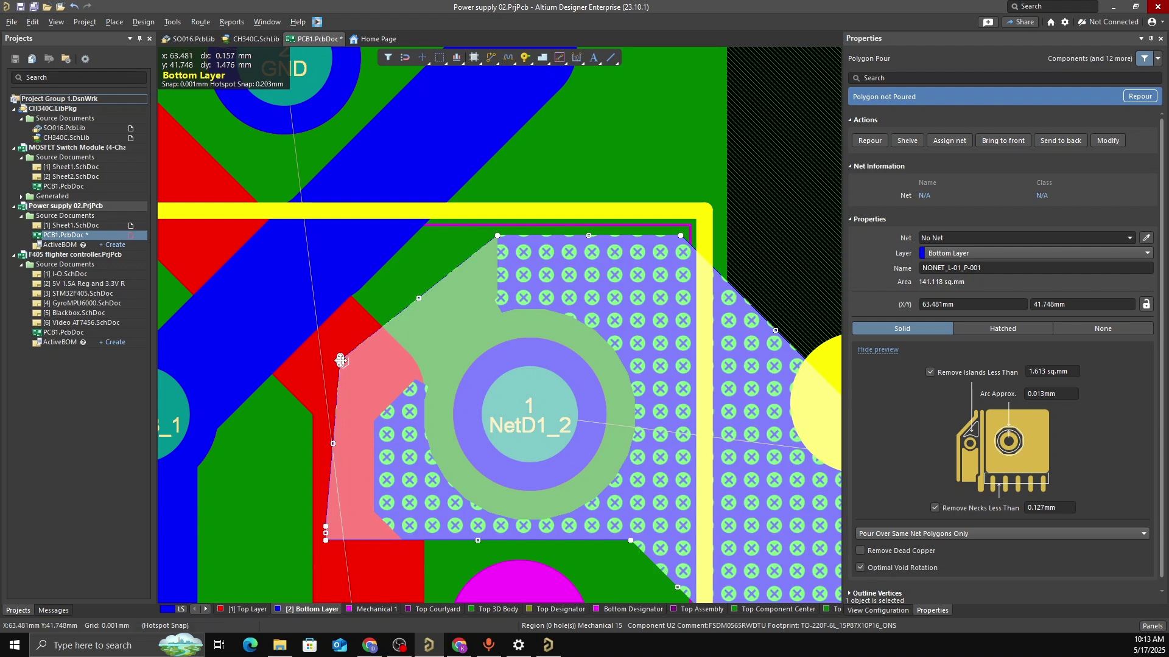
mouse_move(340, 361)
left_mouse_down()
mouse_move(294, 380)
mouse_move(326, 370)
left_mouse_up()
Raise the polygon's top edge above pad 1 of U2 by moving both of its end vertices slightly upward
right_click_drag(425, 327, 420, 270)
scroll(392, 332, "down", 2, "ctrl")
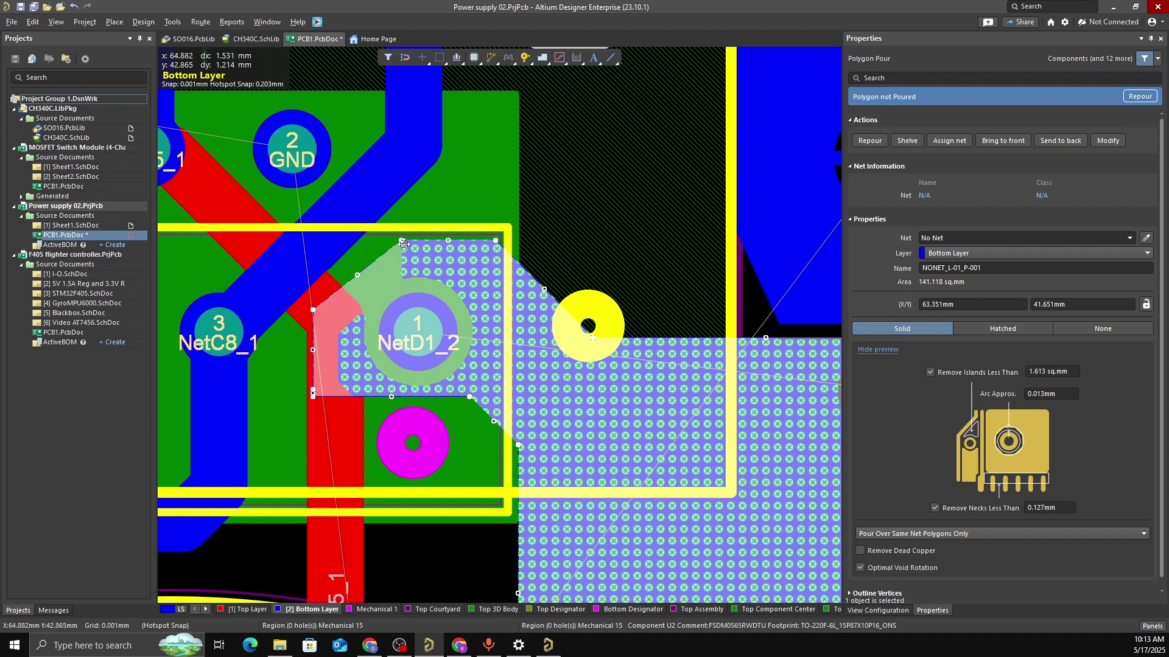
left_click_drag(401, 242, 396, 227)
left_click_drag(496, 239, 493, 229)
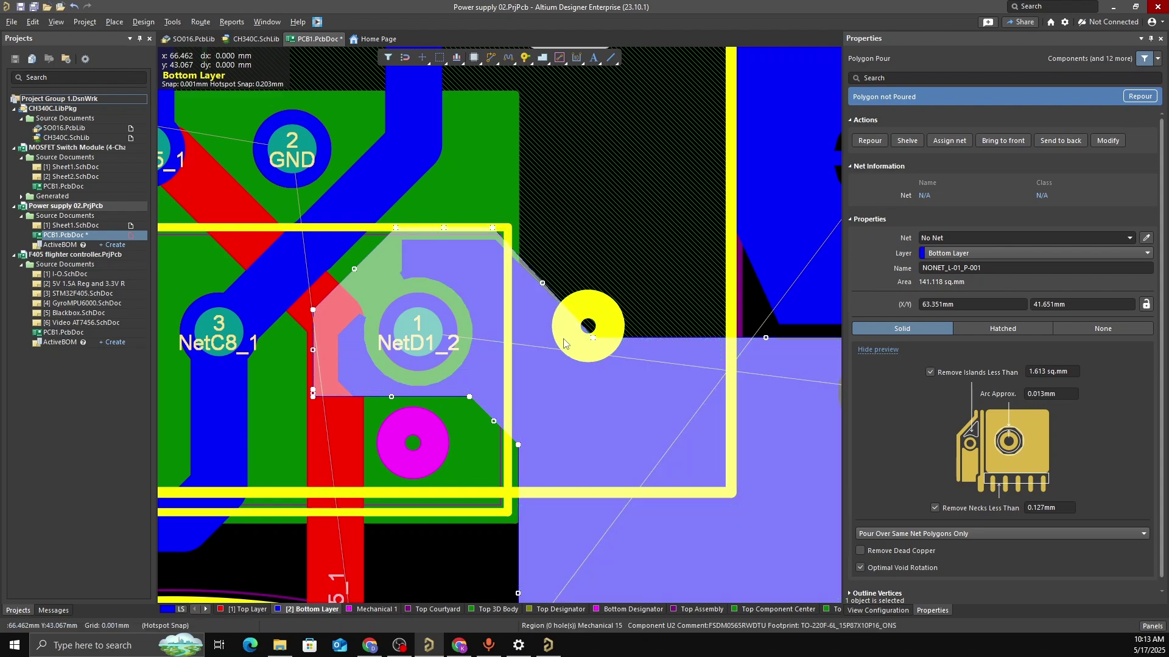
Repour all polygons on the board to rebuild the copper of the reshaped bottom-layer pour
scroll(495, 334, "down", 4, "ctrl")
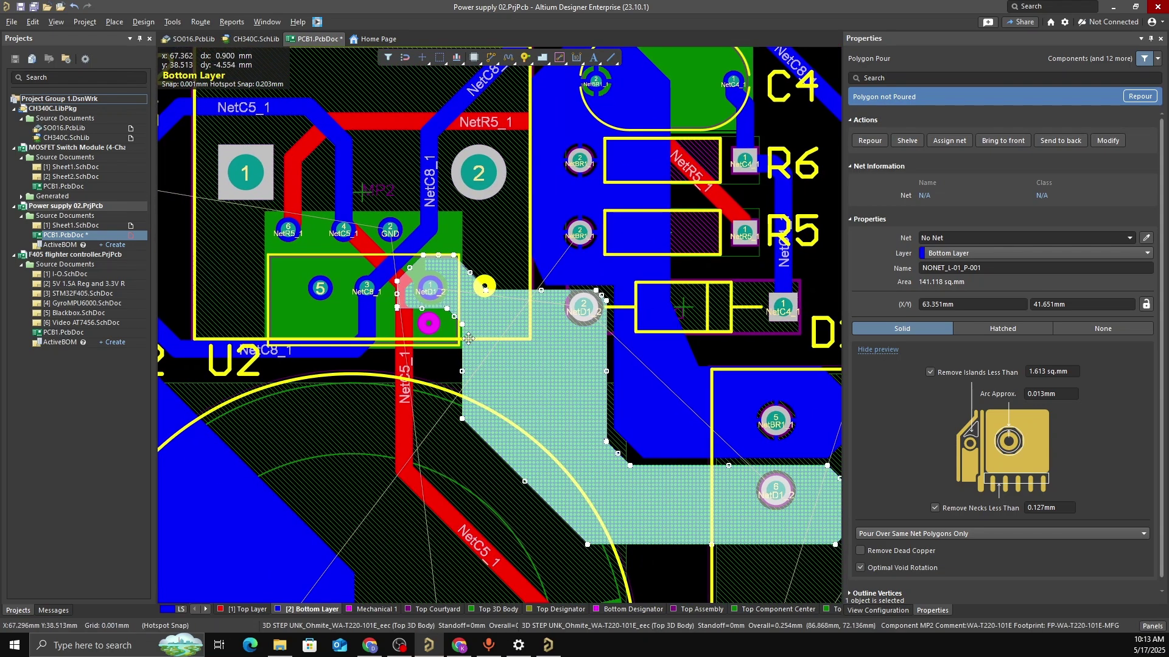
left_click(441, 370)
scroll(454, 329, "up", 4, "ctrl")
left_click(493, 320)
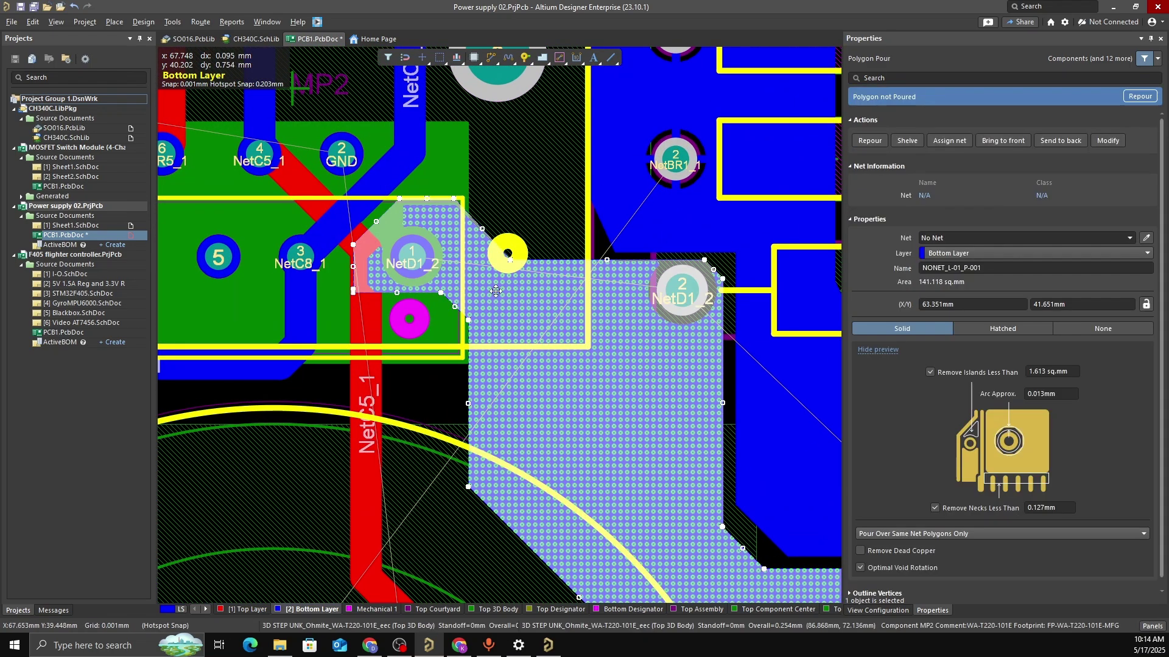
right_click(495, 321)
mouse_move(567, 418)
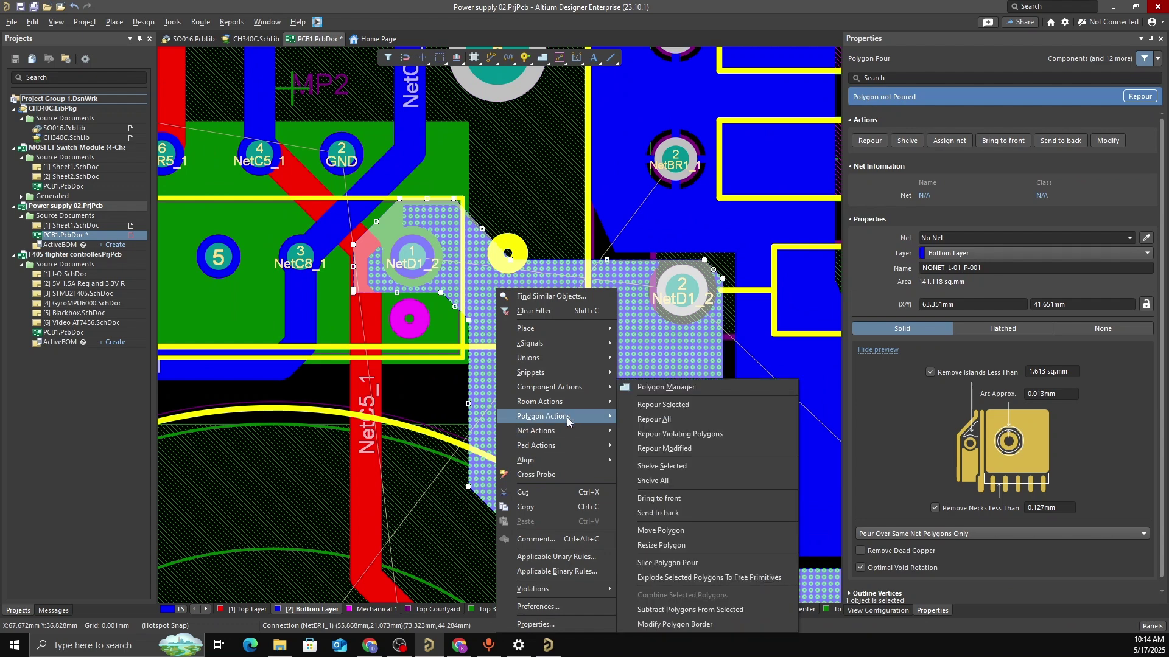
left_click(645, 418)
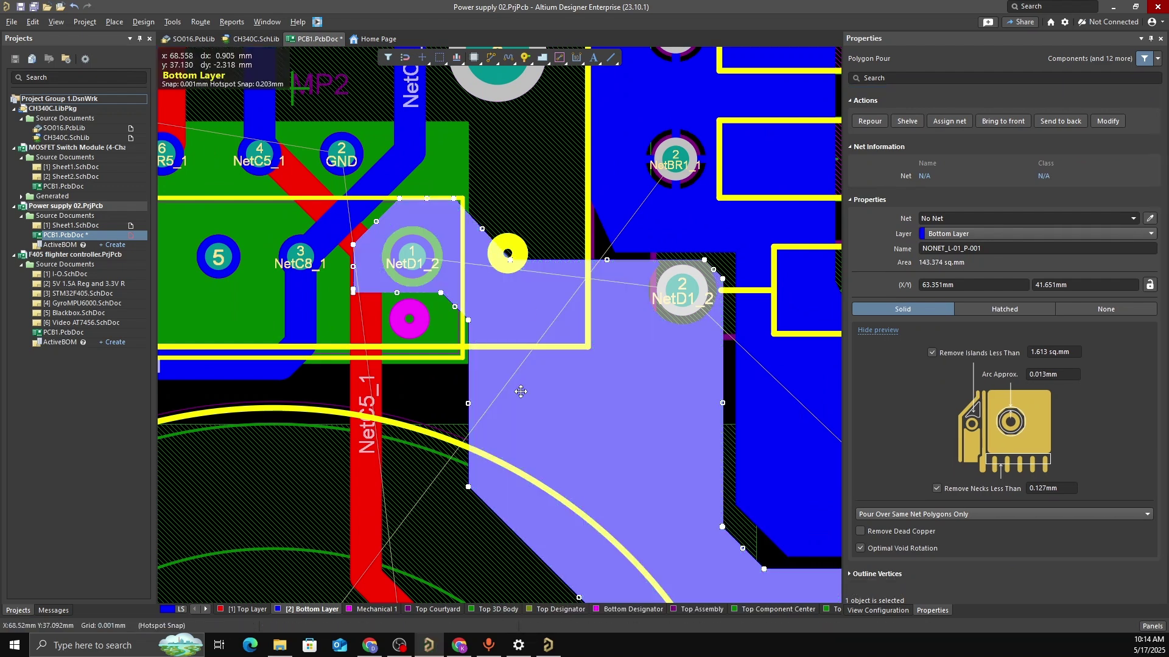
scroll(524, 390, "down", 3, "ctrl")
scroll(574, 307, "up", 4, "ctrl")
scroll(573, 308, "up", 1, "ctrl")
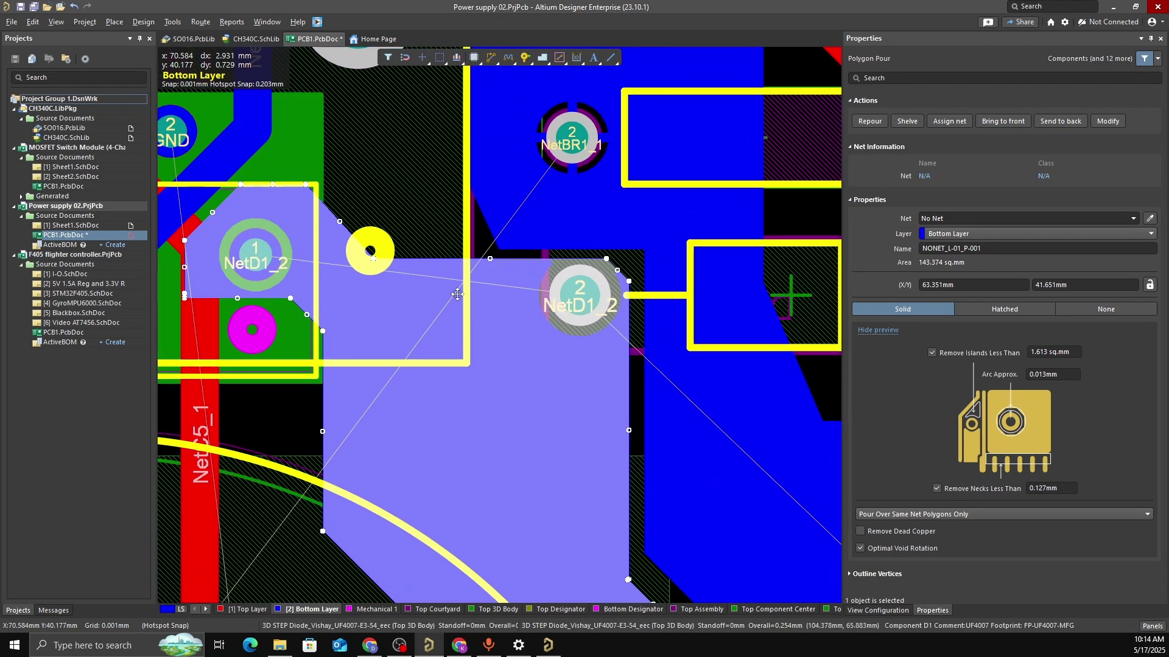
Deselect the polygon and review the repoured bottom-layer copper between U2, D1 and T1
scroll(519, 364, "down", 8, "ctrl")
right_click_drag(528, 390, 533, 308)
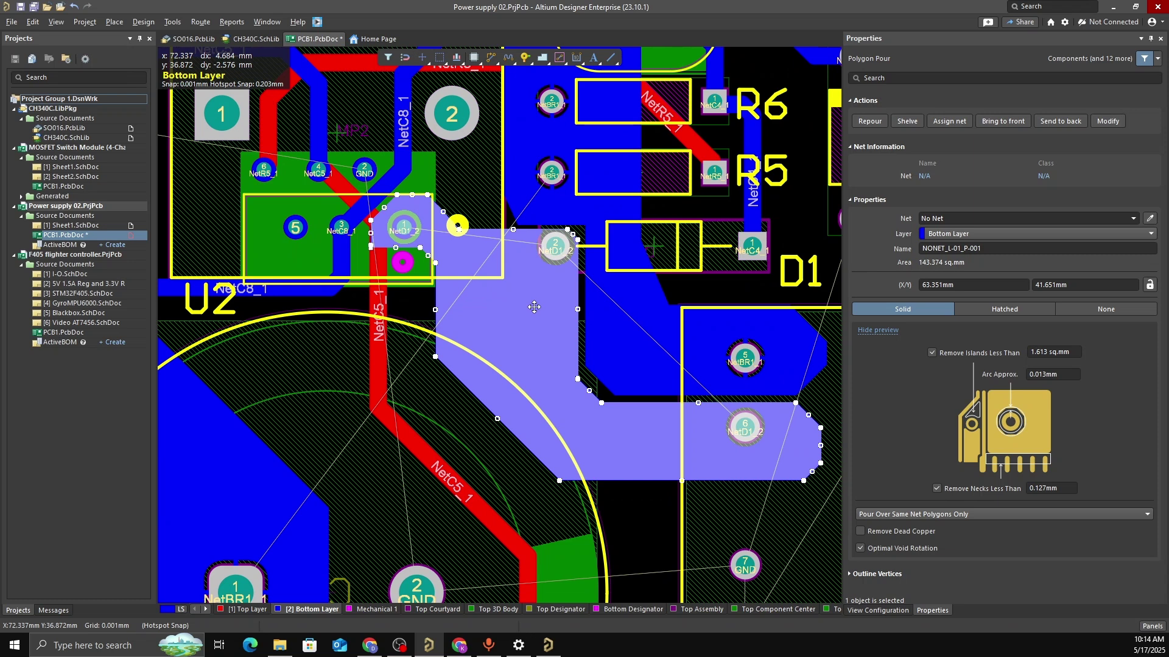
left_click(414, 308)
scroll(416, 314, "down", 4, "ctrl")
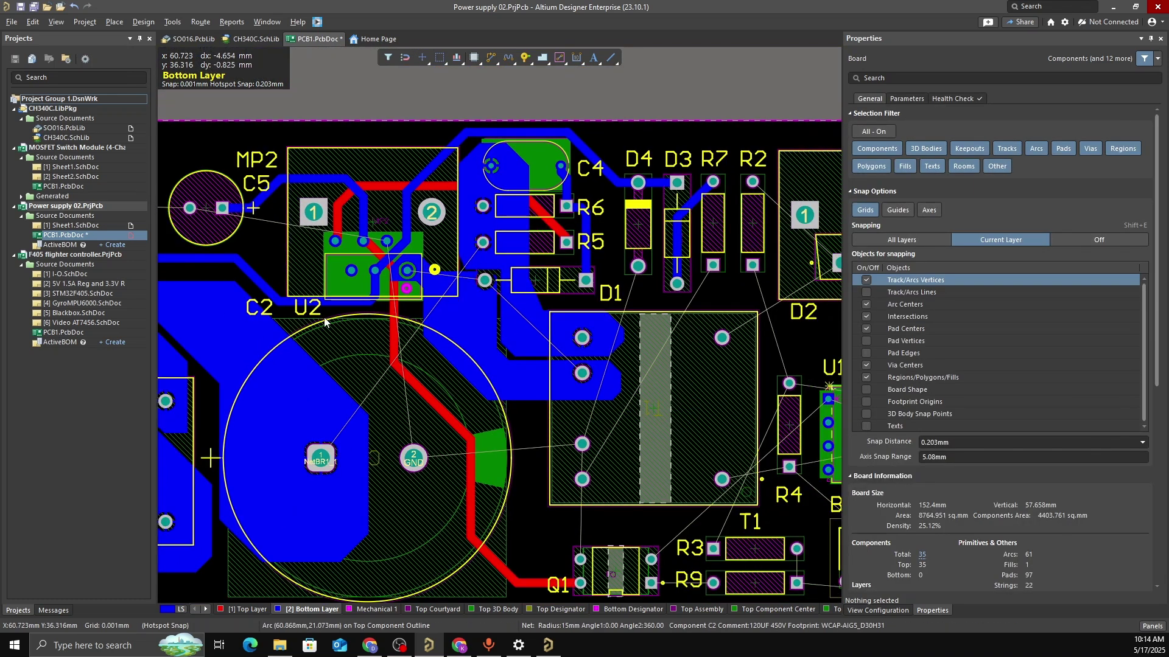
Examine the thermal-relief connections joining pad 2 of R5 and R6 to the NetBR1_1 pour
scroll(484, 210, "up", 3, "ctrl")
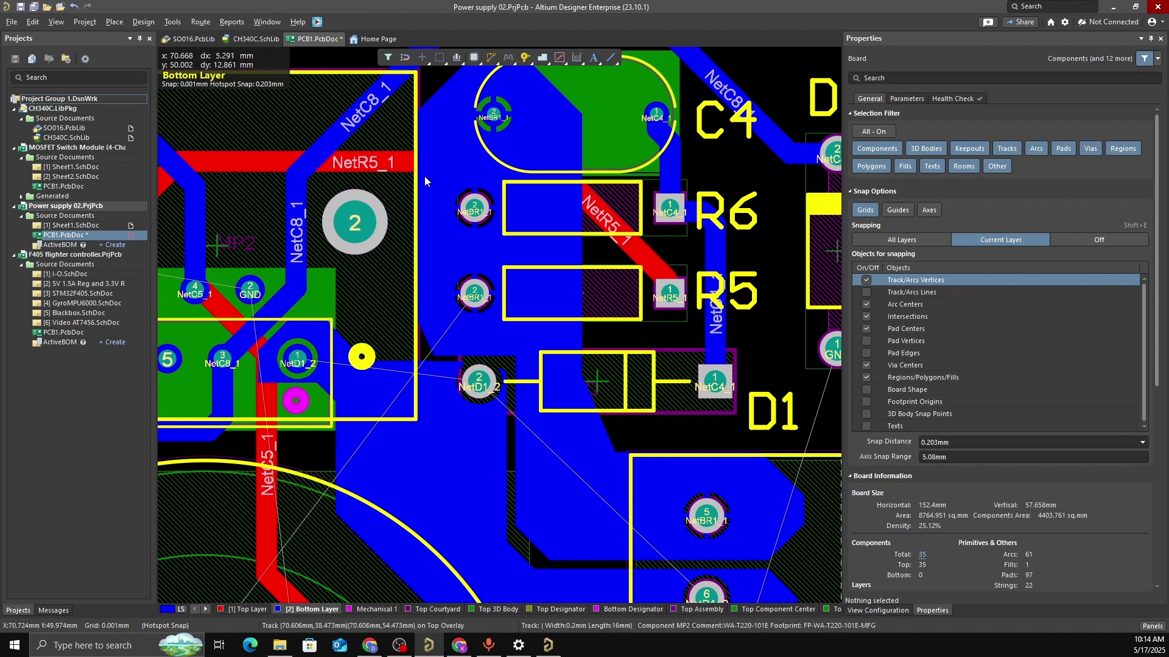
scroll(487, 247, "up", 2, "ctrl")
scroll(487, 304, "up", 2)
scroll(481, 438, "up", 2, "ctrl")
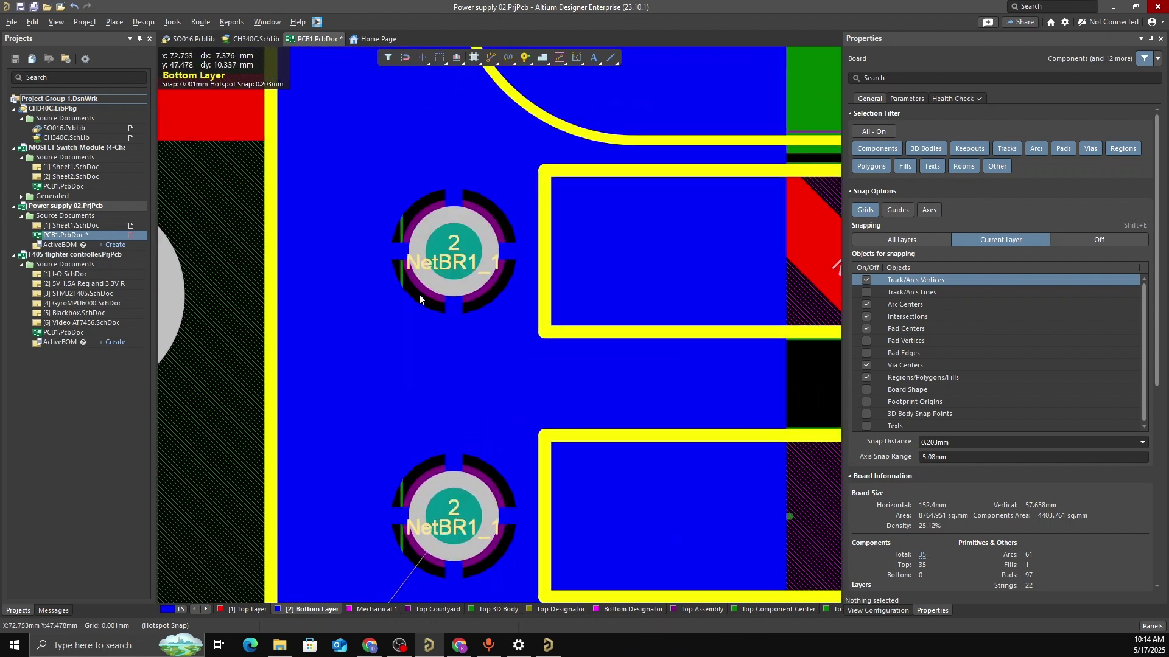
scroll(419, 294, "up", 2, "ctrl")
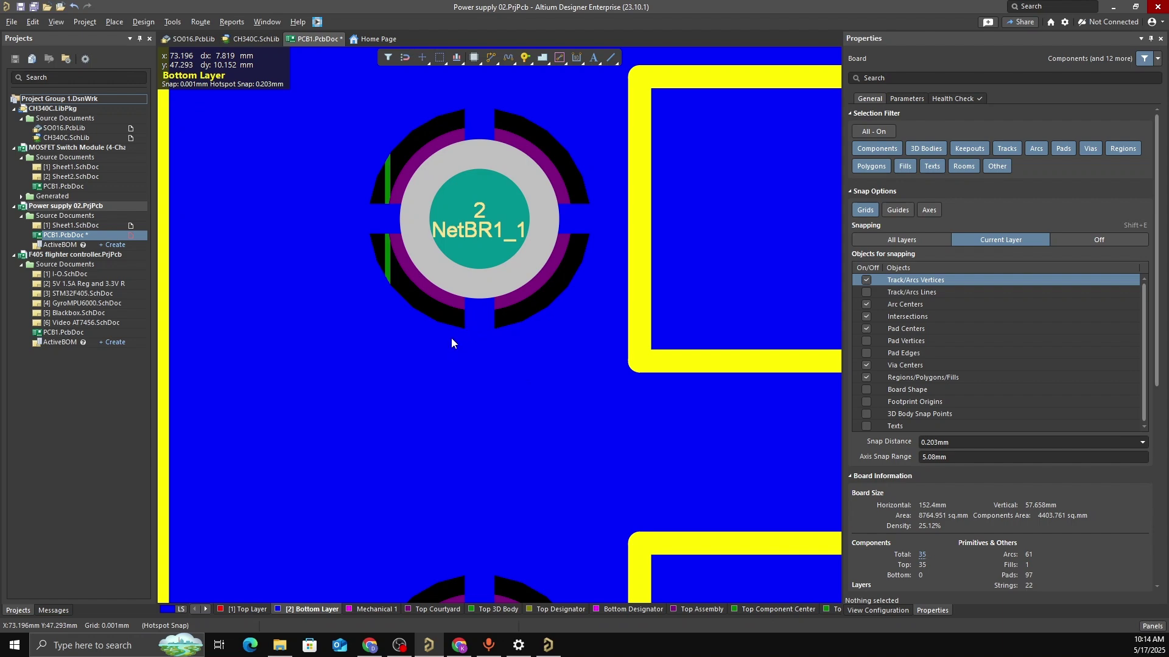
scroll(480, 379, "down", 5, "ctrl")
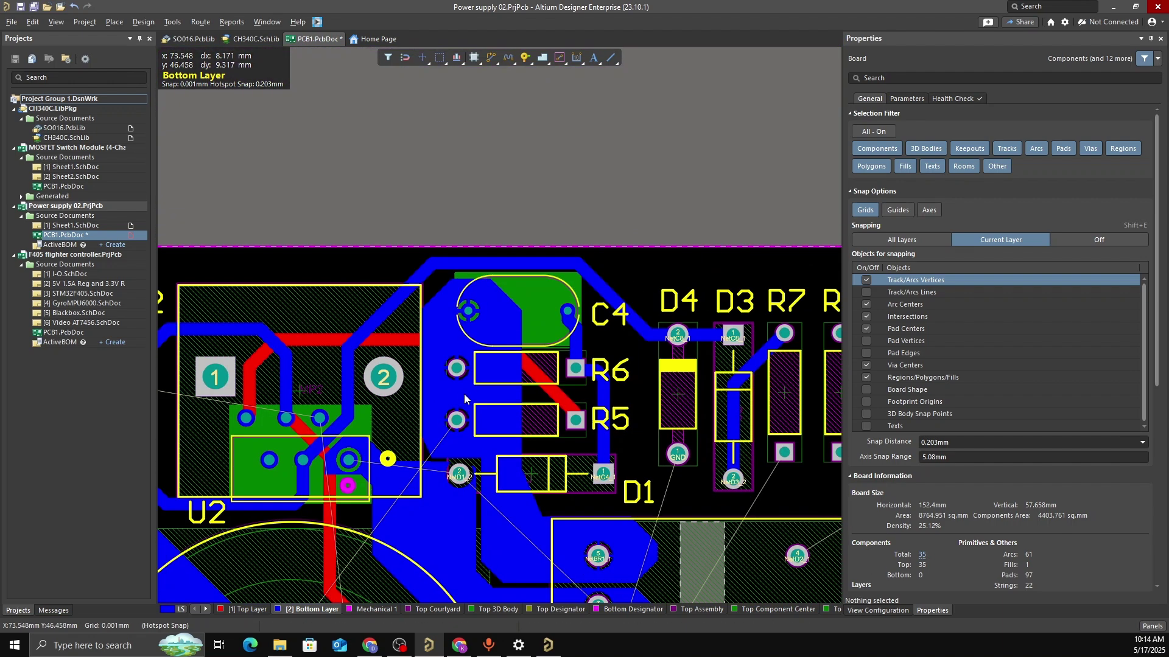
right_click_drag(493, 408, 445, 391)
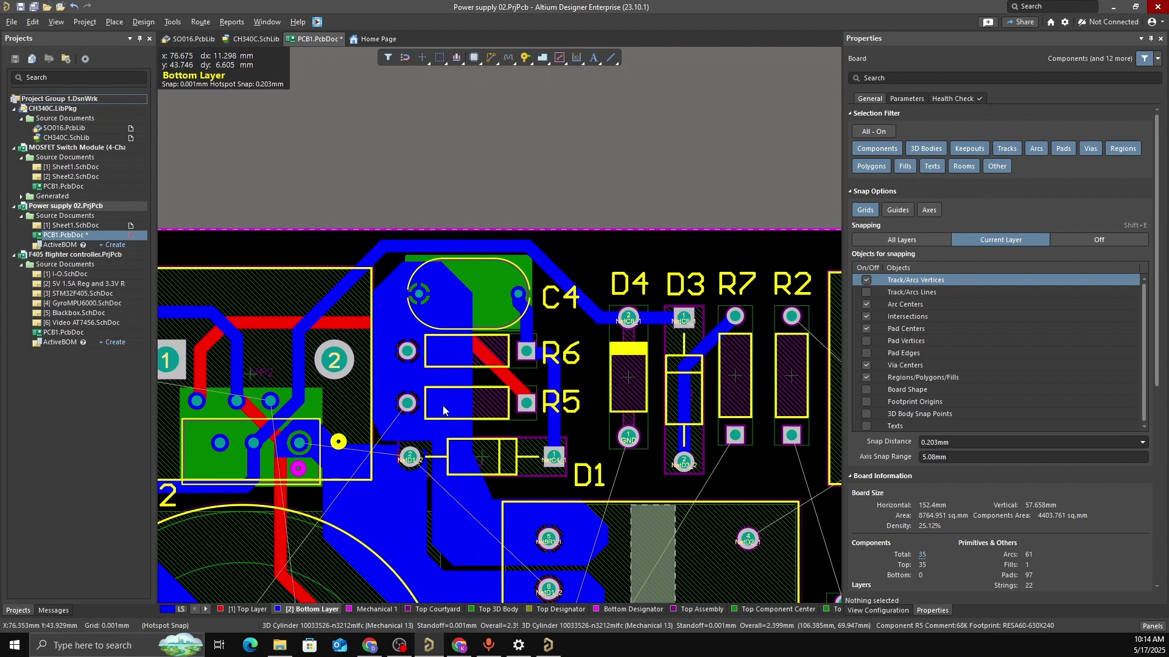
scroll(450, 365, "up", 3, "ctrl")
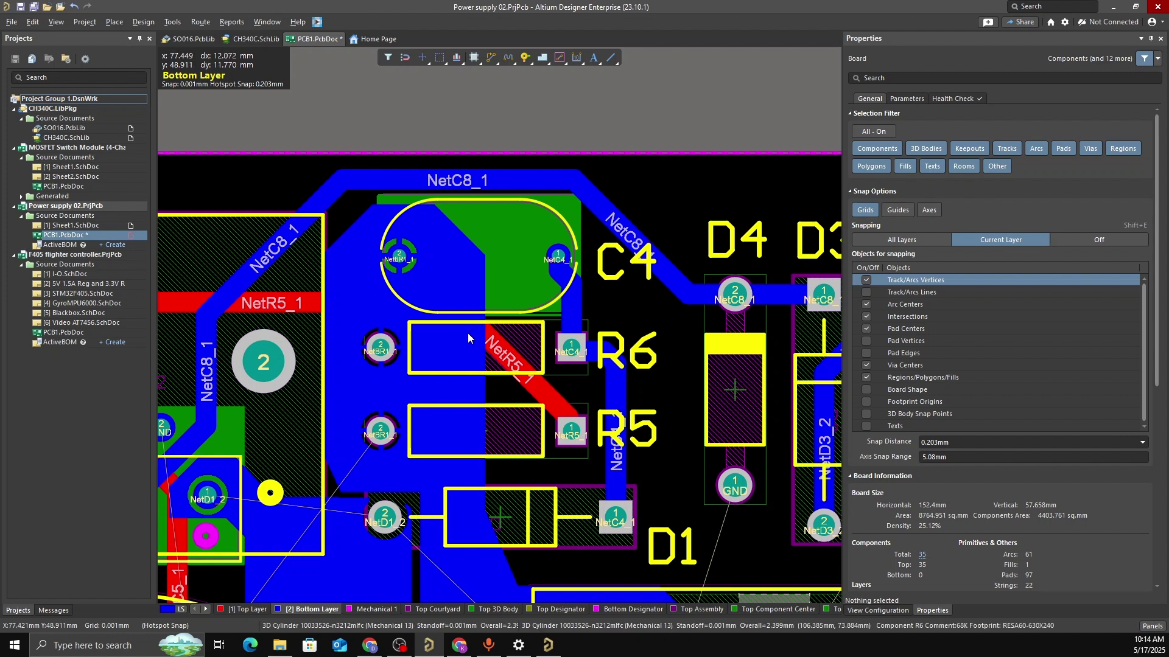
scroll(379, 344, "up", 5, "ctrl")
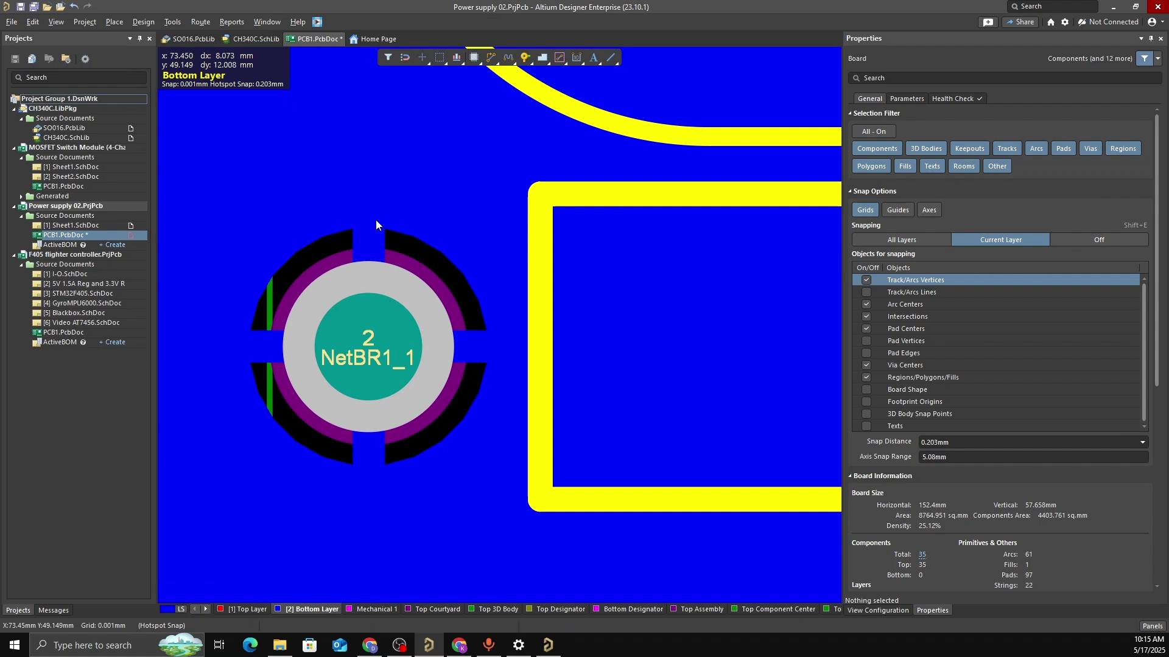
scroll(418, 381, "down", 6, "ctrl")
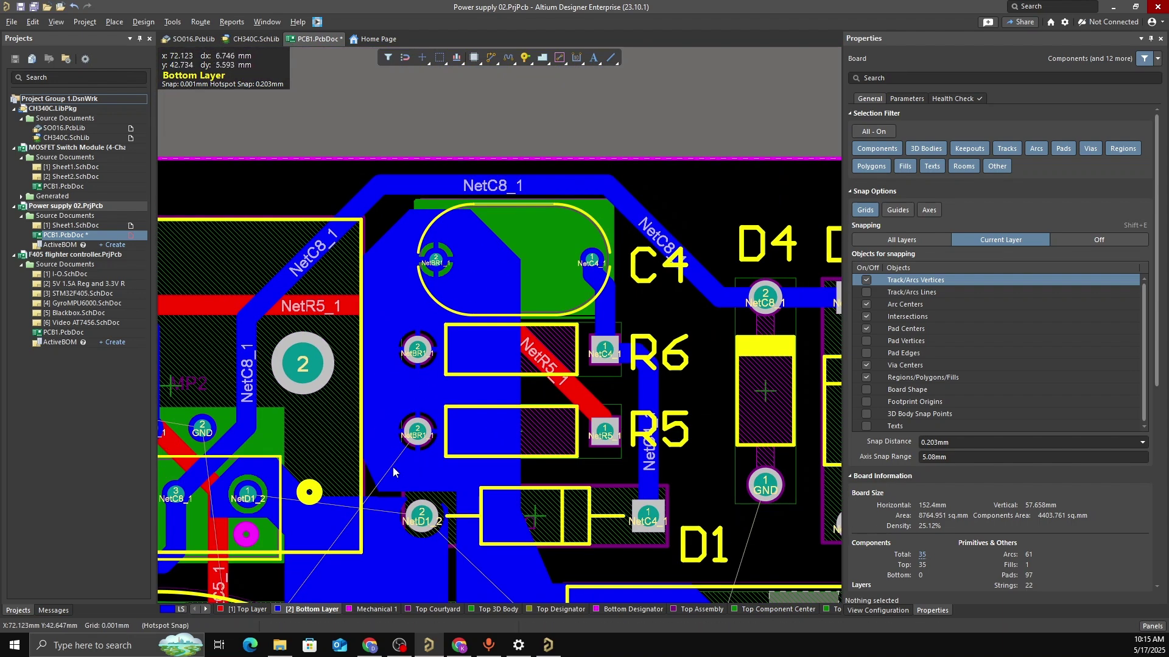
Inspect the unrouted connections around D1, T1, Q1 and D4, tracing the GND pads of T1 and D4
scroll(358, 500, "down", 4, "ctrl")
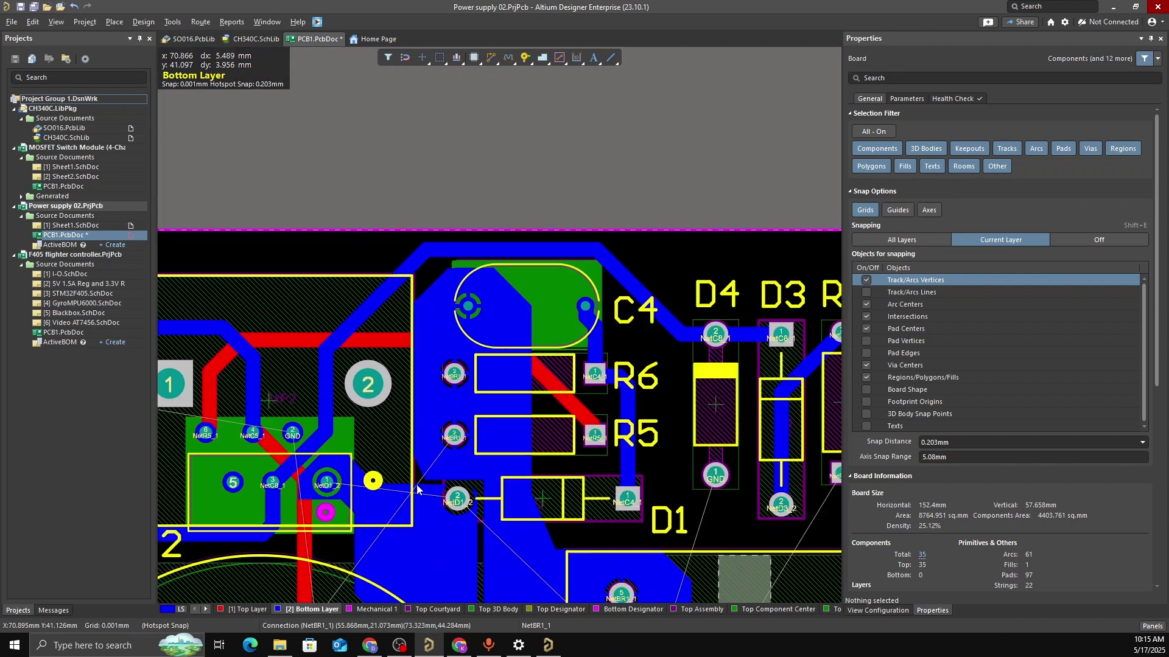
scroll(453, 413, "down", 1, "ctrl")
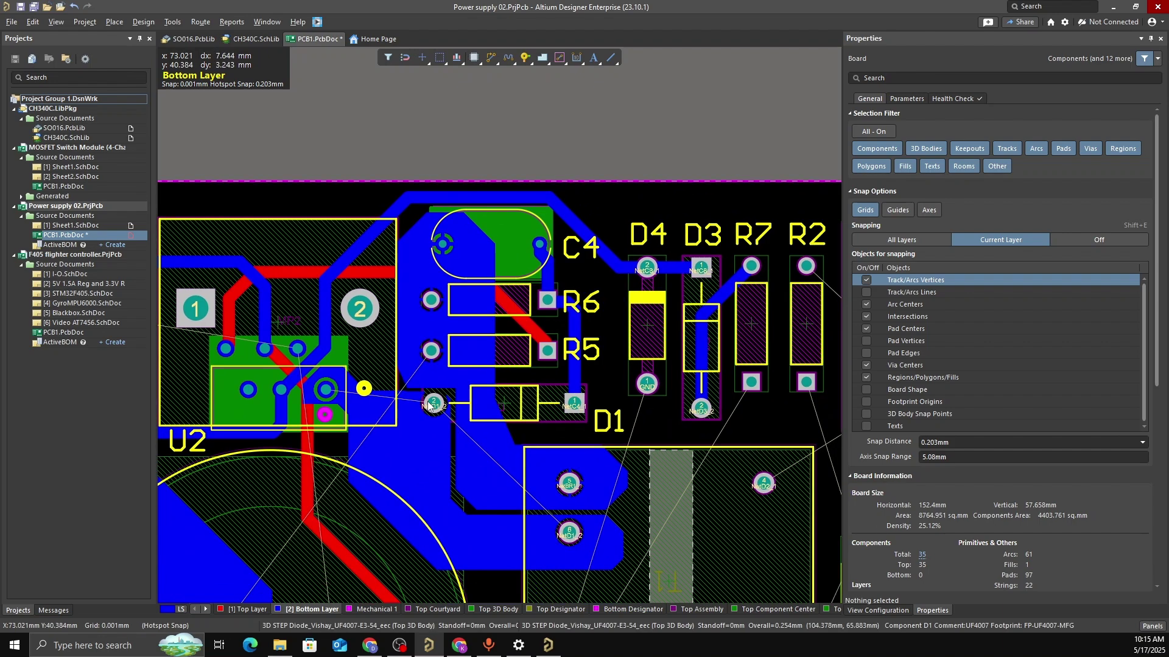
scroll(481, 397, "up", 3, "ctrl")
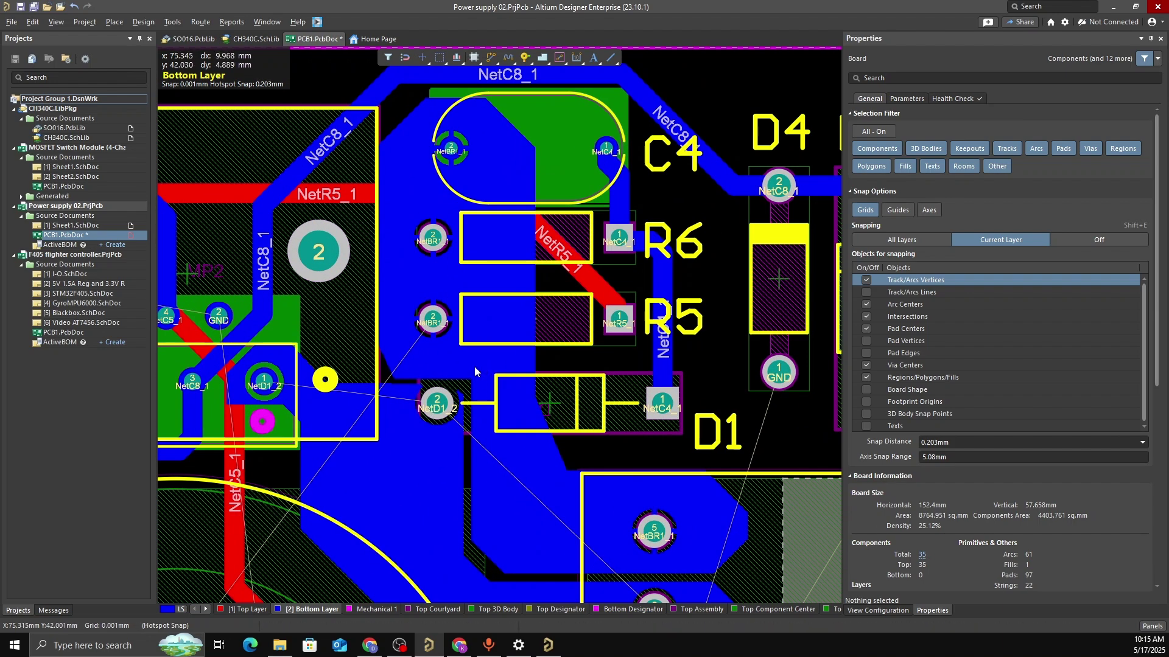
scroll(431, 322, "down", 3, "ctrl")
scroll(283, 435, "up", 3, "ctrl")
scroll(283, 434, "down", 3, "ctrl")
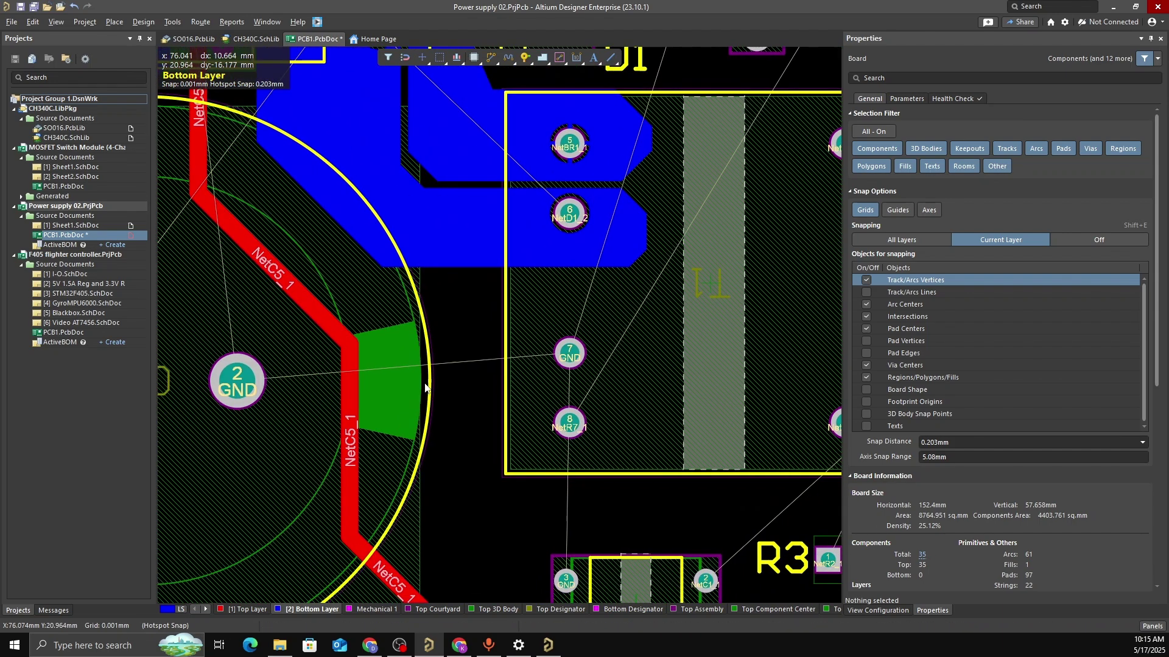
scroll(493, 359, "up", 4, "ctrl")
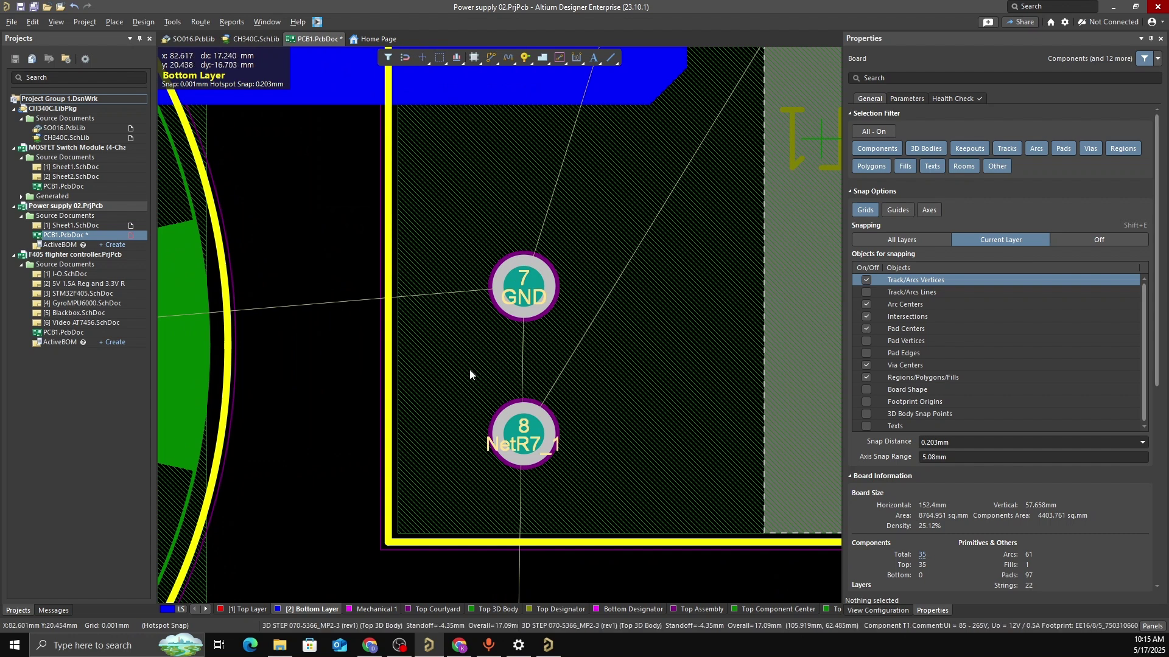
scroll(490, 424, "down", 2, "ctrl")
scroll(468, 397, "down", 2, "ctrl")
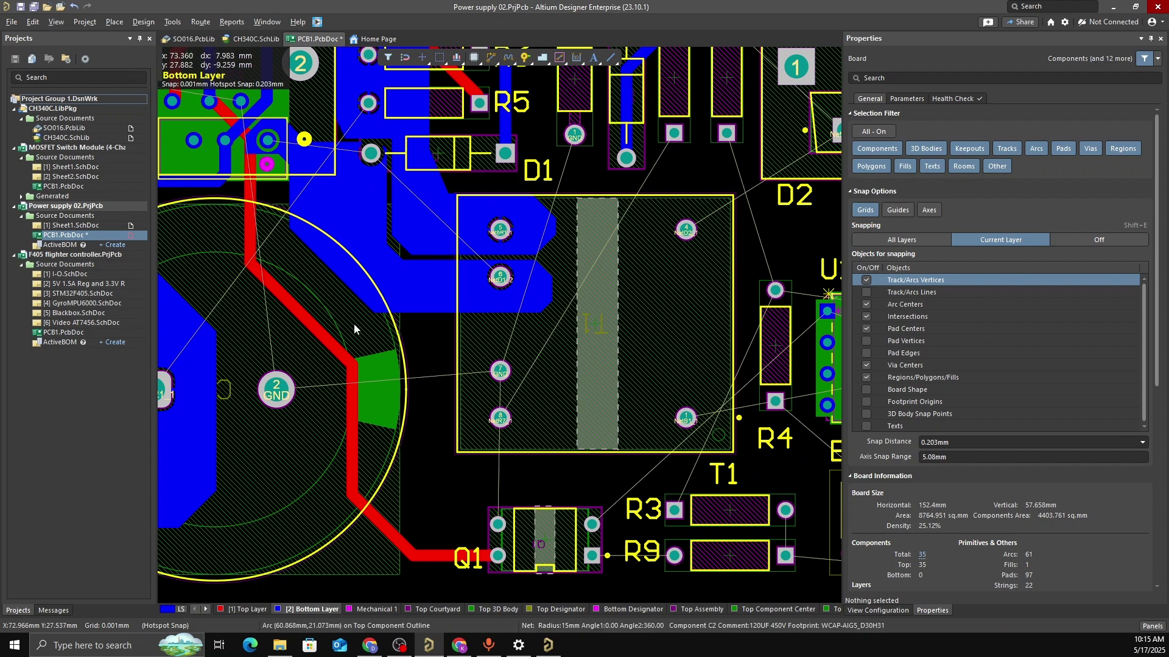
scroll(521, 516, "down", 1, "ctrl")
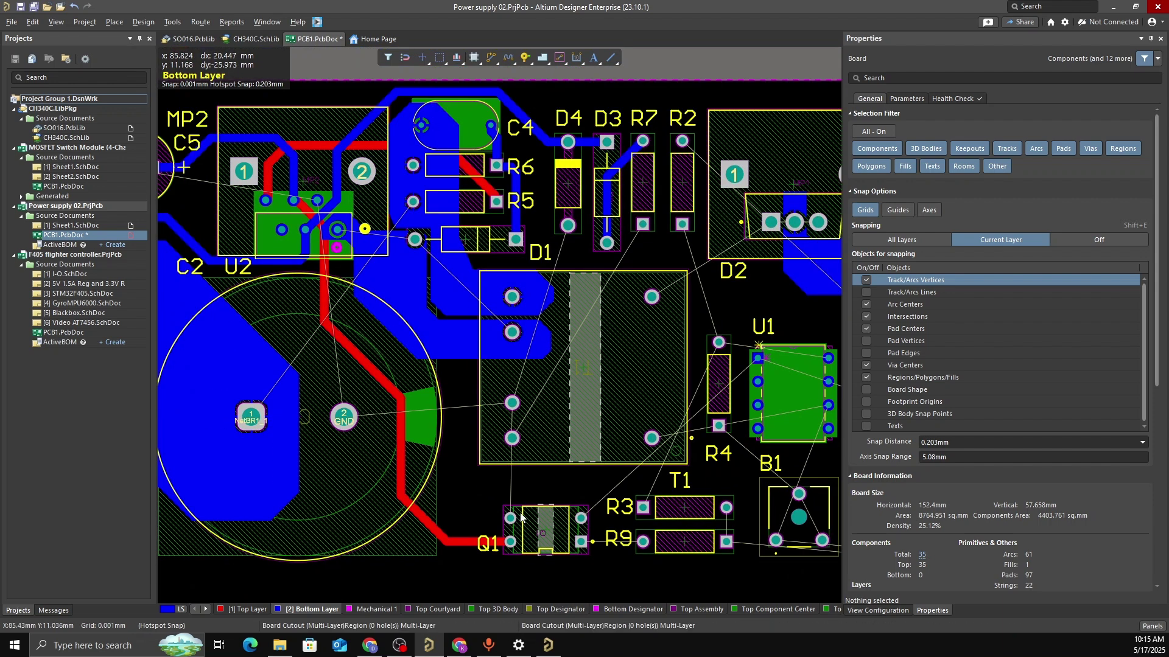
scroll(520, 516, "up", 3, "ctrl")
scroll(377, 518, "down", 2, "ctrl")
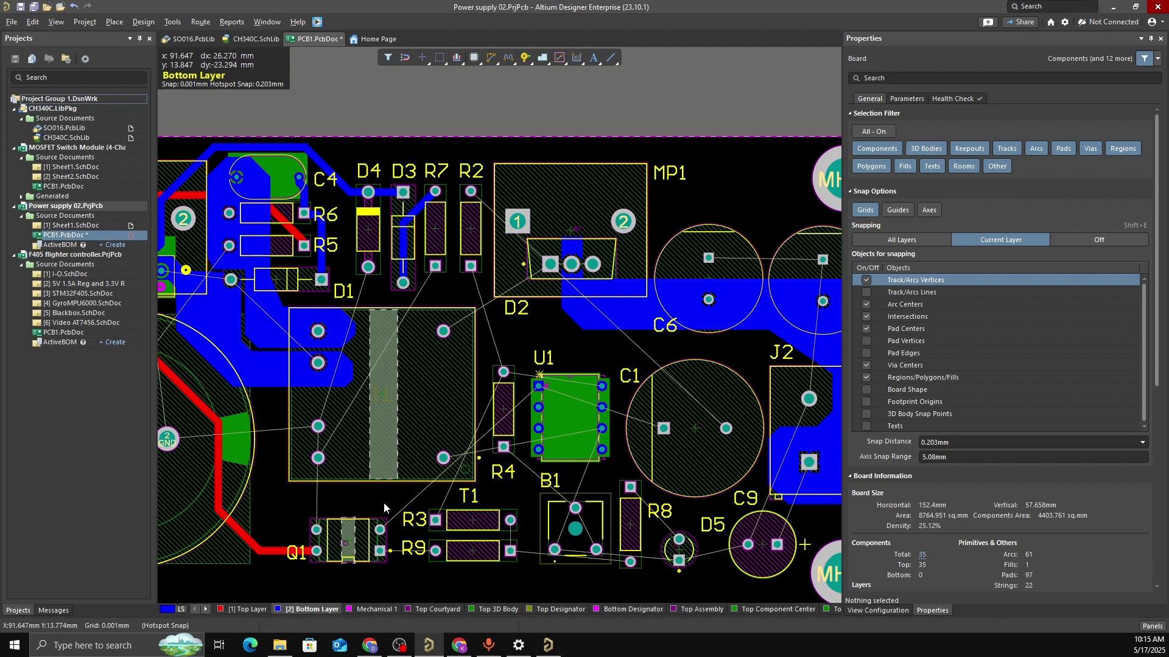
scroll(375, 278, "up", 2, "ctrl")
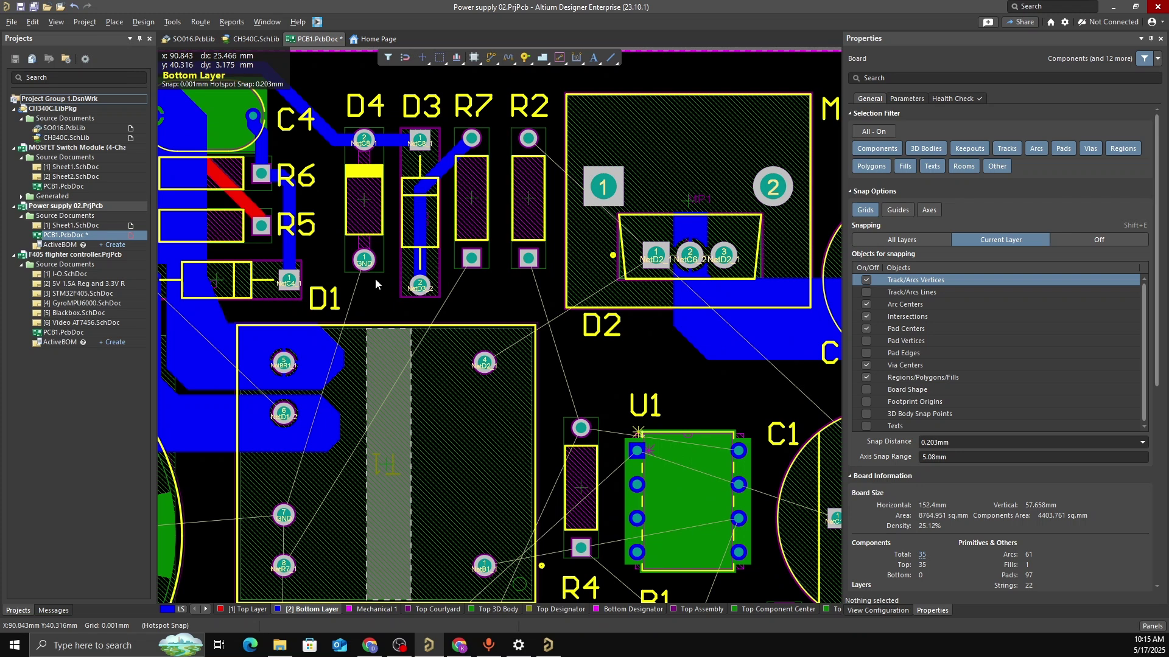
scroll(375, 278, "down", 3, "ctrl")
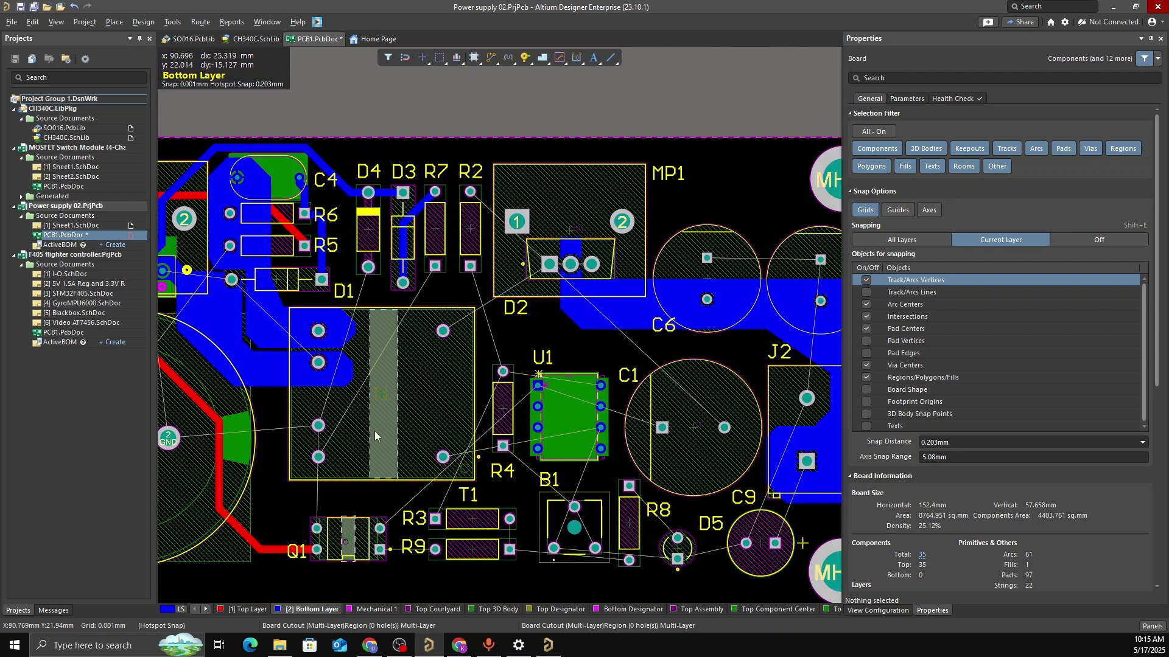
scroll(397, 302, "up", 2, "ctrl")
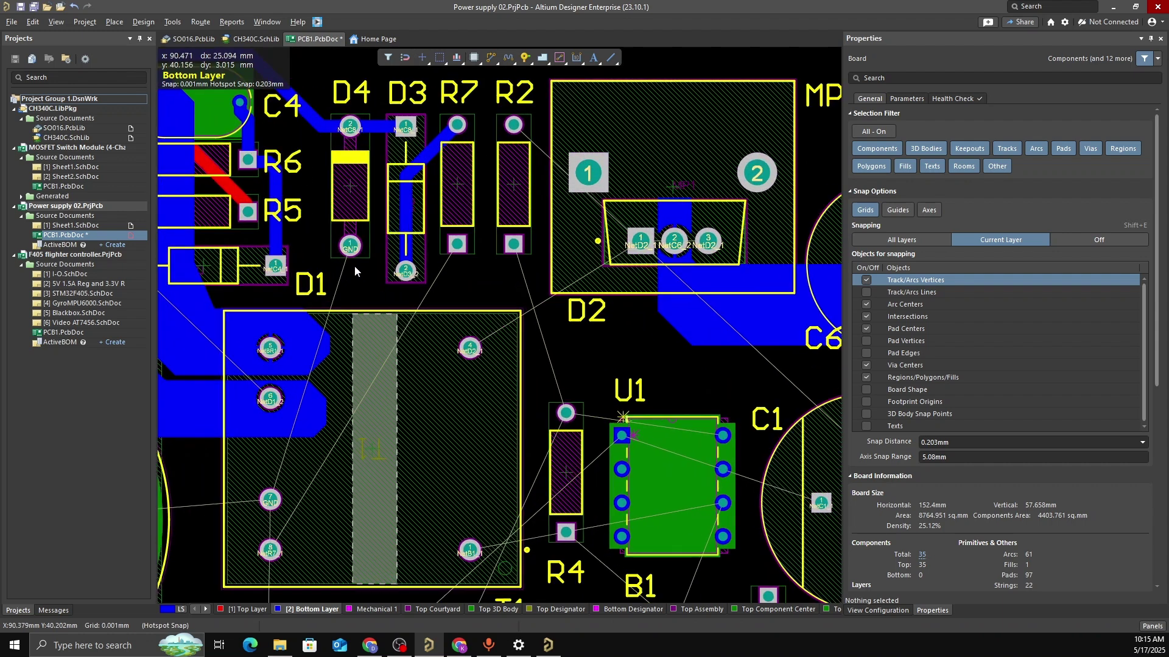
scroll(355, 268, "up", 1, "ctrl")
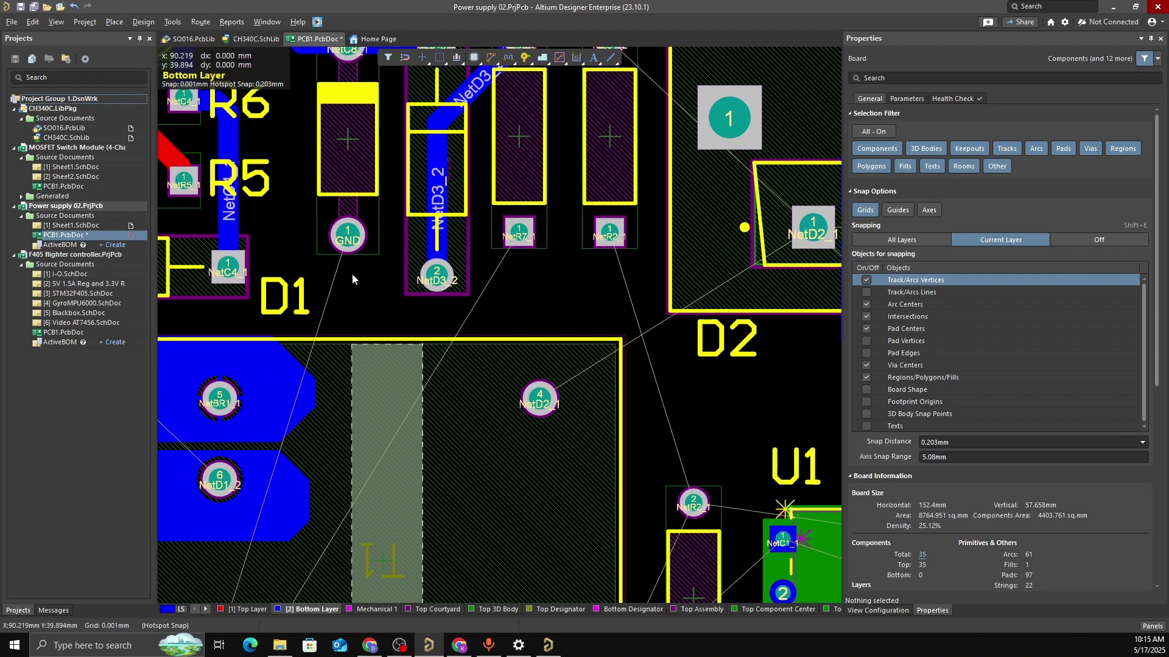
scroll(352, 272, "down", 1, "ctrl")
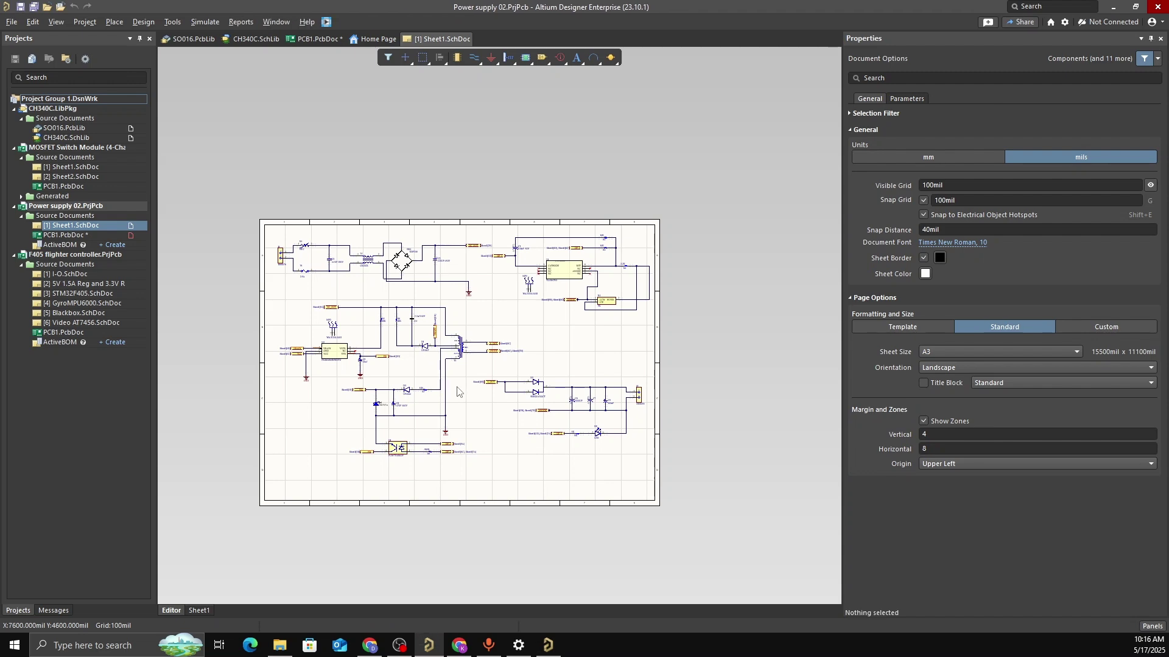
Examine T1's secondary and auxiliary windings, the GND net and optocoupler Q1 in the power supply schematic
scroll(458, 386, "up", 4, "ctrl")
scroll(505, 355, "down", 3, "ctrl")
scroll(461, 222, "up", 4, "ctrl")
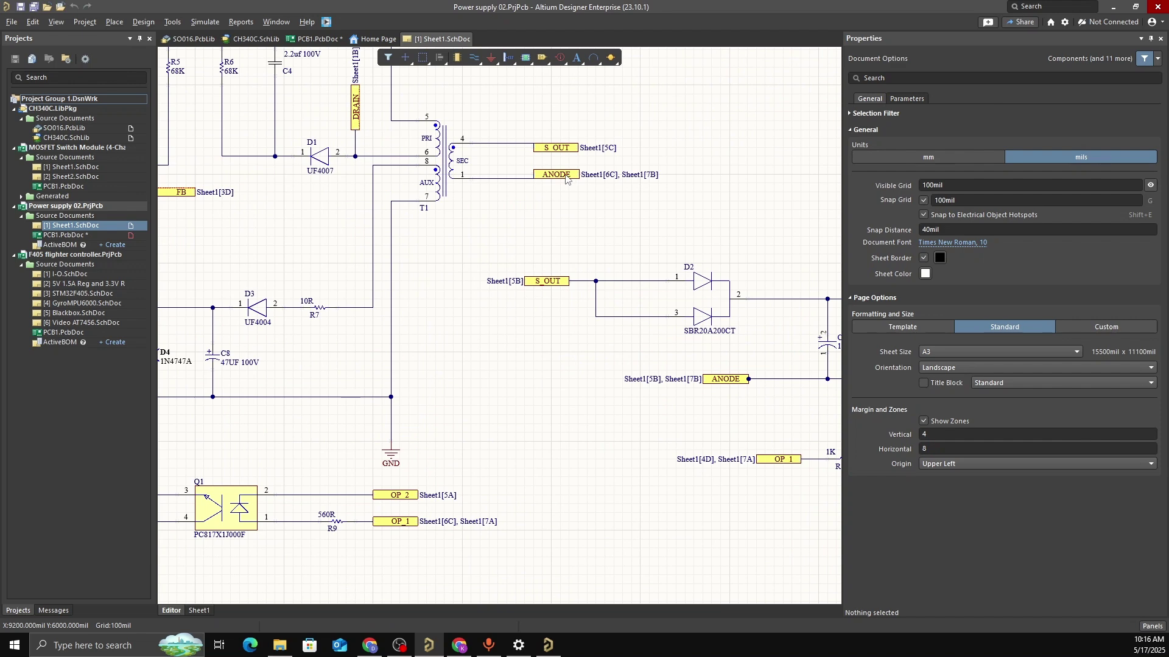
scroll(563, 183, "up", 2, "ctrl")
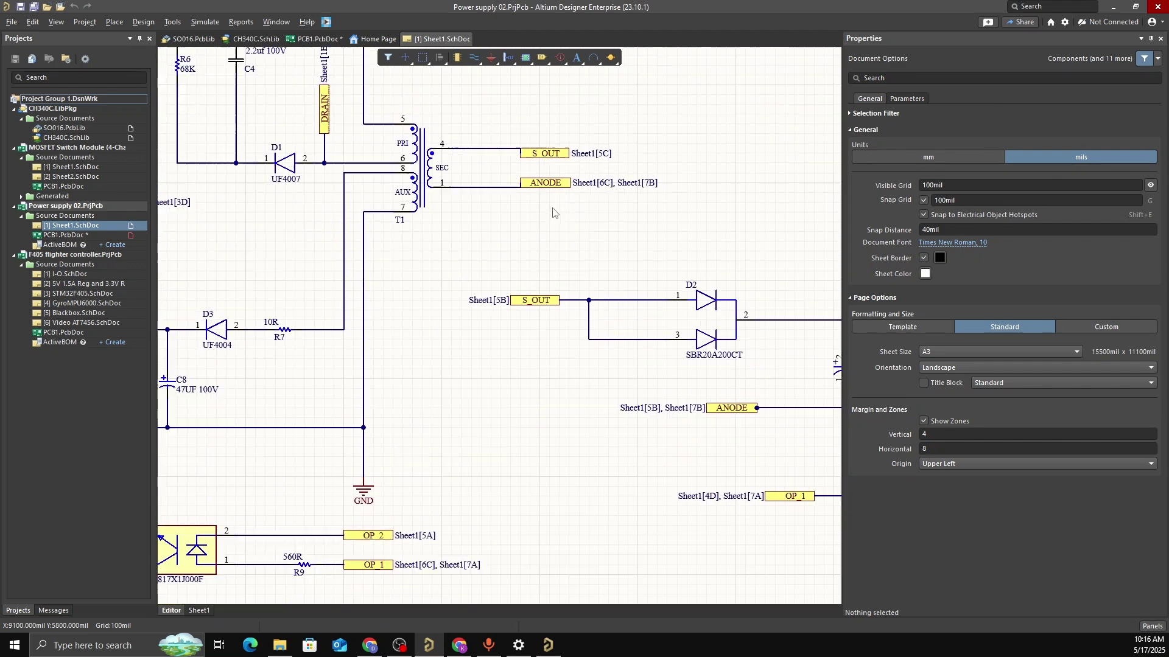
scroll(554, 215, "down", 1, "ctrl")
scroll(543, 229, "up", 1, "ctrl")
scroll(546, 230, "down", 2, "ctrl")
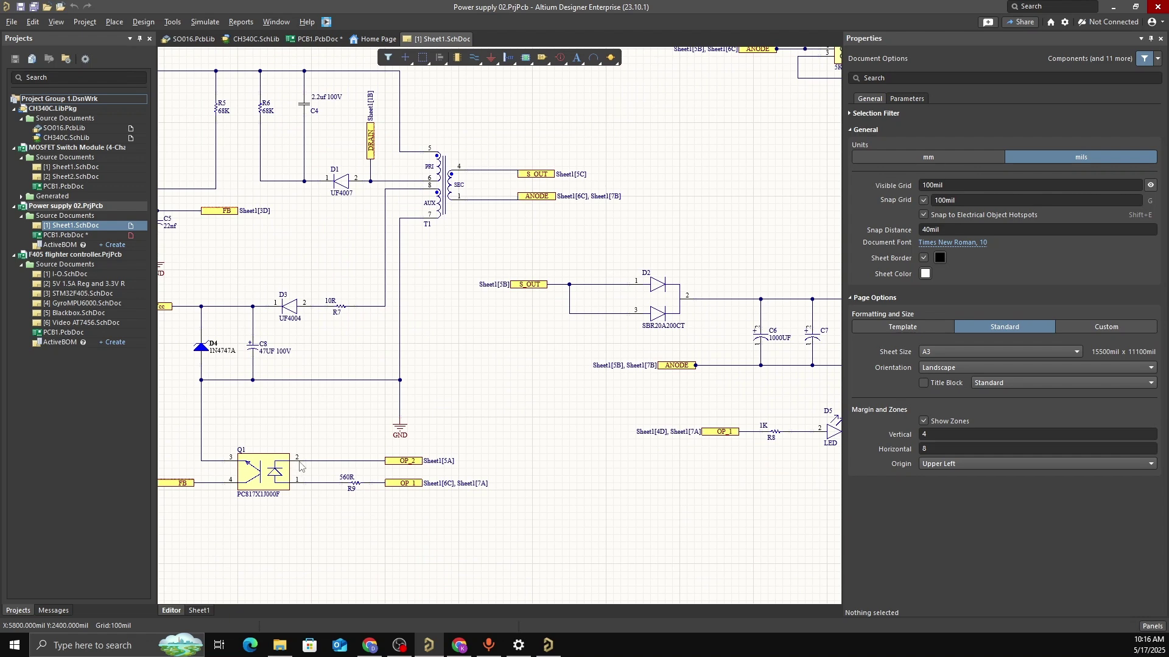
right_click_drag(300, 467, 379, 452)
scroll(361, 505, "up", 1, "ctrl")
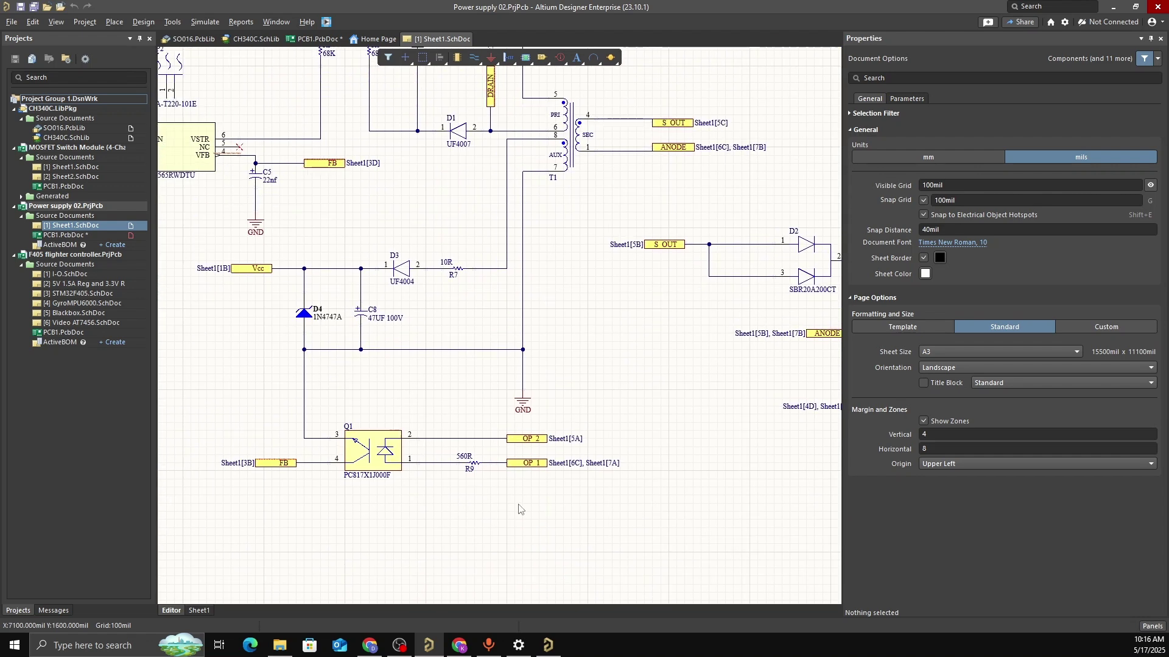
right_click_drag(510, 506, 495, 507)
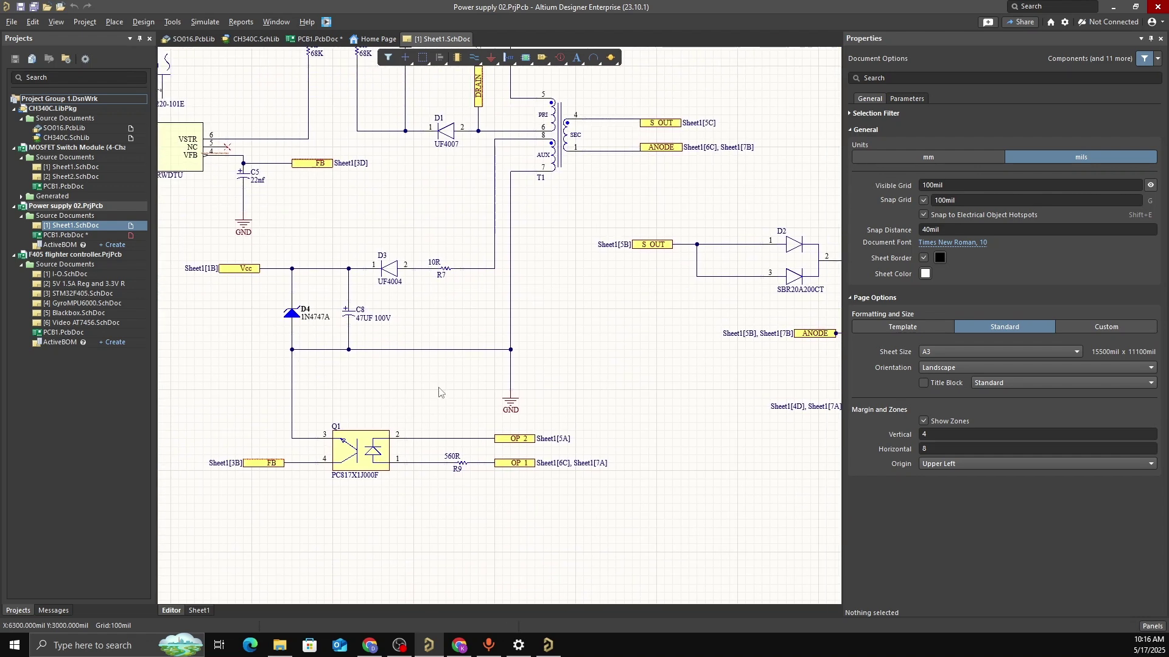
scroll(403, 381, "up", 1, "ctrl")
scroll(339, 342, "up", 1)
scroll(582, 417, "up", 1, "ctrl")
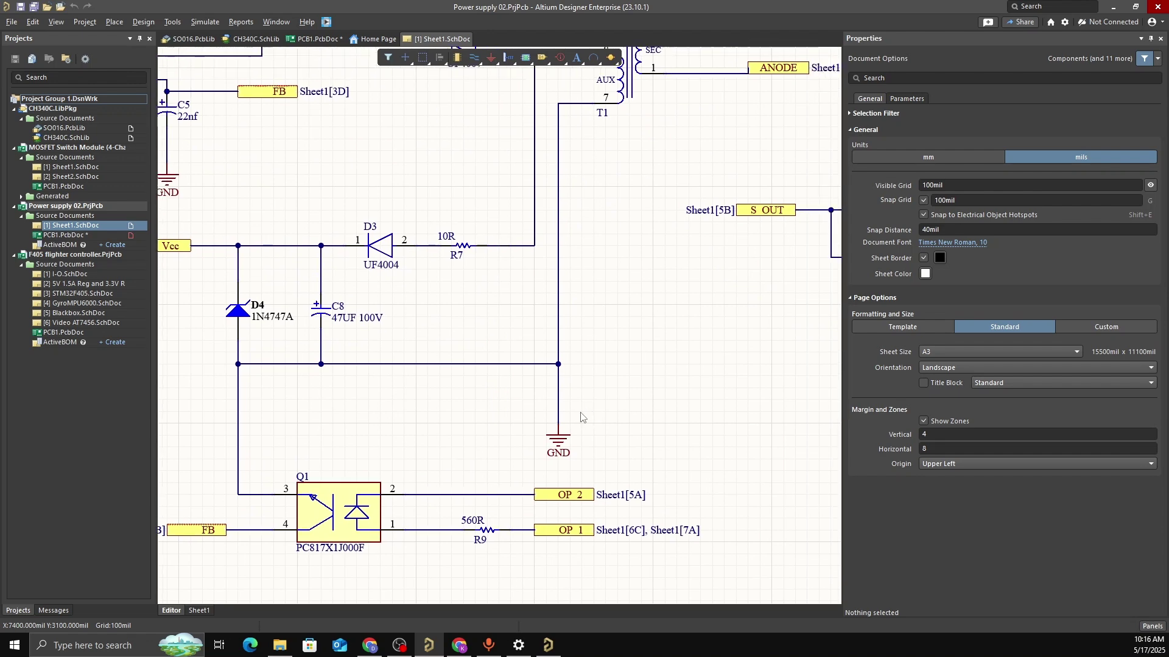
Examine the schematic's output side, covering rectifier D2, the output capacitors and the ANODE ports near B1
scroll(583, 418, "down", 4, "ctrl")
right_click_drag(555, 393, 503, 405)
scroll(571, 362, "down", 1, "ctrl")
right_click_drag(590, 353, 505, 368)
right_click_drag(605, 220, 547, 267)
scroll(546, 231, "down", 1, "ctrl")
right_click_drag(666, 171, 625, 185)
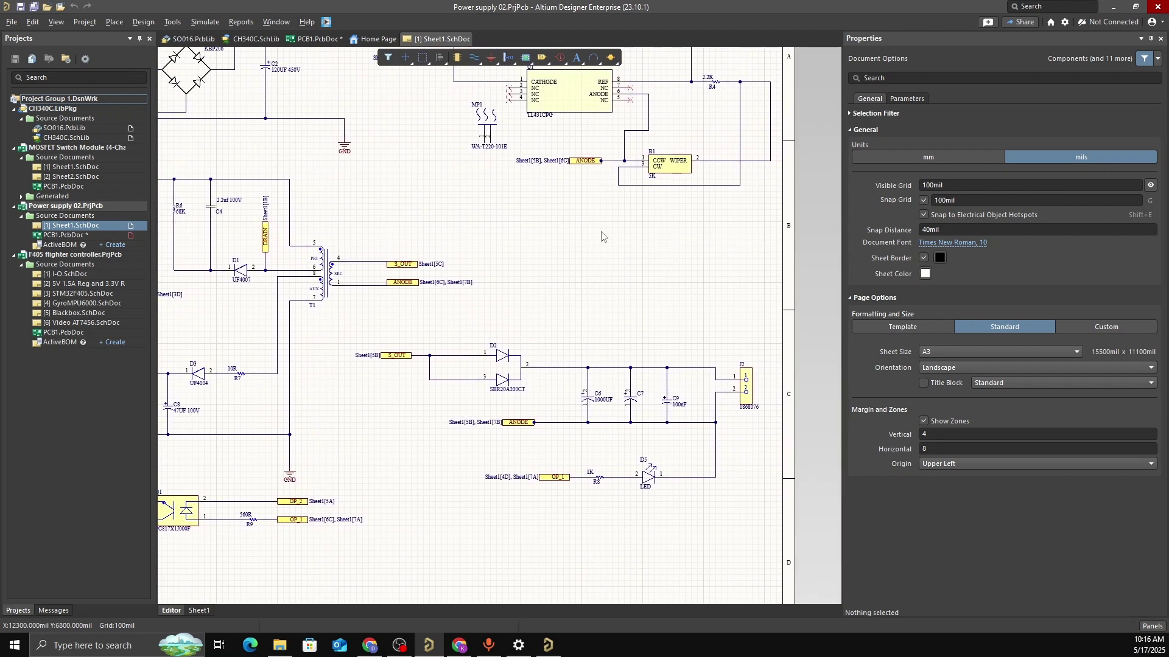
Place GND power ports on the ANODE nets at T1's secondary pin 1, beside B1 and on the output capacitors' return line
scroll(512, 457, "up", 2, "ctrl")
right_click_drag(565, 295, 563, 466)
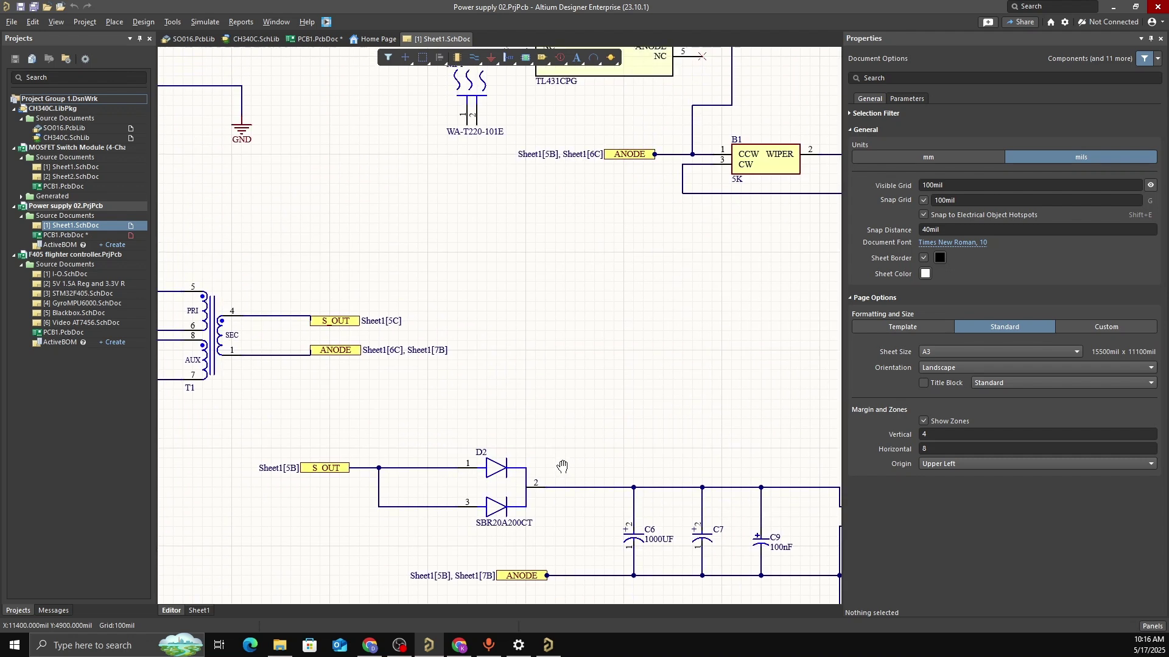
right_click_drag(476, 359, 483, 351)
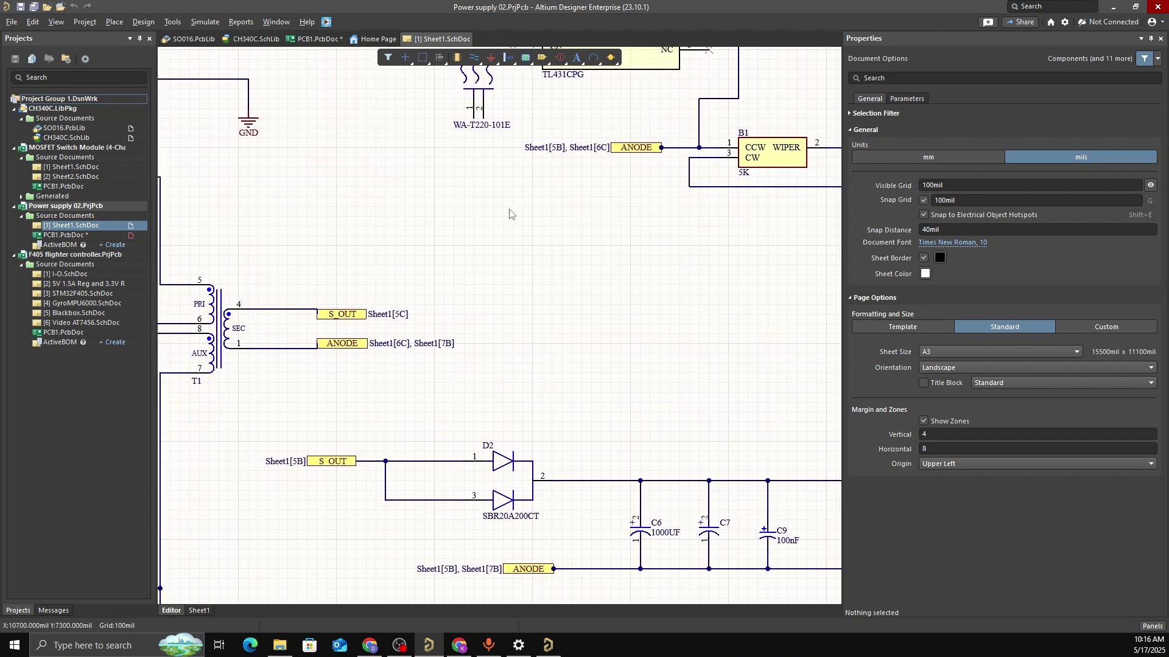
left_click(491, 57)
left_click(535, 74)
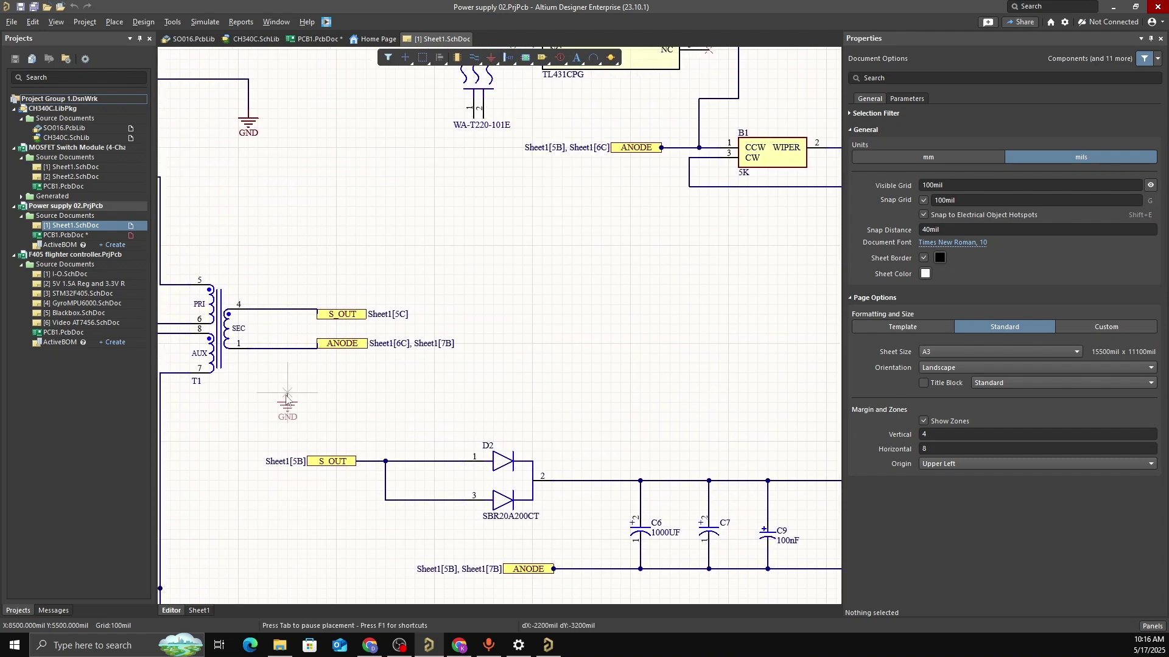
left_click(289, 353)
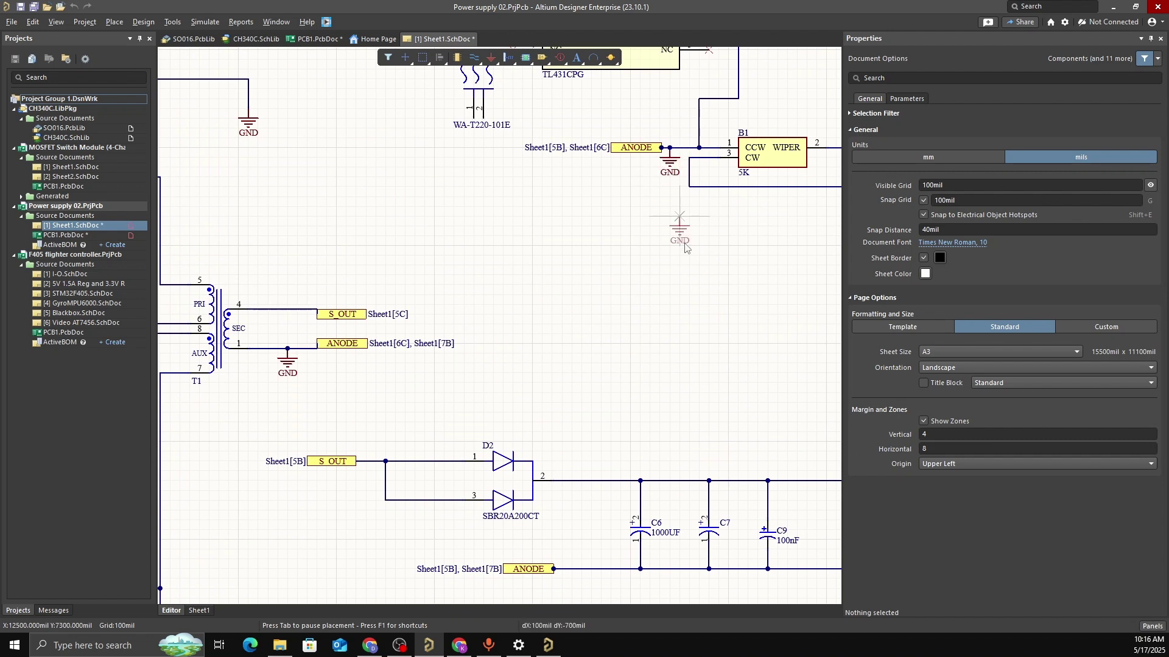
scroll(609, 365, "down", 3)
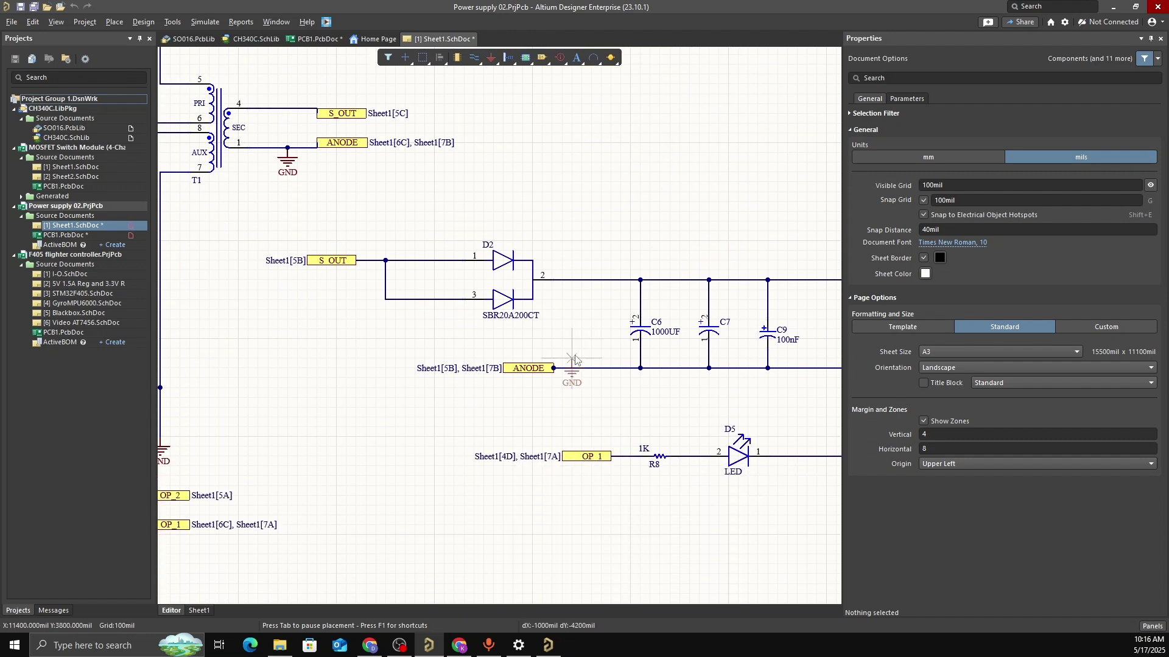
left_click(572, 368)
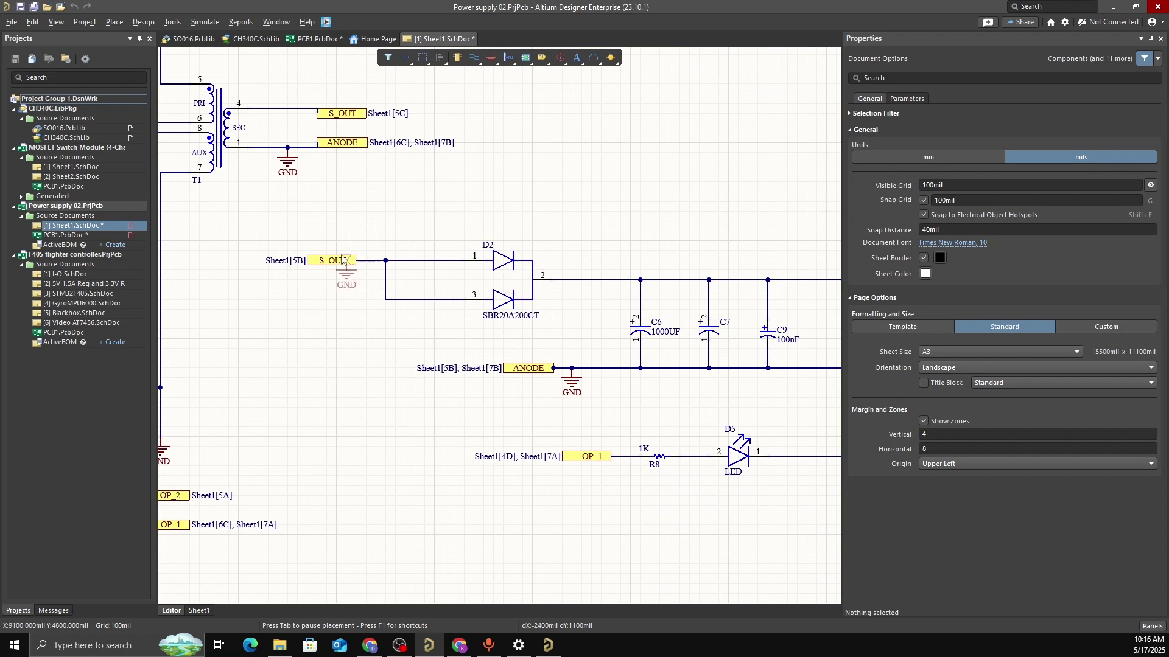
key("Escape")
Rename the ground port on the output capacitors' ANODE line as GND_02
left_click(572, 380)
scroll(572, 381, "up", 1, "ctrl")
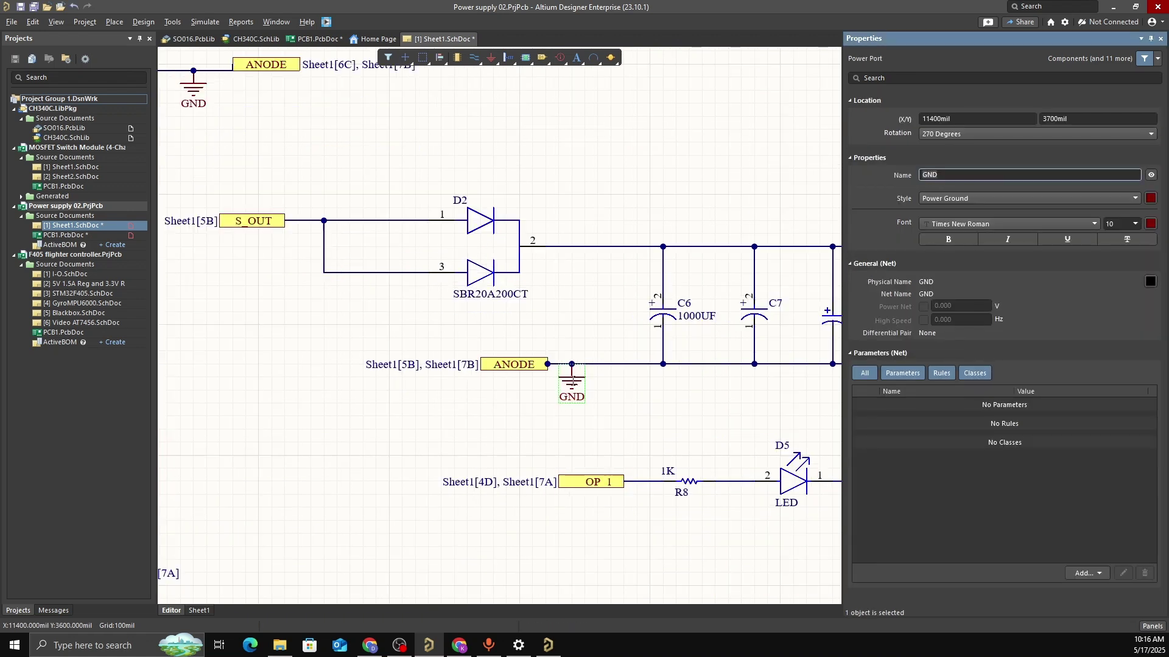
left_click(943, 175)
key("Return")
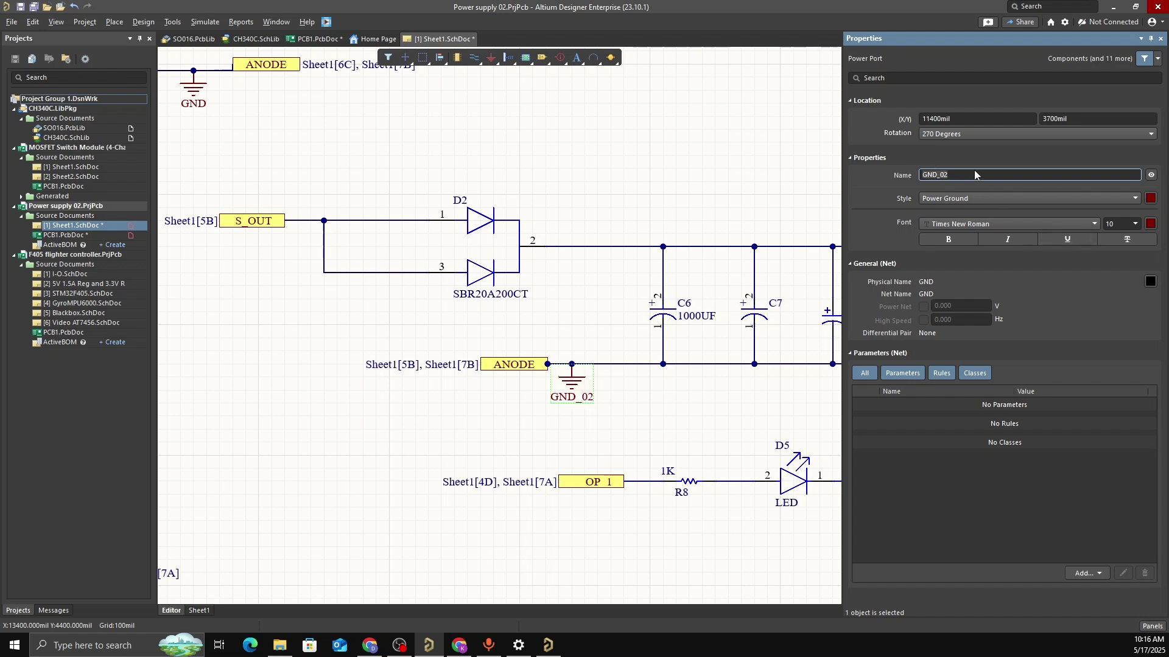
Rename the ground port at pin 1 of T1's secondary winding as GND_02
scroll(300, 255, "down", 5, "ctrl")
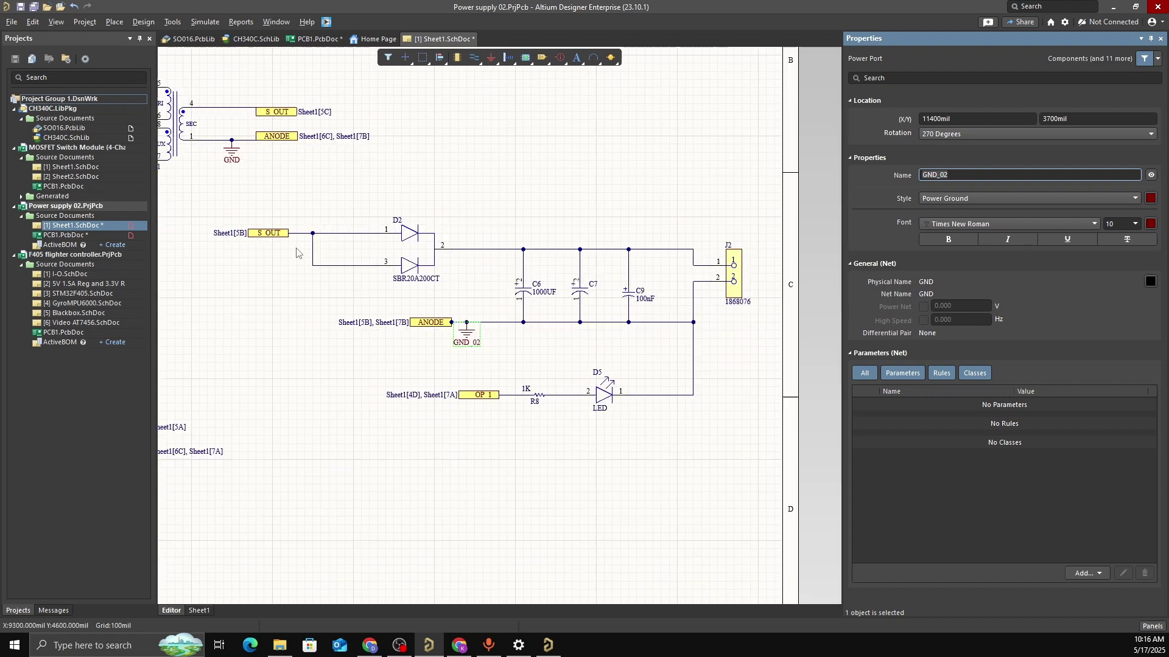
right_click_drag(273, 192, 359, 337)
scroll(298, 311, "up", 6, "ctrl")
left_click(314, 291)
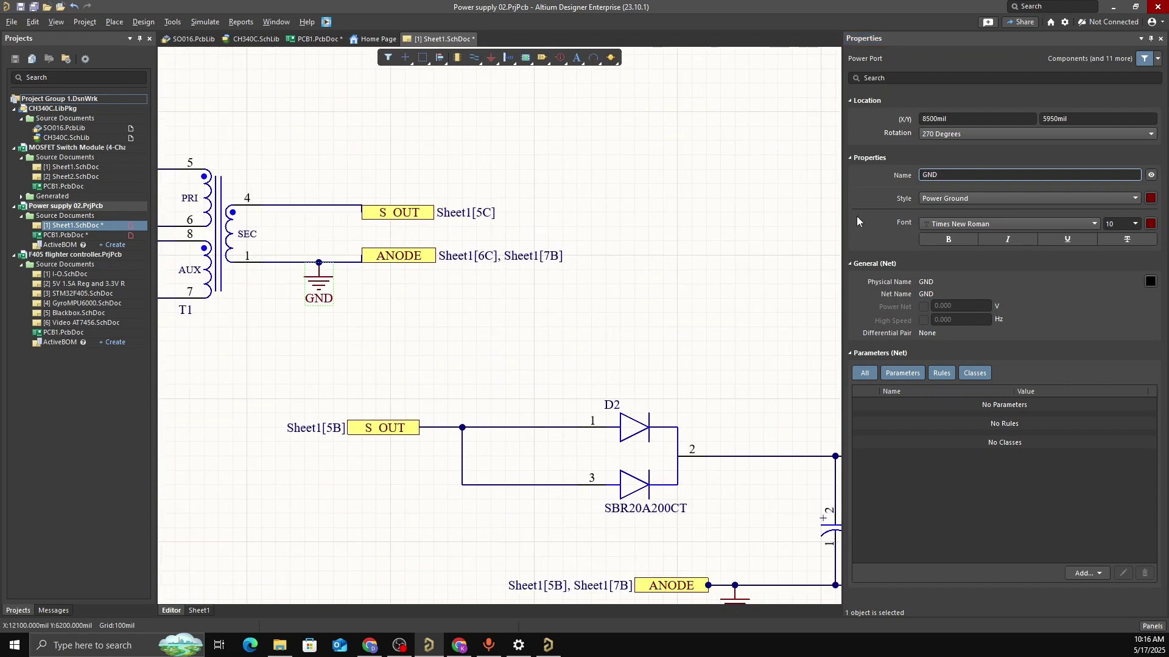
left_click(945, 174)
type("_0")
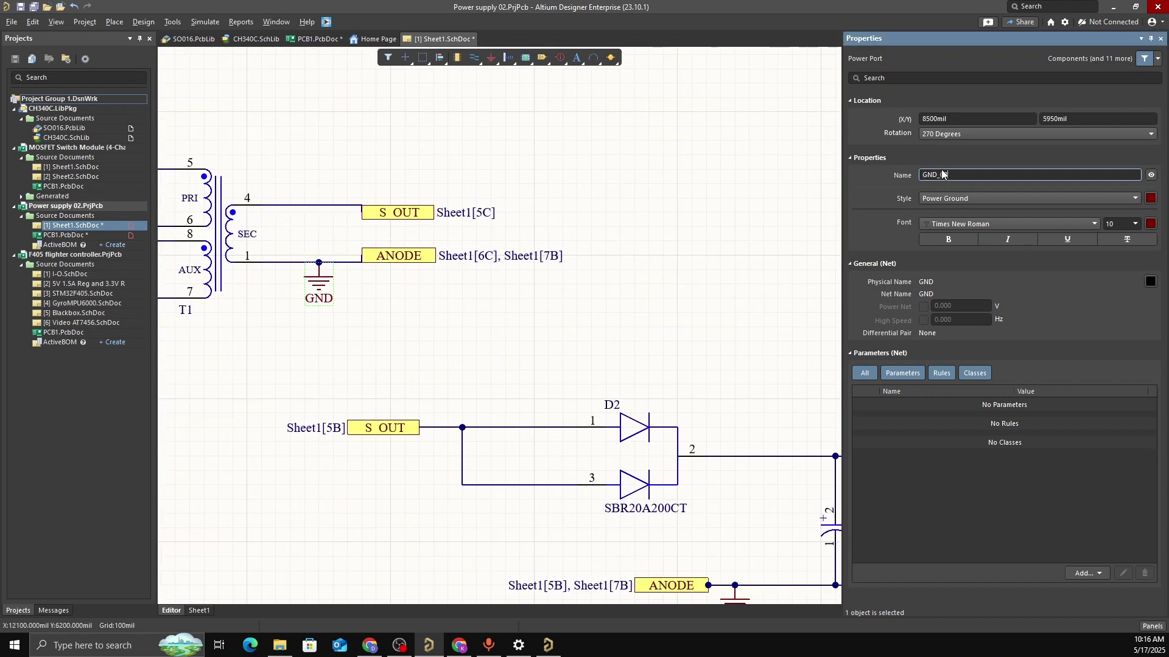
type("2")
key("Return")
scroll(649, 316, "down", 2, "ctrl")
left_click(651, 302)
Rename the ground port between the ANODE port and potentiometer B1 as GND_02
scroll(652, 304, "down", 6, "ctrl")
right_click_drag(757, 183, 642, 350)
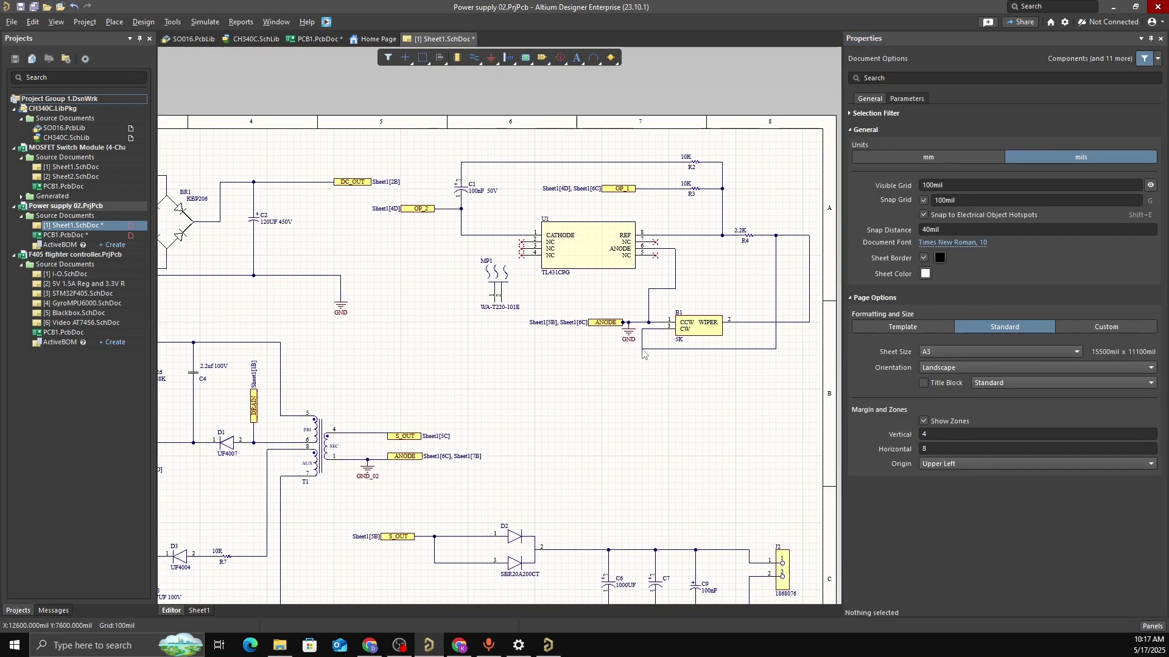
scroll(729, 314, "up", 2, "ctrl")
left_click(551, 347)
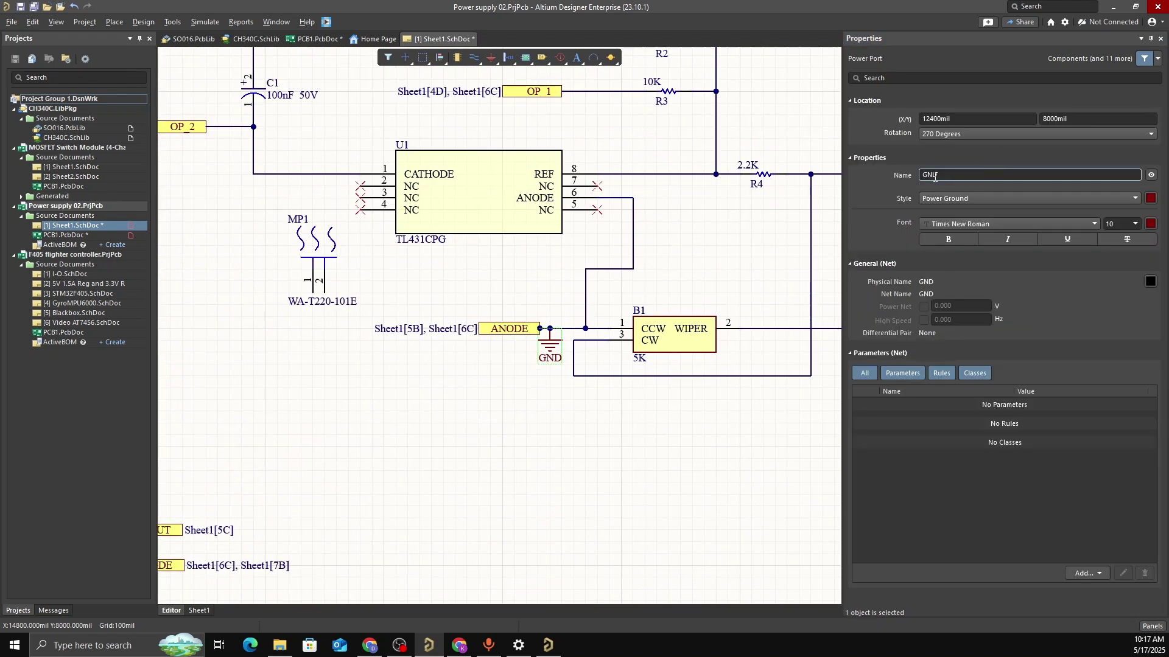
left_click(956, 174)
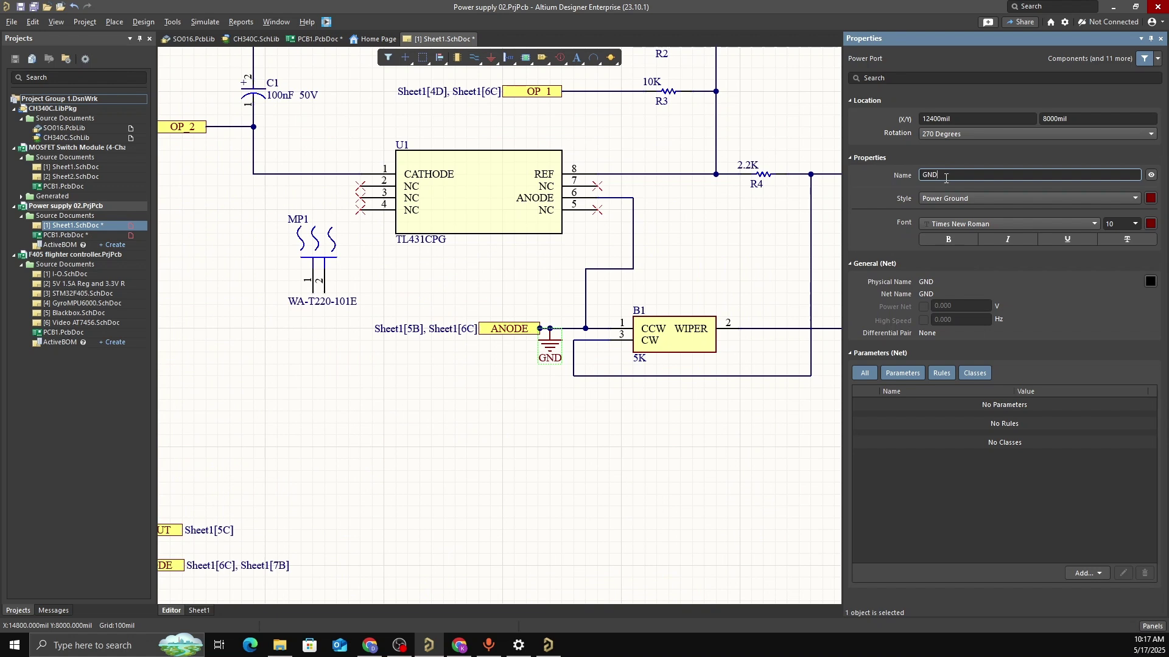
type("_02")
left_click(663, 457)
Review the secondary-side circuit and its ground ports around U1, B1, T1, D2, the output capacitors and J2
scroll(673, 486, "down", 2, "ctrl")
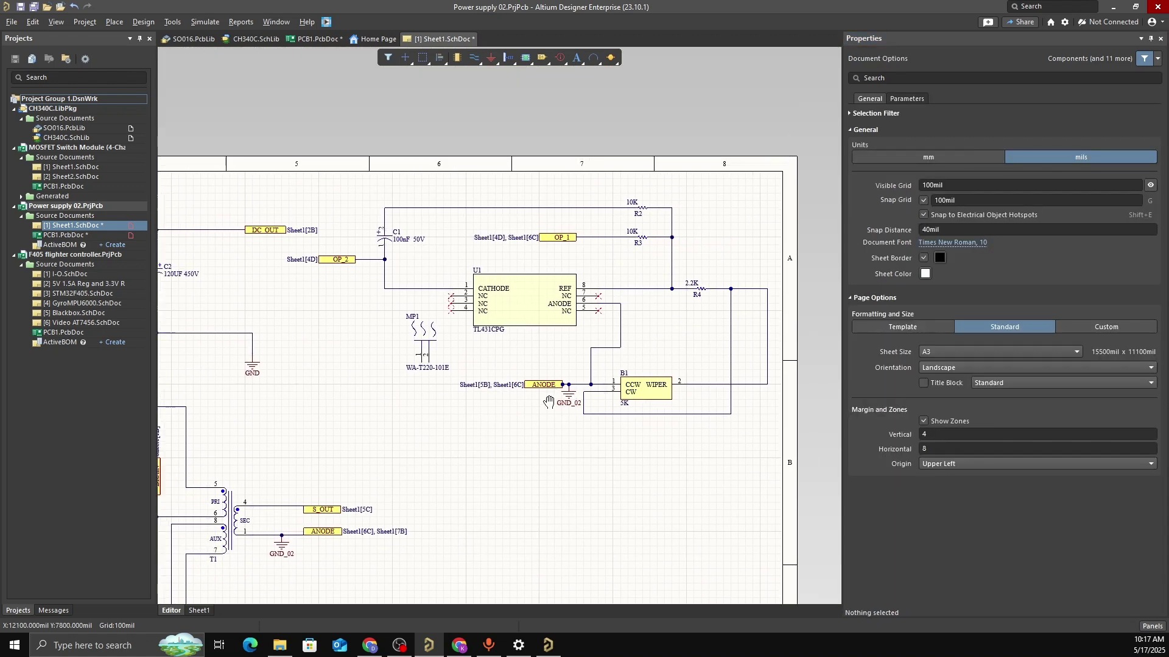
scroll(429, 310, "up", 3, "ctrl")
right_click_drag(429, 310, 465, 319)
scroll(465, 317, "down", 2, "ctrl")
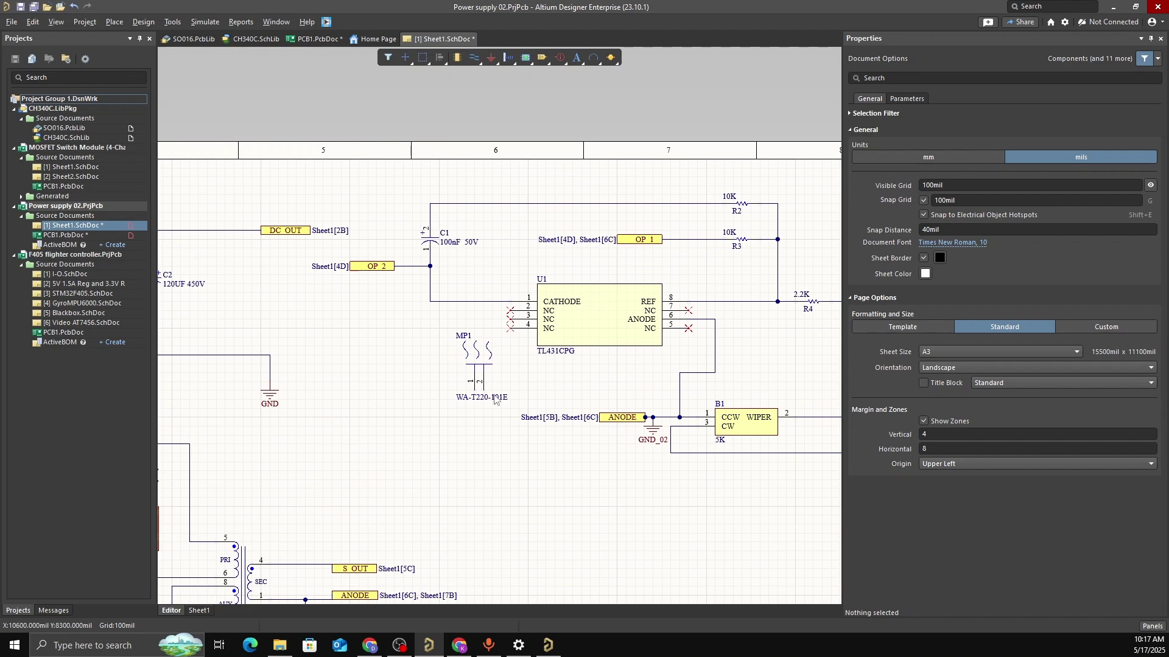
scroll(472, 421, "down", 1, "ctrl")
right_click_drag(568, 514, 569, 363)
scroll(380, 453, "up", 2, "ctrl")
right_click_drag(375, 449, 492, 353)
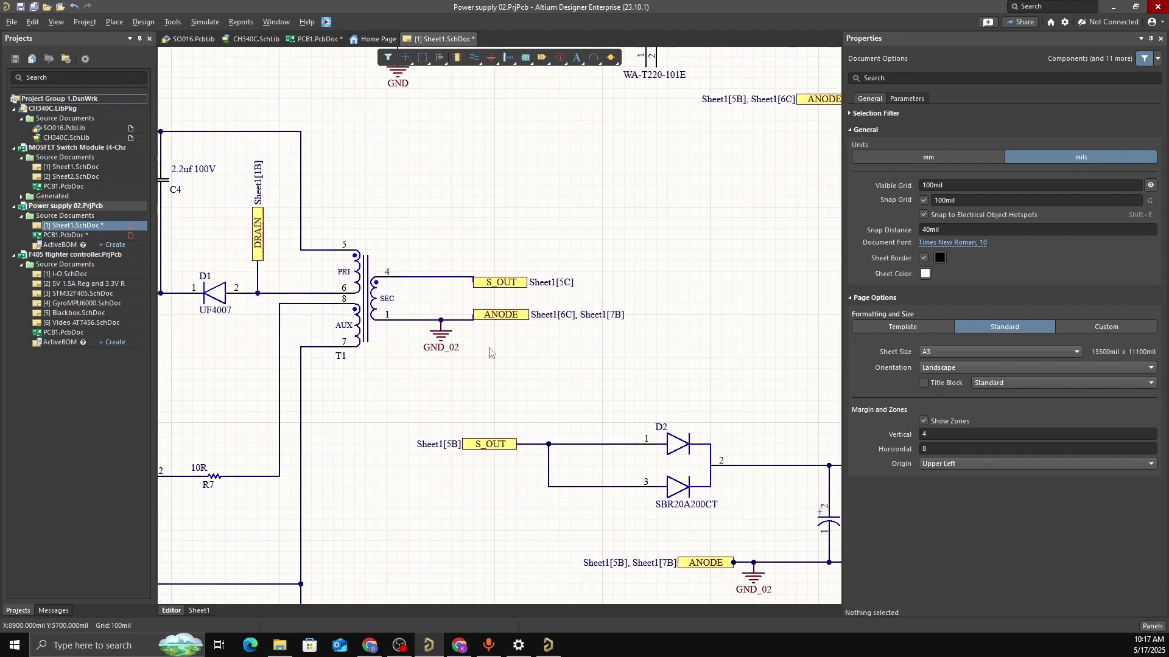
scroll(587, 390, "down", 2, "ctrl")
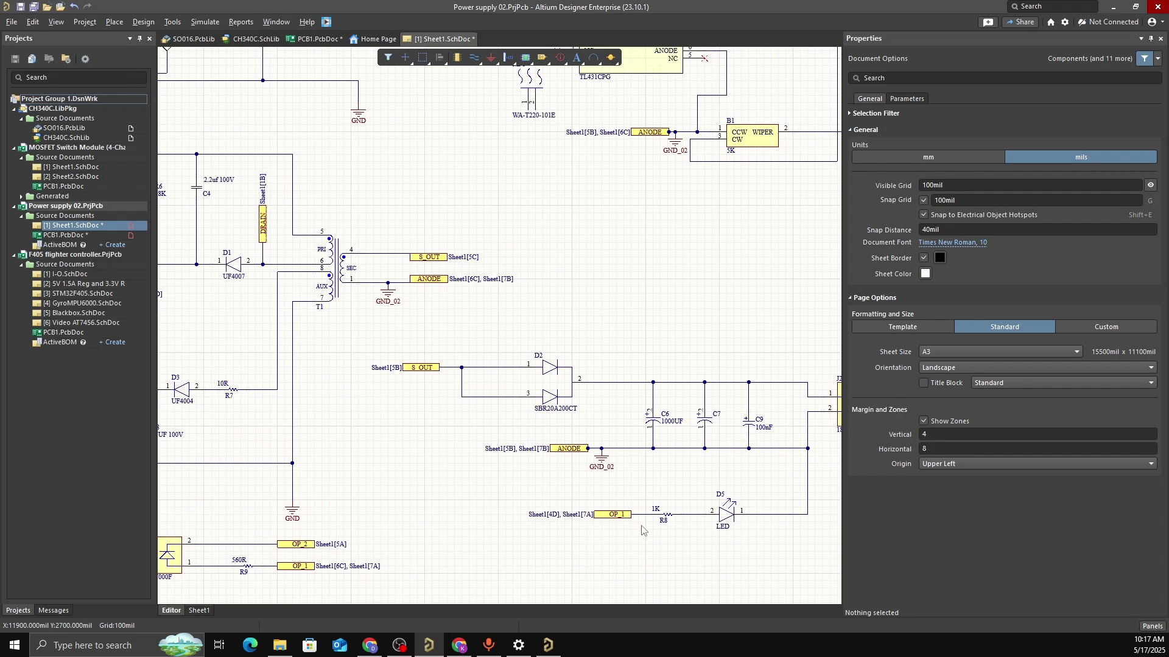
right_click_drag(692, 531, 680, 529)
right_click_drag(777, 434, 610, 456)
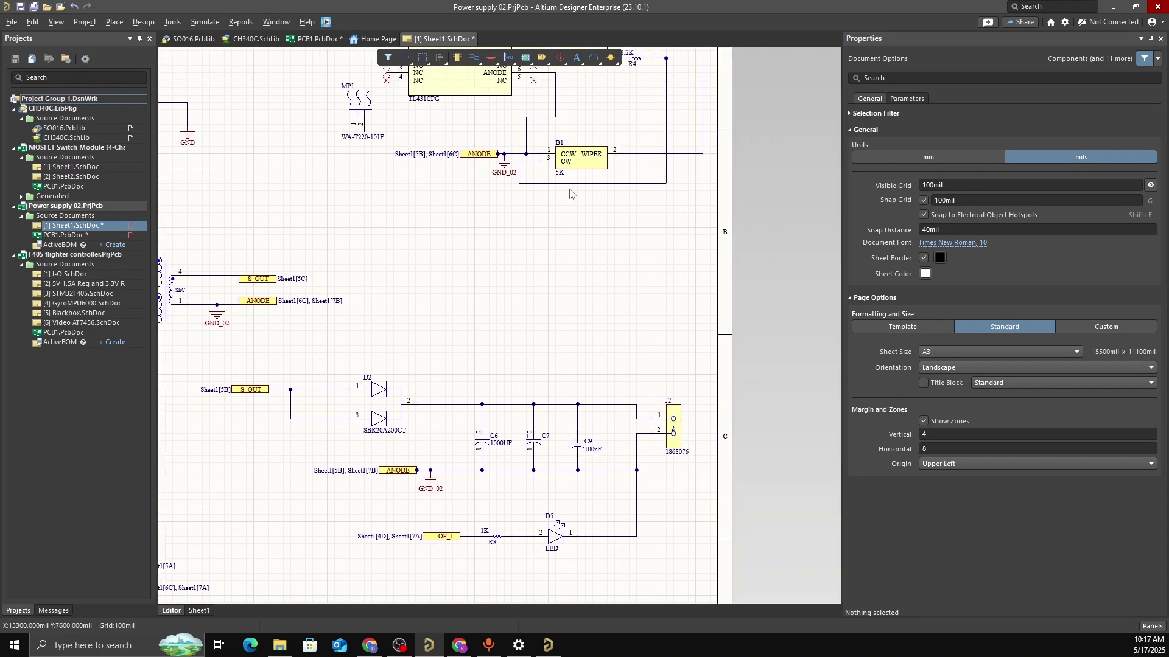
right_click_drag(334, 233, 379, 315)
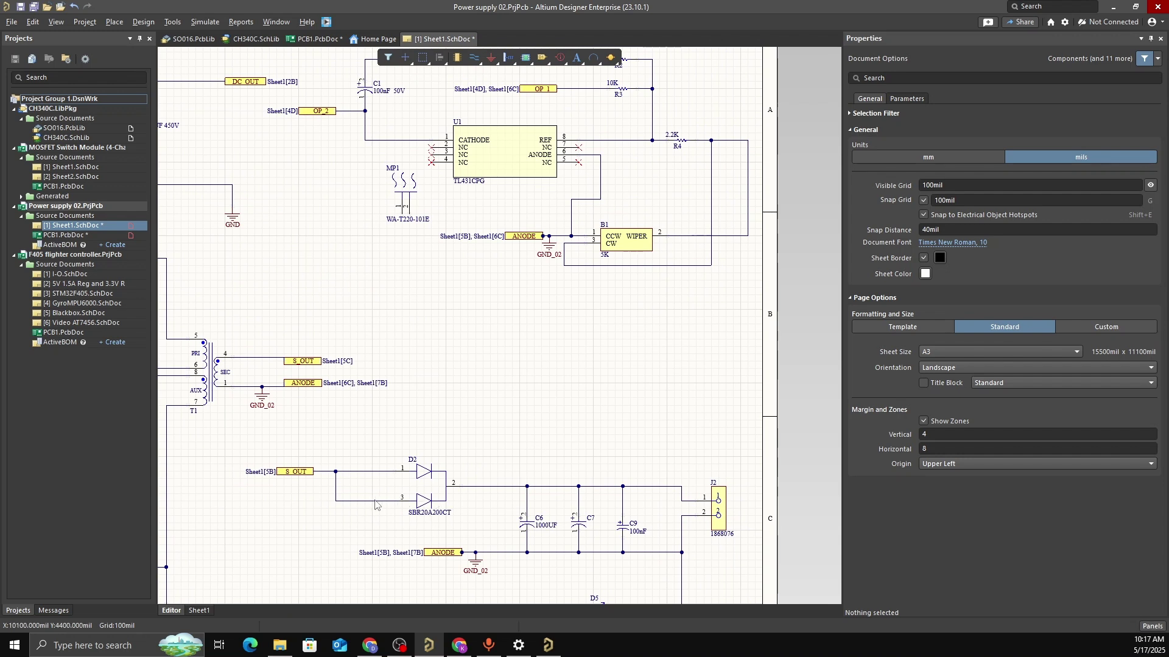
scroll(376, 504, "down", 2)
scroll(499, 460, "down", 2)
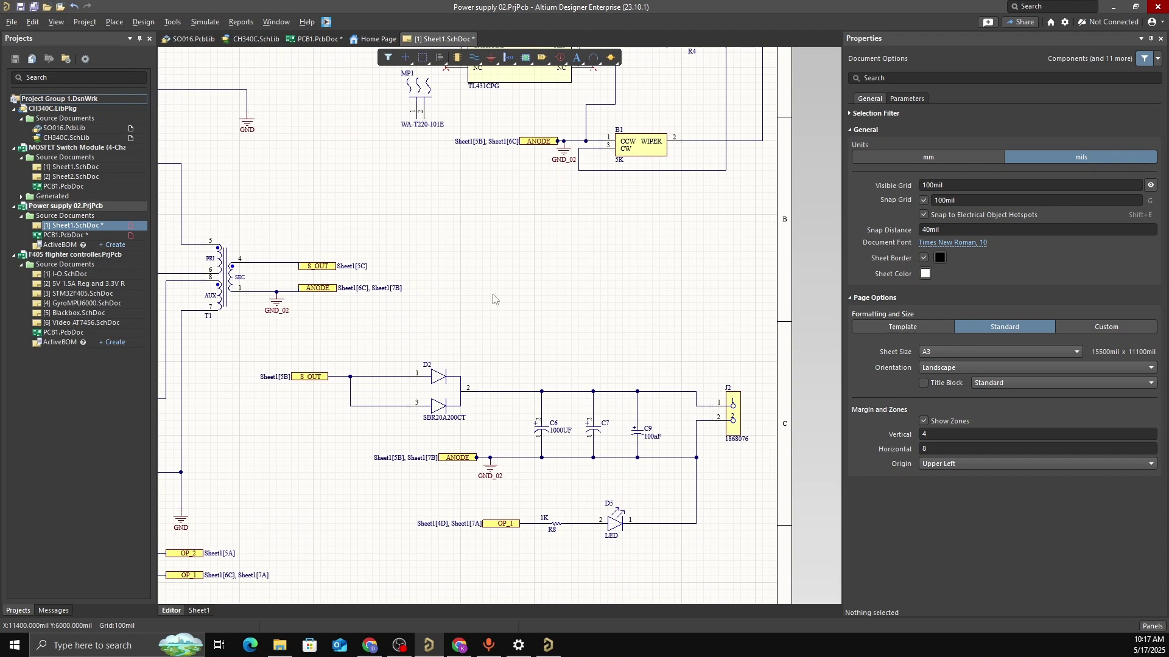
right_click_drag(477, 277, 586, 376)
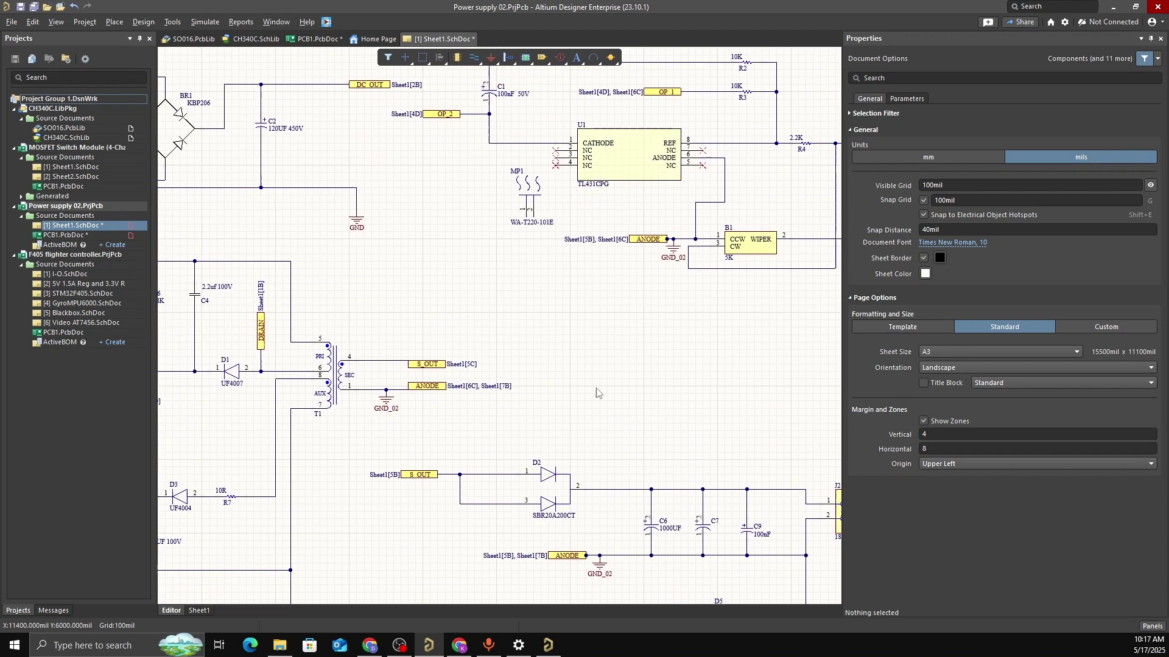
right_click_drag(598, 445, 597, 474)
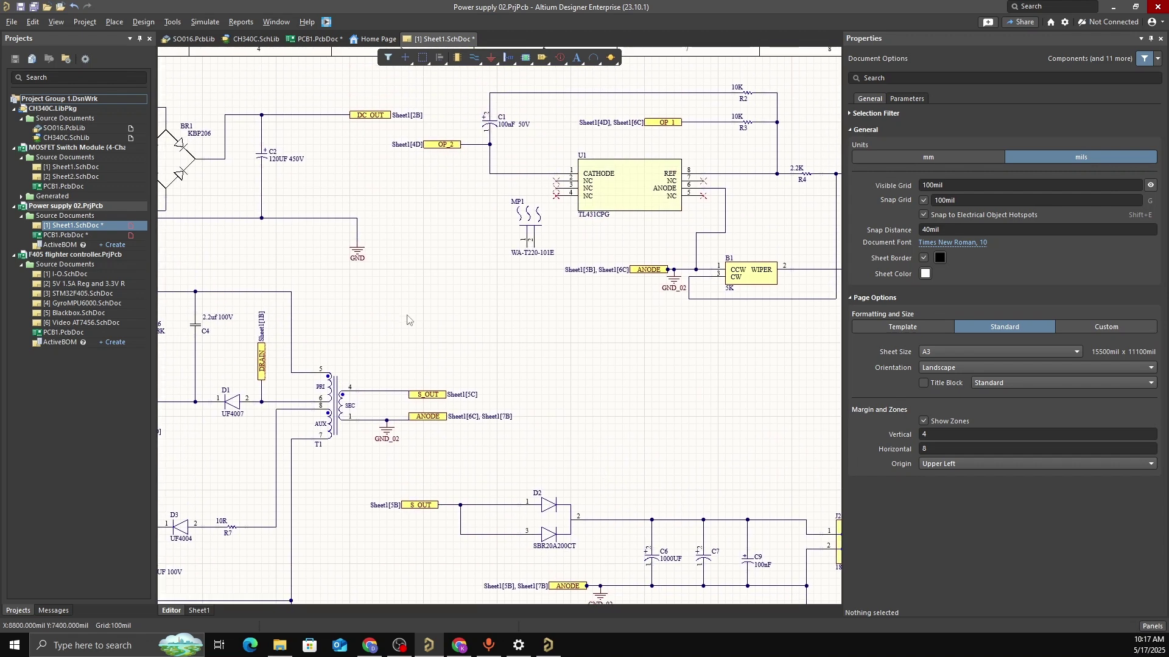
Rename the ground port on the return line of bridge rectifier BR1 and capacitor C2 as GND_01
scroll(538, 350, "down", 2, "ctrl")
right_click_drag(410, 334, 554, 282)
scroll(517, 198, "up", 2, "ctrl")
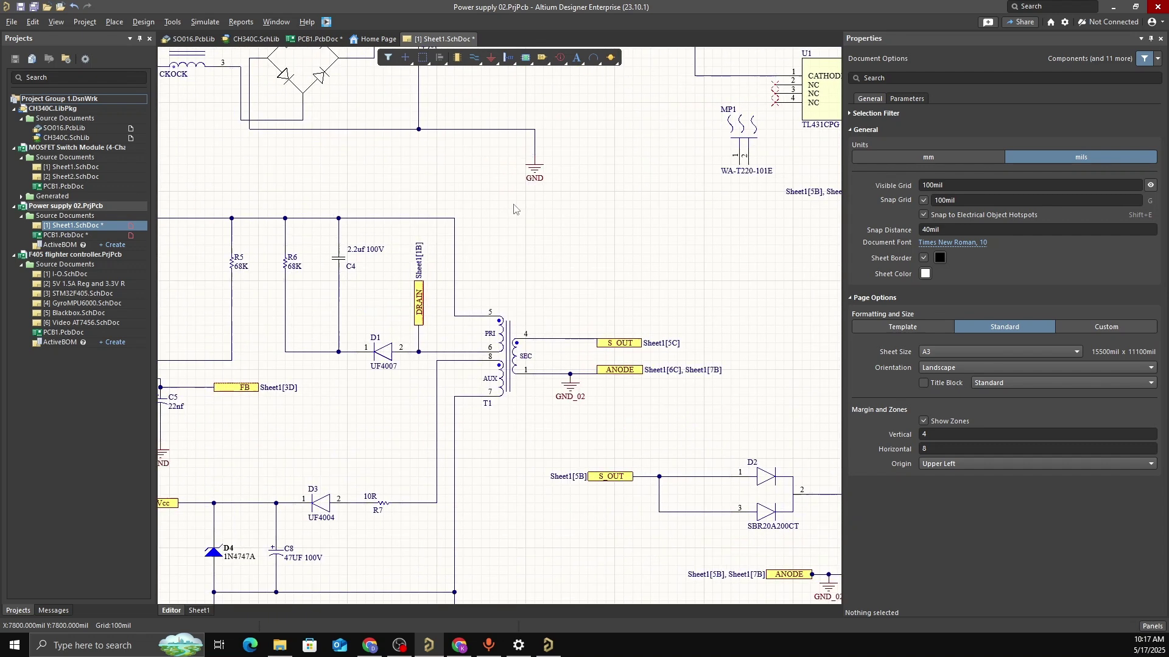
scroll(545, 248, "up", 3)
left_click(544, 248)
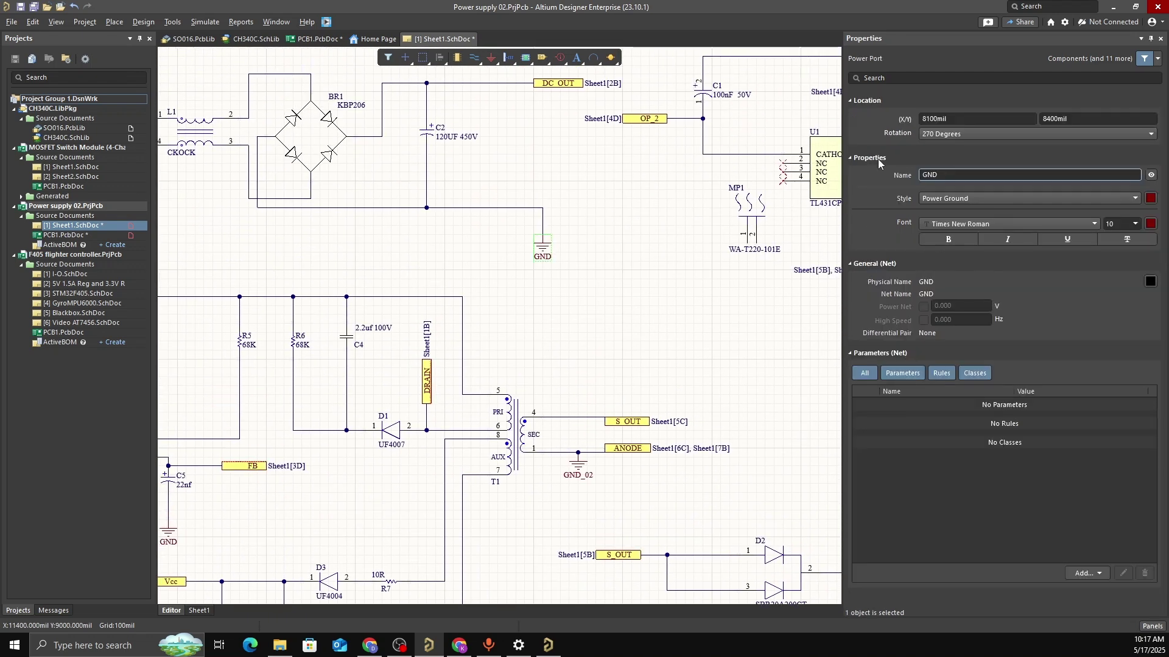
left_click(941, 176)
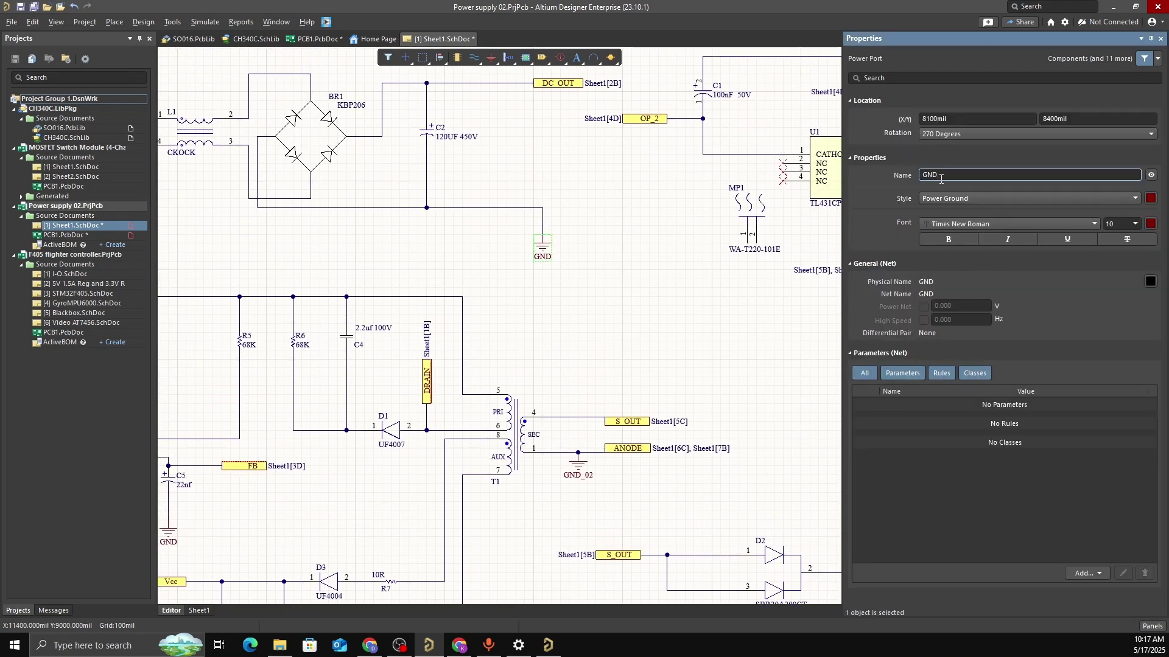
type("_01")
key("Return")
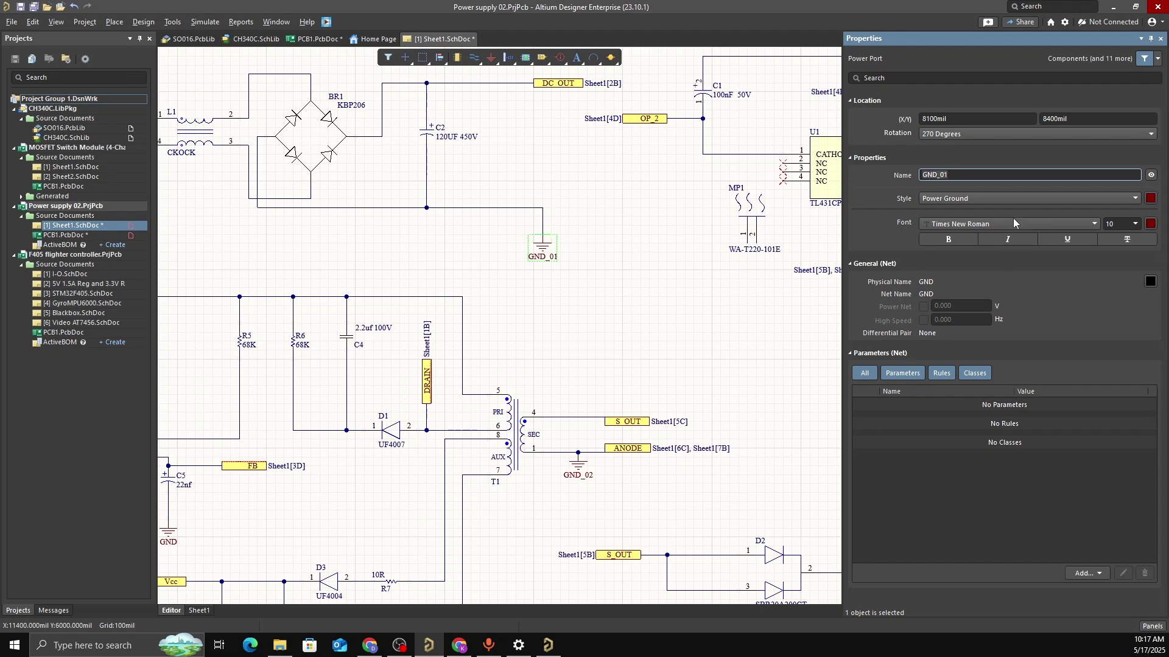
Rename the ground port shared by T1's auxiliary pin 7, C8, D4 and optocoupler Q1 as GND_01
scroll(748, 387, "down", 2, "ctrl")
right_click_drag(641, 386, 603, 293)
right_click_drag(508, 524, 497, 473)
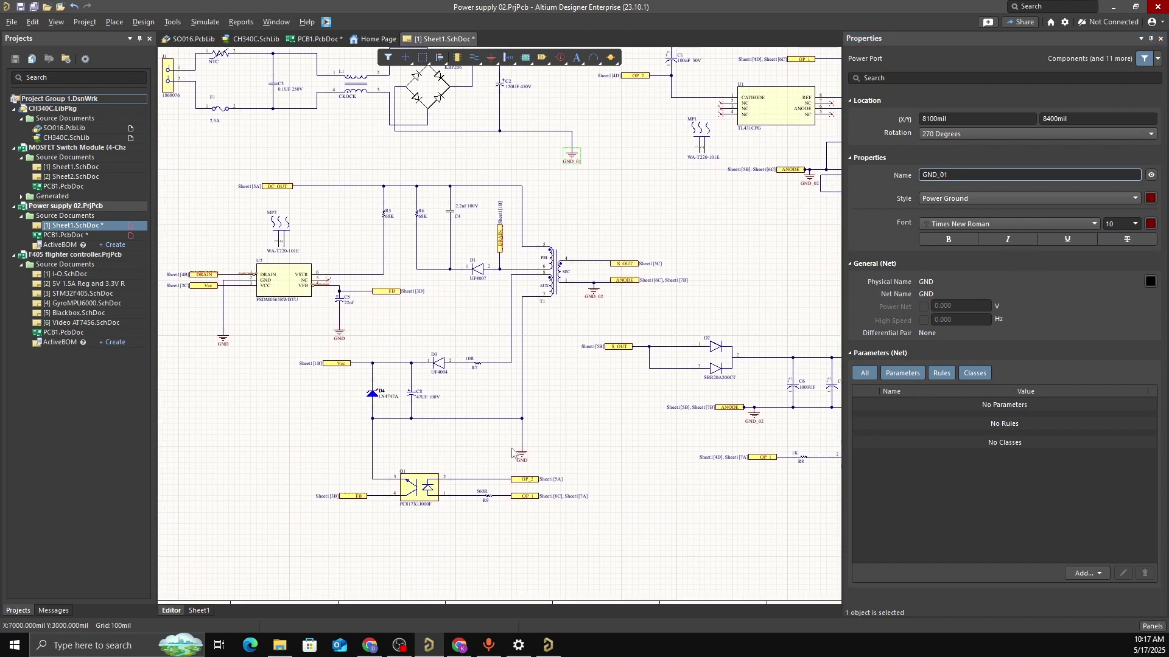
scroll(477, 454, "up", 2, "ctrl")
right_click_drag(462, 420, 450, 393)
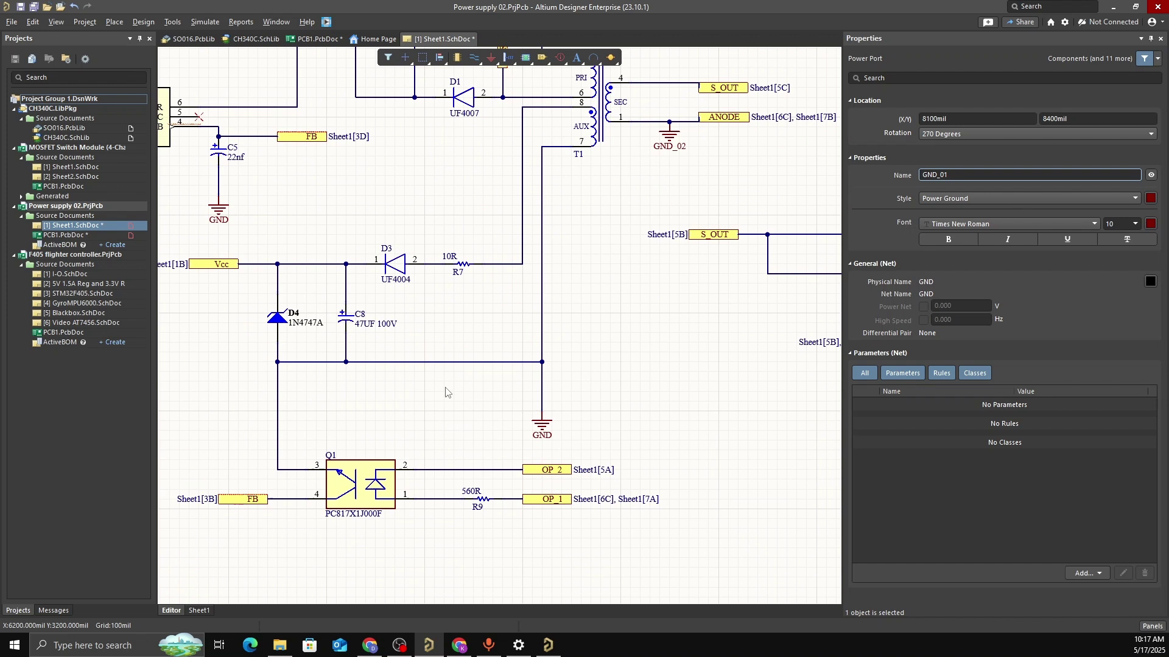
left_click(415, 395)
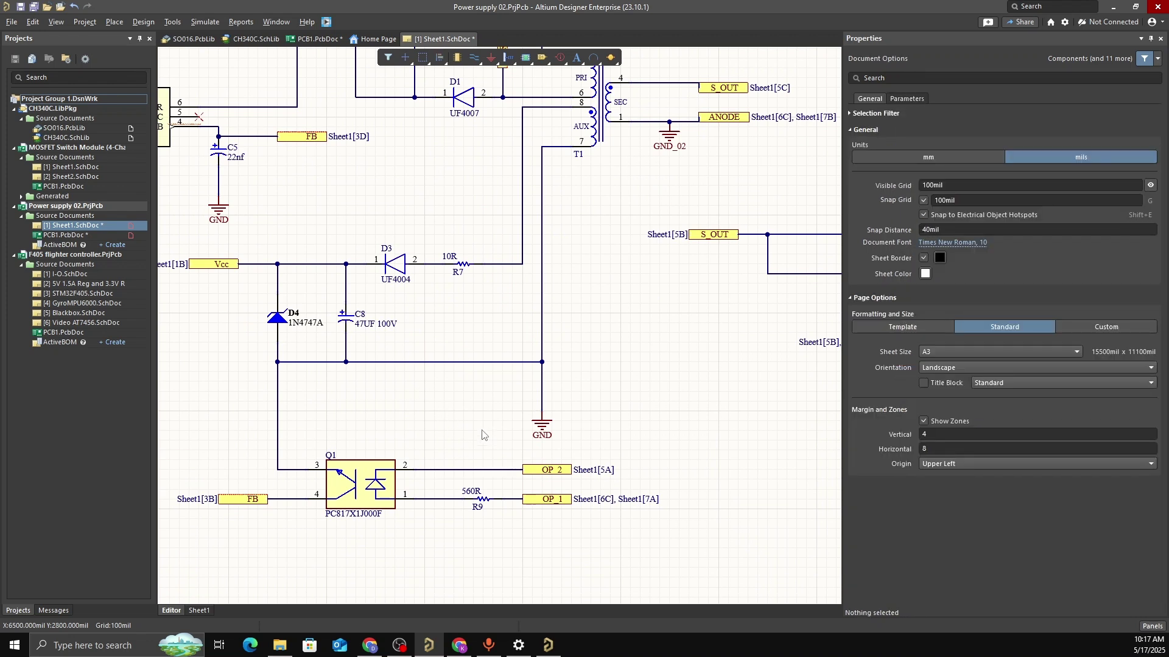
scroll(458, 416, "down", 1, "ctrl")
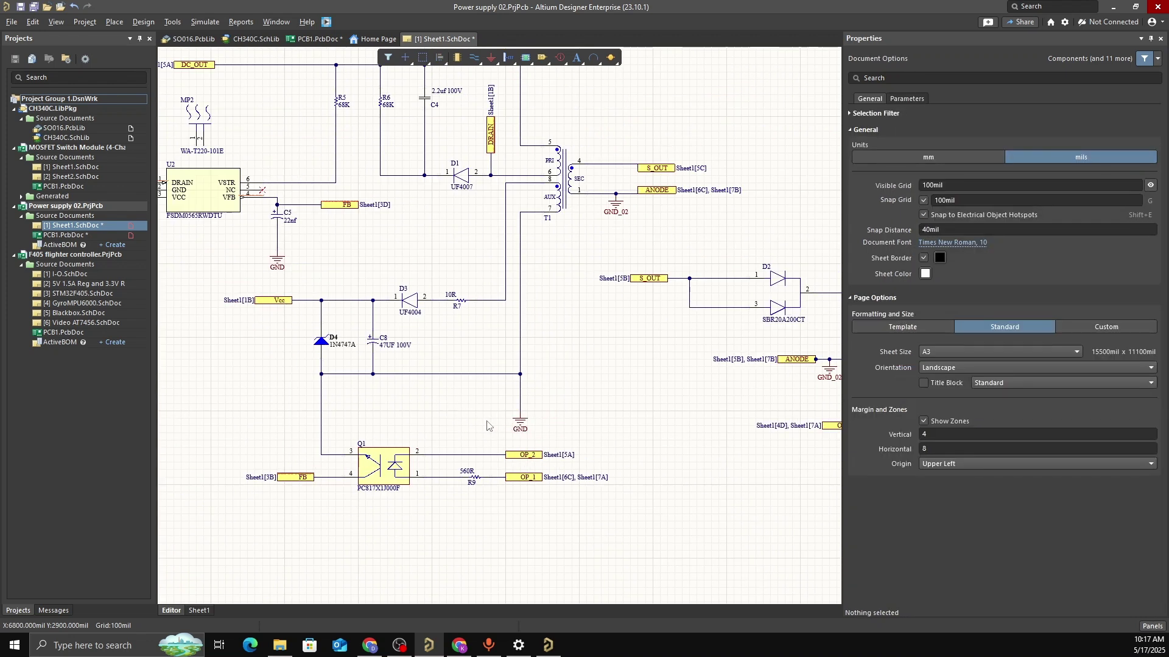
scroll(487, 425, "up", 2, "ctrl")
left_click(538, 424)
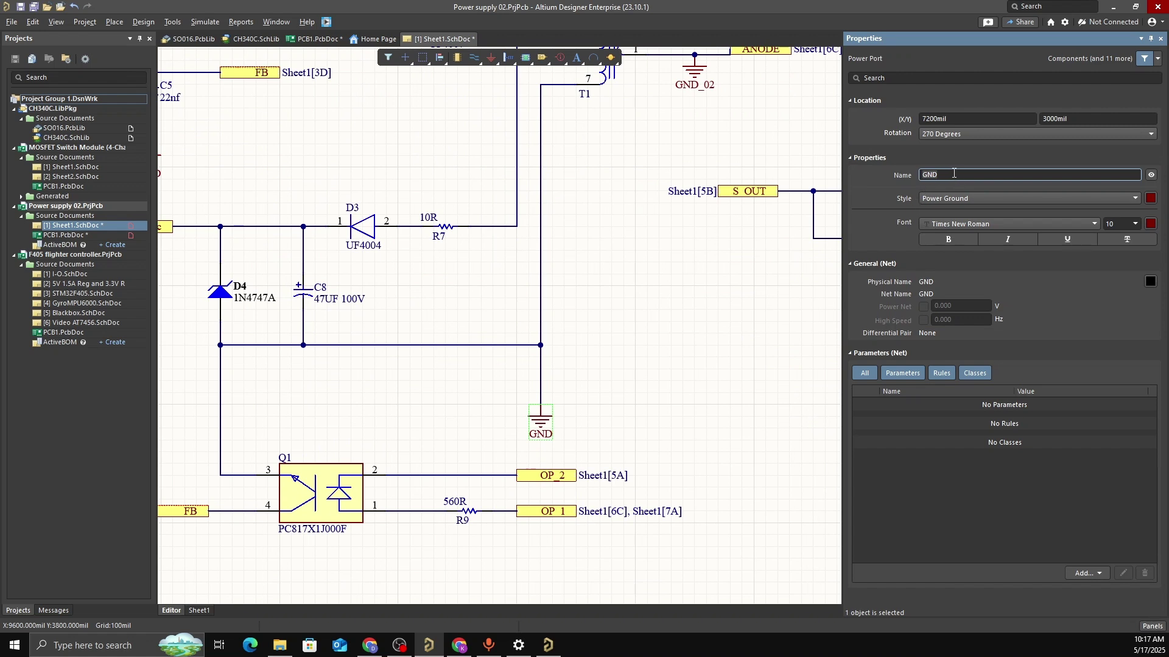
key("Return")
Examine the ground connections of controller U2 and capacitor C5 on the primary side, and select U2
scroll(595, 218, "down", 3, "ctrl")
right_click_drag(392, 241, 462, 257)
scroll(391, 246, "up", 2, "ctrl")
scroll(462, 257, "down", 1, "ctrl")
right_click_drag(296, 241, 339, 323)
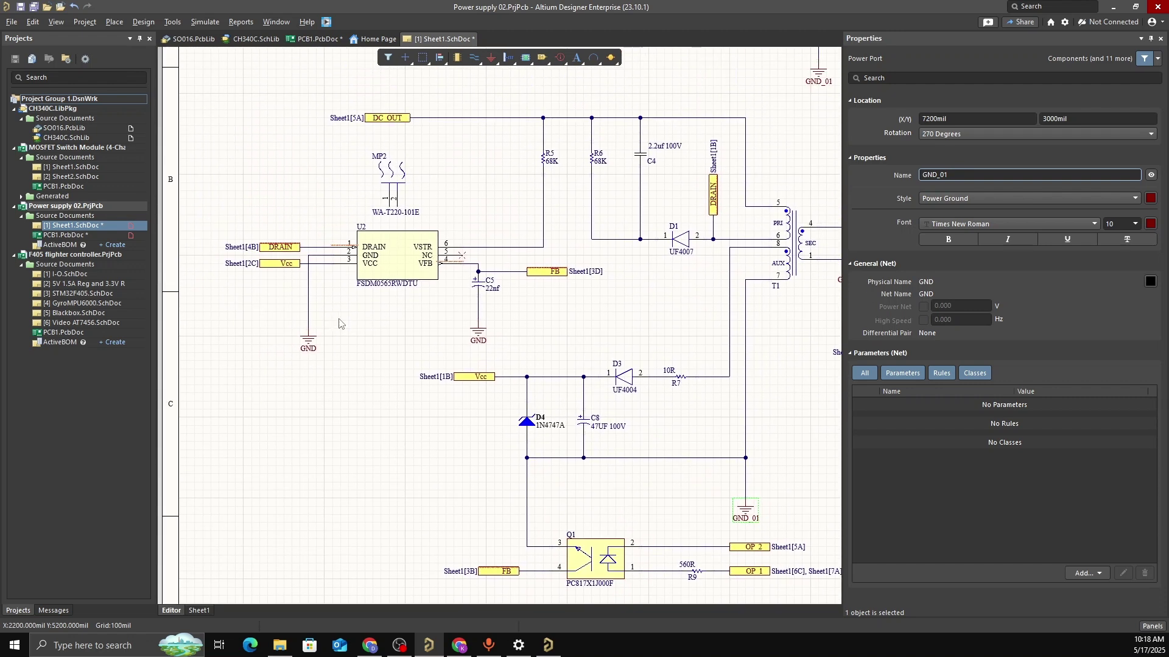
scroll(339, 323, "down", 1, "ctrl")
left_click(546, 316)
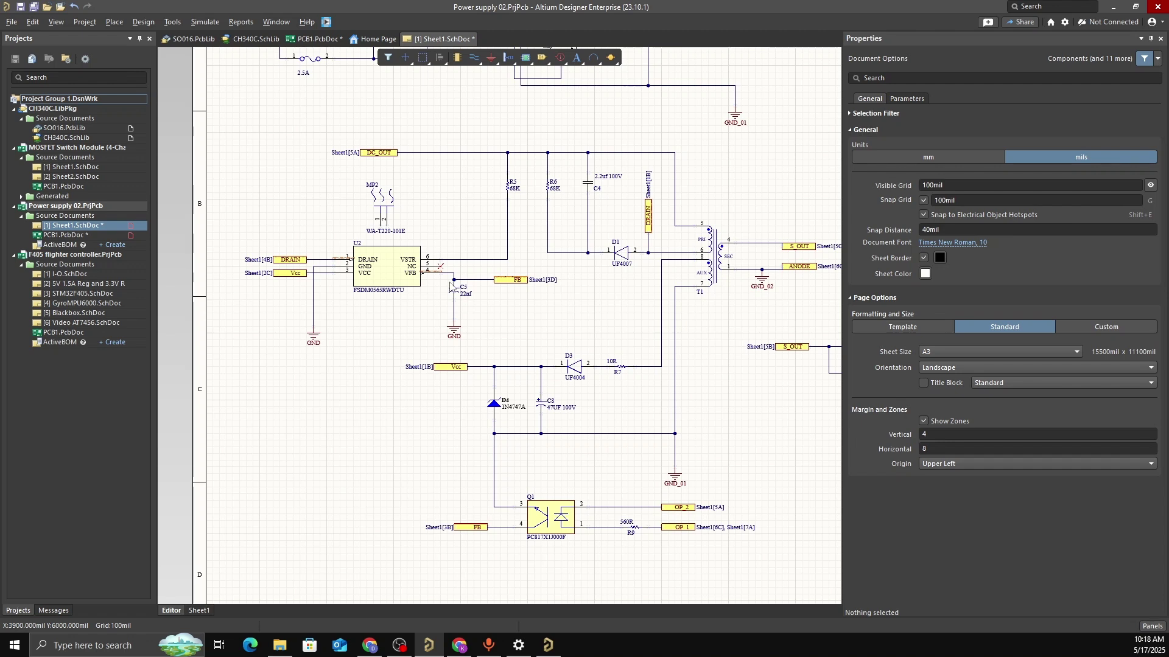
left_click(383, 278)
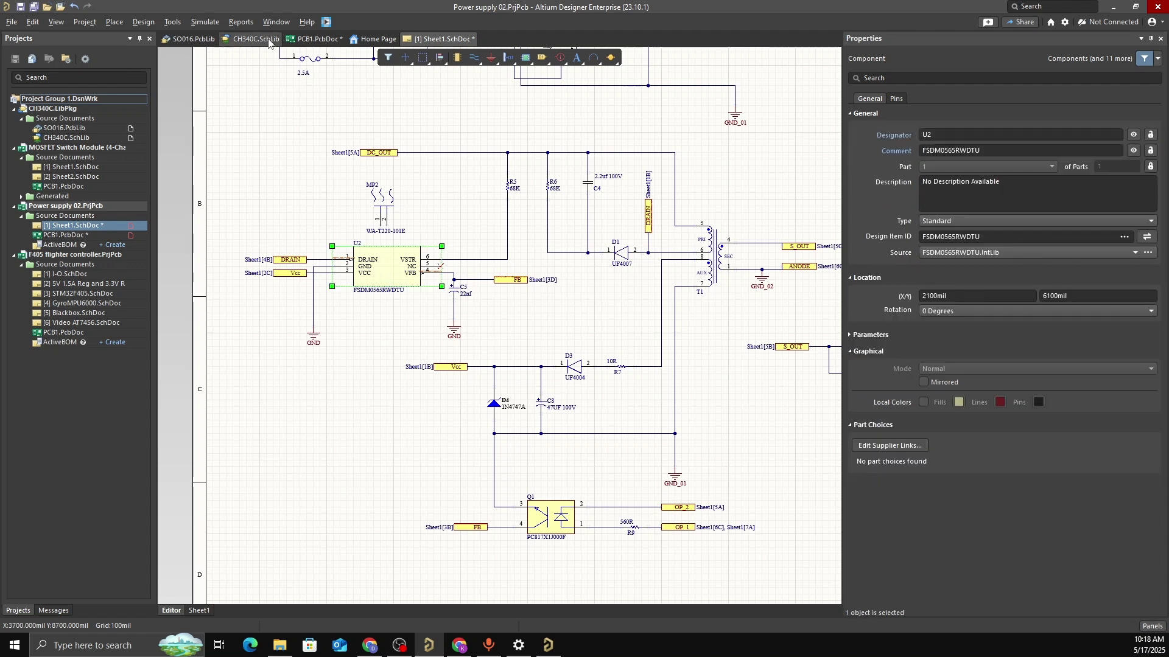
Inspect U2's pads and unrouted connections in the PCB document
left_click(314, 39)
scroll(490, 336, "down", 5, "ctrl")
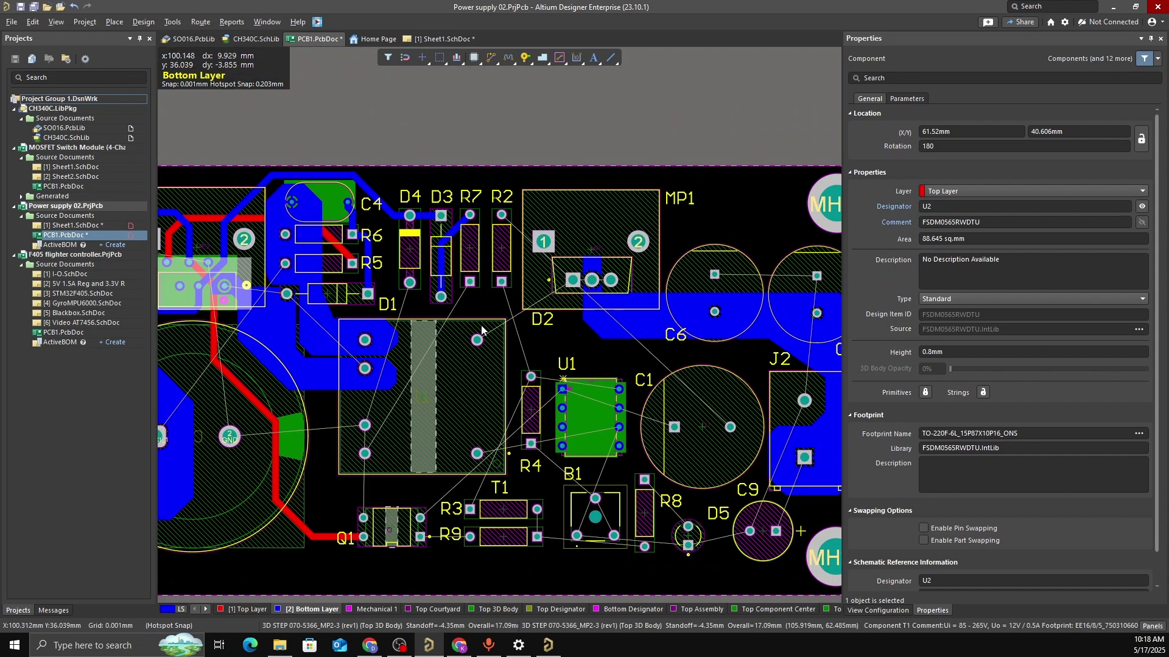
scroll(373, 346, "up", 2, "ctrl")
scroll(348, 308, "up", 2, "ctrl")
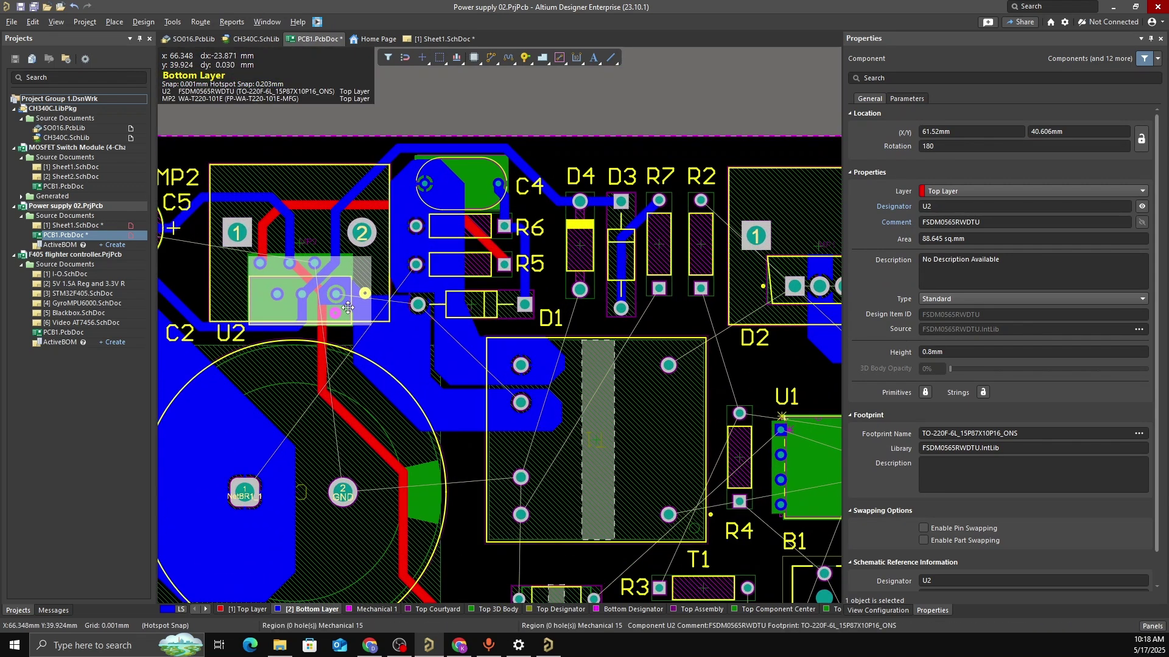
scroll(348, 307, "down", 1, "ctrl")
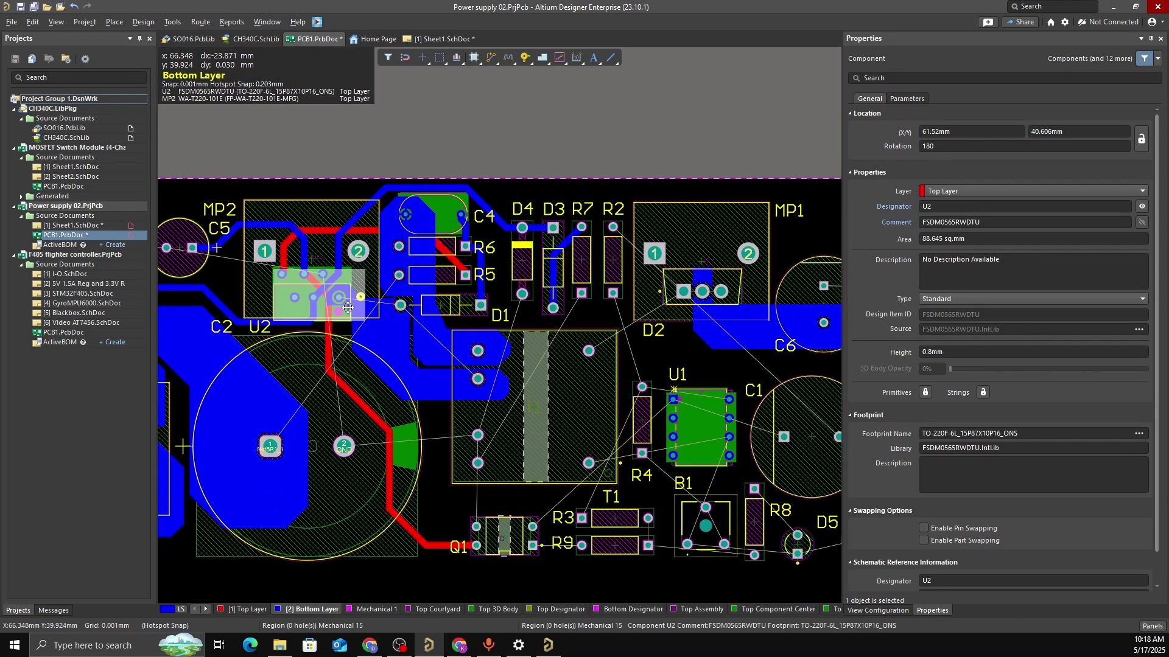
Return to the schematic and rename the ground port below capacitor C5 as GND_01
left_click(441, 40)
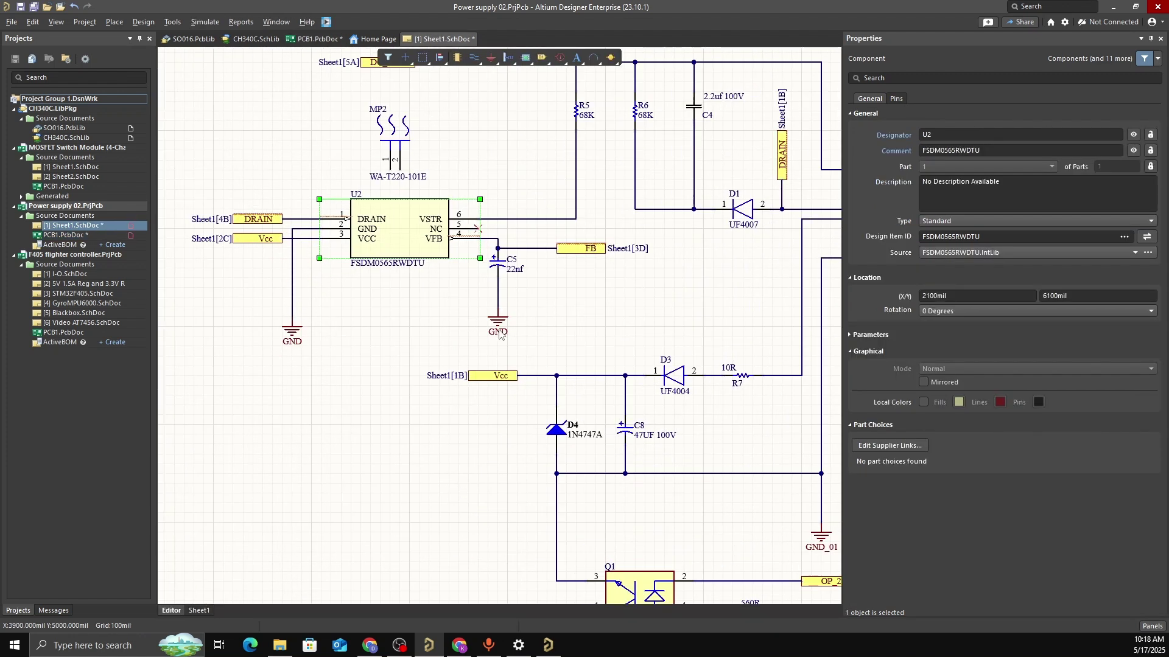
left_click(501, 329)
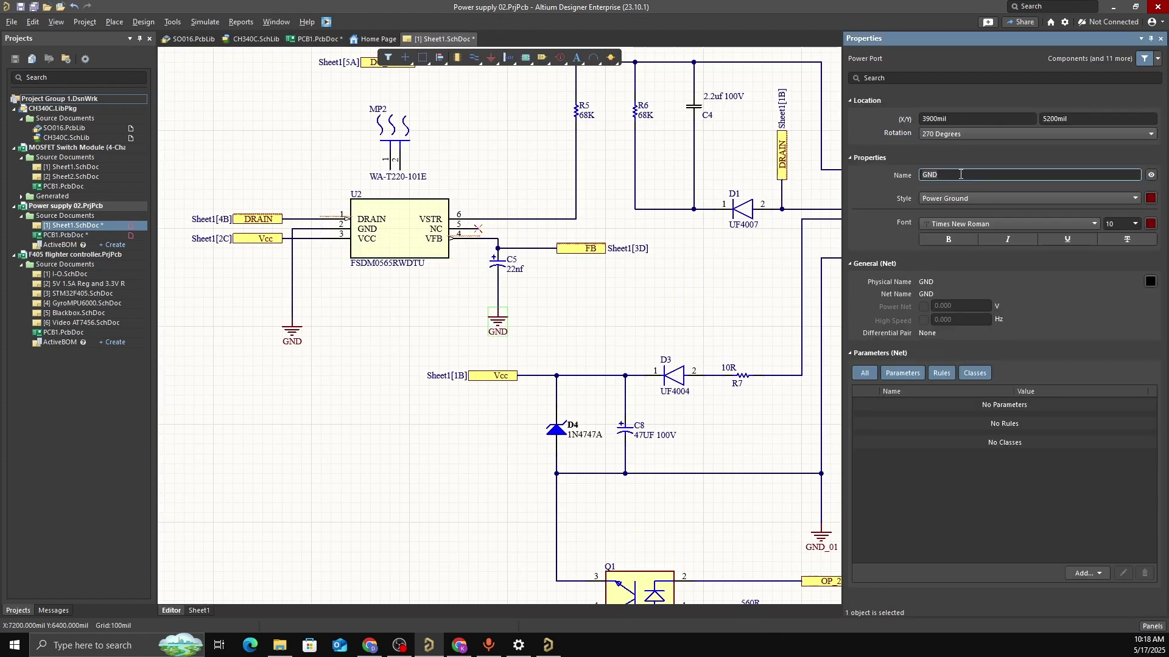
type("_01")
key("Return")
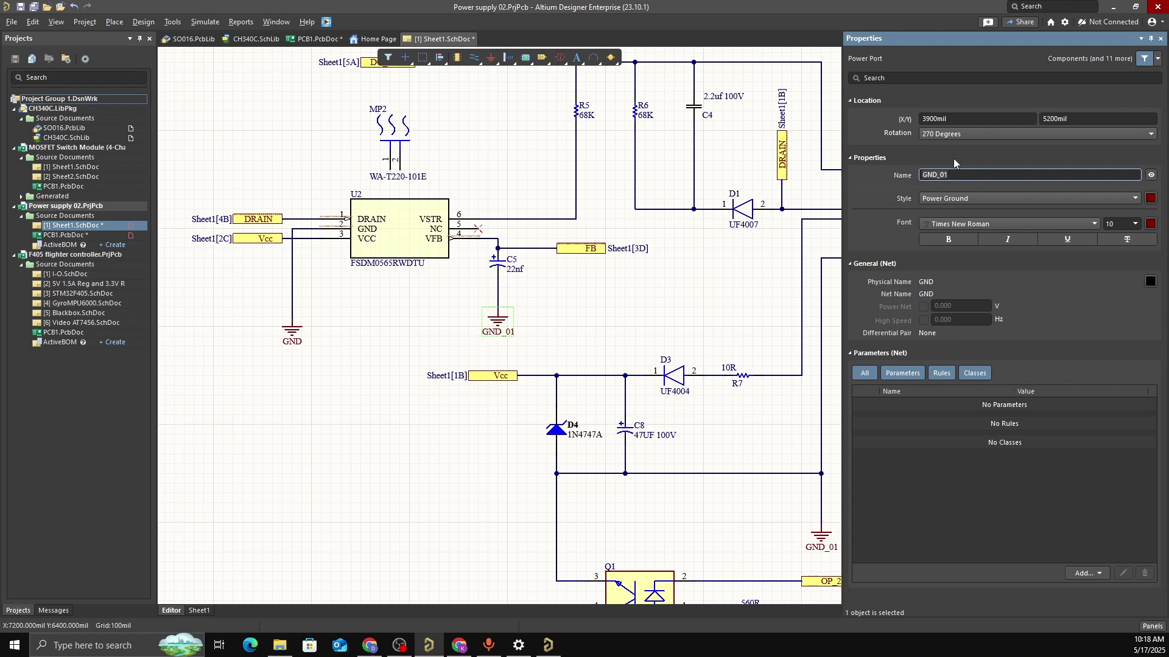
Rename the ground port on controller U2's GND pin as GND_01 and clear the selection
left_click(293, 331)
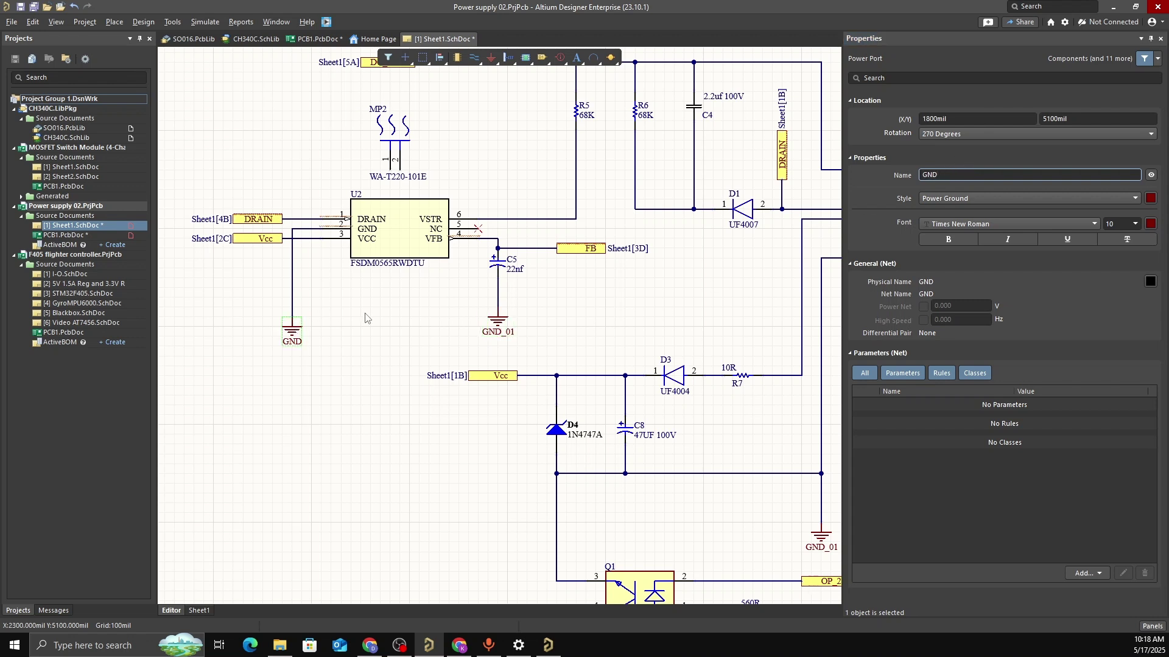
left_click(953, 176)
type("_01")
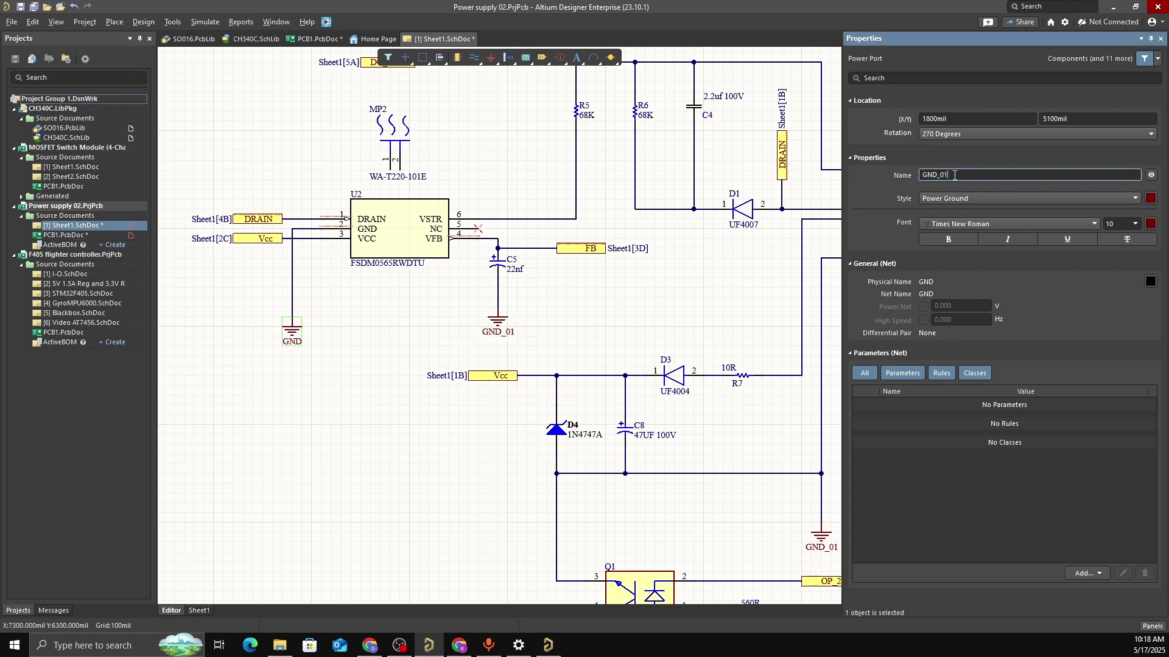
key("Return")
left_click(662, 326)
Review the ground ports across the schematic, from bridge rectifier BR1 and transformer T1 to the secondary output and optocoupler Q1
scroll(662, 326, "down", 4, "ctrl")
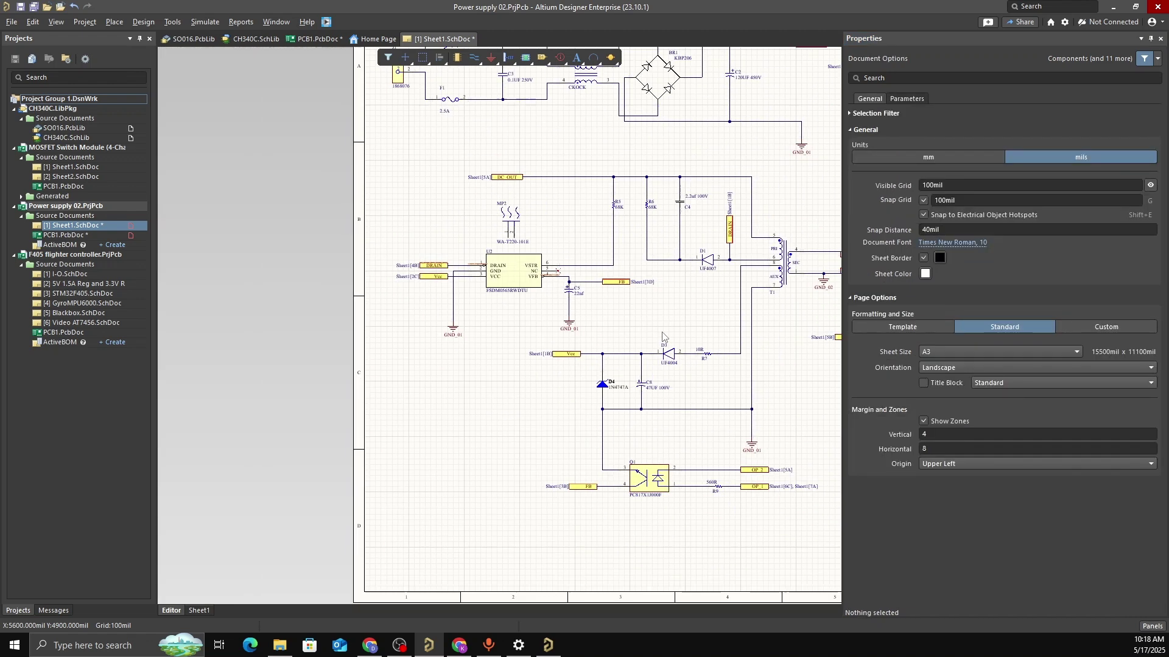
scroll(569, 270, "up", 3, "ctrl")
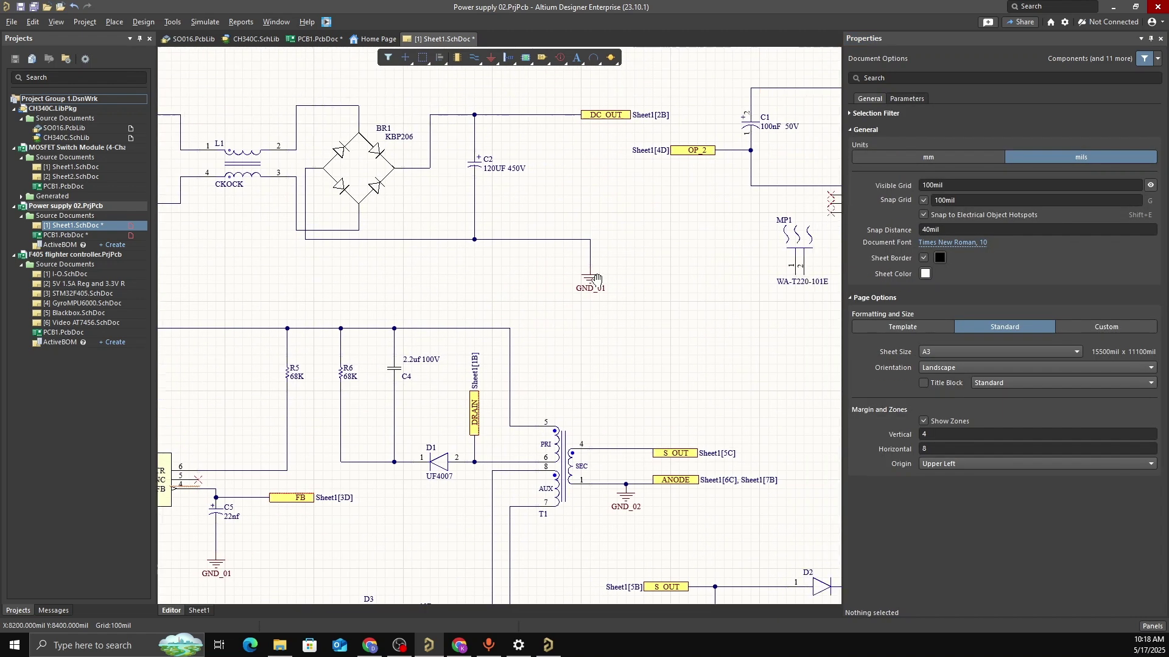
left_click(563, 302)
left_click(639, 322)
scroll(639, 321, "down", 4, "ctrl")
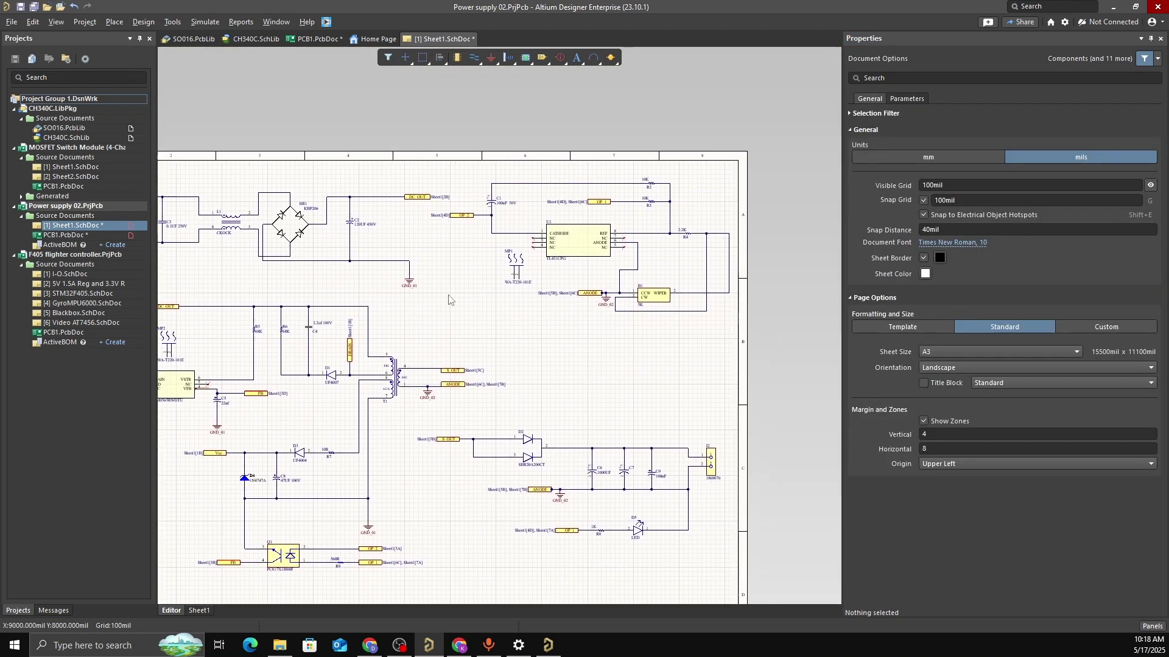
scroll(602, 338, "up", 4, "ctrl")
scroll(641, 239, "down", 1, "ctrl")
right_click_drag(622, 412, 644, 292)
right_click_drag(411, 394, 608, 390)
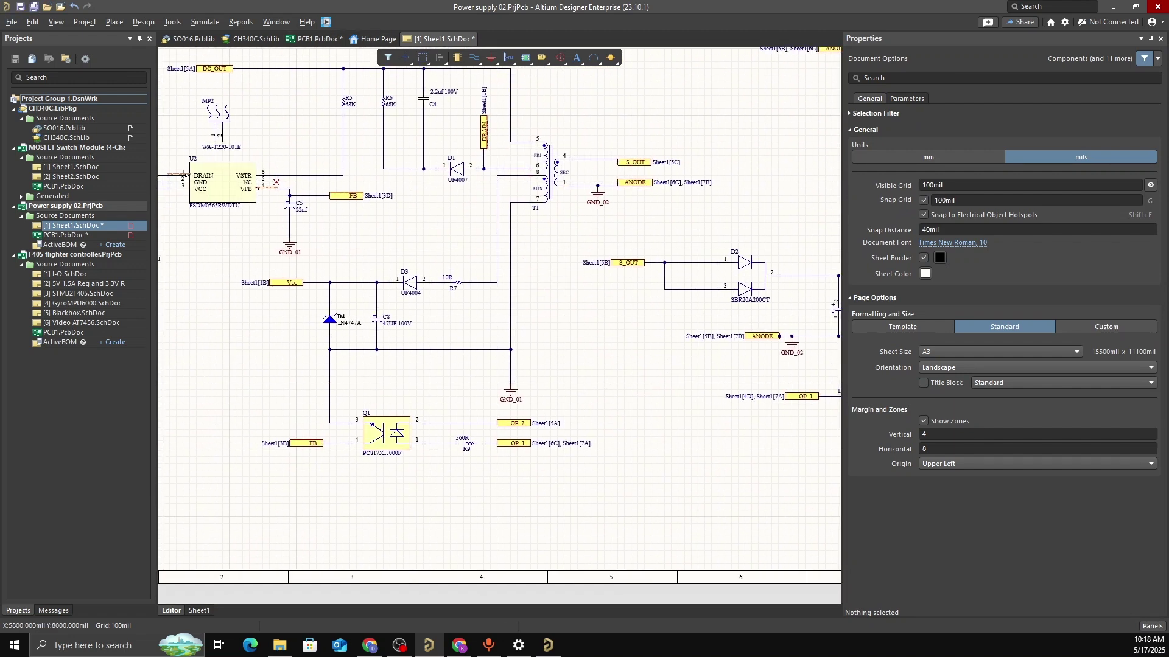
Save the documents and update PCB1.PcbDoc from the schematic, executing the net name changes to GND_01 and GND_02
left_click(33, 7)
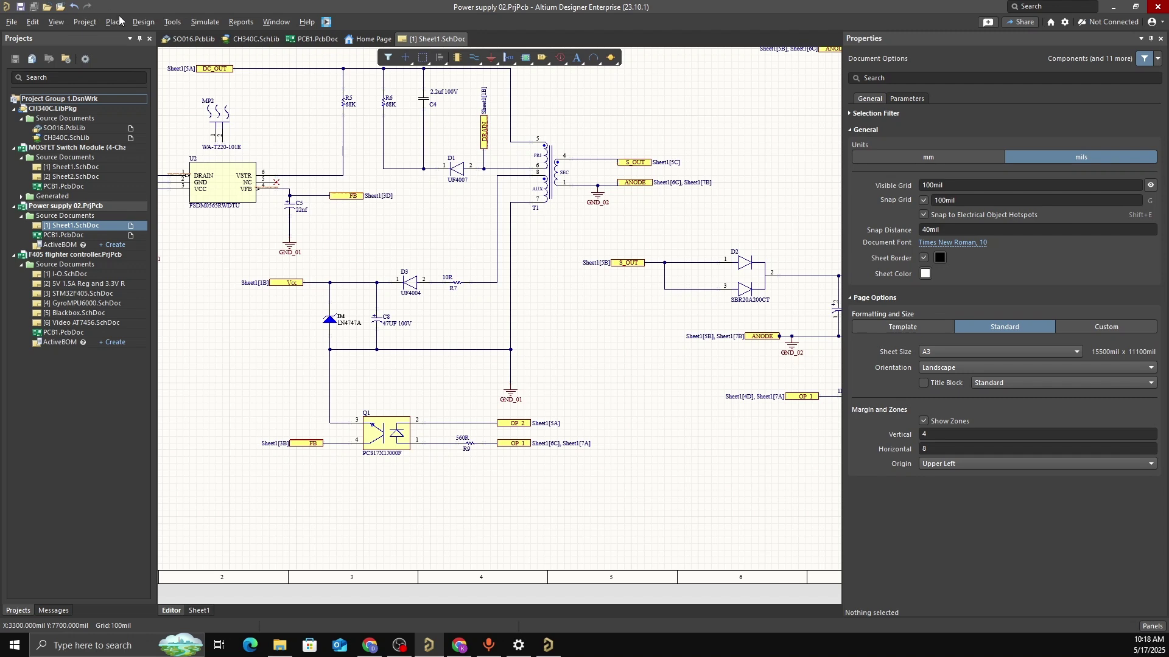
left_click(144, 22)
left_click(518, 328)
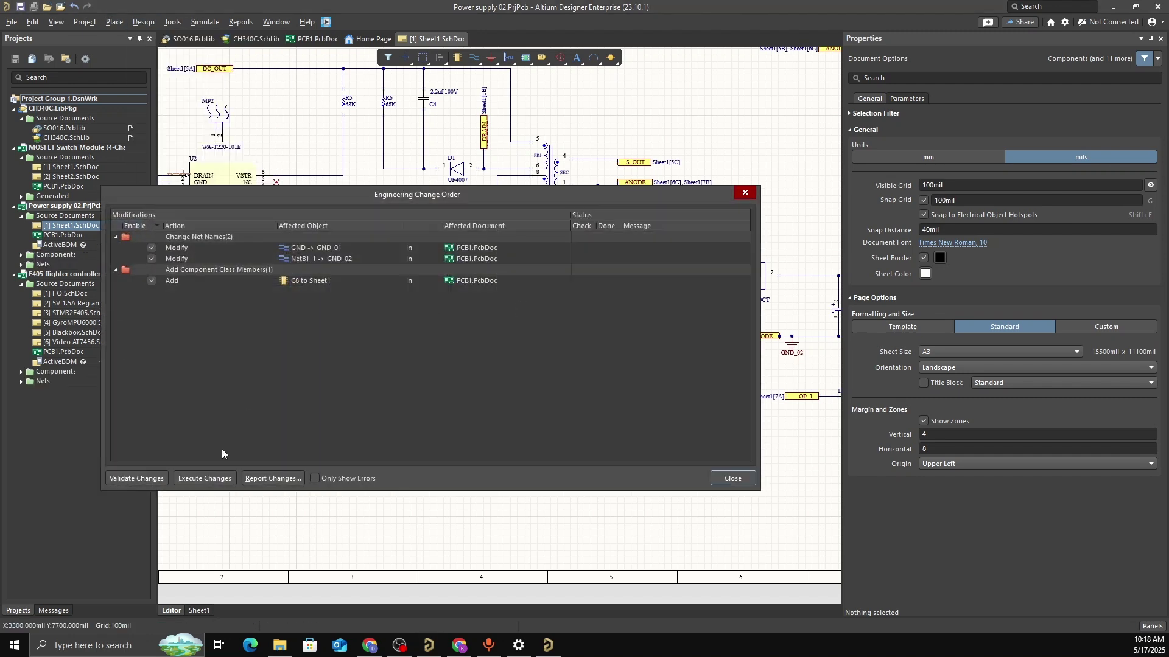
left_click(205, 478)
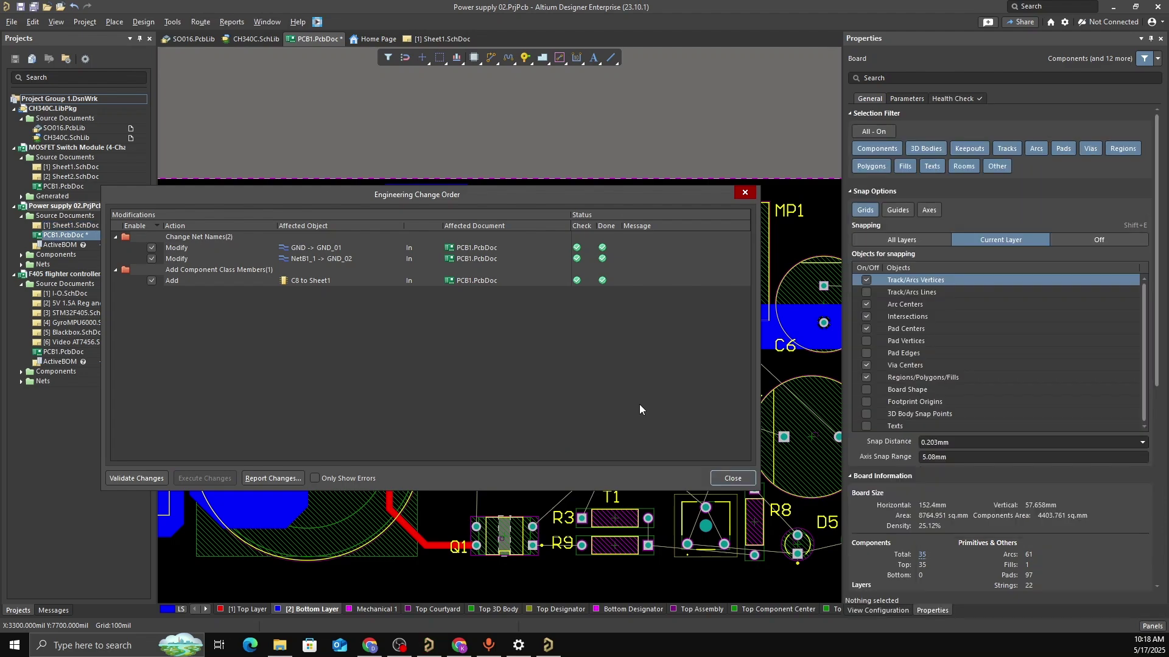
left_click(722, 478)
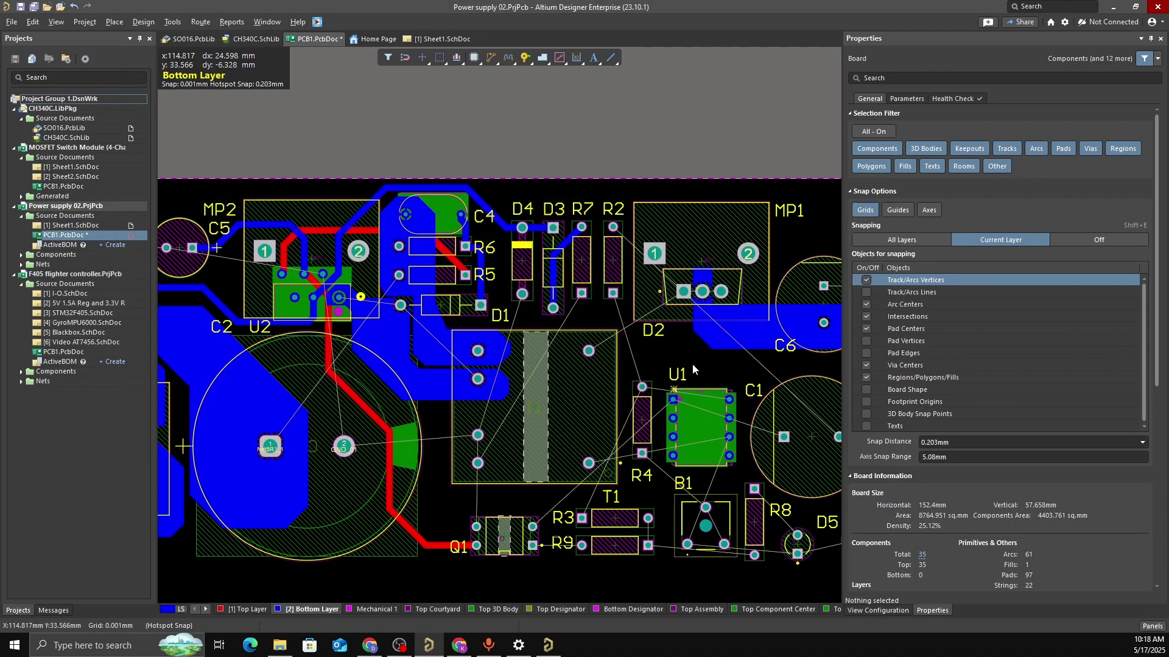
Examine the pad net names on the PCB around T1, U1, B1, D5, C1, C9 and J2
scroll(571, 399, "up", 3, "ctrl")
scroll(516, 422, "up", 3, "ctrl")
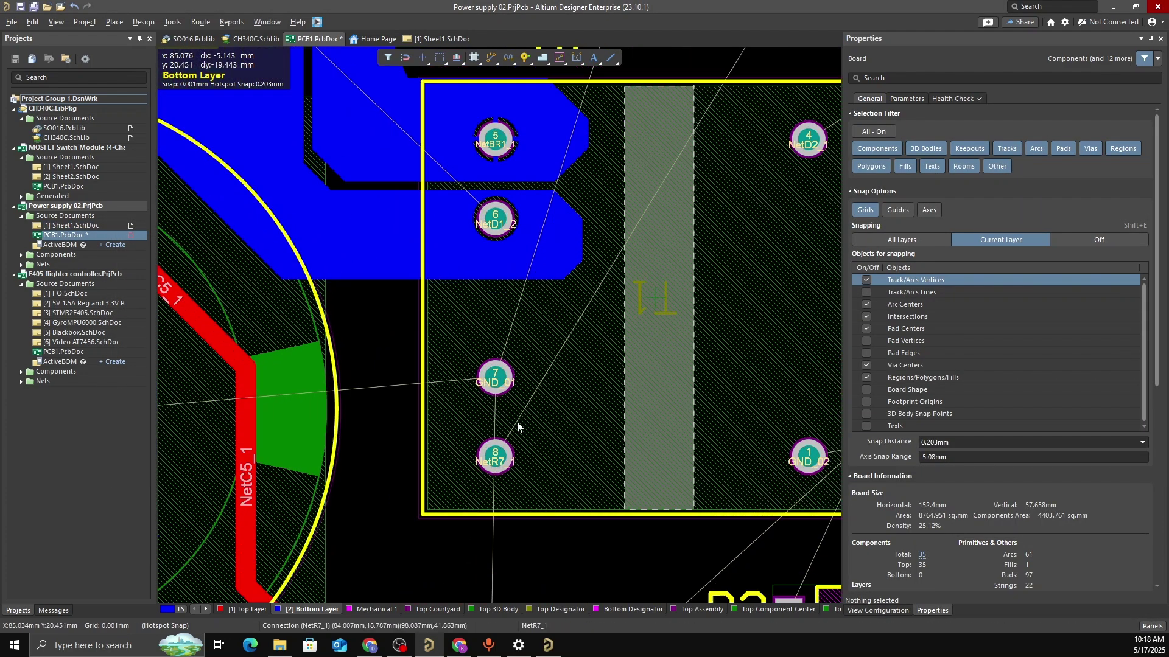
scroll(514, 417, "down", 5, "ctrl")
scroll(524, 433, "down", 3, "ctrl")
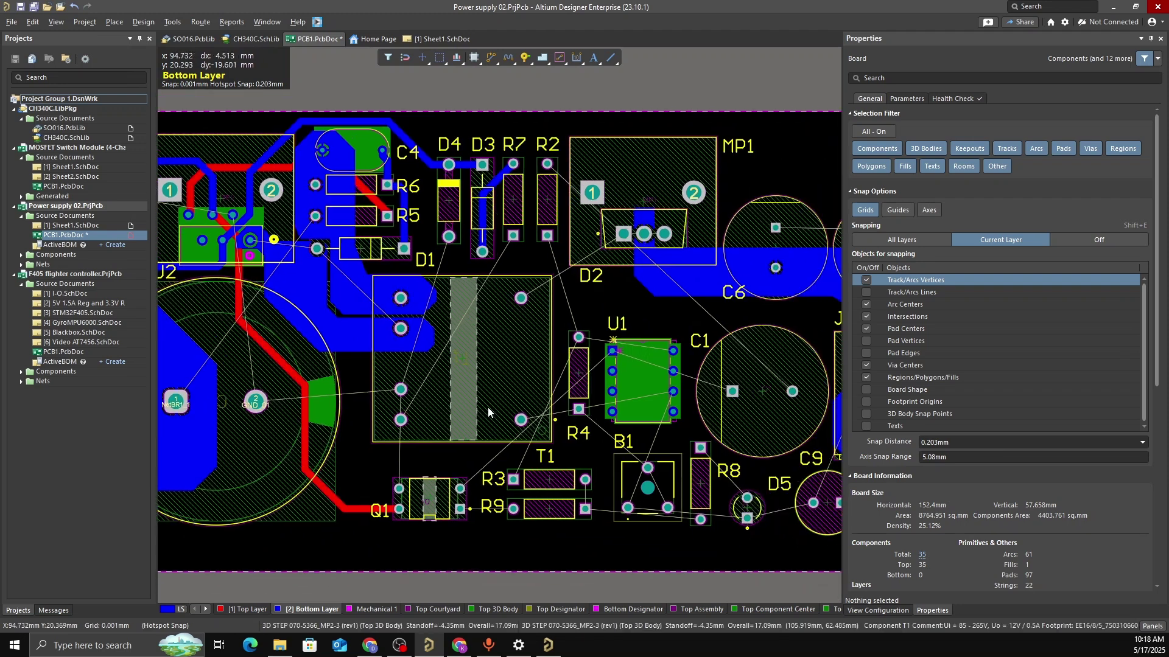
scroll(704, 429, "up", 2, "ctrl")
right_click_drag(623, 526, 604, 524)
scroll(604, 524, "up", 2, "ctrl")
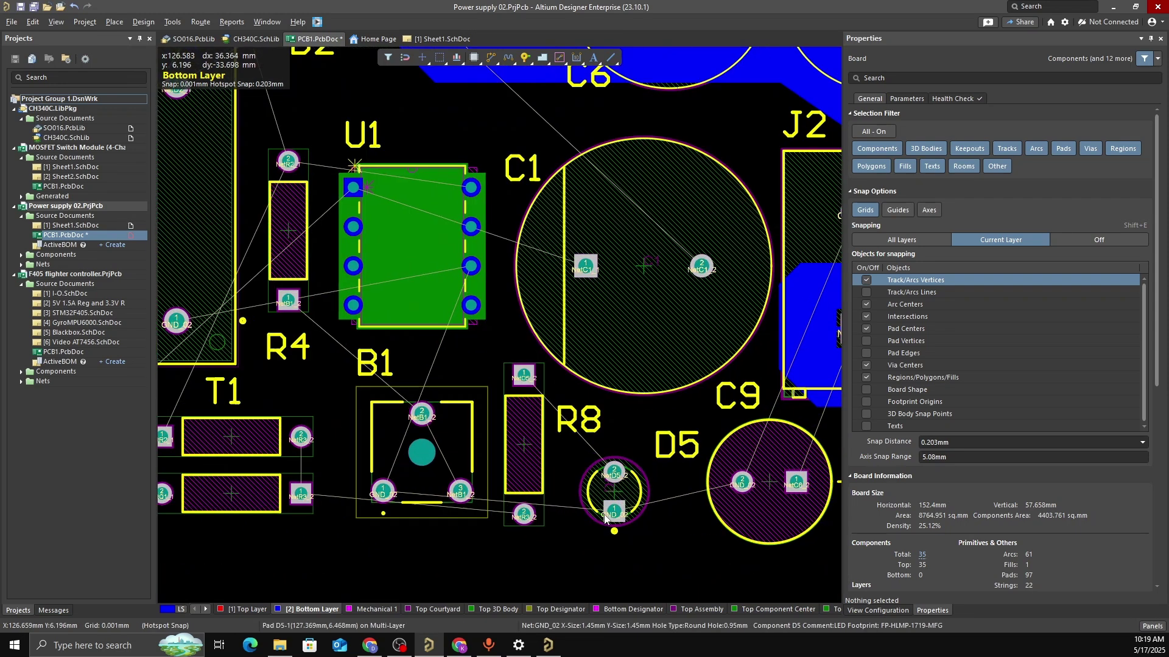
scroll(639, 378, "up", 4, "ctrl")
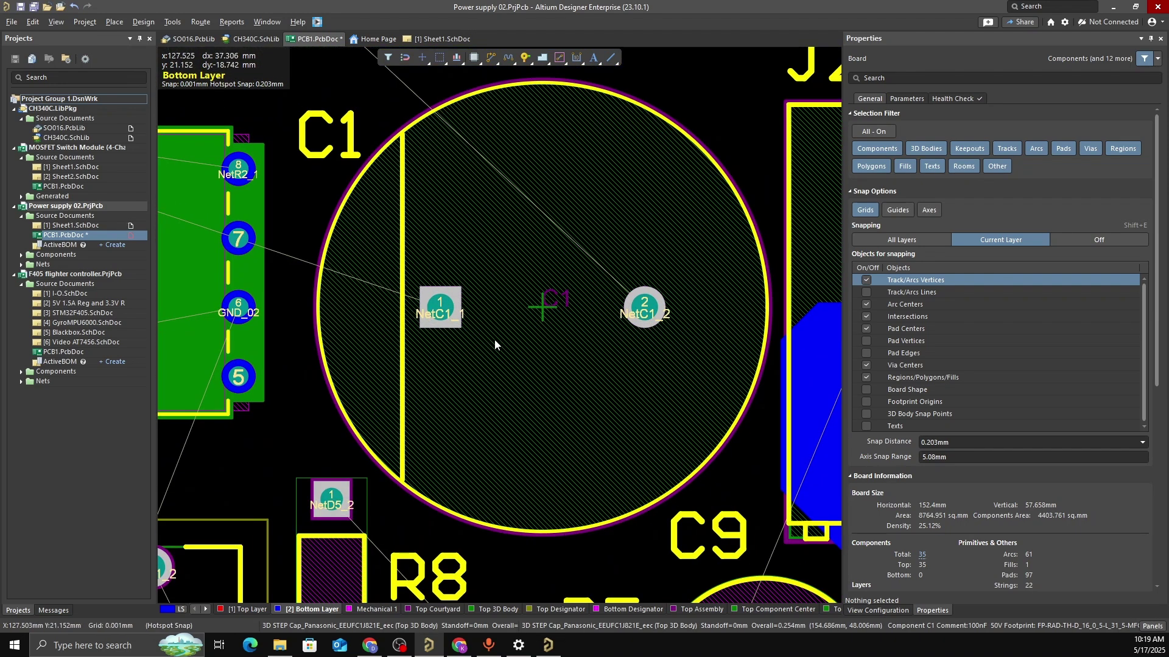
scroll(494, 339, "down", 2, "ctrl")
scroll(549, 344, "down", 3, "ctrl")
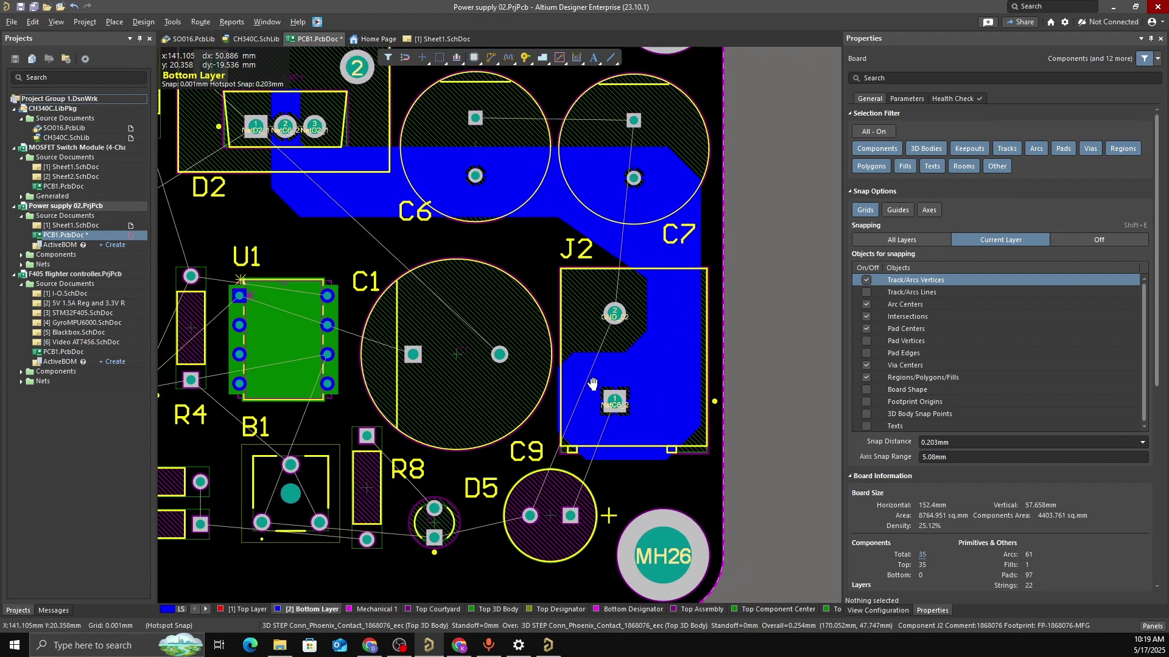
scroll(636, 418, "up", 3, "ctrl")
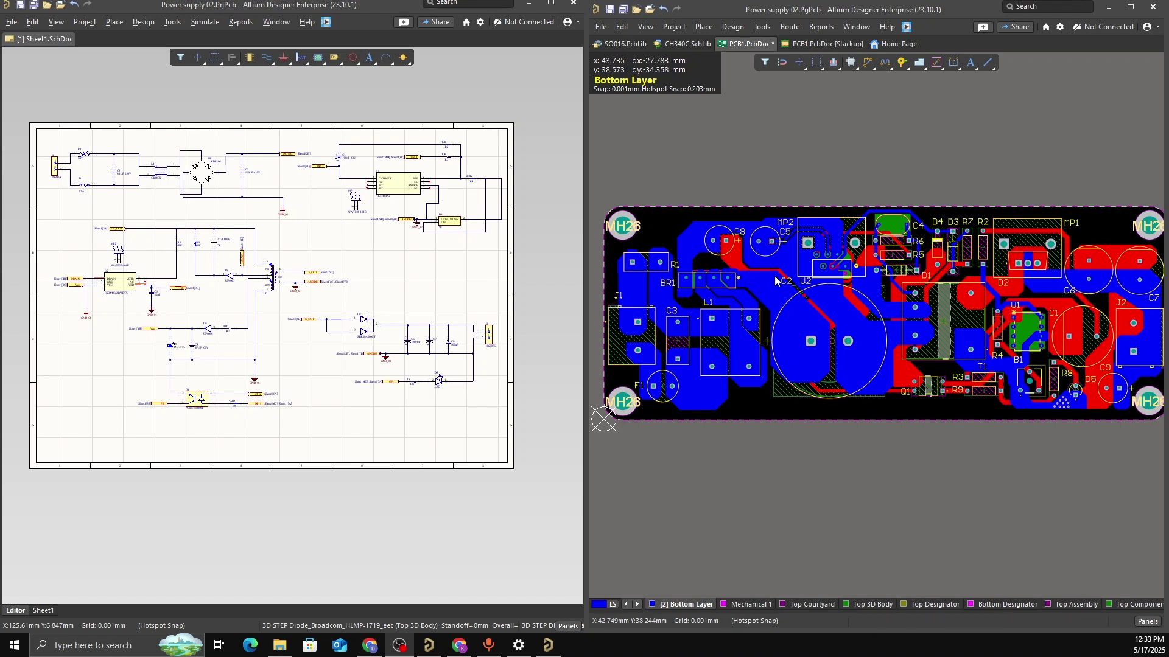
Maximize the PCB window and examine the completed routing and copper areas across the whole board
right_click_drag(900, 268, 877, 270)
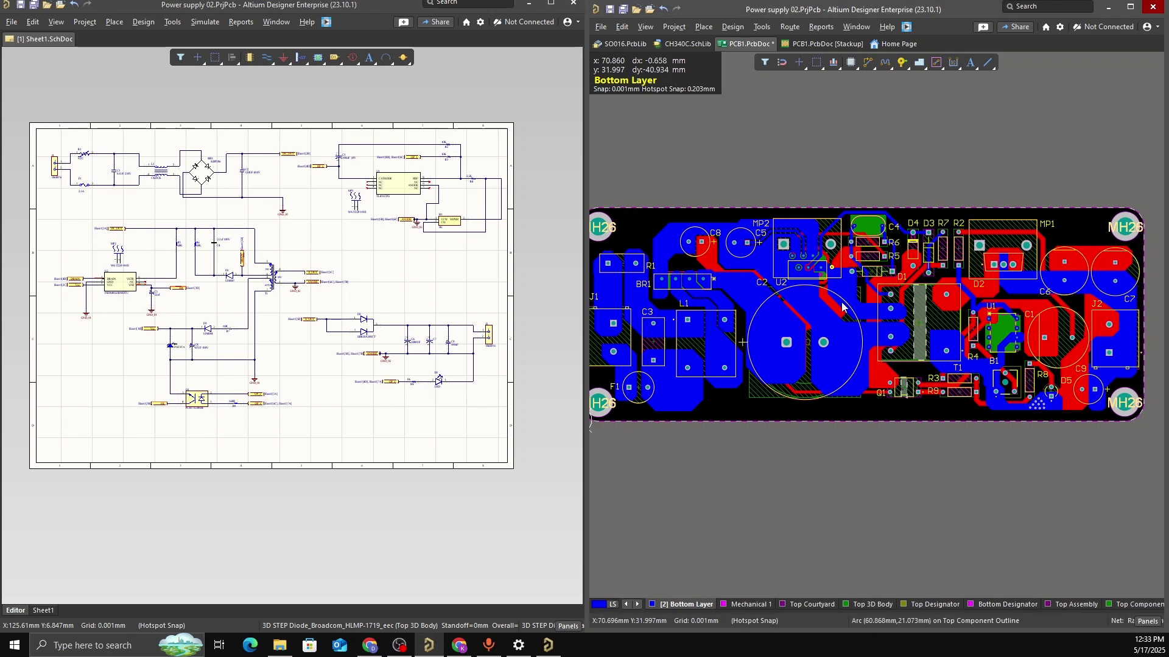
right_click_drag(776, 313, 787, 313)
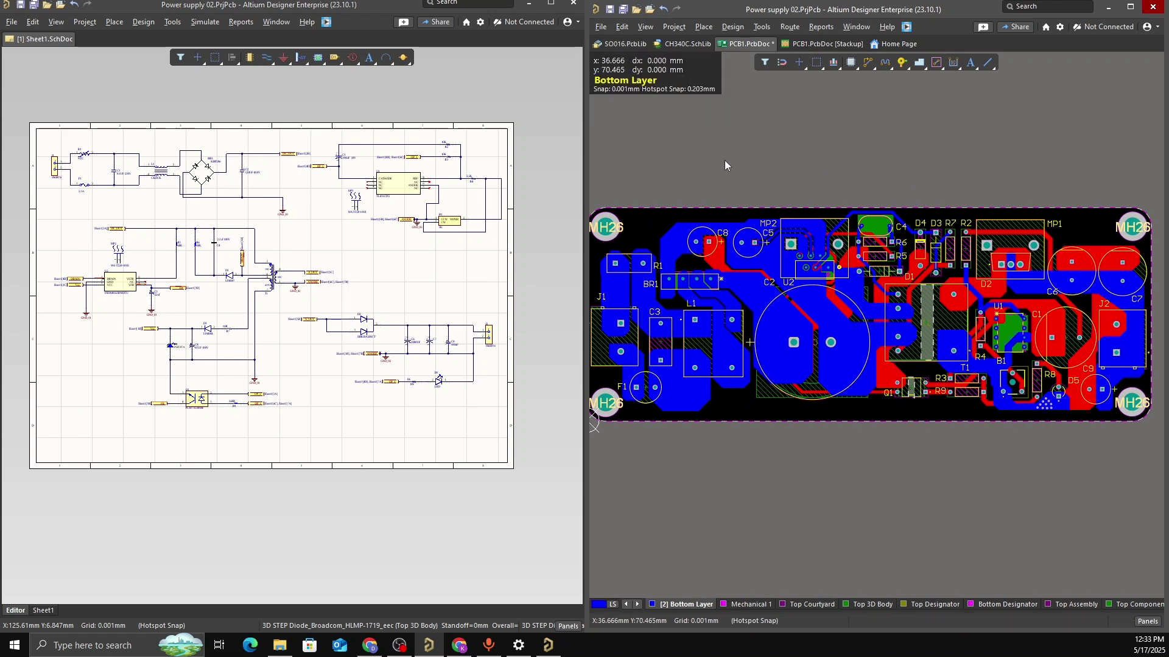
left_click(1132, 7)
scroll(509, 355, "up", 1, "ctrl")
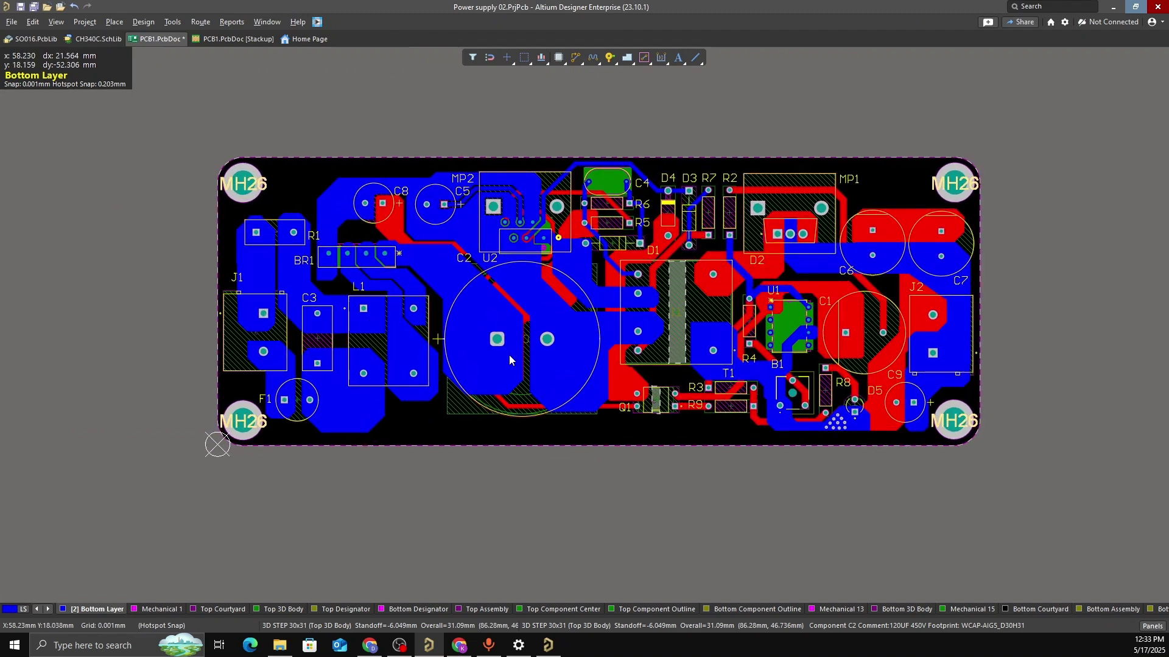
scroll(509, 359, "up", 1, "ctrl")
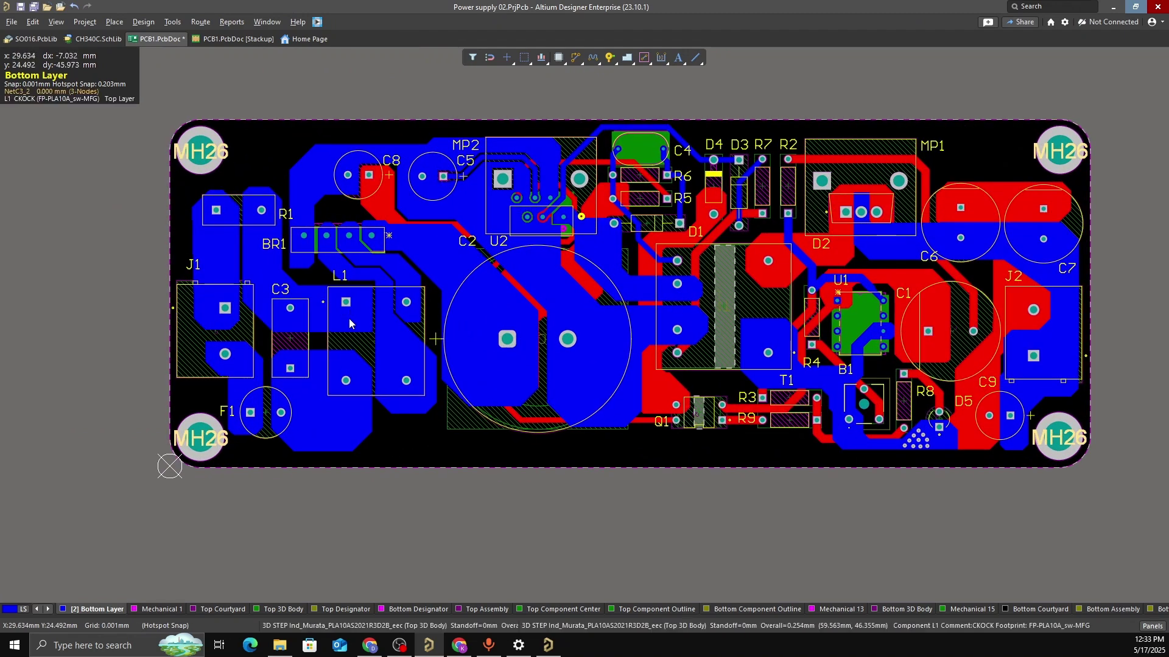
scroll(529, 256, "up", 1)
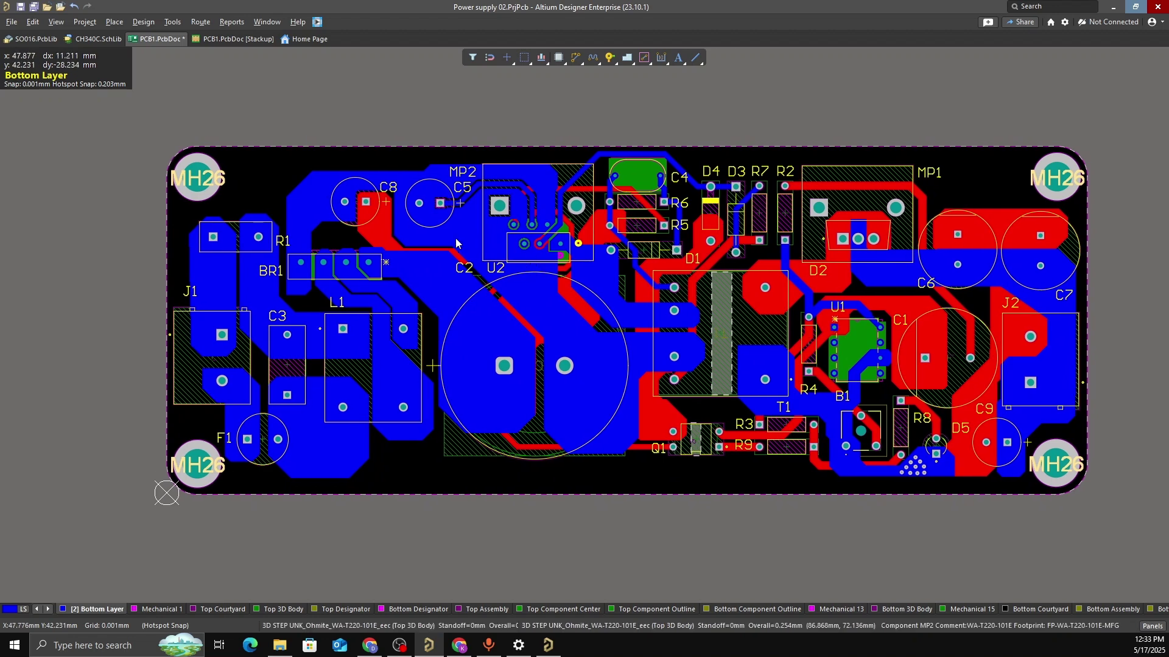
right_click_drag(261, 260, 262, 260)
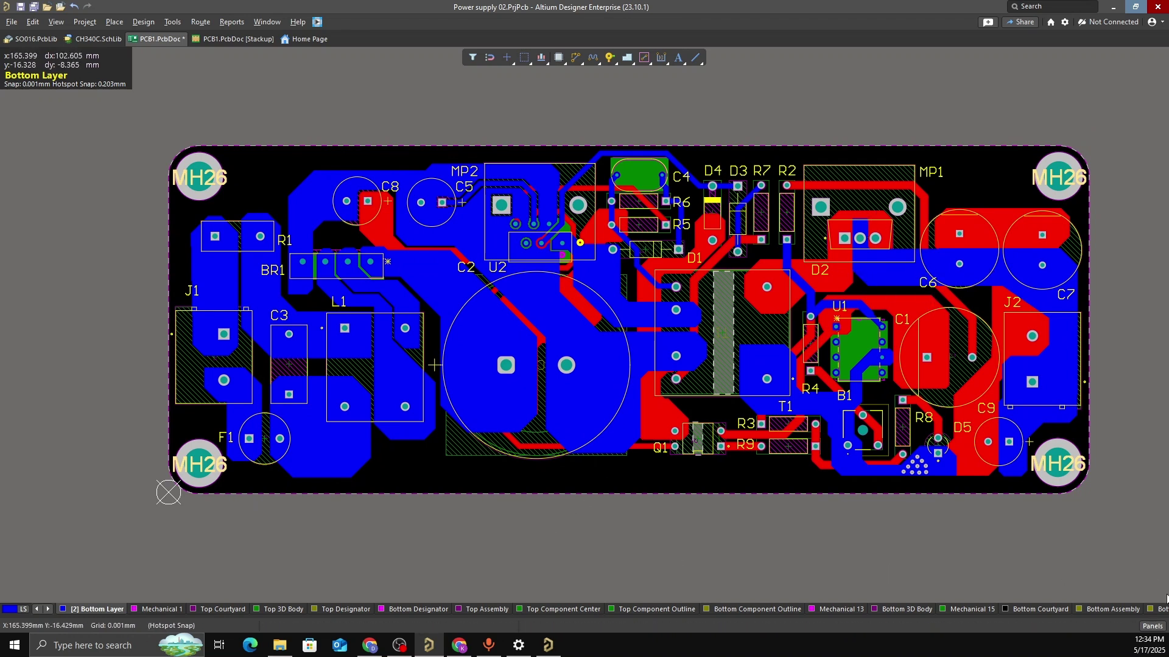
Bring up the layer visibility settings, hide the Bottom Layer, and inspect the Top Layer copper across the board
left_click(1152, 625)
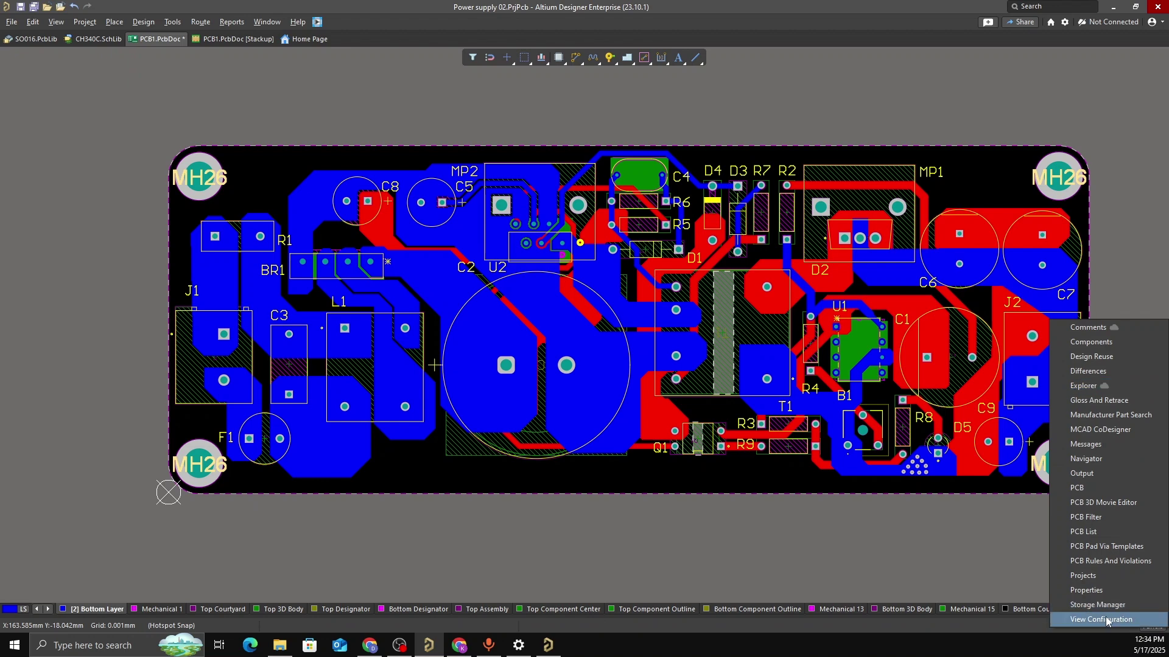
left_click(1098, 597)
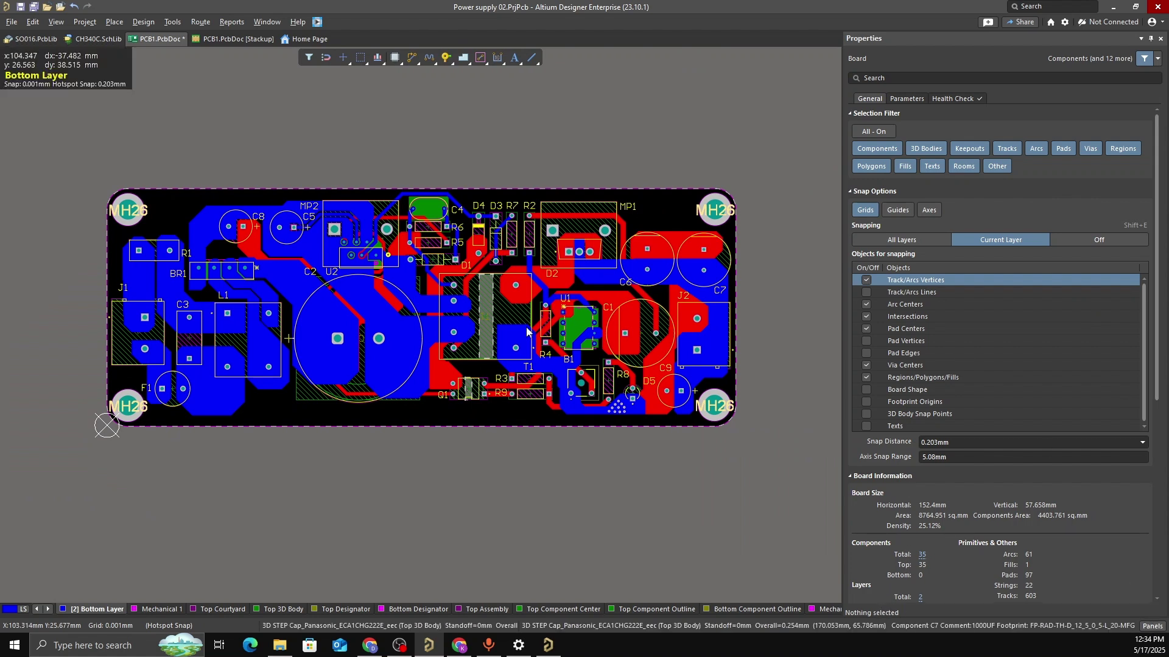
scroll(635, 266, "up", 1, "ctrl")
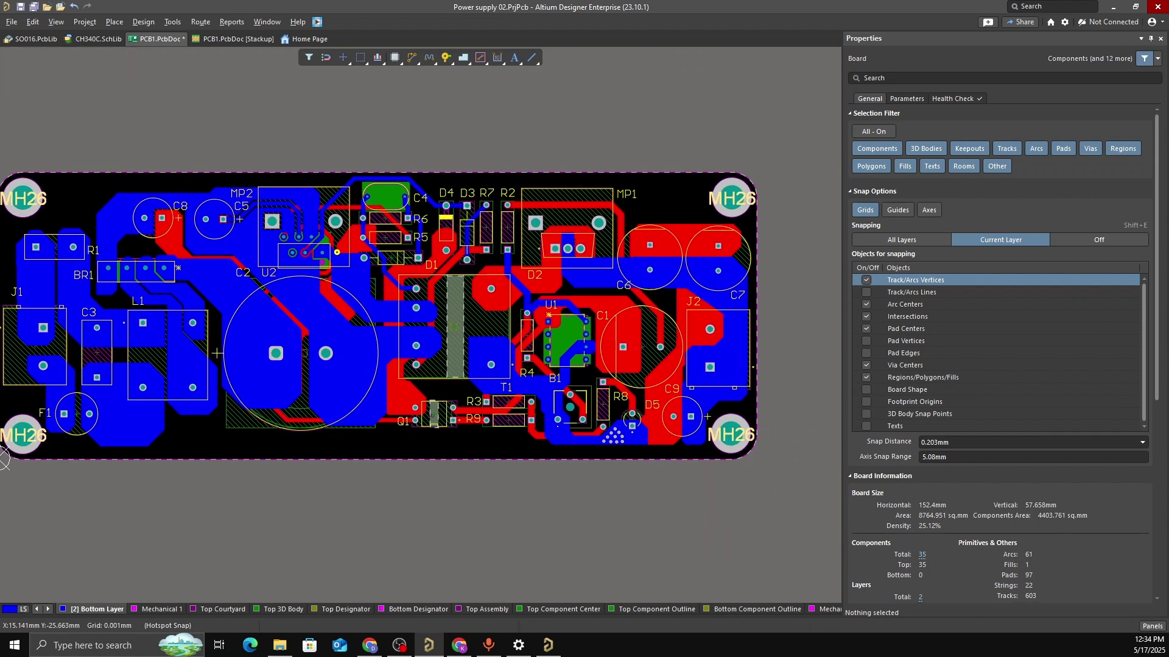
left_click(11, 610)
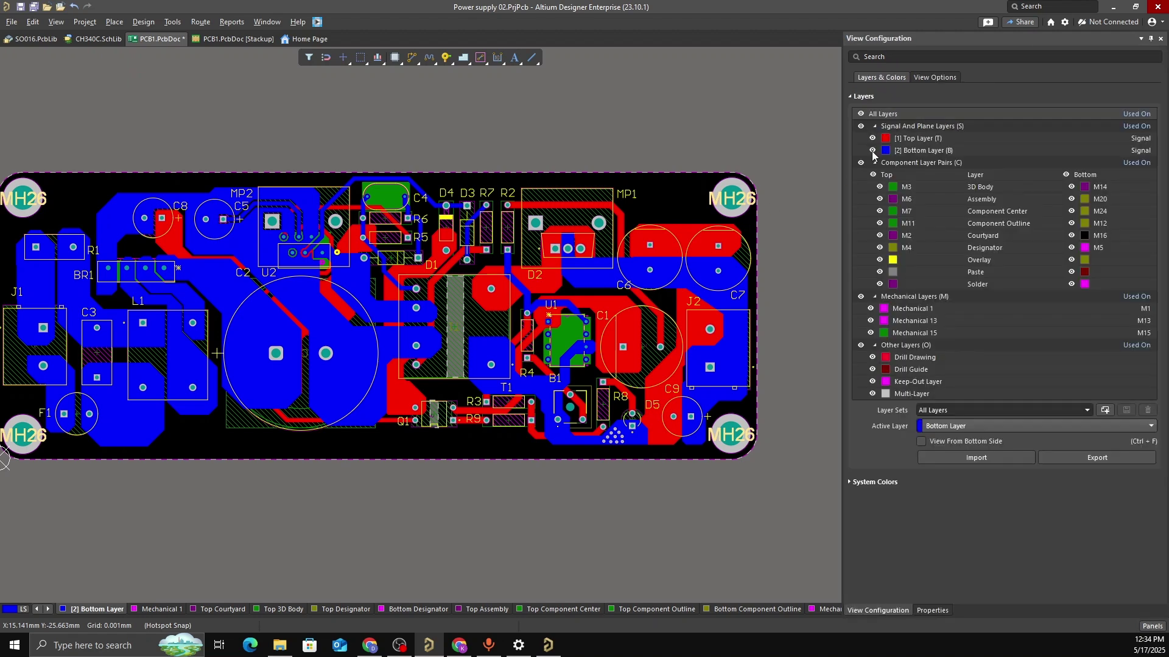
left_click(872, 151)
right_click_drag(579, 242, 600, 228)
scroll(657, 222, "down", 1, "ctrl")
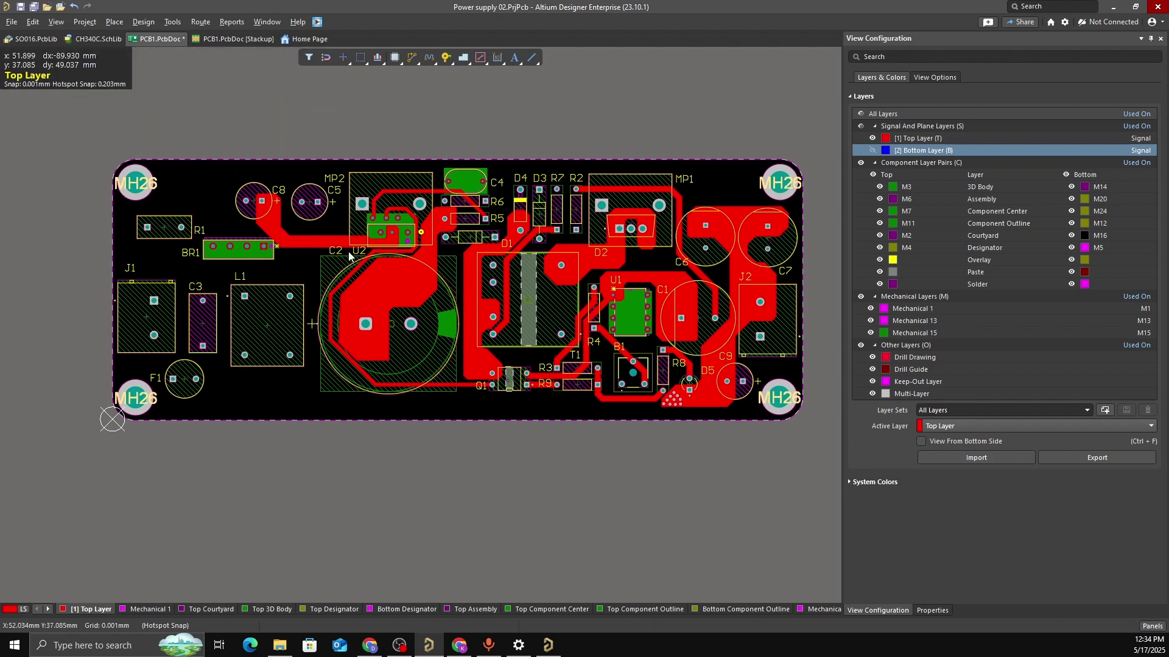
scroll(231, 393, "up", 2, "ctrl")
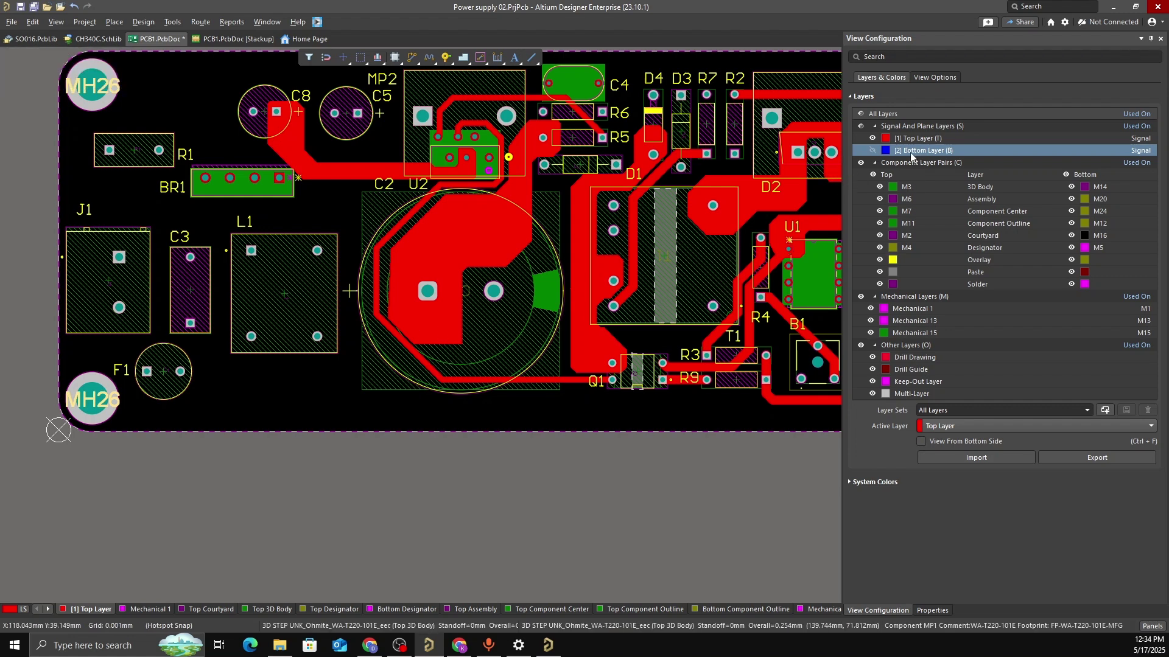
scroll(626, 210, "down", 1, "ctrl")
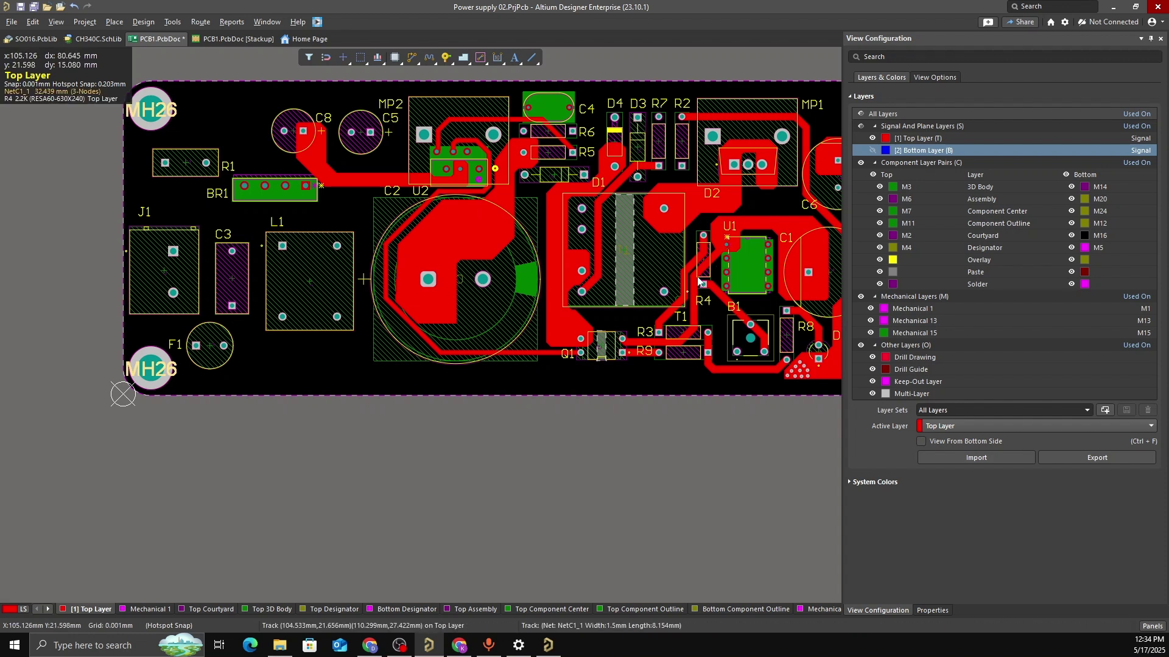
Examine the Top Layer copper around C2 and T1, across the whole board, and between C8, BR1 and U2
right_click_drag(619, 233, 603, 191)
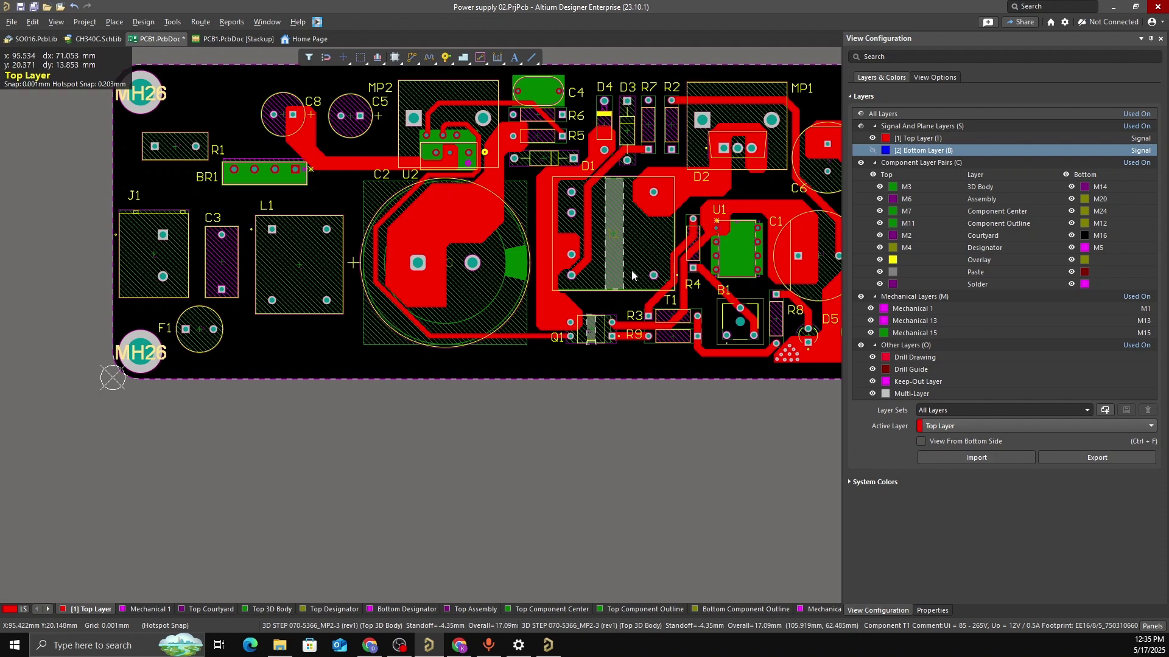
scroll(470, 283, "up", 3, "ctrl")
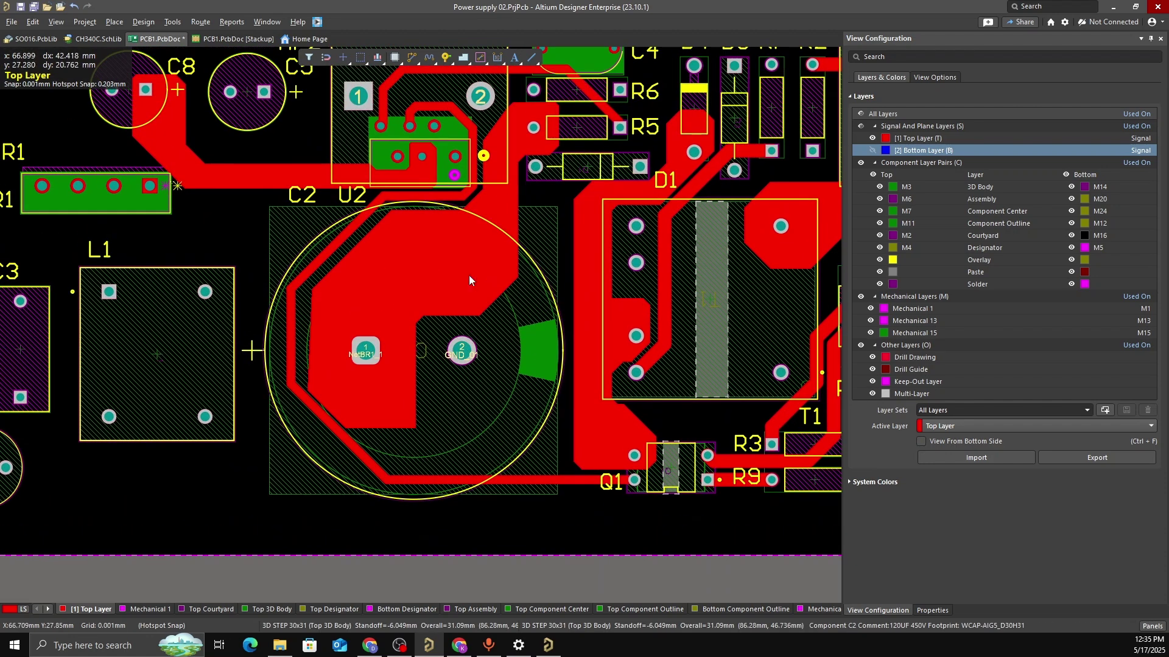
scroll(469, 280, "down", 4, "ctrl")
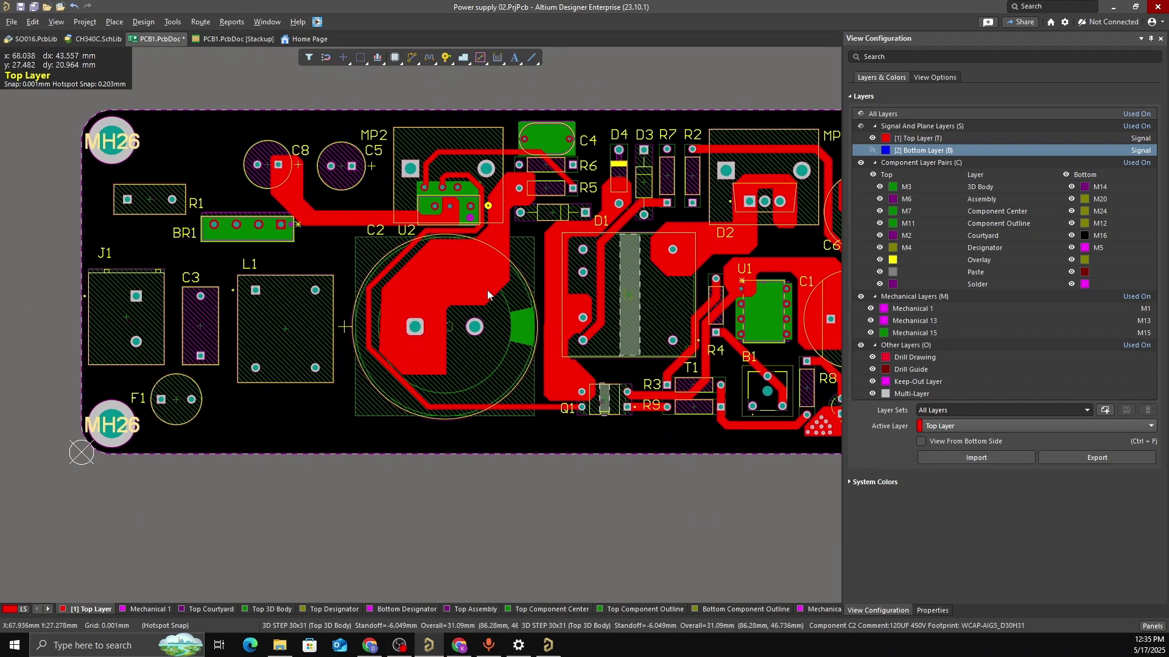
left_click(462, 363)
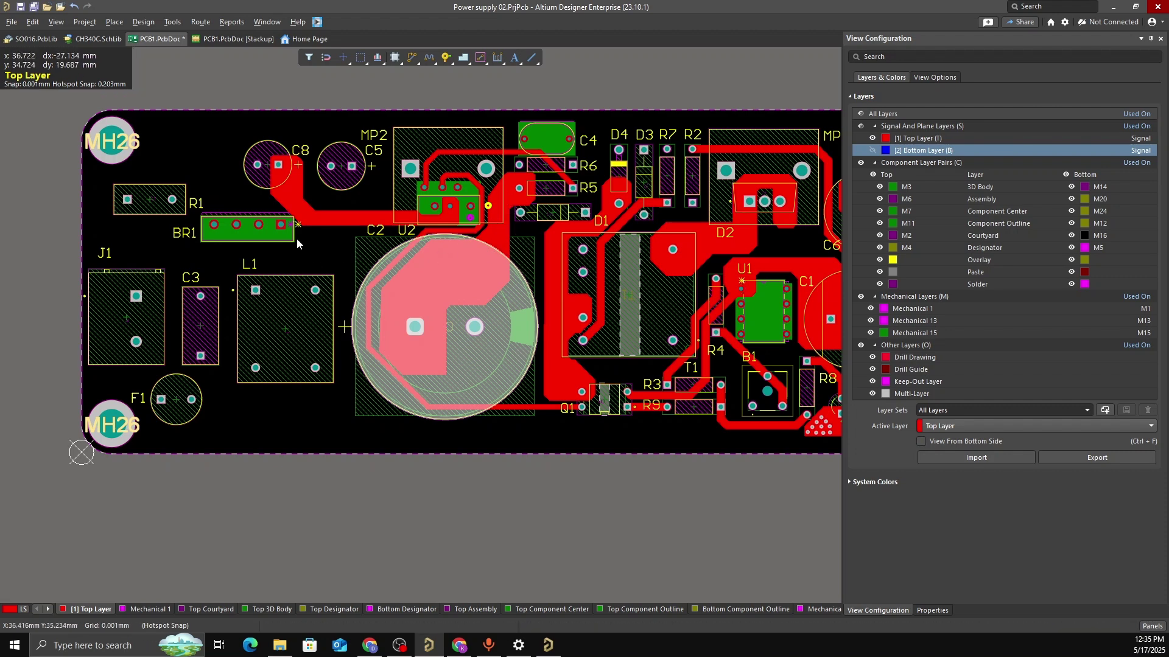
scroll(613, 259, "down", 1, "ctrl")
right_click_drag(612, 258, 551, 262)
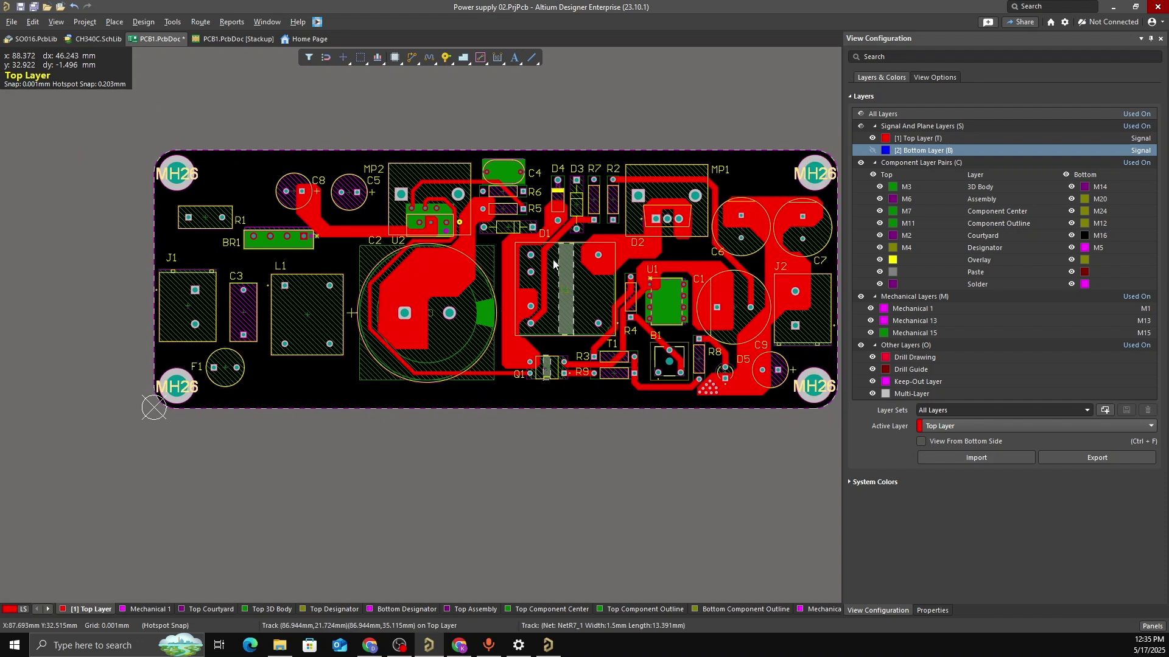
right_click_drag(652, 303, 611, 303)
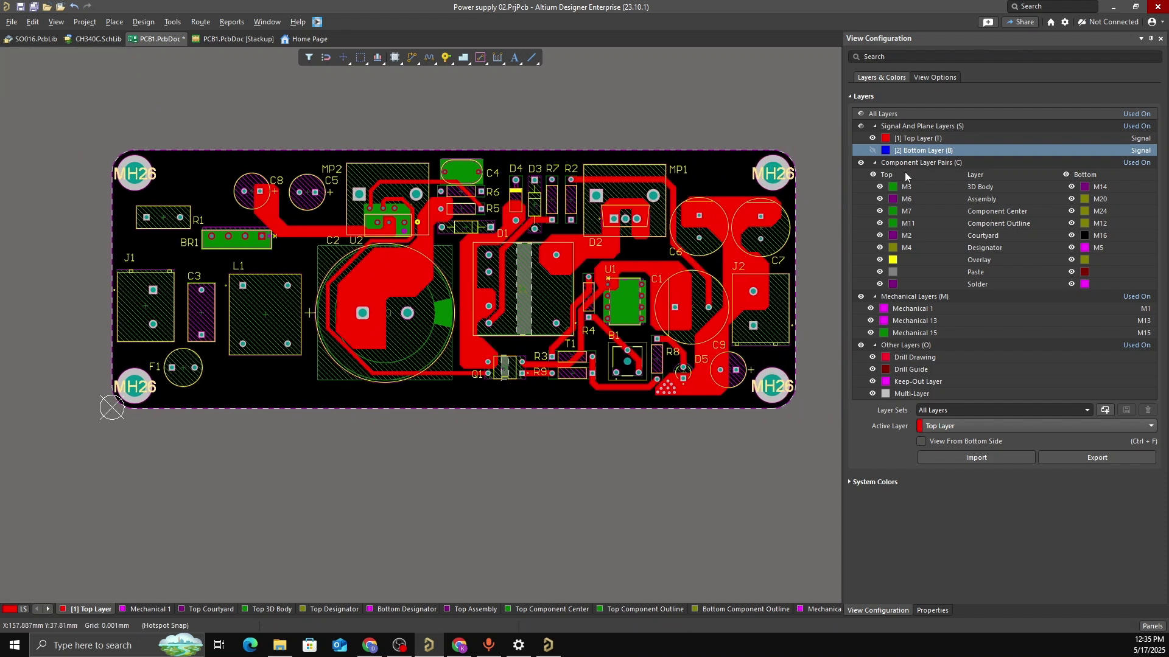
left_click(872, 150)
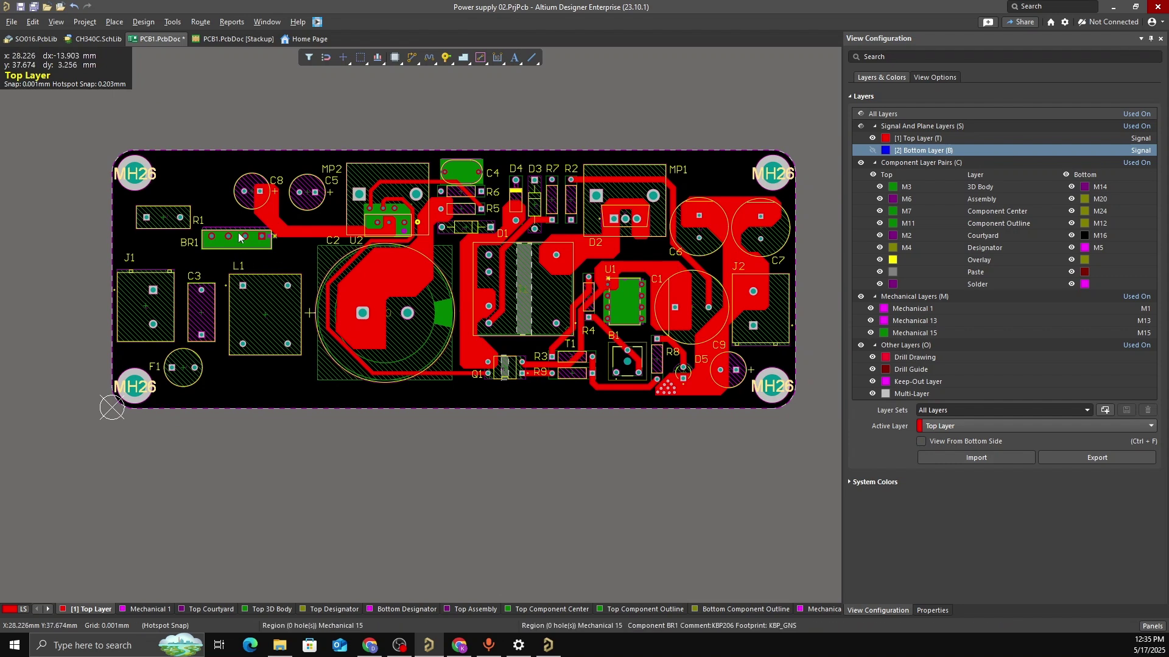
scroll(259, 222, "up", 1, "ctrl")
scroll(307, 308, "up", 4, "ctrl")
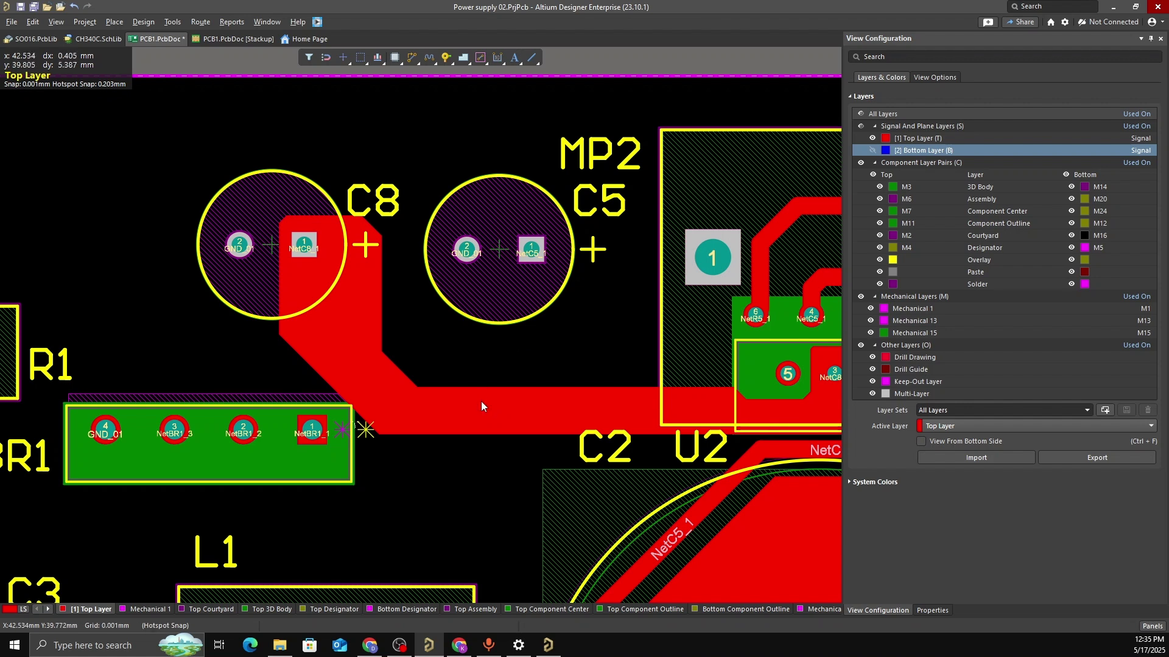
scroll(496, 385, "down", 2, "ctrl")
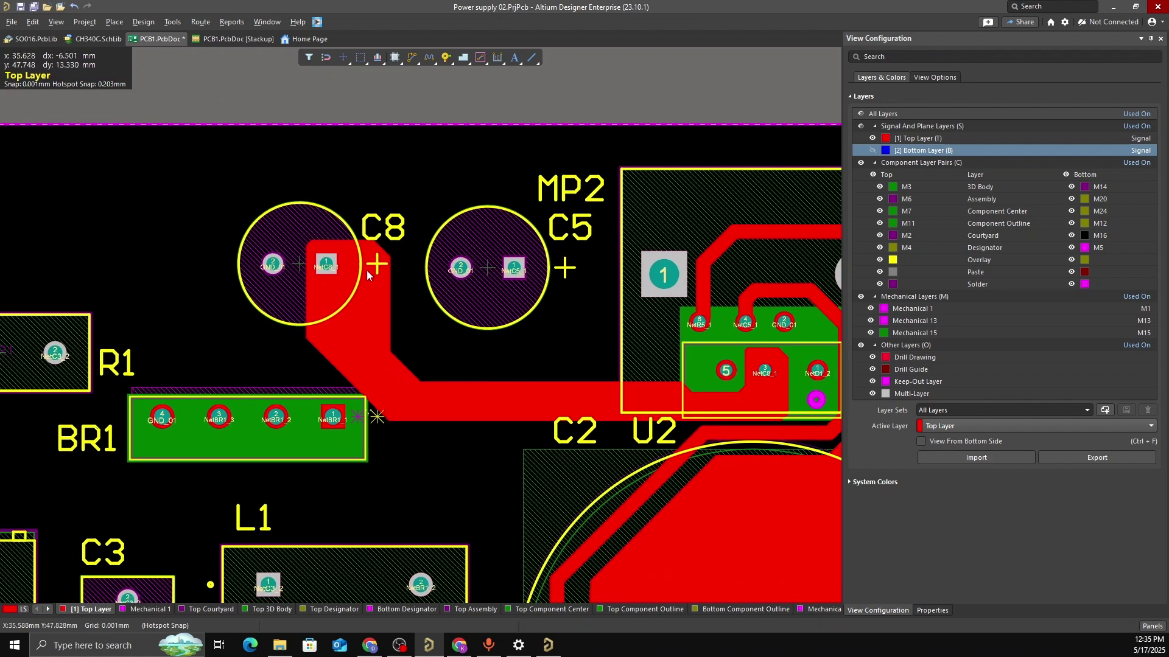
right_click_drag(421, 379, 407, 357)
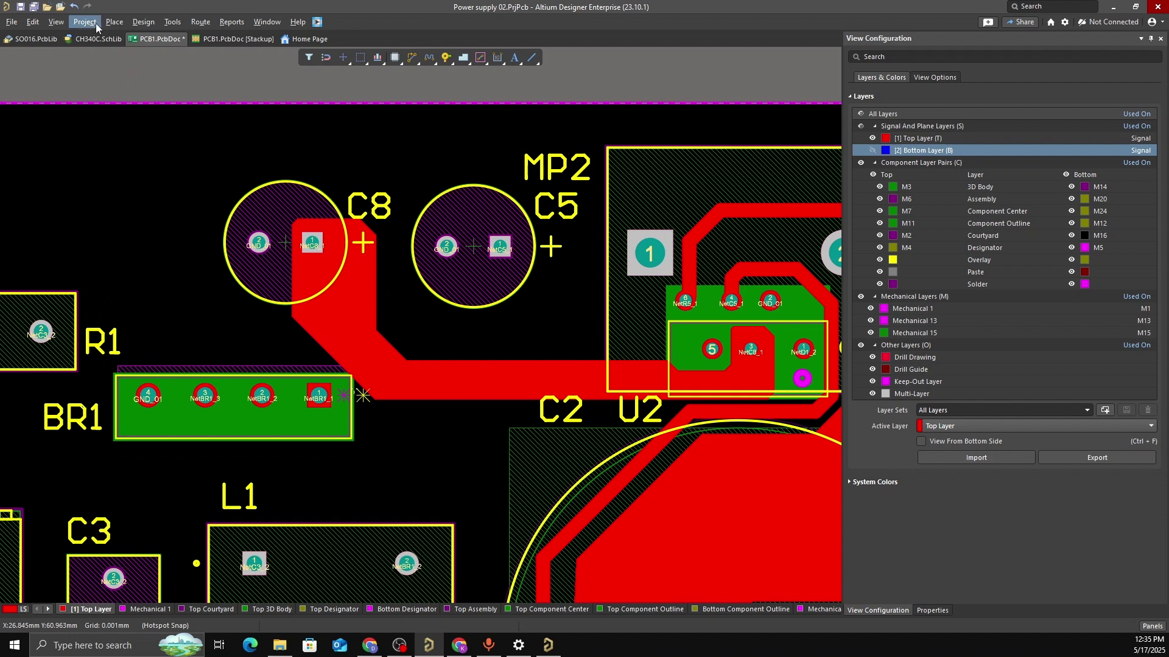
Bring up the PCB design rules and view the PolygonConnect rule under Polygon Connect Style
left_click(144, 22)
left_click(152, 67)
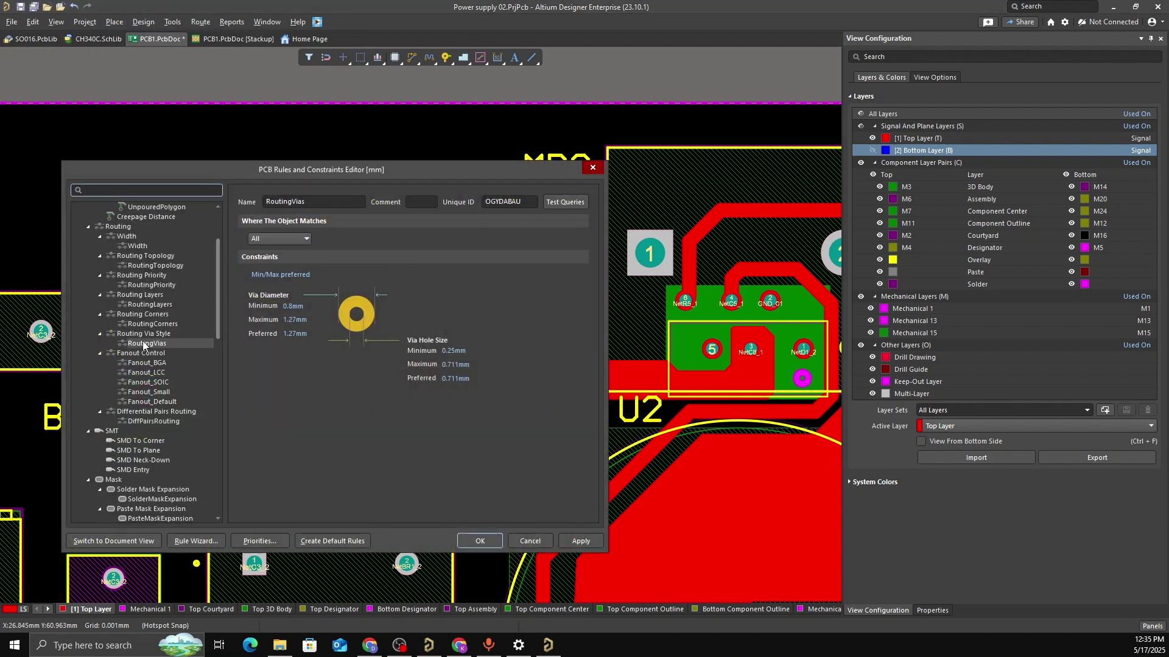
scroll(155, 452, "down", 6)
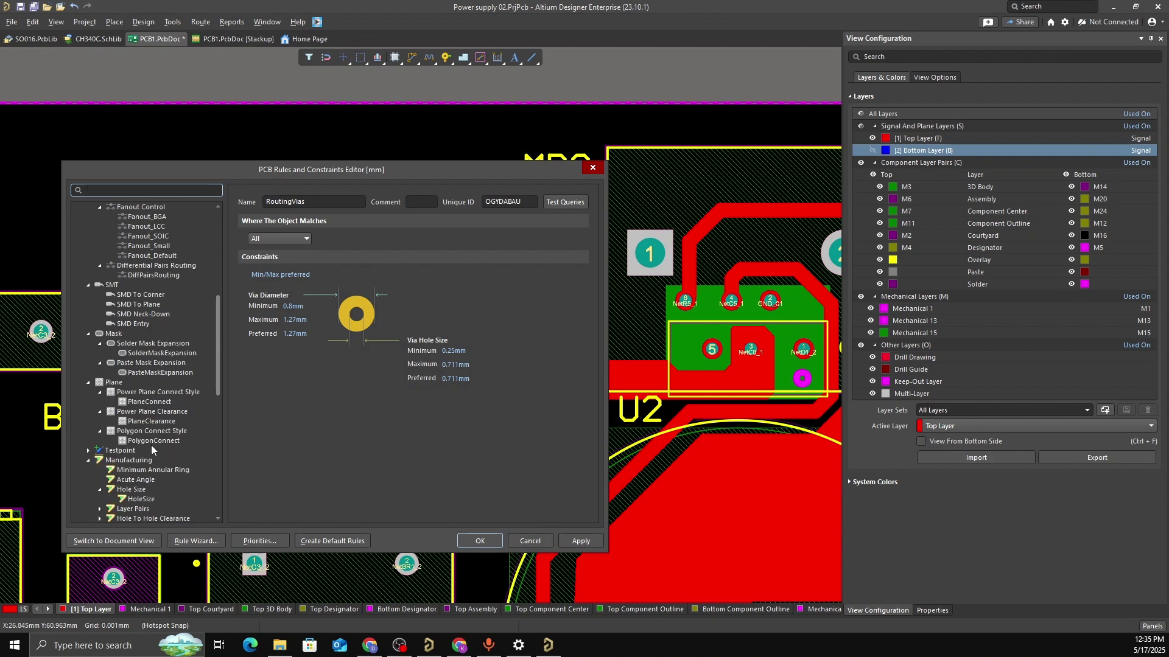
left_click(150, 415)
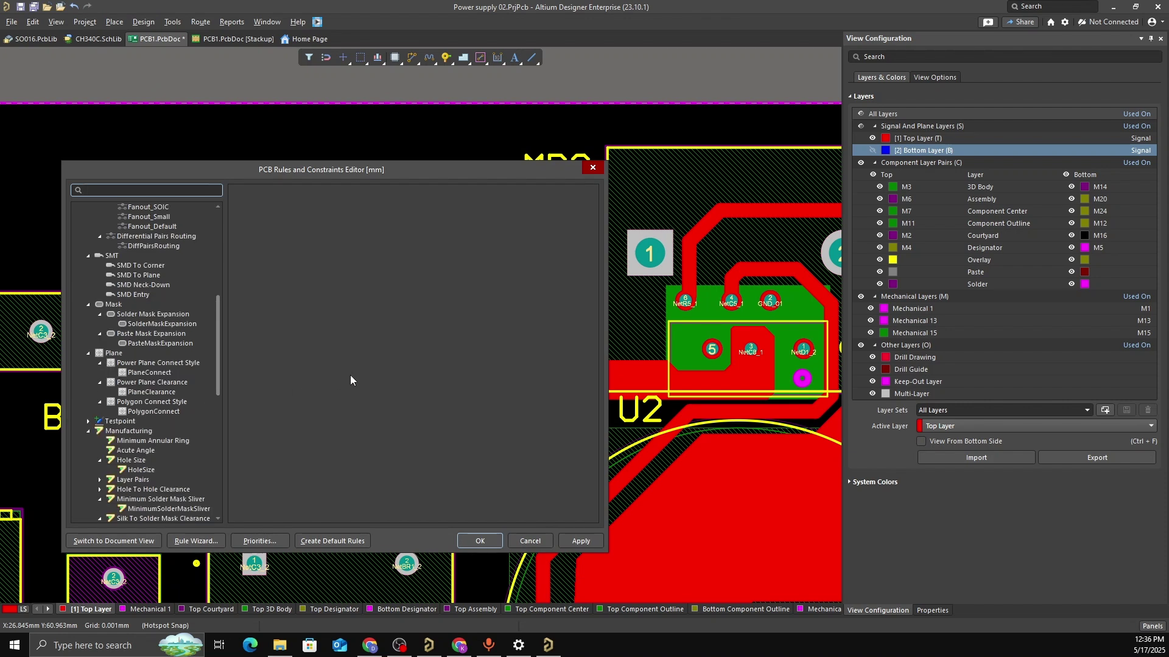
left_click(174, 411)
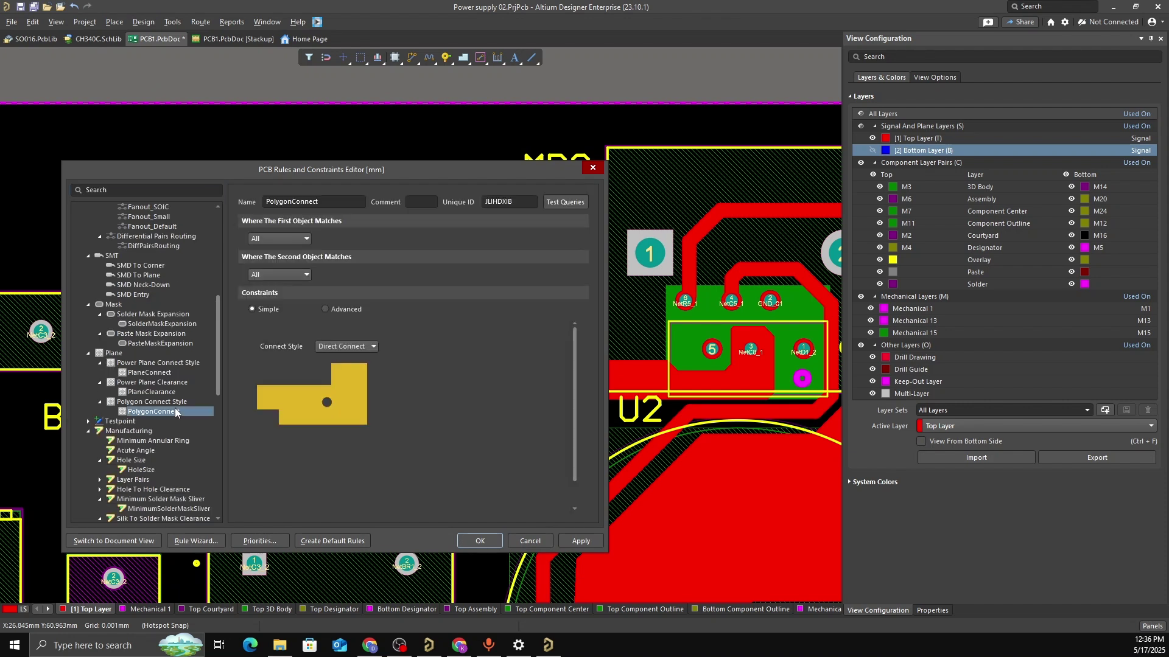
Try the Relief Connect style in the PolygonConnect rule, return to Direct Connect, and cancel the rule changes
left_click(357, 350)
left_click(357, 357)
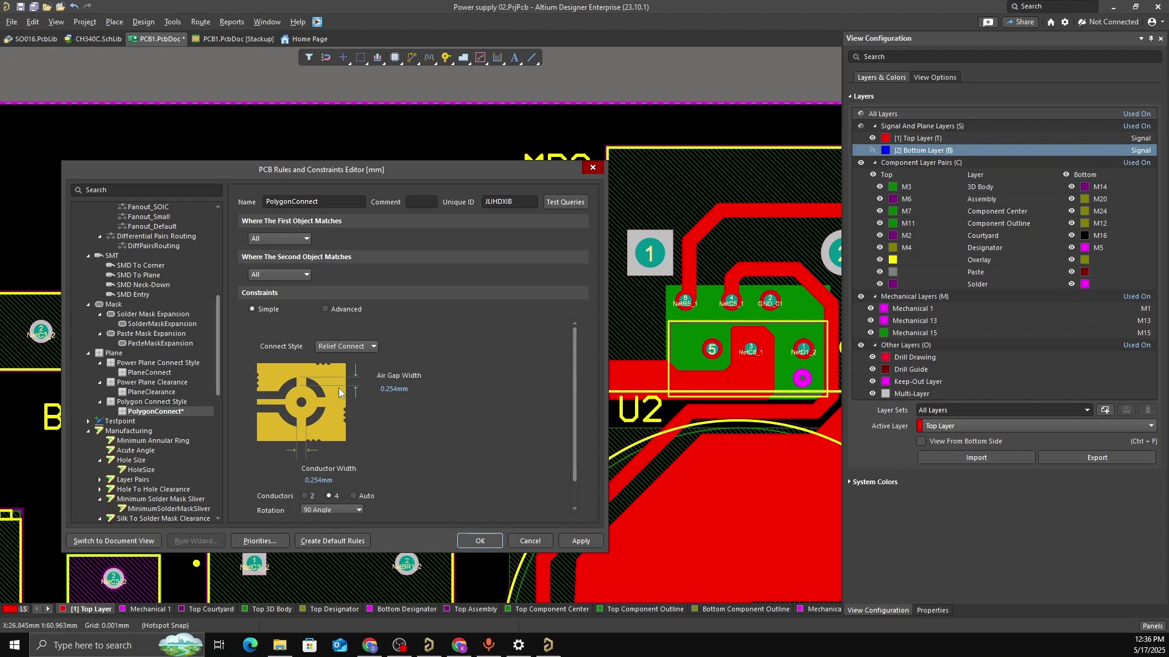
left_click(361, 350)
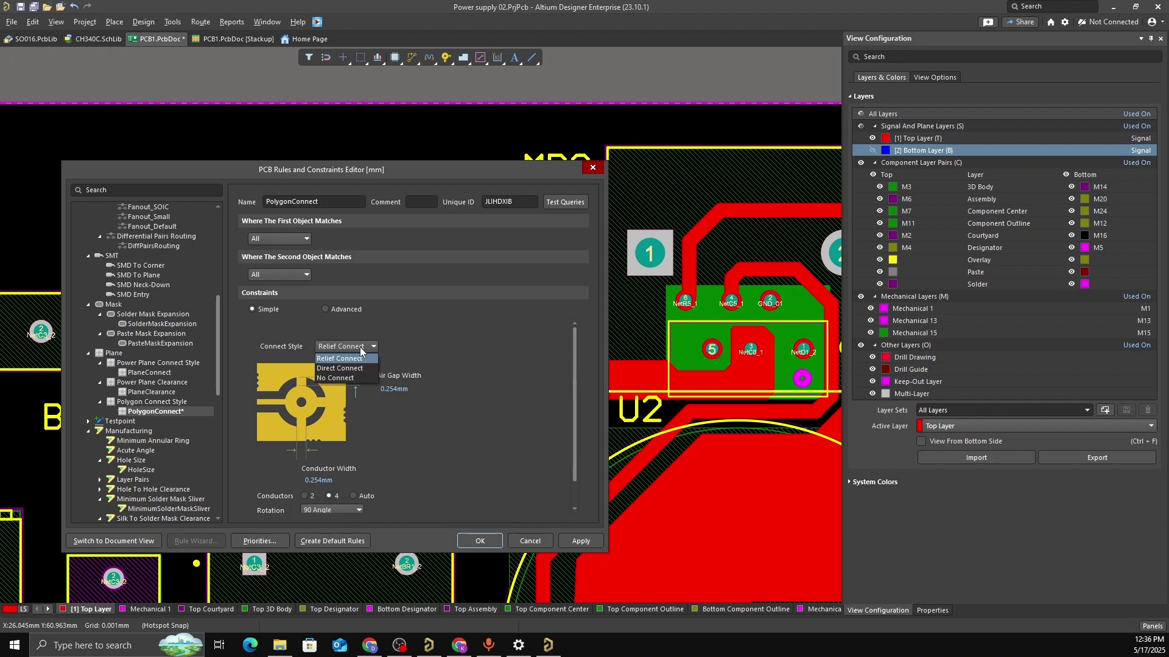
left_click(336, 367)
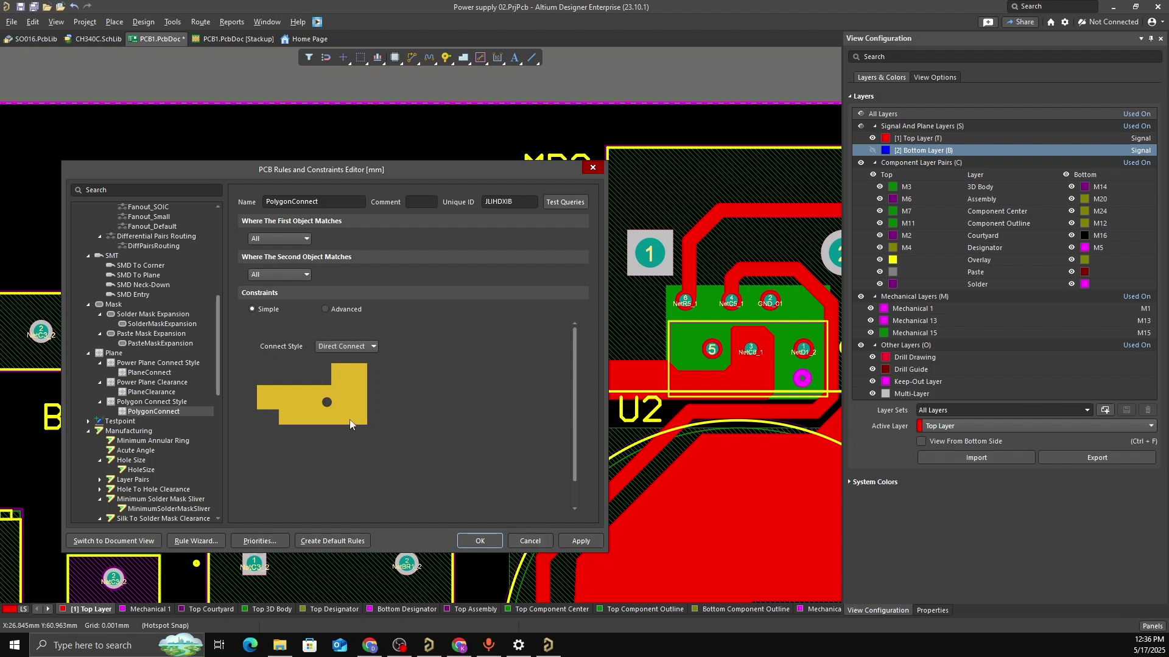
left_click(529, 541)
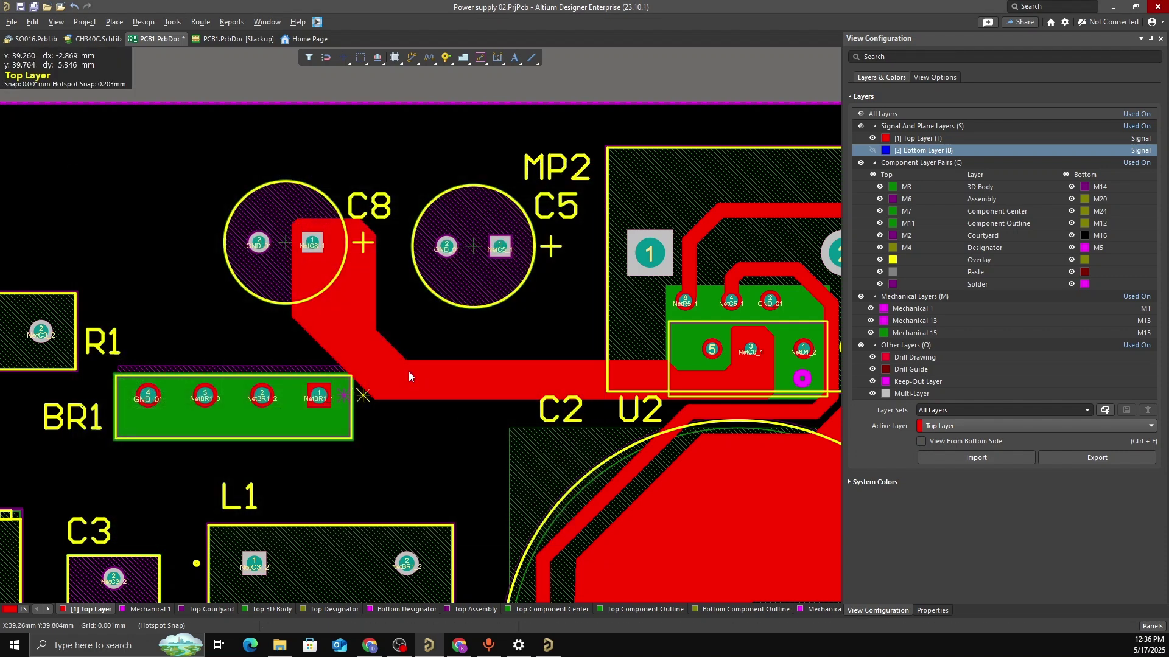
Examine the Top Layer copper from C8 and U2 across T1, D2 and U1 to the output components near J2
scroll(484, 374, "down", 2, "ctrl")
right_click_drag(455, 329, 421, 357)
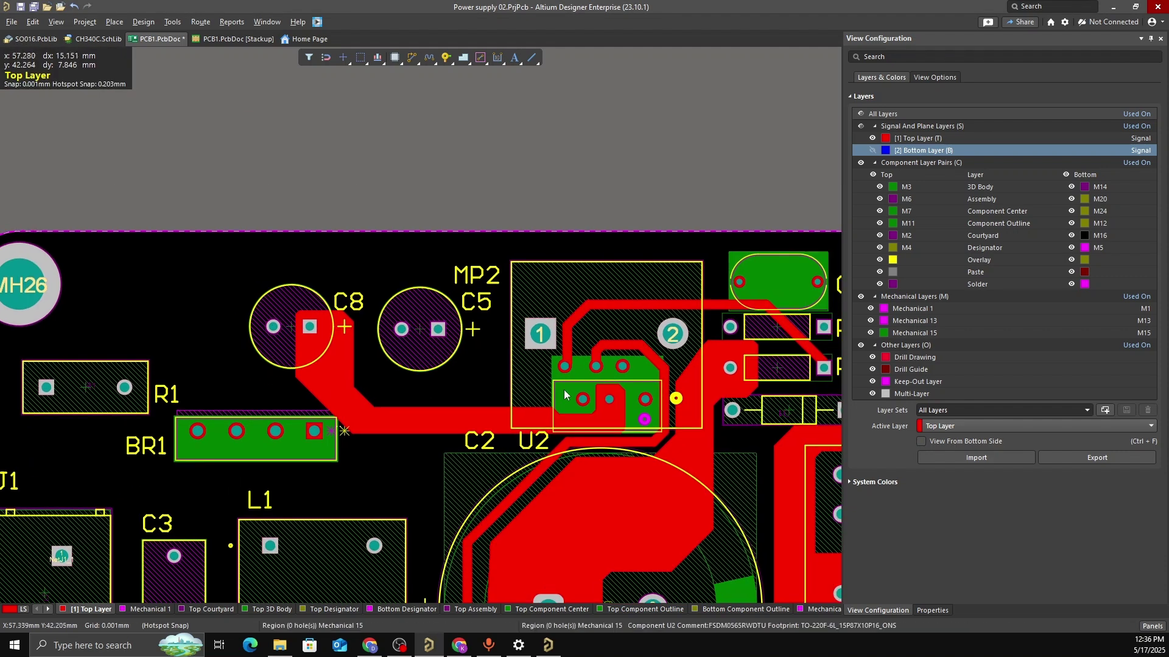
right_click_drag(533, 377, 459, 353)
right_click_drag(590, 365, 377, 367)
right_click_drag(526, 357, 463, 288)
right_click_drag(667, 432, 619, 393)
scroll(648, 480, "down", 1, "ctrl")
right_click_drag(647, 481, 434, 426)
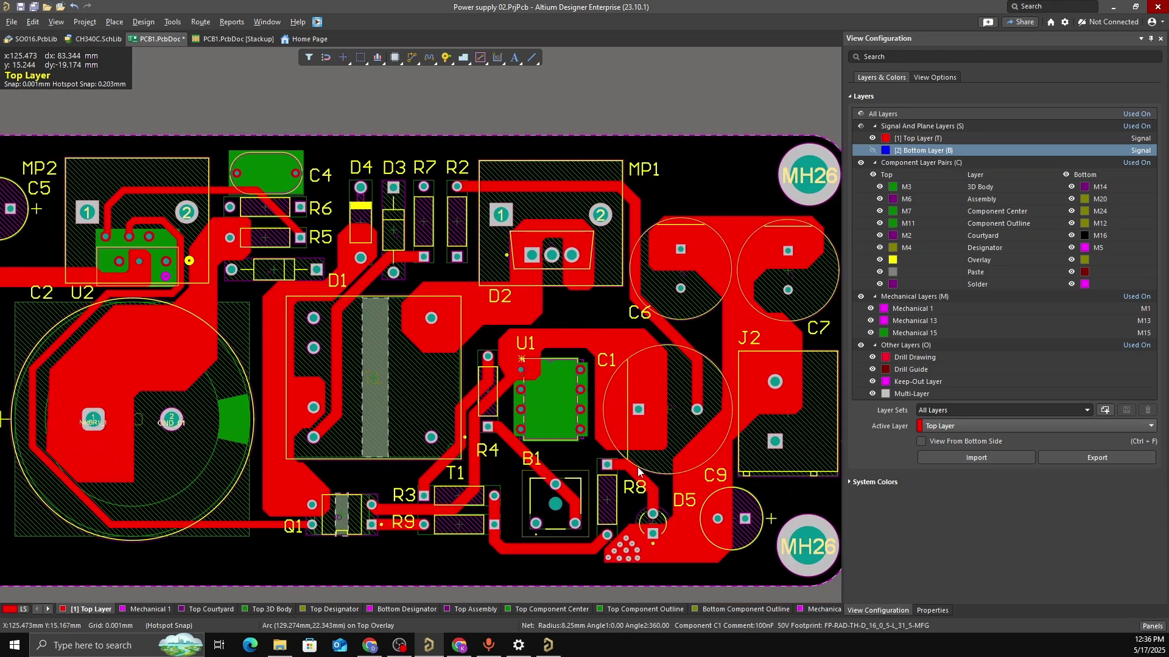
right_click_drag(763, 399, 712, 367)
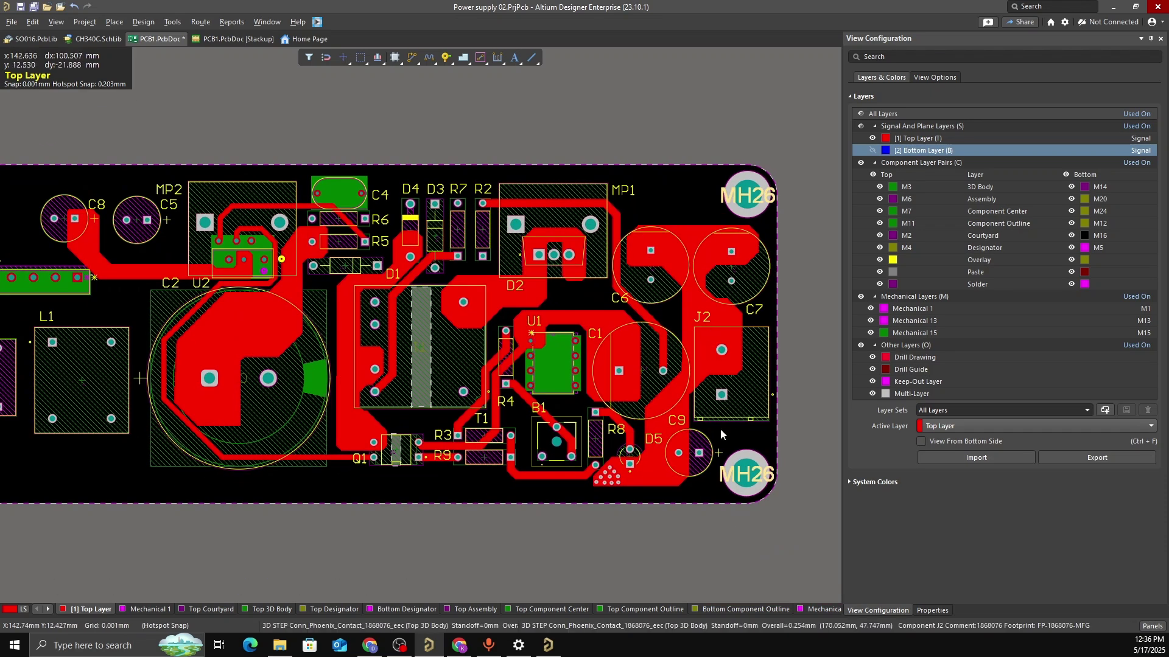
scroll(616, 321, "left", 2)
scroll(615, 321, "down", 2, "ctrl")
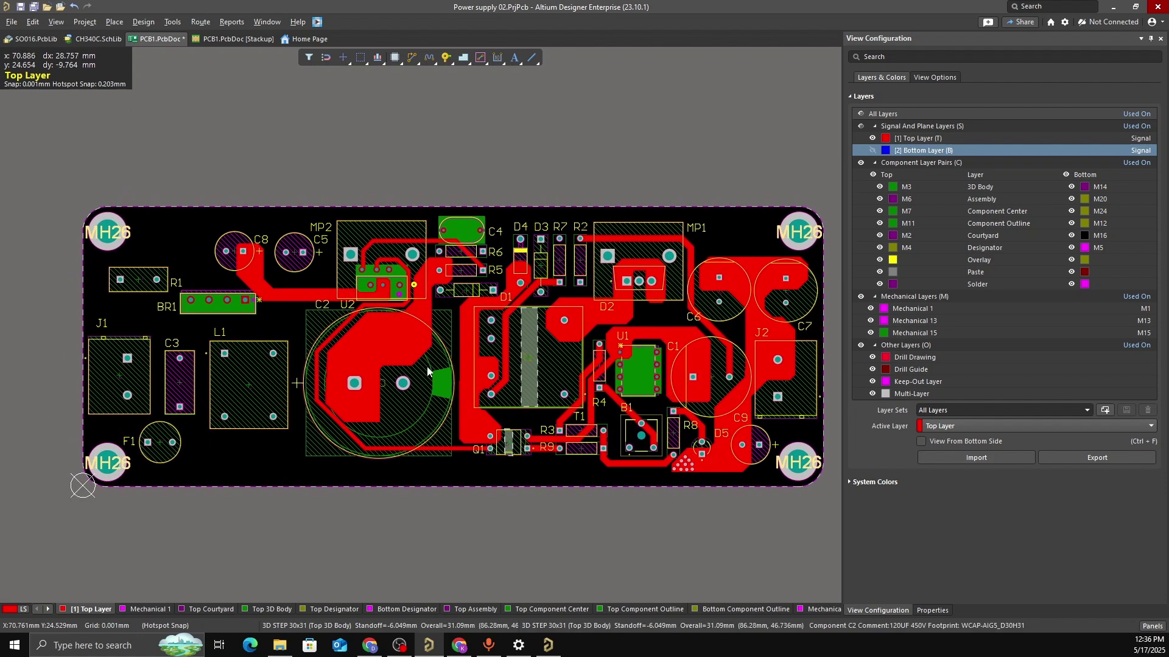
scroll(417, 350, "up", 2, "ctrl")
scroll(563, 475, "down", 3, "ctrl")
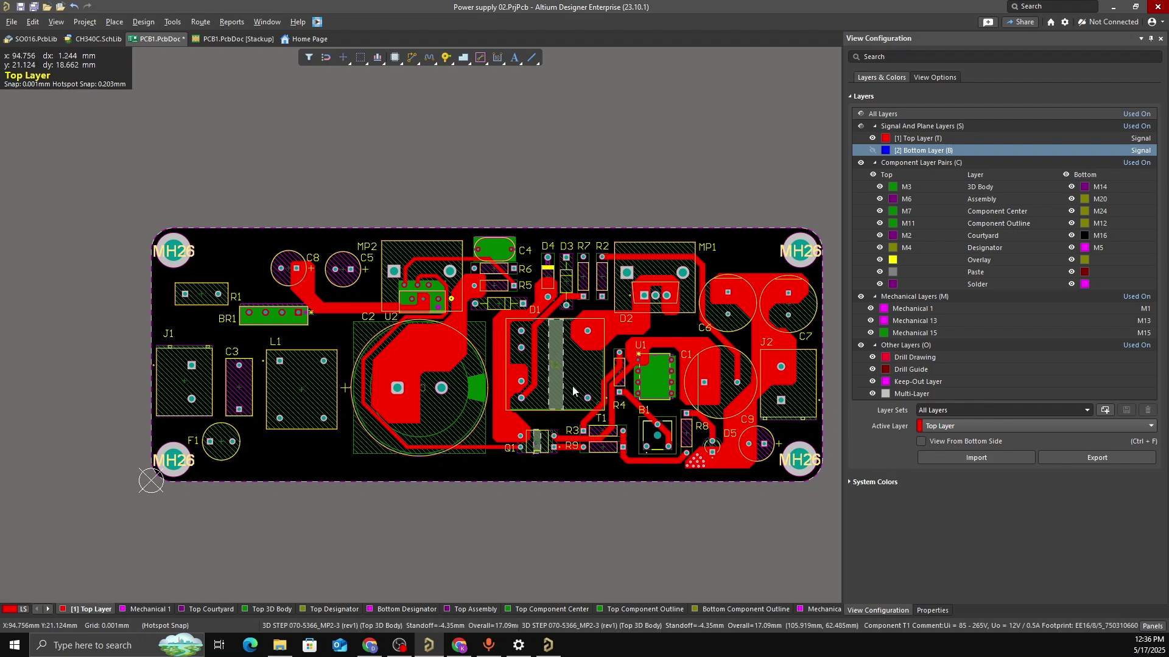
scroll(557, 327, "down", 1, "shift")
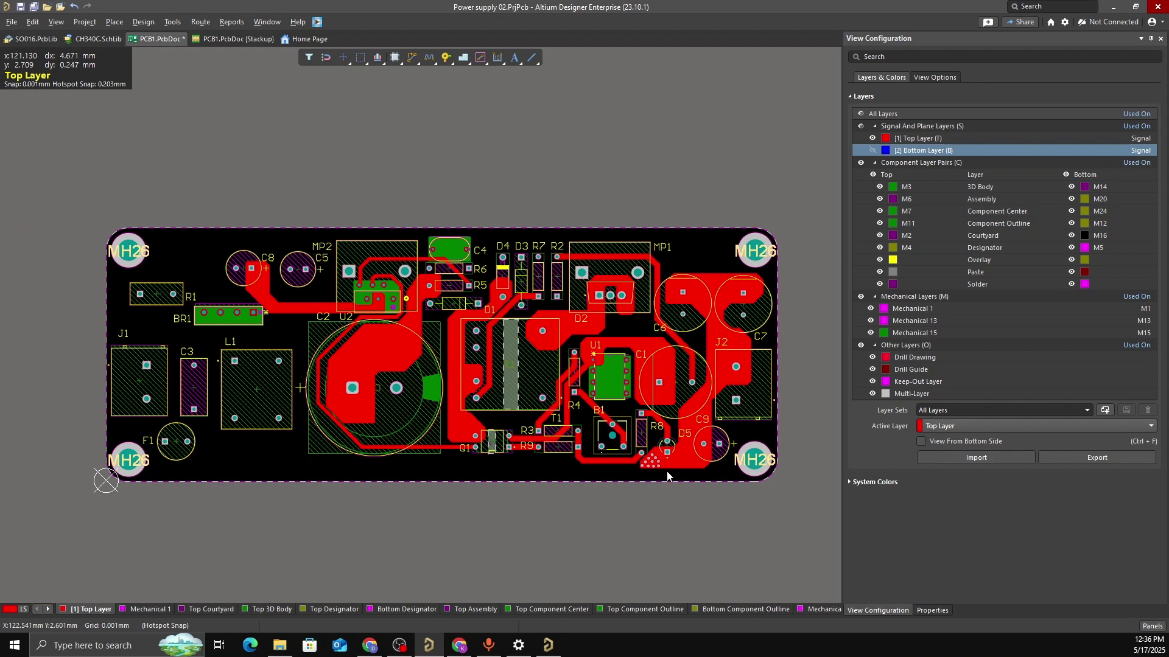
Show the Bottom Layer again and inspect the copper of both layers across the board
left_click(872, 150)
scroll(370, 324, "up", 2, "ctrl")
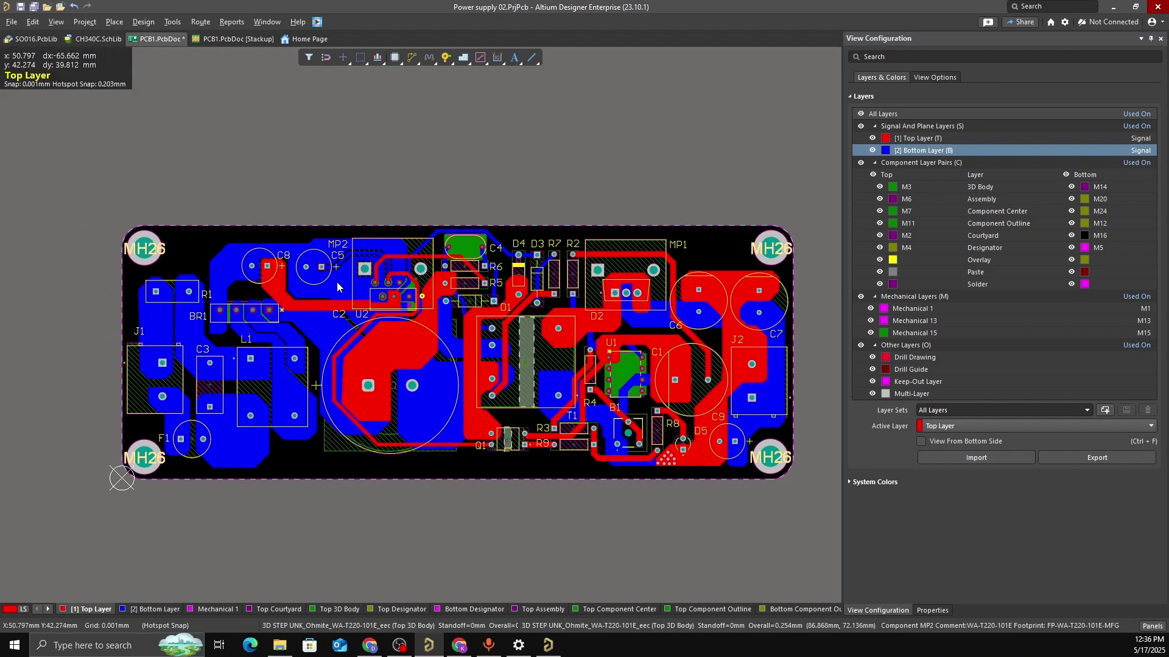
scroll(351, 307, "up", 2, "ctrl")
scroll(357, 302, "down", 4, "ctrl")
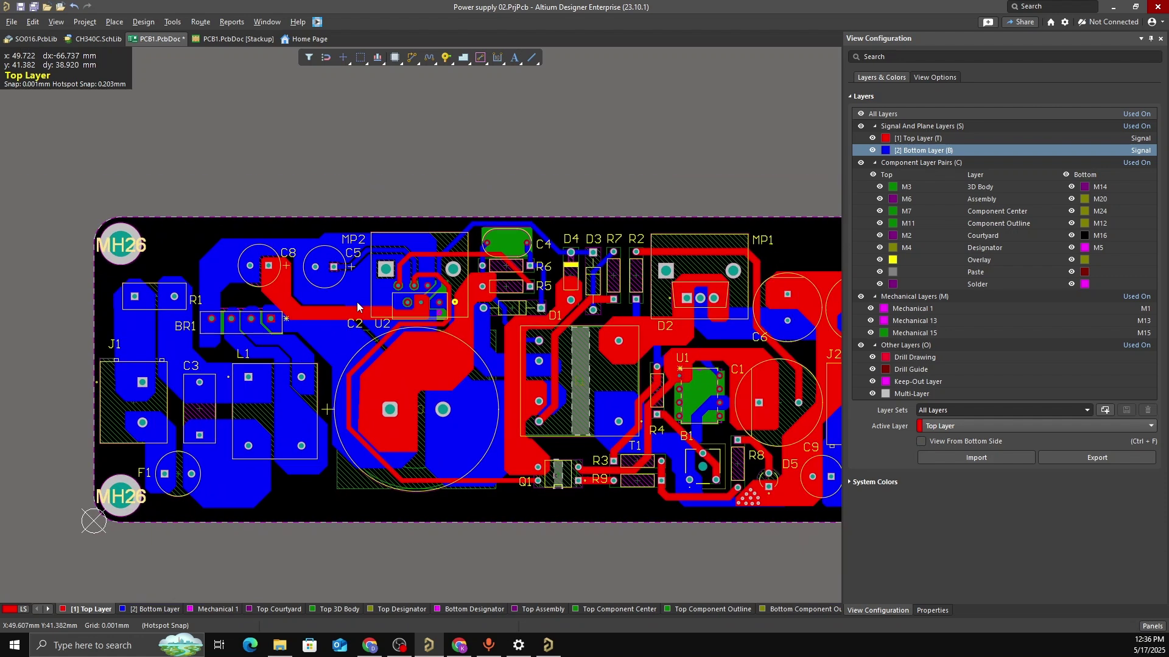
scroll(354, 317, "up", 2, "ctrl")
right_click_drag(341, 347, 335, 345)
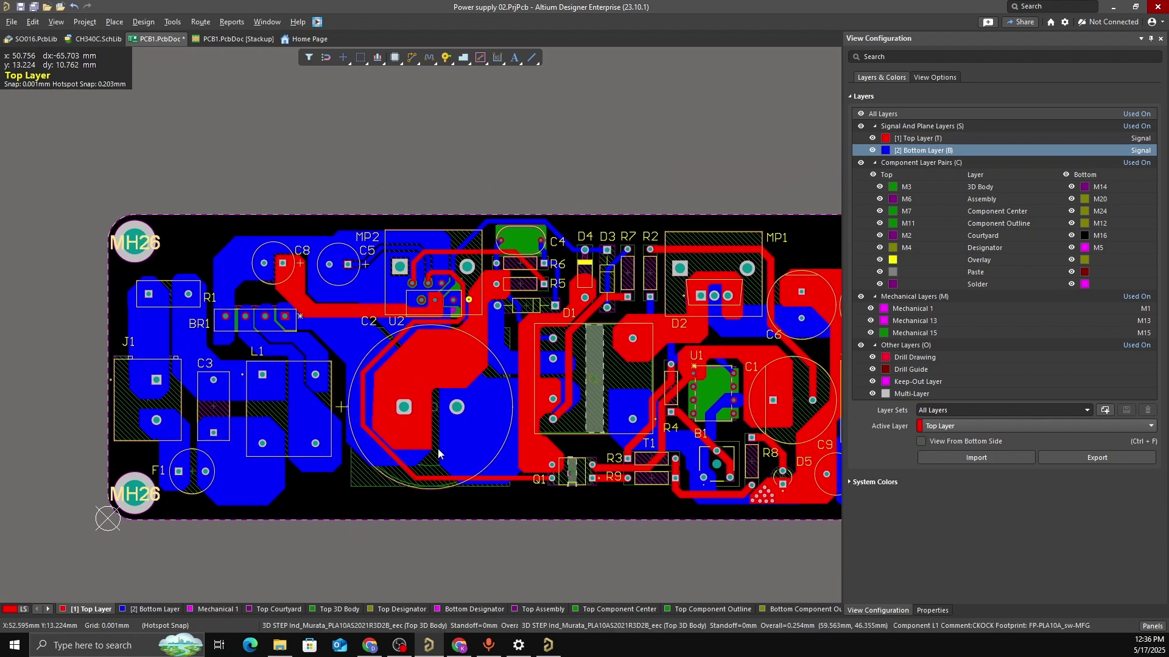
right_click_drag(423, 448, 317, 434)
right_click_drag(566, 441, 526, 399)
mouse_move(532, 344)
right_mouse_down()
mouse_move(528, 375)
mouse_move(609, 369)
mouse_move(547, 352)
right_mouse_up()
scroll(529, 375, "down", 1, "ctrl")
scroll(609, 368, "down", 1, "ctrl")
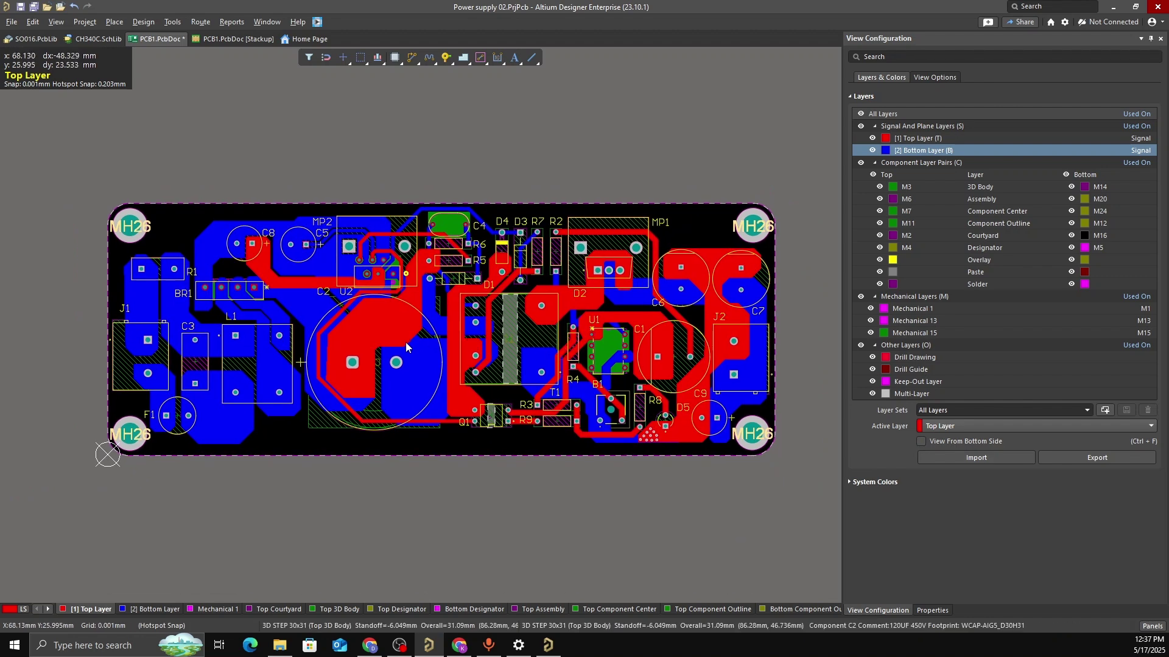
Examine the two-layer routing around C2, T1, U1 and J2, and the GND_02 vias between R8 and D5
scroll(405, 371, "up", 2, "ctrl")
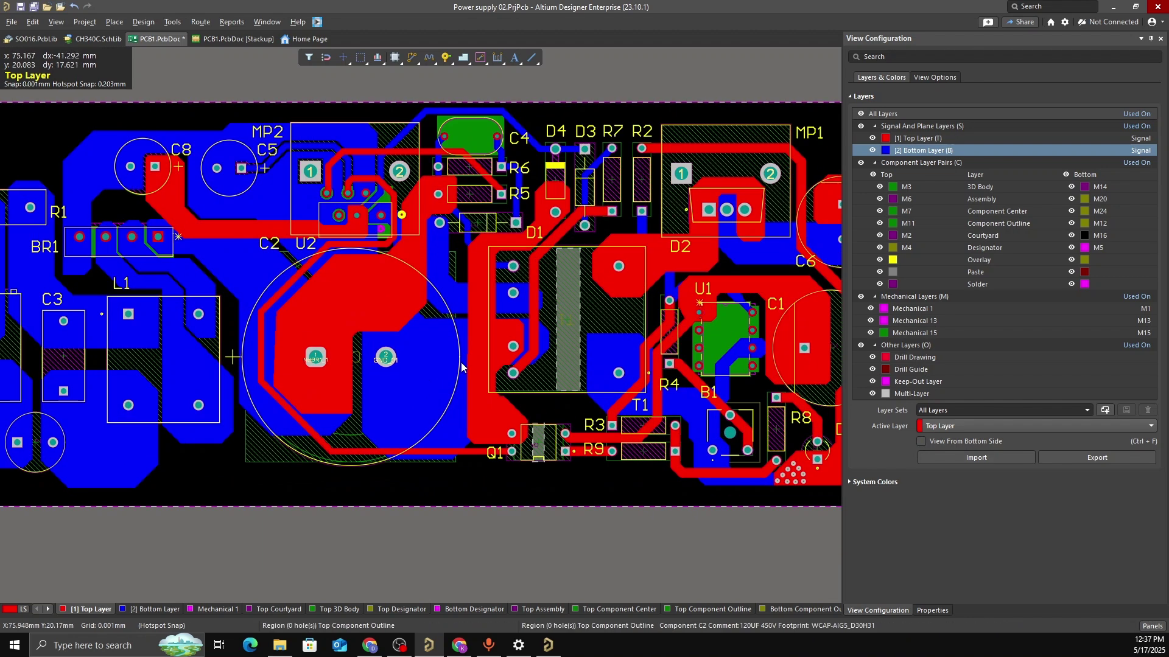
right_click_drag(517, 374, 401, 378)
scroll(401, 378, "down", 2, "ctrl")
scroll(506, 403, "up", 1, "ctrl")
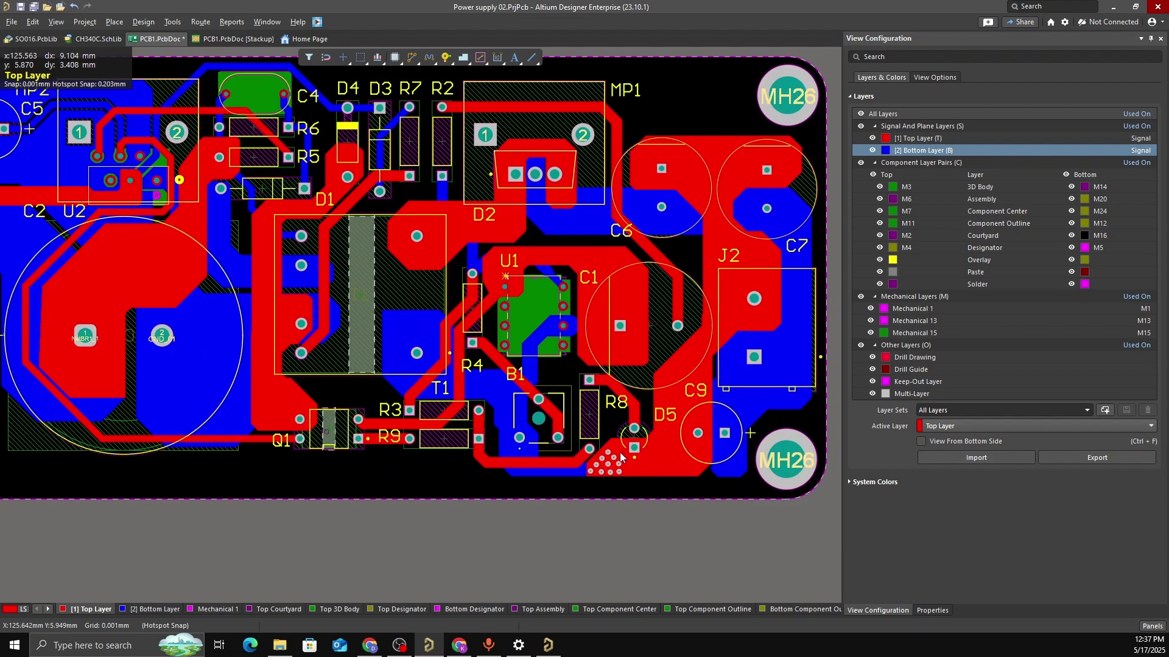
scroll(535, 401, "down", 1)
scroll(568, 398, "up", 2, "ctrl")
scroll(588, 437, "up", 2, "ctrl")
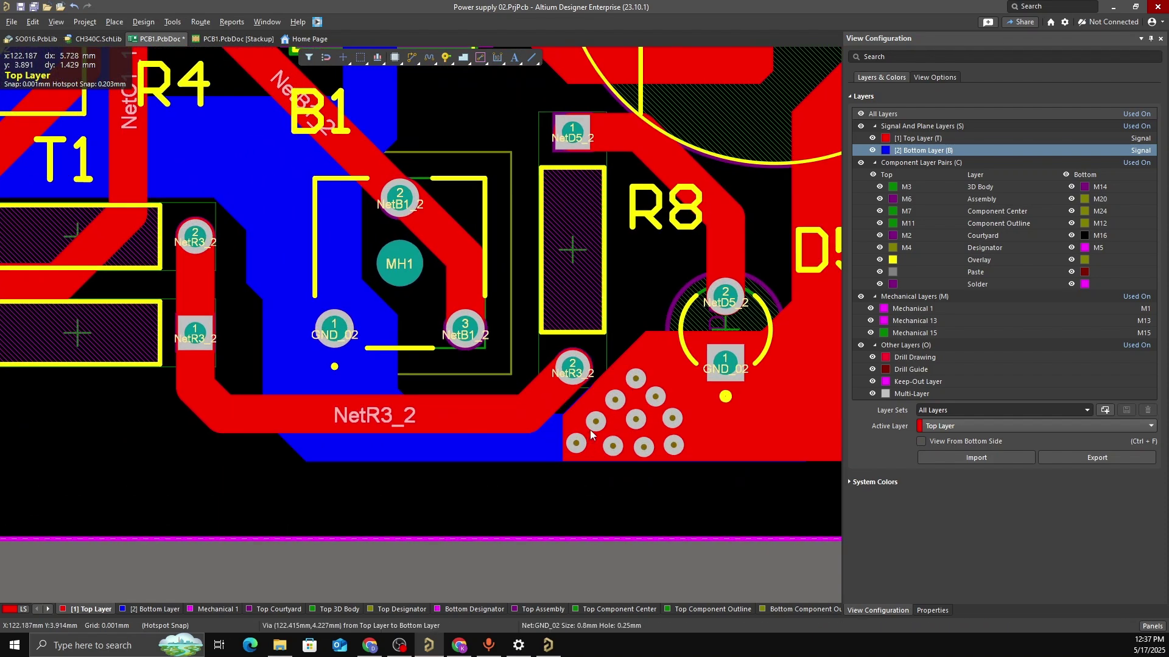
scroll(636, 445, "down", 2, "ctrl")
scroll(636, 445, "down", 3, "ctrl")
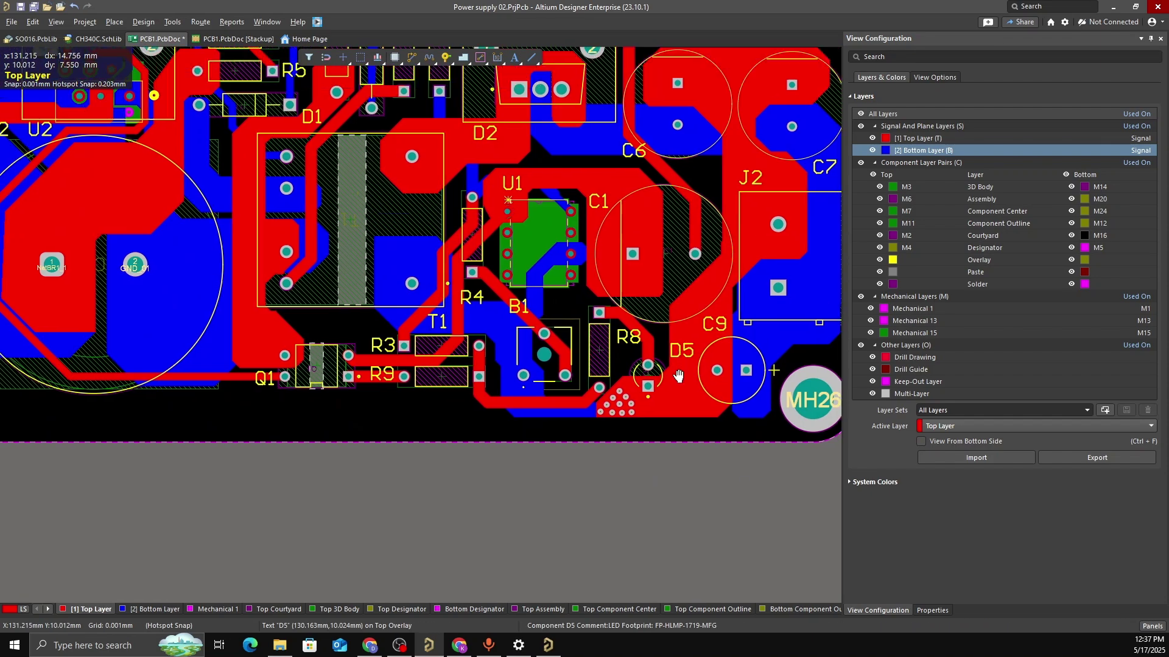
scroll(742, 236, "up", 1)
scroll(755, 247, "up", 2, "ctrl")
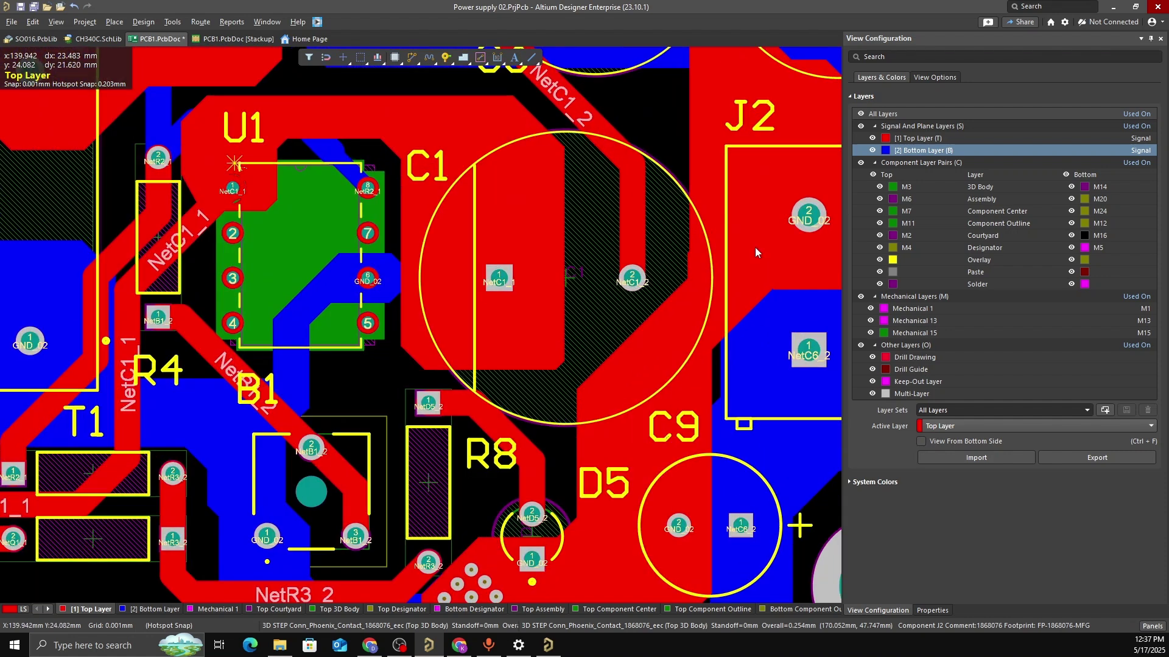
scroll(748, 269, "down", 2, "ctrl")
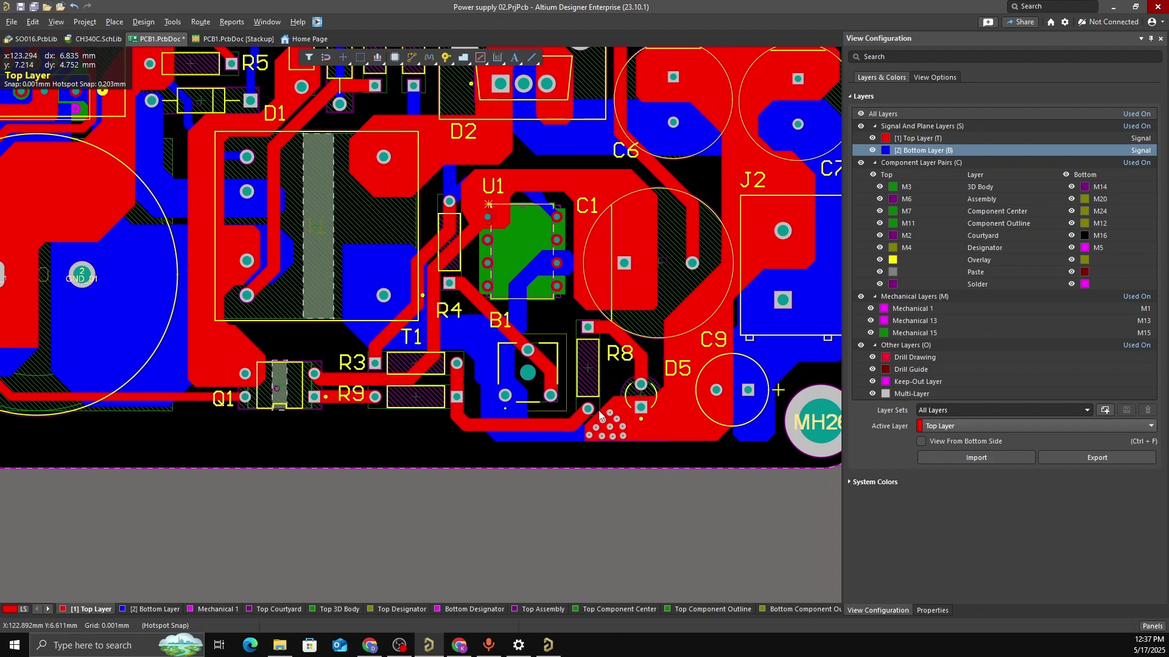
scroll(609, 420, "up", 2, "ctrl")
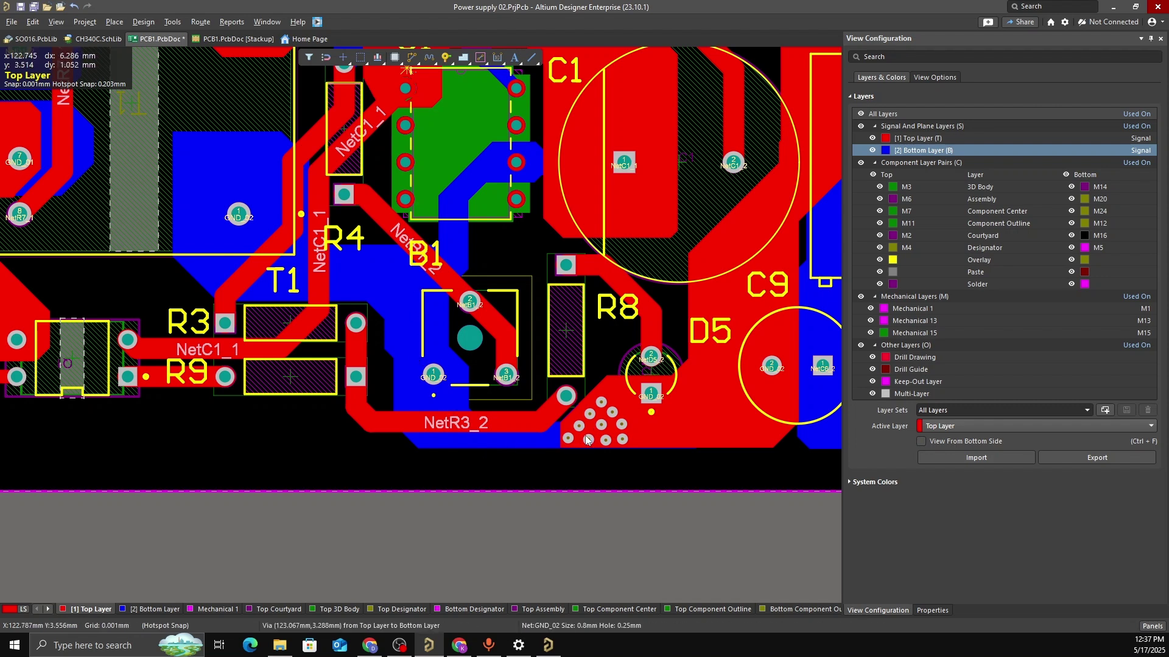
Examine the GND_02 vias between R8 and D5, and the two-layer copper across T1 and C2 to J1
scroll(593, 424, "up", 5, "ctrl")
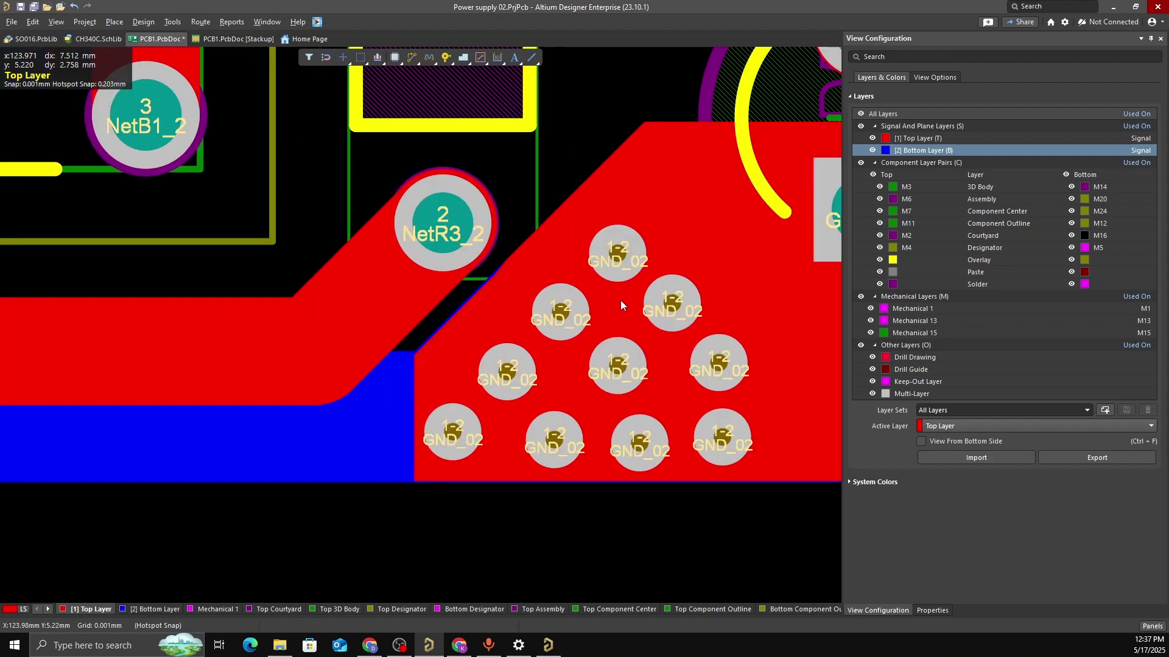
scroll(611, 292, "down", 1, "ctrl")
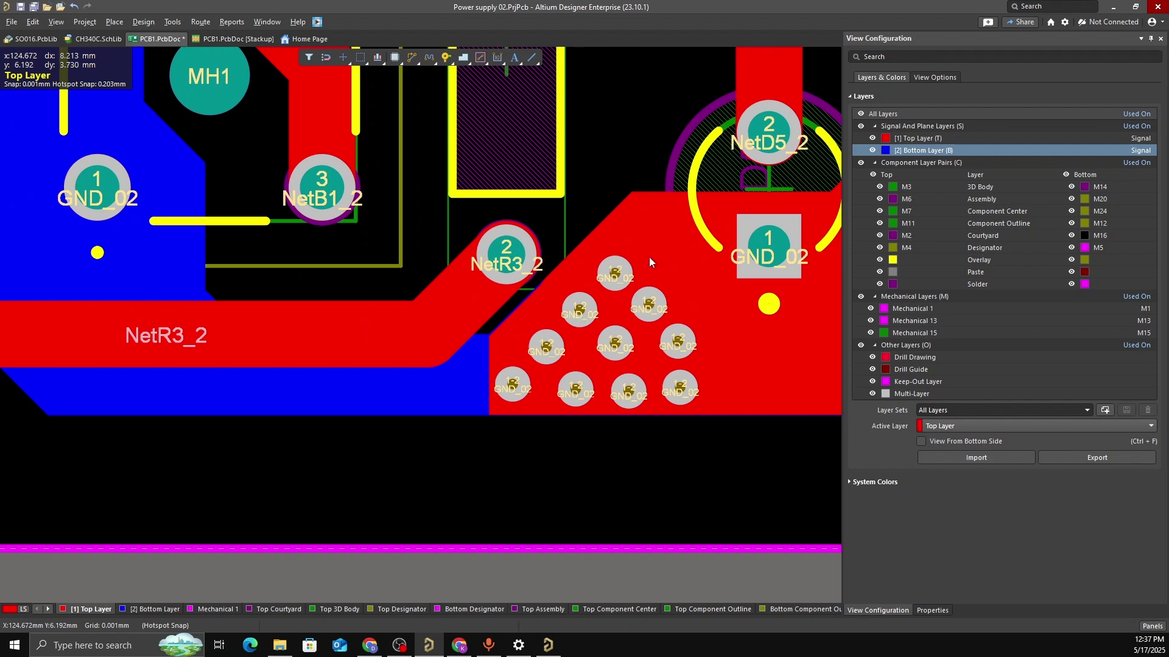
scroll(608, 283, "up", 1, "ctrl")
scroll(591, 306, "down", 3, "ctrl")
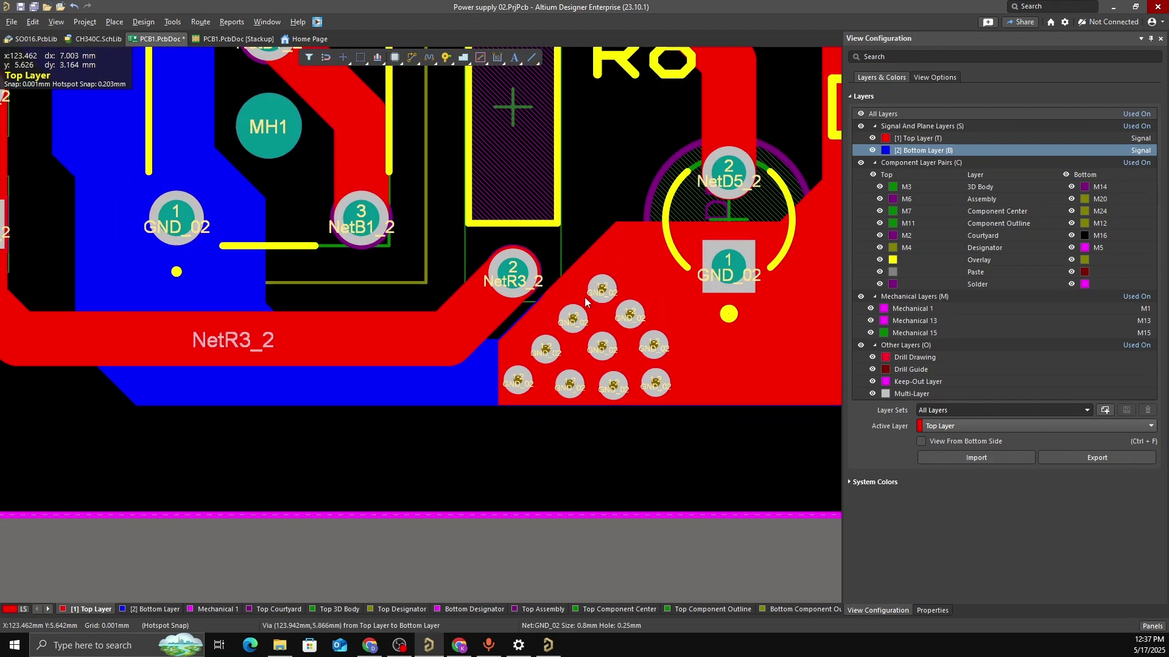
scroll(572, 299, "down", 2, "ctrl")
scroll(556, 302, "down", 6, "ctrl")
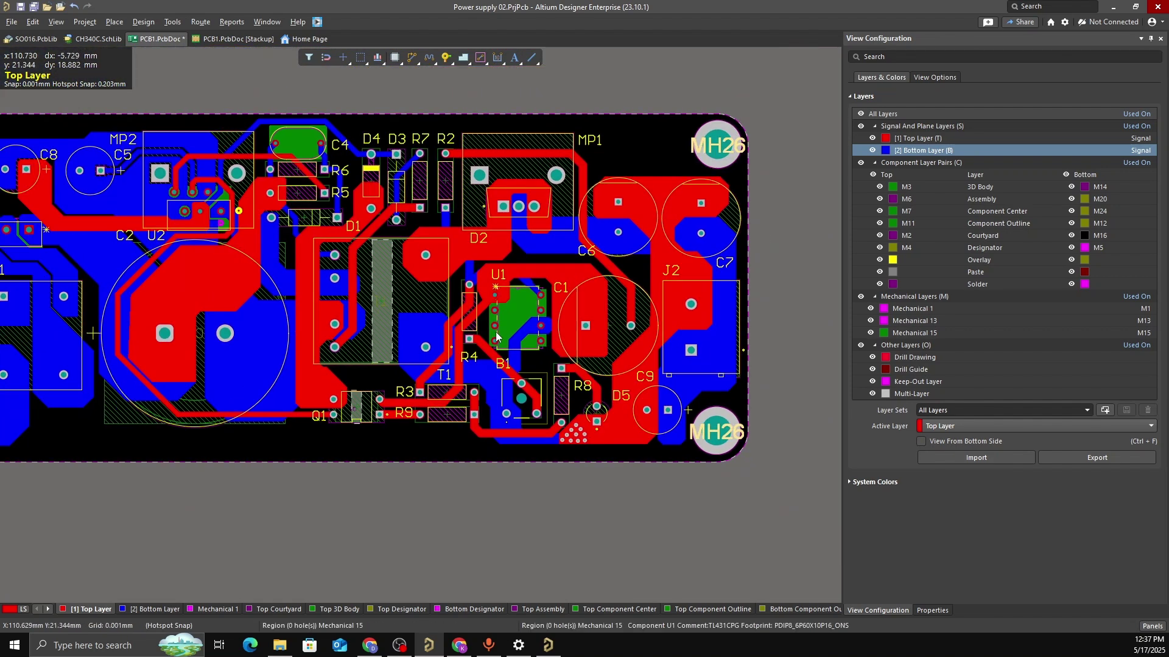
right_click_drag(496, 336, 536, 336)
right_click_drag(499, 297, 533, 300)
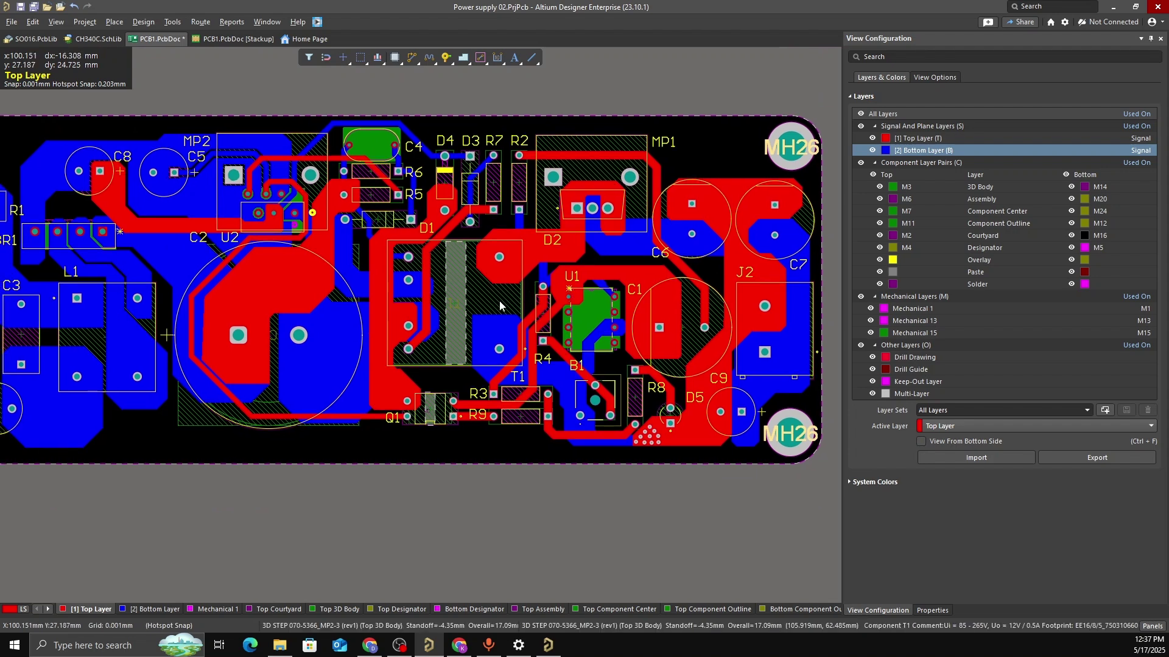
right_click_drag(458, 311, 523, 322)
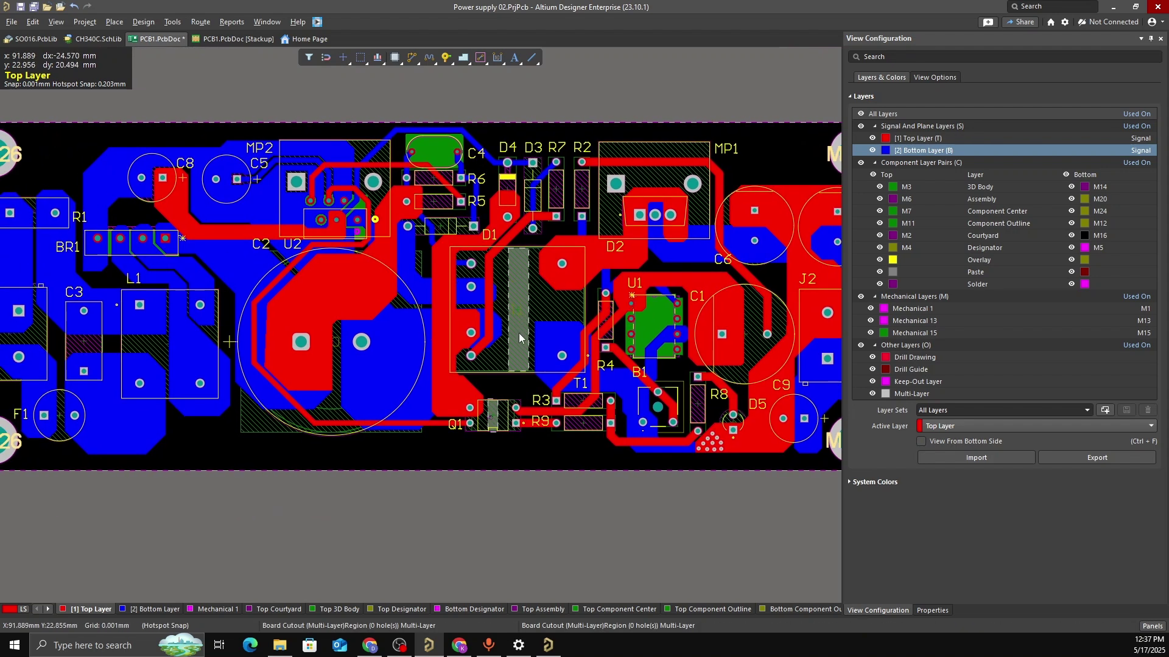
right_click_drag(389, 323, 438, 325)
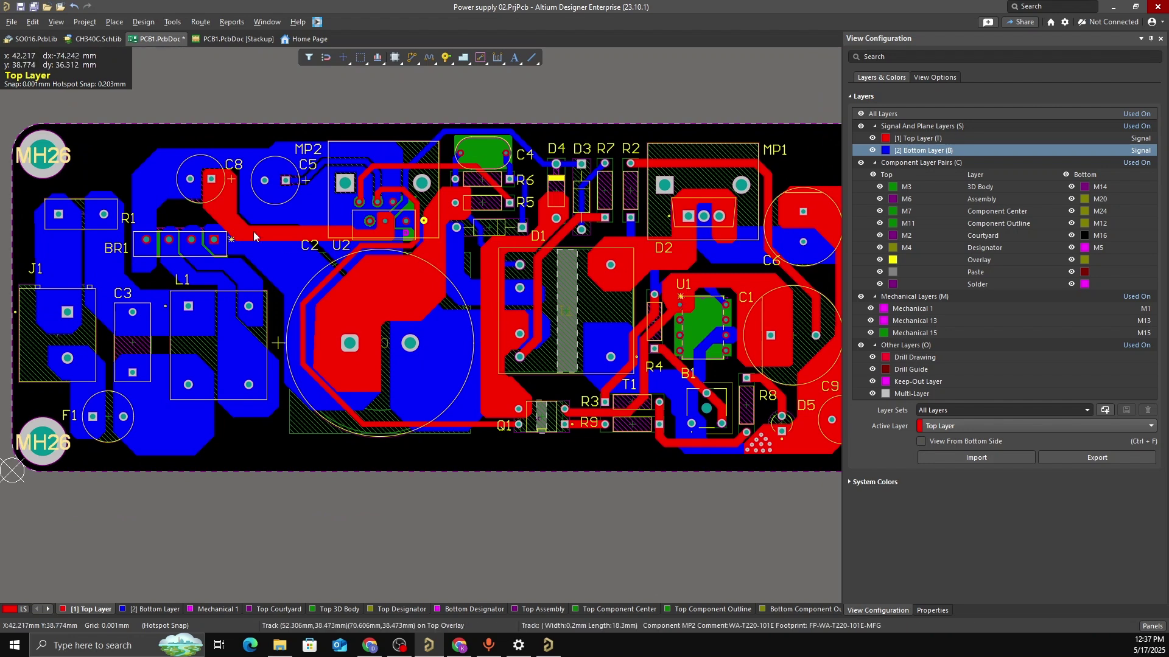
right_click_drag(253, 231, 287, 234)
right_click(252, 318)
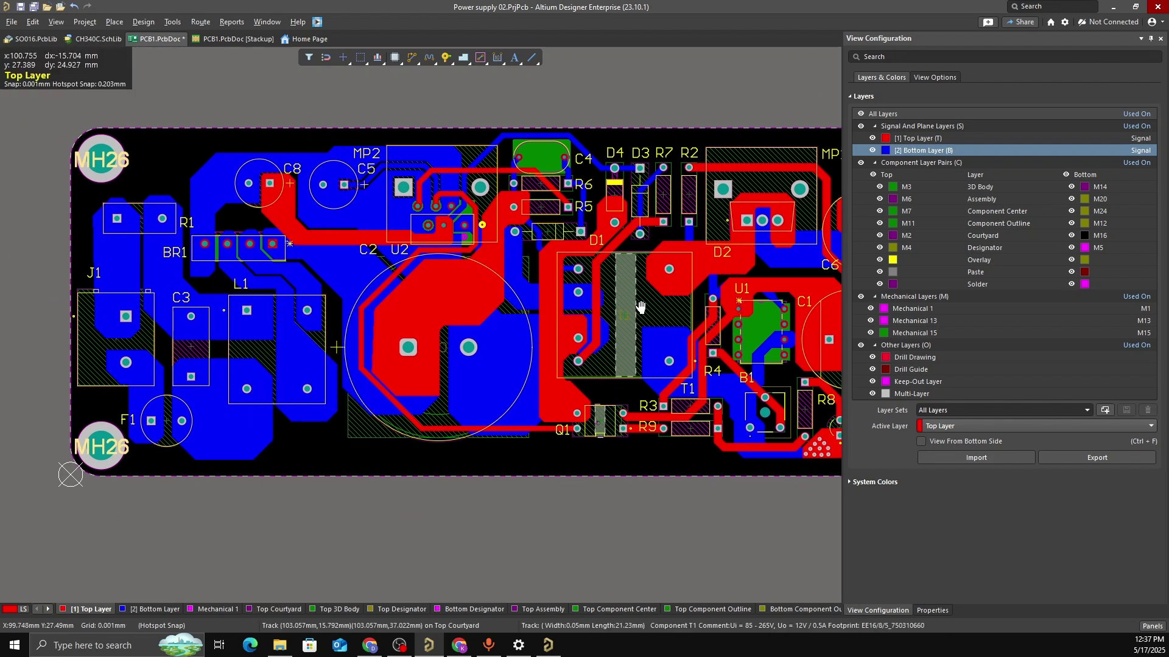
right_click_drag(641, 308, 566, 288)
scroll(599, 279, "down", 2, "ctrl")
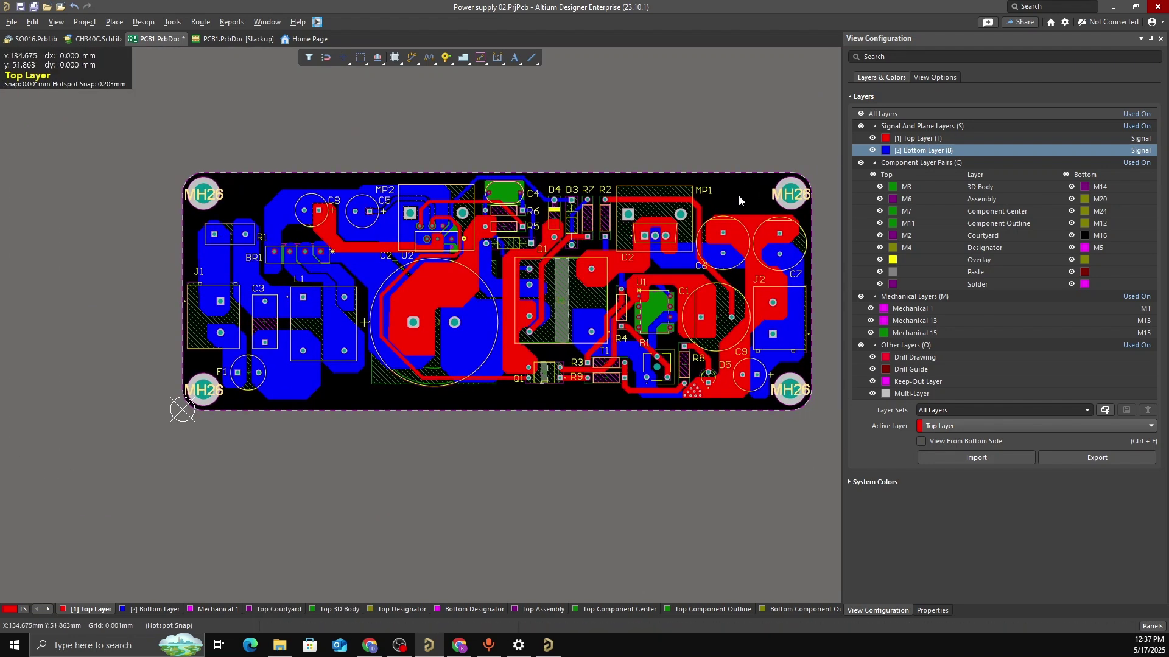
Examine the MH26 mounting holes at the output-side board corners near C7 and C9, and the copper around MP1
scroll(208, 374, "up", 1, "ctrl")
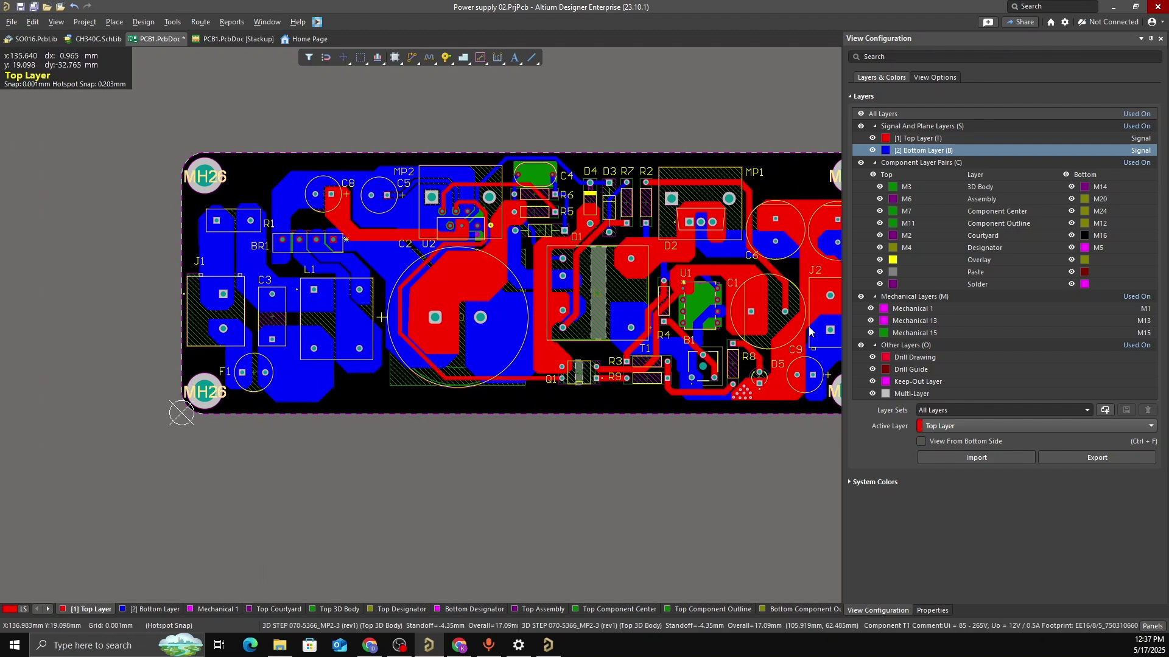
right_click_drag(744, 328, 659, 372)
scroll(764, 222, "up", 1, "ctrl")
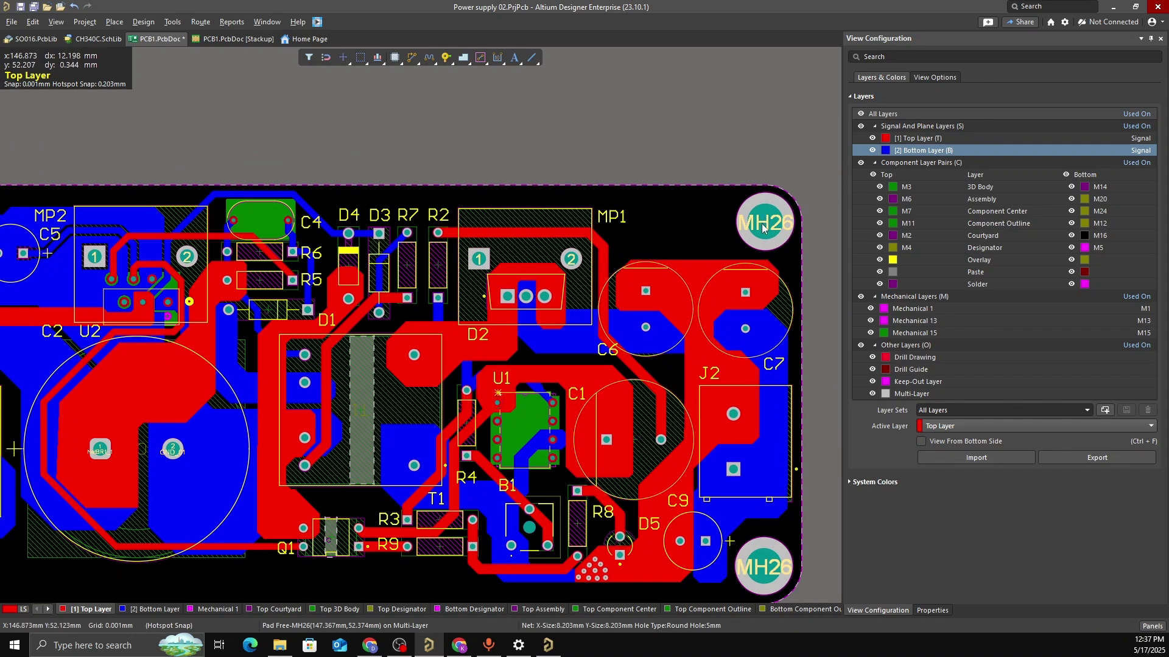
scroll(765, 219, "up", 1, "ctrl")
scroll(765, 214, "up", 1, "ctrl")
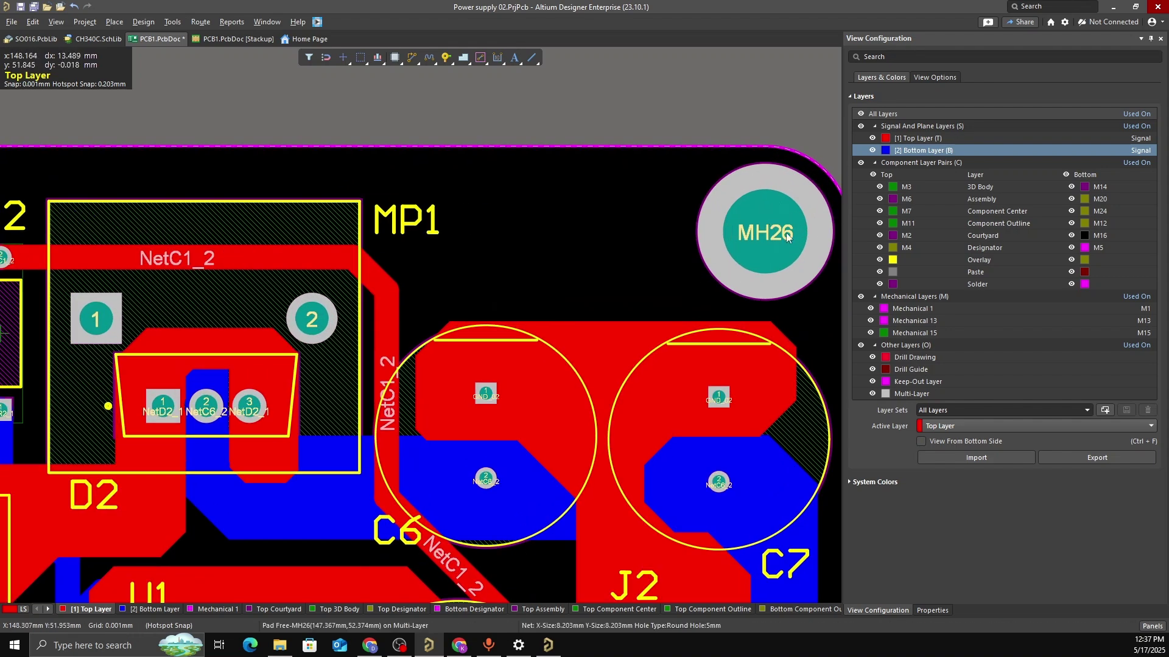
scroll(674, 275, "down", 2, "ctrl")
scroll(597, 302, "down", 2, "ctrl")
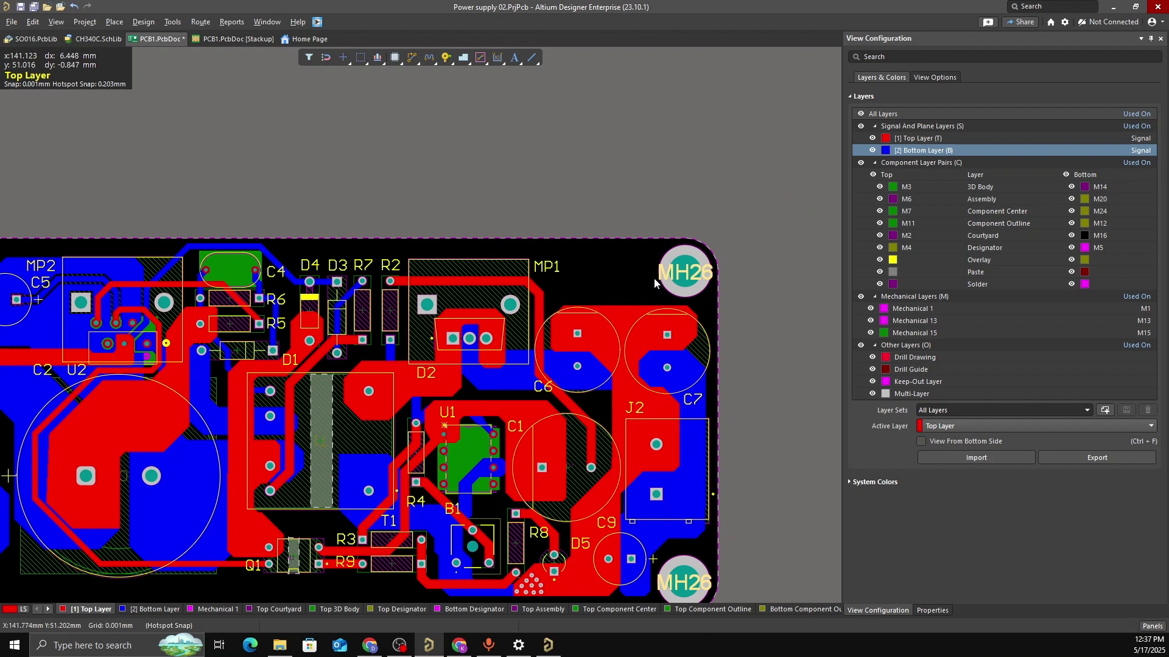
scroll(692, 272, "up", 1, "ctrl")
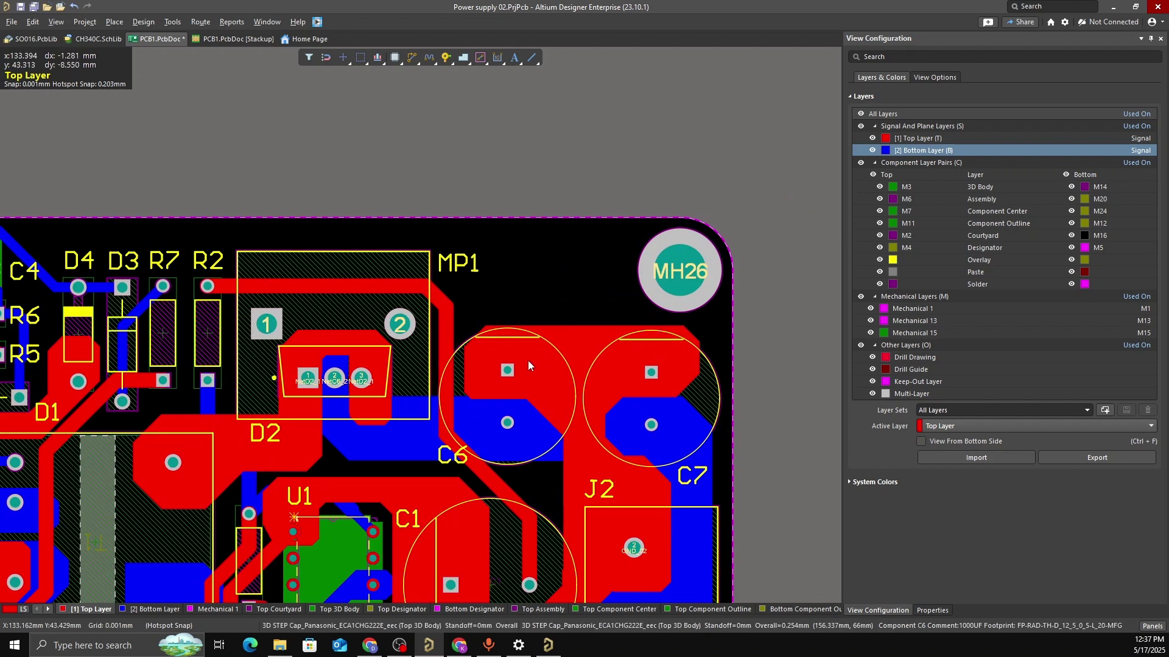
scroll(692, 323, "down", 3, "ctrl")
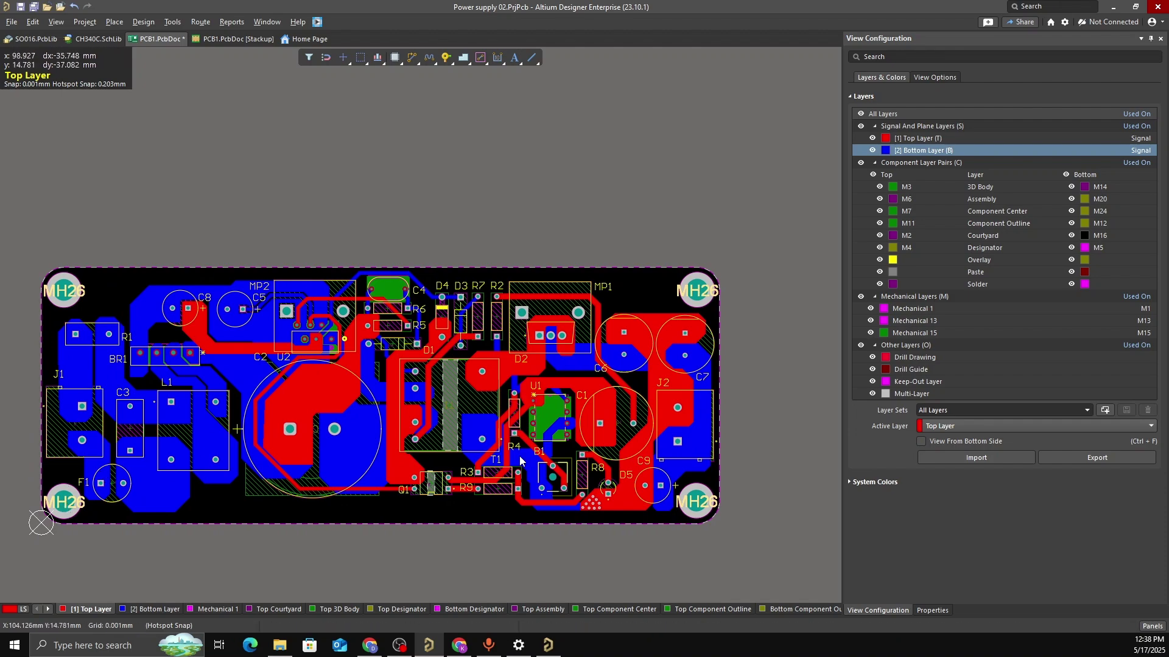
scroll(684, 499, "up", 2, "ctrl")
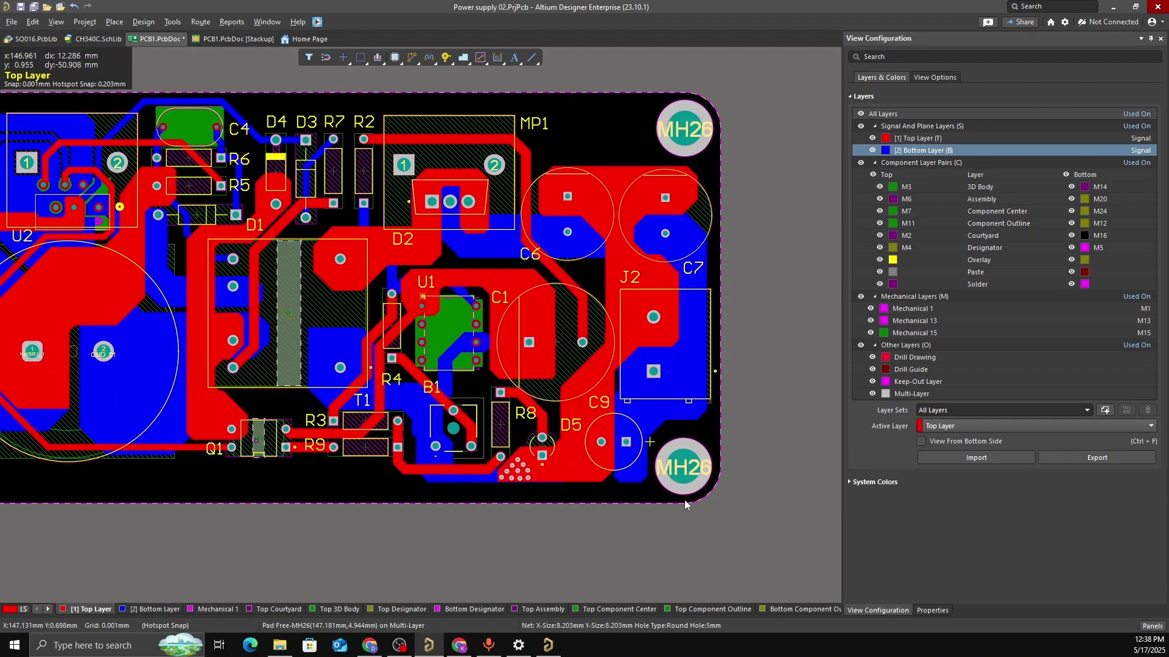
scroll(684, 499, "up", 2, "ctrl")
scroll(750, 211, "up", 5)
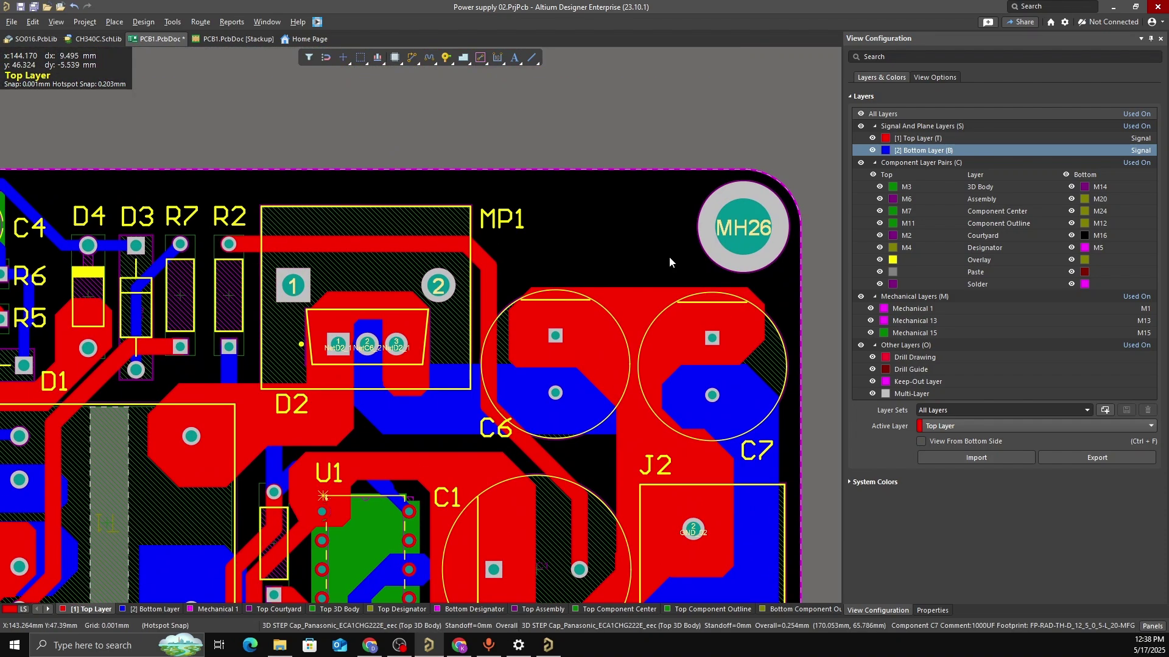
scroll(561, 278, "down", 1, "ctrl")
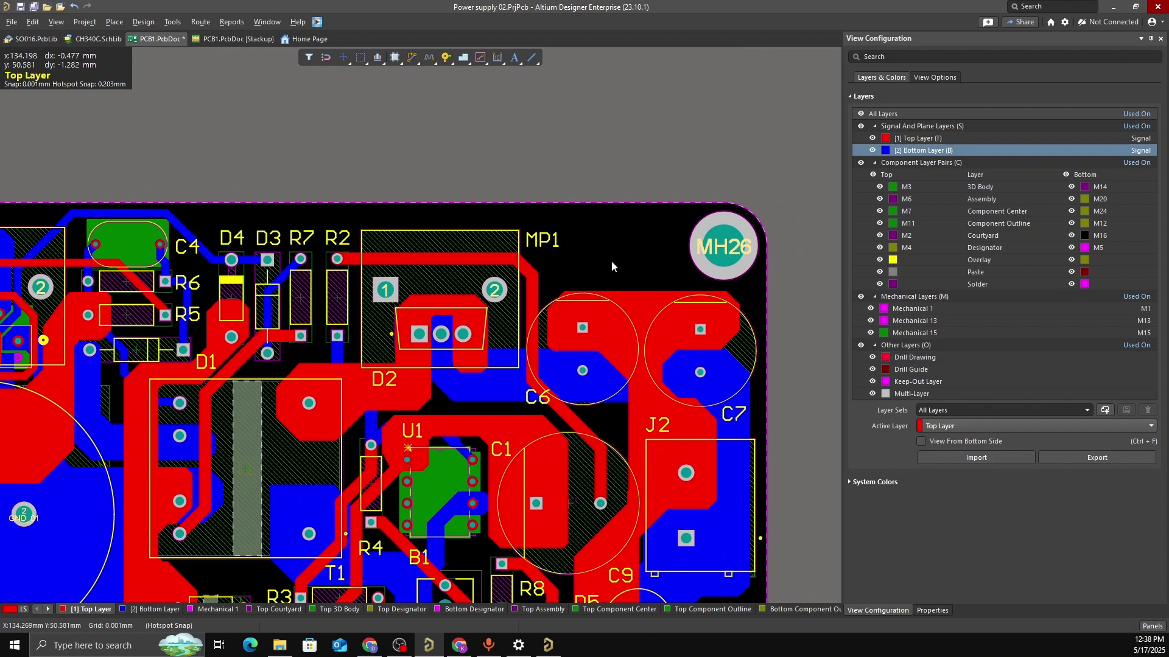
Examine the upper half of the board from MP1 across C4, C8 and R1, and back to C6 and C7
right_click_drag(90, 333, 353, 300)
mouse_move(86, 295)
right_mouse_down()
mouse_move(222, 300)
mouse_move(254, 319)
mouse_move(233, 323)
mouse_move(250, 322)
right_mouse_up()
right_click_drag(122, 238, 138, 228)
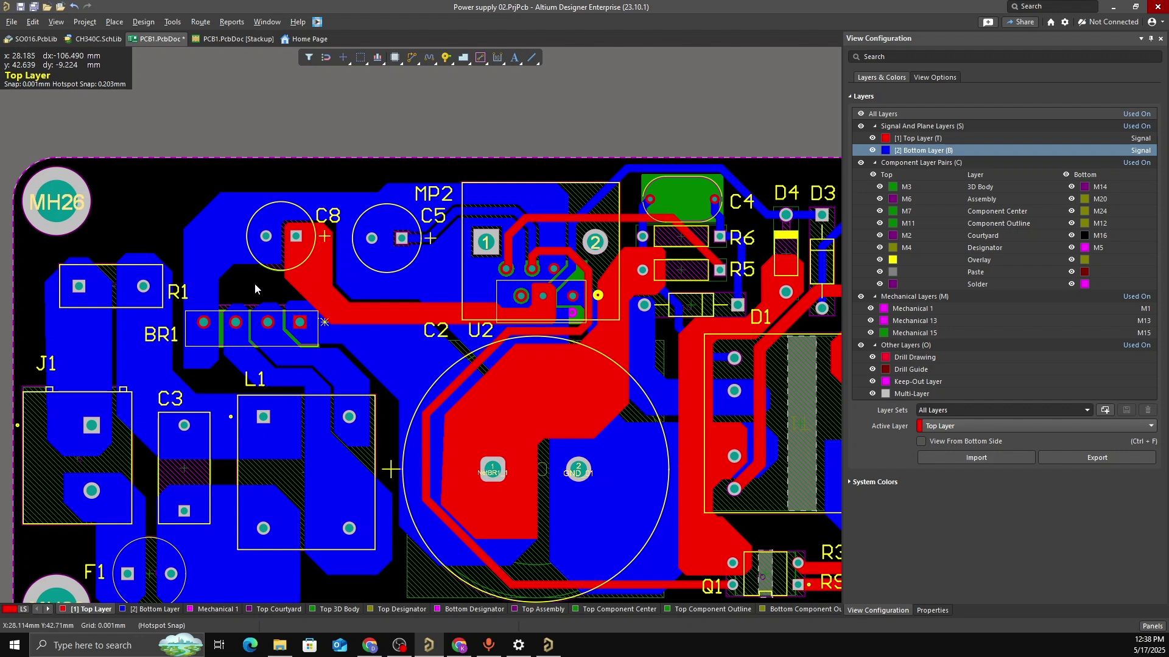
right_click_drag(255, 284, 265, 262)
right_click_drag(785, 299, 617, 297)
right_click_drag(762, 278, 595, 273)
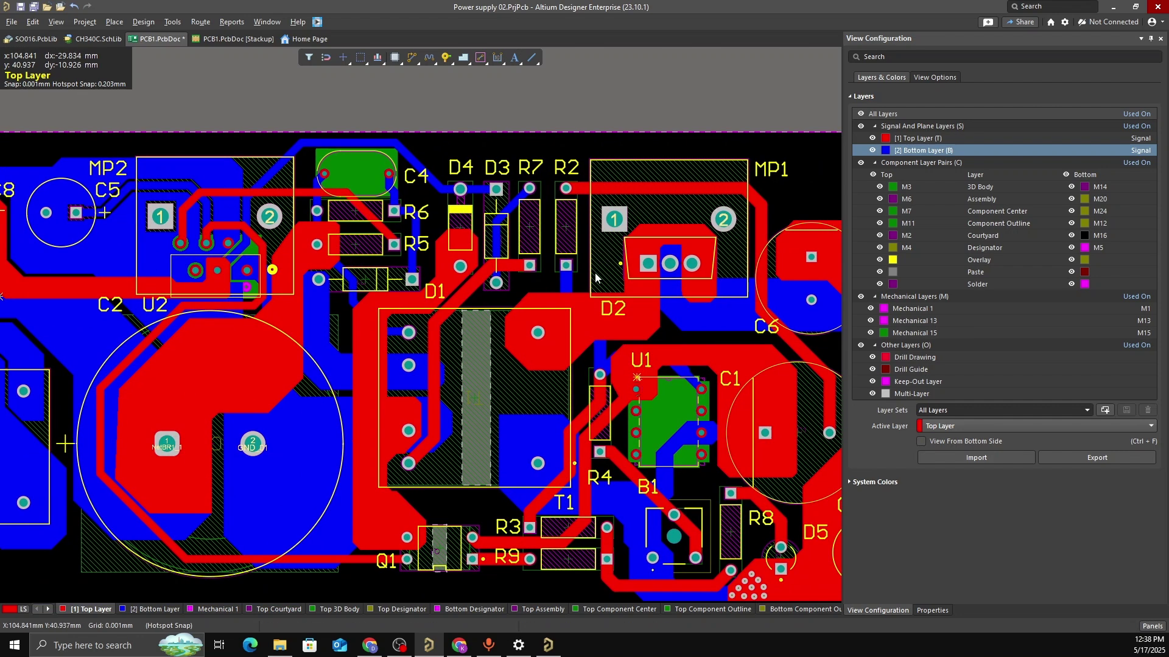
right_click_drag(775, 246, 583, 282)
right_click_drag(675, 328, 656, 283)
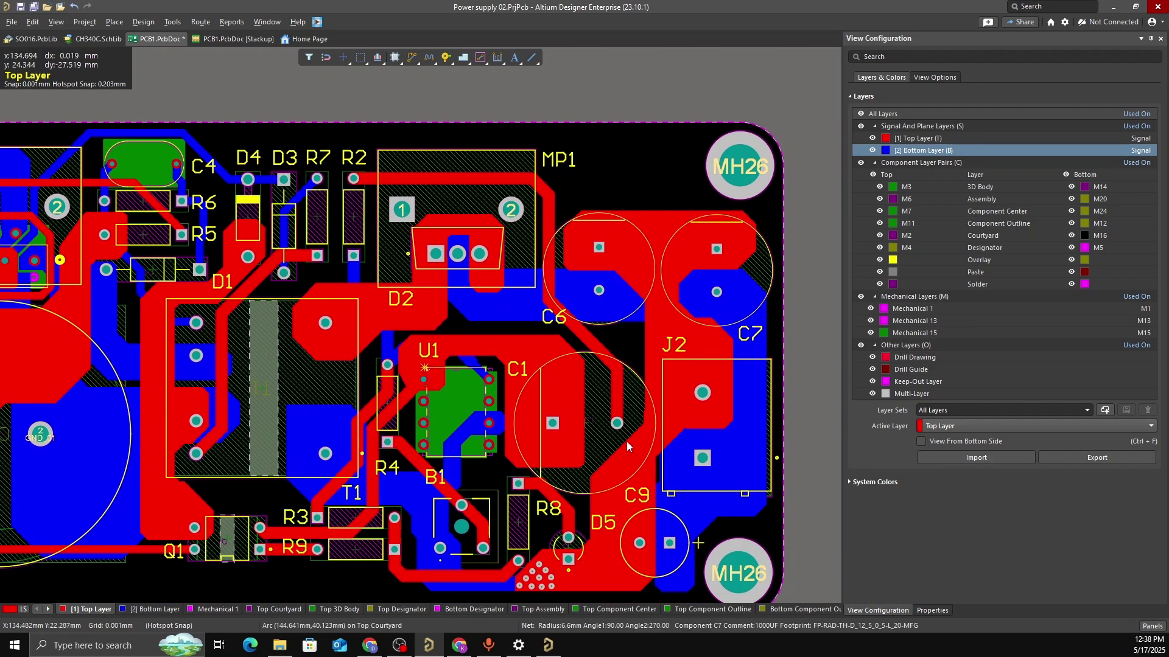
Examine the lower half of the board from C9 past Q1 to J1 and F1, and the routing back towards MP1
right_click_drag(610, 493, 629, 415)
right_click_drag(350, 517, 391, 486)
right_click_drag(235, 389, 324, 360)
right_click_drag(205, 411, 241, 406)
right_click_drag(143, 348, 189, 397)
right_click_drag(104, 371, 148, 388)
right_click_drag(45, 387, 198, 411)
right_click_drag(113, 426, 198, 415)
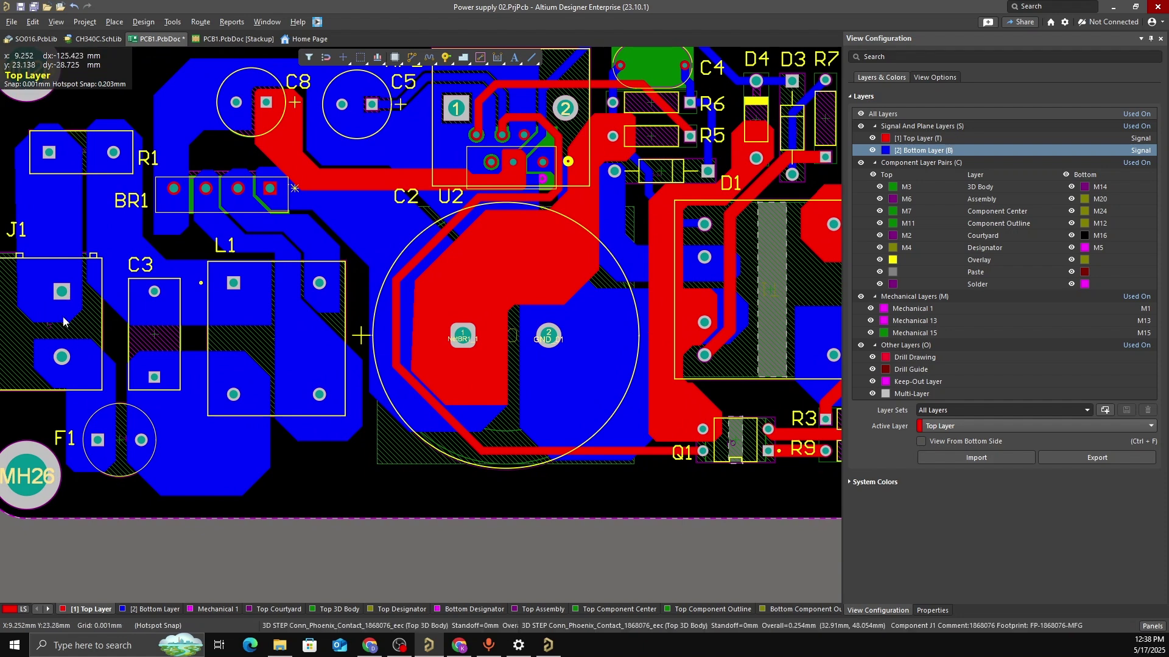
right_click_drag(64, 321, 105, 343)
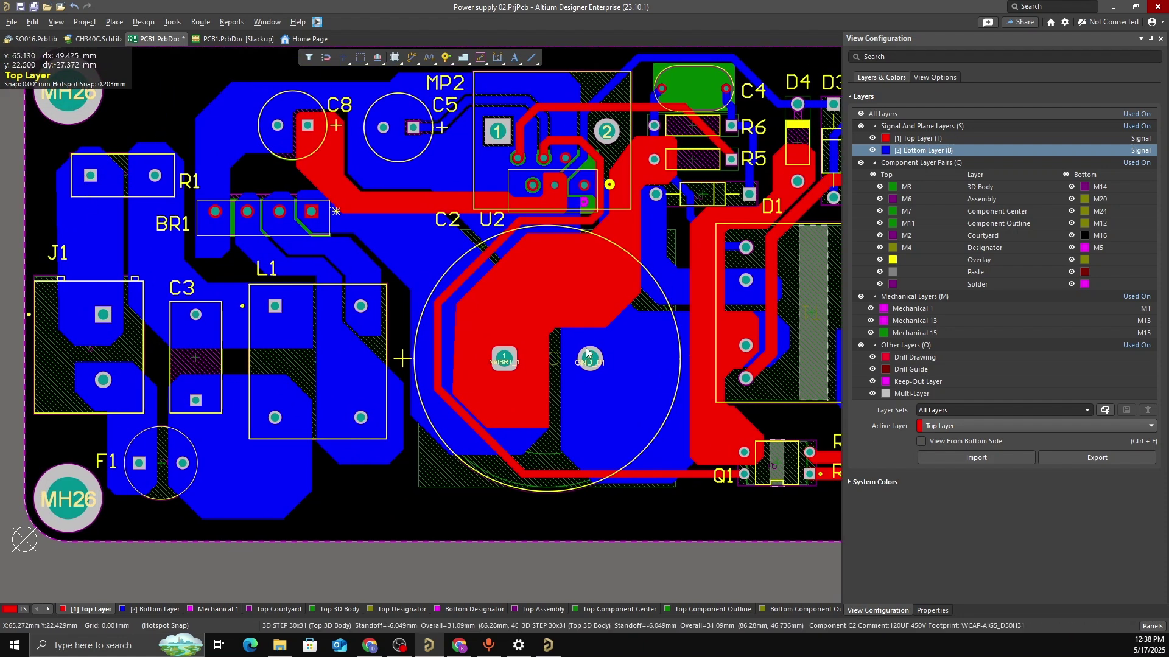
right_click_drag(585, 348, 507, 353)
right_click_drag(625, 373, 529, 377)
scroll(769, 342, "down", 2, "ctrl")
right_click_drag(768, 343, 698, 349)
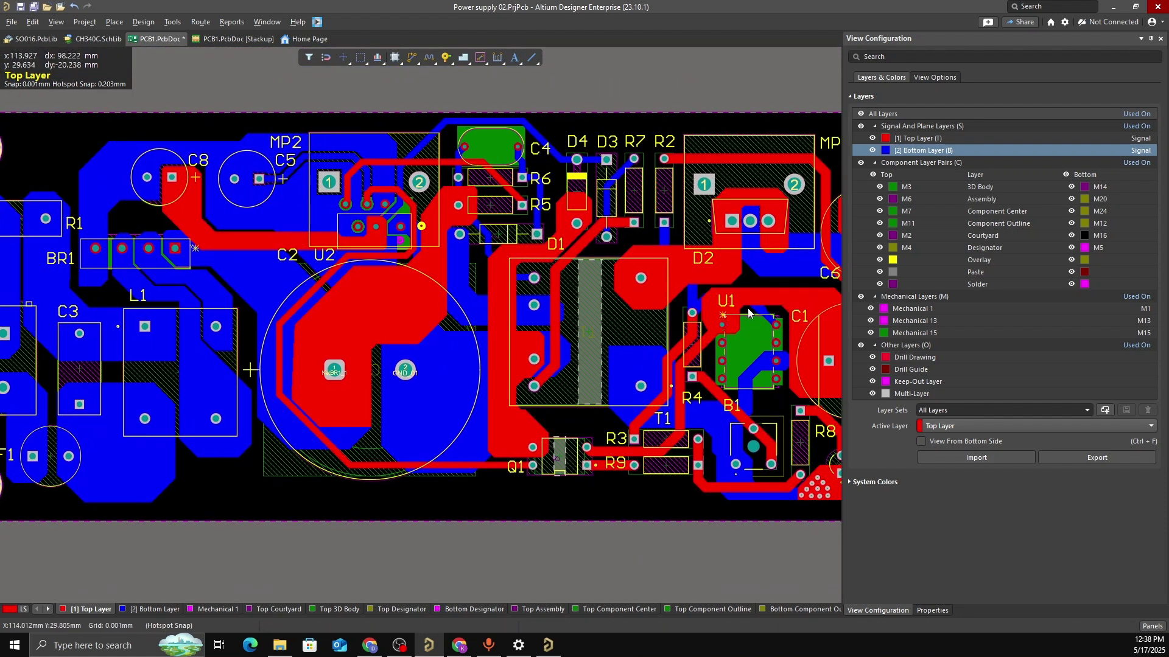
right_click_drag(782, 298, 690, 330)
right_click_drag(788, 256, 709, 269)
Place eight vias spaced around the pad ring of the MH26 mounting hole at the board corner near C7
scroll(724, 267, "up", 3, "ctrl")
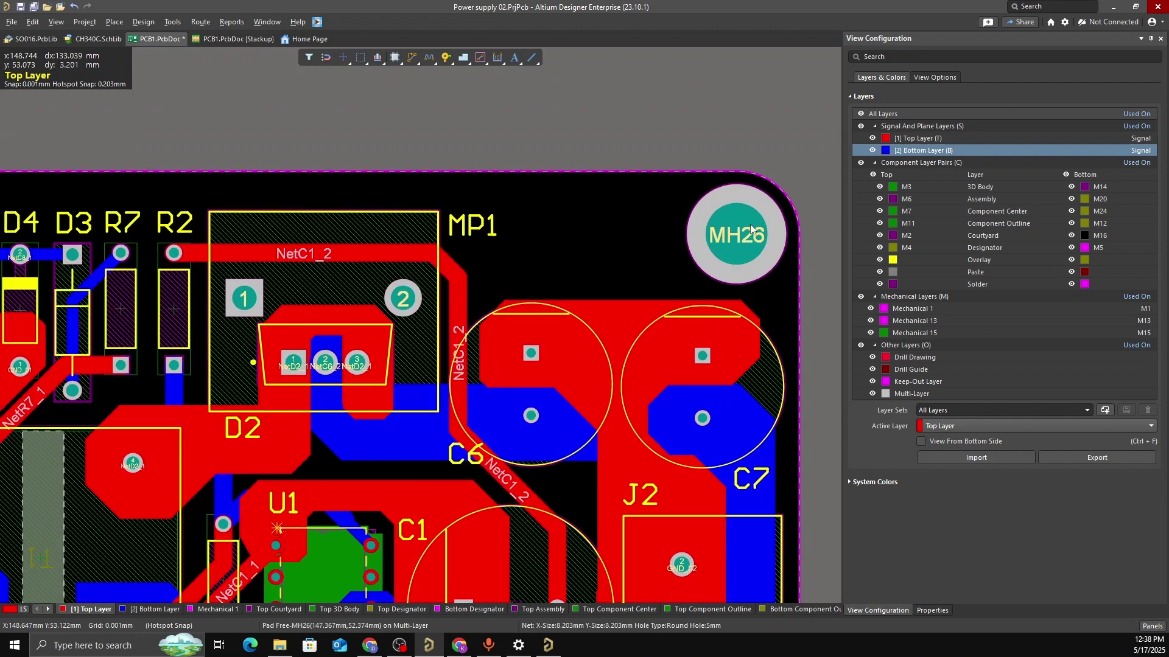
right_click_drag(826, 252, 794, 269)
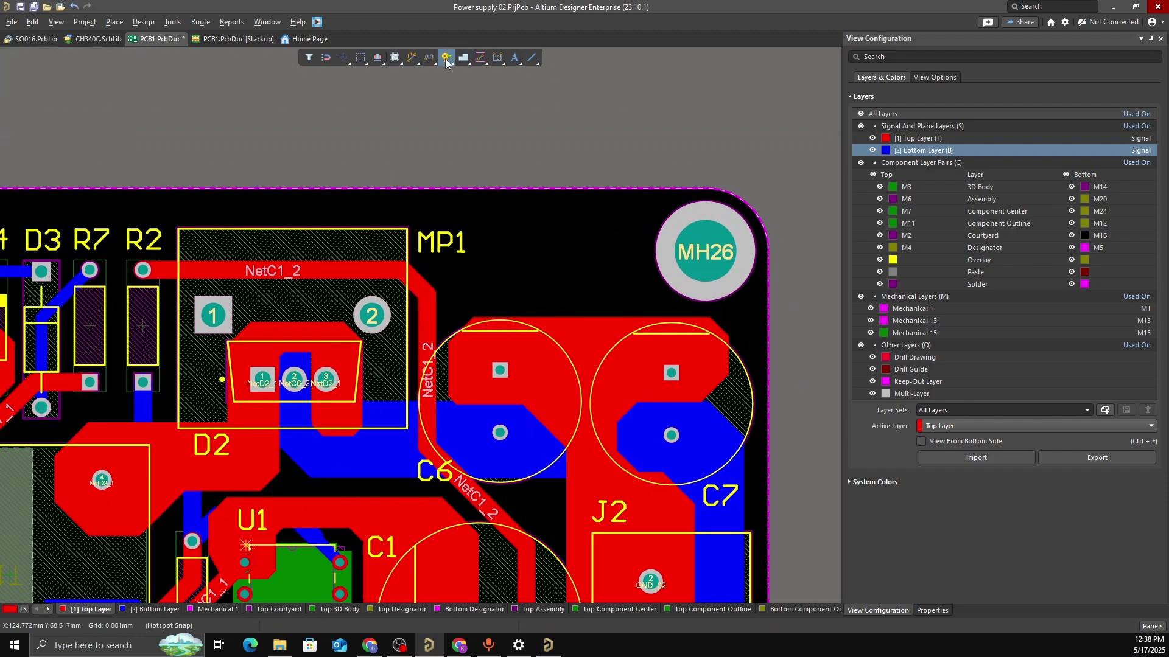
scroll(701, 216, "up", 5, "ctrl")
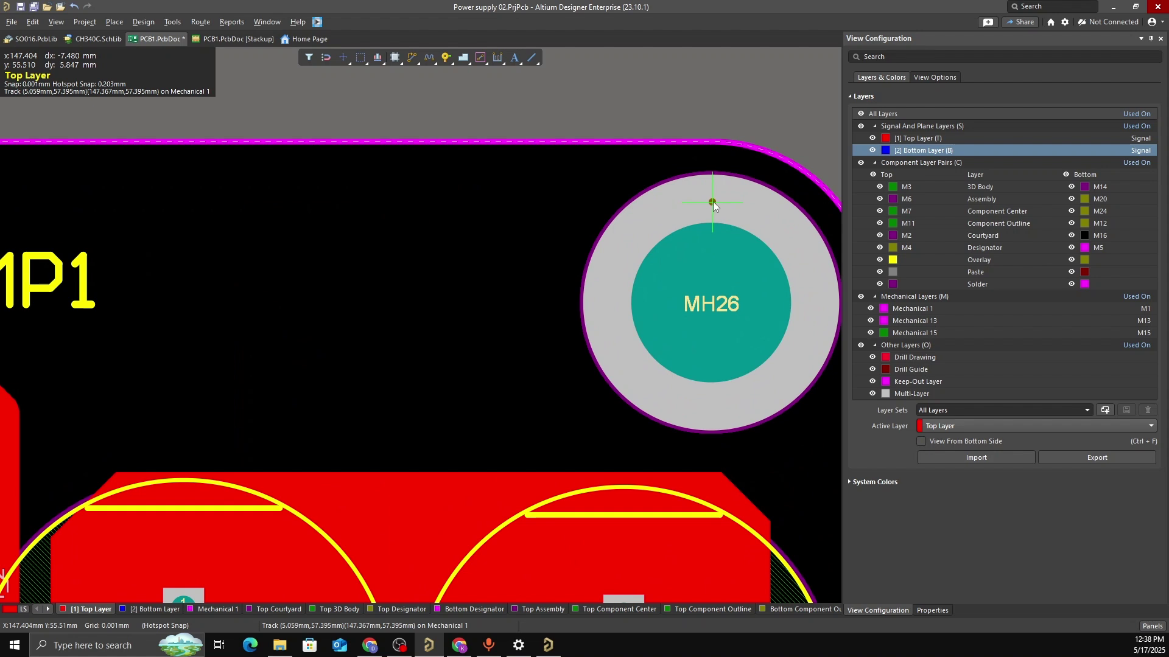
left_click(714, 201)
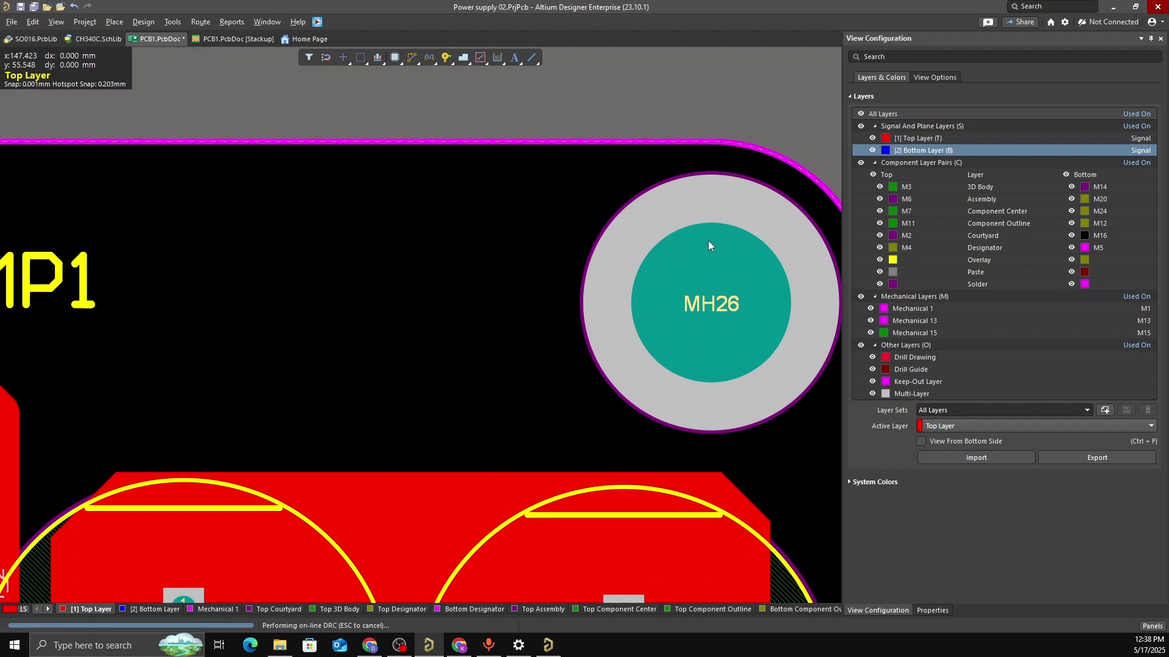
left_click(707, 410)
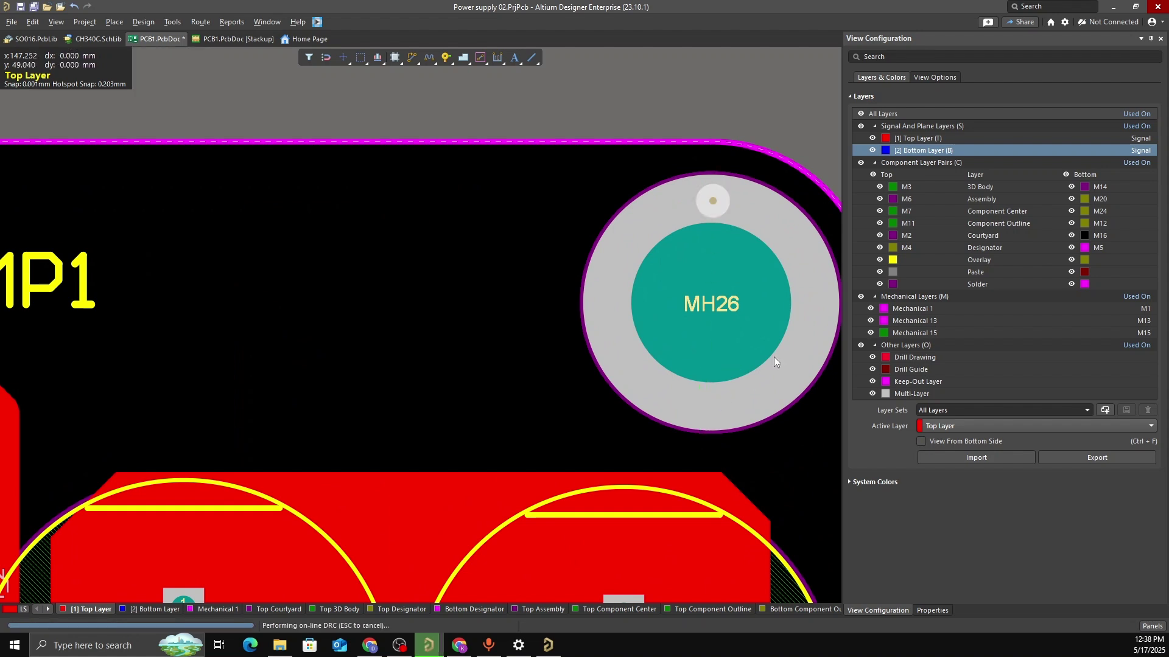
left_click(816, 310)
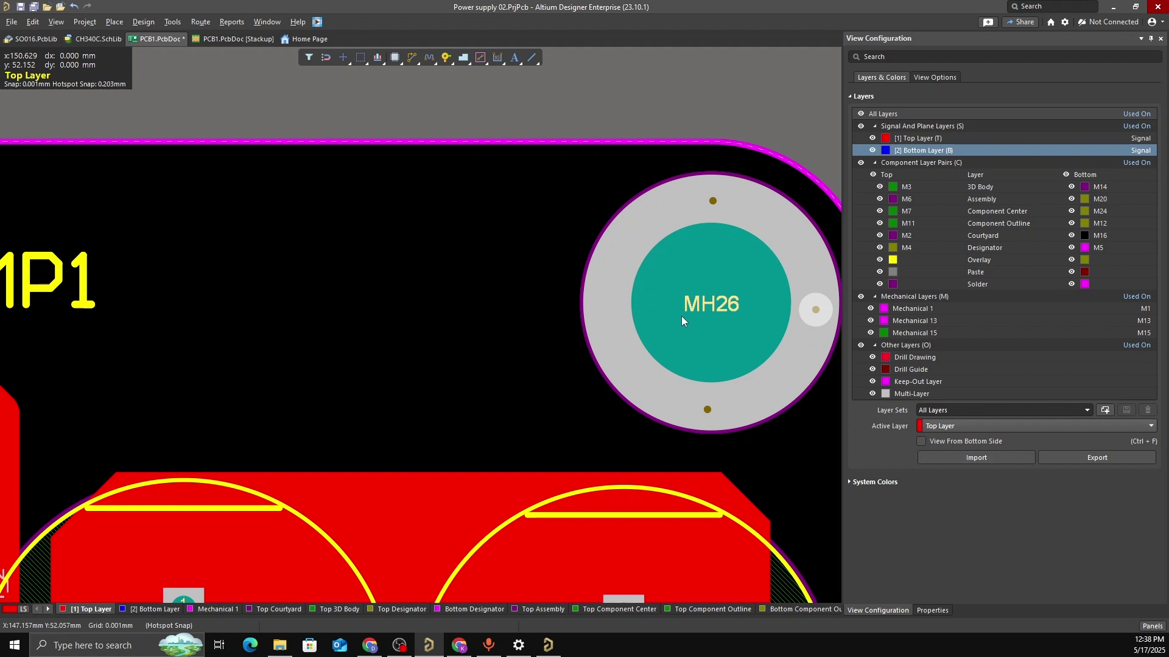
left_click(600, 304)
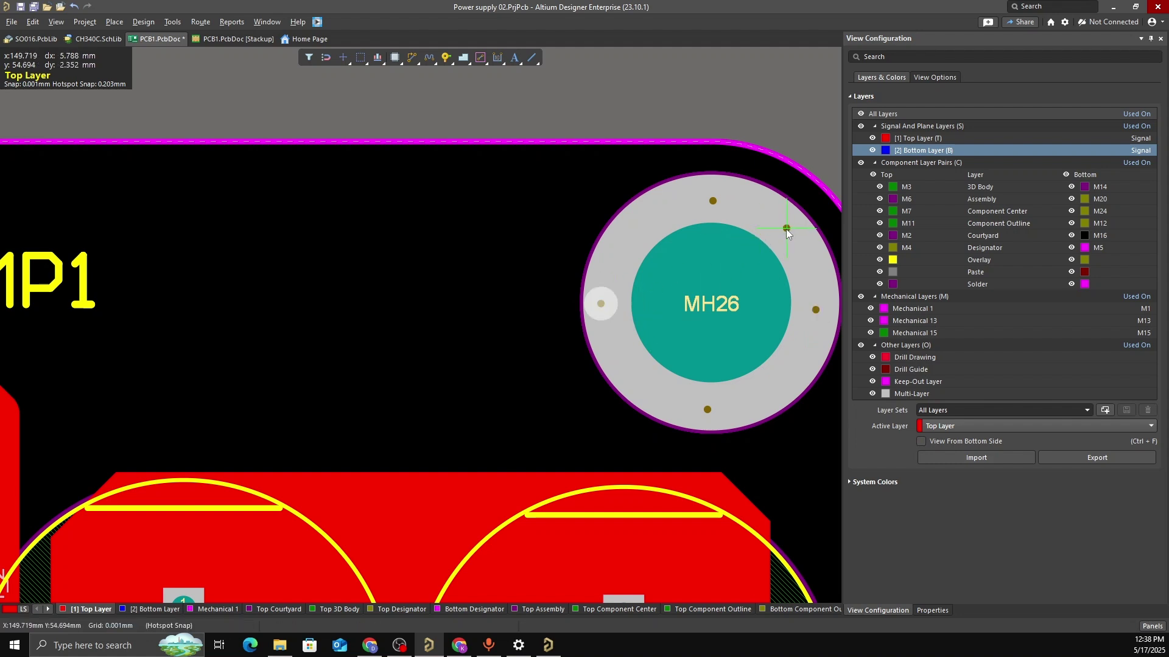
left_click(787, 229)
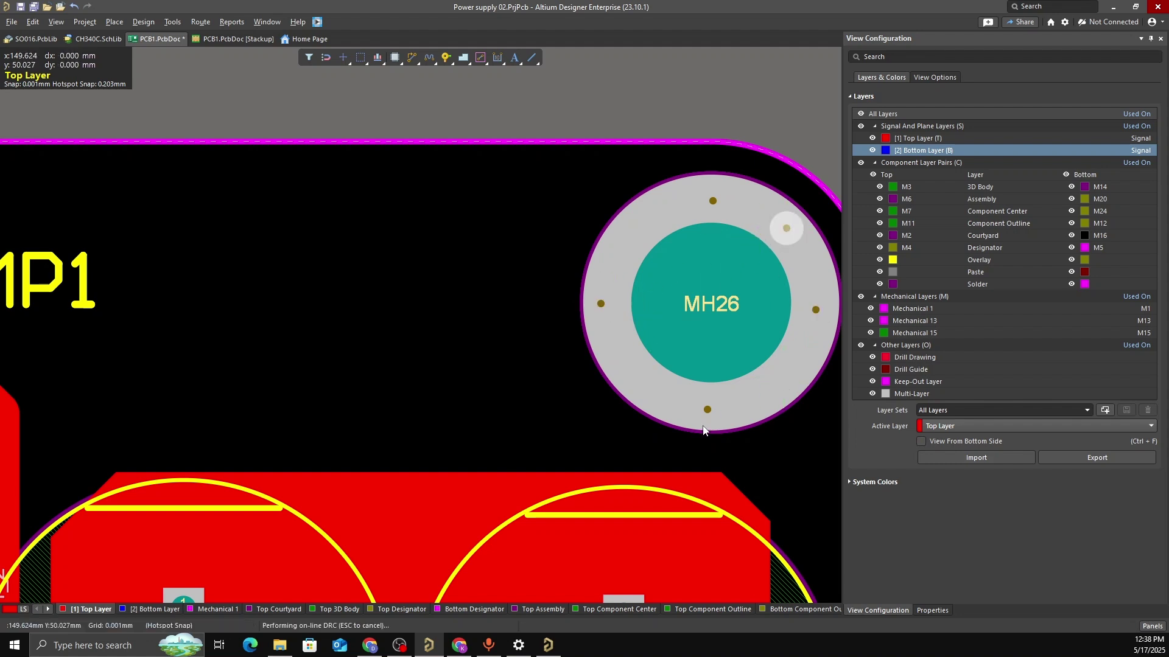
left_click(783, 379)
left_click(634, 375)
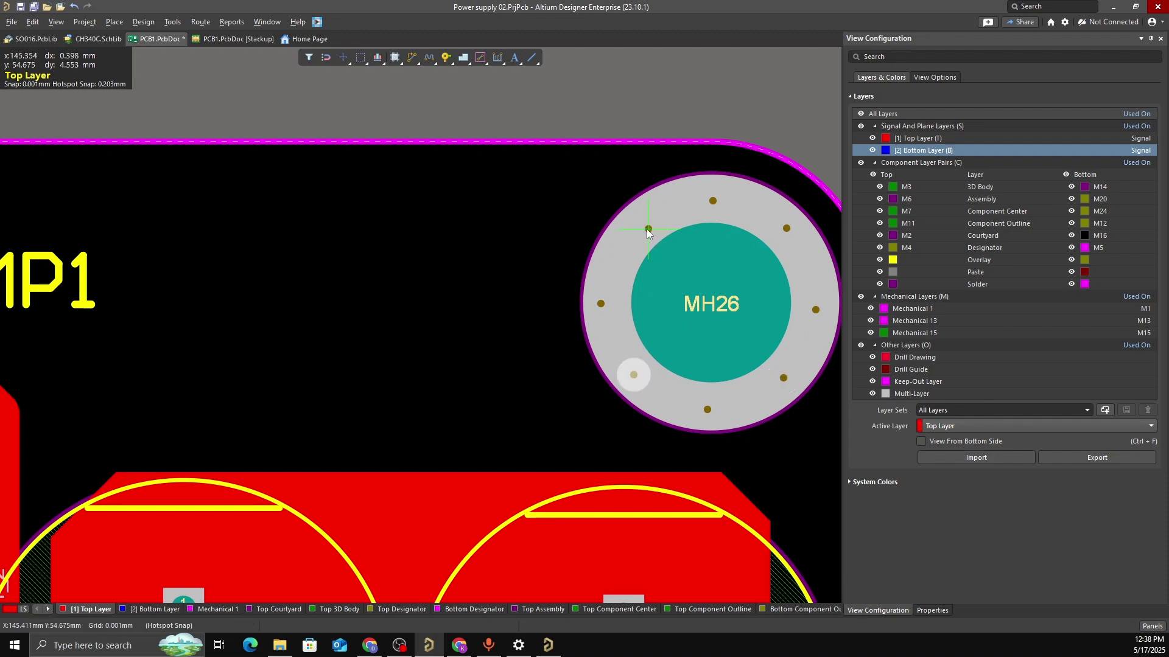
left_click(639, 227)
Place eight vias spaced around the pad ring of the MH26 mounting hole at the board corner near C9
scroll(700, 434, "down", 1, "ctrl")
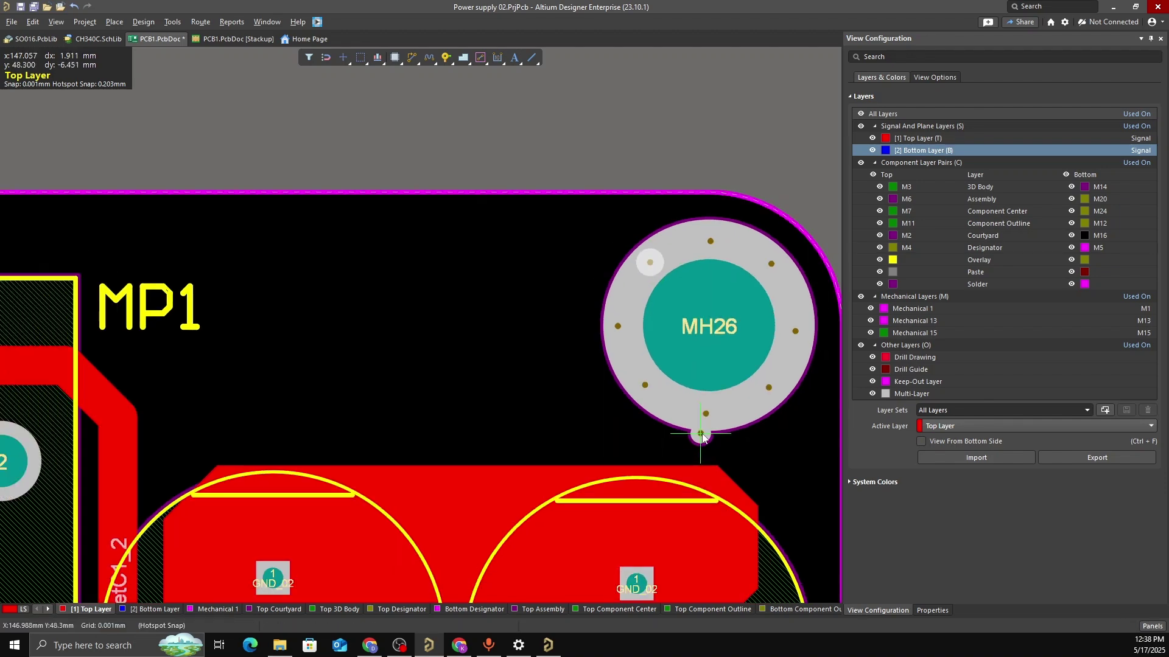
scroll(726, 471, "down", 2, "ctrl")
scroll(619, 399, "down", 8)
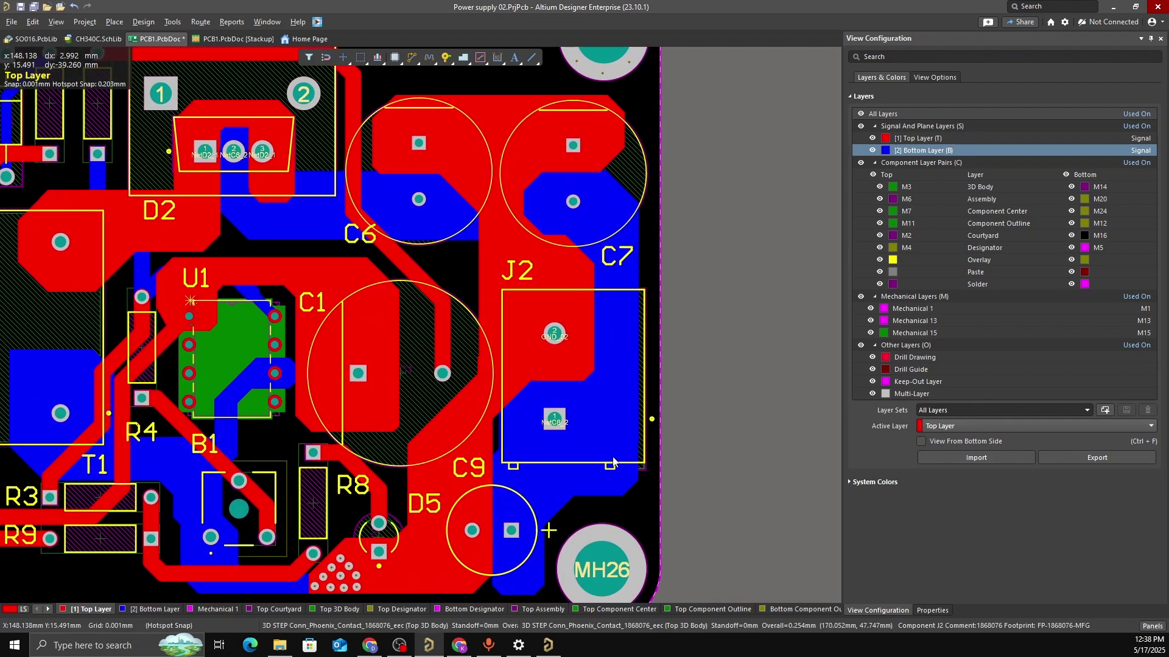
scroll(558, 316, "up", 2, "ctrl")
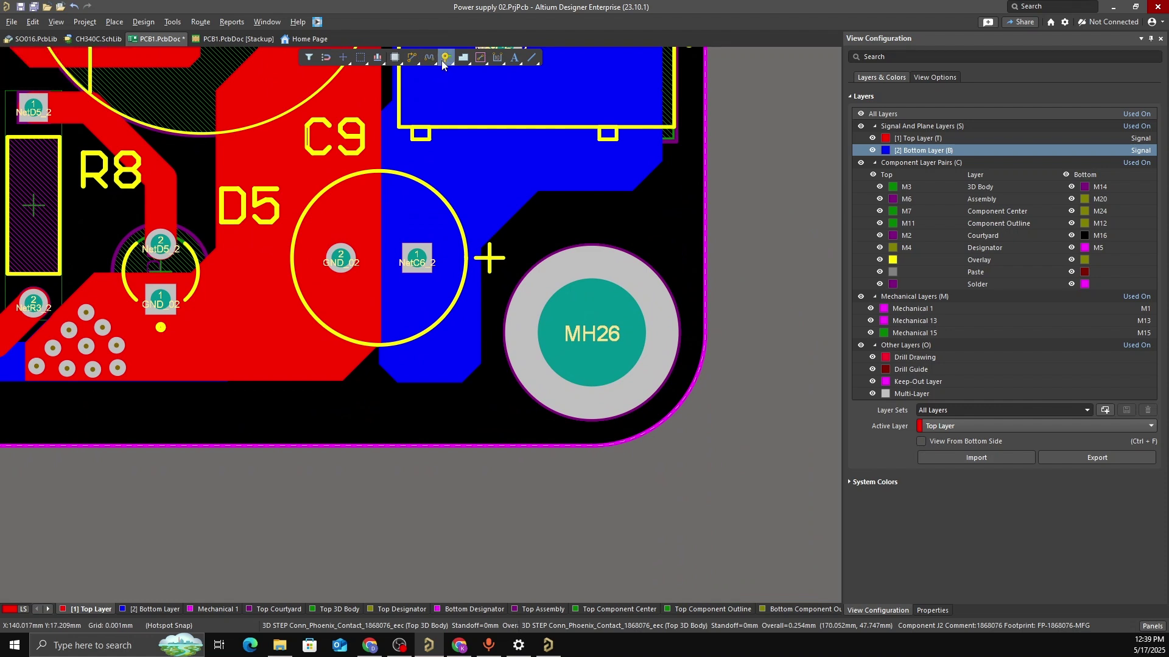
left_click(594, 265)
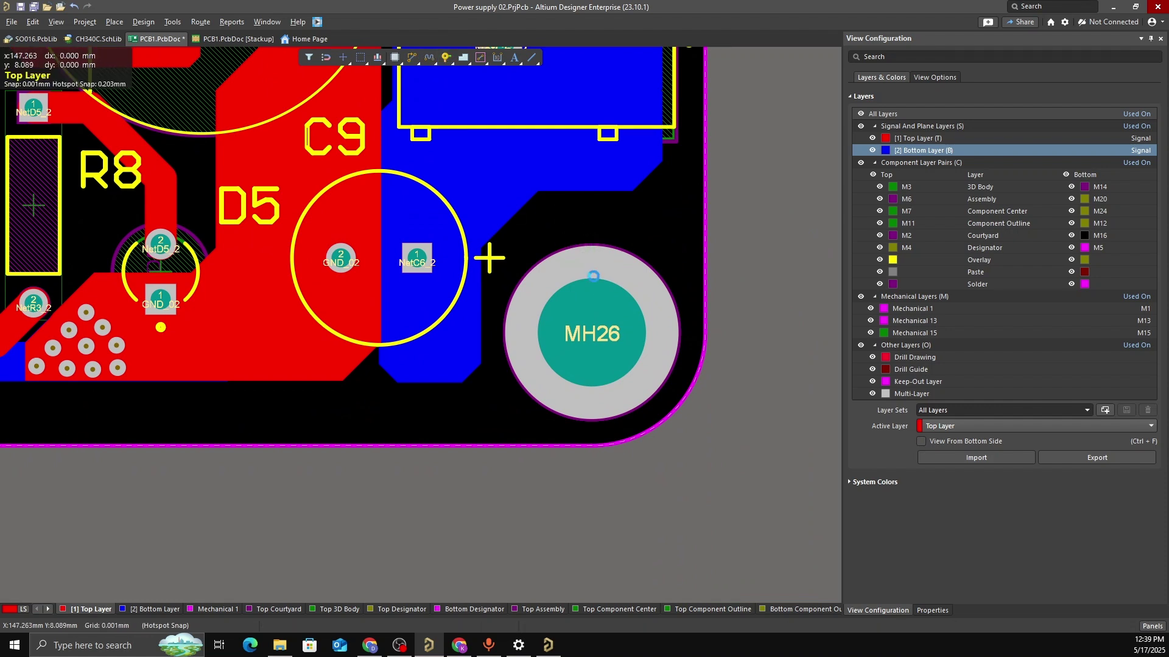
left_click(590, 401)
right_click(658, 356)
left_click(661, 337)
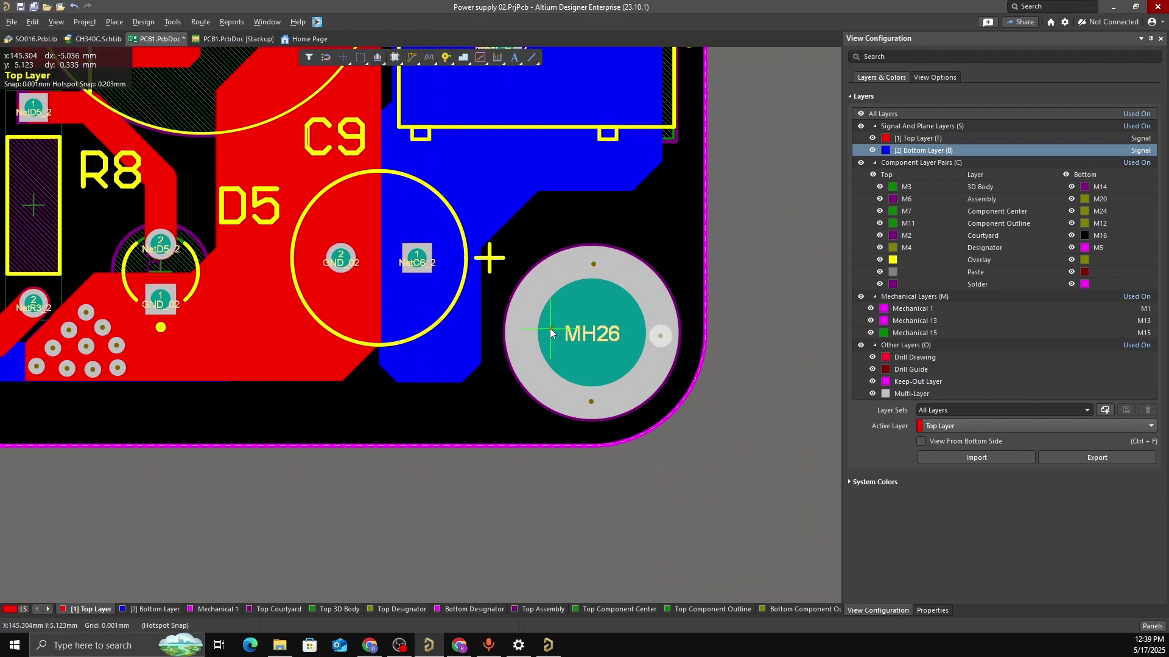
left_click(519, 335)
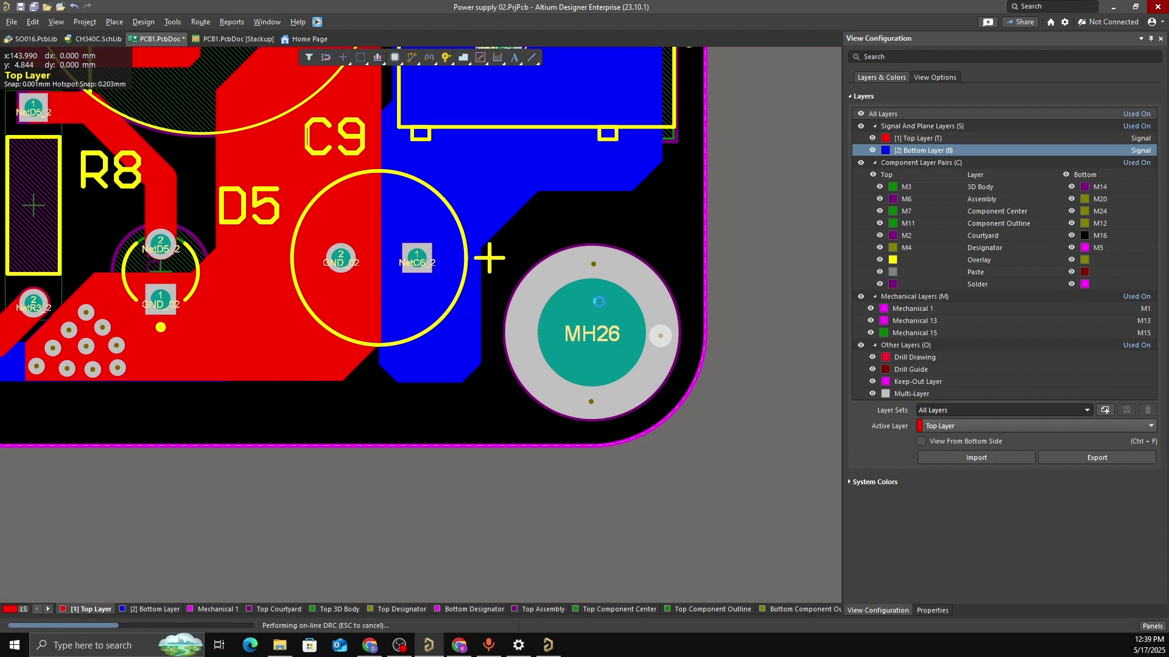
left_click(642, 286)
left_click(541, 283)
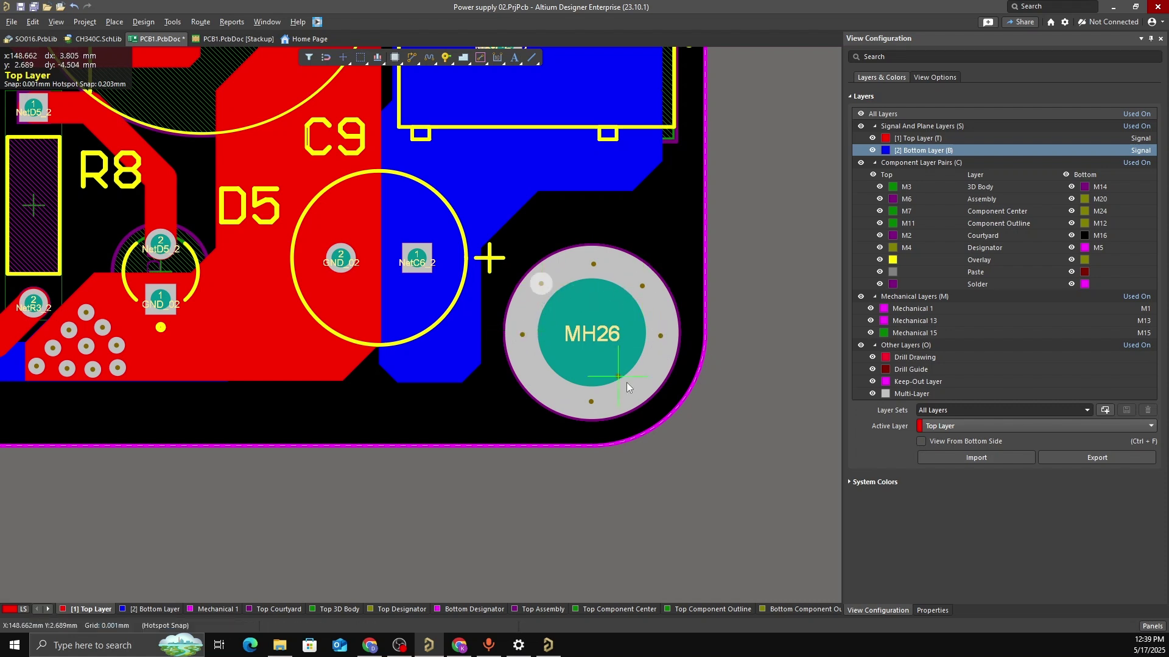
left_click(643, 383)
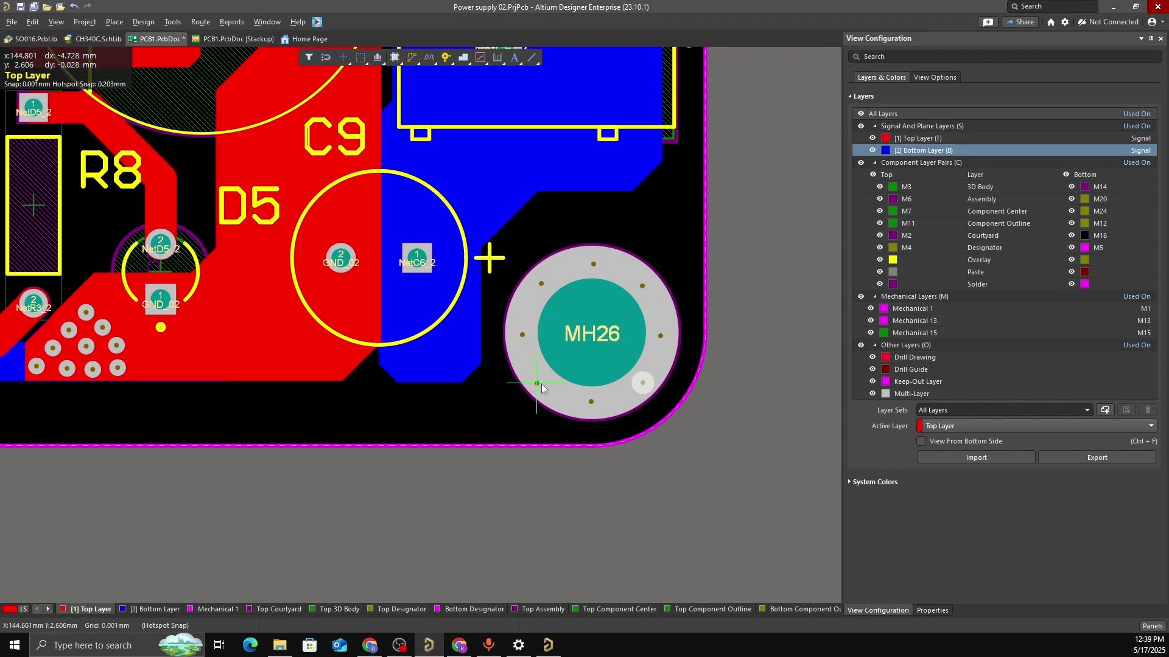
scroll(545, 384, "down", 5, "ctrl")
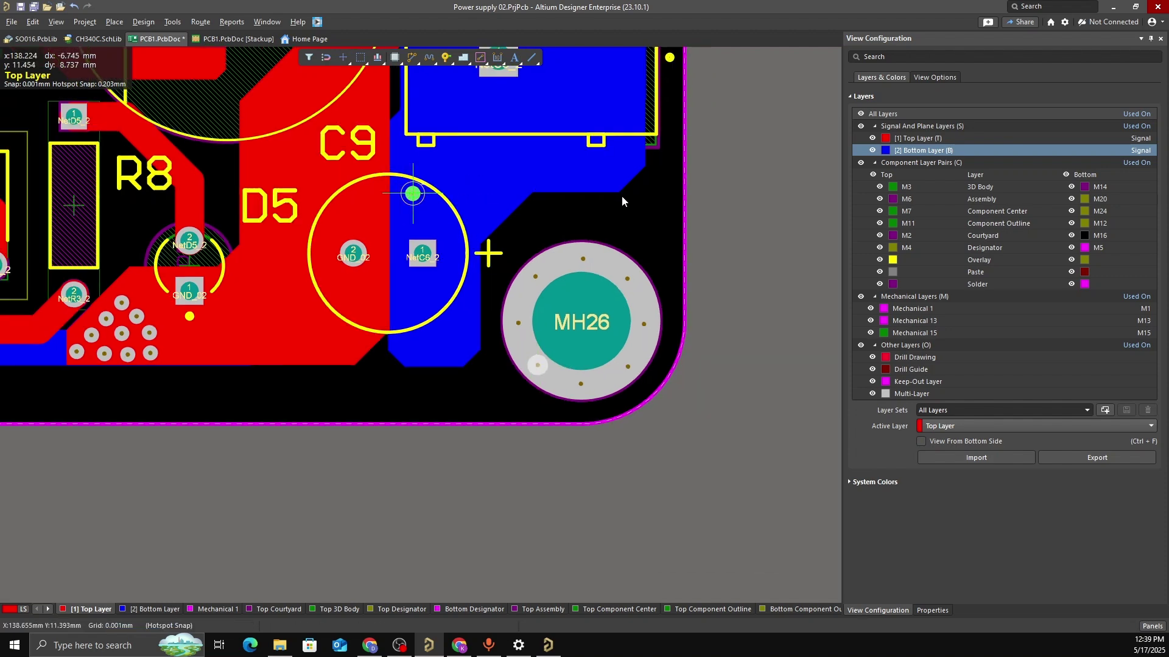
Place eight vias spaced around the pad ring of the MH26 mounting hole at the board corner near R1
scroll(484, 239, "down", 2, "ctrl")
scroll(351, 141, "up", 8, "ctrl")
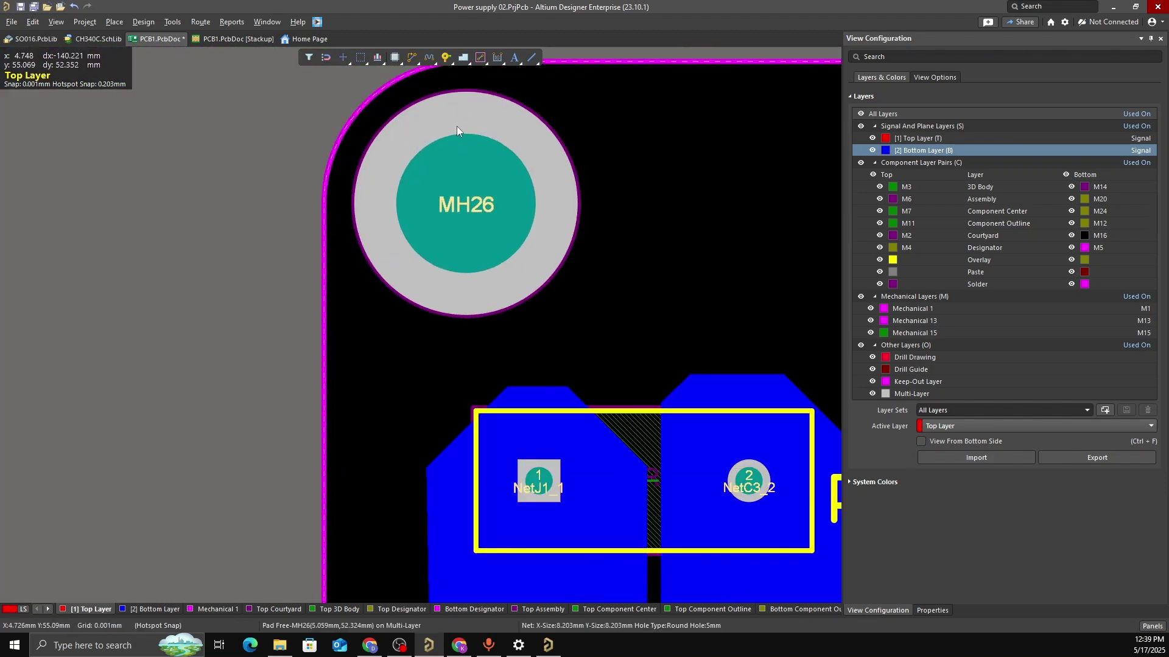
left_click(447, 57)
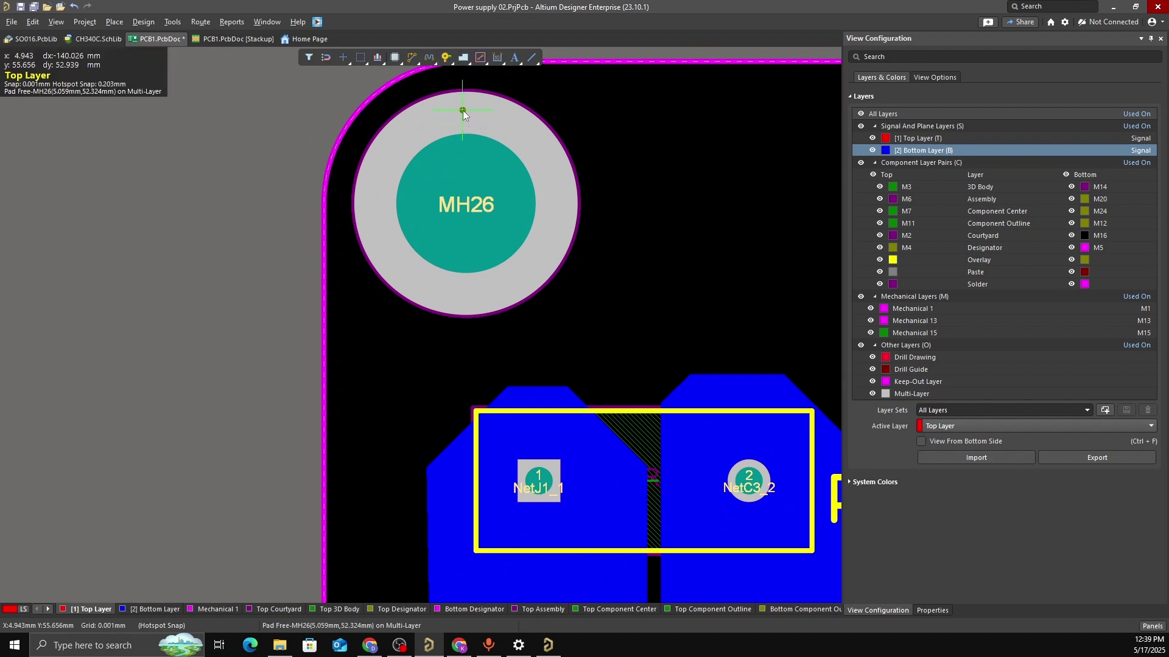
left_click(463, 111)
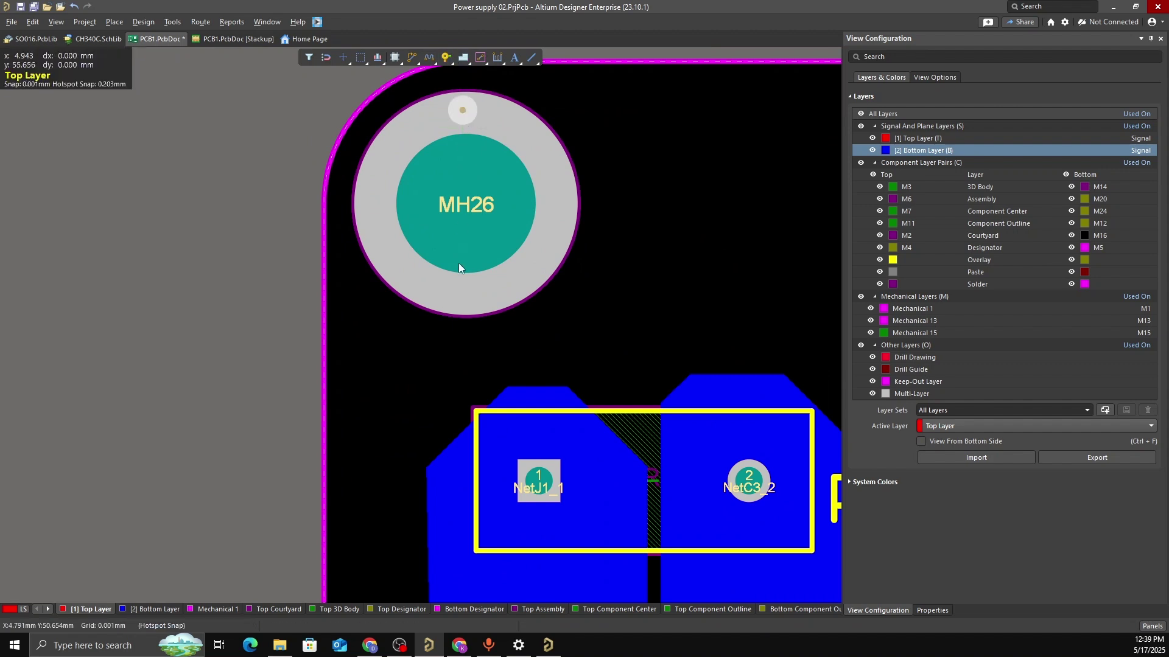
left_click(464, 297)
left_click(558, 210)
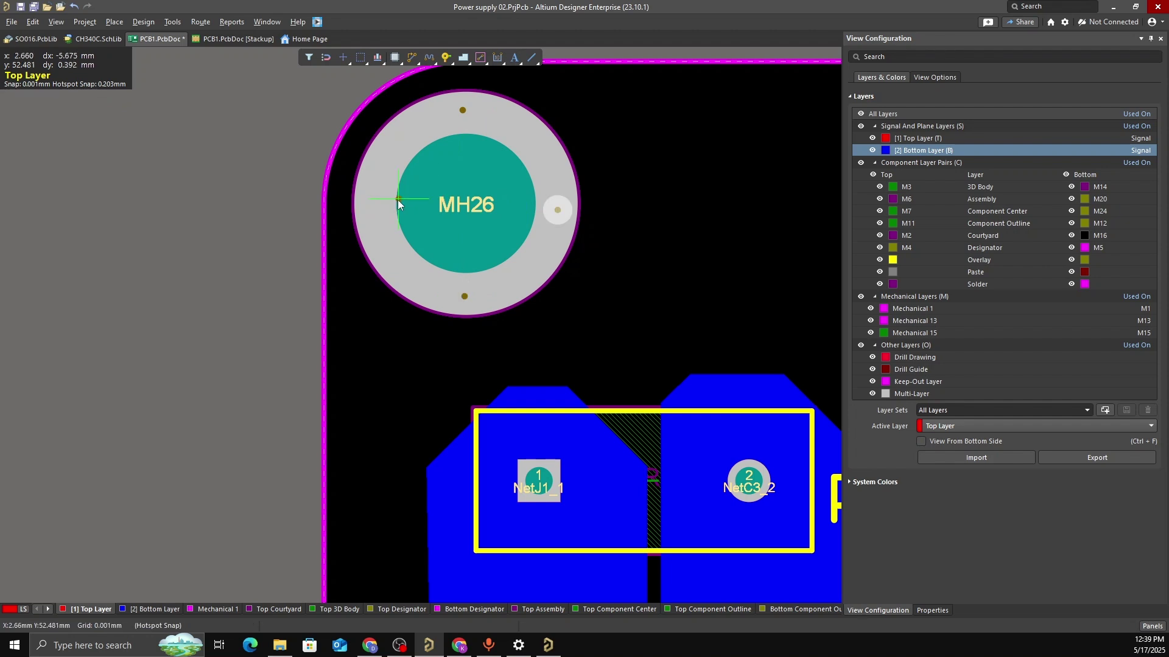
left_click(372, 202)
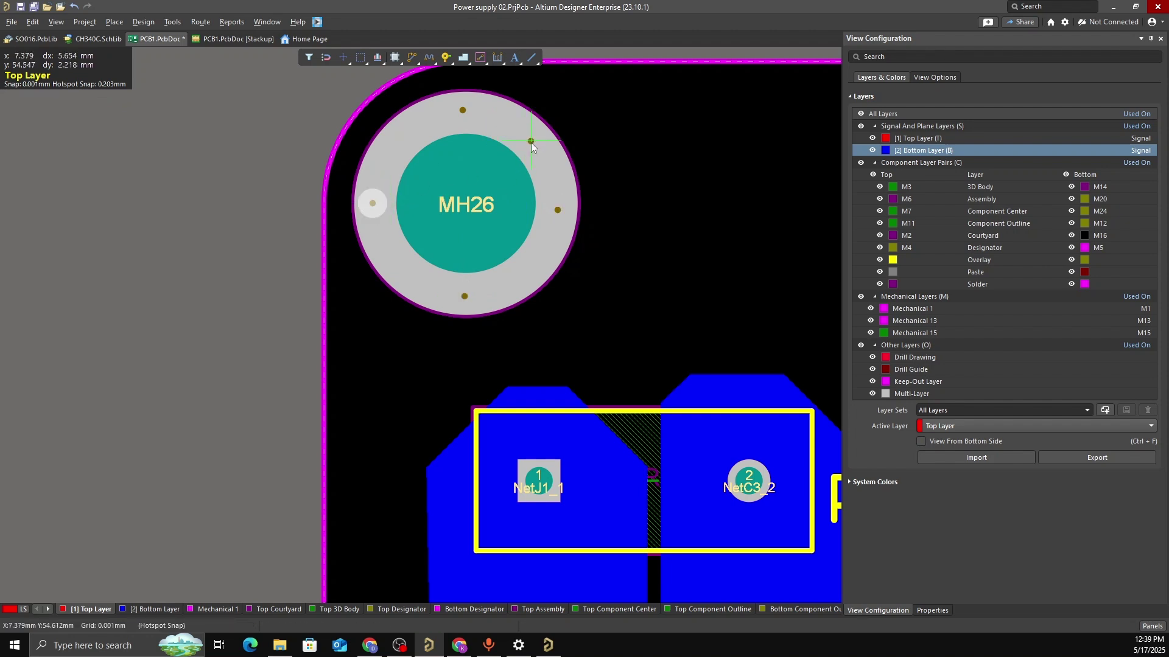
left_click(532, 143)
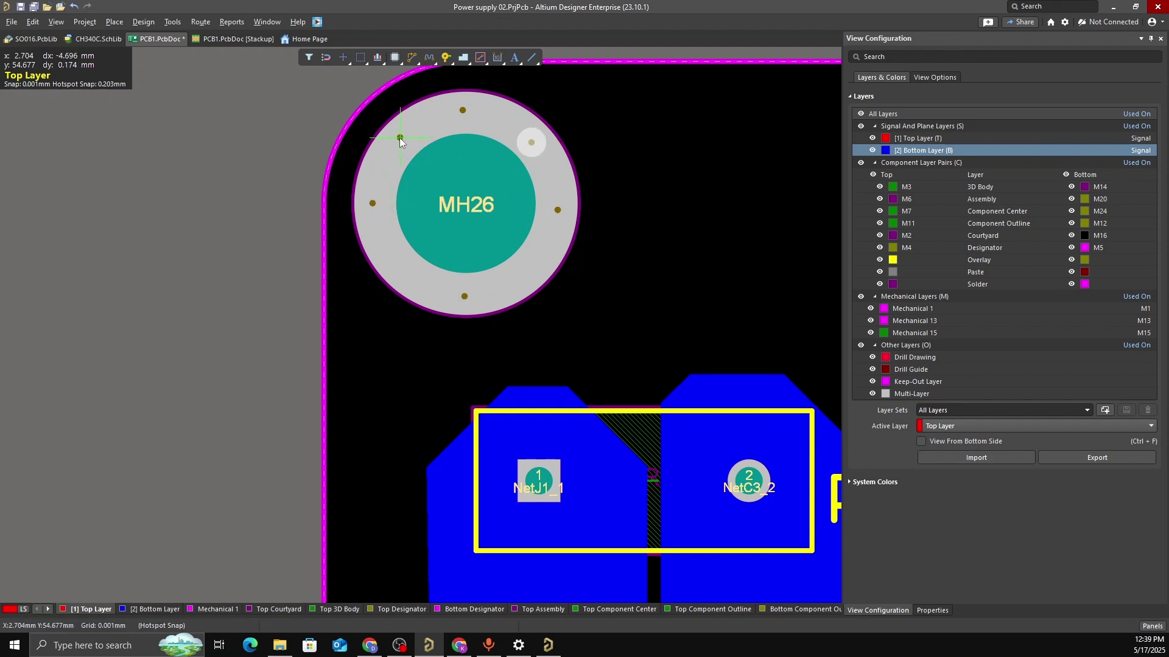
left_click(400, 141)
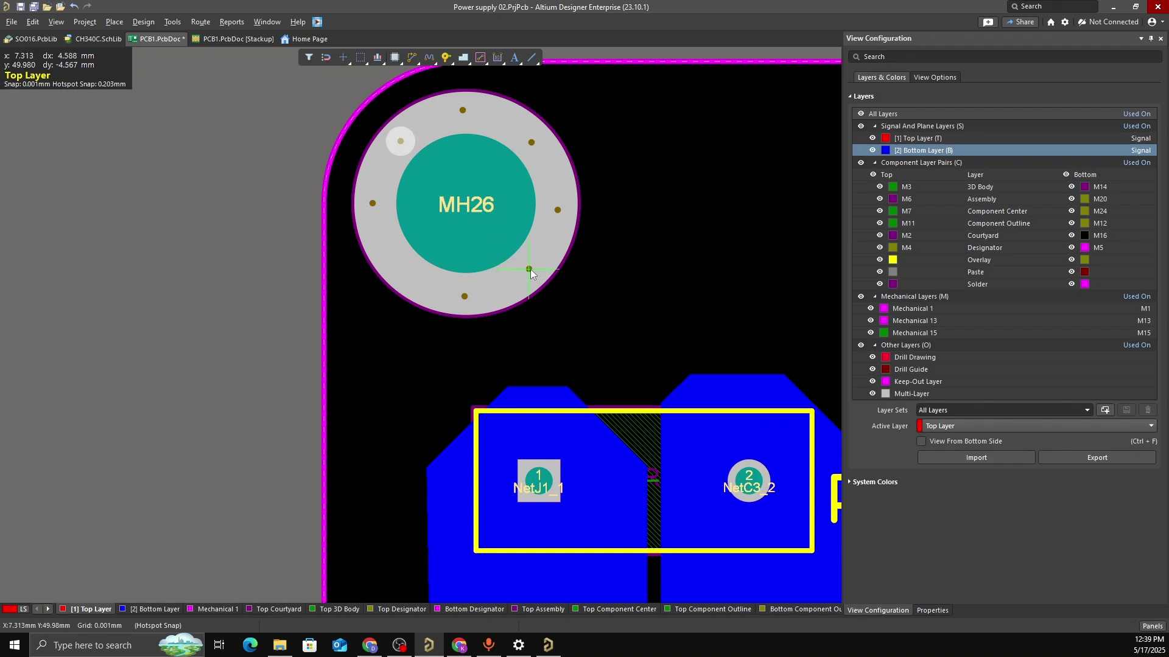
left_click(531, 272)
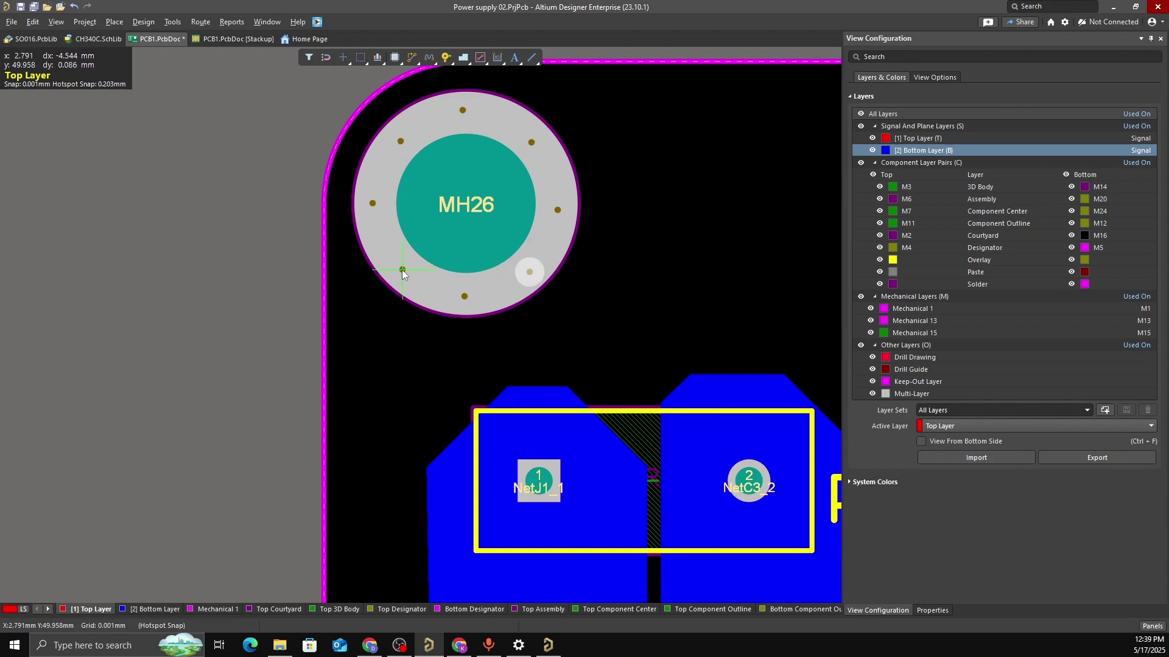
left_click(399, 269)
Place eight vias spaced around the pad ring of the MH26 mounting hole at the board corner near F1
scroll(451, 314, "down", 3, "ctrl")
scroll(441, 352, "down", 5)
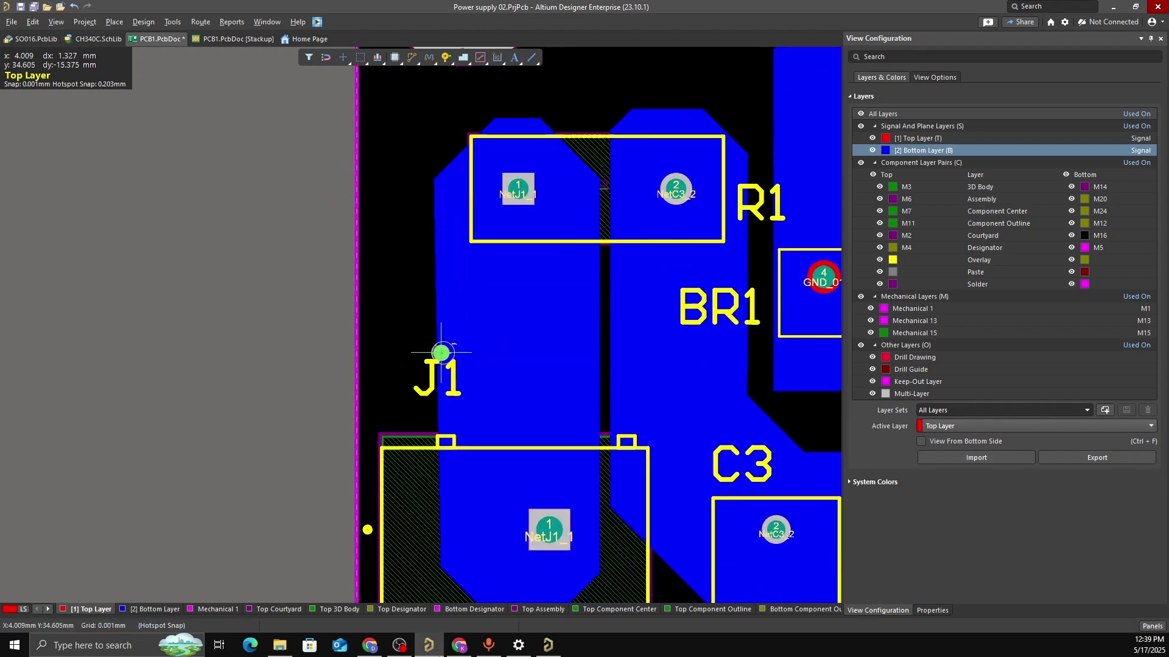
scroll(442, 352, "down", 6)
scroll(458, 415, "up", 3, "ctrl")
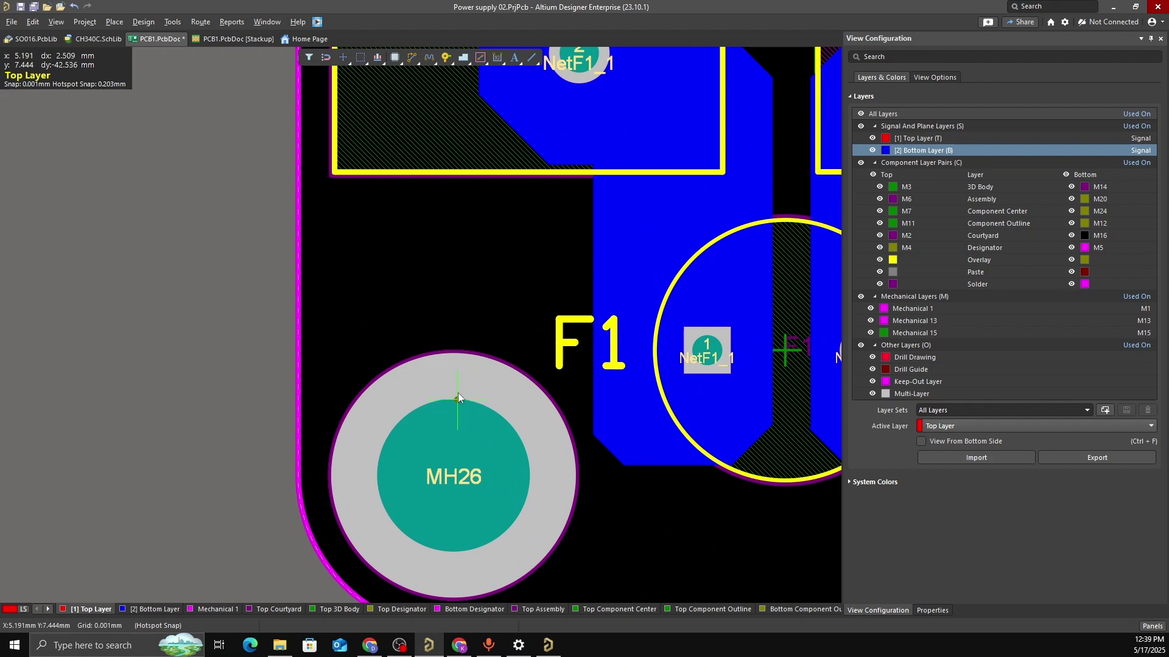
left_click(452, 575)
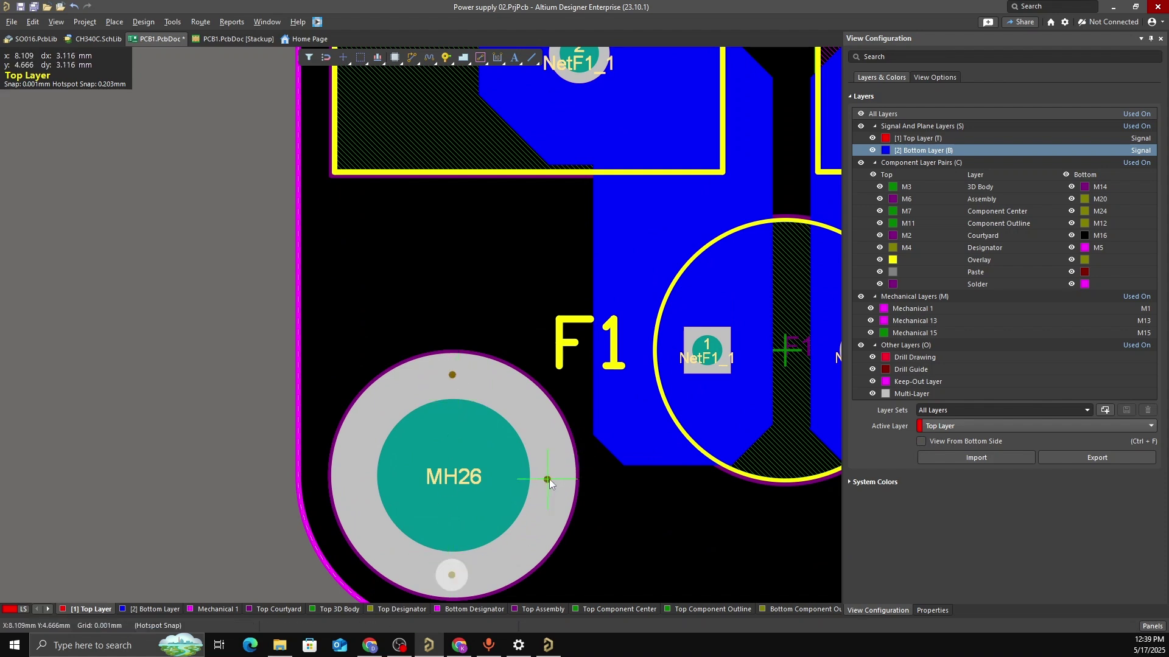
left_click(557, 475)
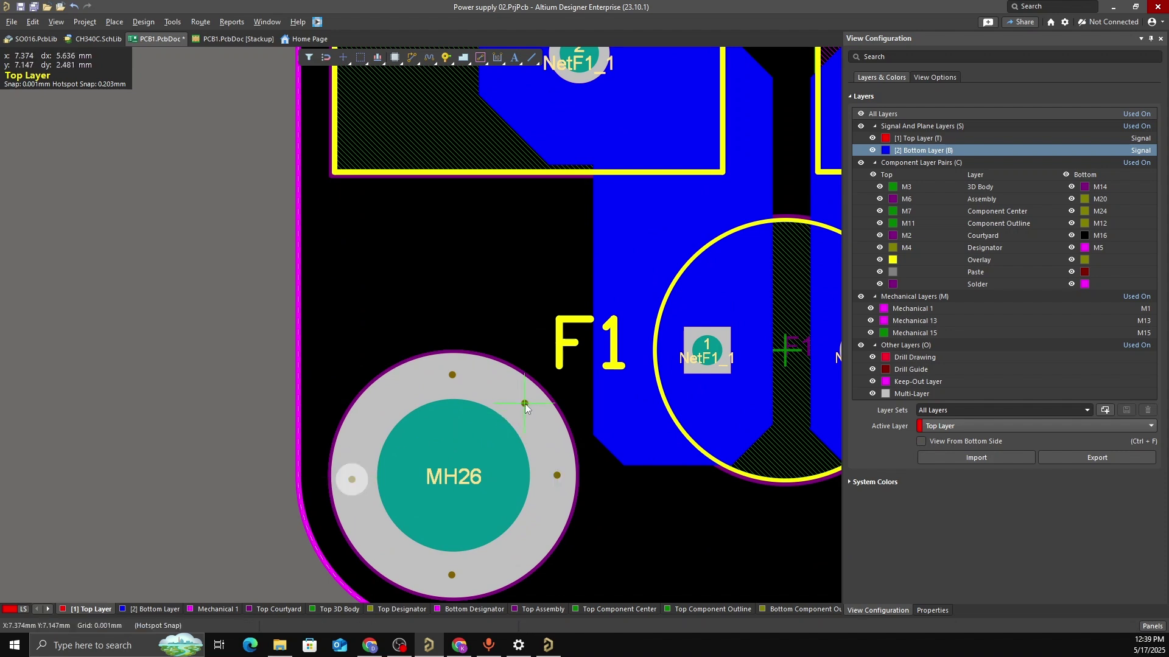
left_click(524, 405)
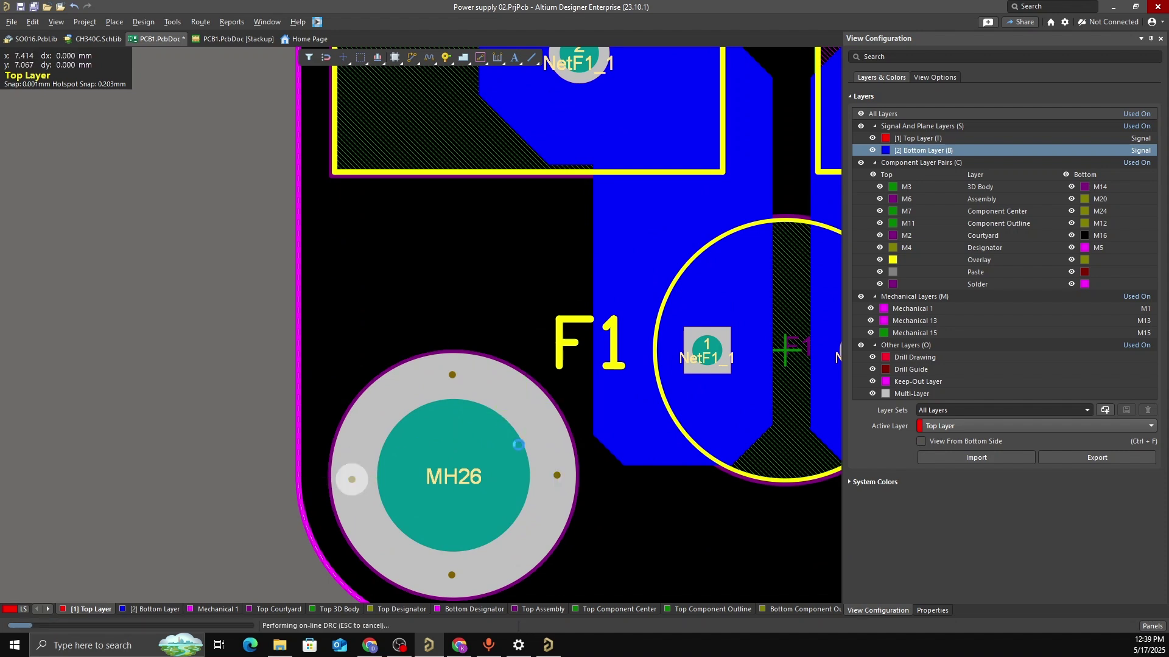
left_click(528, 542)
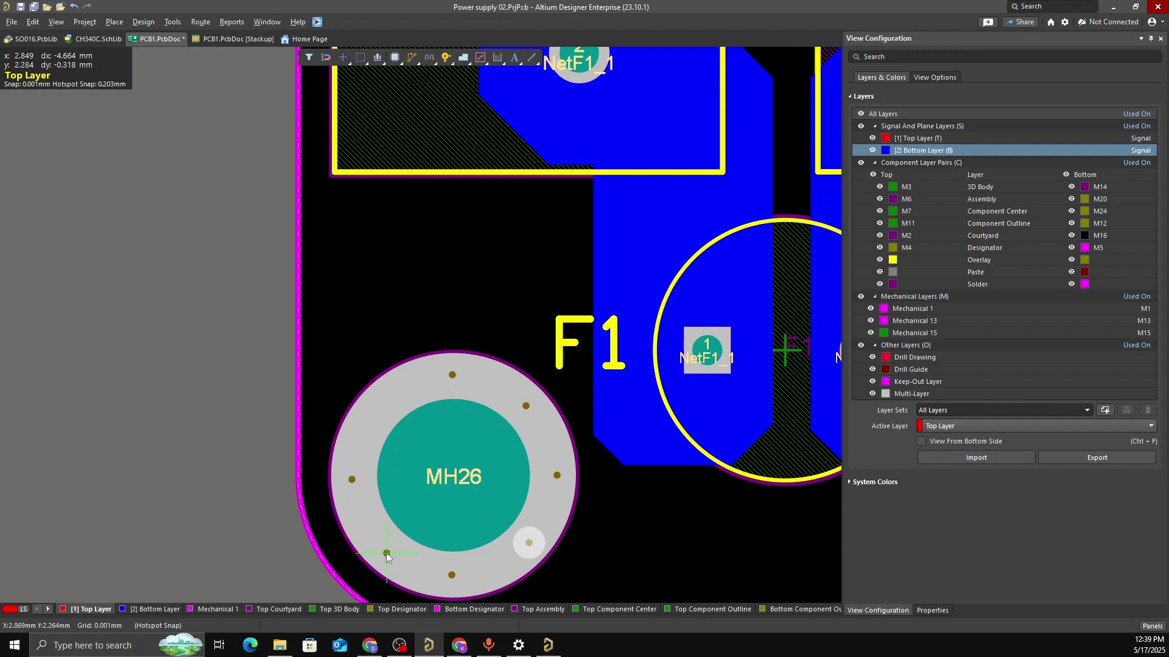
left_click(382, 550)
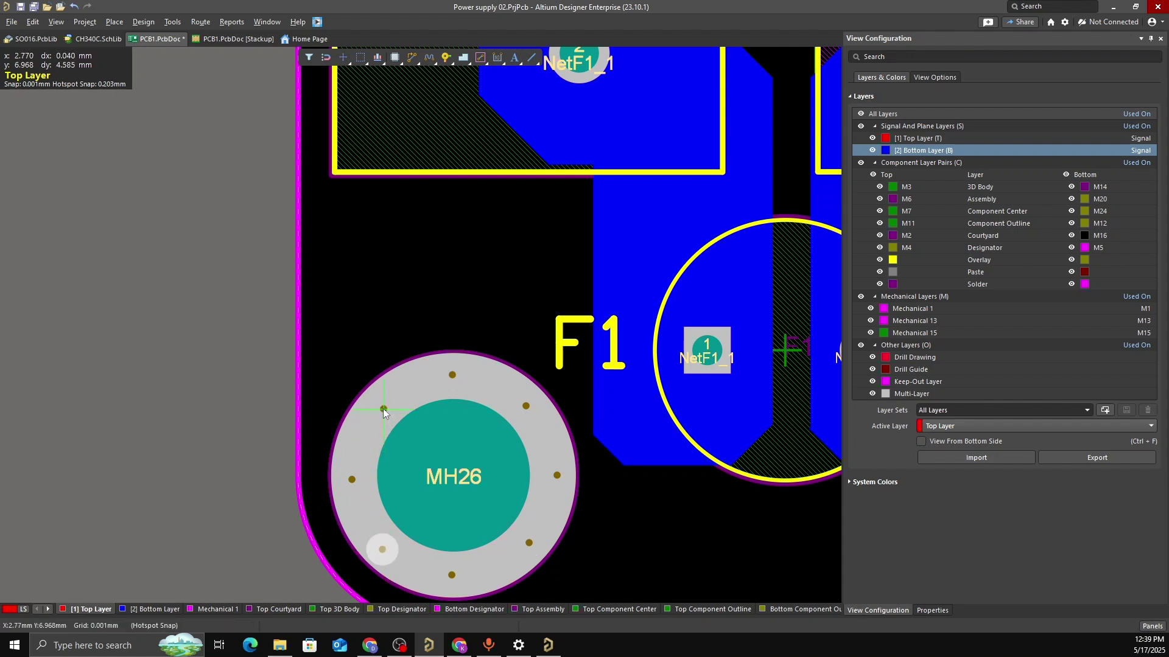
left_click(381, 409)
Examine the MH26 hole near R1 and the copper along the board's upper edge from C8 past MP2 to the output side
scroll(591, 487, "down", 8, "ctrl")
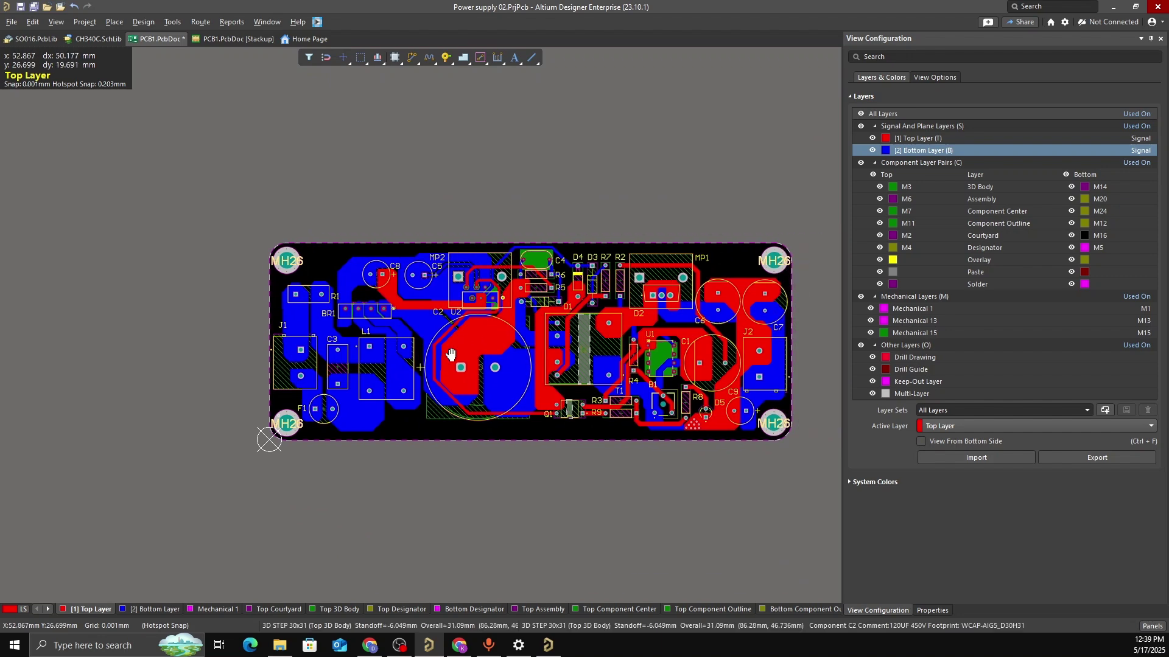
scroll(277, 250, "up", 2, "ctrl")
scroll(277, 250, "up", 2, "ctrl")
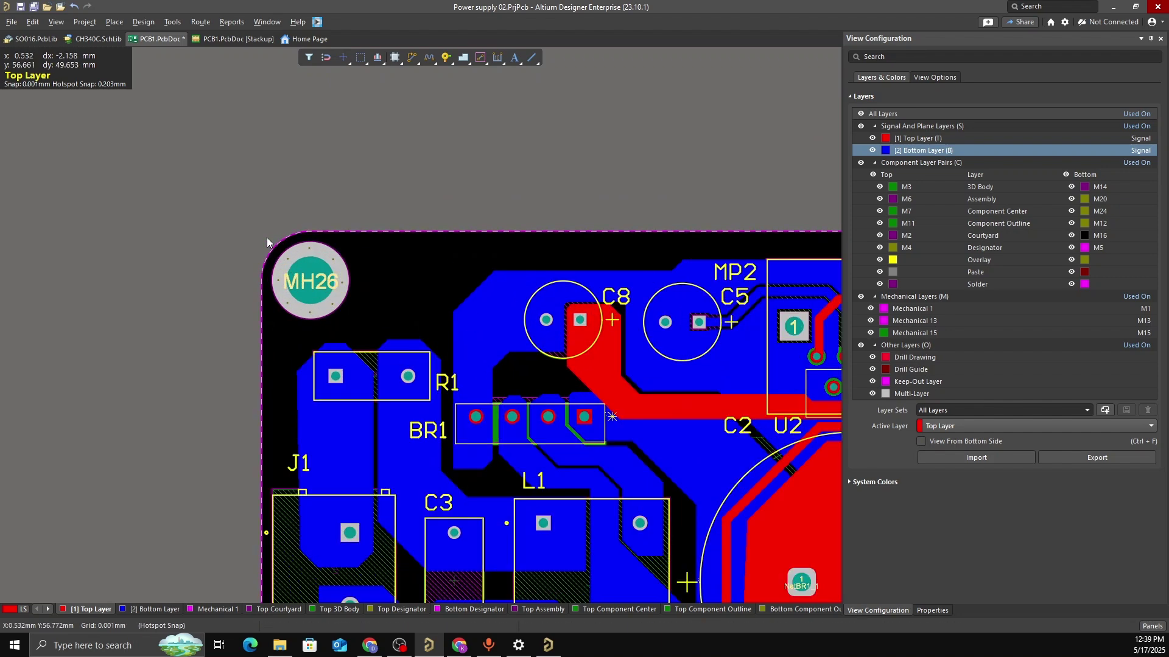
scroll(487, 266, "down", 2, "ctrl")
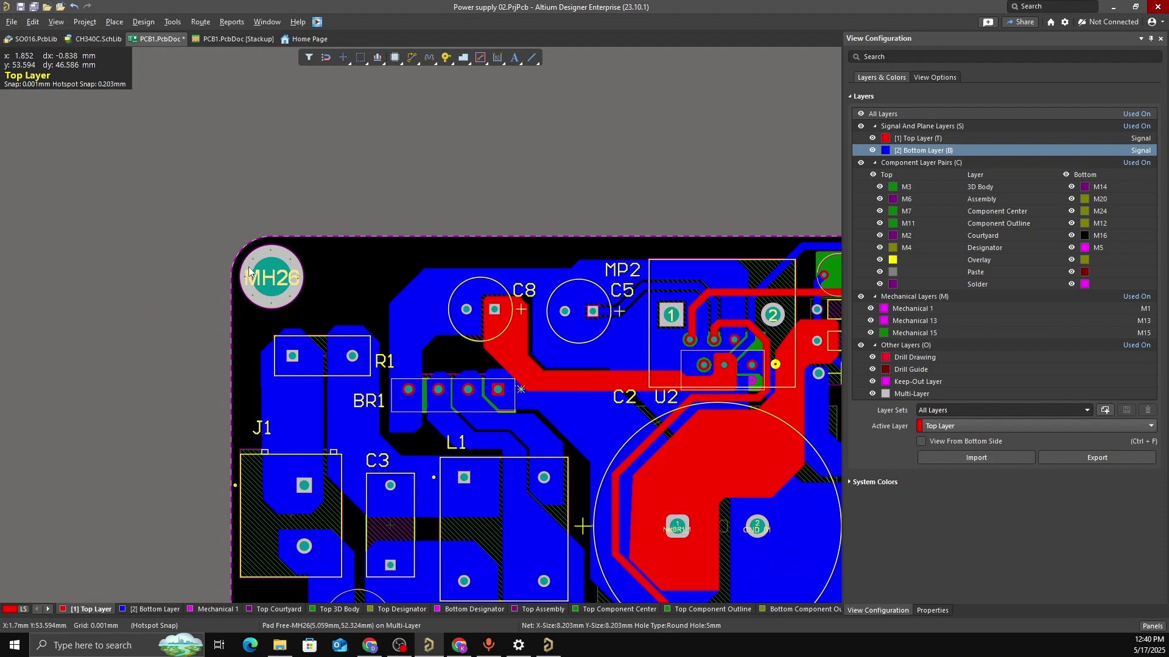
right_click_drag(420, 263, 386, 263)
scroll(546, 243, "down", 2, "ctrl")
right_click_drag(545, 243, 461, 240)
right_click_drag(785, 300, 596, 292)
right_click_drag(757, 299, 789, 253)
scroll(662, 287, "down", 2, "ctrl")
right_click_drag(540, 323, 547, 325)
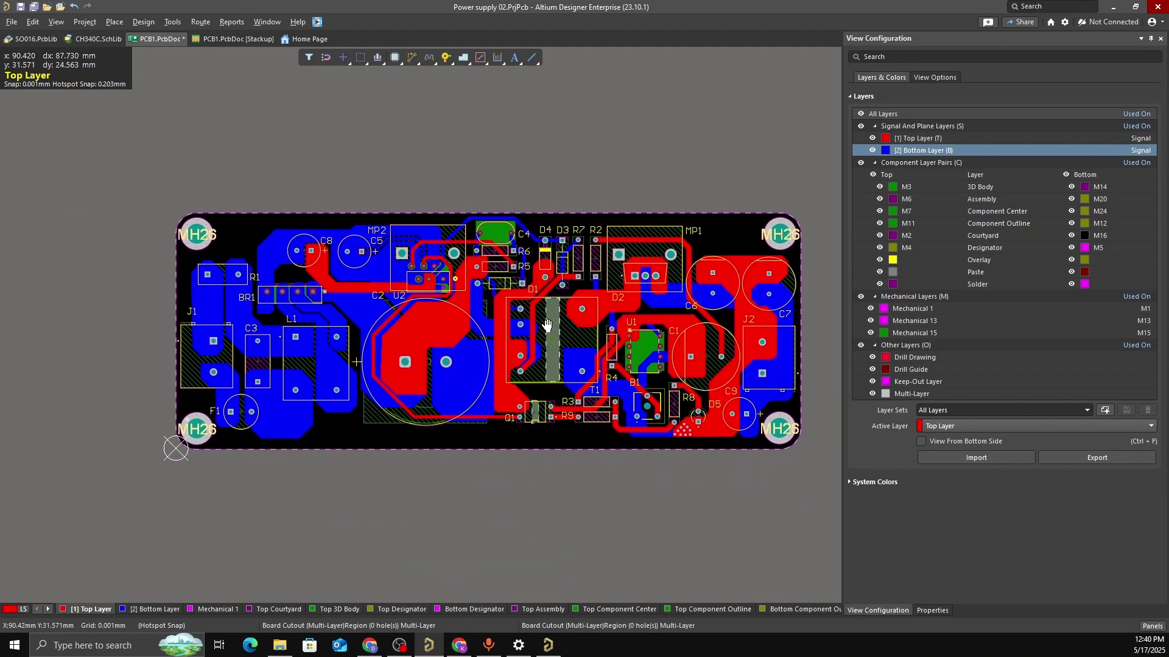
Examine the complete board layout, including the copper around C2, C6 and C7 and the routing between the input and output sides
scroll(505, 425, "up", 3, "ctrl")
right_click_drag(506, 425, 491, 443)
scroll(487, 420, "down", 4, "ctrl")
right_click_drag(543, 403, 564, 386)
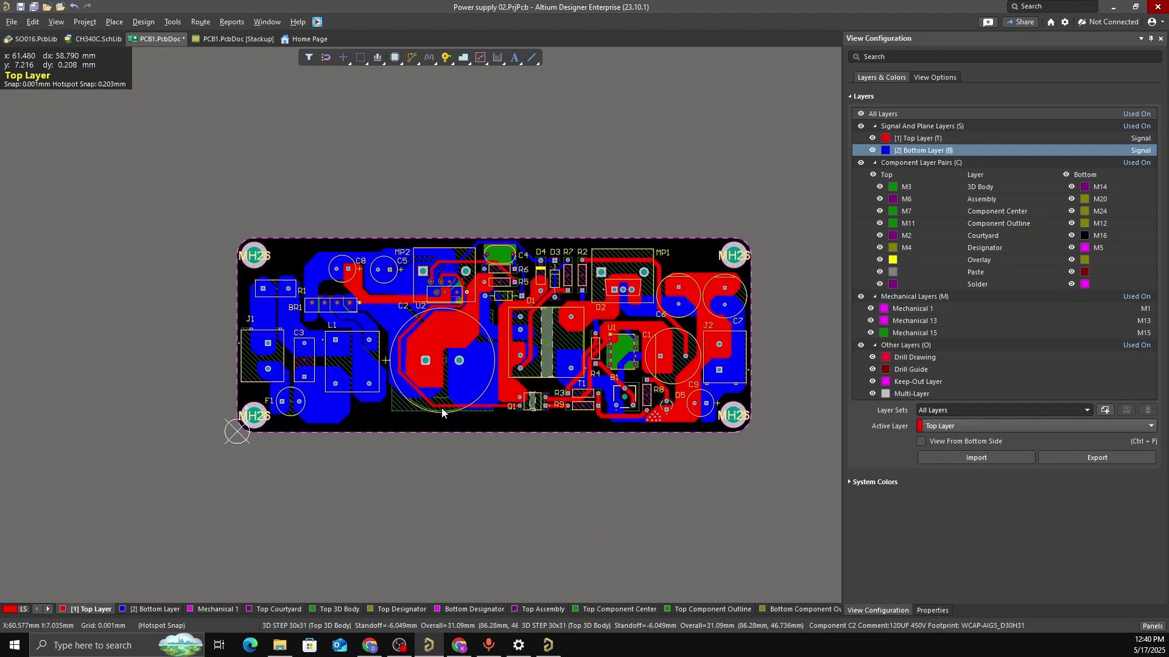
scroll(445, 414, "up", 4, "ctrl")
scroll(372, 244, "down", 1, "ctrl")
scroll(385, 246, "down", 2, "ctrl")
right_click_drag(463, 269, 472, 331)
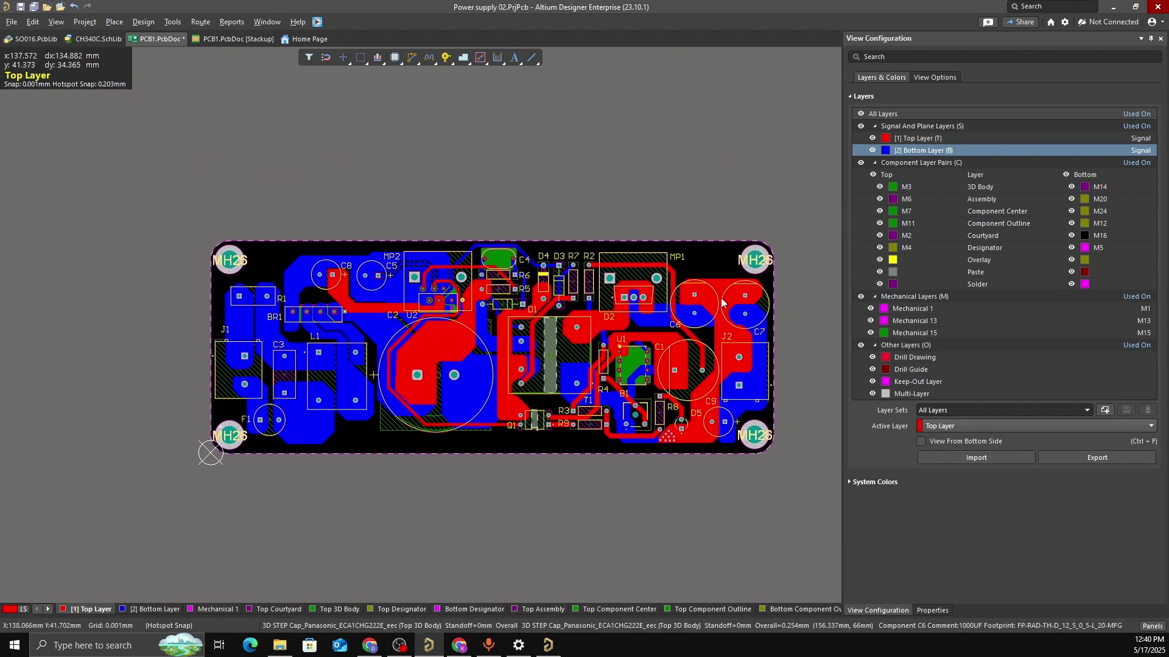
scroll(668, 282, "up", 2, "ctrl")
right_click_drag(668, 282, 692, 276)
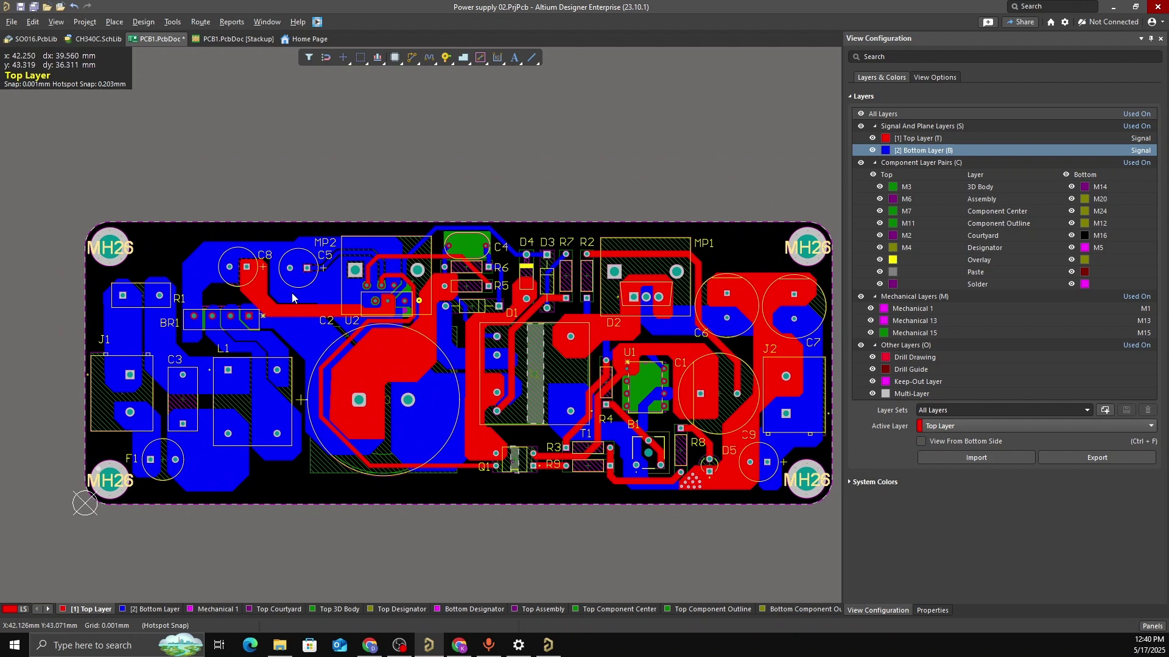
right_click_drag(716, 290, 712, 288)
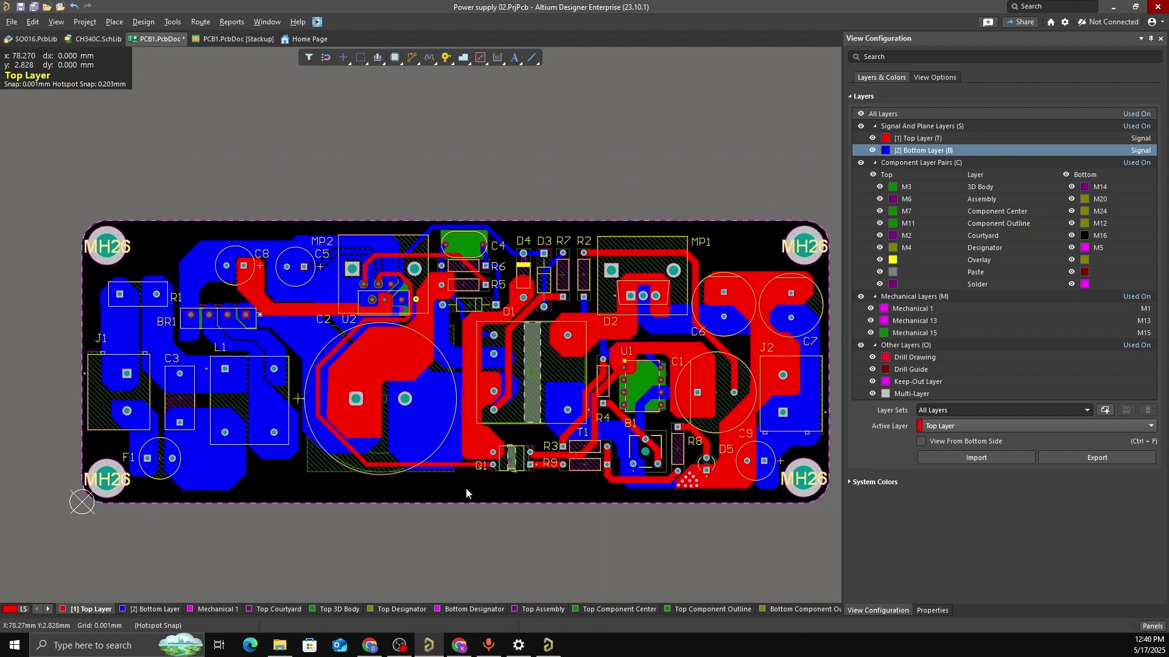
scroll(347, 401, "up", 5, "ctrl")
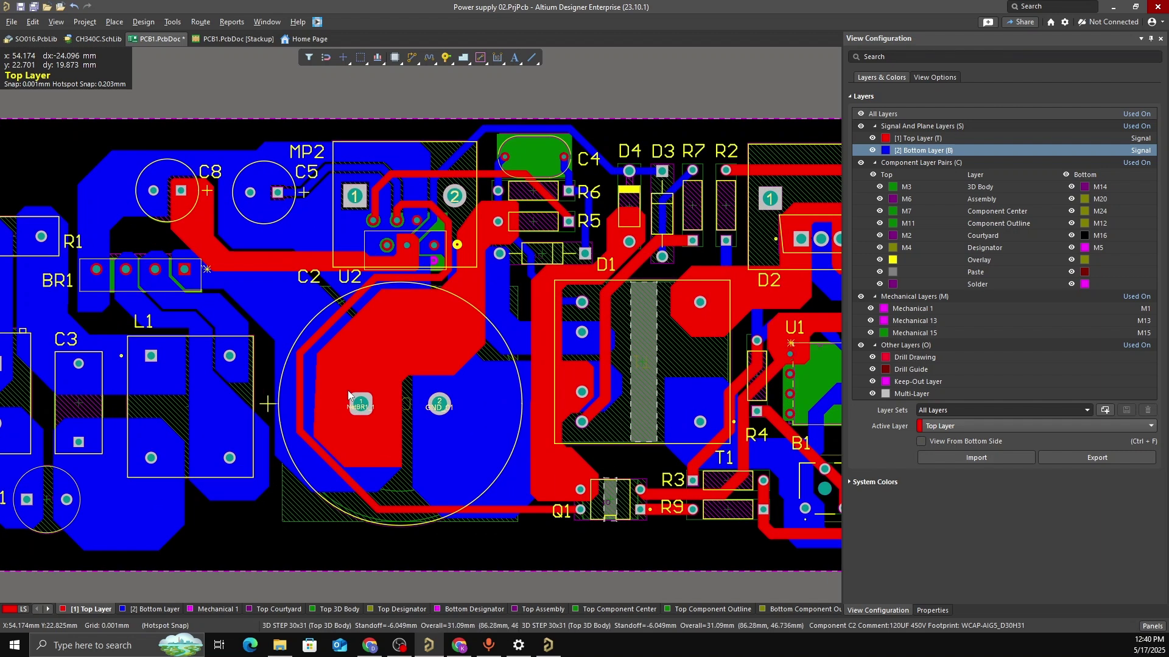
scroll(347, 396, "down", 6, "ctrl")
right_click_drag(403, 398, 392, 412)
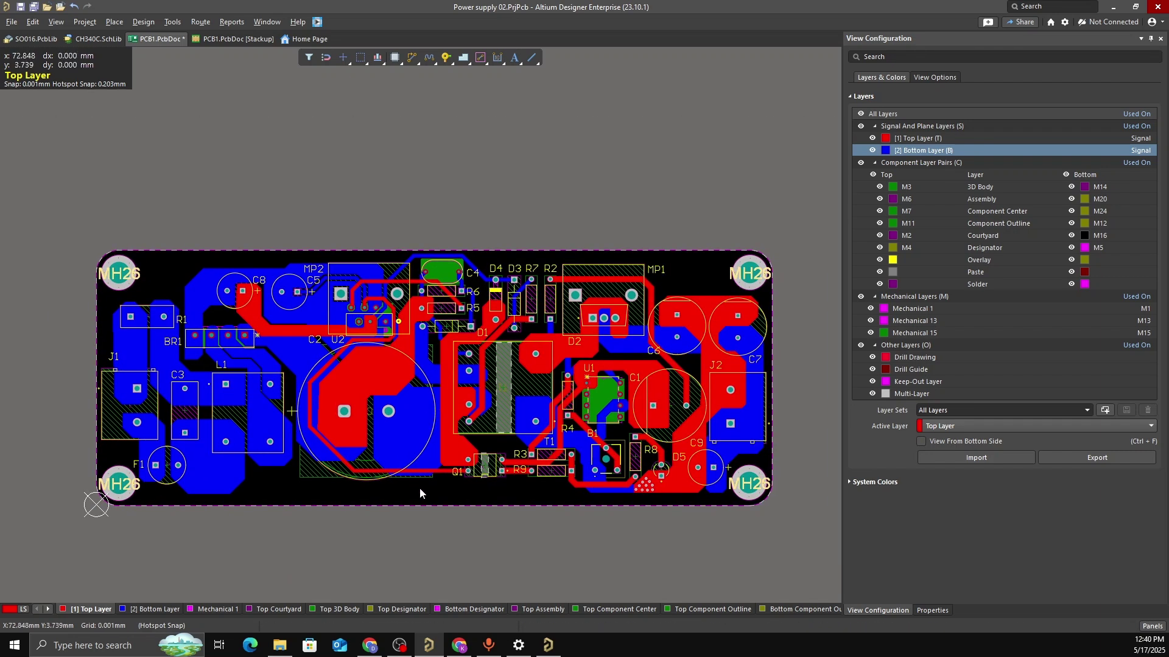
Switch the PCB layout to the 3D view
key("3")
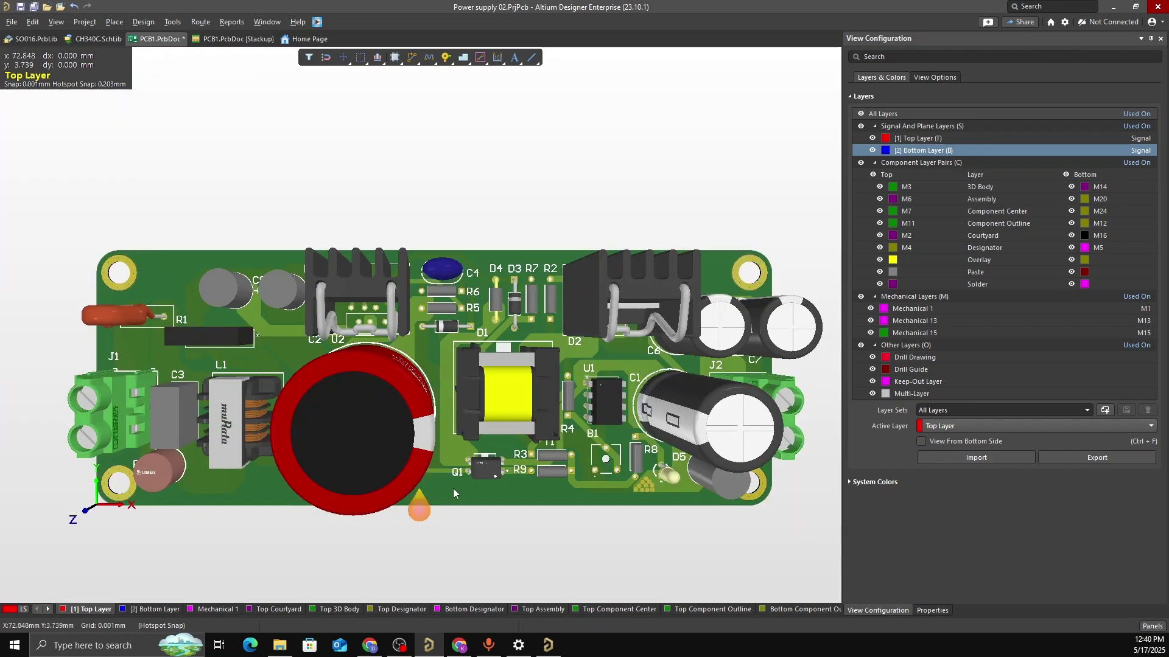
Examine the board's underside in 3D, from the copper around the transformer slot to the vias on the mounting hole at the origin corner
right_click_drag(418, 488, 484, 297, "shift")
key("0")
right_click_drag(485, 368, 463, 341)
scroll(448, 378, "up", 2, "ctrl")
scroll(462, 341, "down", 2, "ctrl")
scroll(491, 307, "up", 3, "ctrl")
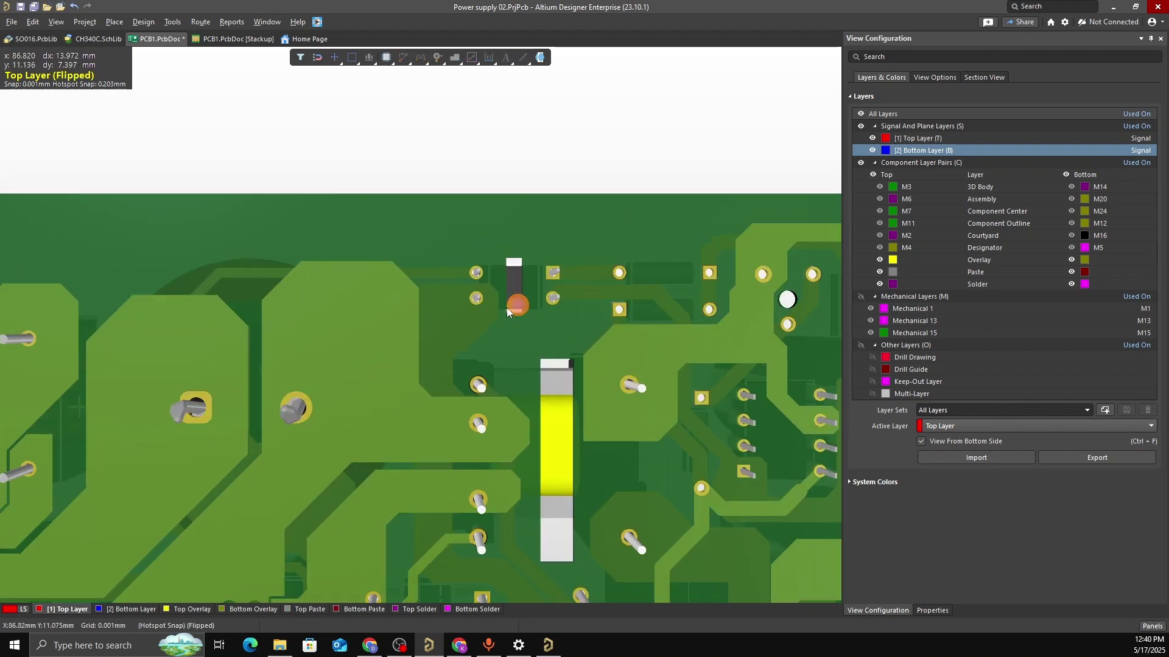
scroll(491, 298, "down", 2, "ctrl")
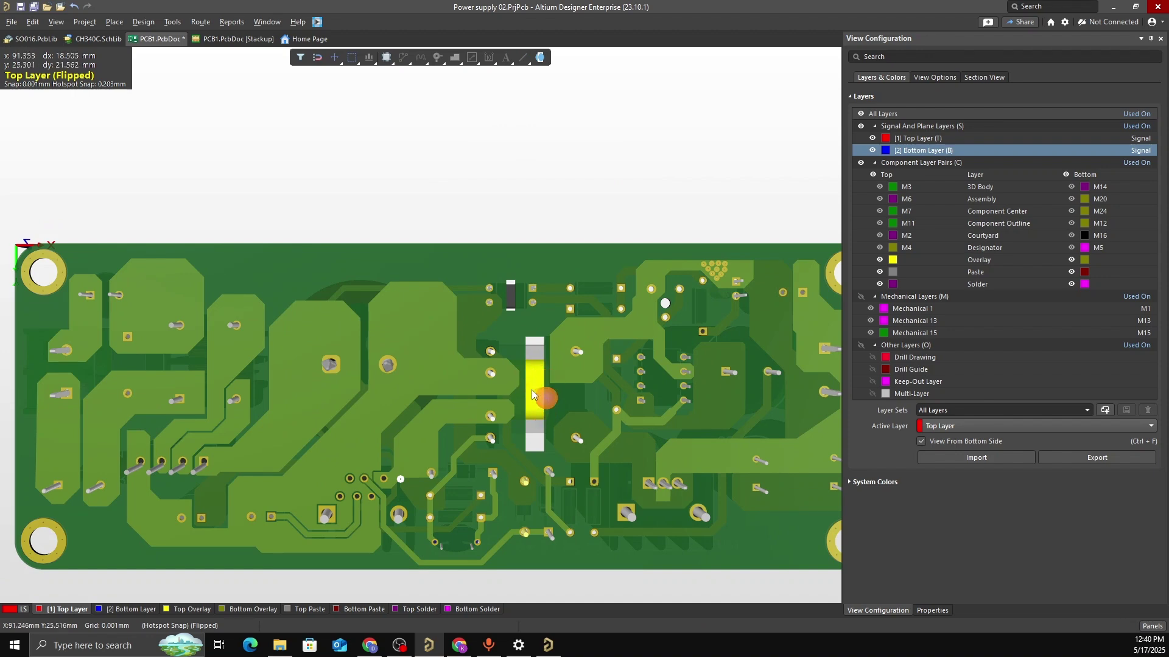
right_click_drag(217, 417, 250, 413)
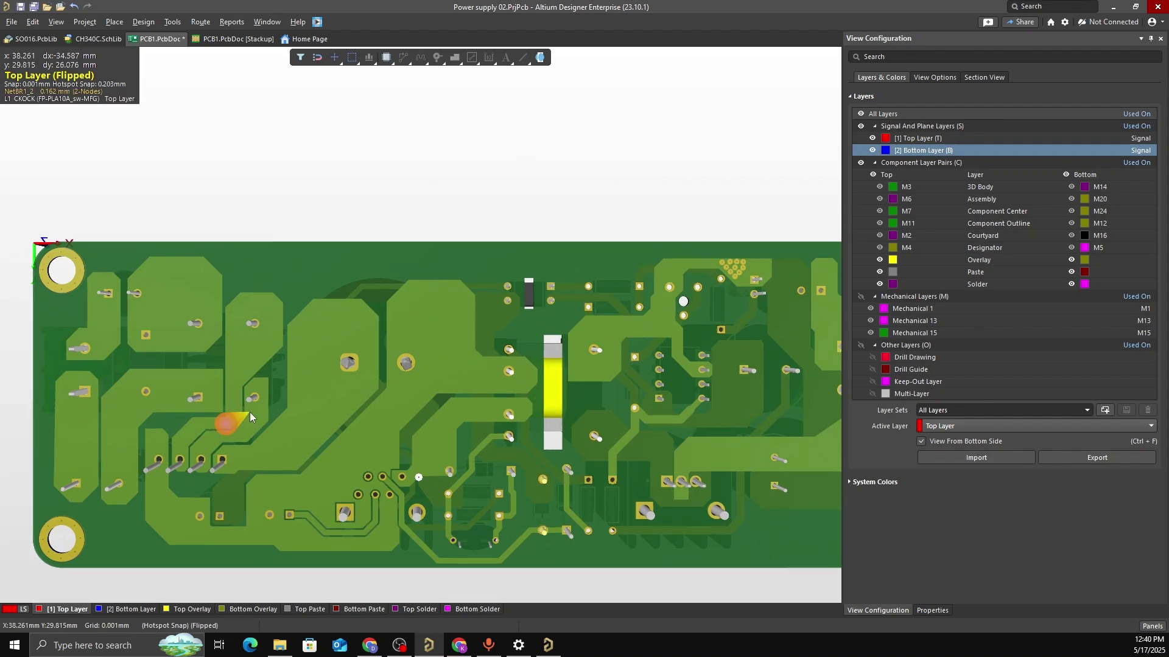
right_click_drag(217, 452, 257, 410)
scroll(93, 254, "up", 3, "ctrl")
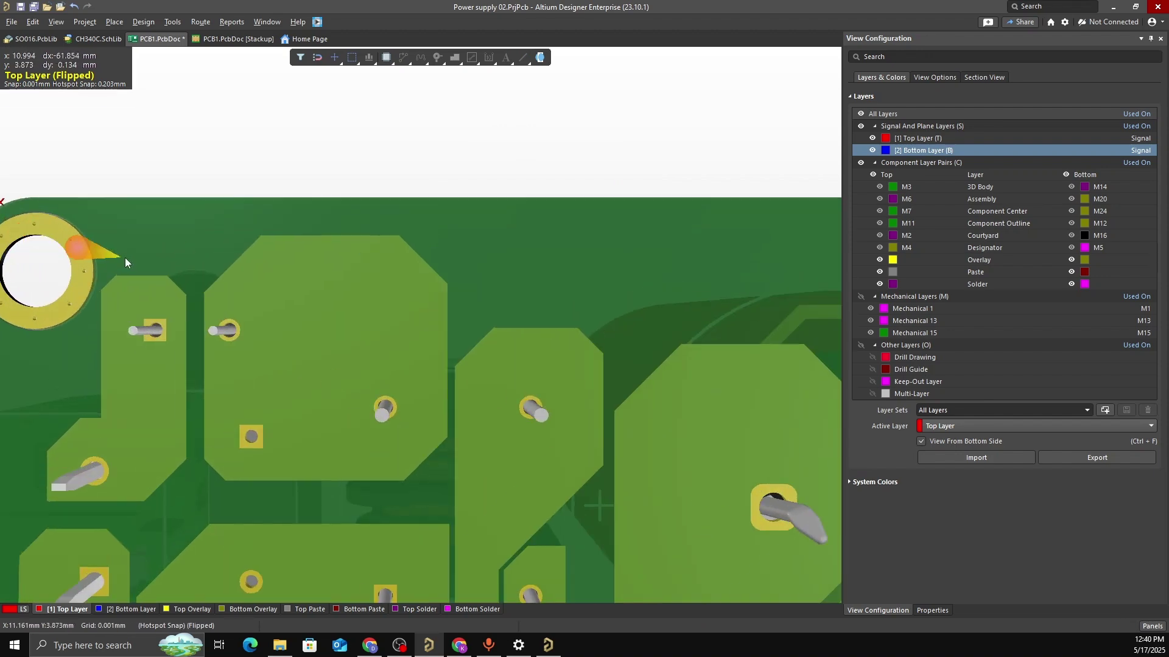
right_click_drag(126, 258, 372, 257)
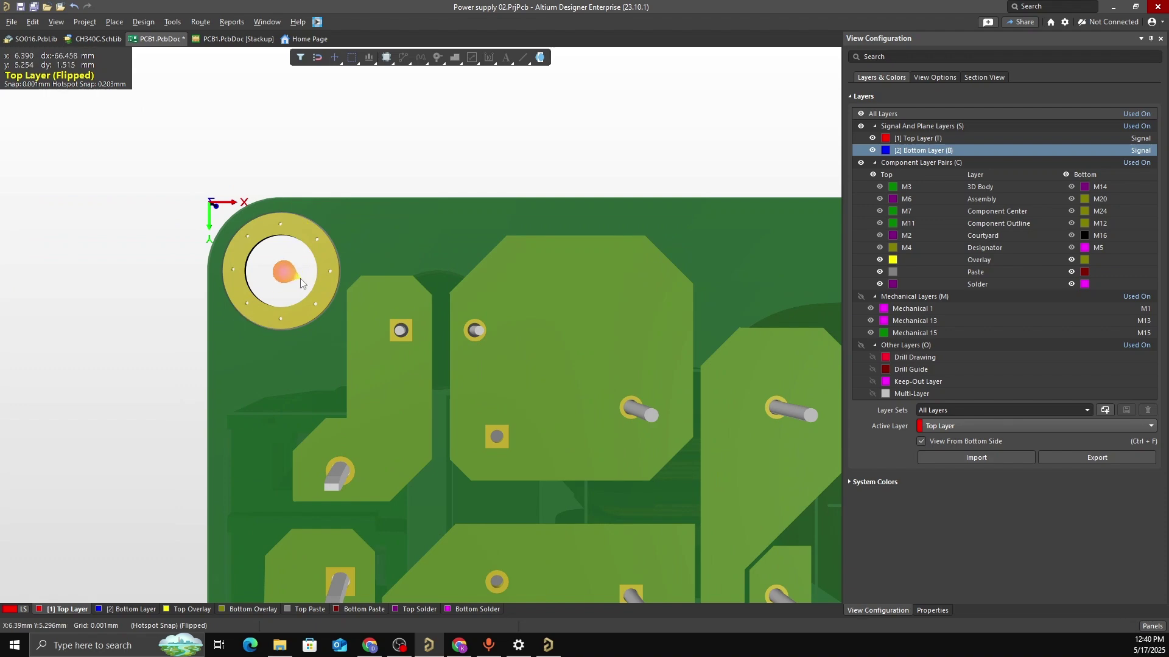
Inspect the component side in 3D, from the J1 input end along the board to the C9 and D5 output corner
right_click_drag(300, 283, 498, 362, "shift")
scroll(498, 361, "down", 3, "ctrl")
right_click_drag(446, 324, 502, 306)
scroll(485, 257, "down", 3, "ctrl")
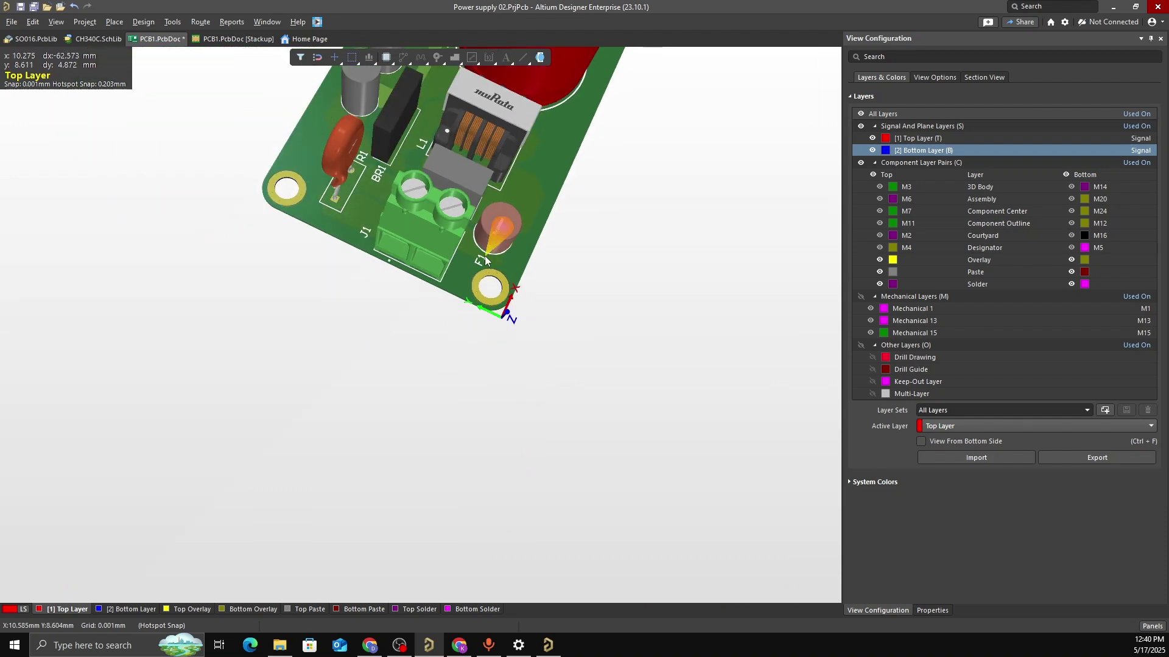
right_click_drag(485, 257, 488, 475)
scroll(485, 289, "down", 3, "ctrl")
right_click_drag(484, 280, 475, 428)
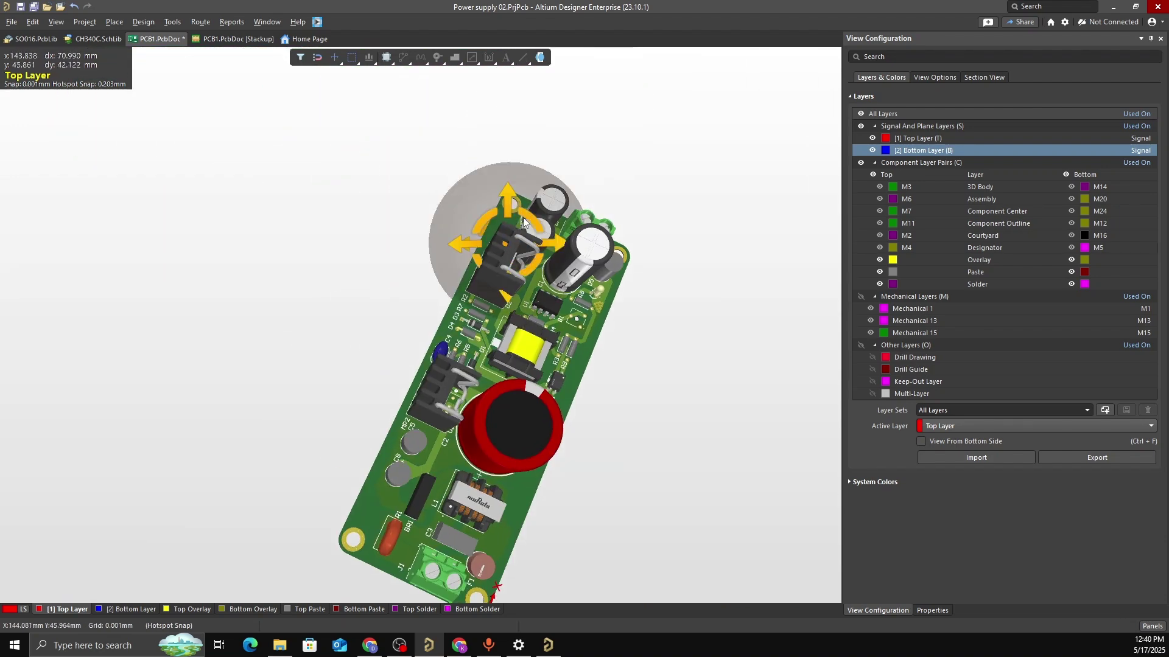
scroll(627, 247, "up", 5, "ctrl")
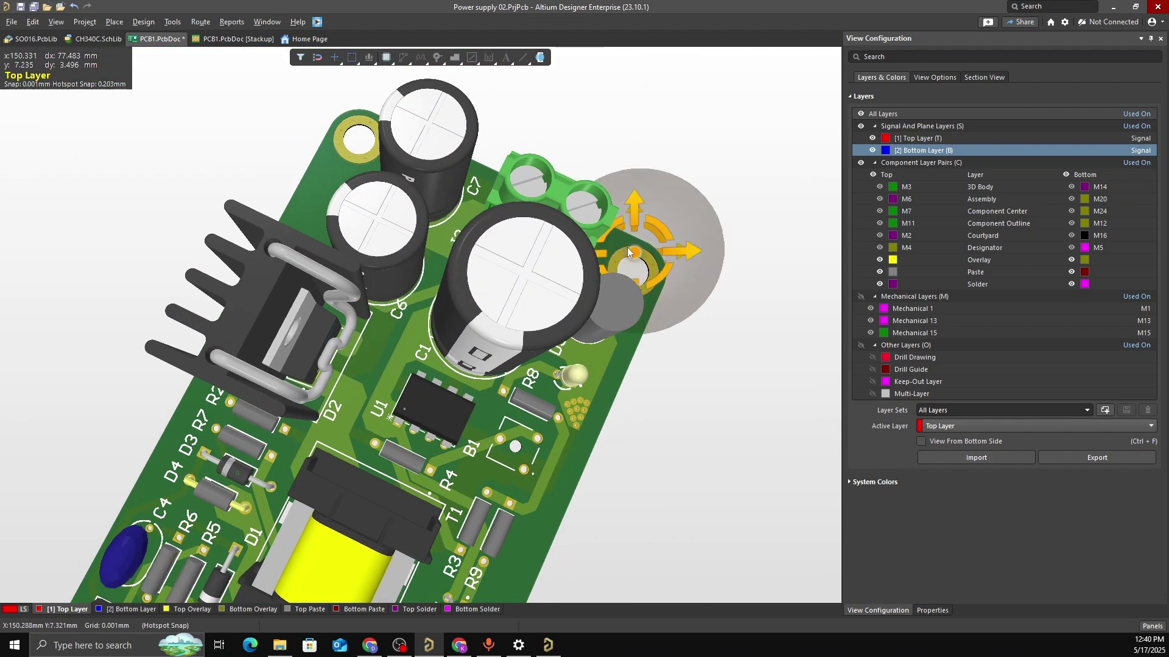
scroll(629, 248, "up", 2, "shift")
right_click_drag(551, 145, 600, 340, "shift")
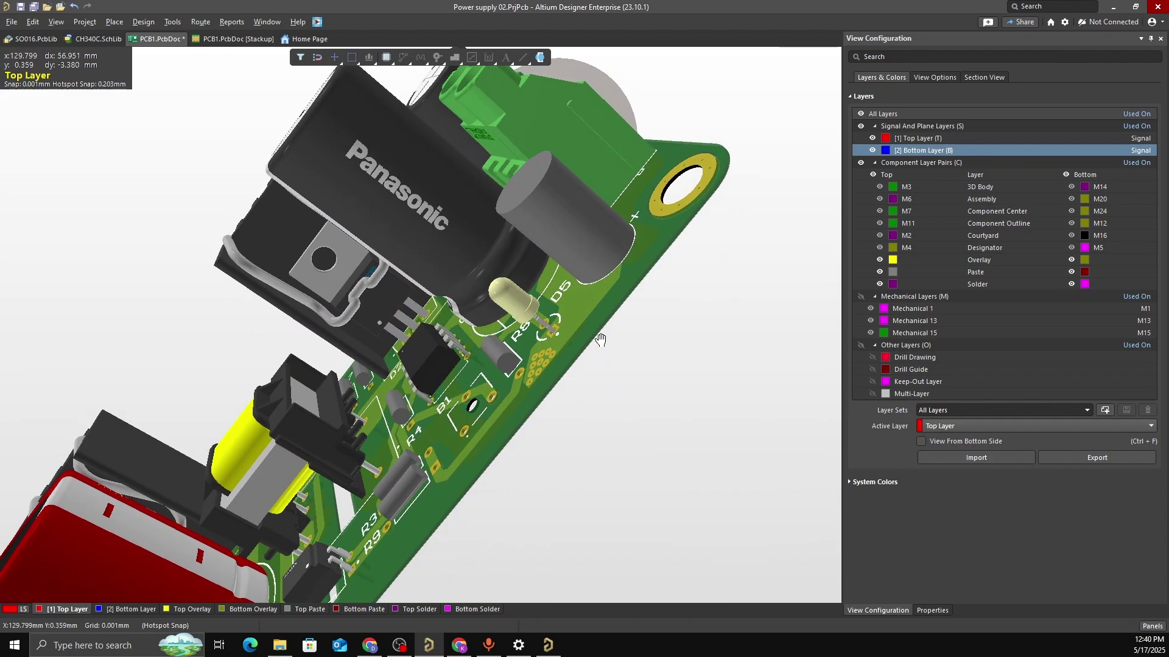
Flip the 3D board and examine the bottom copper and mounting holes at both the input and output ends
key("ctrl+f")
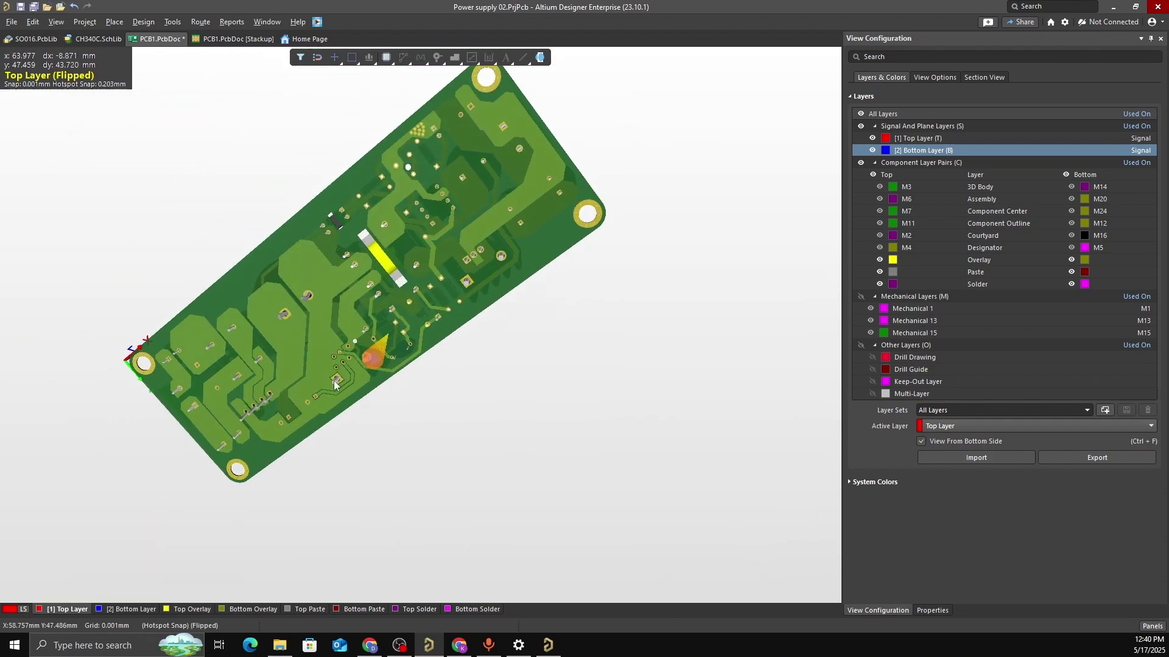
key("shift")
right_click_drag(158, 374, 226, 364, "shift")
key("shift")
scroll(143, 391, "up", 3, "ctrl")
key("shift")
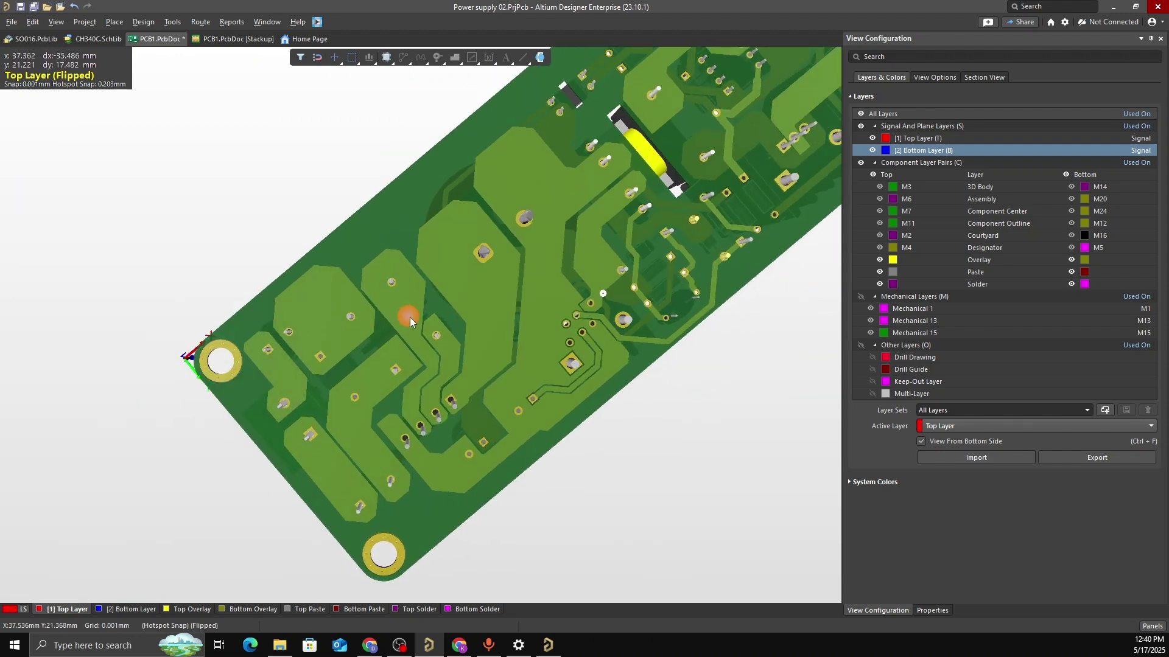
scroll(410, 316, "down", 3, "ctrl")
right_click_drag(570, 284, 530, 397)
right_click_drag(620, 213, 616, 222)
key("shift")
scroll(562, 270, "up", 3, "ctrl")
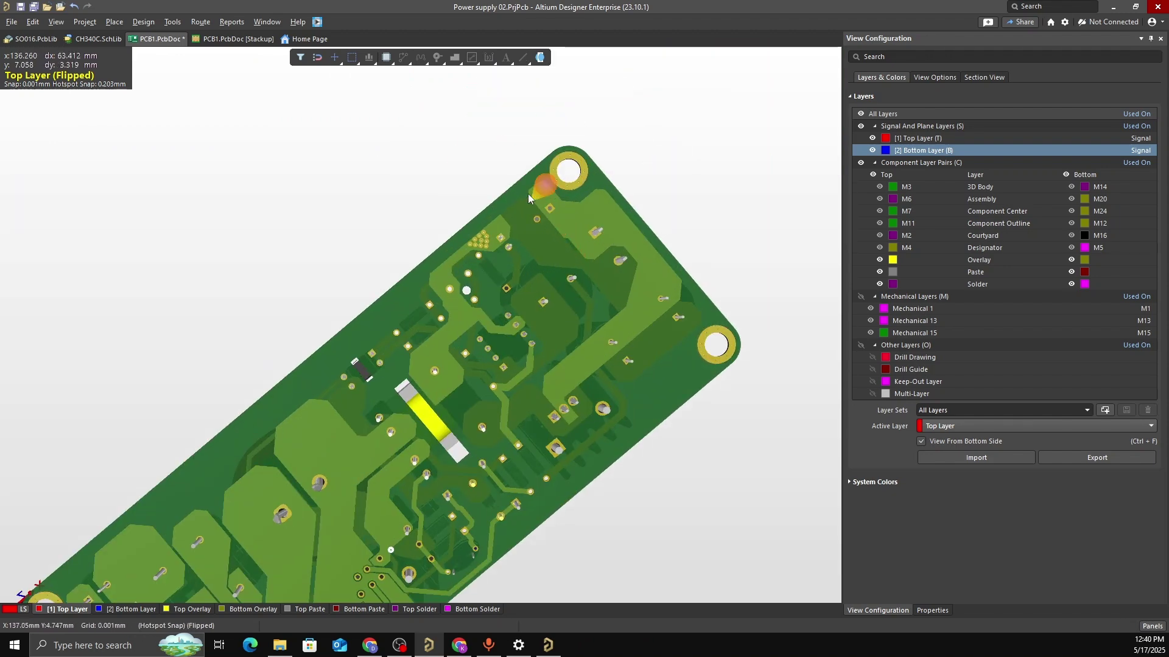
Inspect the component side in 3D around T1, U1, the heatsinks and the output capacitors
right_click_drag(527, 190, 597, 417, "shift")
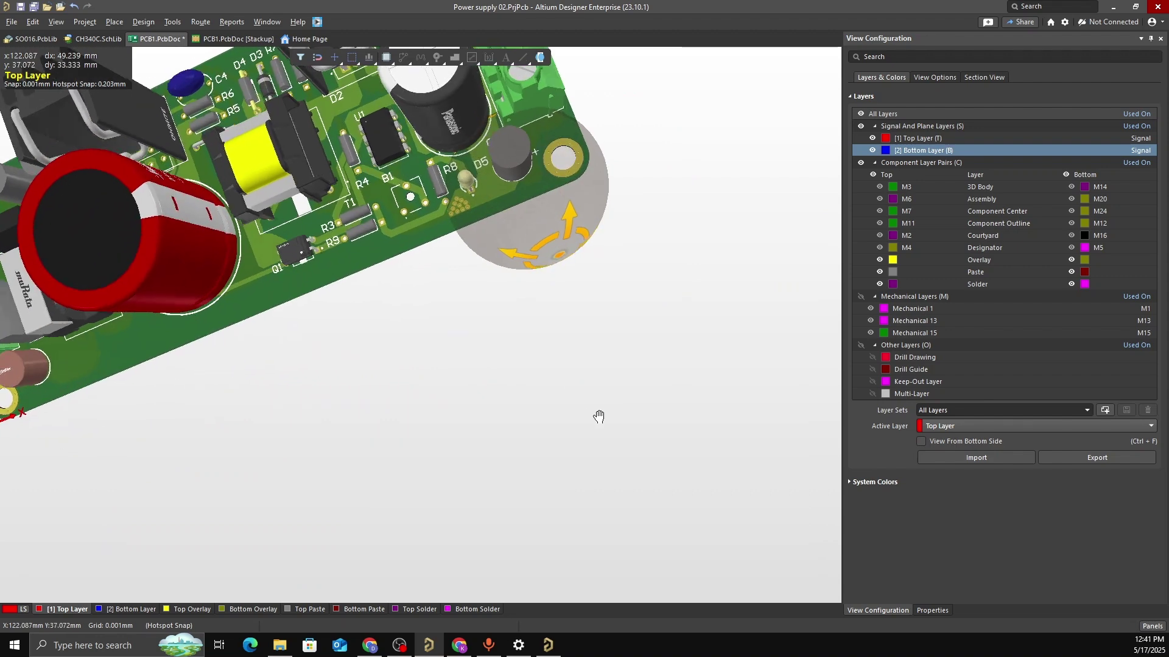
right_click_drag(557, 296, 628, 378)
key("shift")
scroll(502, 256, "up", 6, "ctrl")
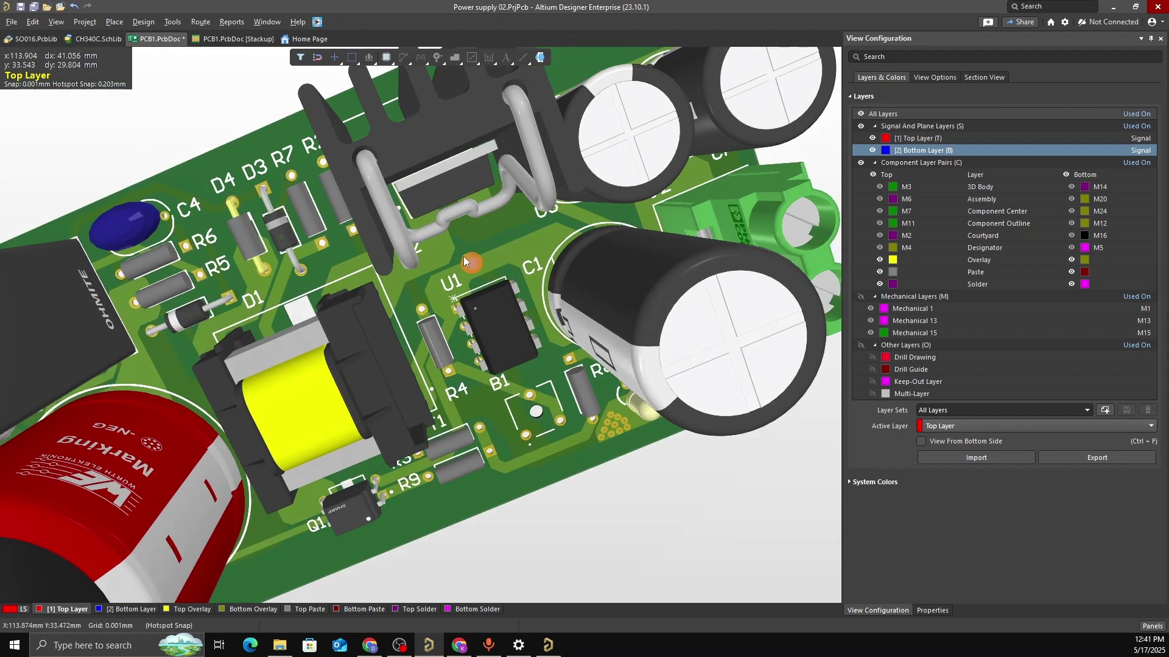
key("shift")
right_click_drag(464, 260, 392, 248, "shift")
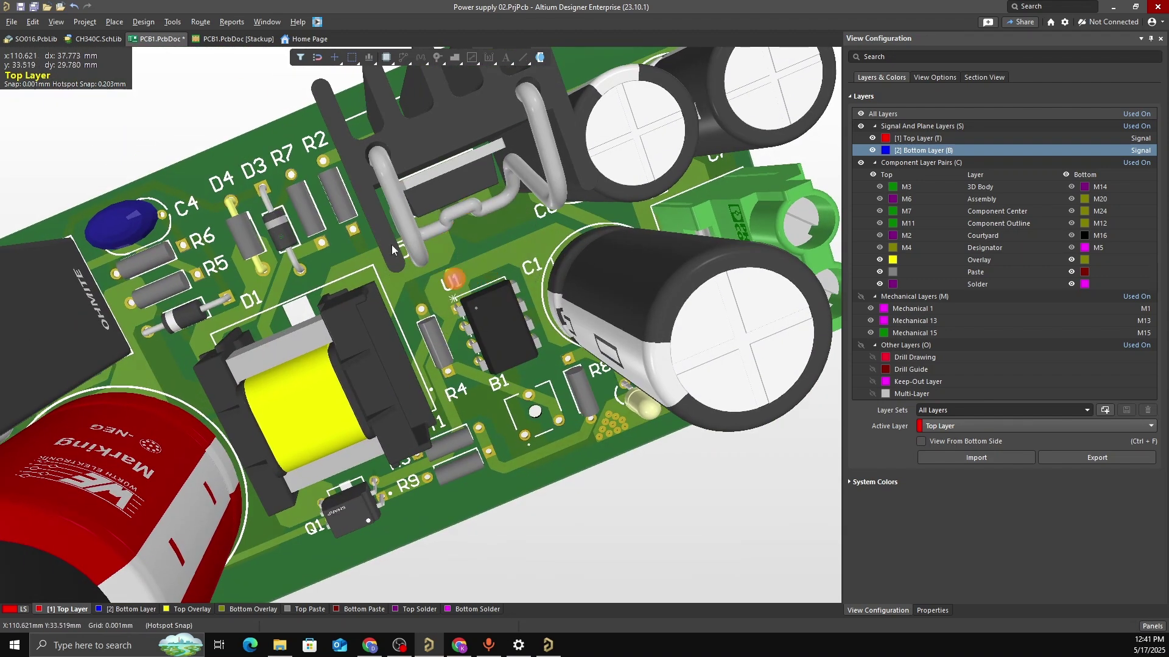
key("shift")
right_click_drag(558, 258, 630, 302, "shift")
scroll(451, 284, "up", 2, "ctrl")
scroll(631, 299, "down", 3, "ctrl")
right_click_drag(519, 282, 522, 245)
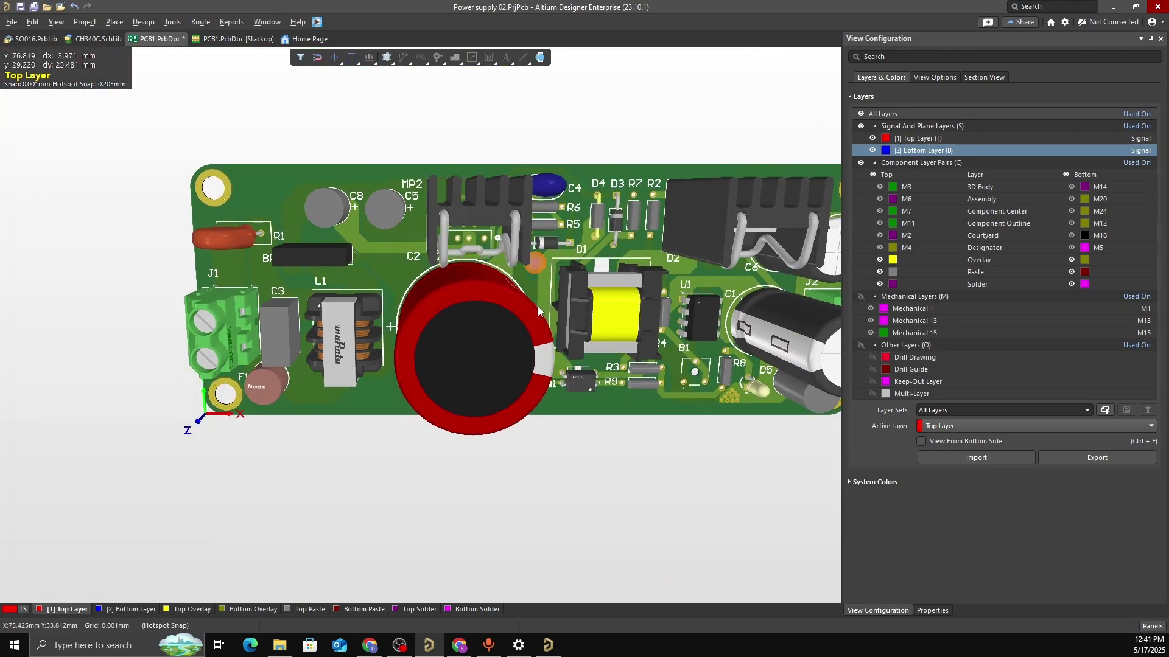
Examine the whole assembled board from tilted 3D angles, including Q1, B1 and D5, and return to the straight top view
mouse_move(534, 309)
right_mouse_down("shift")
mouse_move(507, 250)
mouse_move(578, 299)
mouse_move(532, 301)
right_mouse_up("shift")
right_click_drag(665, 339, 633, 345)
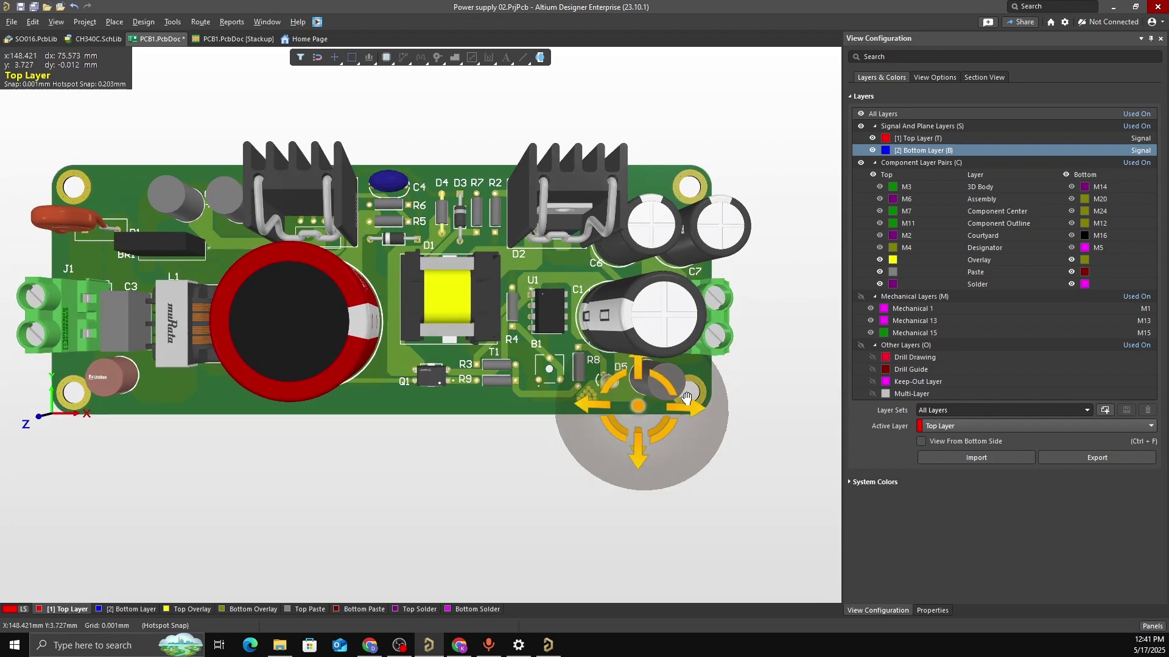
right_click_drag(685, 396, 670, 381, "shift")
scroll(435, 278, "up", 2, "ctrl")
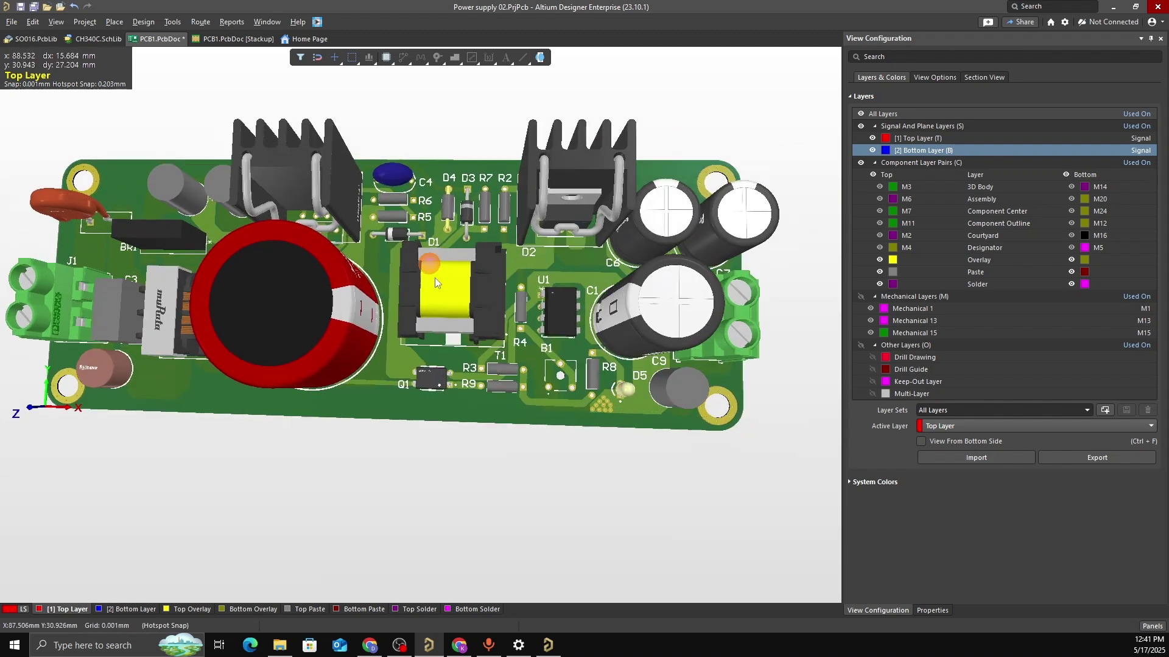
right_click_drag(445, 299, 538, 454, "shift")
right_click_drag(635, 401, 584, 398, "shift")
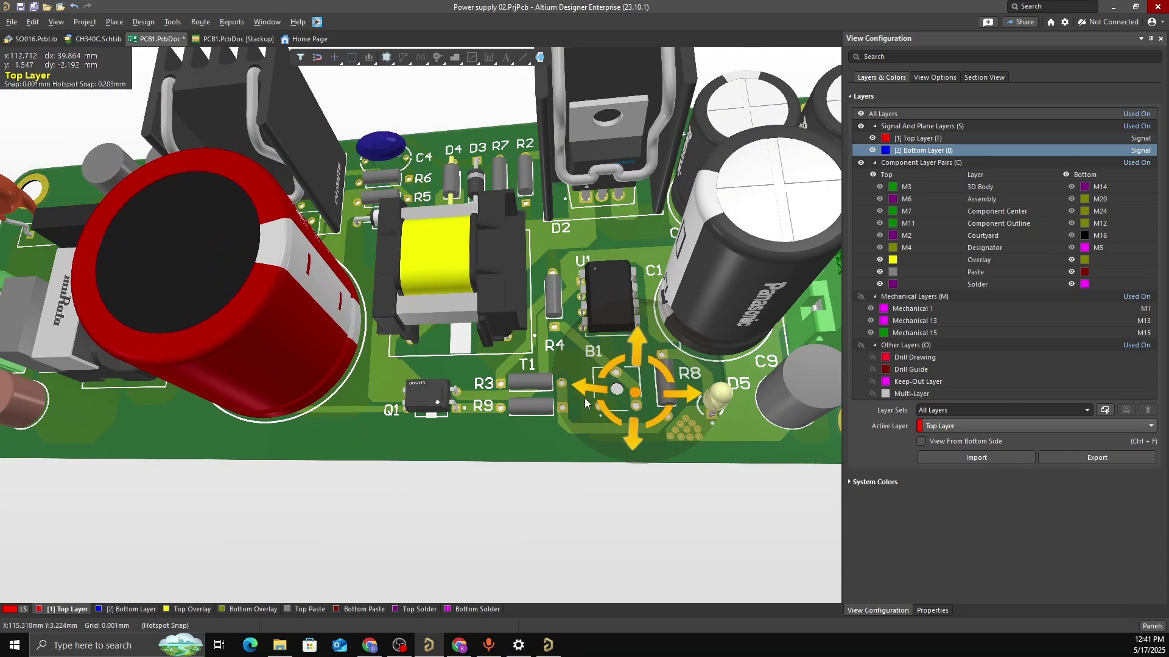
scroll(521, 246, "down", 3, "ctrl")
key("0")
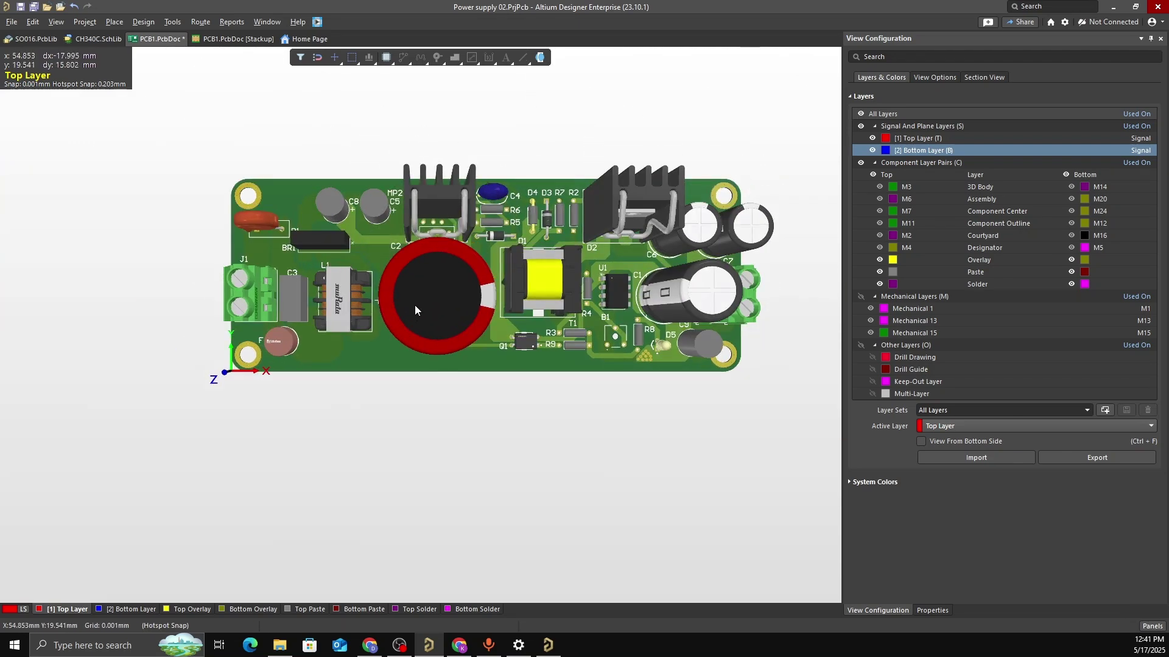
Switch the PCB back to the 2D layout view
key("2")
scroll(479, 344, "up", 5, "ctrl")
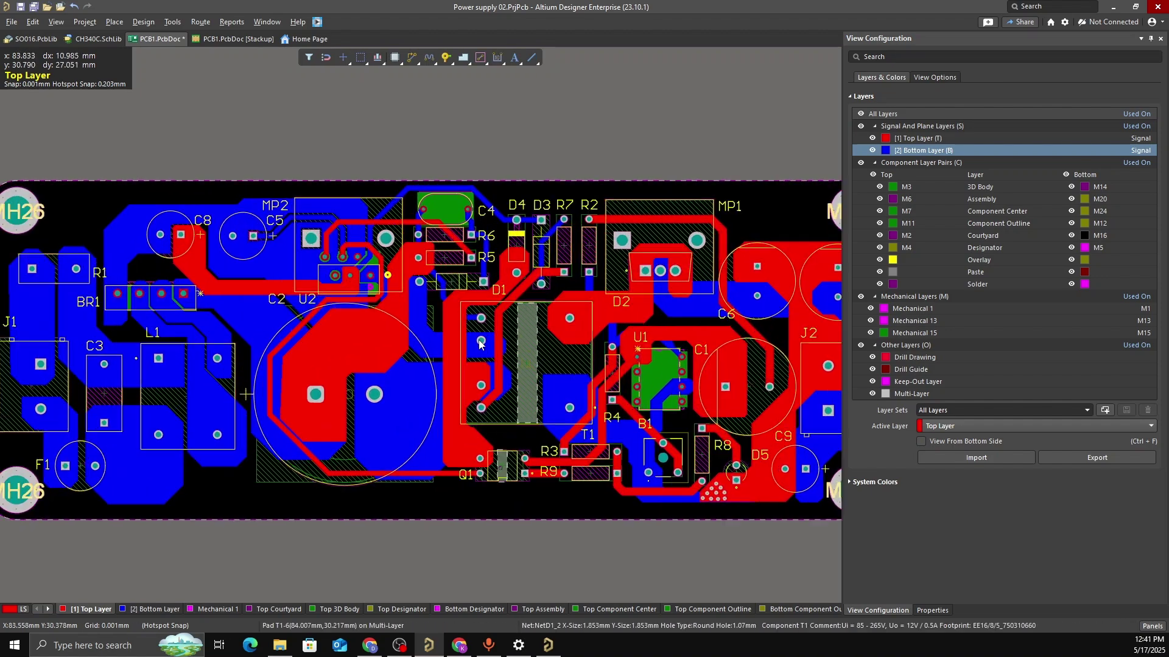
right_click_drag(480, 344, 510, 287)
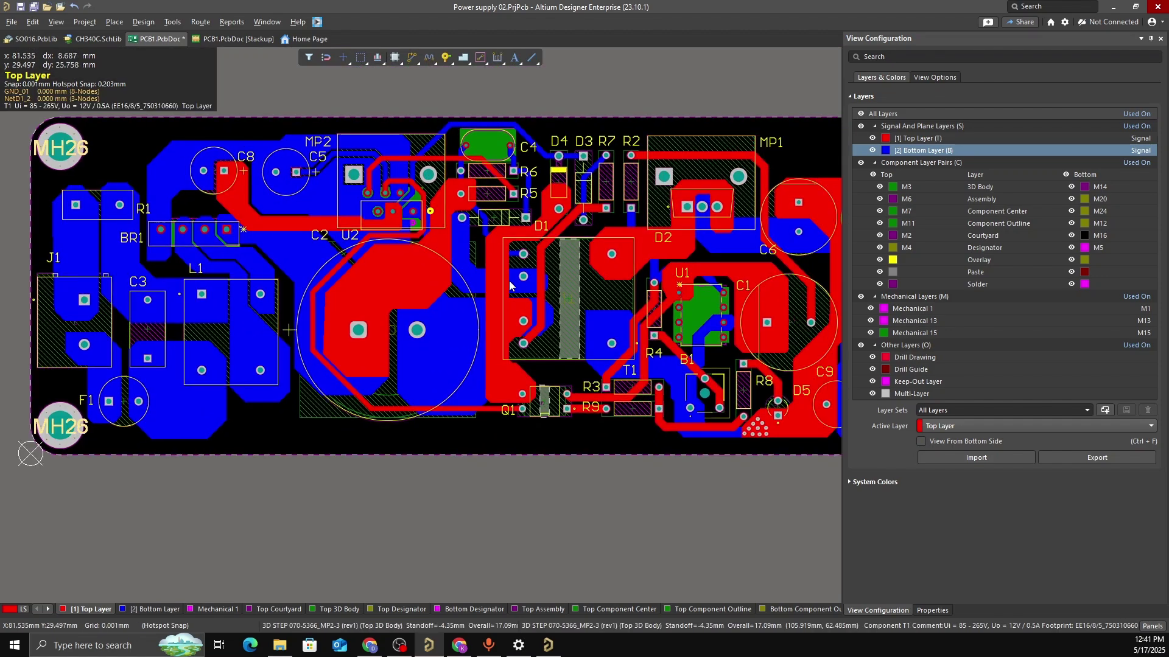
Shift the NetC5_1 track around C2 outward, away from the NetBR1_1 copper, and save the PCB document
scroll(364, 360, "up", 8, "ctrl")
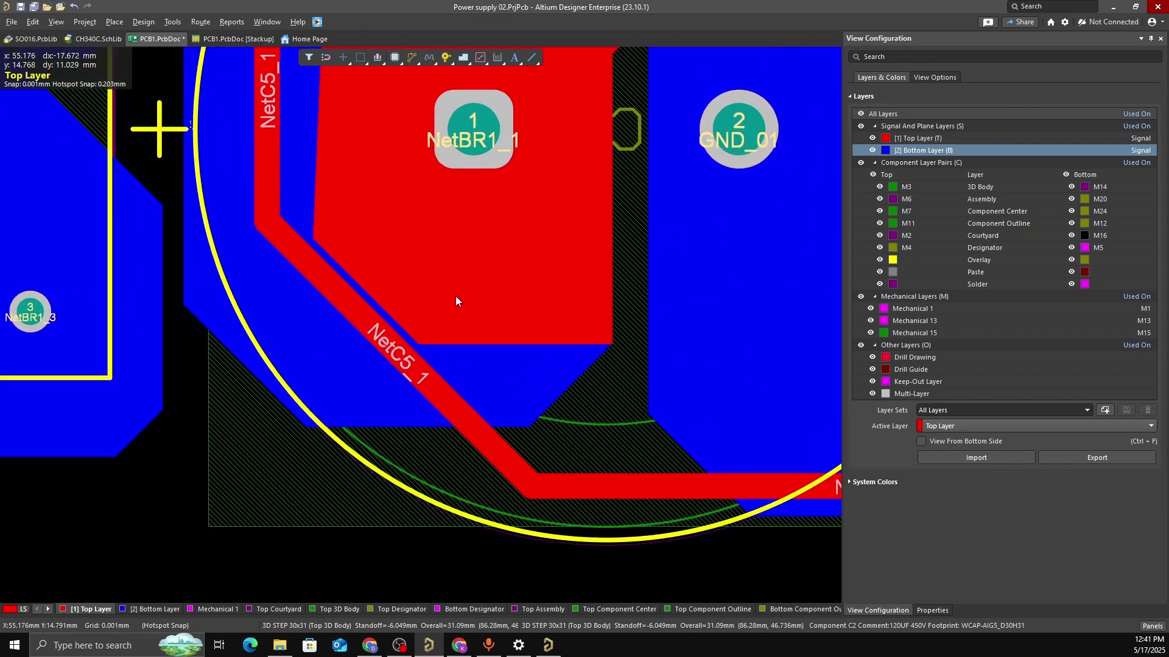
right_click_drag(456, 296, 466, 298)
scroll(391, 363, "down", 3, "ctrl")
right_click_drag(392, 362, 404, 358)
right_click_drag(403, 230, 402, 283)
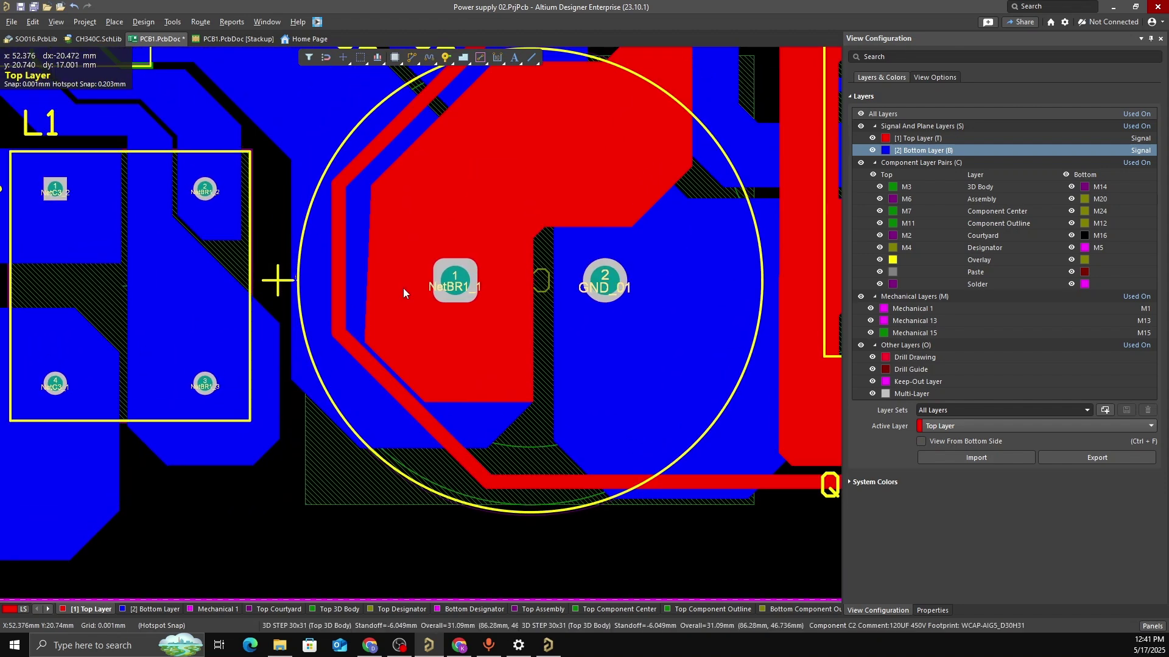
scroll(403, 289, "down", 2, "ctrl")
scroll(397, 356, "up", 2, "ctrl")
scroll(425, 326, "down", 3, "ctrl")
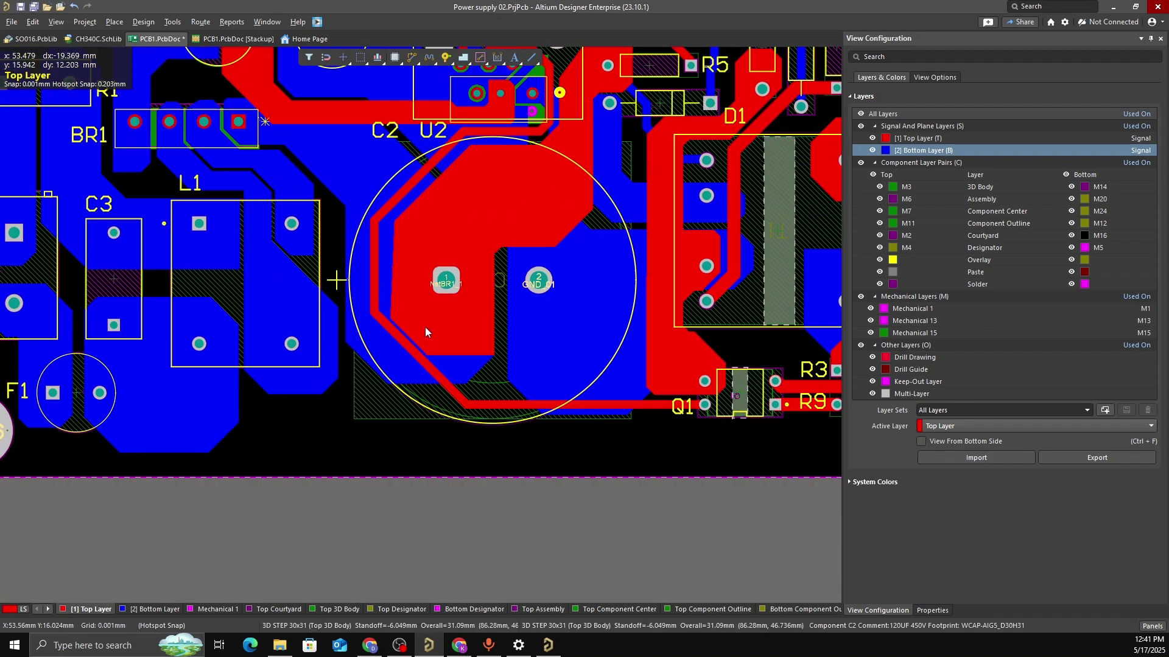
left_click_drag(416, 358, 364, 292)
scroll(417, 235, "down", 2, "ctrl")
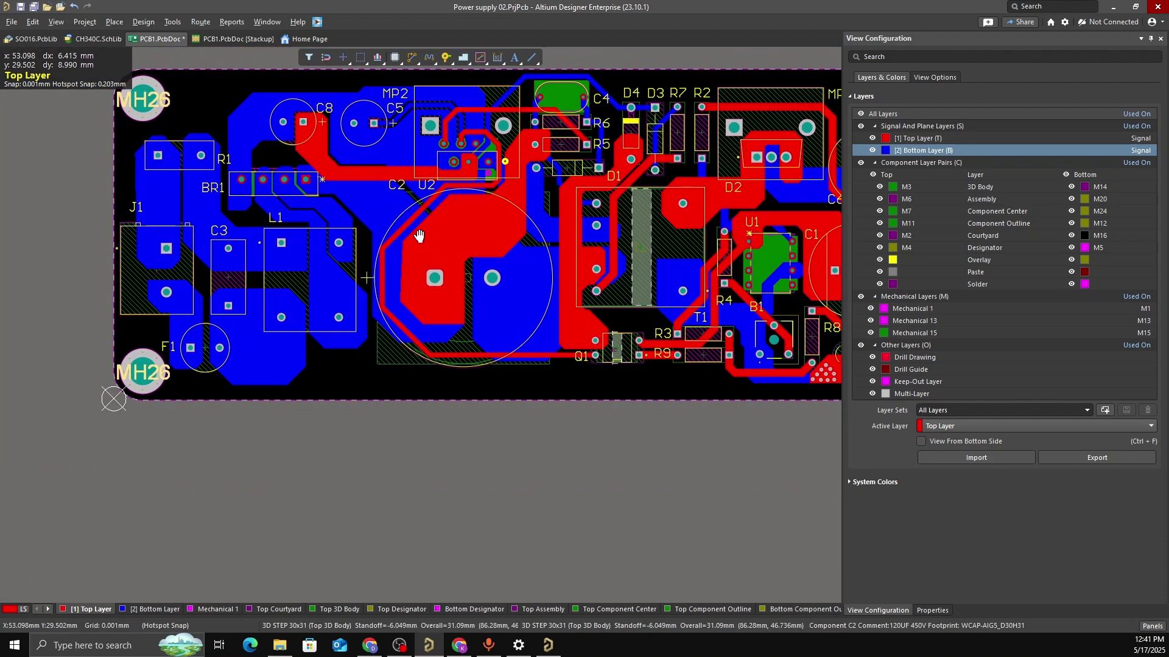
left_click(33, 6)
Nudge the track corner beside U2's pads above C2 slightly and save the PCB document again
scroll(559, 330, "down", 2, "ctrl")
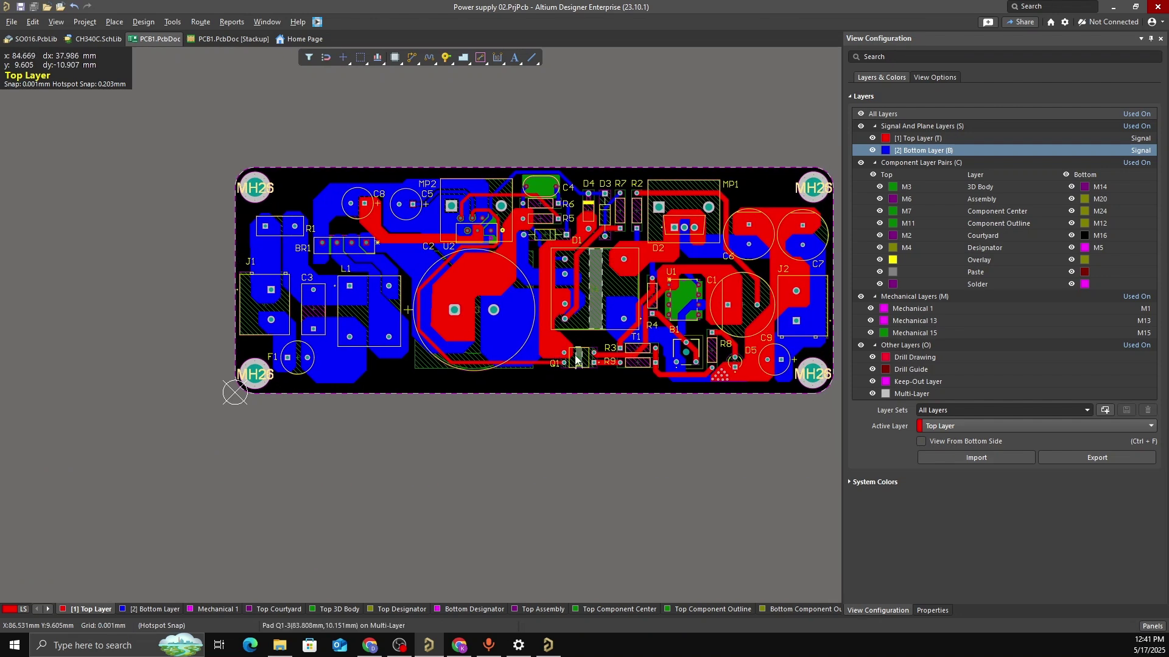
scroll(576, 361, "up", 3, "ctrl")
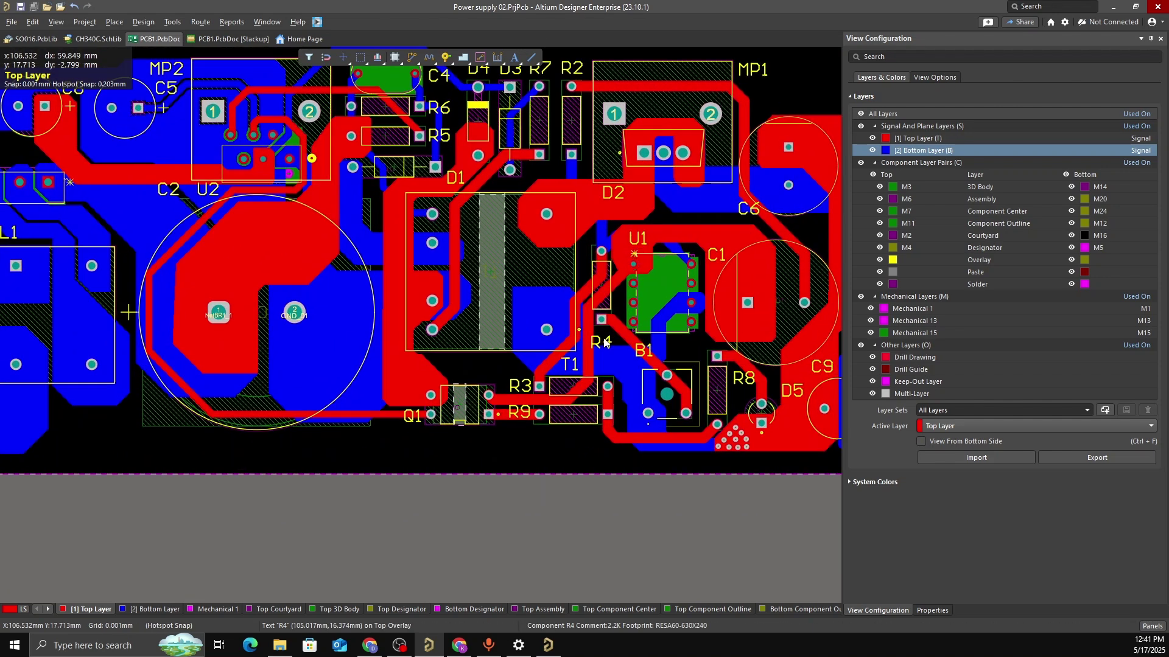
right_click_drag(563, 348, 560, 358)
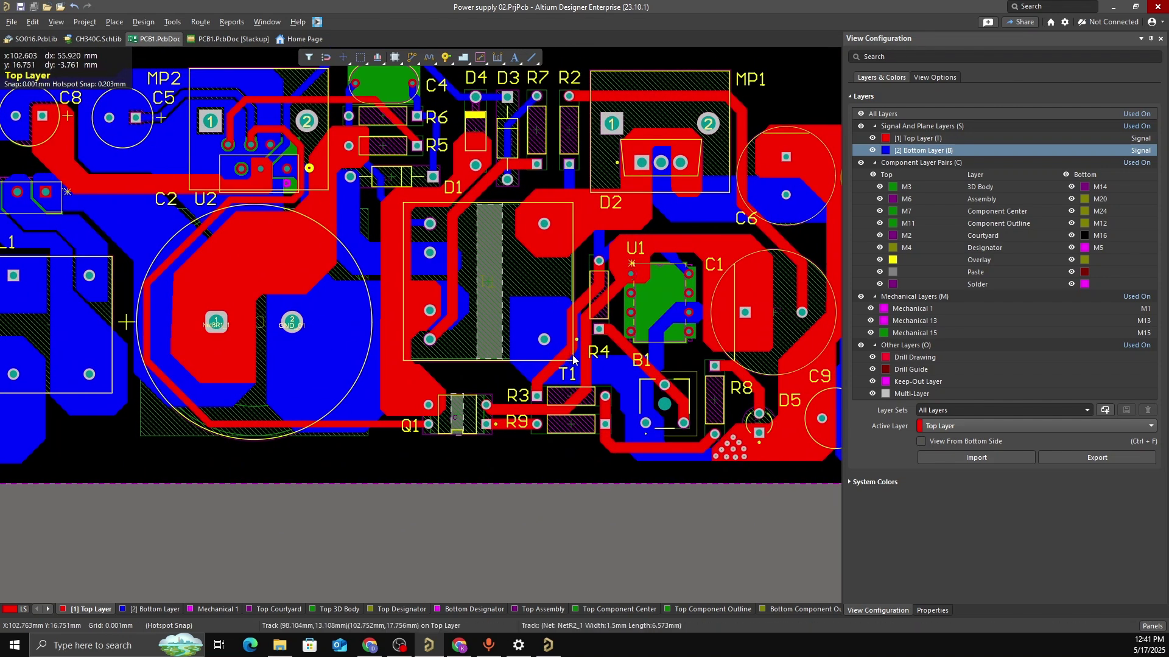
right_click_drag(432, 316, 441, 331)
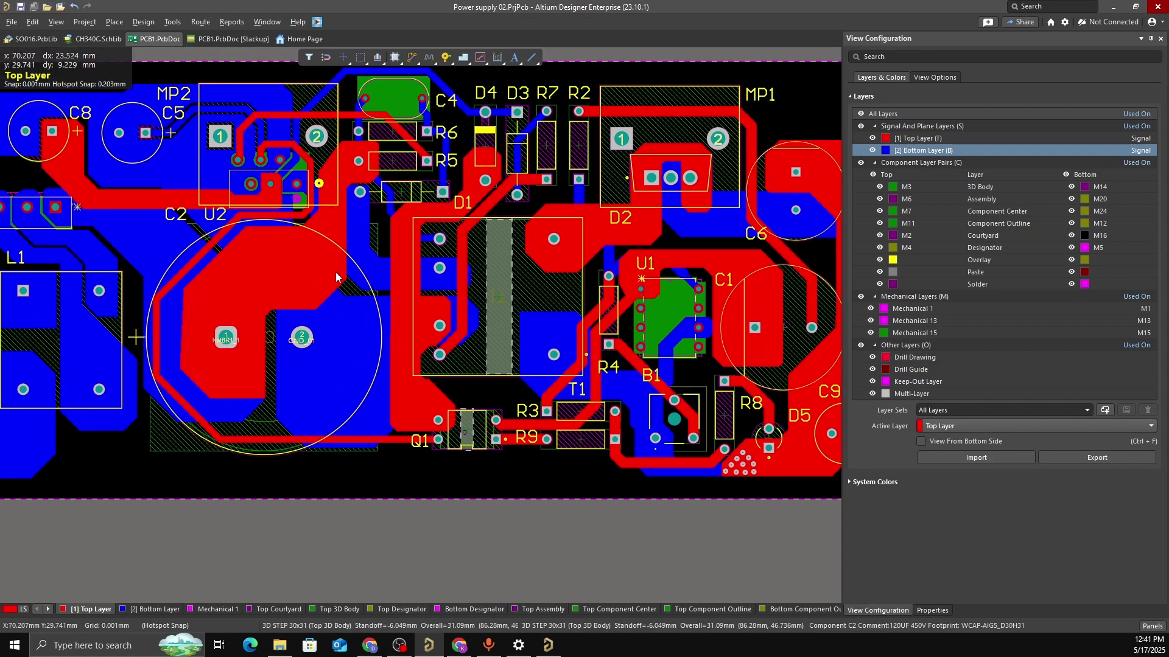
scroll(307, 188, "up", 2, "ctrl")
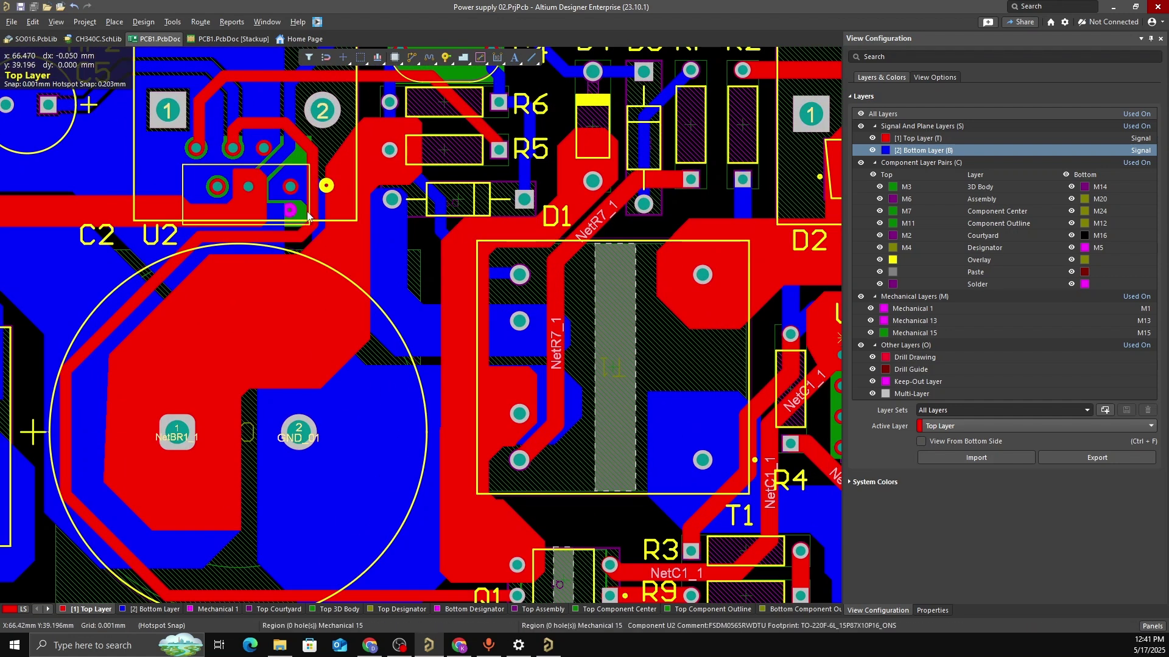
left_click_drag(313, 207, 312, 205)
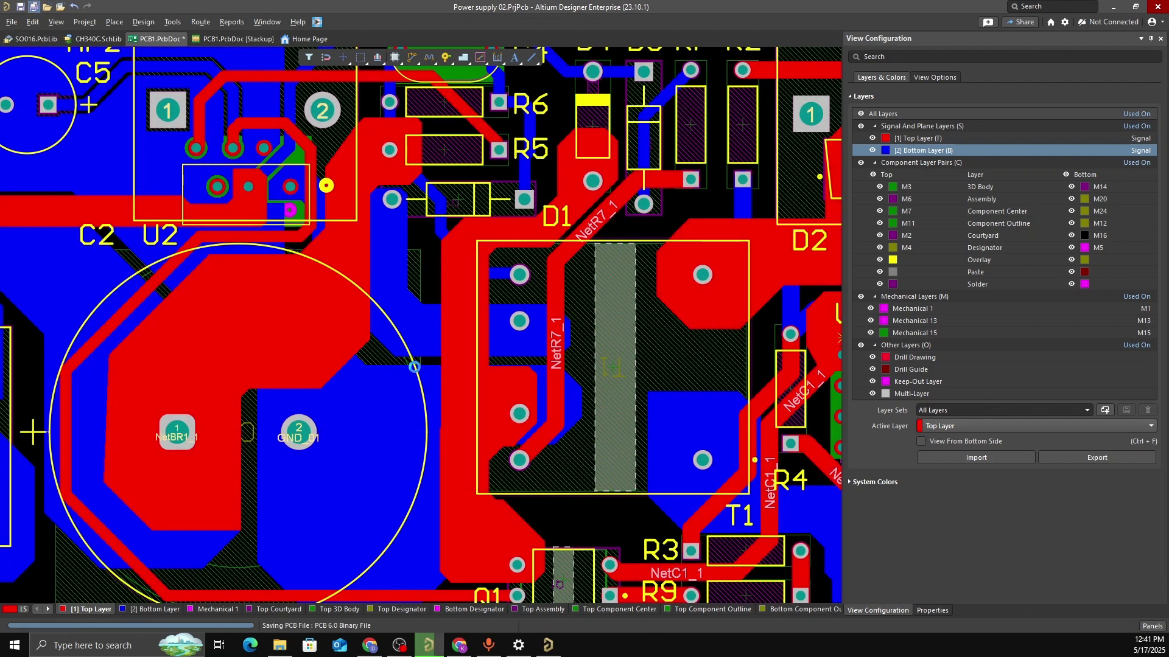
scroll(437, 433, "down", 4, "ctrl")
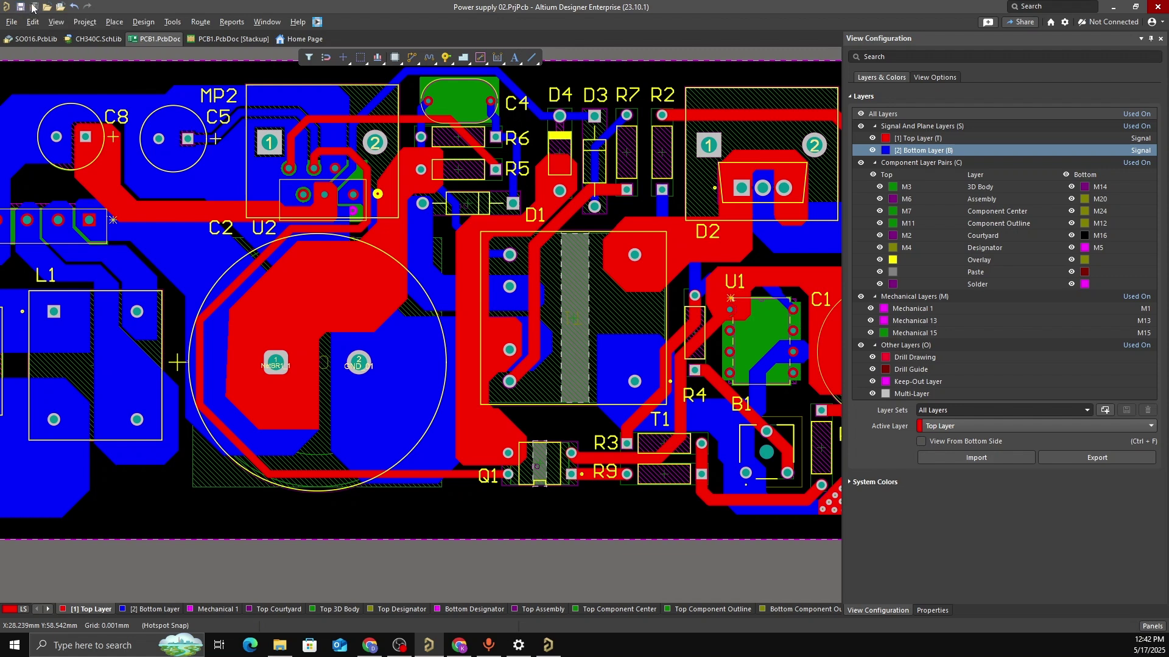
scroll(381, 388, "down", 3, "ctrl")
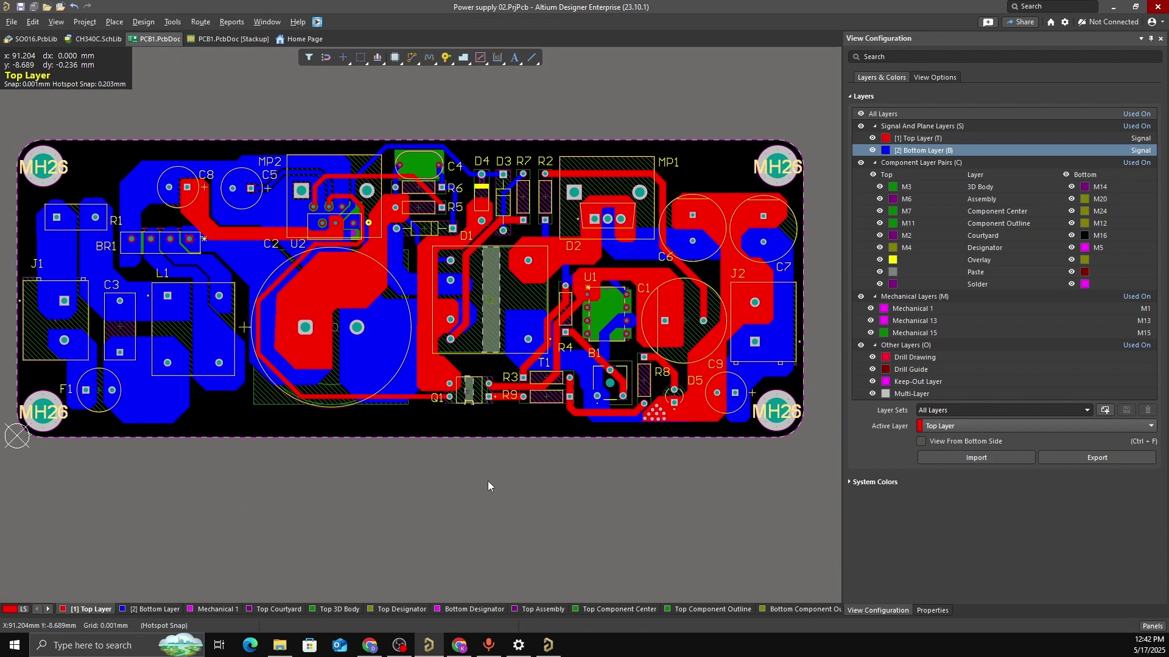
right_click_drag(213, 448, 222, 450)
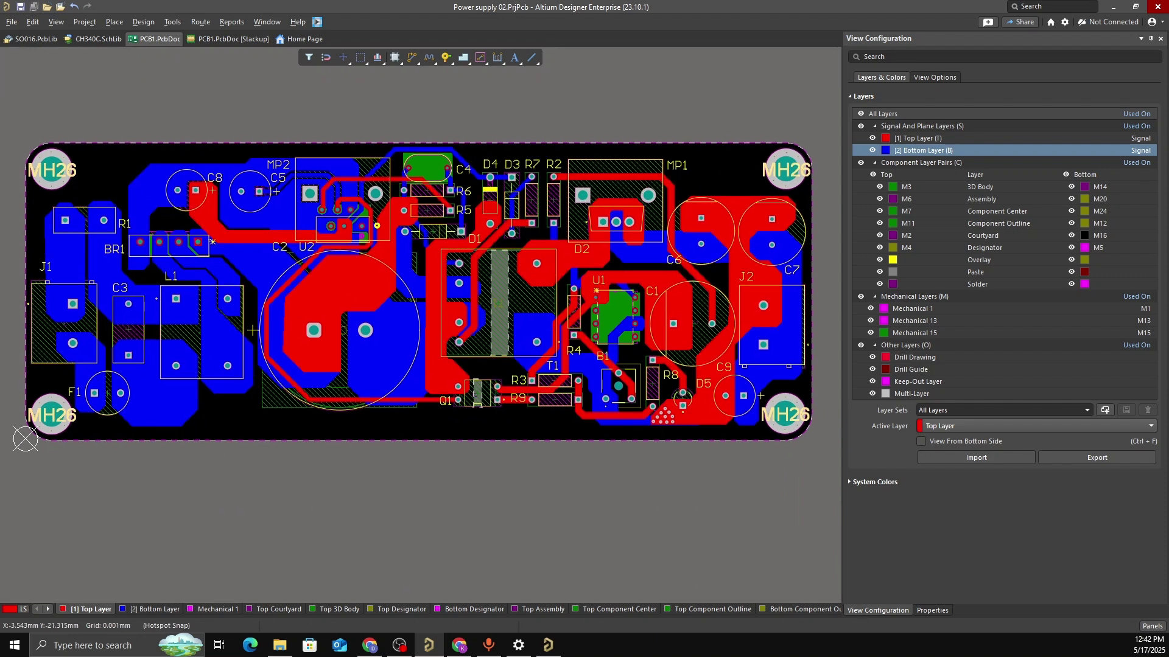
Make Top Overlay the active layer for adding silkscreen text
scroll(415, 354, "up", 2, "ctrl")
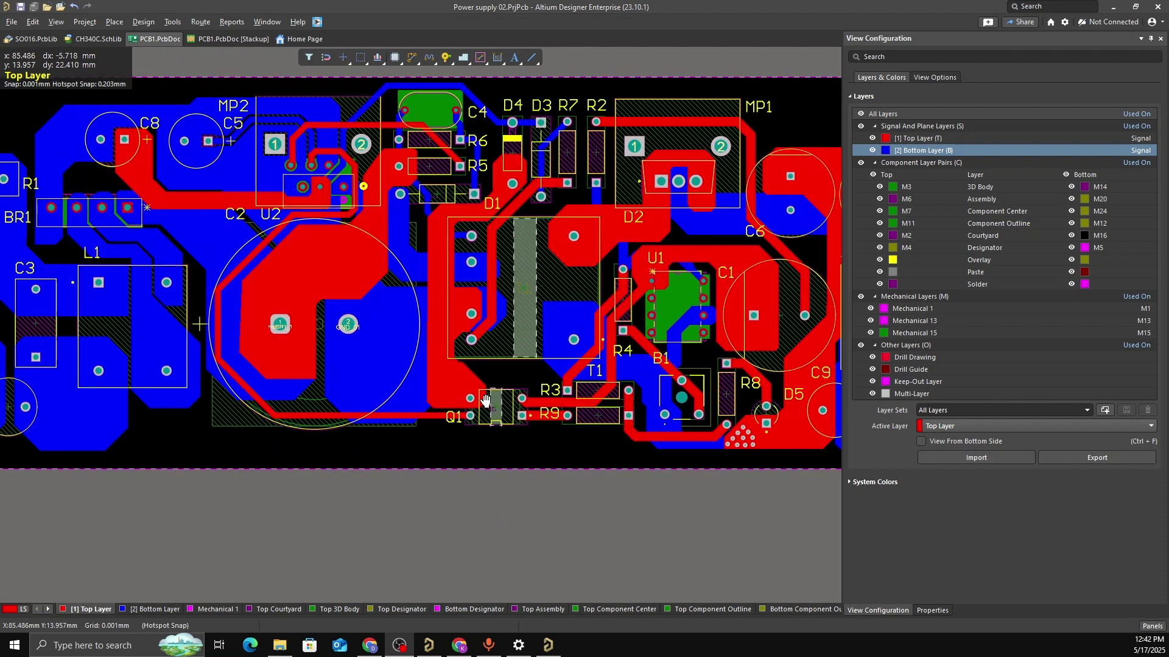
scroll(485, 400, "down", 2, "ctrl")
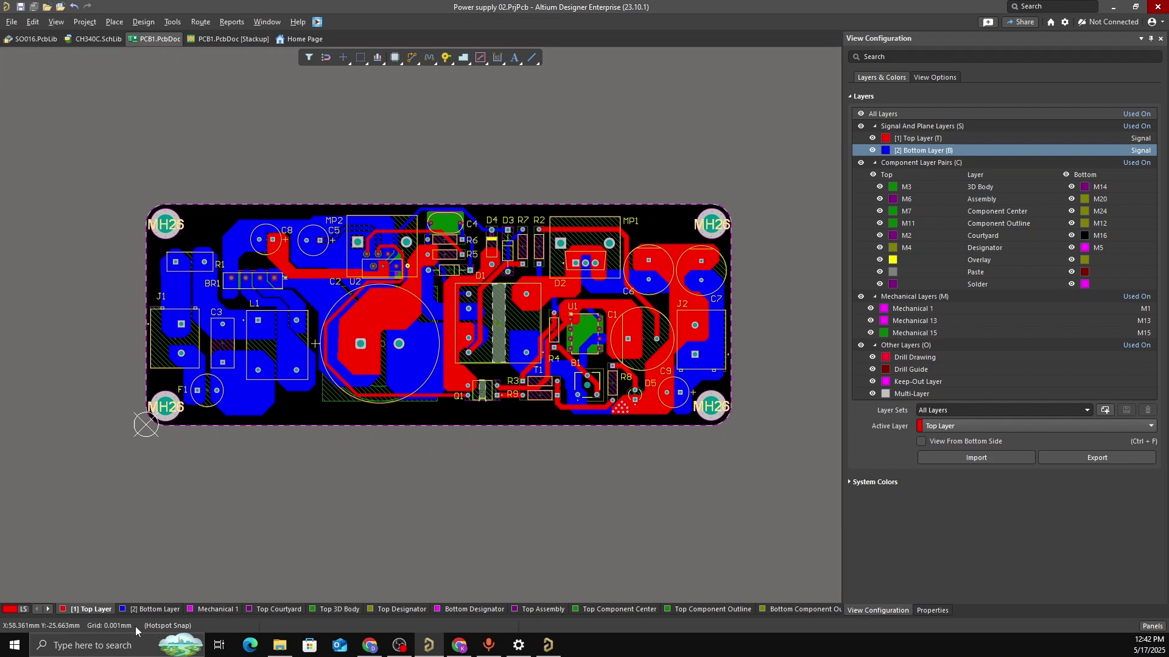
left_click(49, 610)
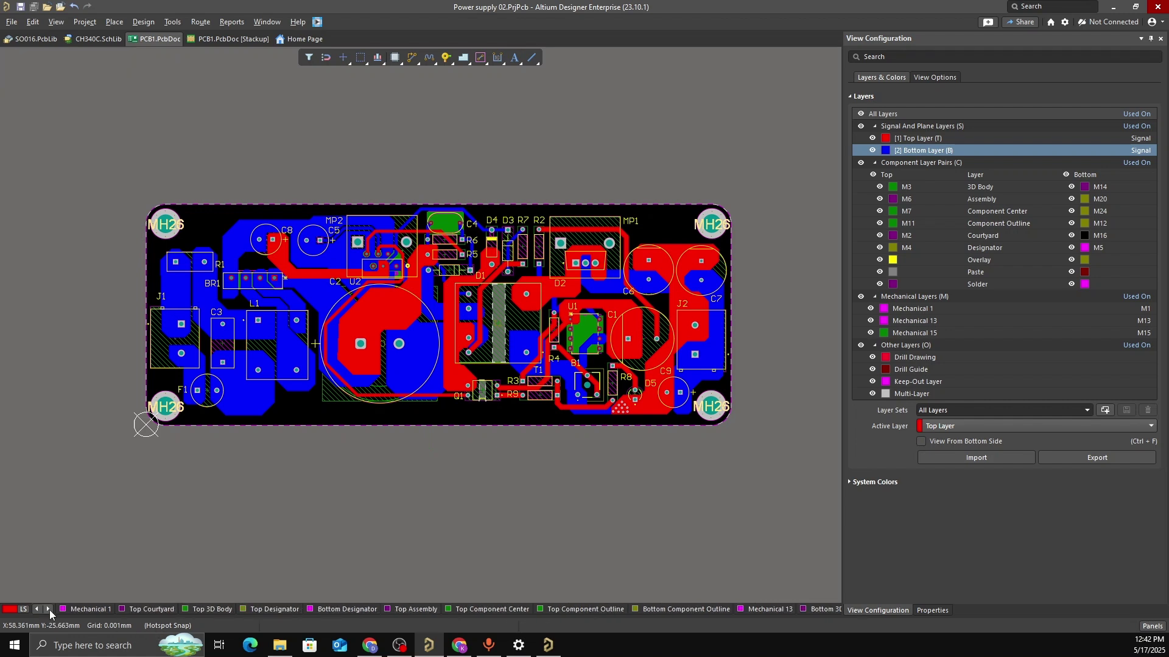
left_click(49, 609)
left_click(49, 610)
left_click(49, 610)
left_click(50, 610)
left_click(49, 610)
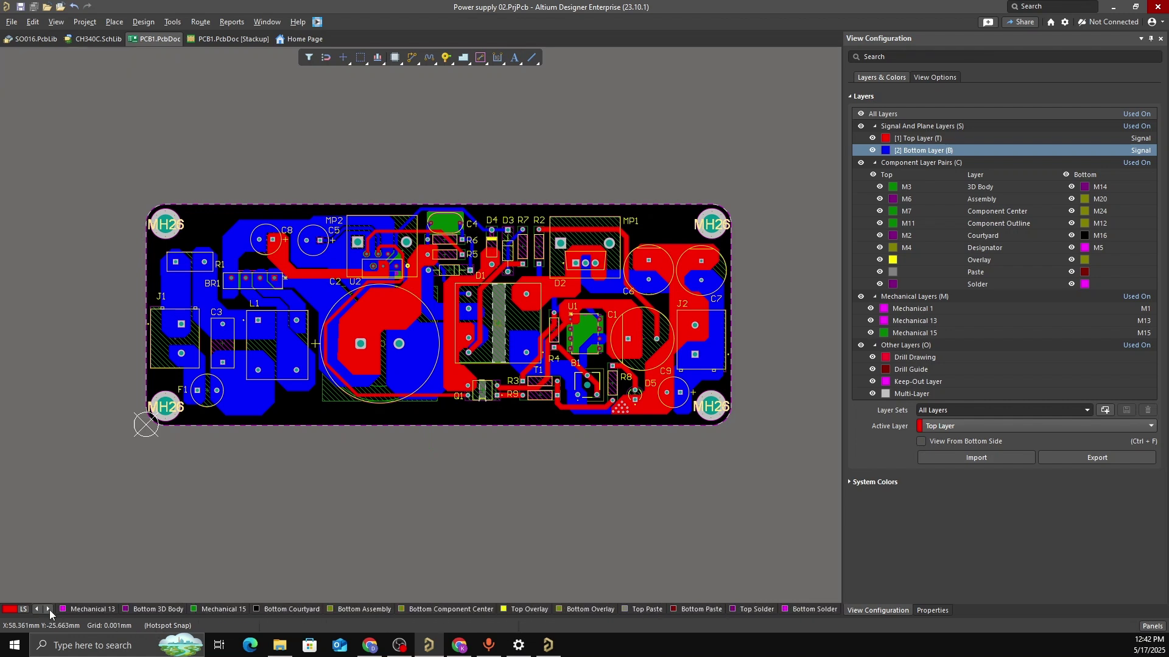
left_click(49, 610)
left_click(49, 610)
left_click(395, 609)
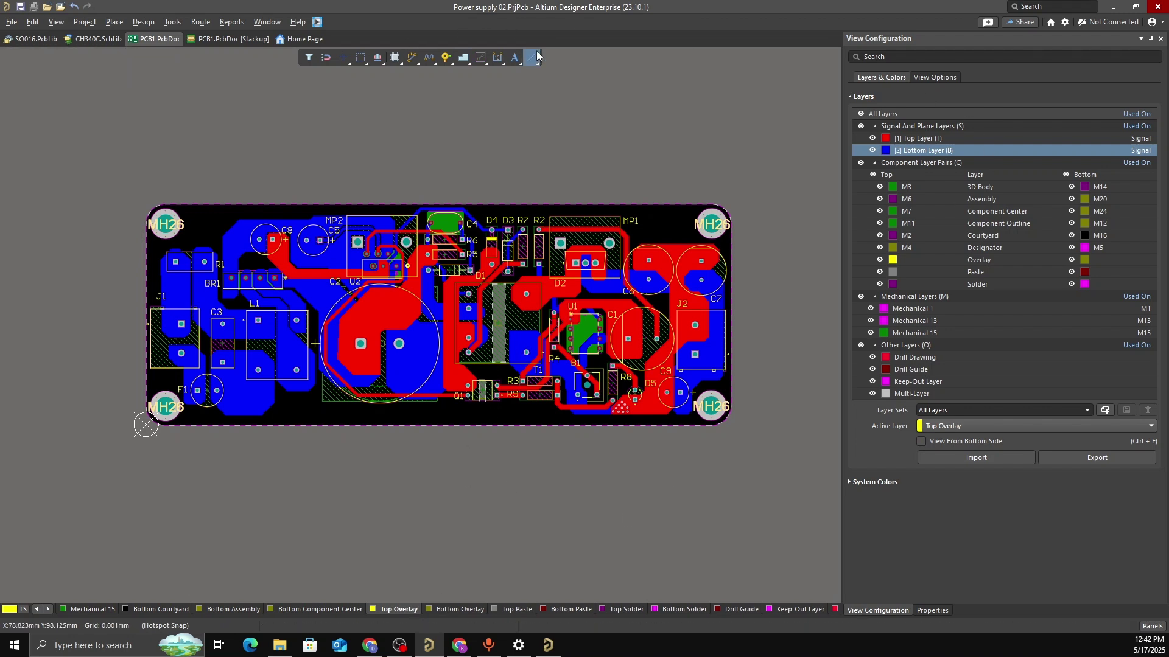
Place a text string on the Top Overlay below C2, near the board's lower edge
left_click(512, 59)
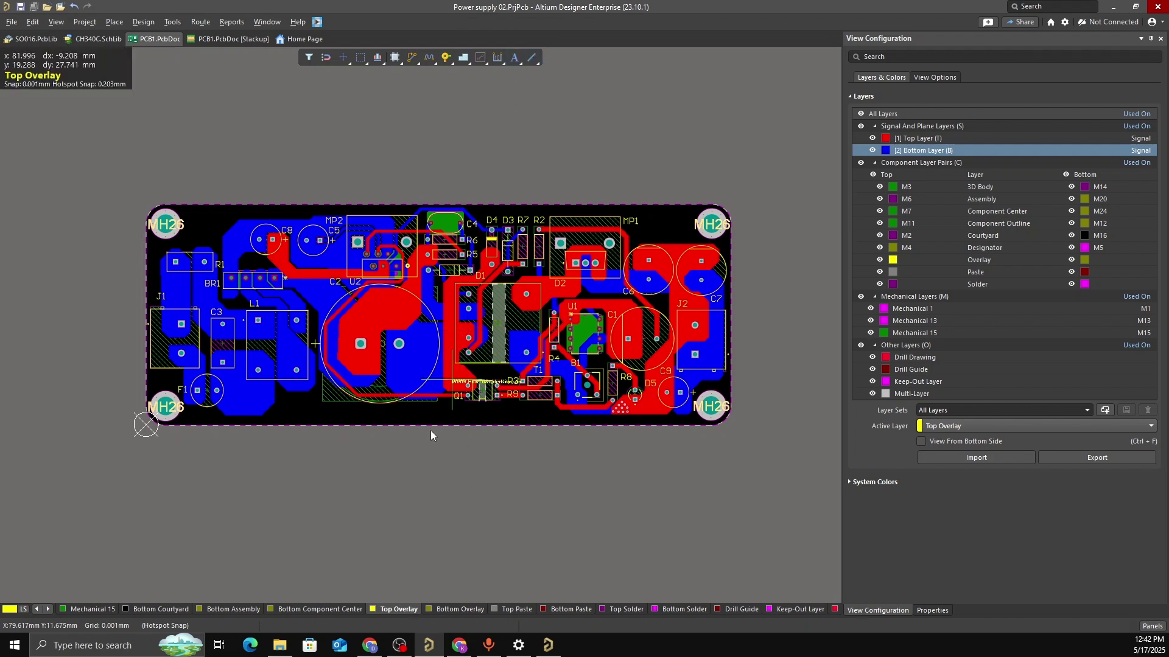
left_click(402, 417)
scroll(448, 426, "up", 3, "ctrl")
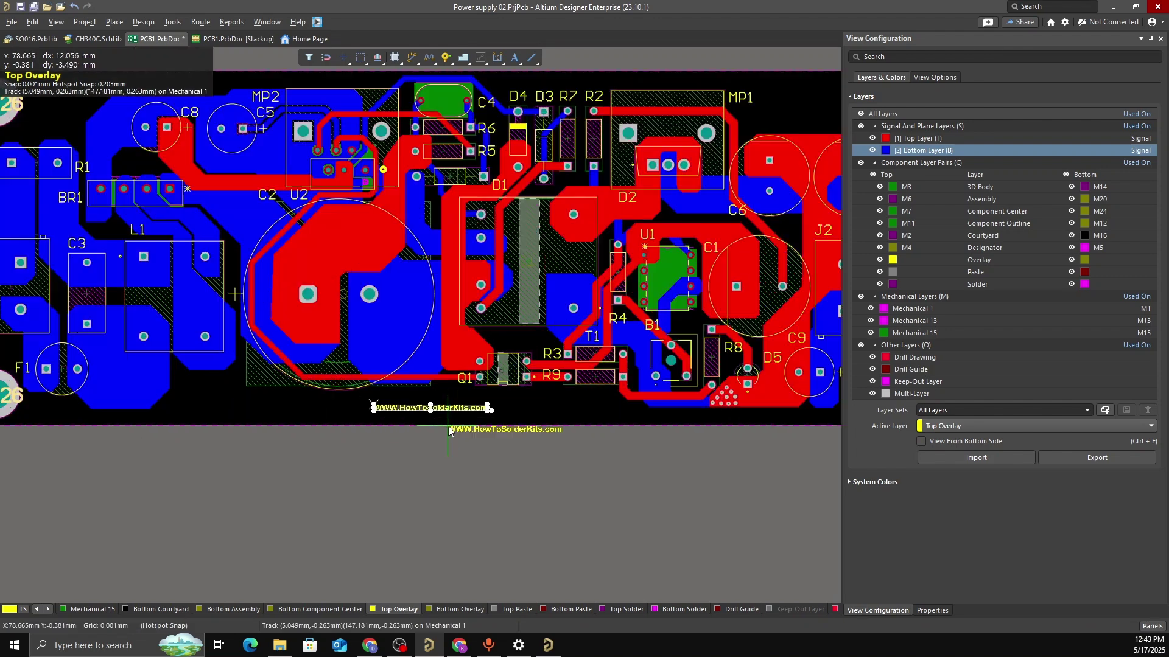
right_click(377, 430)
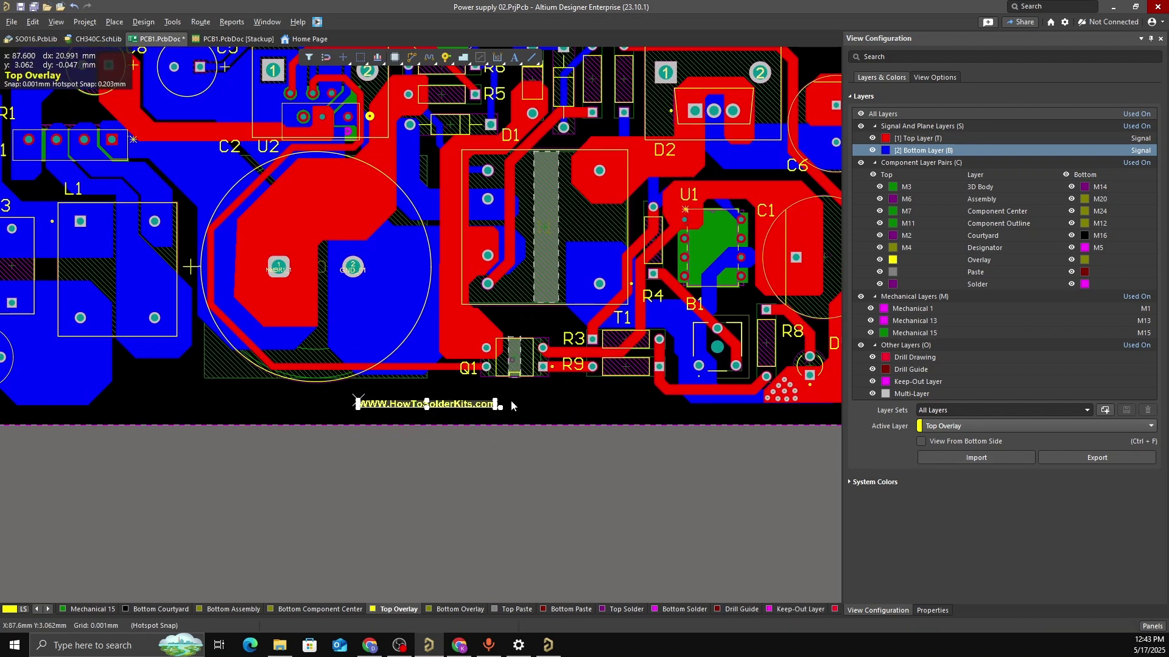
Change the text of the placed string to "12V 10A Power Supply"
left_click(484, 407)
left_click(484, 406)
left_click(484, 407)
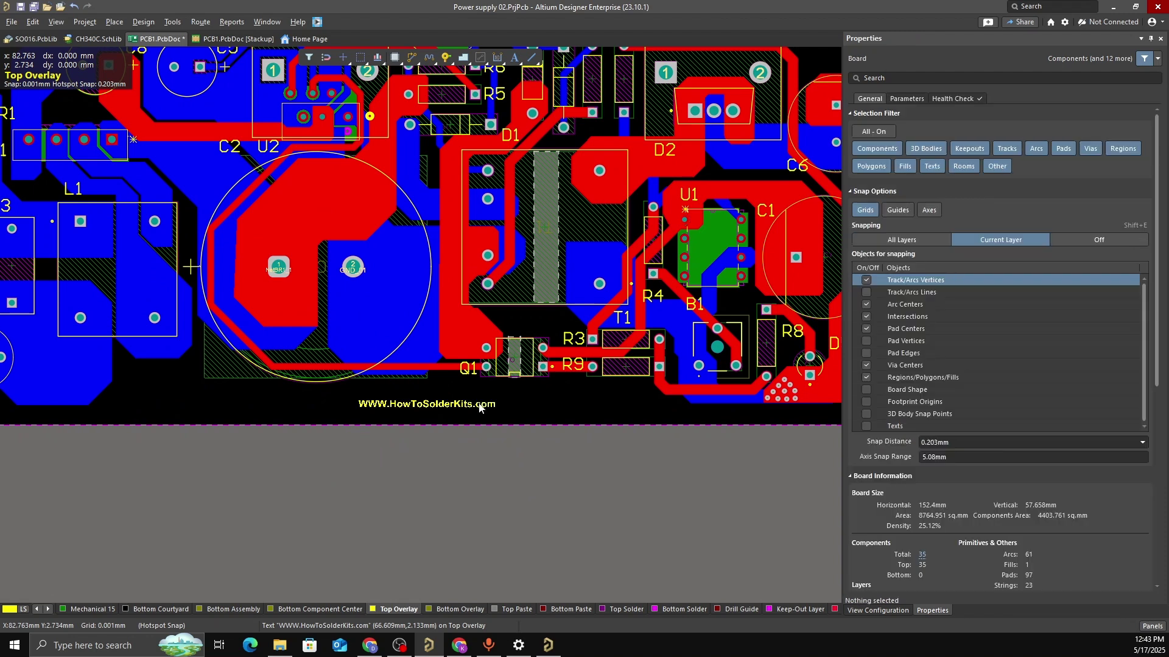
left_click(484, 406)
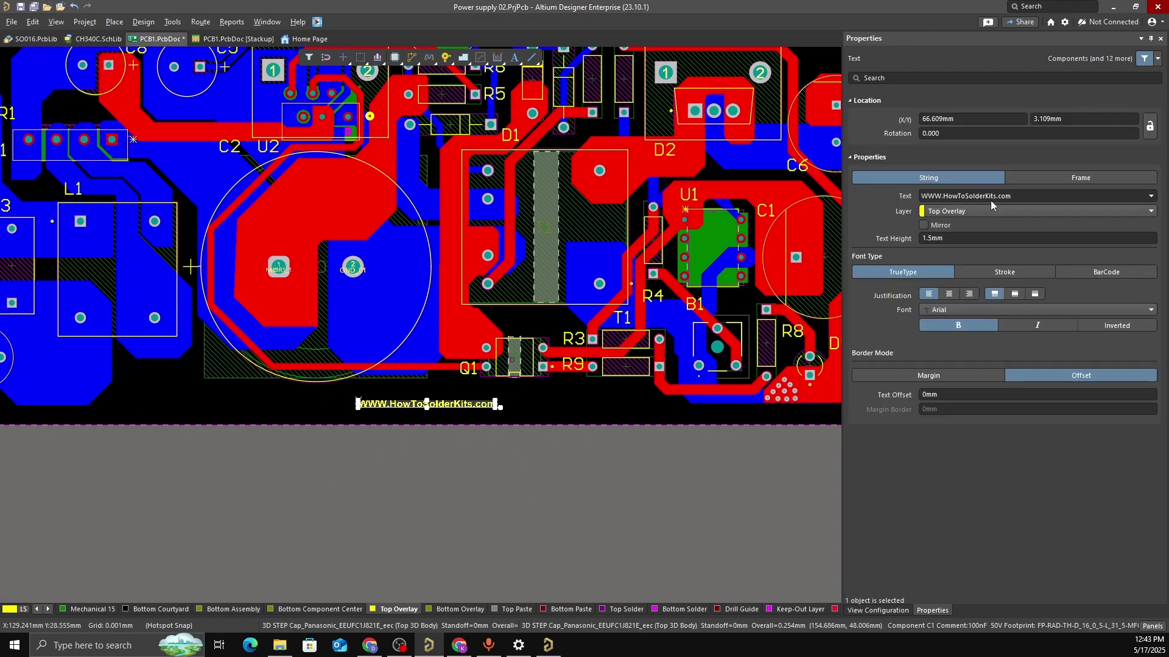
left_click(1026, 197)
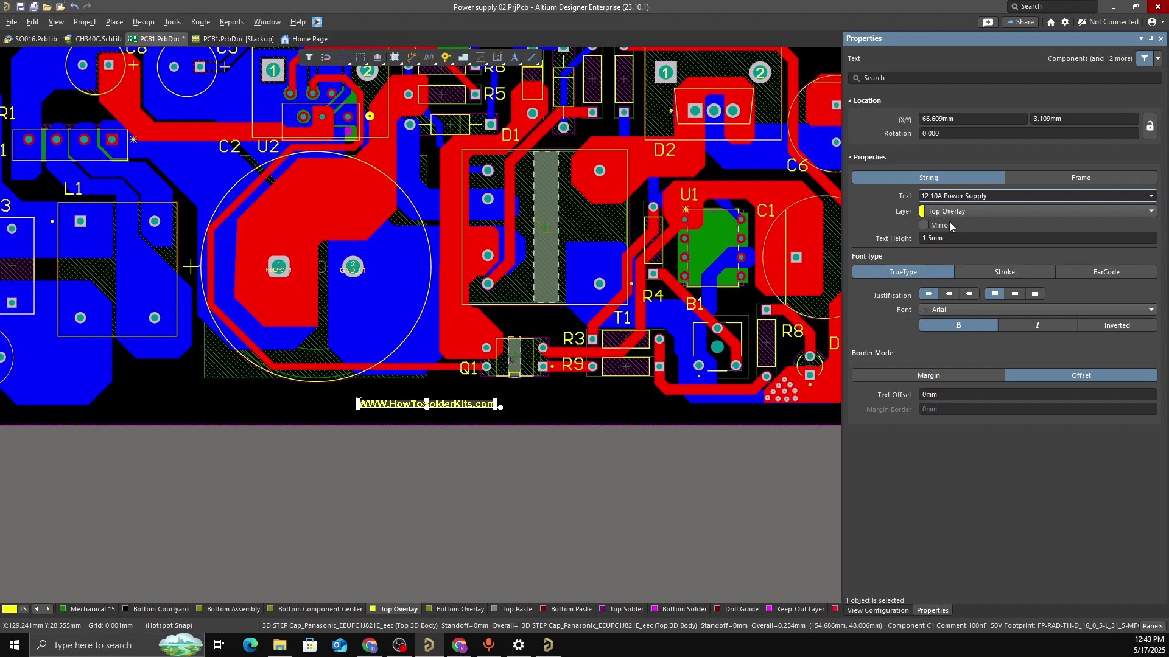
type("V")
key("Return")
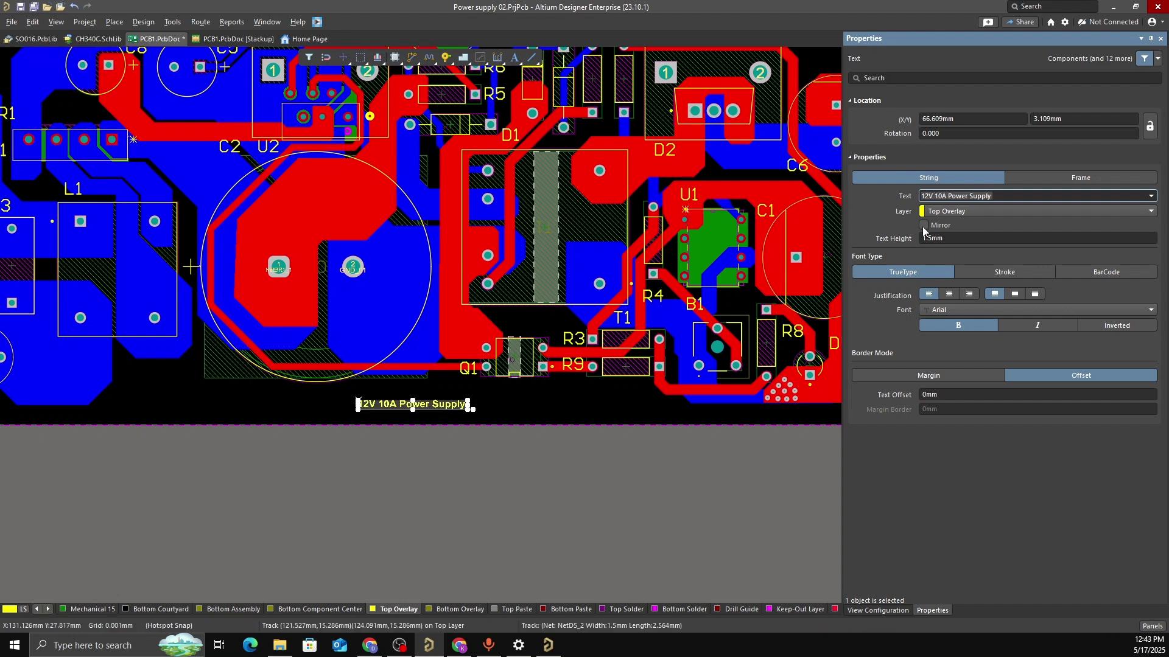
Set the silkscreen title's text height to 3 mm and format it as bold italic
left_click(933, 239)
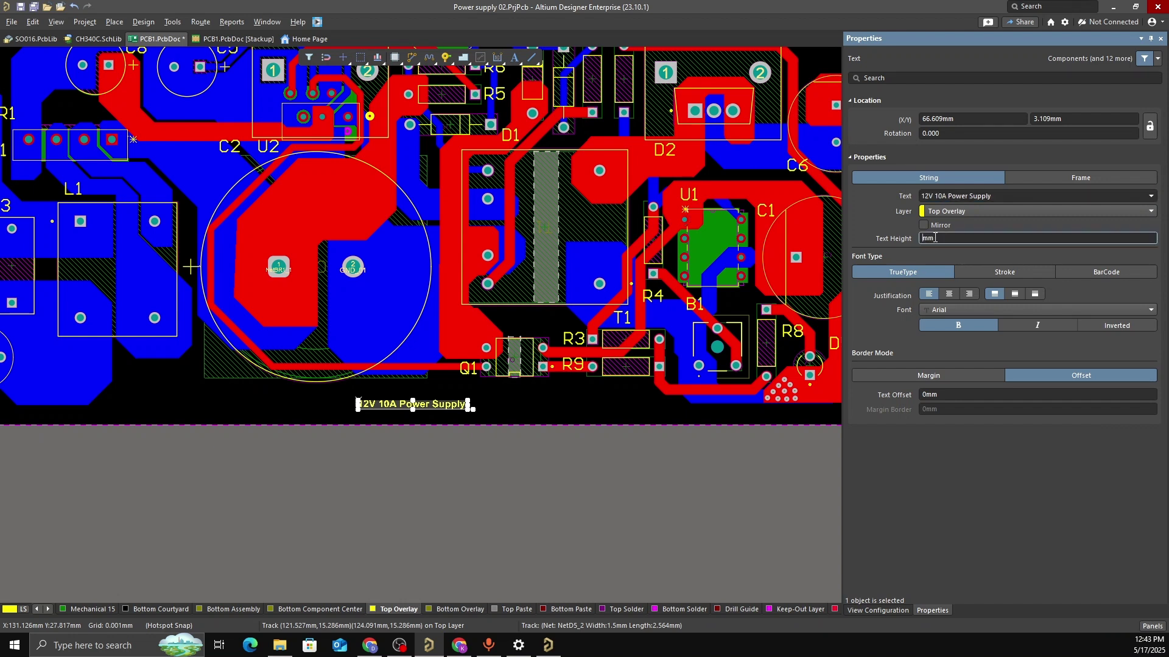
key("Return")
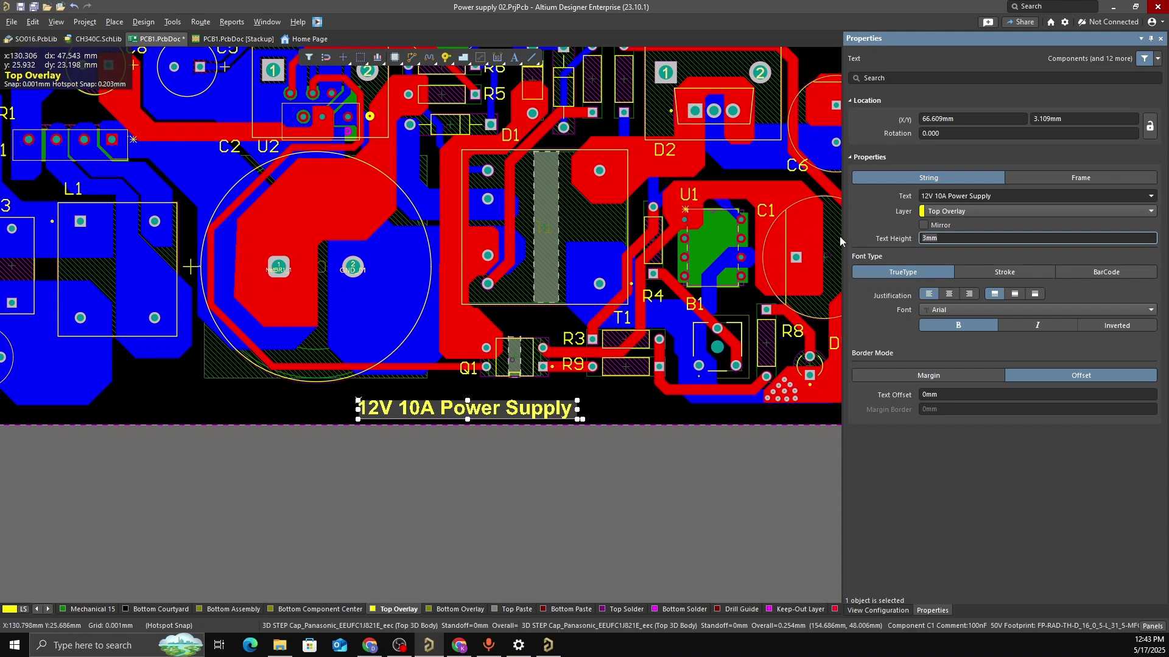
left_click(957, 326)
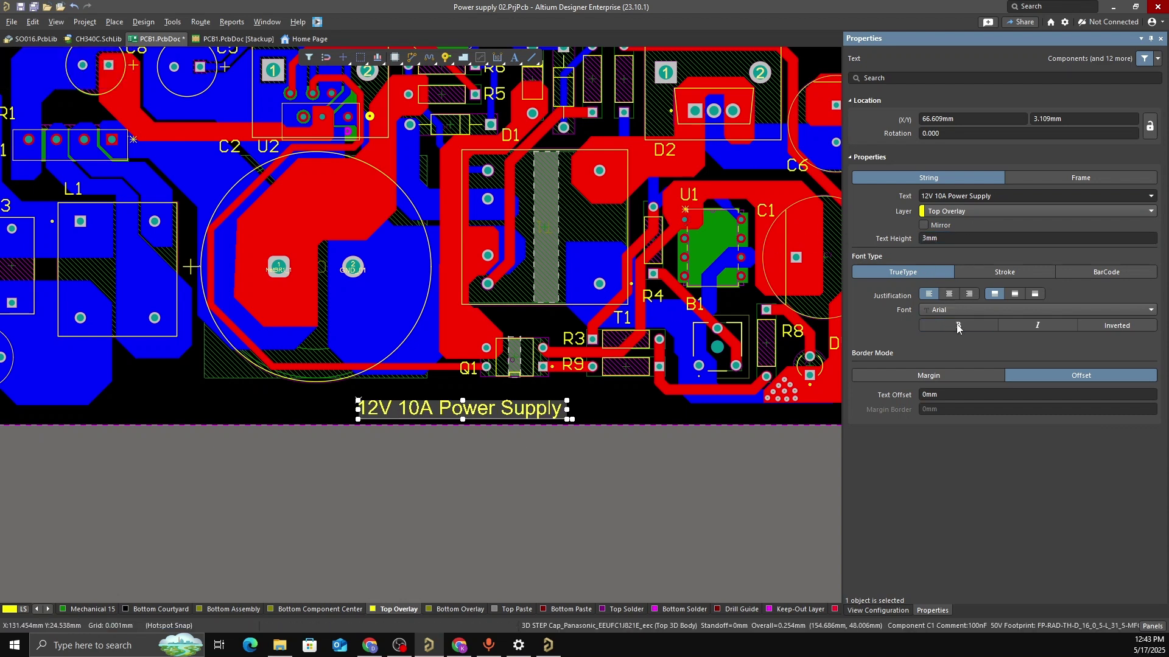
left_click(957, 326)
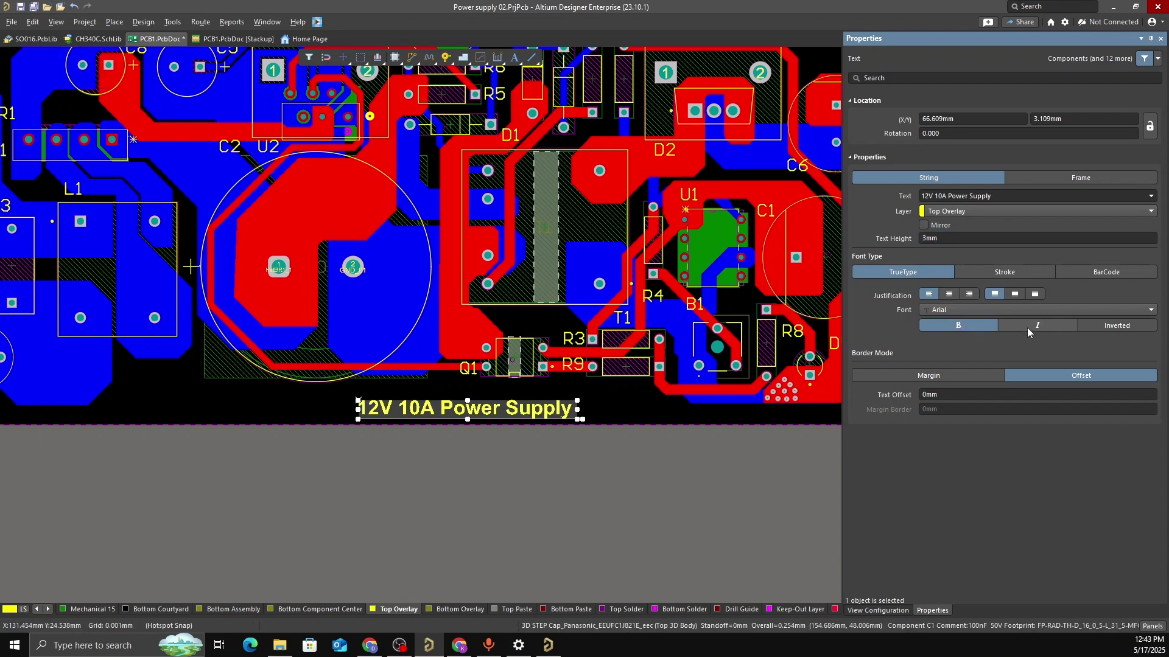
left_click(1027, 327)
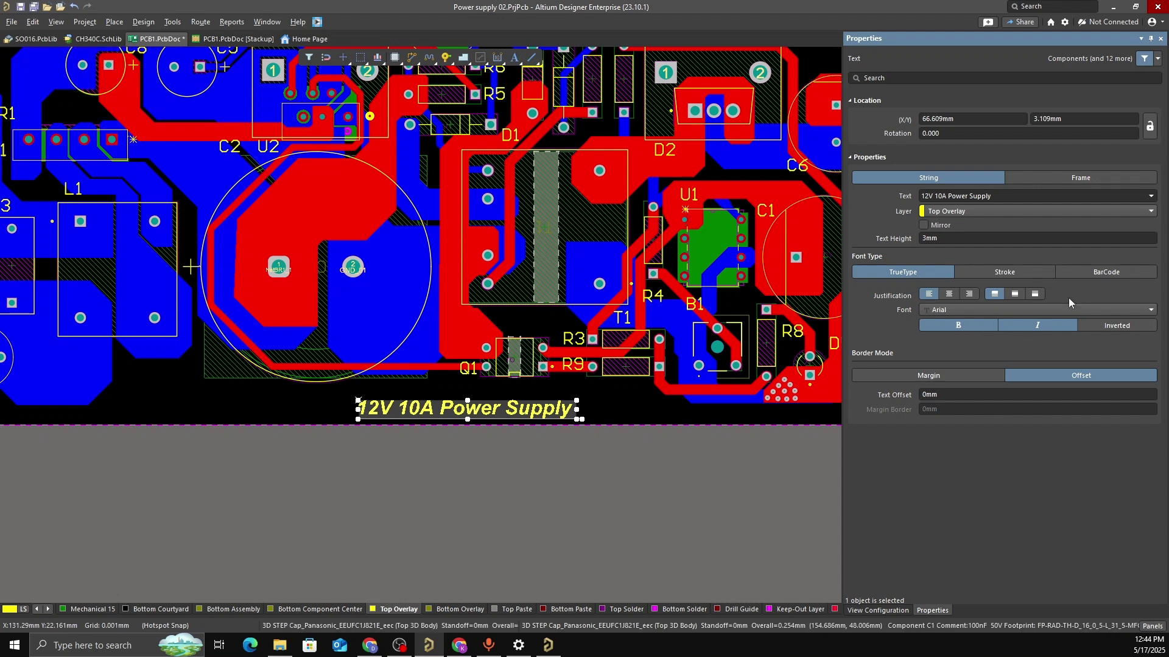
Move the "12V 10A Power Supply" text slightly up and left, within the clear area below C2 and Q1
left_click_drag(359, 403, 357, 392)
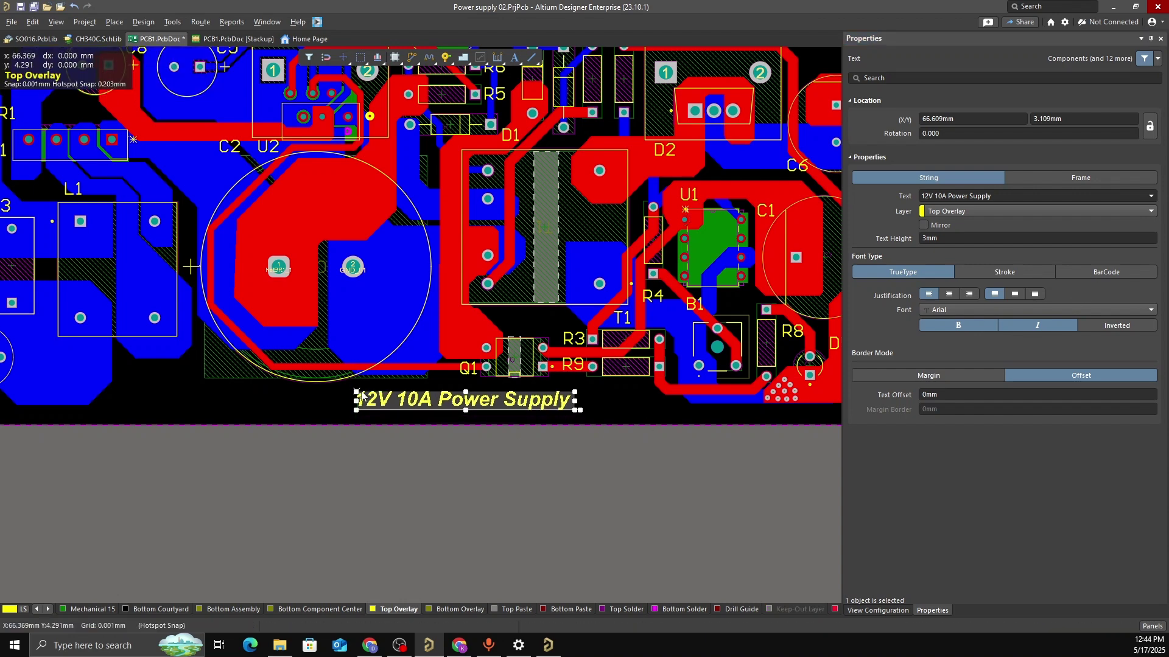
key("ctrl+Page_Down")
left_click(408, 458)
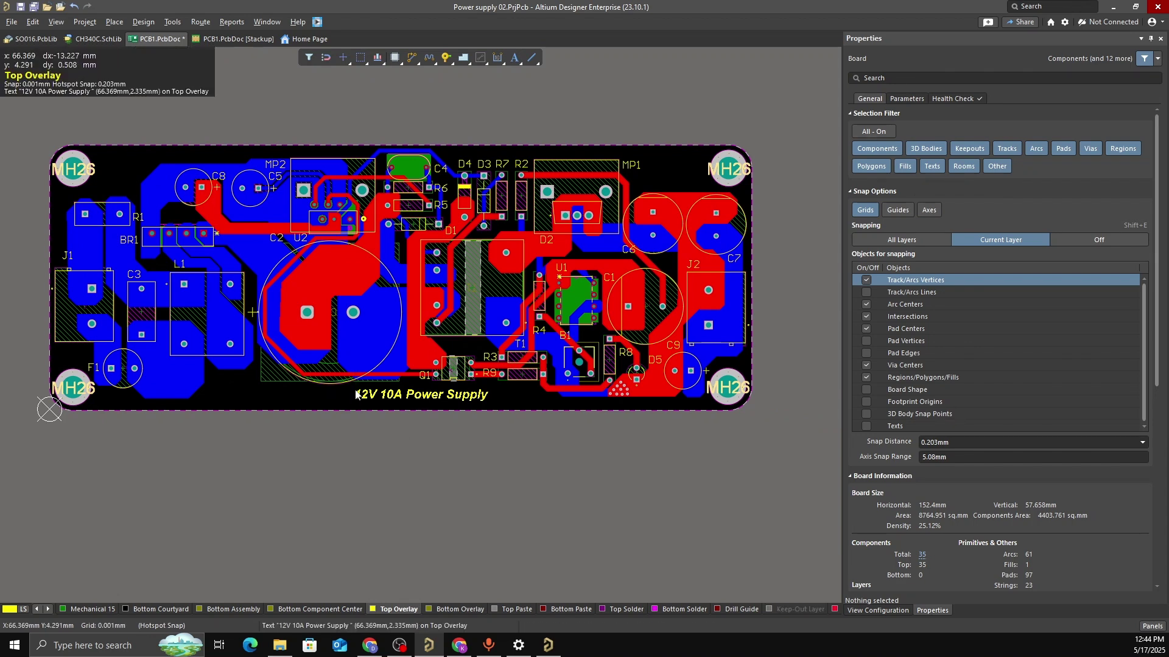
left_click_drag(357, 395, 351, 390)
left_click(397, 552)
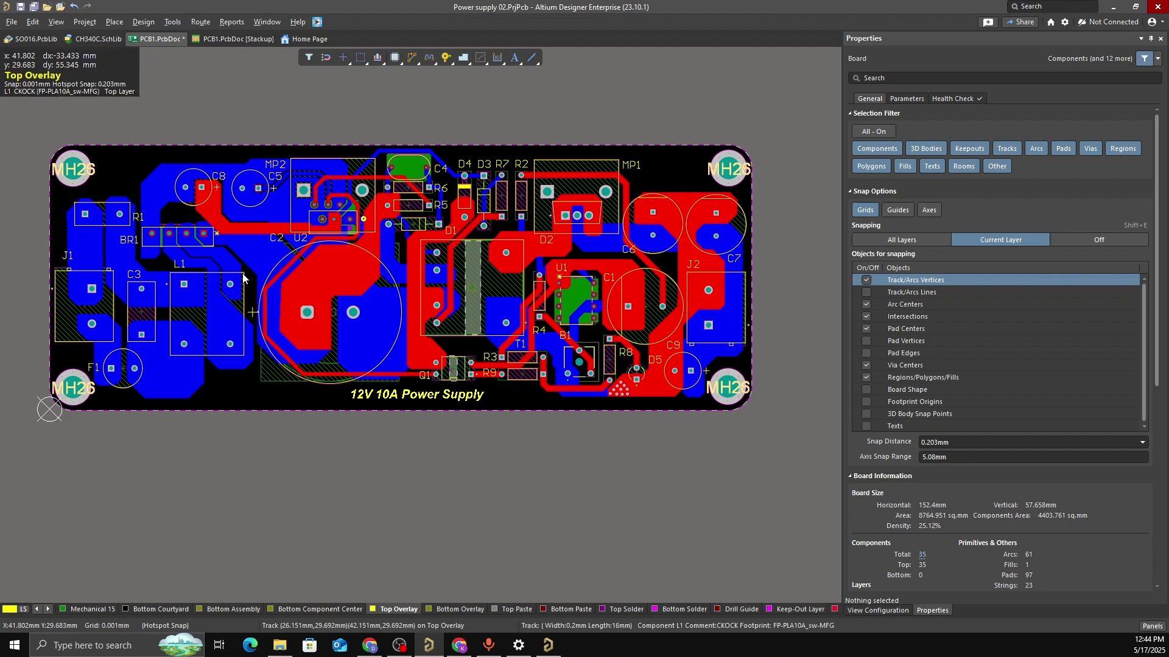
Examine the board in 3D, including the silkscreen title near Q1, and return to the 2D layout
key("3")
scroll(242, 275, "down", 2, "ctrl")
right_click_drag(242, 275, 323, 277)
scroll(265, 214, "up", 3, "ctrl")
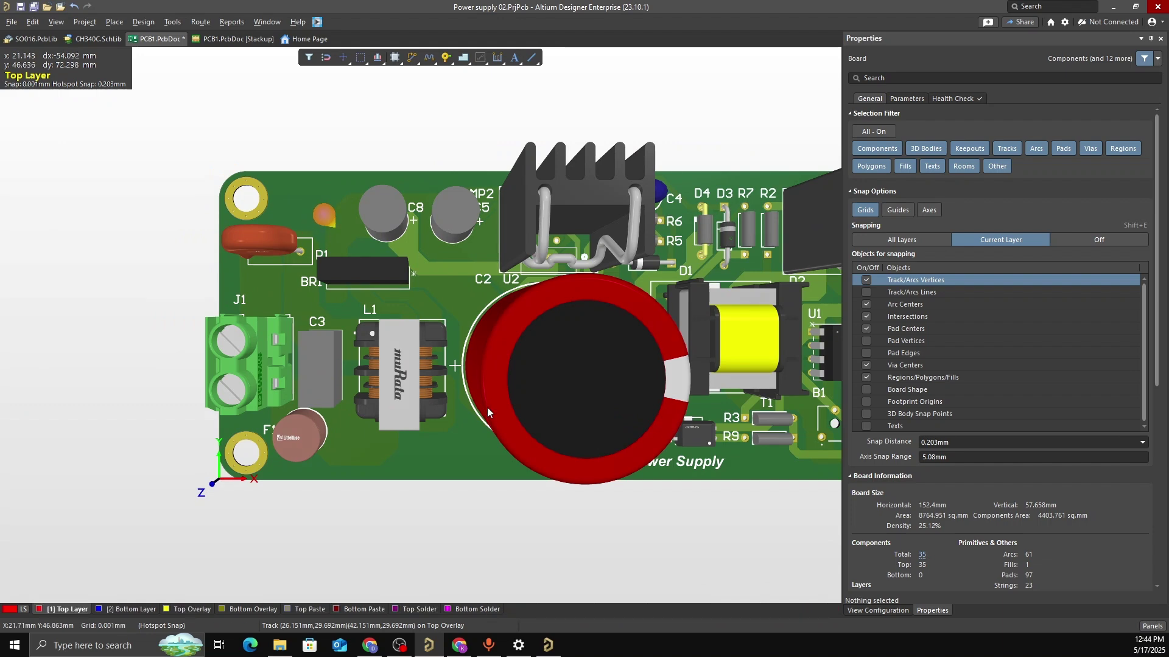
scroll(486, 407, "down", 3, "ctrl")
right_click_drag(481, 406, 308, 354)
scroll(464, 360, "up", 4, "ctrl")
scroll(463, 390, "down", 1, "ctrl")
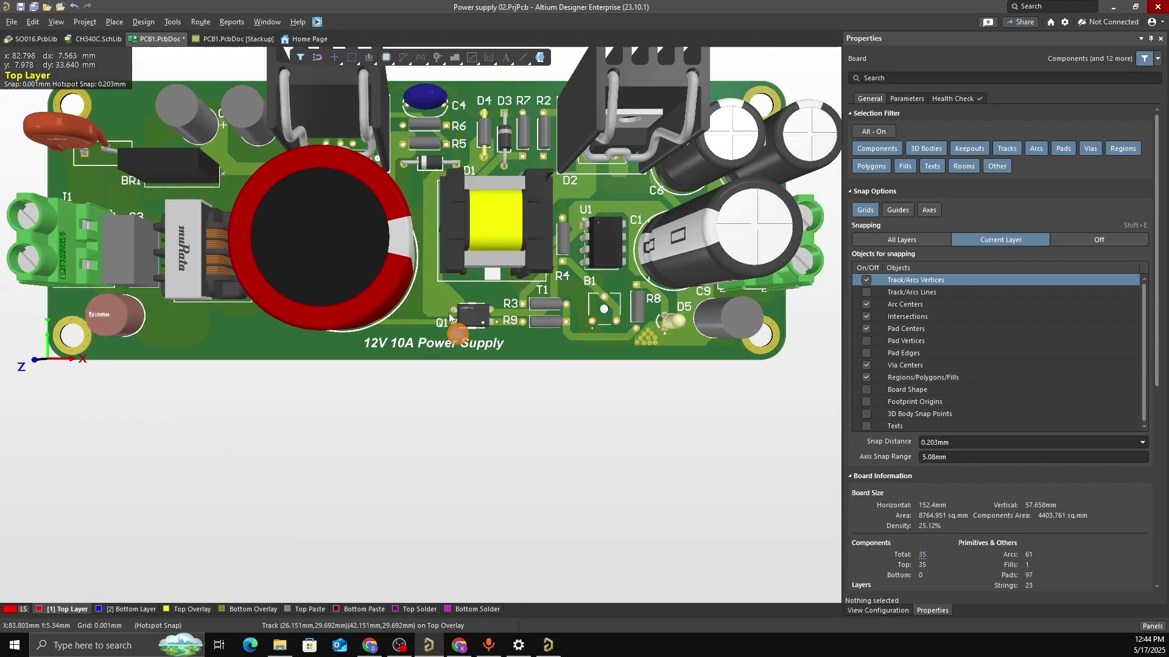
scroll(463, 399, "up", 1, "ctrl")
scroll(460, 396, "up", 1, "ctrl")
scroll(460, 395, "down", 3, "ctrl")
right_click_drag(438, 427, 433, 443)
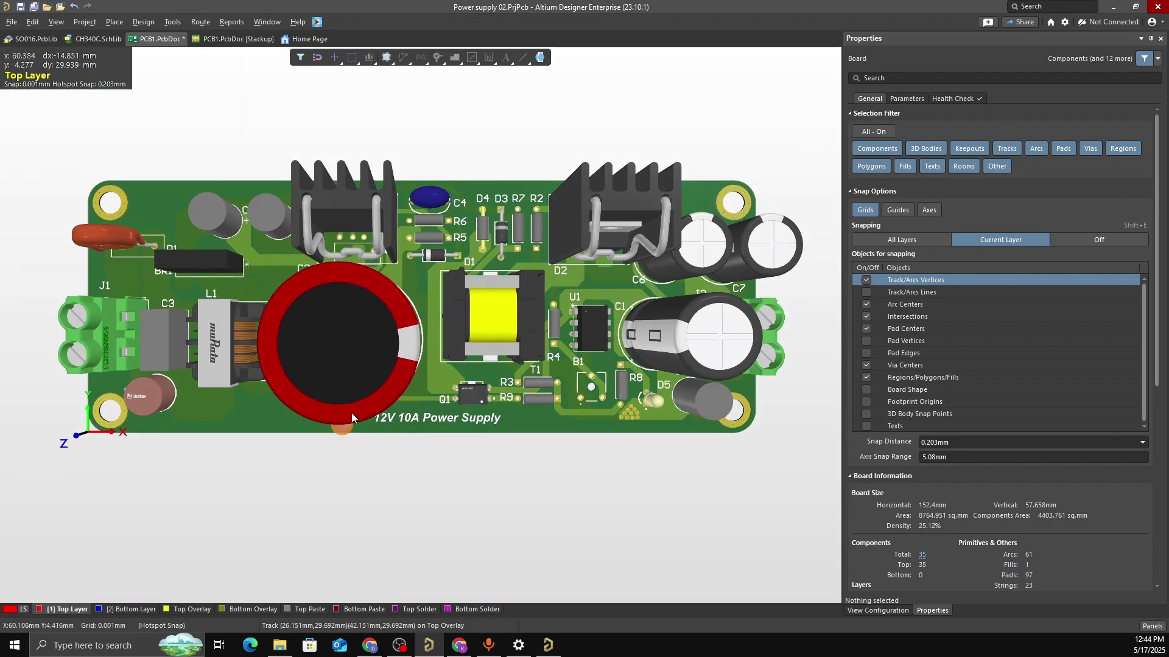
right_click_drag(352, 413, 390, 347)
key("2")
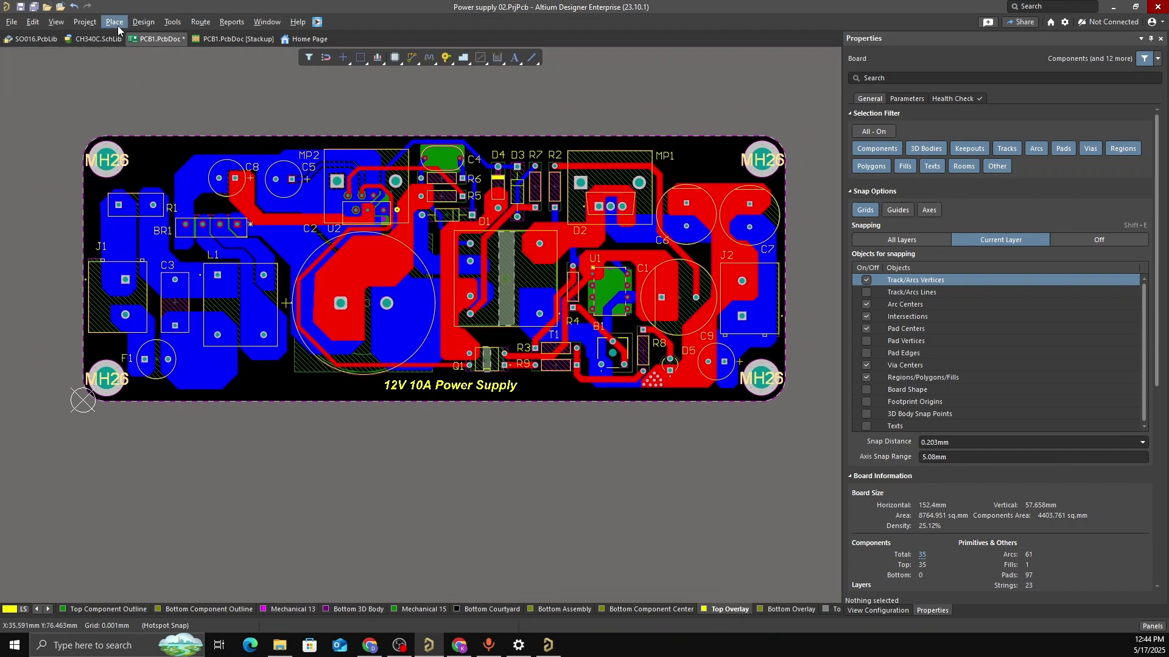
left_click(170, 20)
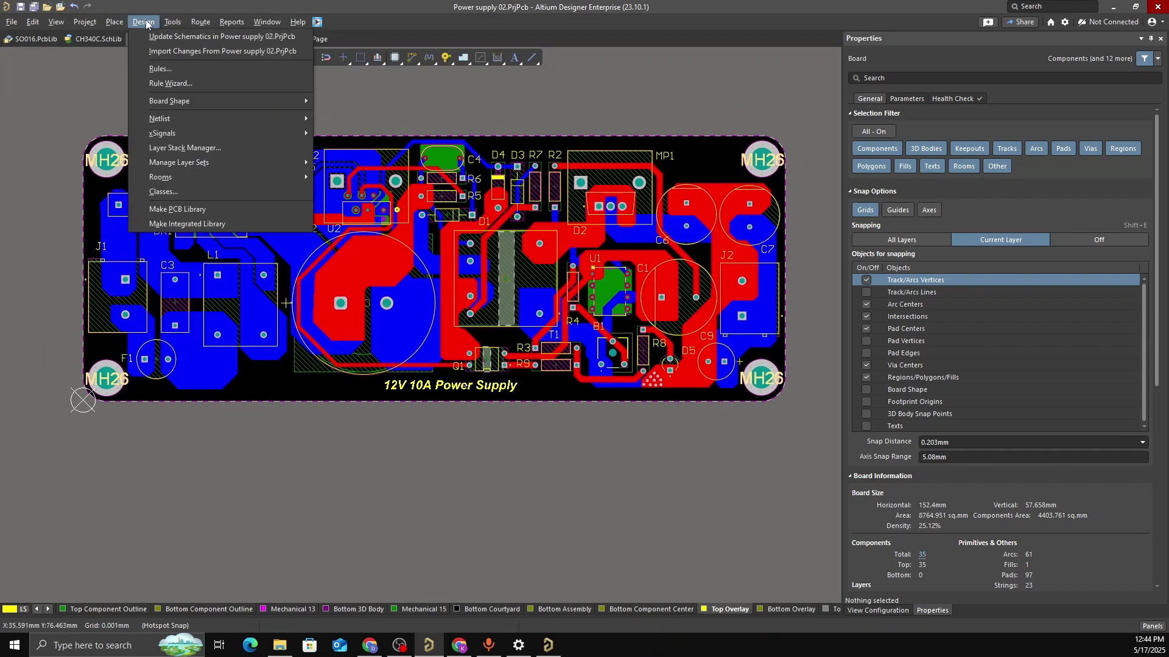
left_click(113, 22)
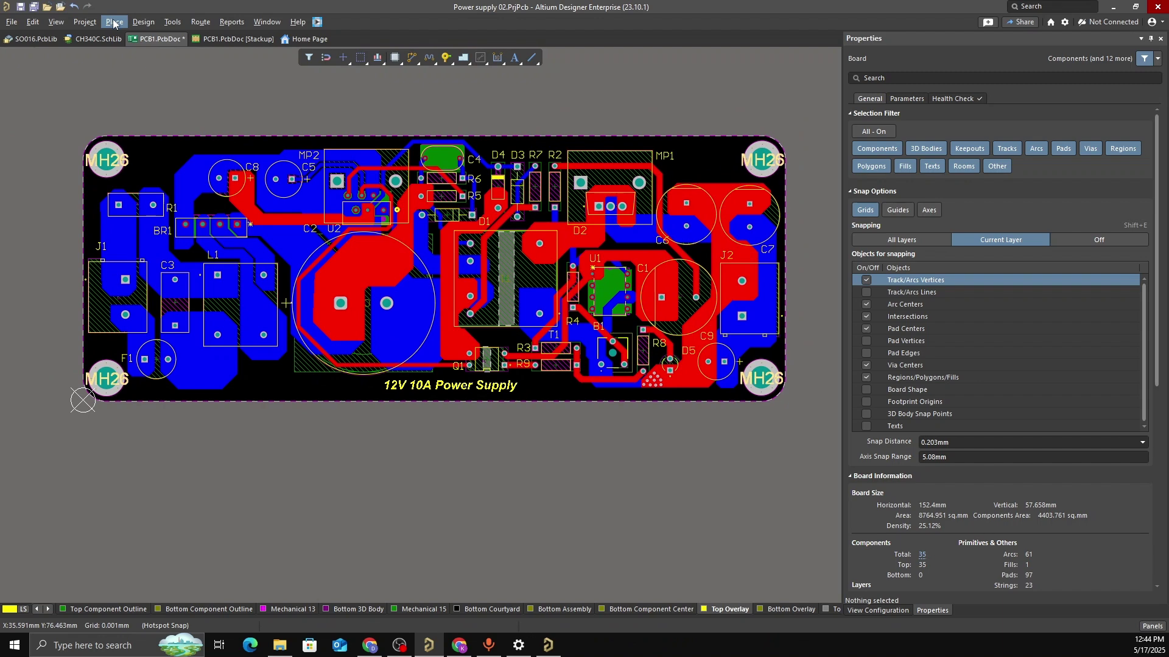
left_click(113, 23)
left_click(149, 247)
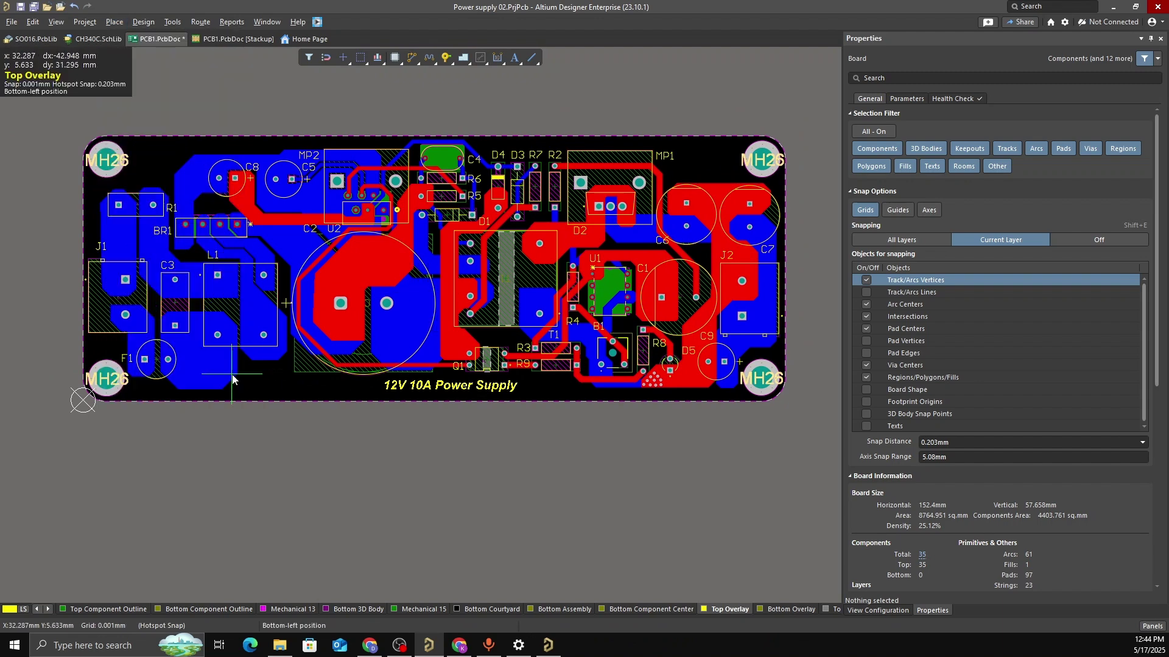
scroll(253, 379, "up", 2, "ctrl")
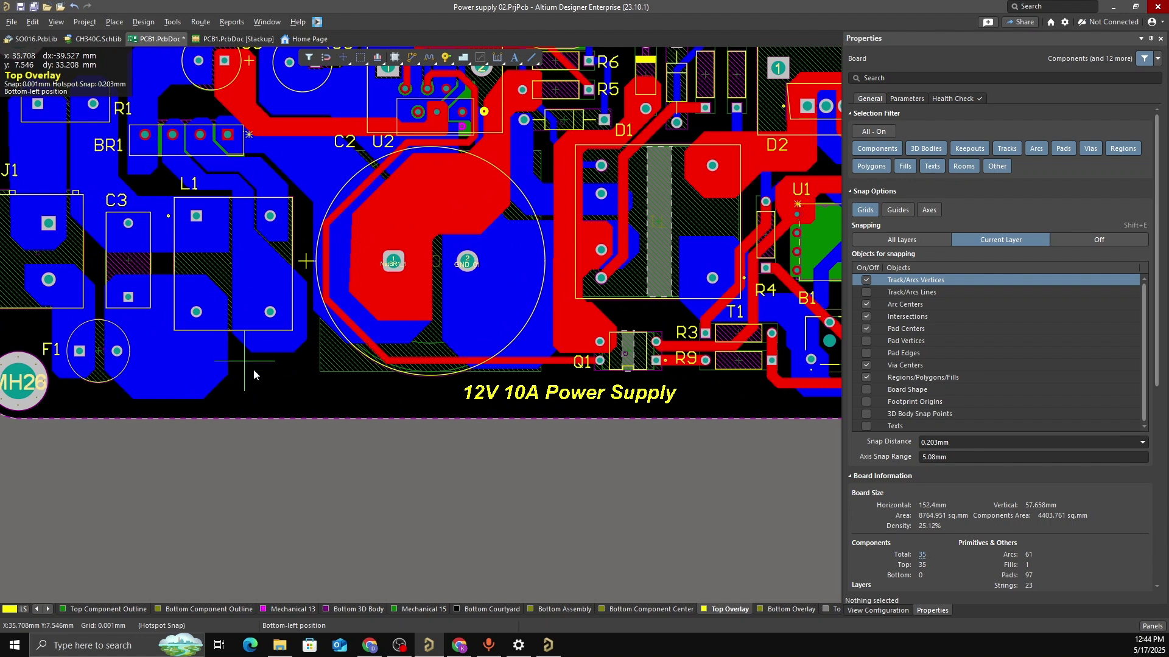
left_click(245, 361)
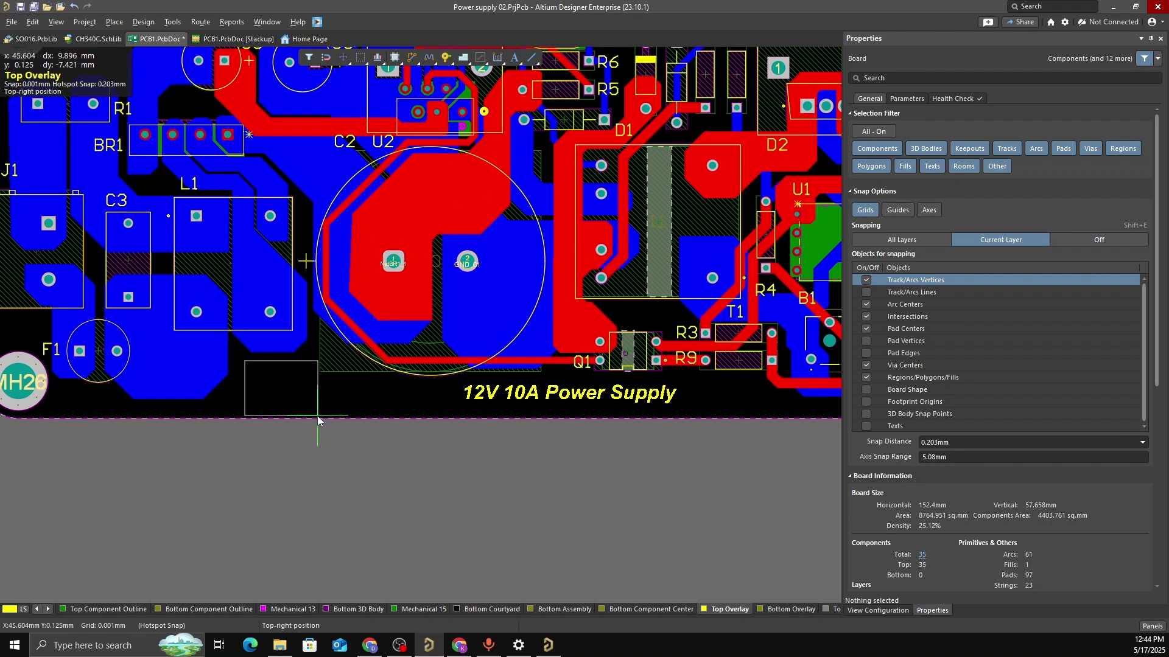
left_click(323, 415)
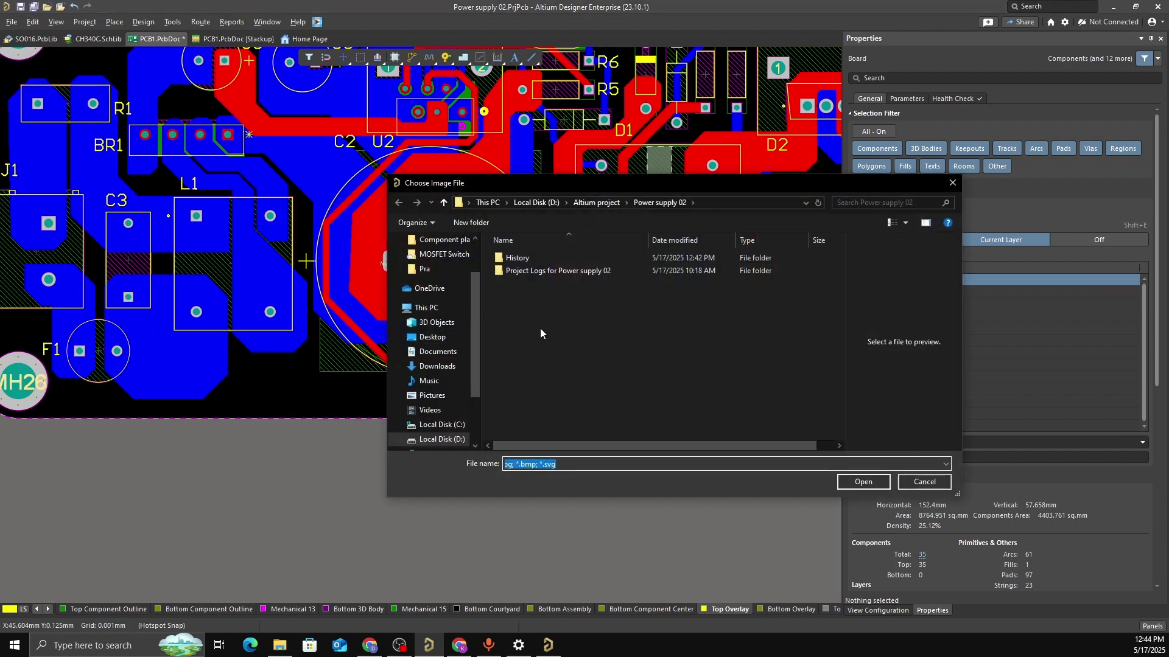
left_click(540, 329)
scroll(459, 440, "down", 1)
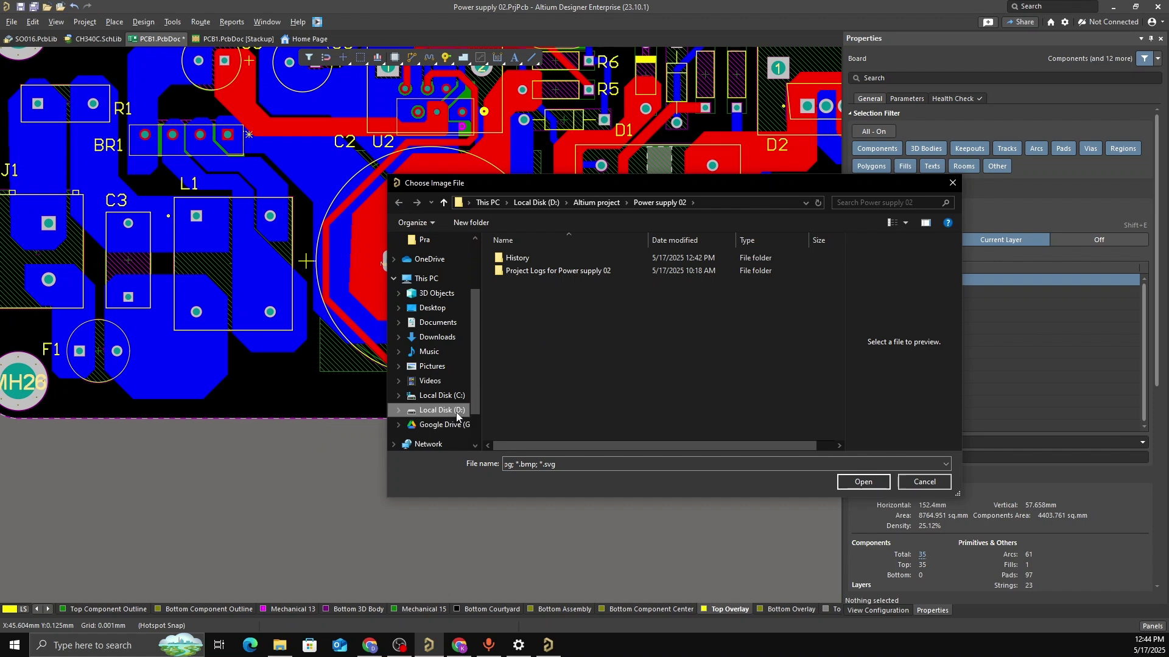
left_click(456, 412)
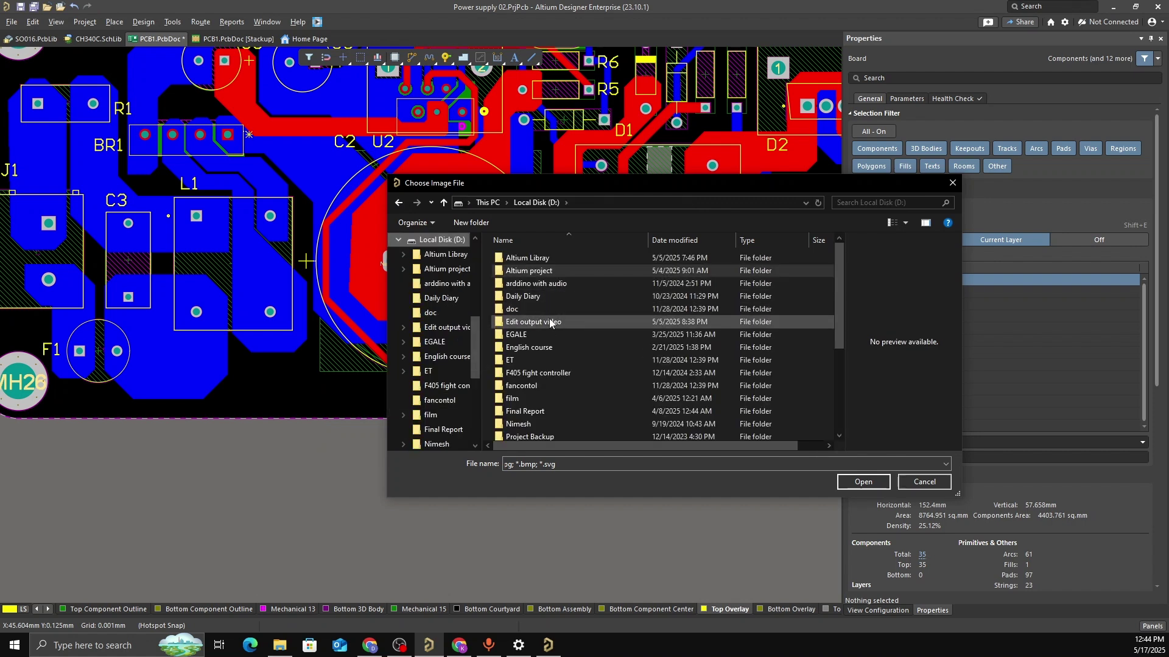
double_click(550, 322)
double_click(523, 274)
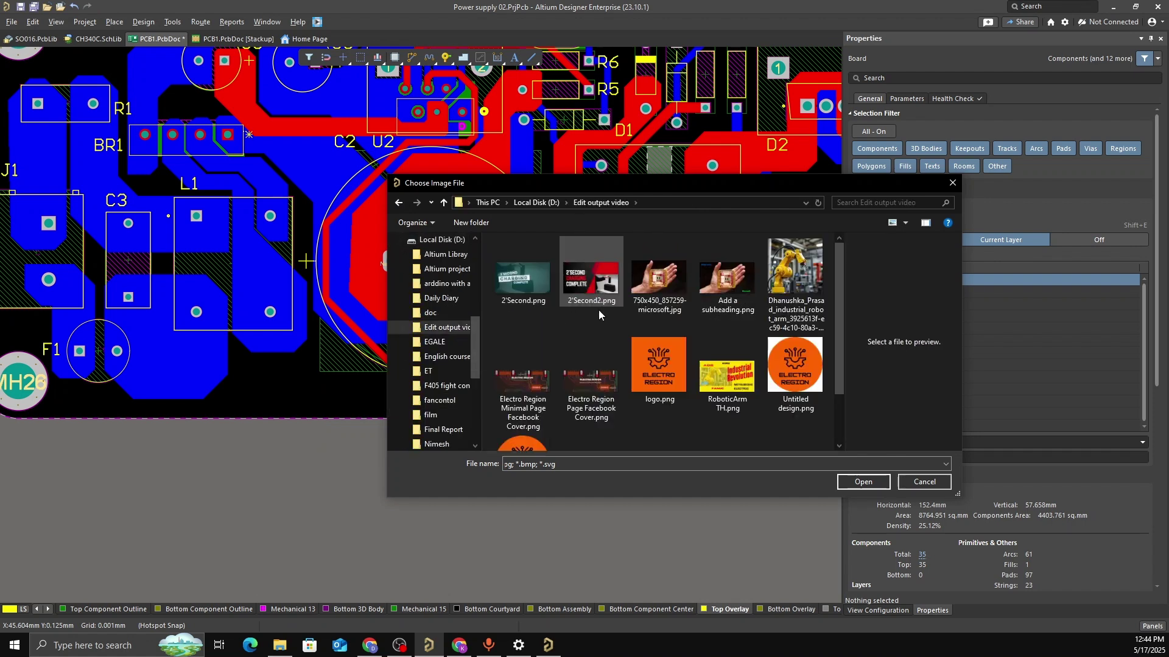
scroll(670, 381, "down", 2)
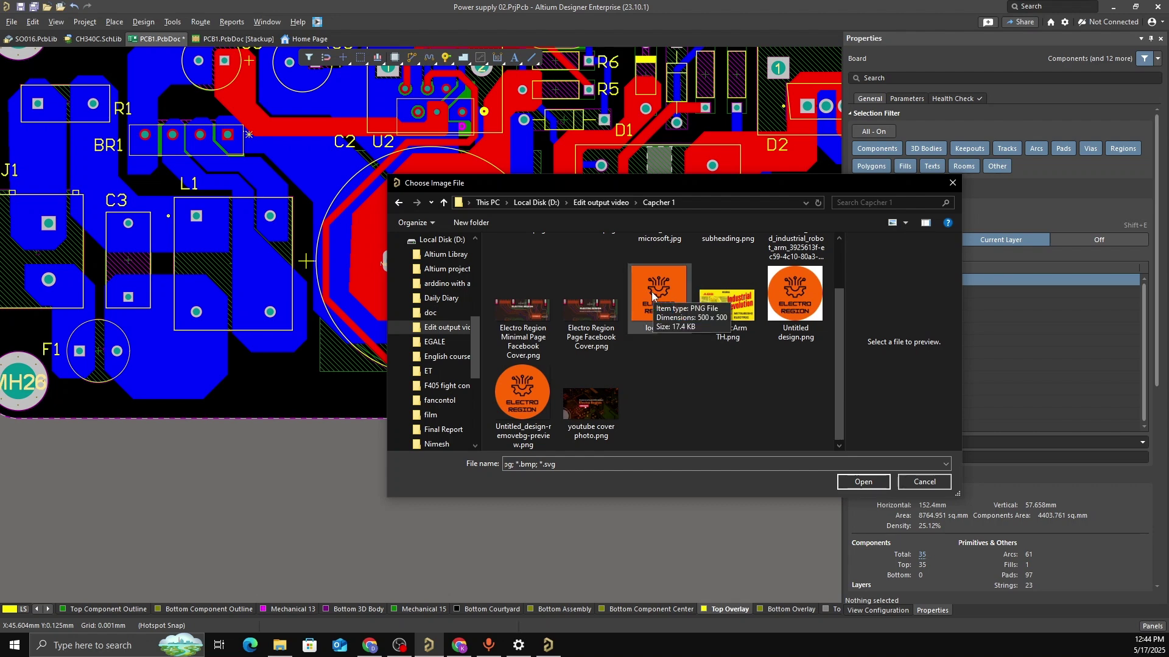
double_click(524, 396)
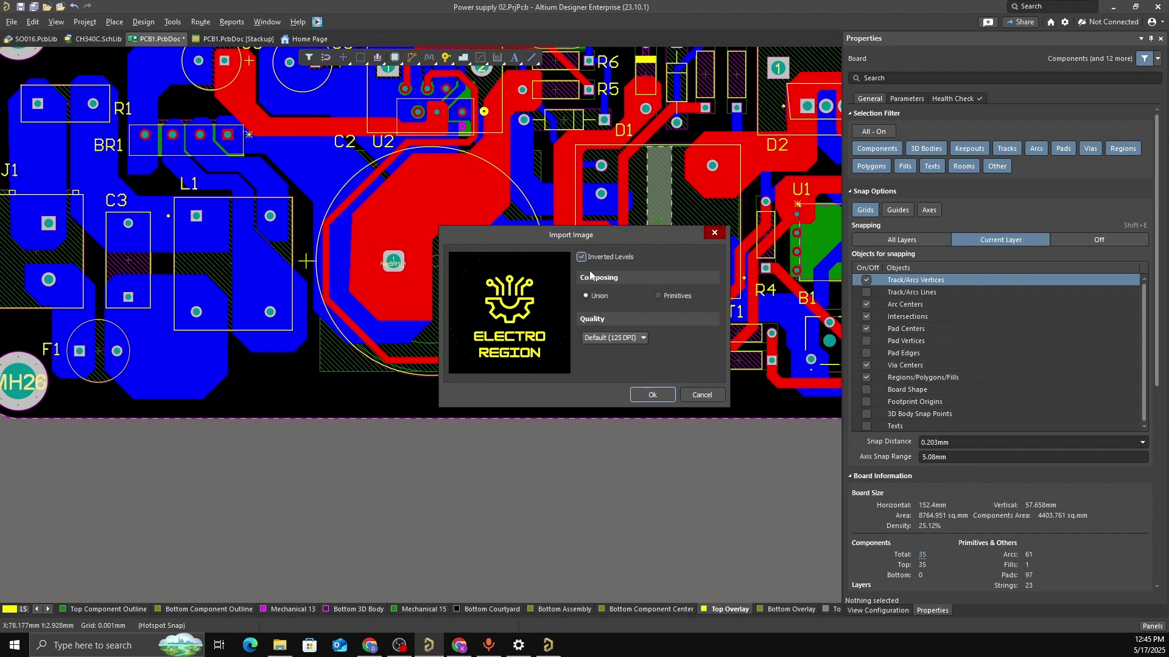
left_click(692, 397)
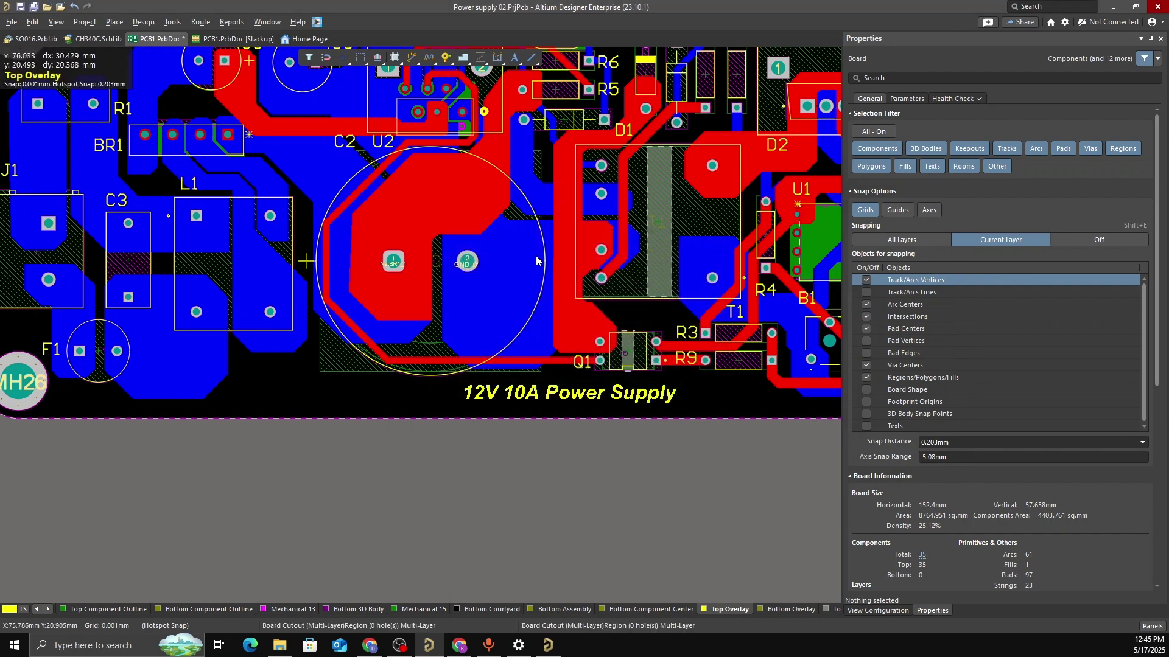
Place the Electro Region logo graphic on the Top Overlay below L1, imported as a union with inverted levels at 125 DPI
left_click(173, 21)
left_click(115, 21)
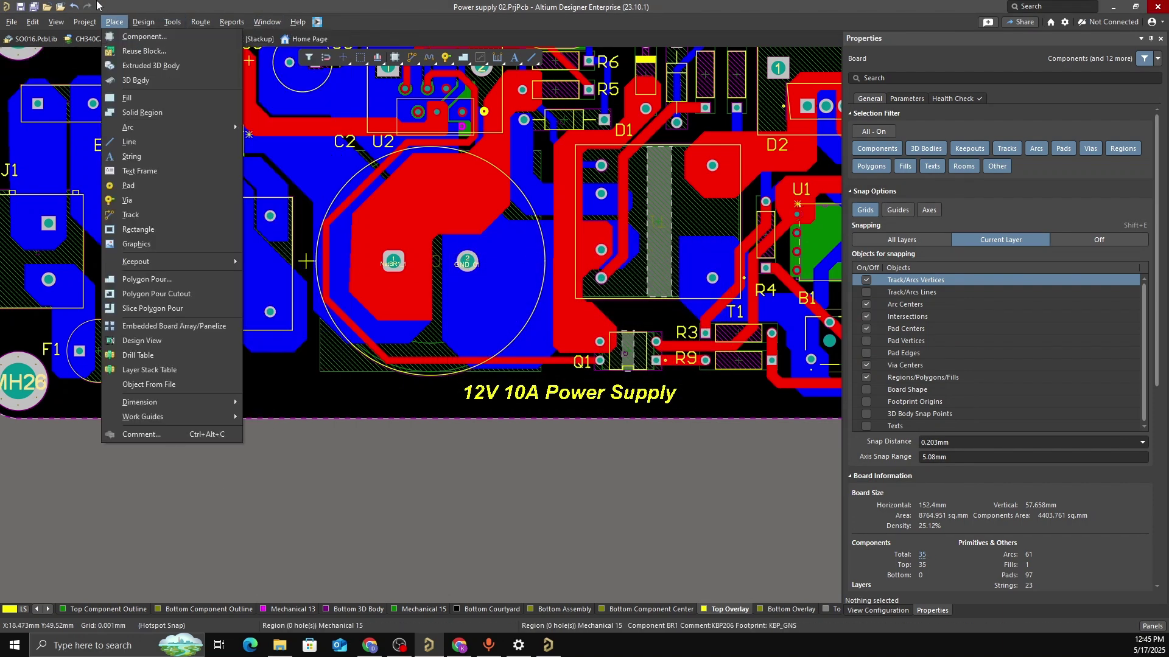
left_click(155, 245)
left_click(239, 355)
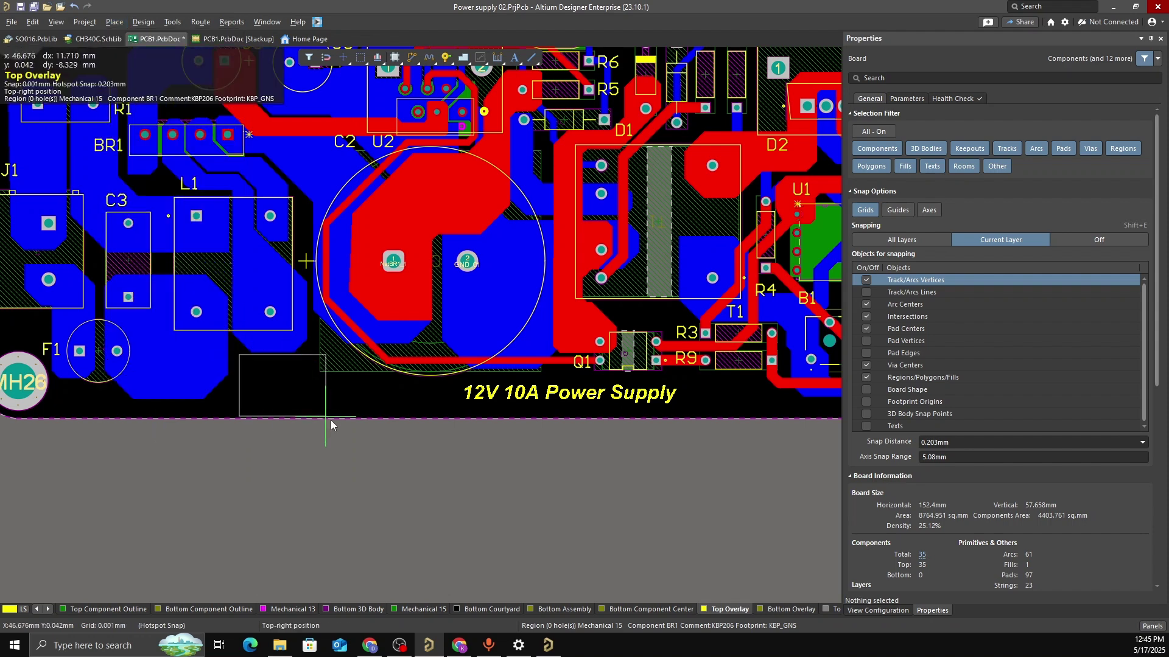
left_click(315, 416)
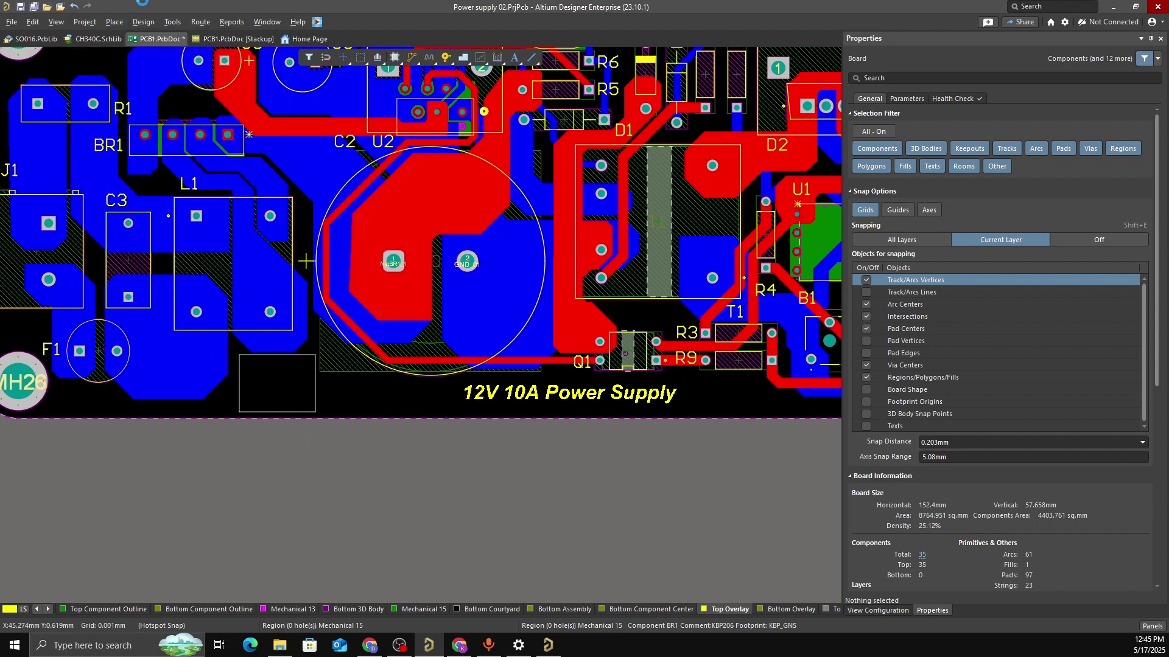
double_click(660, 387)
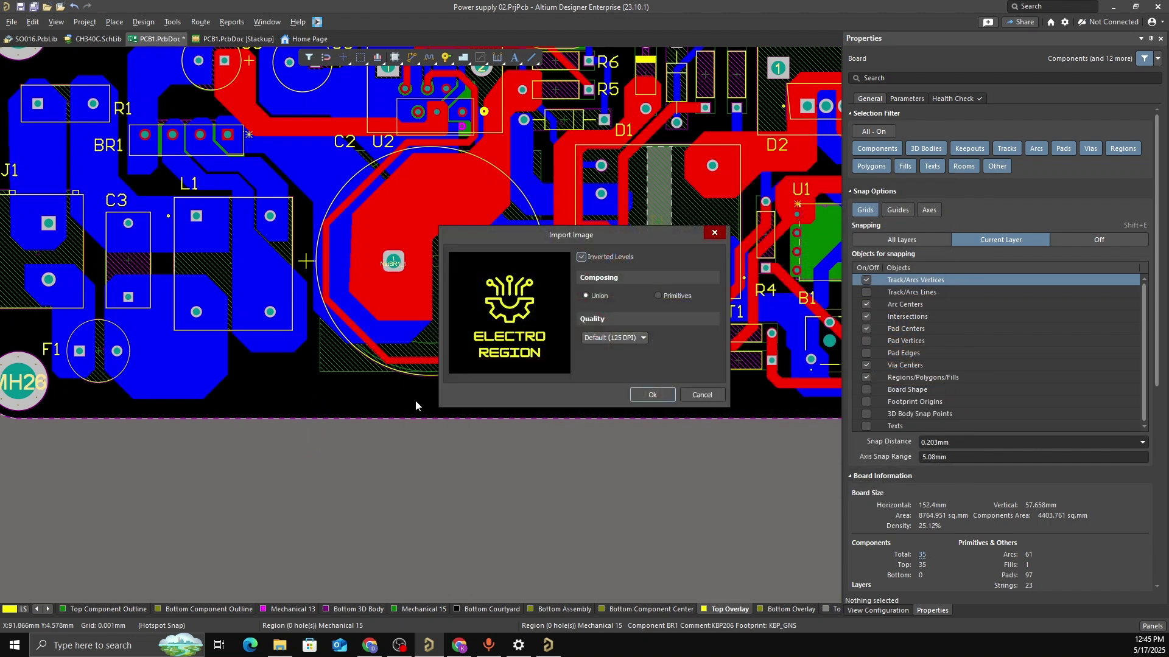
left_click(650, 394)
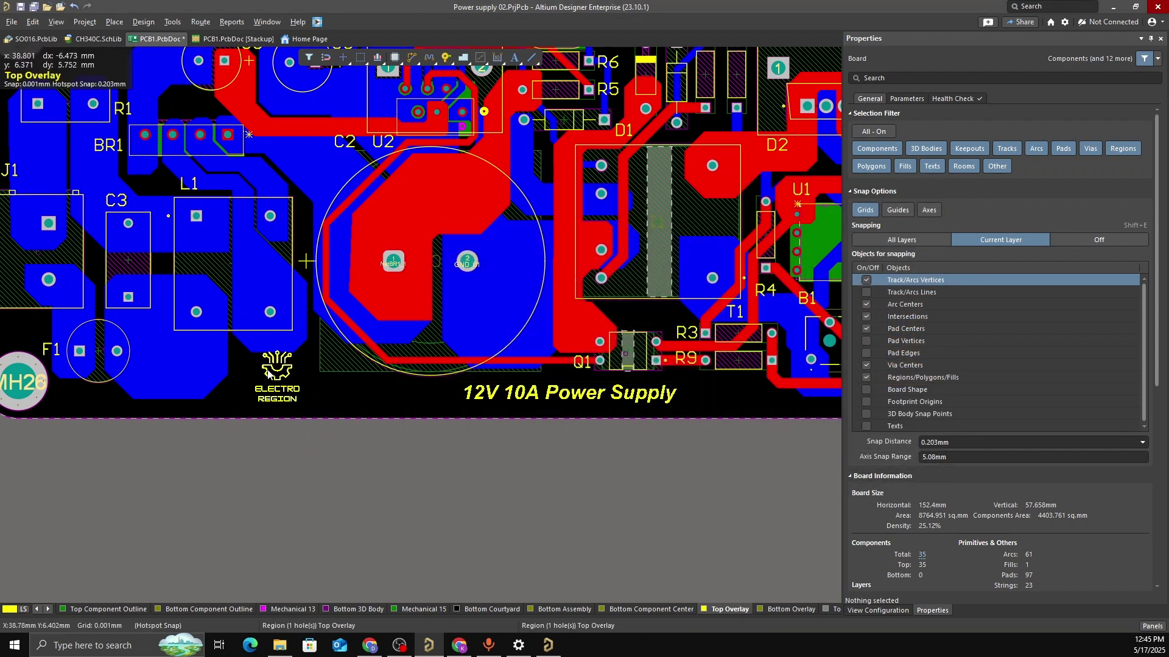
Select the whole Electro Region logo and move it nearer to the "12V 10A Power Supply" text, just beside C2's outline
scroll(272, 377, "up", 2, "ctrl")
scroll(272, 377, "up", 1, "ctrl")
left_click(282, 360)
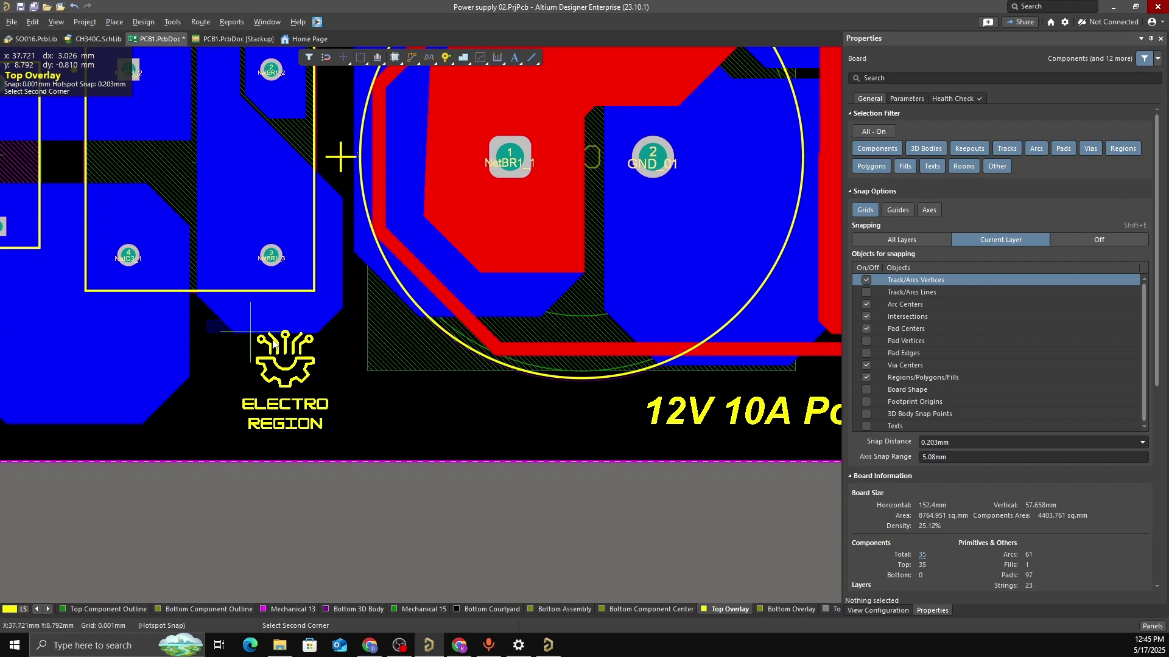
left_click_drag(210, 327, 367, 475)
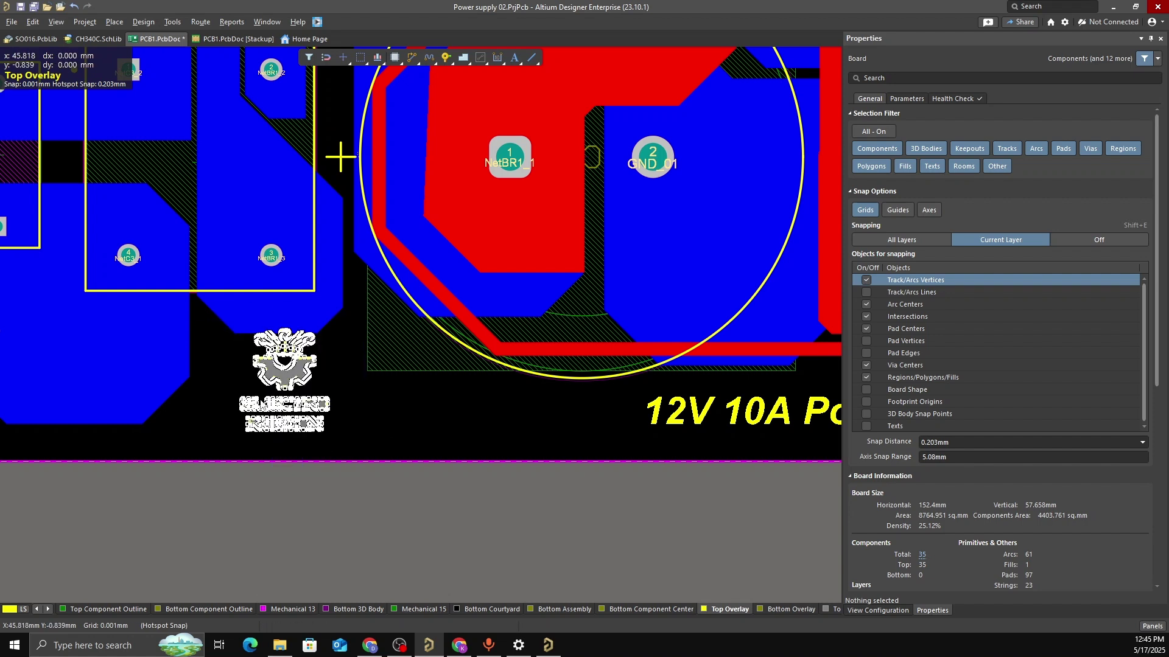
left_click_drag(292, 371, 263, 385)
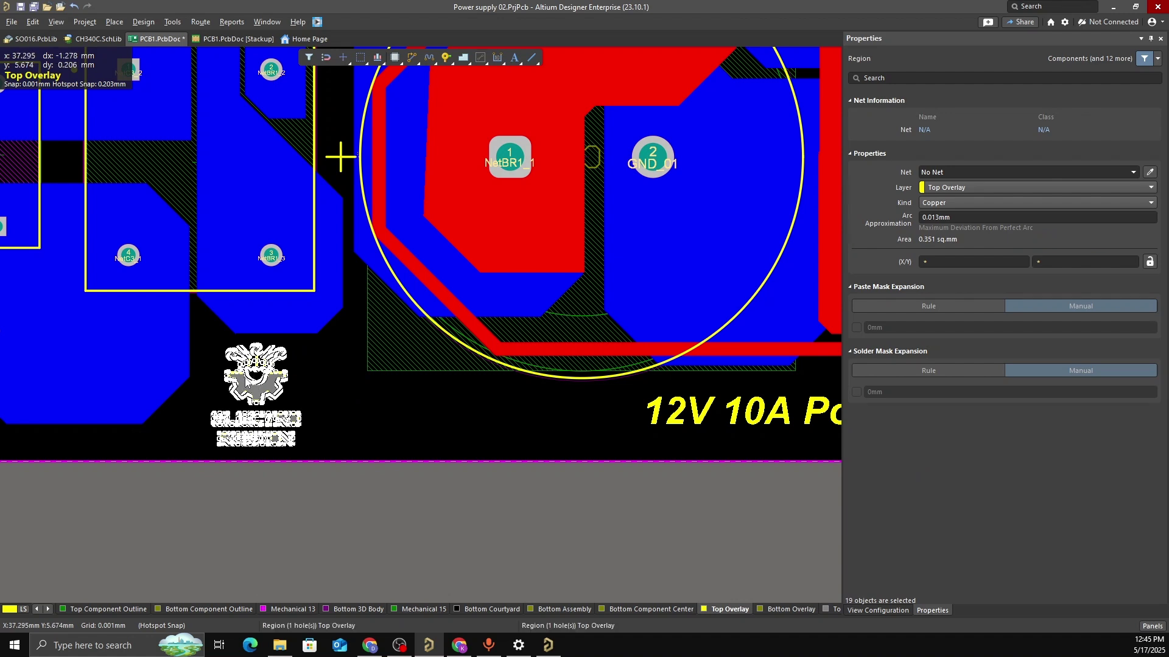
left_click_drag(282, 393, 370, 382)
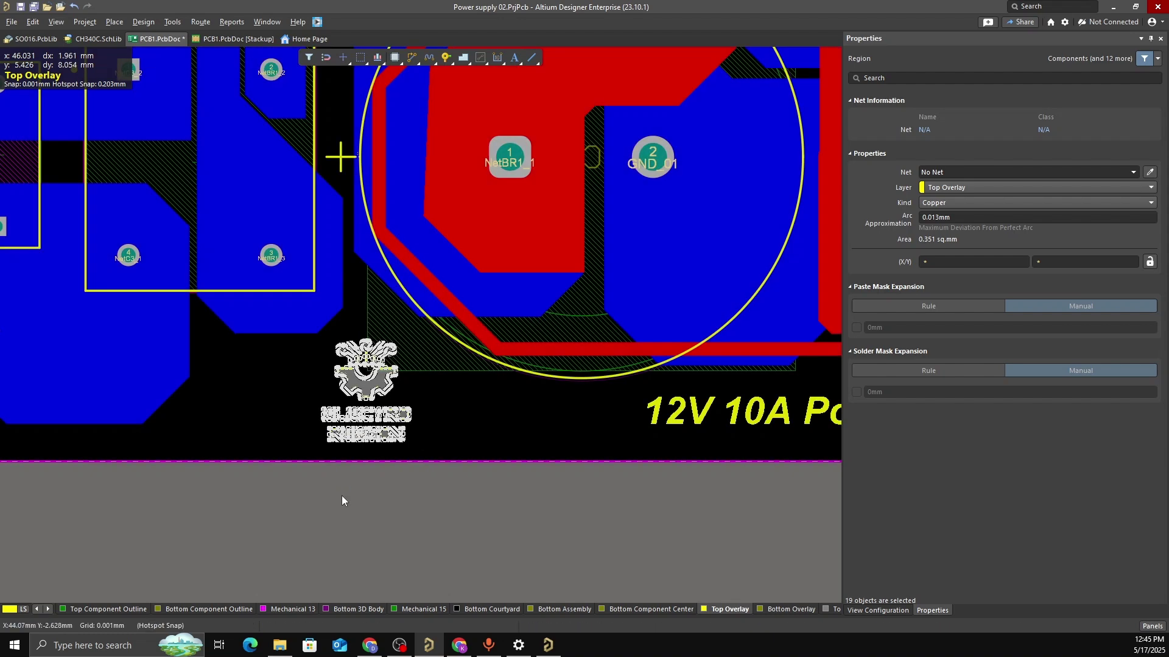
left_click(339, 503)
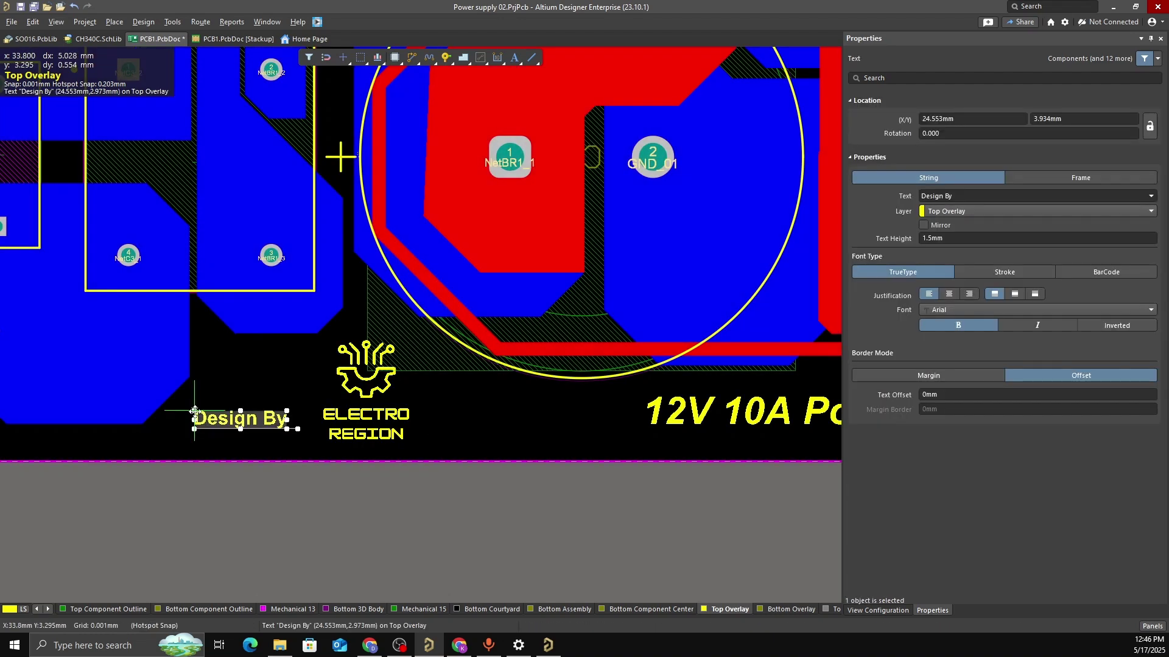
Position the "Design By" text on the Top Overlay just left of the logo, at X 33.8 mm, Y 3.295 mm
left_click_drag(194, 411, 195, 411)
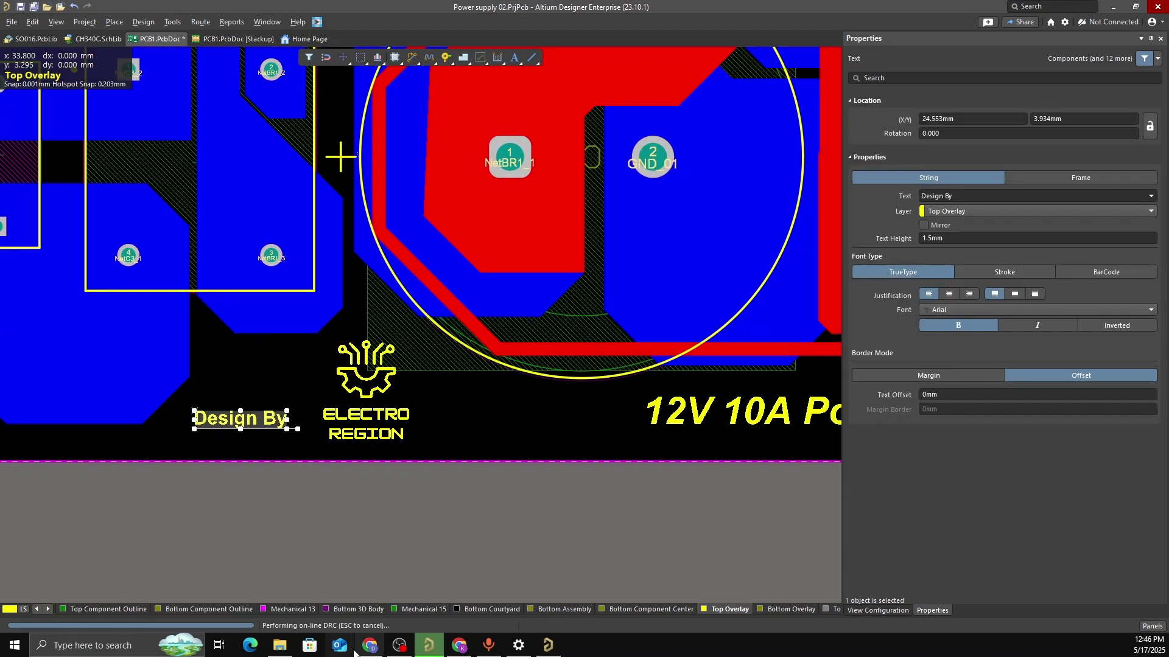
right_click(339, 647)
left_click(426, 470)
left_click(425, 468)
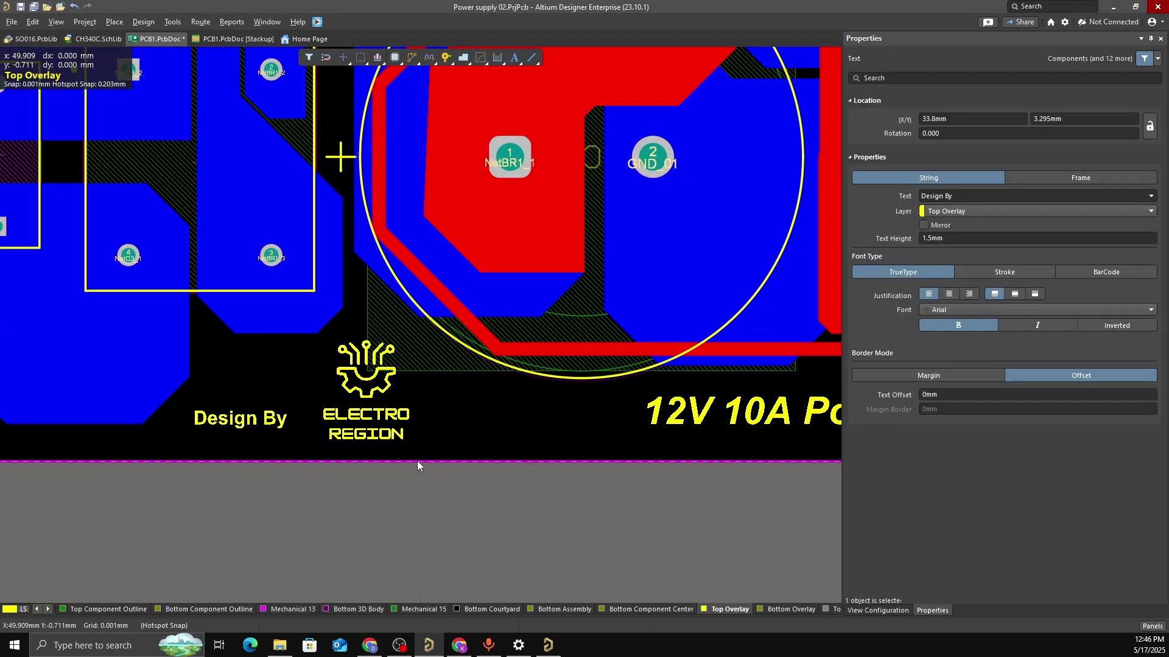
Examine the logo and the silkscreen text along the board's lower edge in the 3D view
scroll(396, 473, "down", 1, "ctrl")
right_click_drag(383, 466, 365, 452)
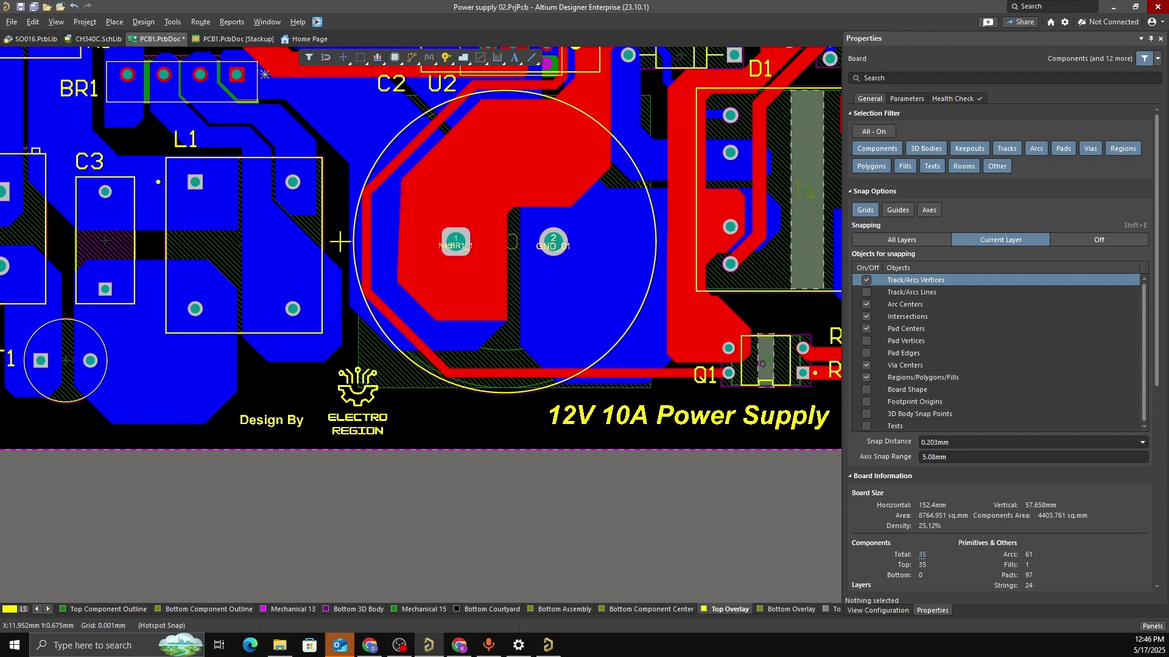
scroll(386, 333, "down", 2, "ctrl")
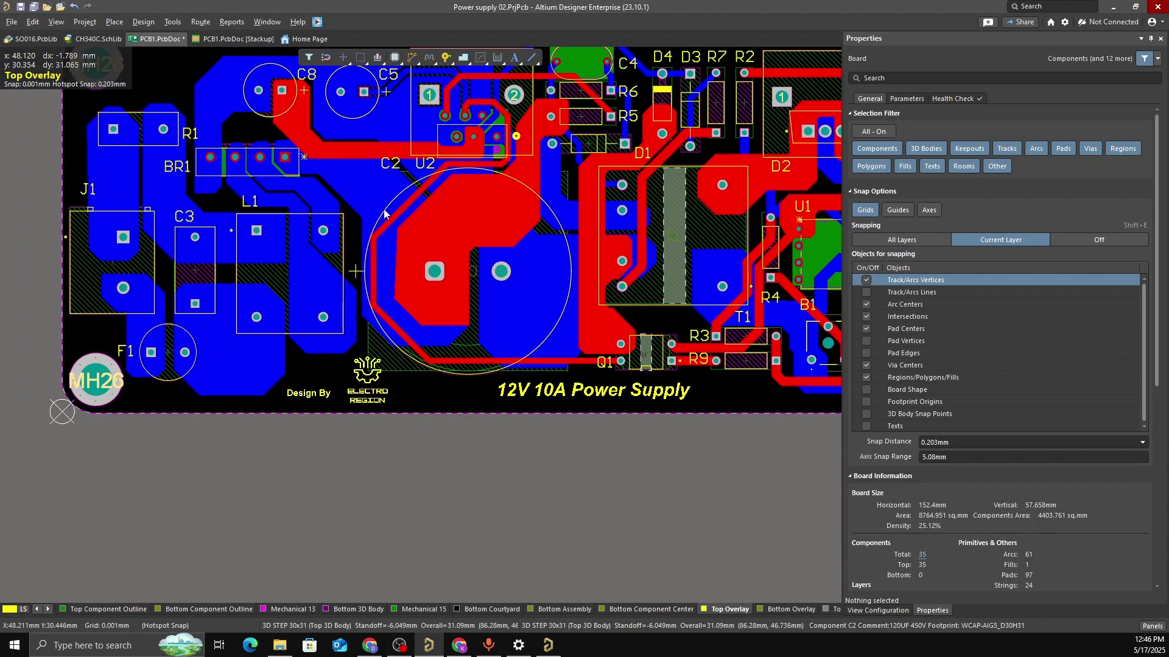
right_click_drag(383, 213, 395, 284)
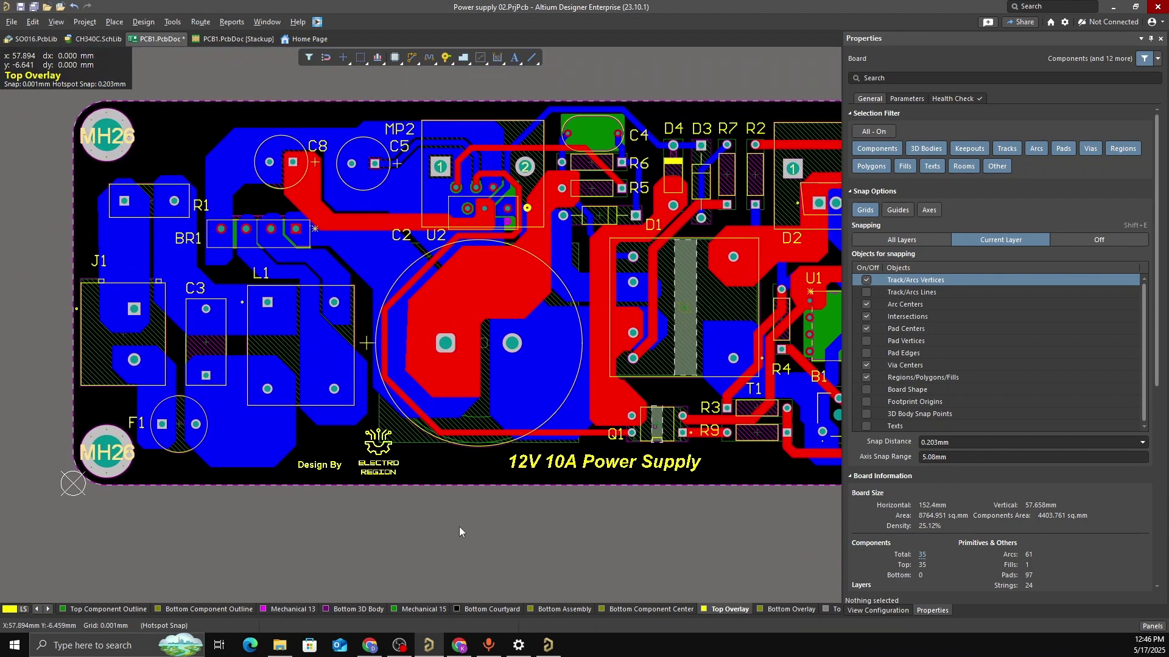
key("3")
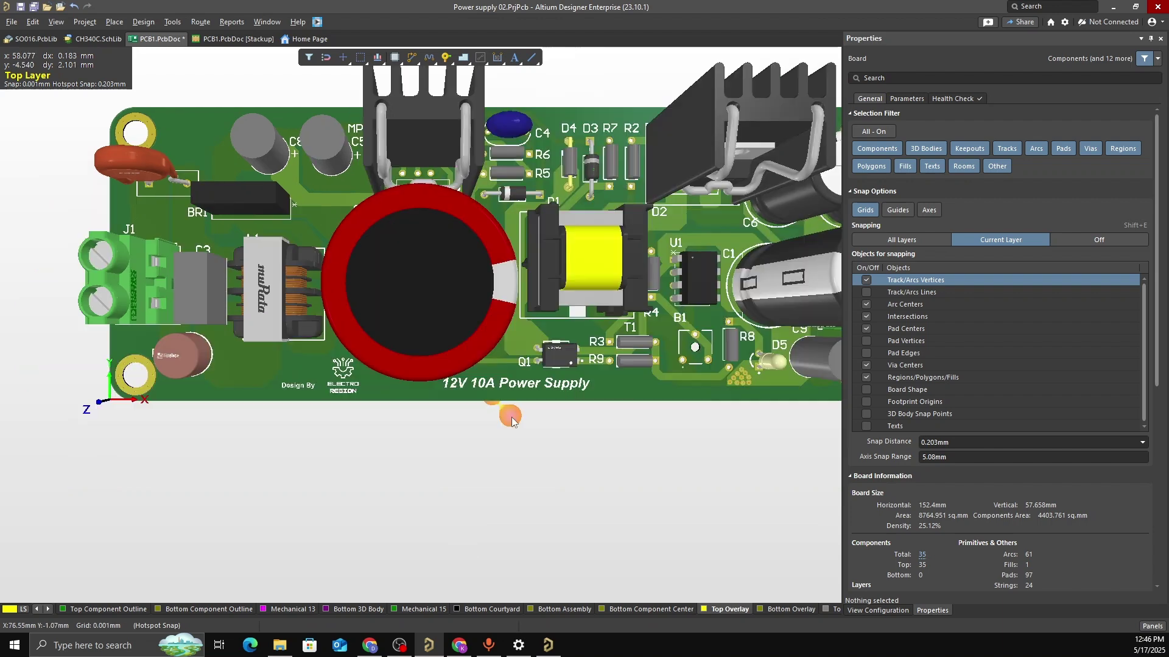
scroll(301, 338, "up", 3, "ctrl")
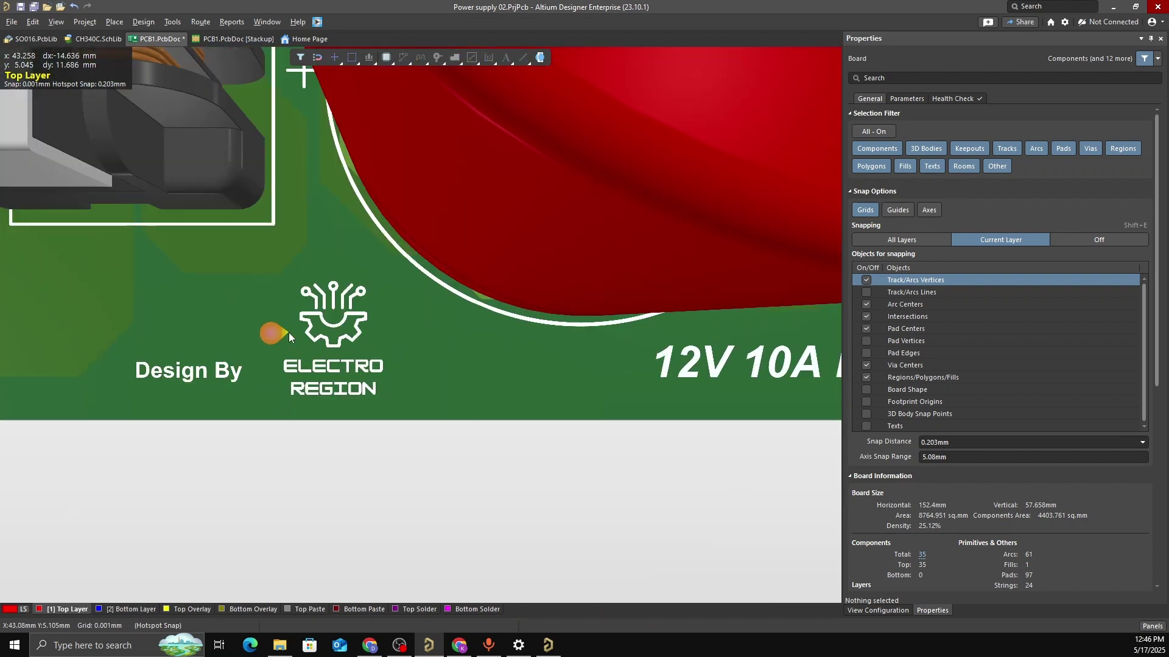
scroll(288, 333, "down", 4, "ctrl")
scroll(352, 324, "up", 3, "ctrl")
scroll(311, 331, "down", 3, "ctrl")
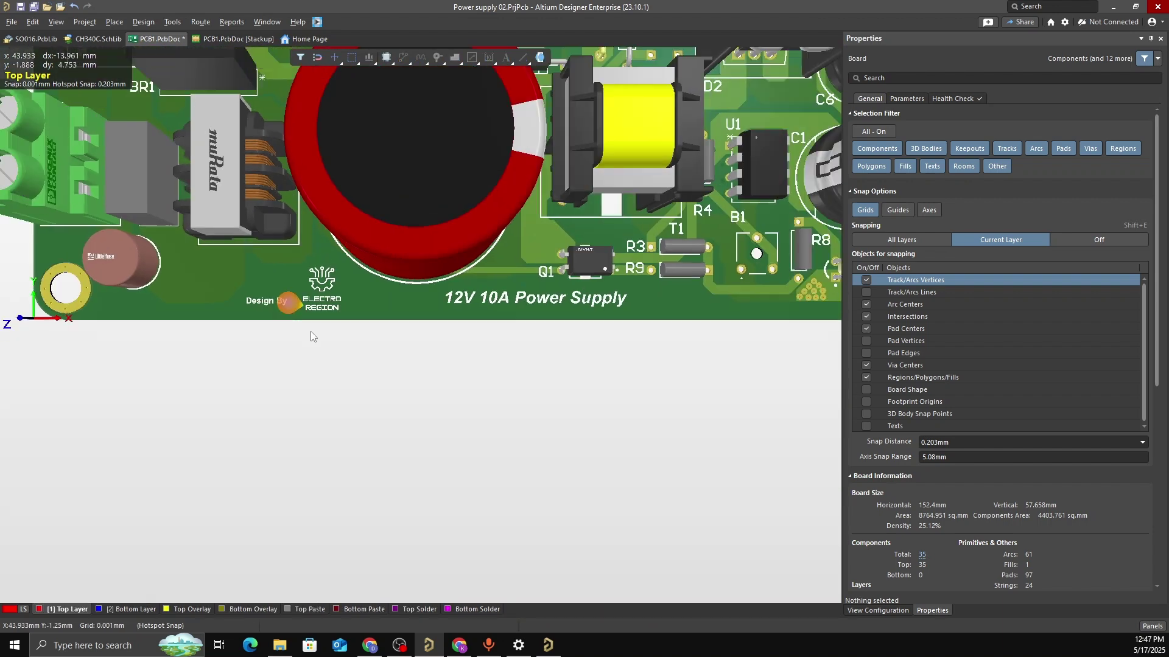
right_click_drag(419, 303, 423, 404)
right_click_drag(573, 349, 430, 324, "shift")
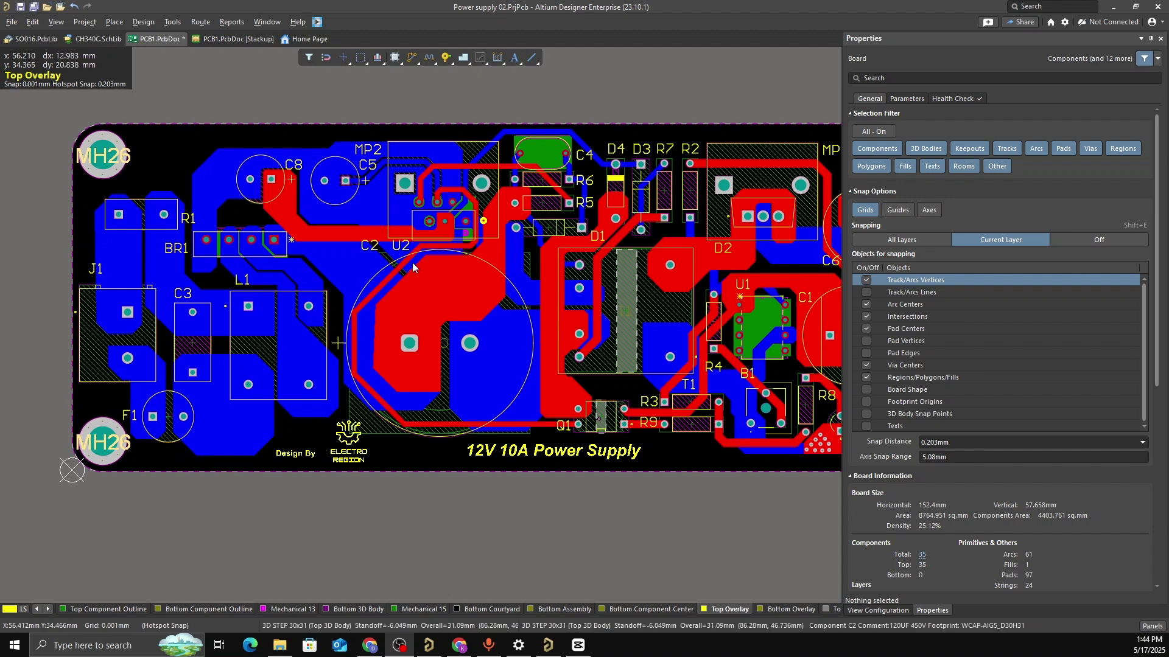
Make Bottom Solder the active layer of the 2D board layout
right_click_drag(175, 246, 180, 247)
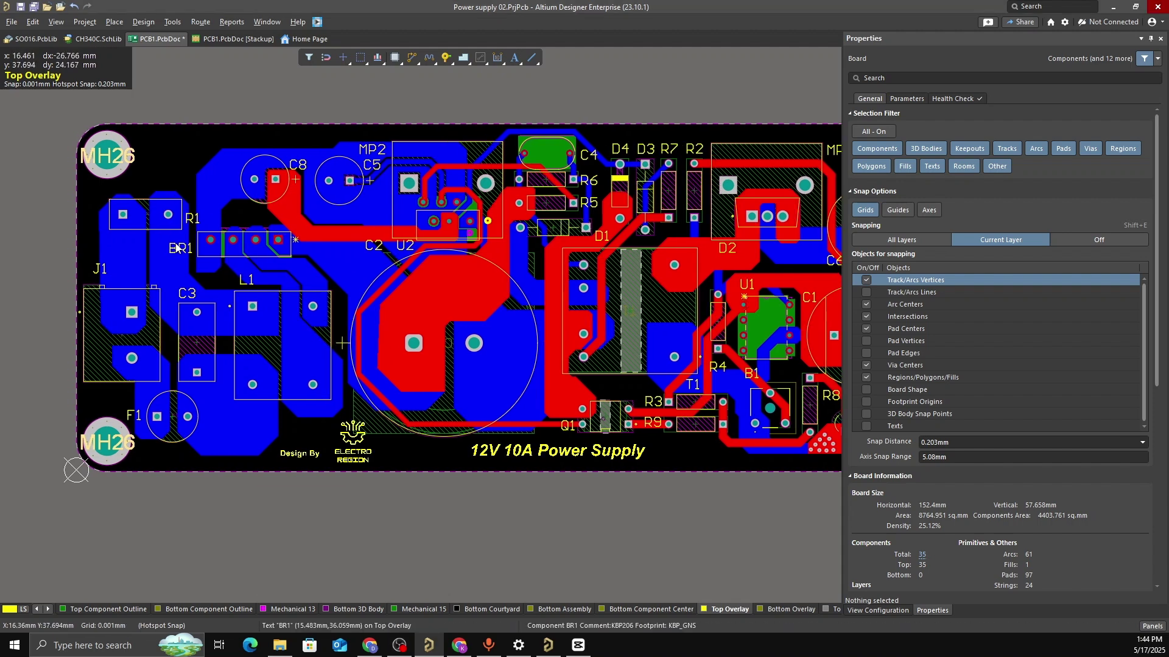
scroll(312, 200, "up", 2, "ctrl")
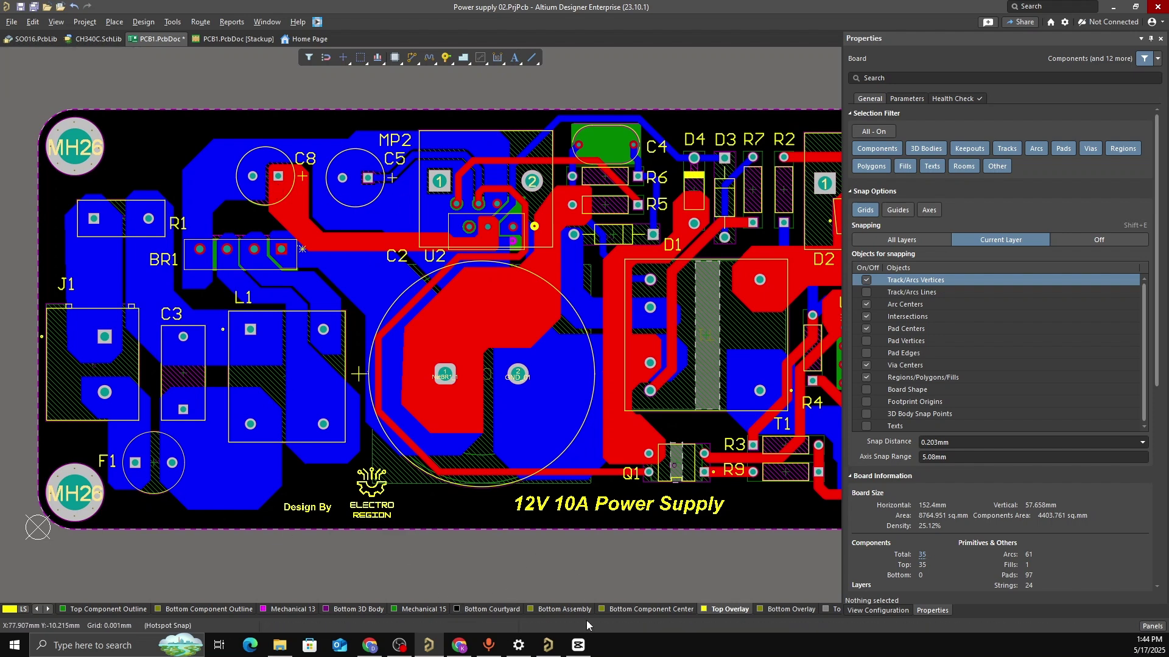
left_click(47, 609)
left_click(47, 610)
left_click(47, 610)
left_click(48, 610)
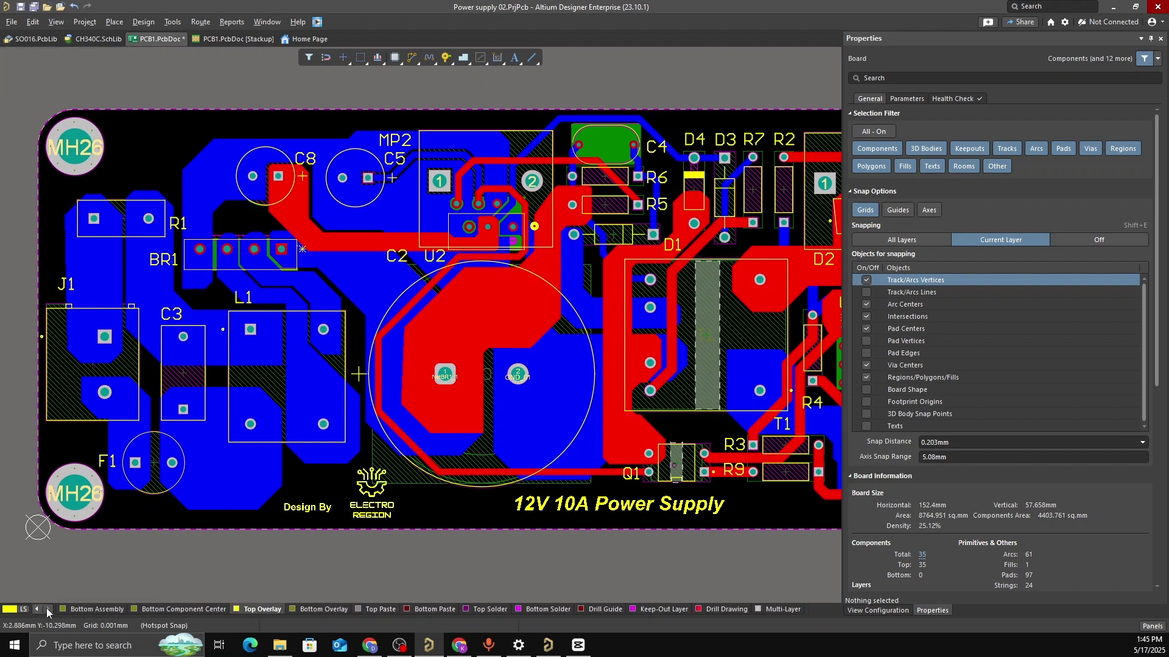
left_click(549, 611)
Start a solid, no-net polygon pour on Bottom Solder, outlining it with chamfered corners from R1's pad 1 down to J1's pad 1
scroll(116, 244, "up", 3, "ctrl")
right_click_drag(88, 216, 188, 257)
scroll(130, 257, "up", 2, "ctrl")
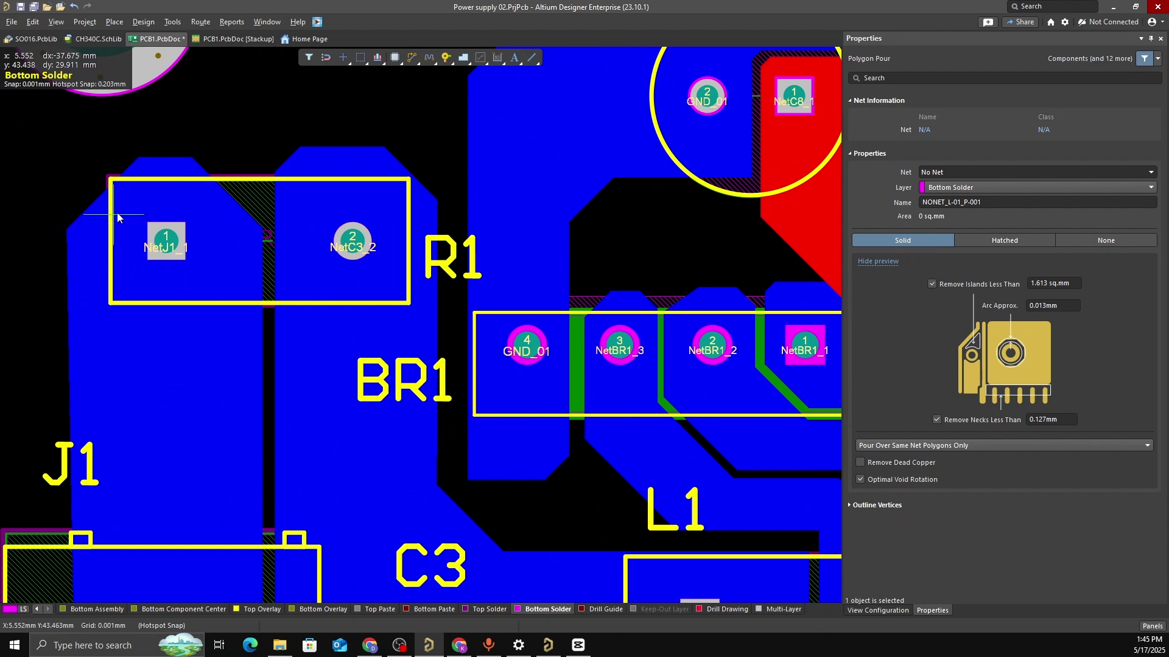
left_click(114, 214)
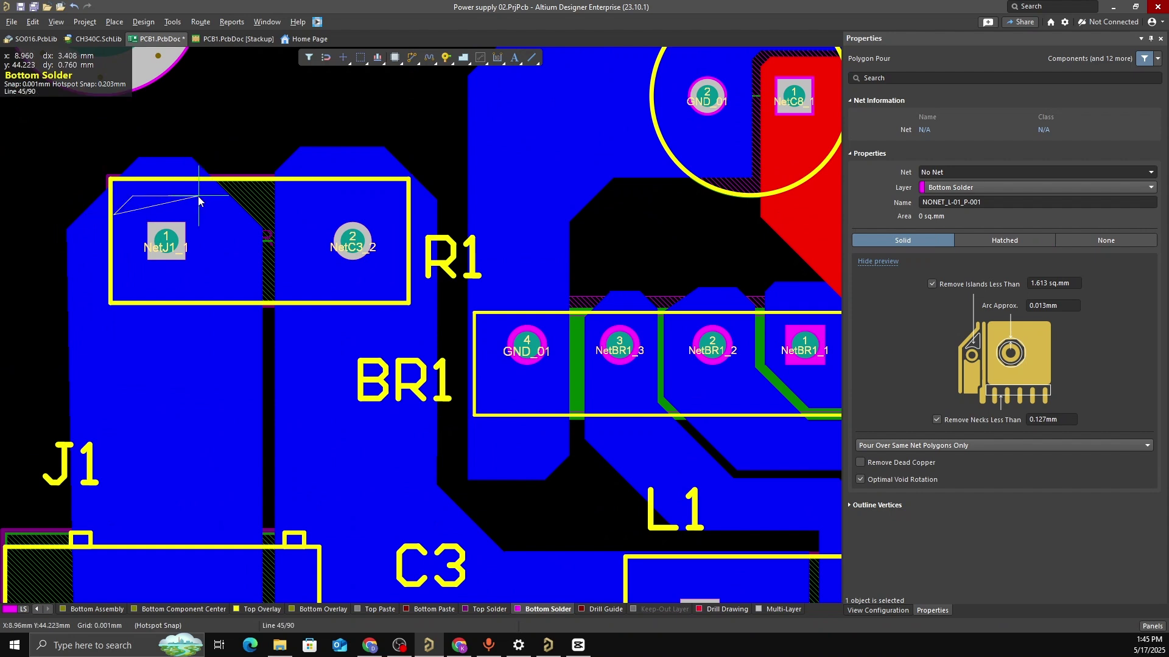
left_click(199, 196)
key("space")
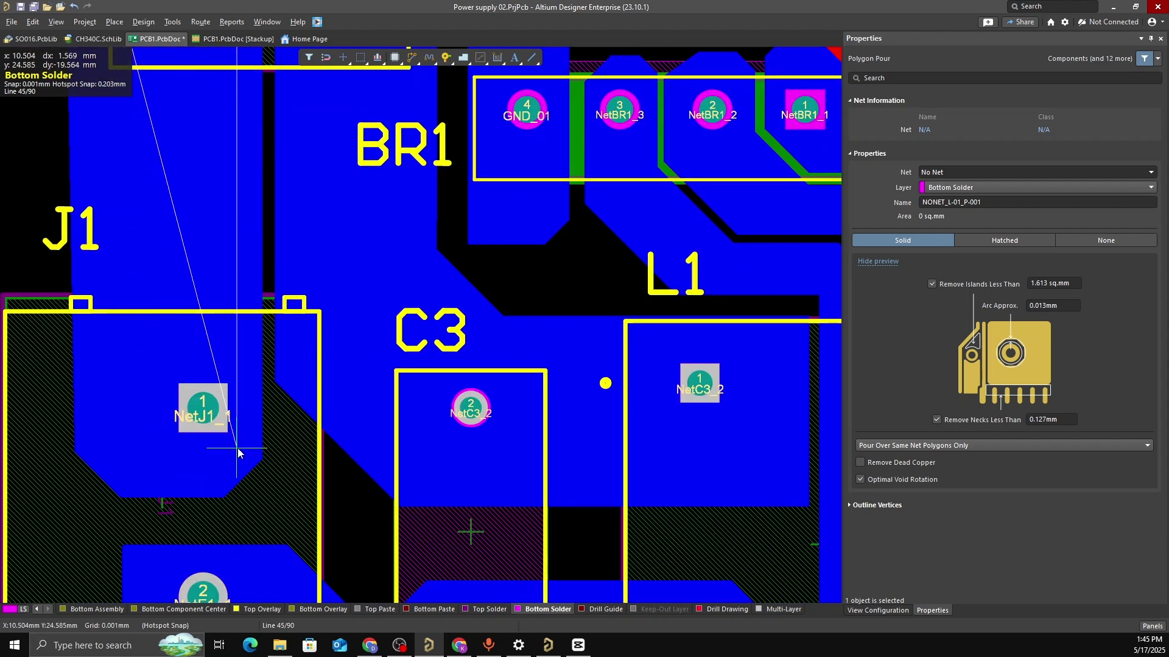
left_click(238, 448)
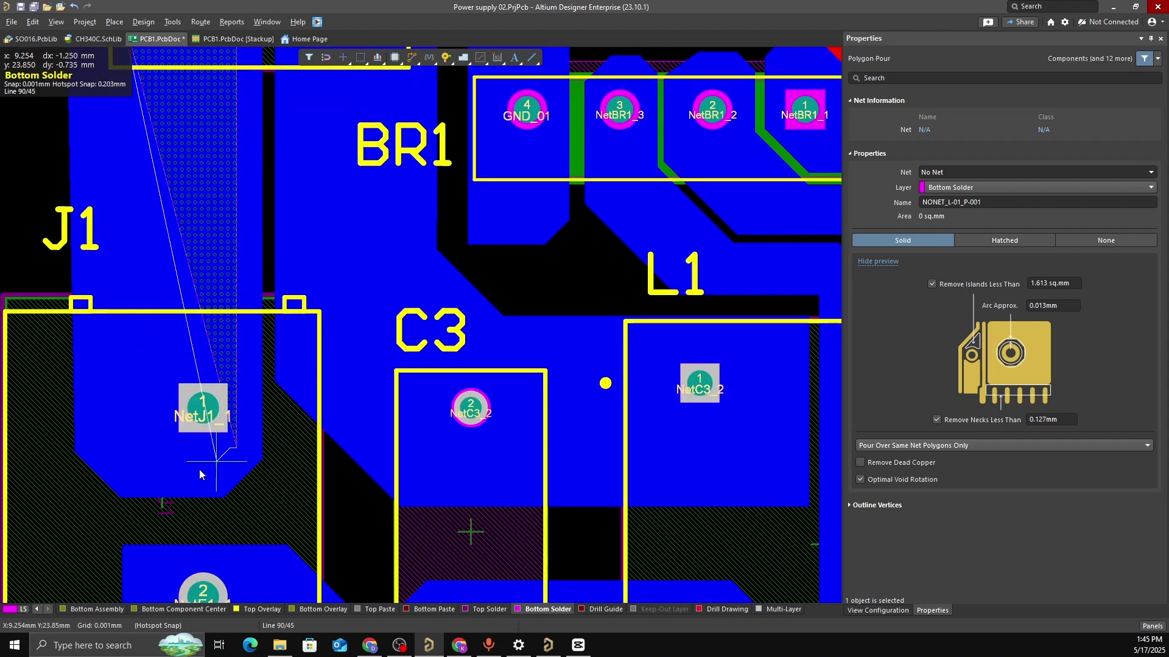
left_click(163, 470)
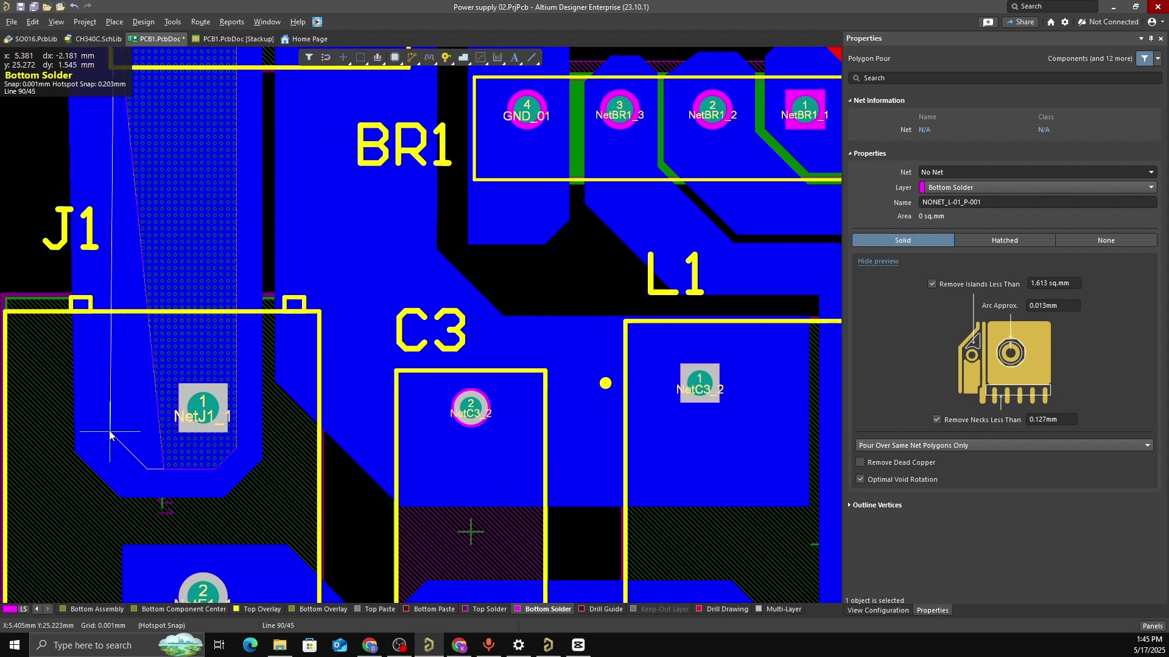
Finish the Bottom Solder polygon by bringing its left edge back up to the starting vertex near R1's pad 1
key("space")
key("space")
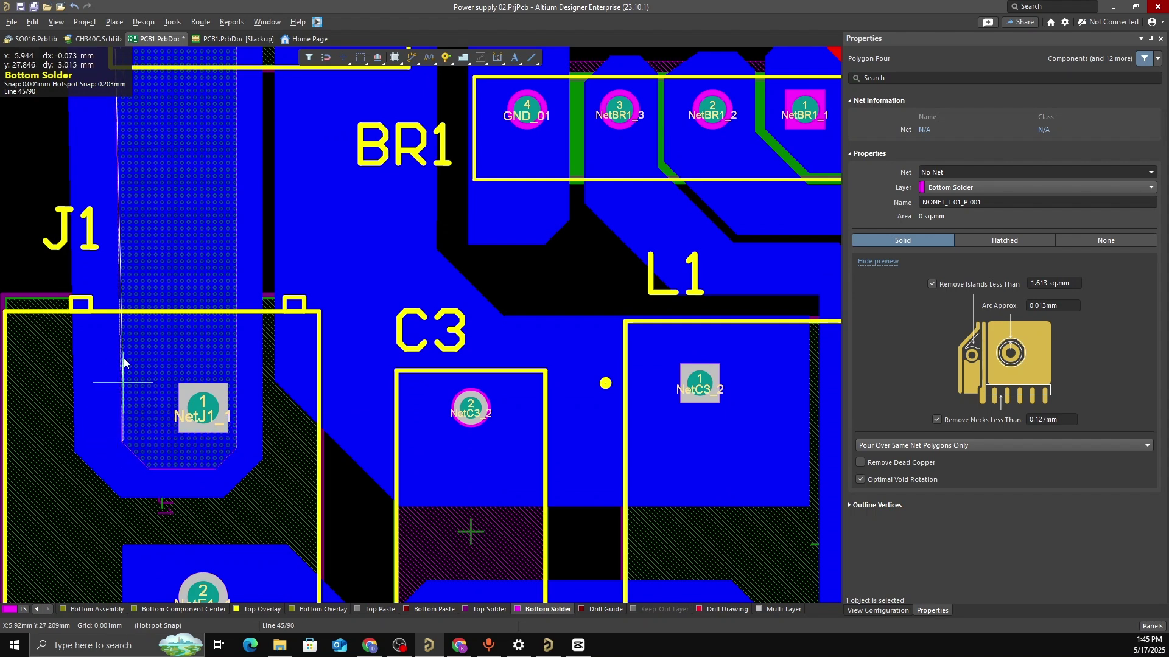
scroll(104, 314, "up", 5)
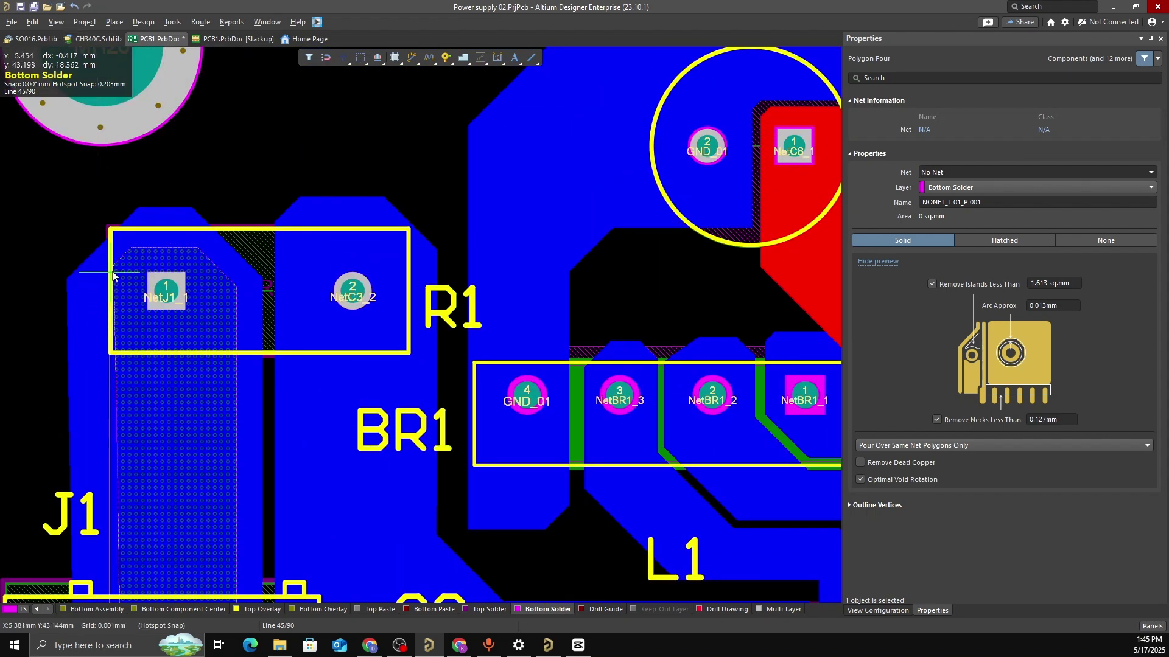
scroll(114, 266, "up", 3, "ctrl")
scroll(115, 268, "up", 5, "ctrl")
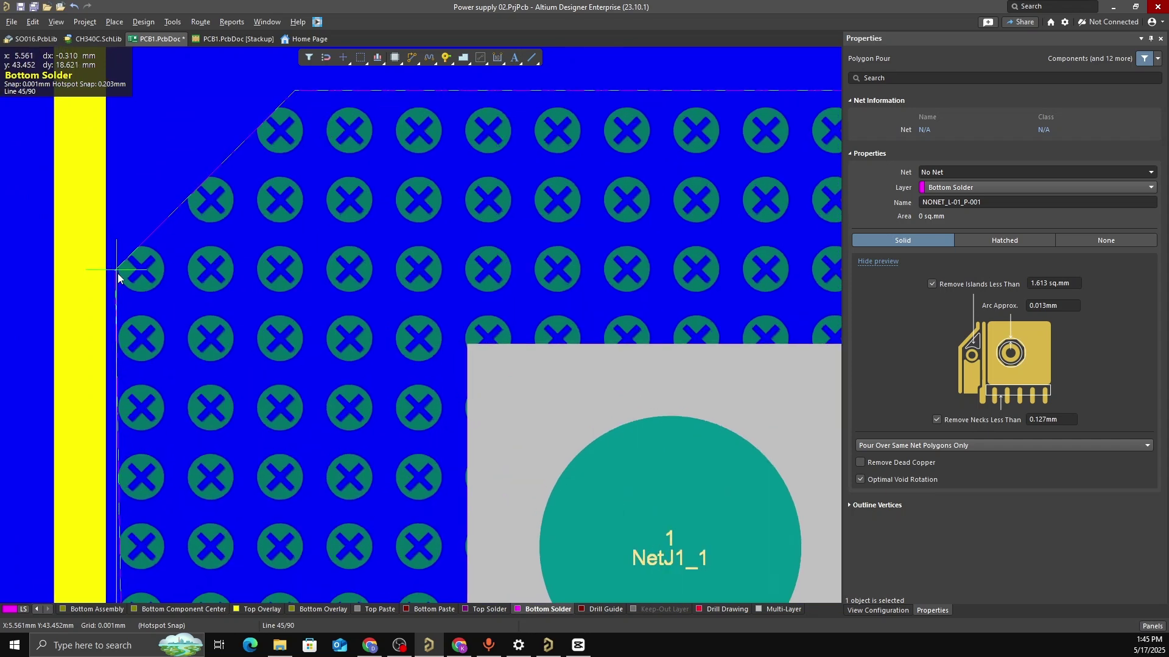
left_click(115, 269)
key("space")
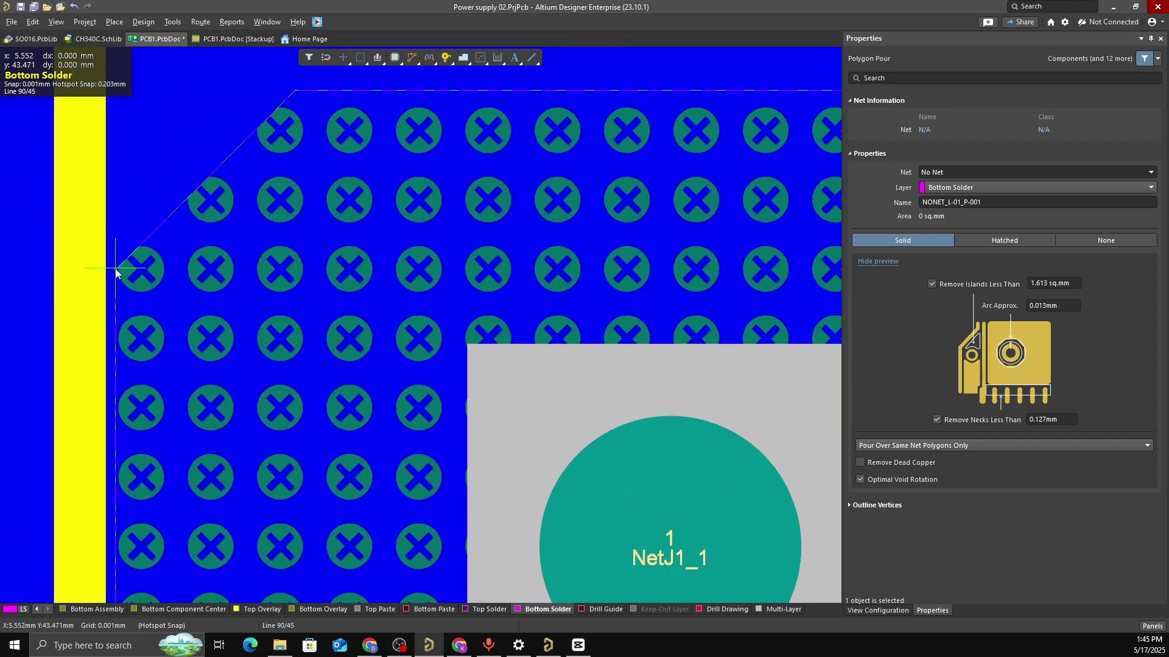
right_click(160, 314)
scroll(183, 322, "down", 2, "ctrl")
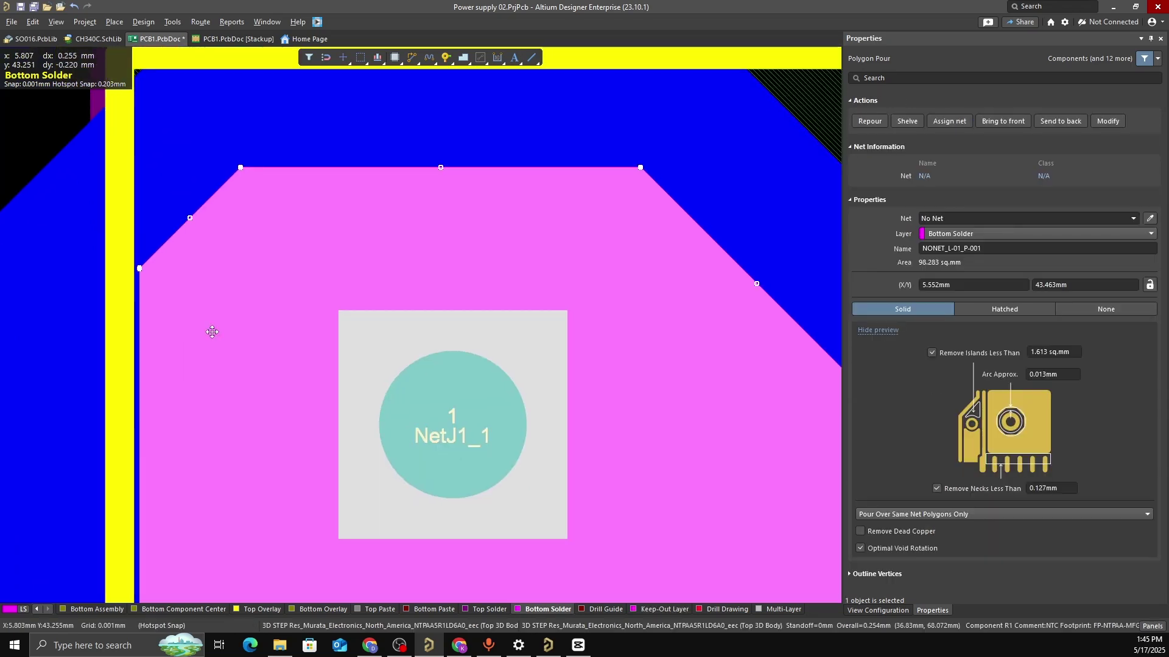
scroll(212, 332, "down", 7, "ctrl")
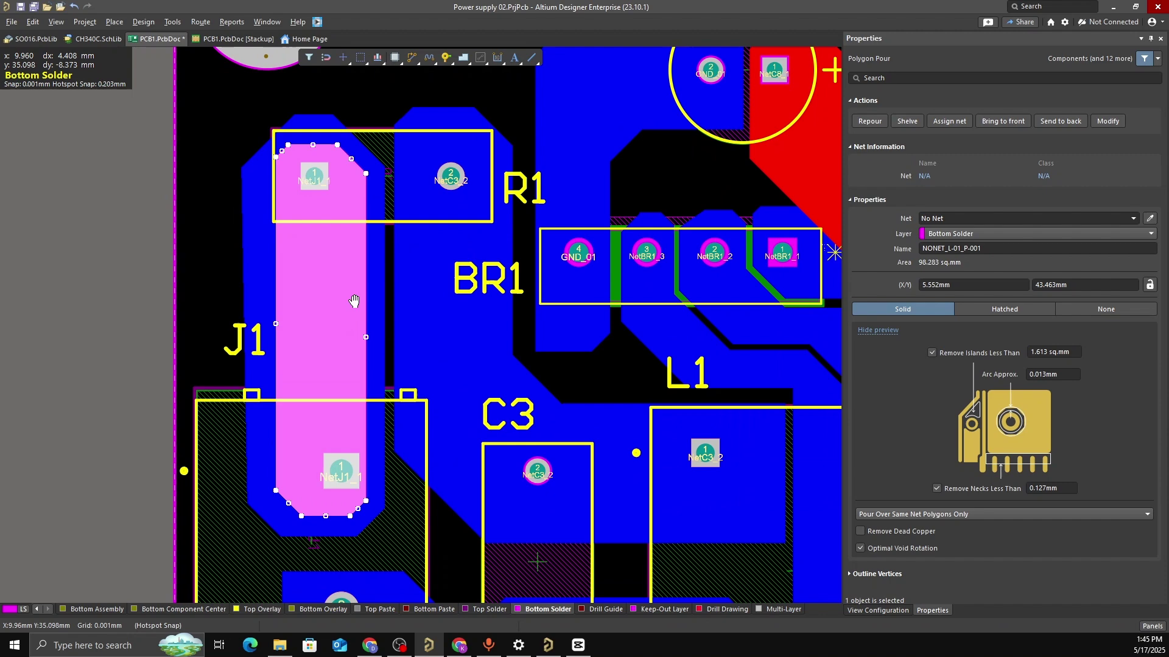
right_click_drag(352, 300, 344, 252)
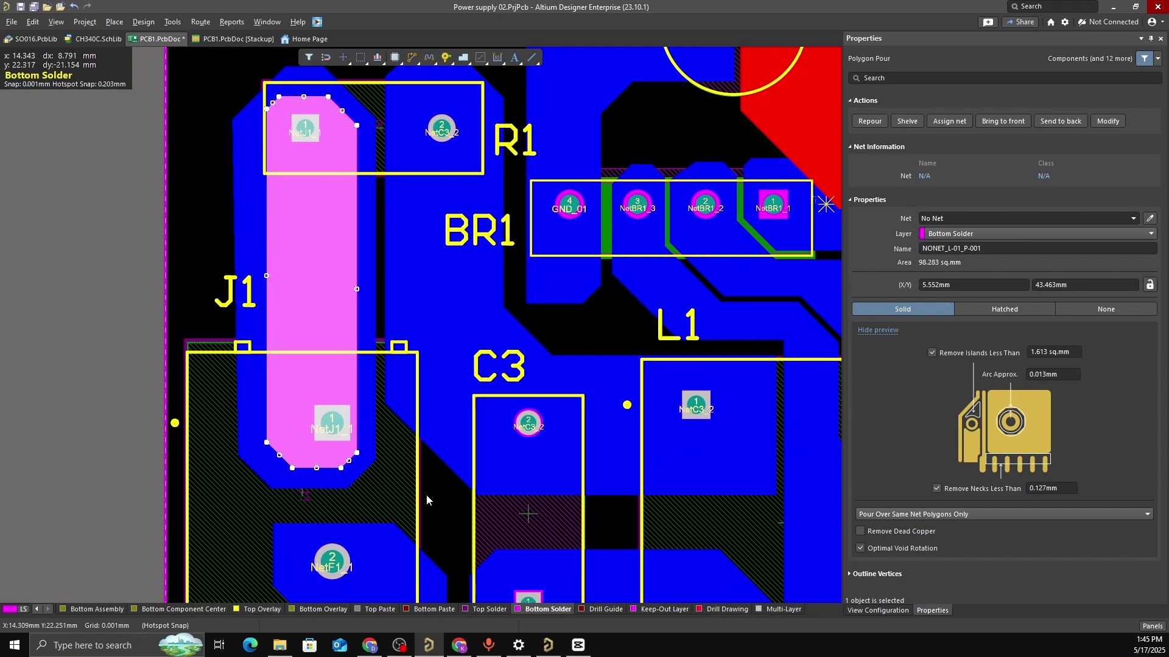
left_click(426, 494)
scroll(302, 225, "up", 3, "ctrl")
scroll(307, 192, "down", 3, "ctrl")
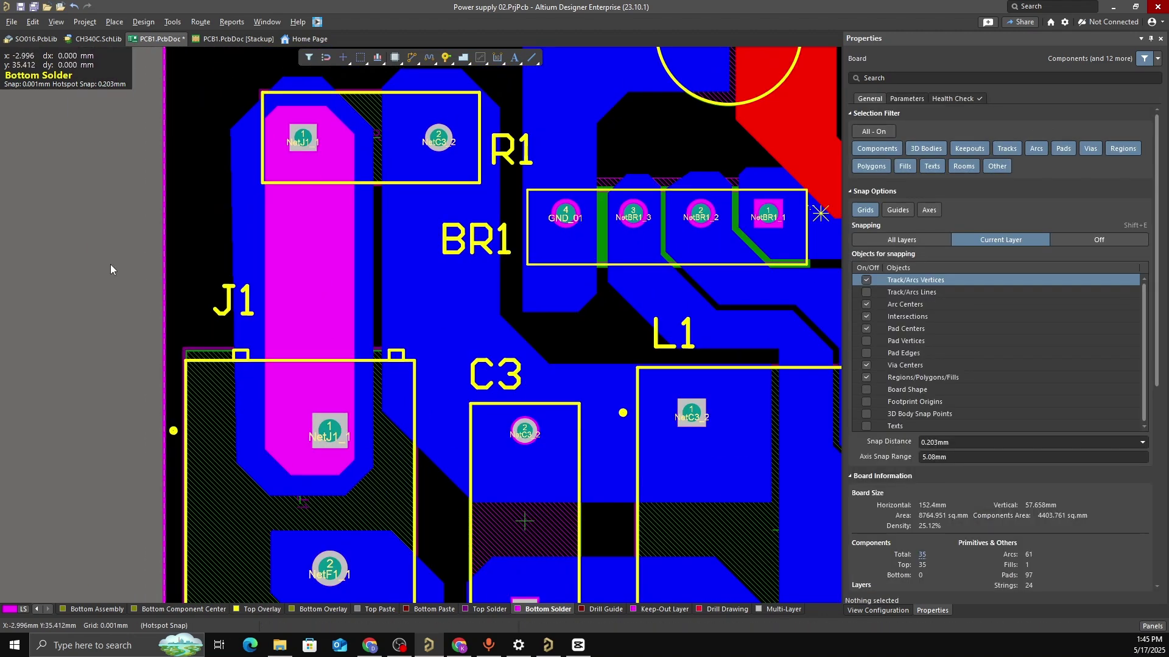
Examine the new solder mask opening on the underside of the board in 3D, then return to the 2D layout
key("3")
scroll(348, 272, "up", 2, "ctrl")
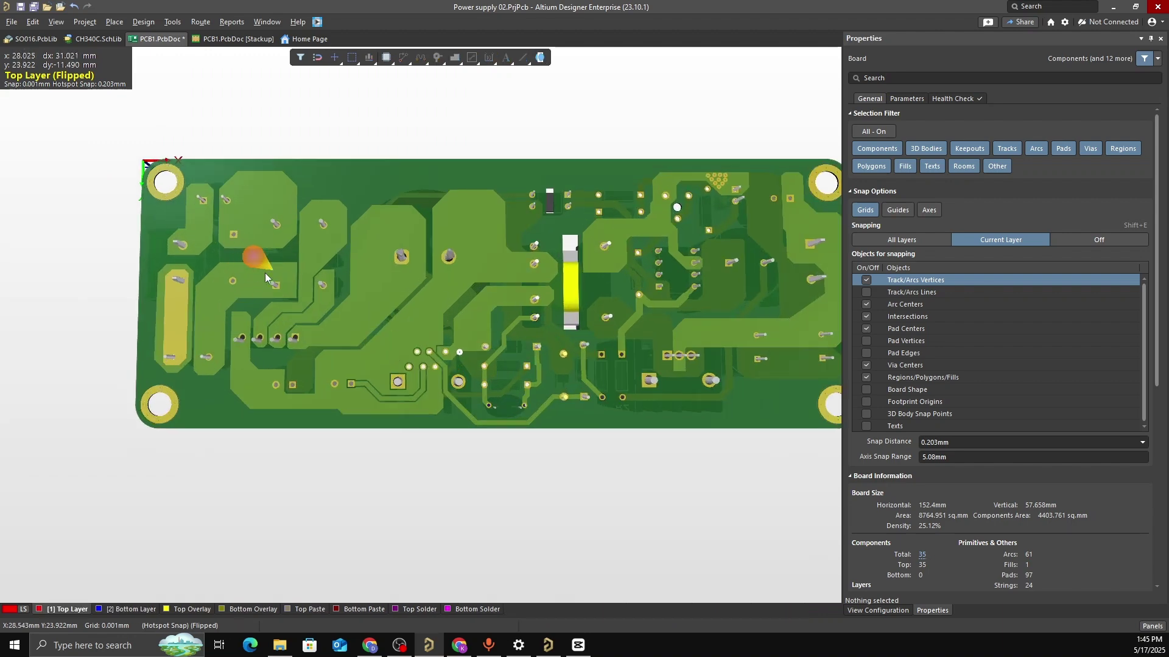
scroll(265, 276, "up", 5, "ctrl")
right_click_drag(163, 319, 186, 335, "shift")
key("2")
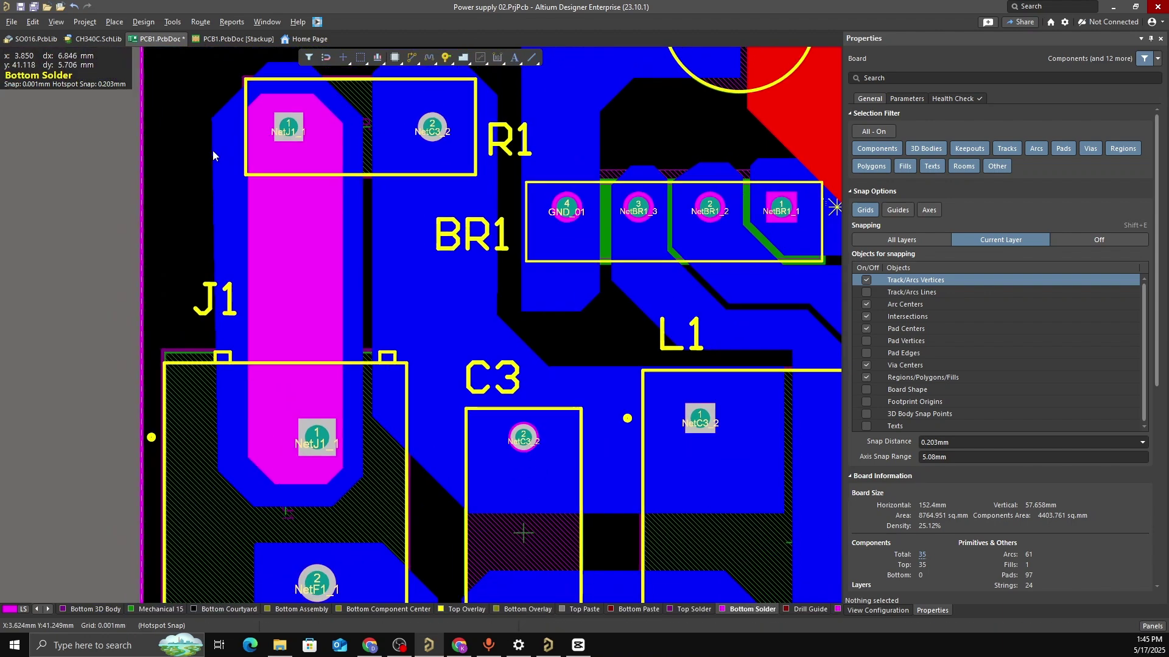
Start a solid, no-net polygon pour on Bottom Solder, outlining it from R1's pad 2 down and across to L1's pad 1
scroll(302, 177, "down", 3, "ctrl")
right_click_drag(302, 177, 286, 304)
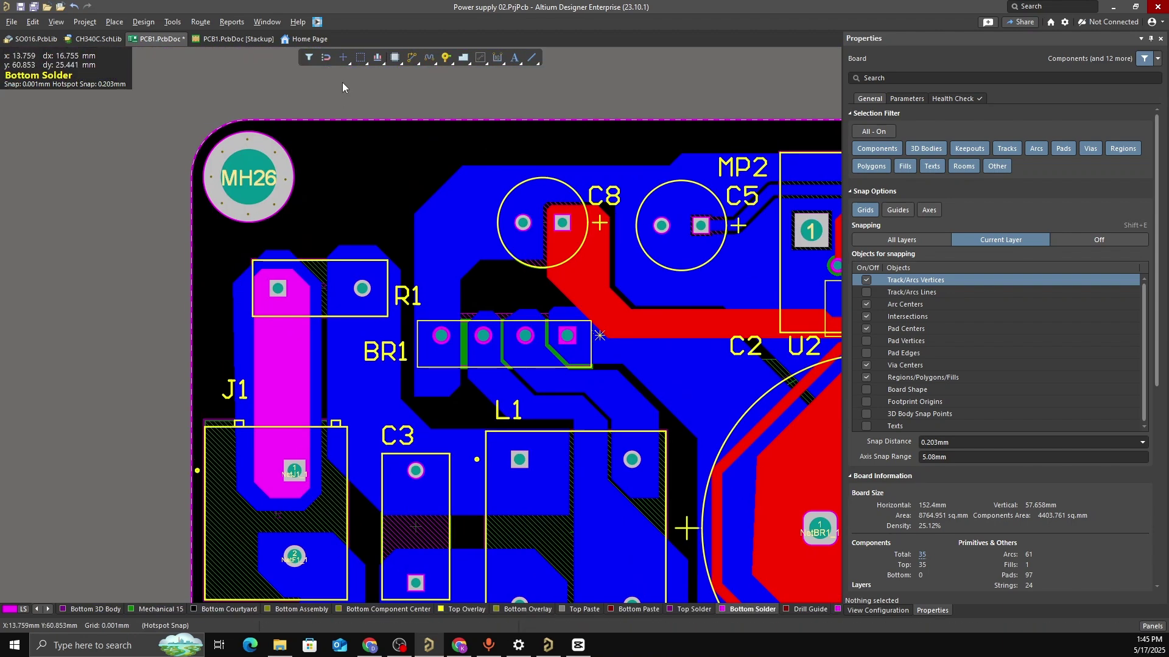
left_click(465, 57)
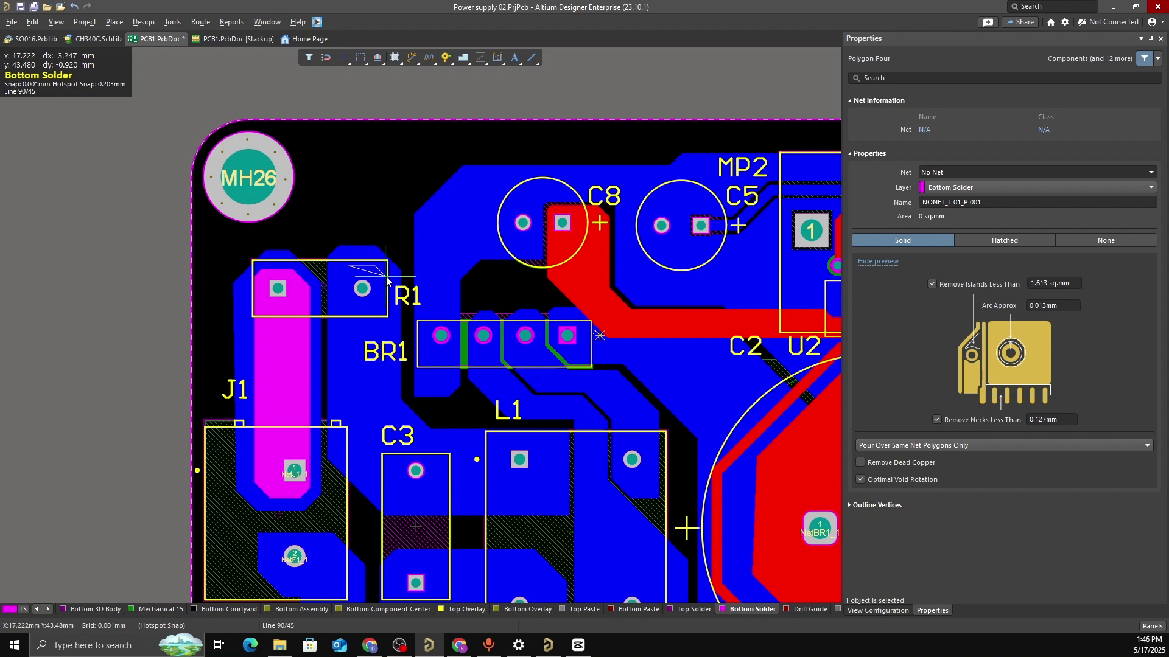
left_click(382, 401)
key("space")
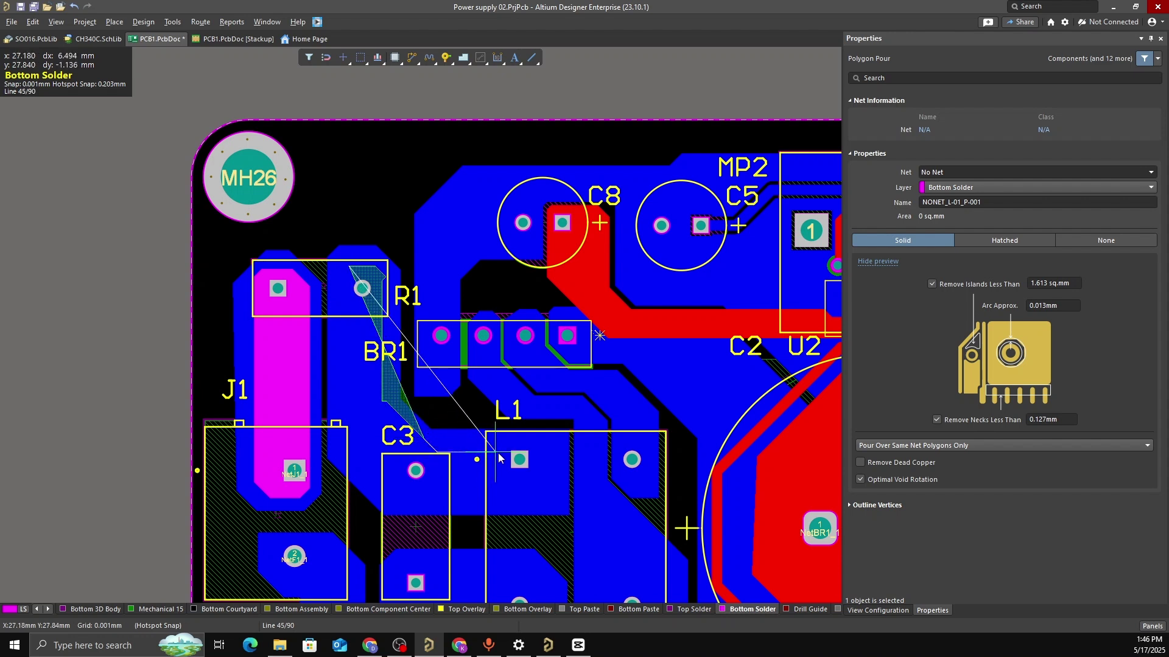
left_click(542, 444)
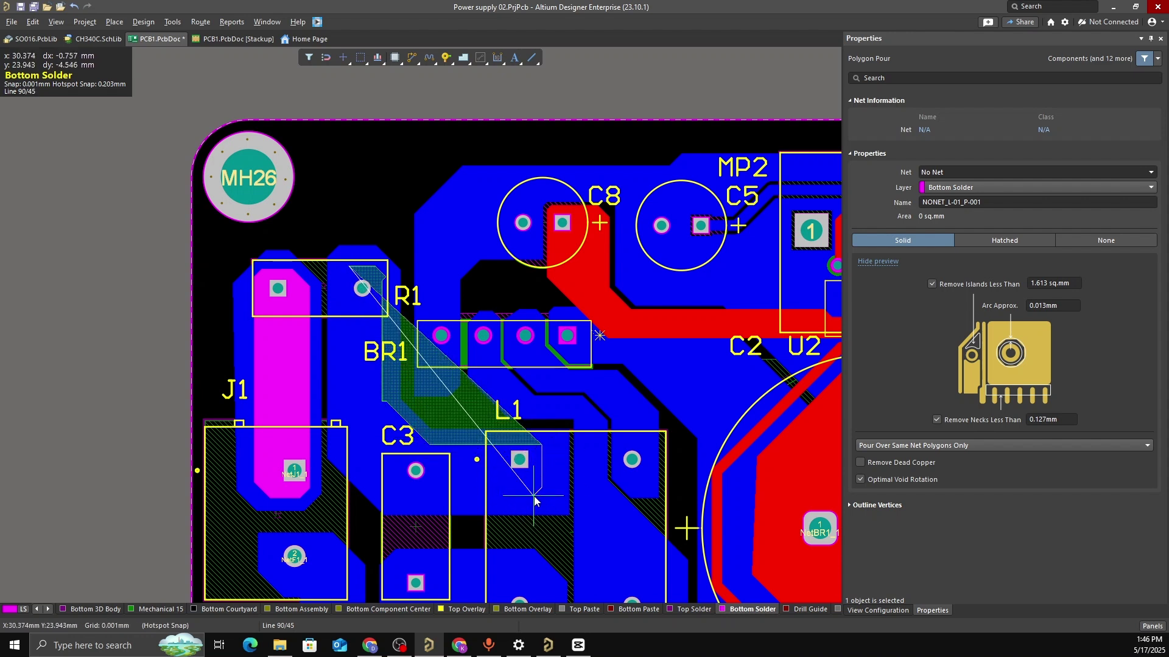
left_click(534, 496)
key("space")
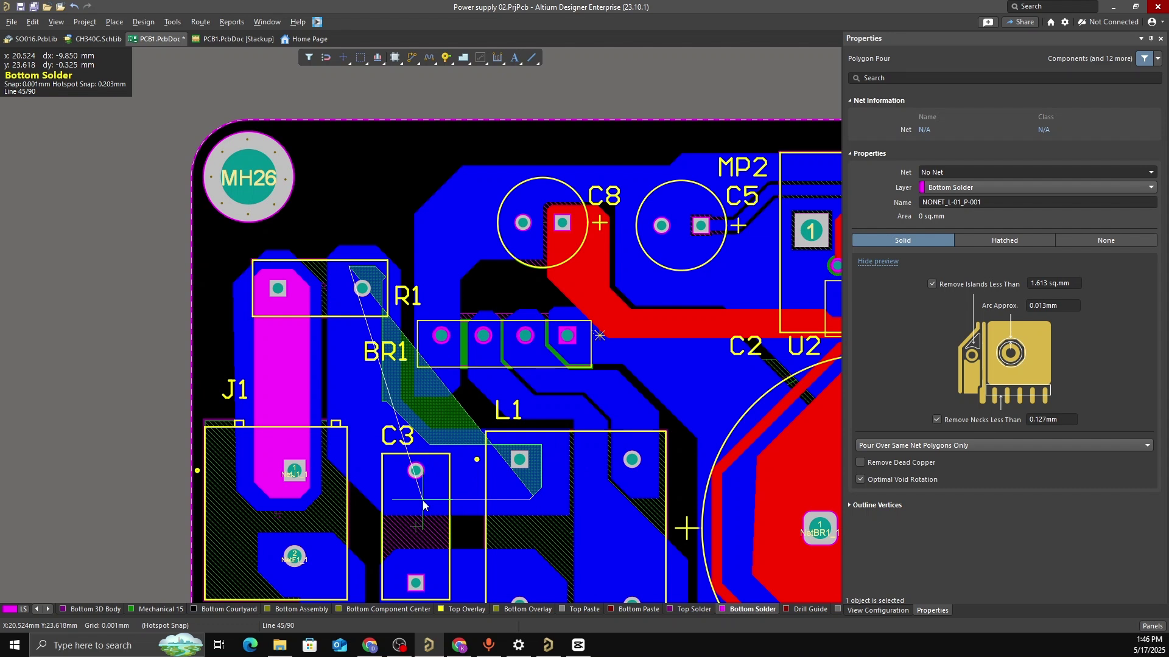
Finish the polygon by bringing its lower edge back below C3's pad 2 and up to the starting vertex near R1's pad 2
left_click(423, 502)
key("space")
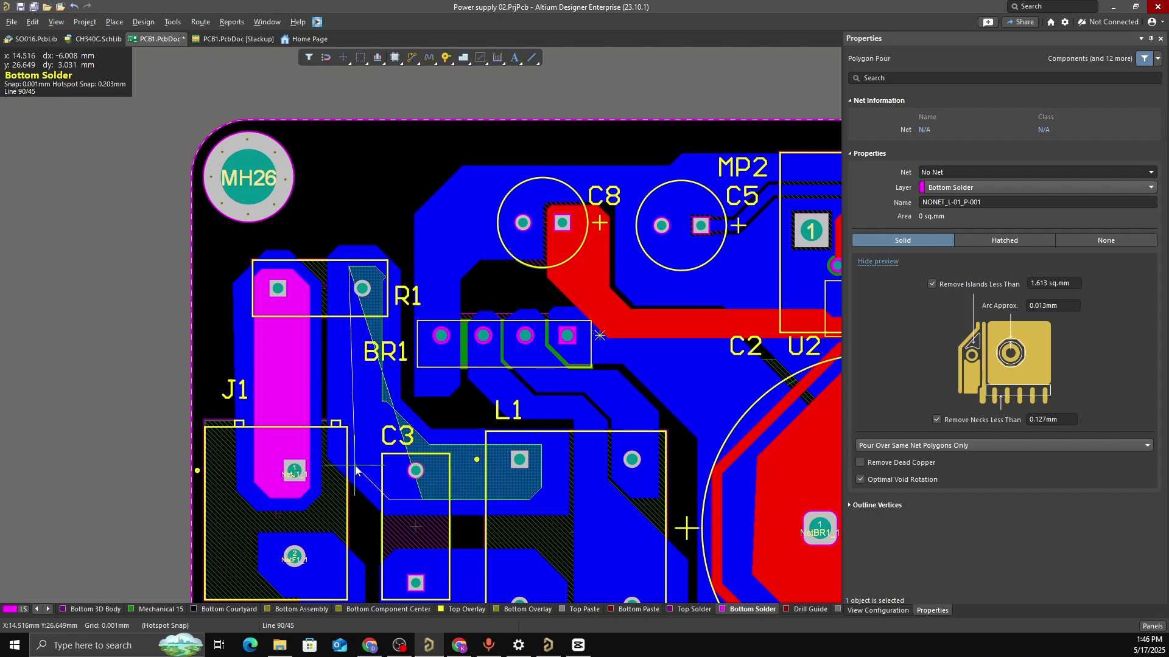
left_click(355, 470)
key("space")
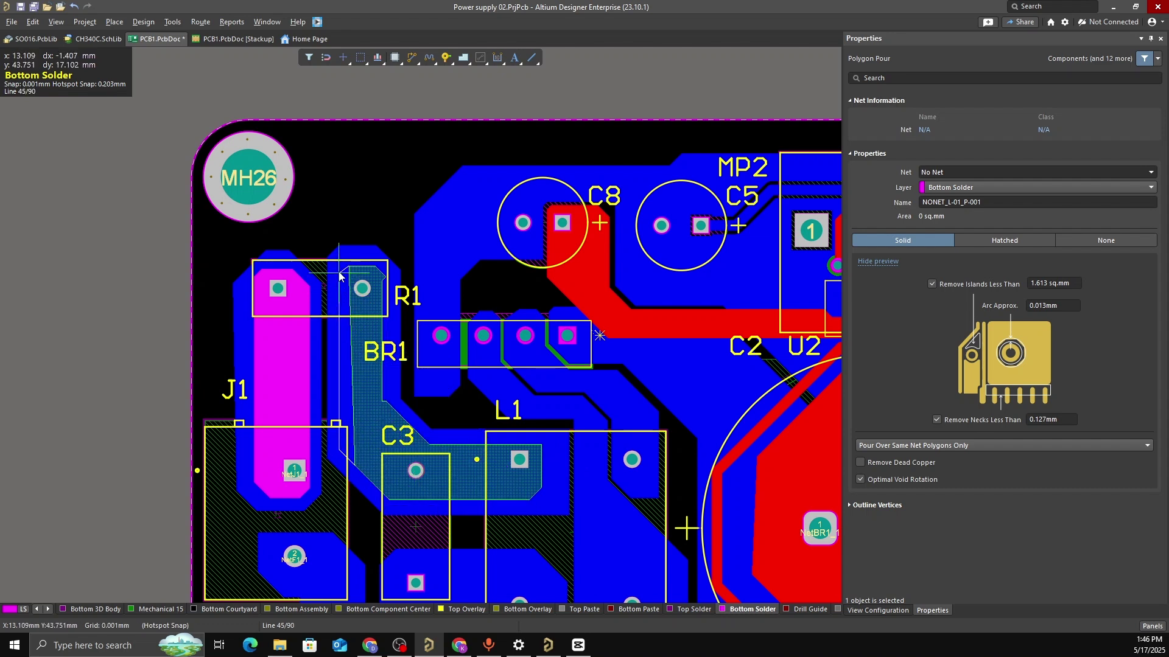
key("space")
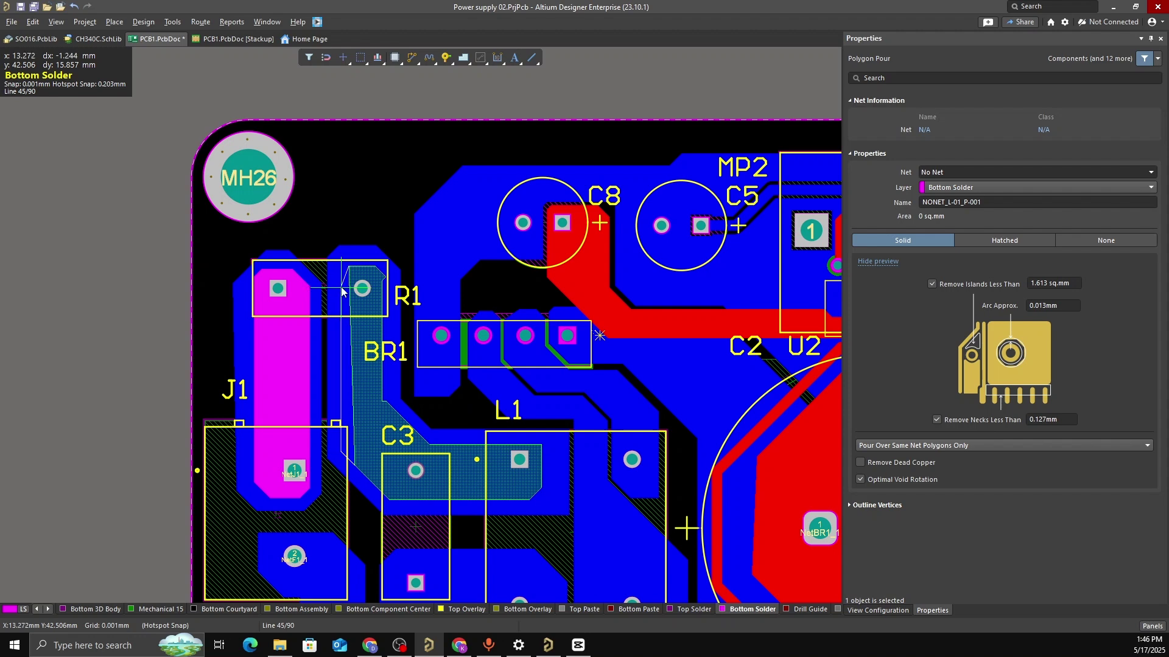
scroll(339, 267, "up", 2, "ctrl")
scroll(341, 261, "up", 3, "ctrl")
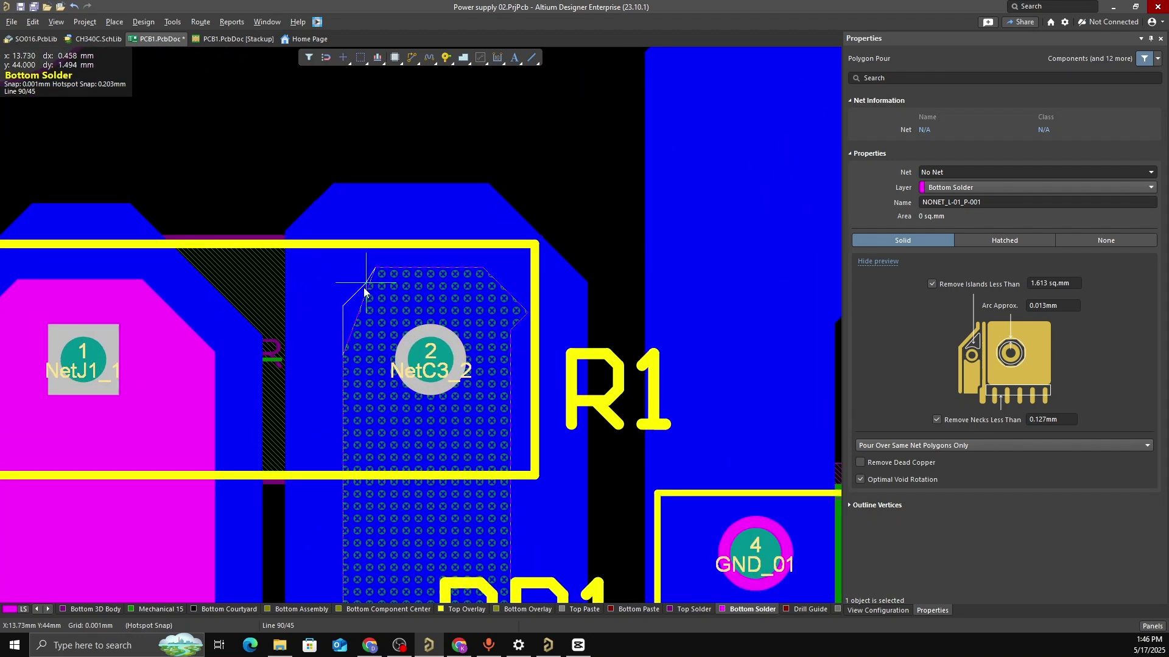
left_click(374, 272)
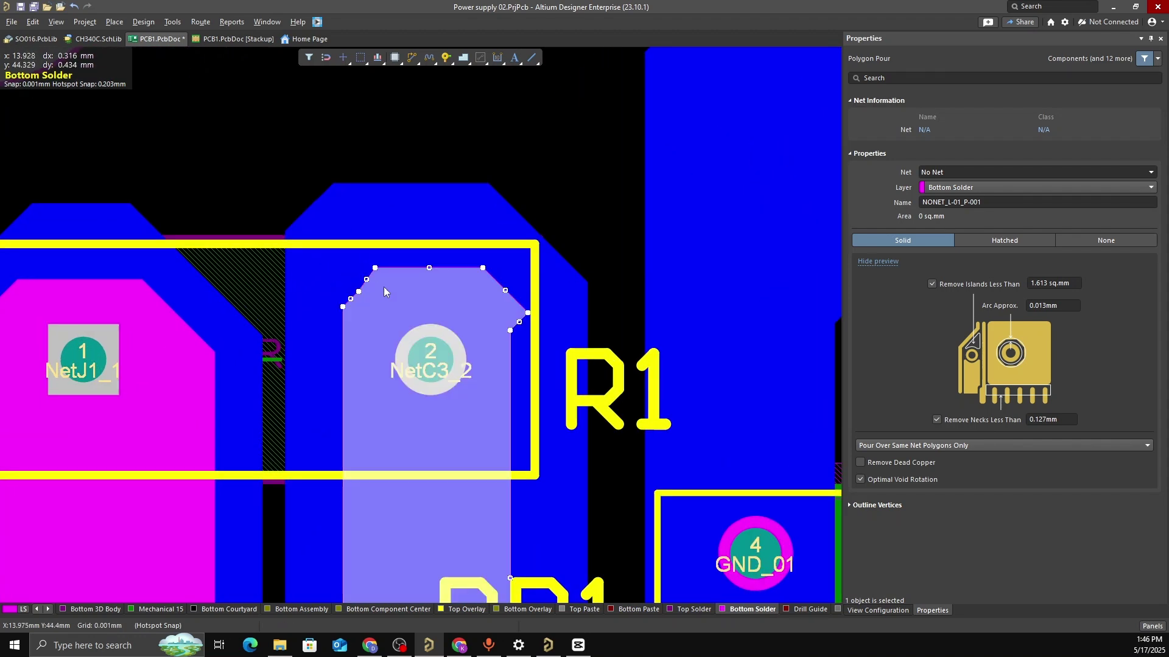
Pull the polygon's protruding corner vertex beside R1's pad 2 inward and repour the polygon
left_click(527, 312)
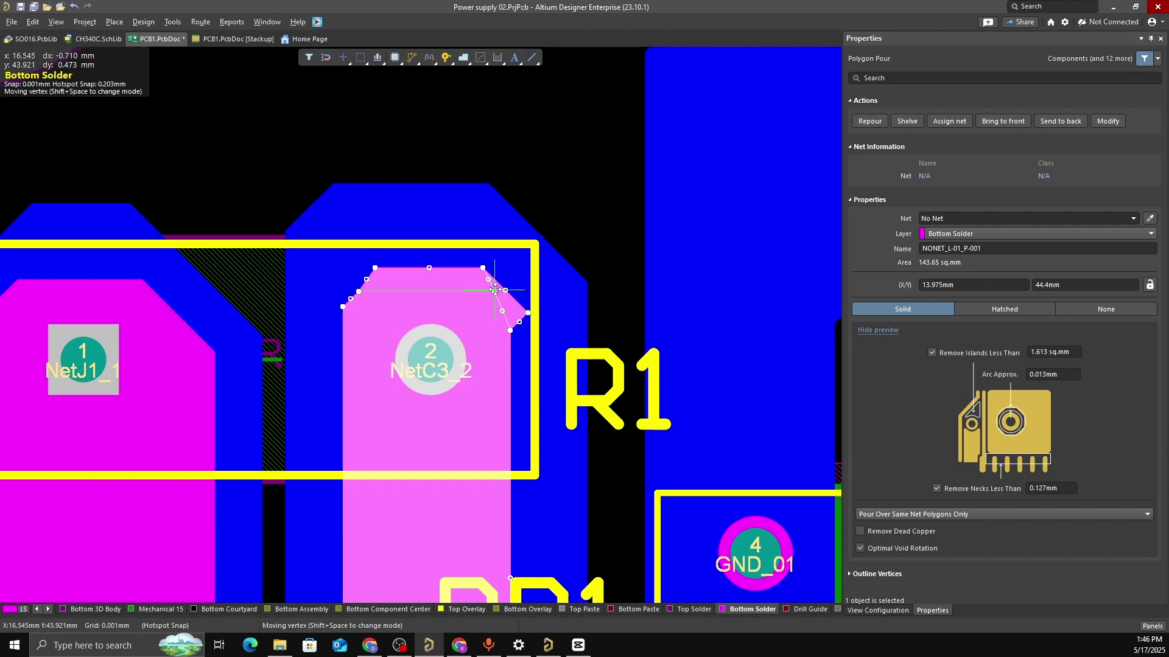
left_click(496, 290)
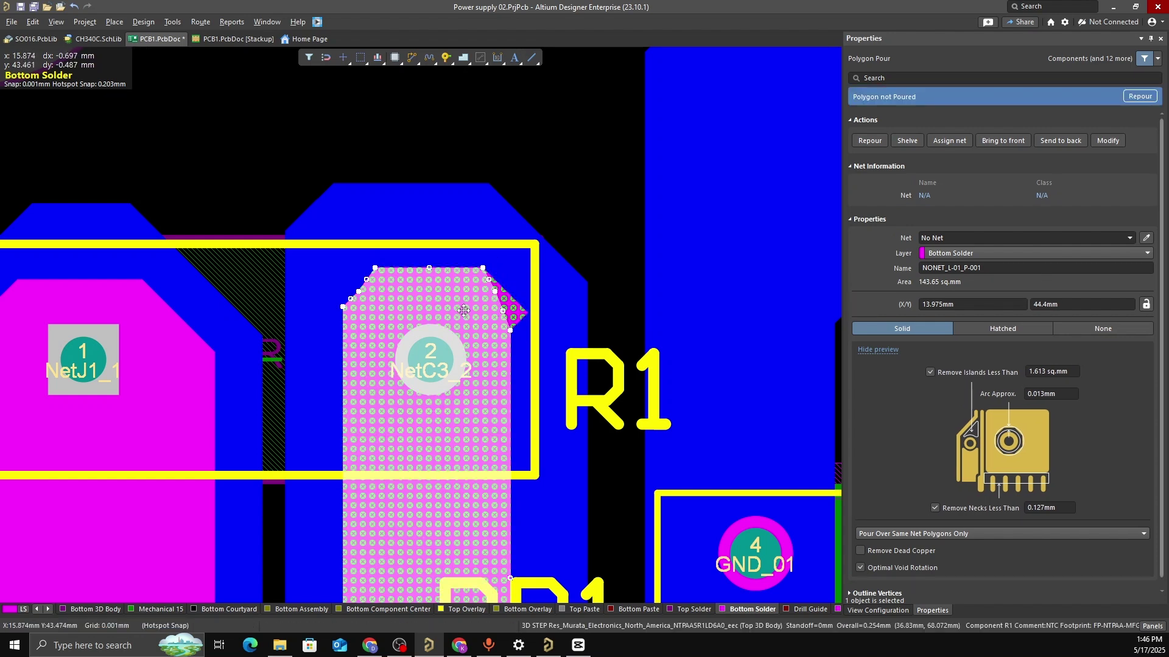
left_click(869, 140)
scroll(538, 247, "down", 2, "ctrl")
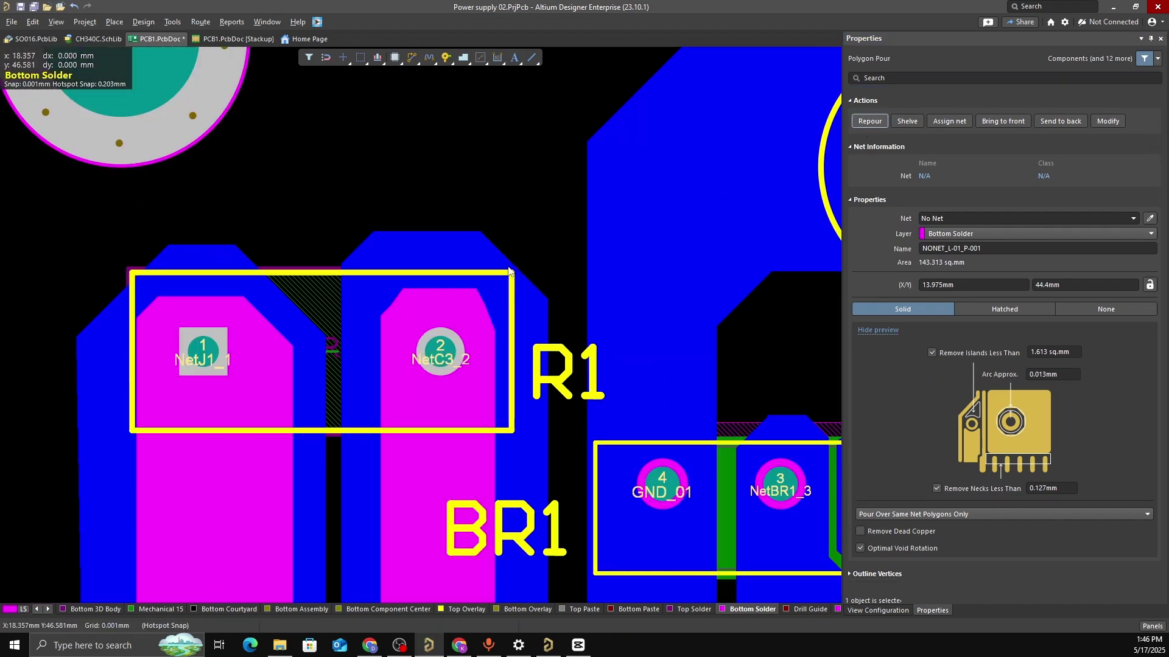
Start another solid, no-net Bottom Solder polygon at BR1's pad 4, outlining it up the copper and over the top of C8
scroll(509, 272, "down", 4, "ctrl")
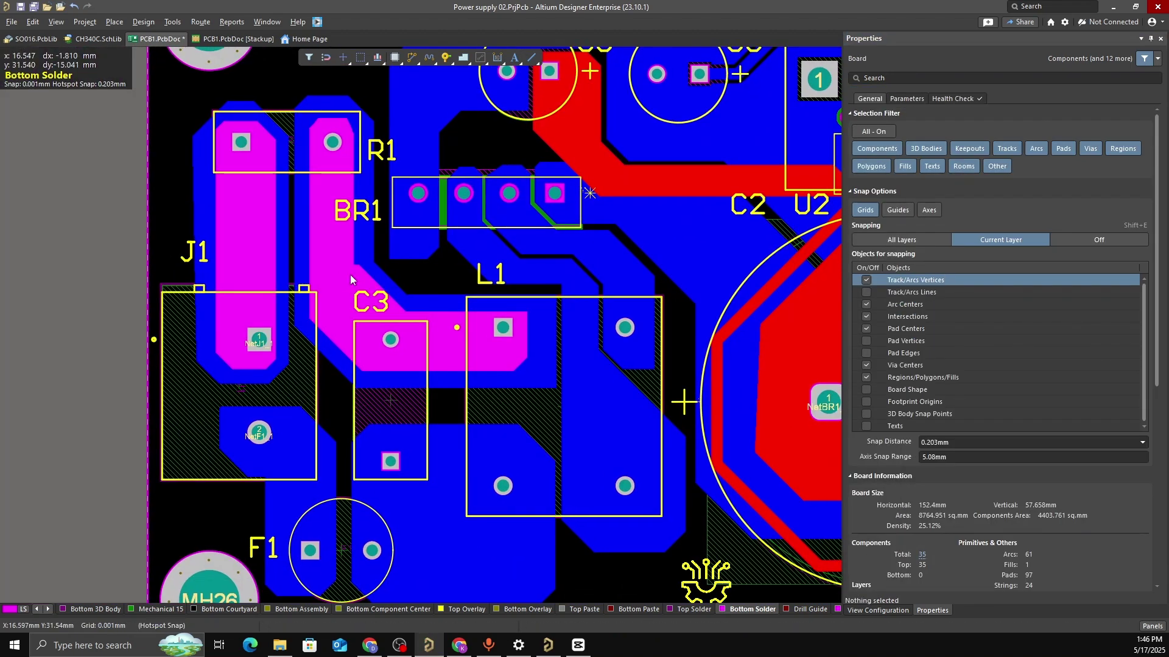
right_click_drag(593, 344, 549, 353)
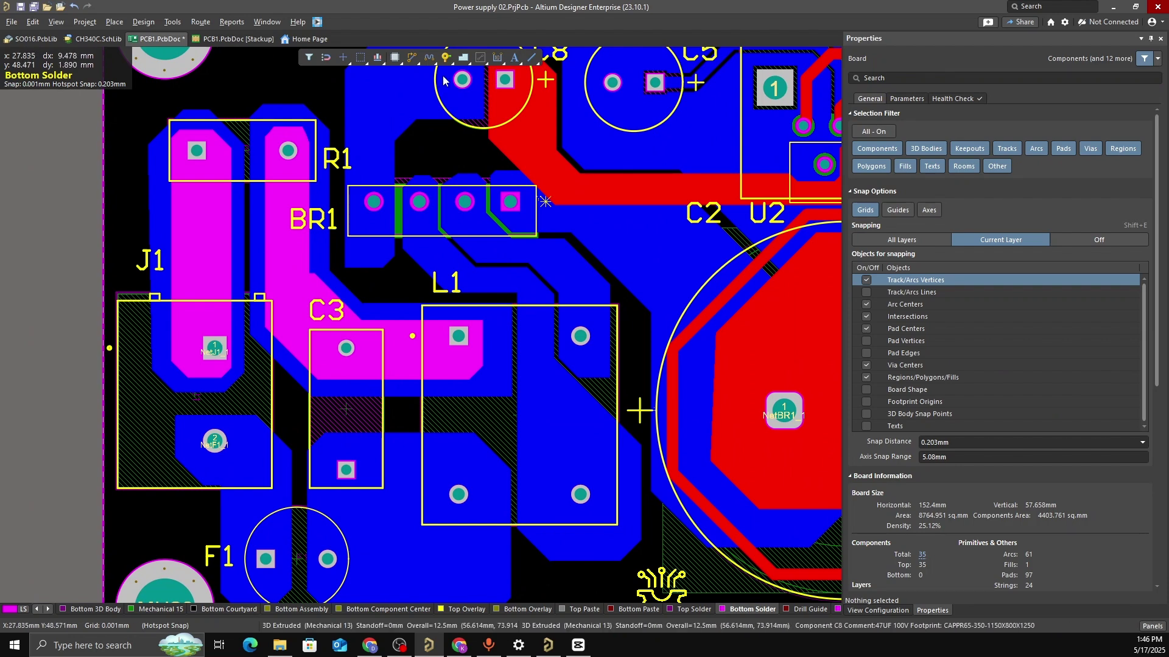
left_click(462, 60)
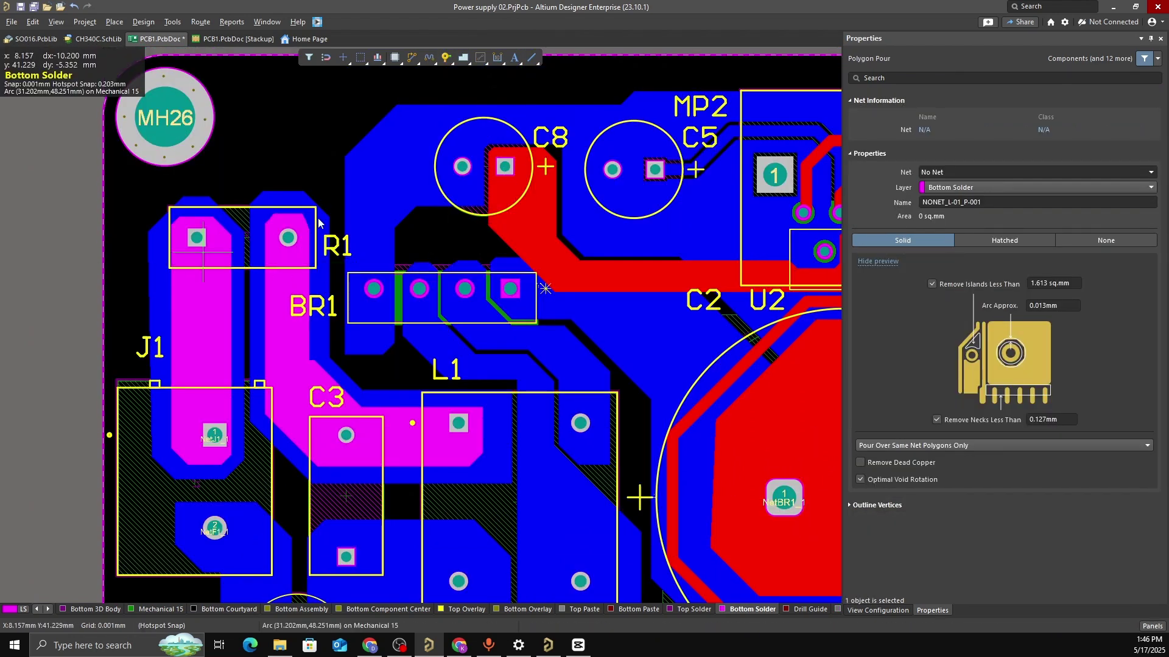
left_click(386, 317)
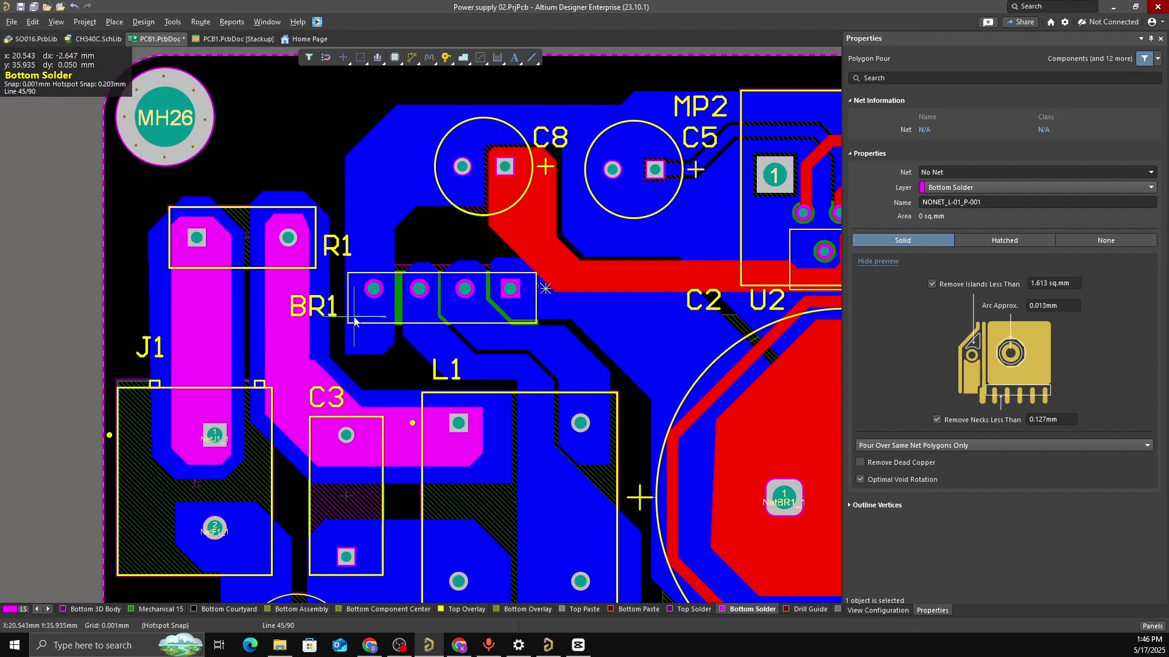
left_click(365, 170)
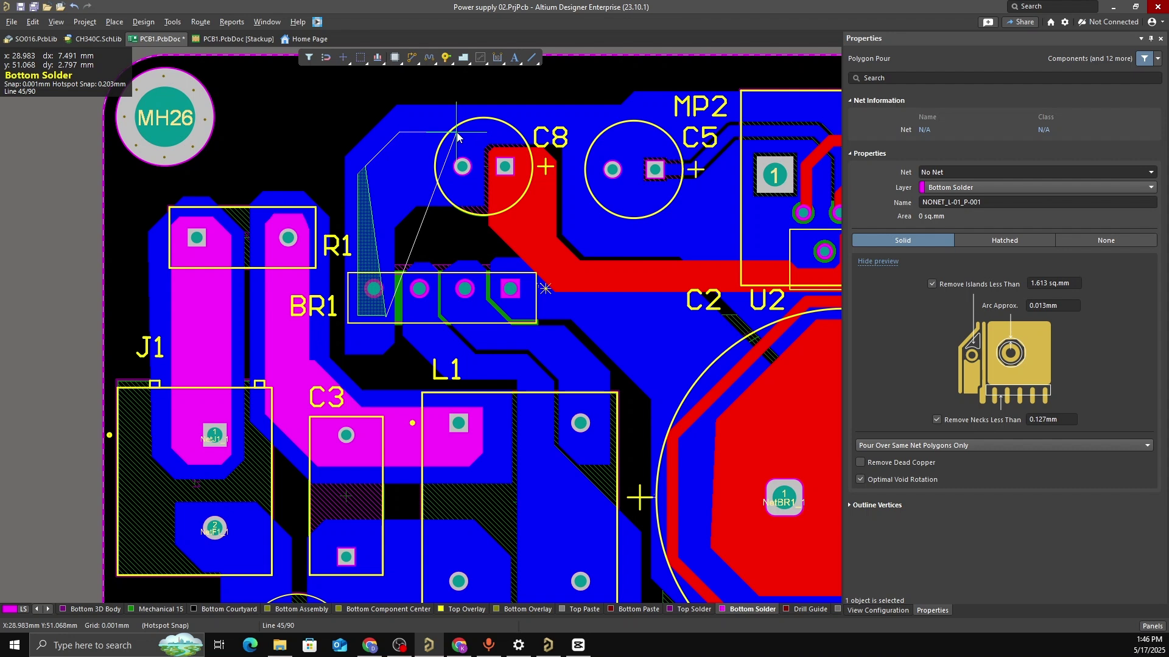
left_click(447, 152)
key("space")
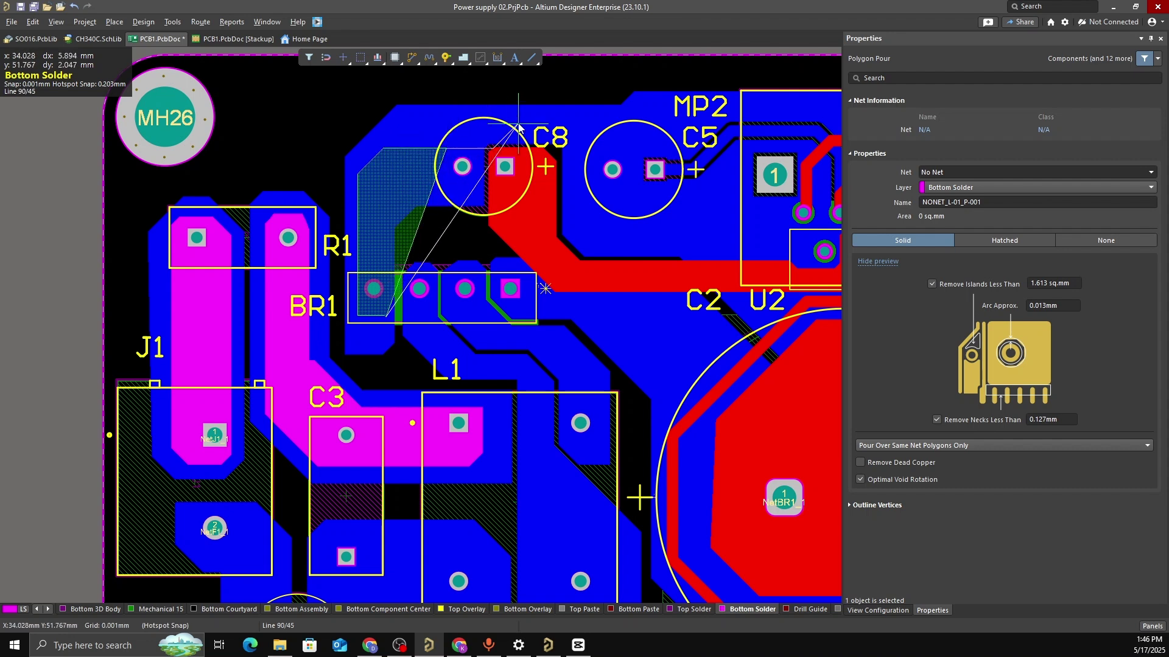
key("space")
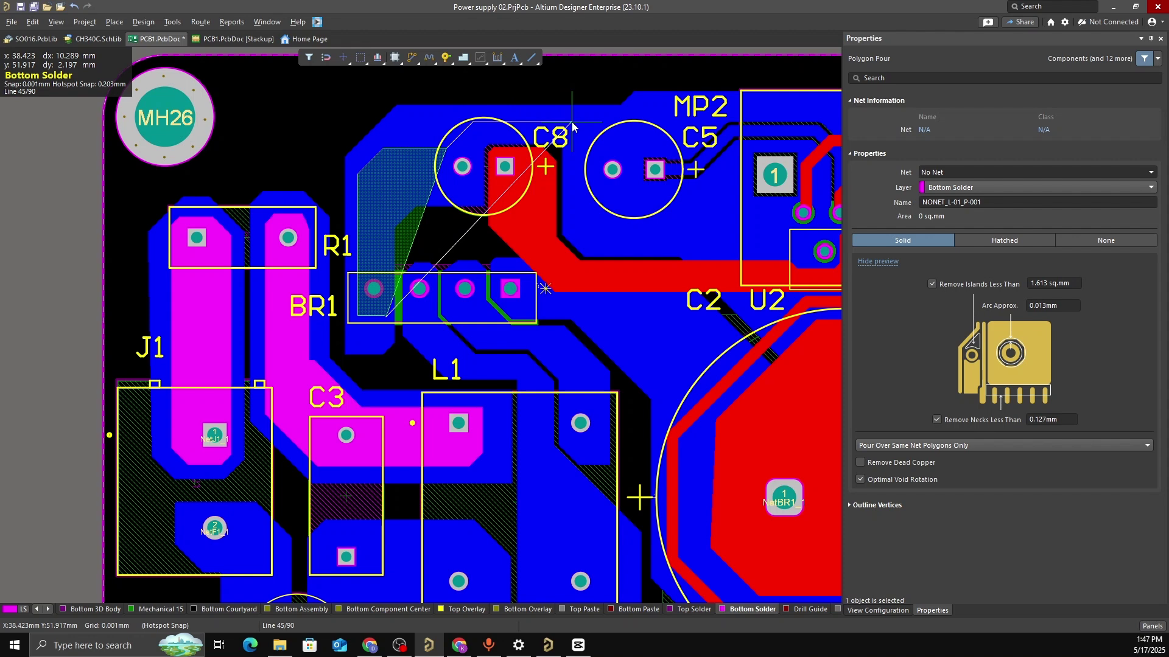
left_click(572, 123)
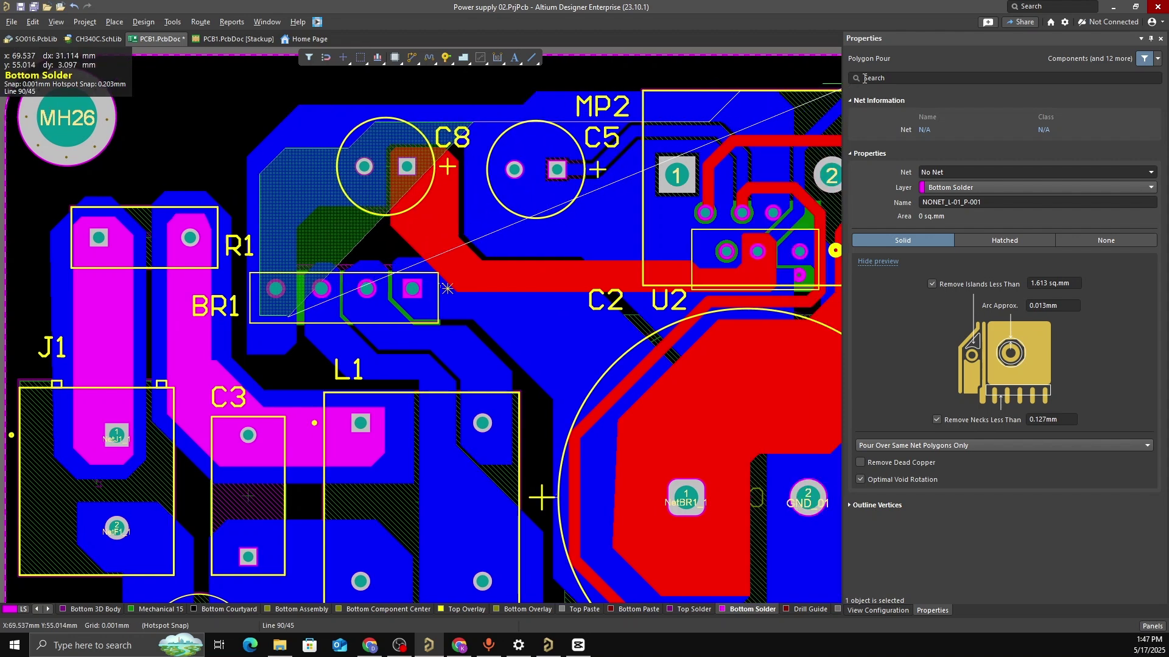
Extend the polygon outline above C5 along the copper's upper edge to a chamfered corner between MP2's pads 1 and 2
key("space")
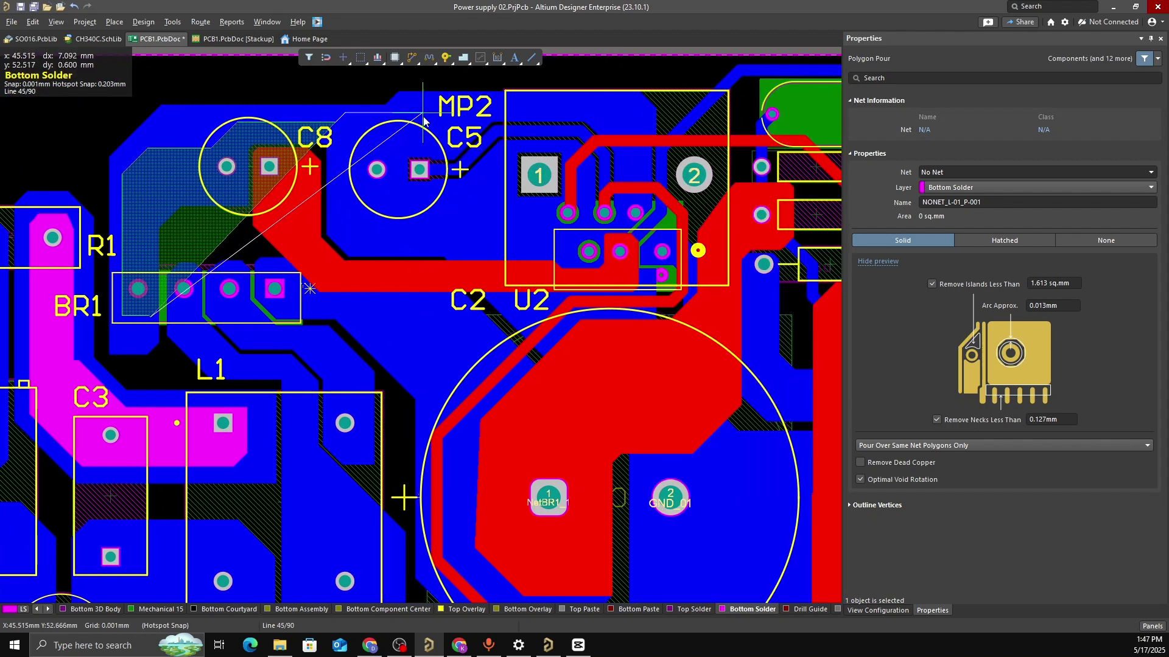
left_click(420, 114)
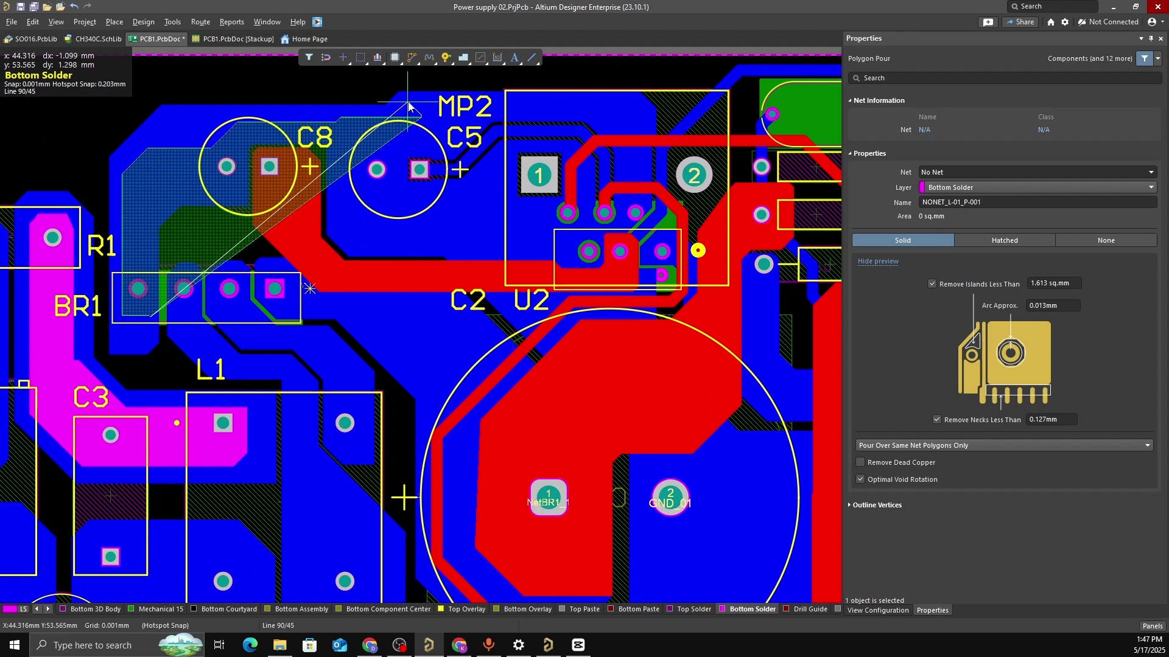
key("space")
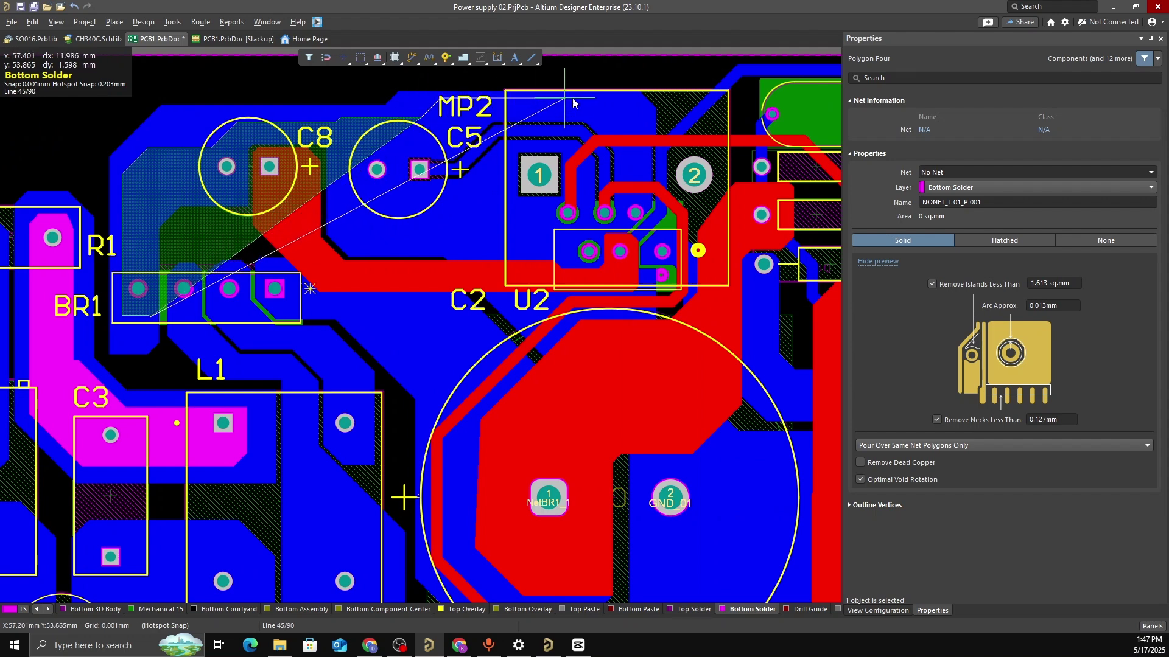
left_click(619, 101)
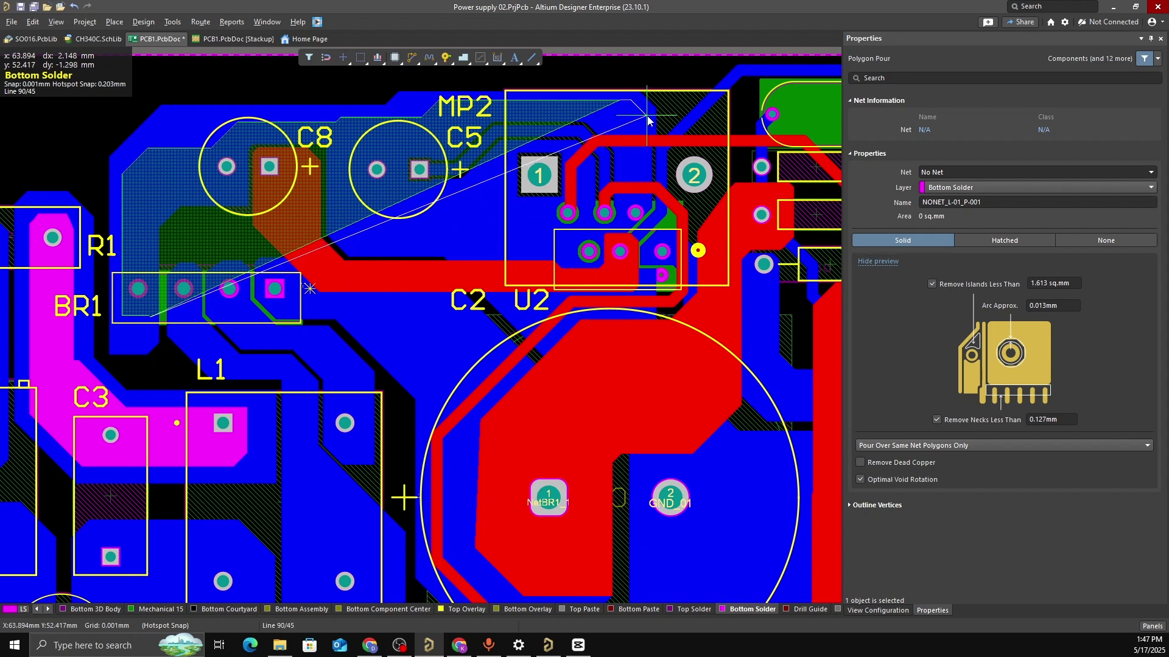
left_click(648, 121)
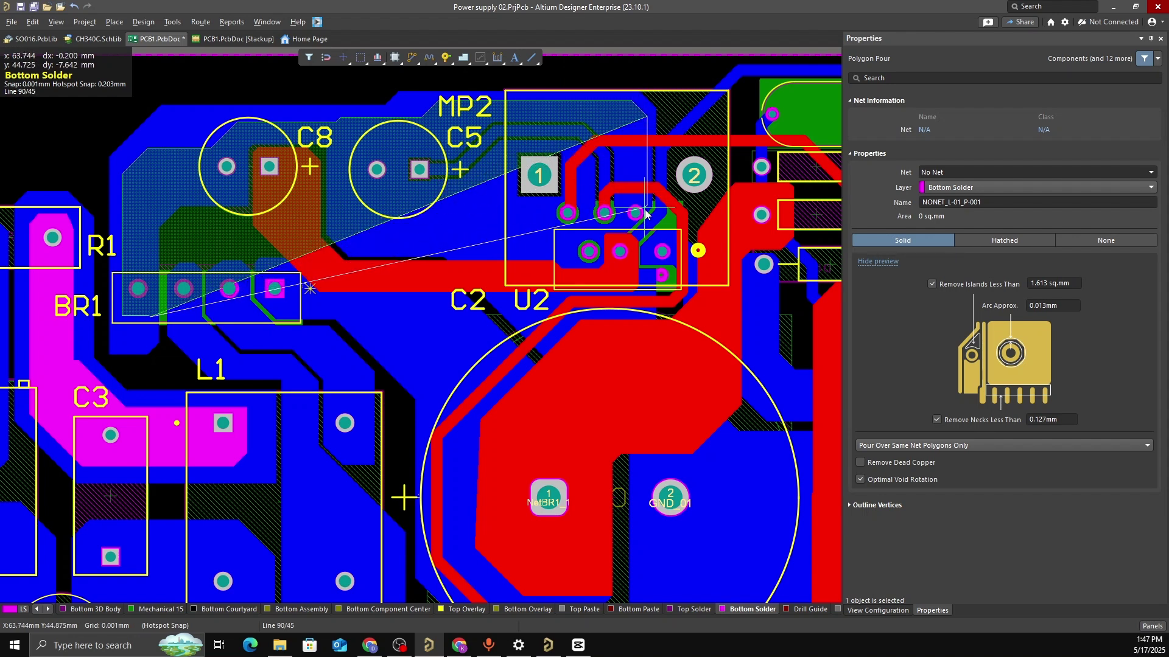
Continue the polygon outline down past U2's pad 2 and diagonally between pads 5 and 3 to just below pad 5
scroll(640, 221, "up", 6, "ctrl")
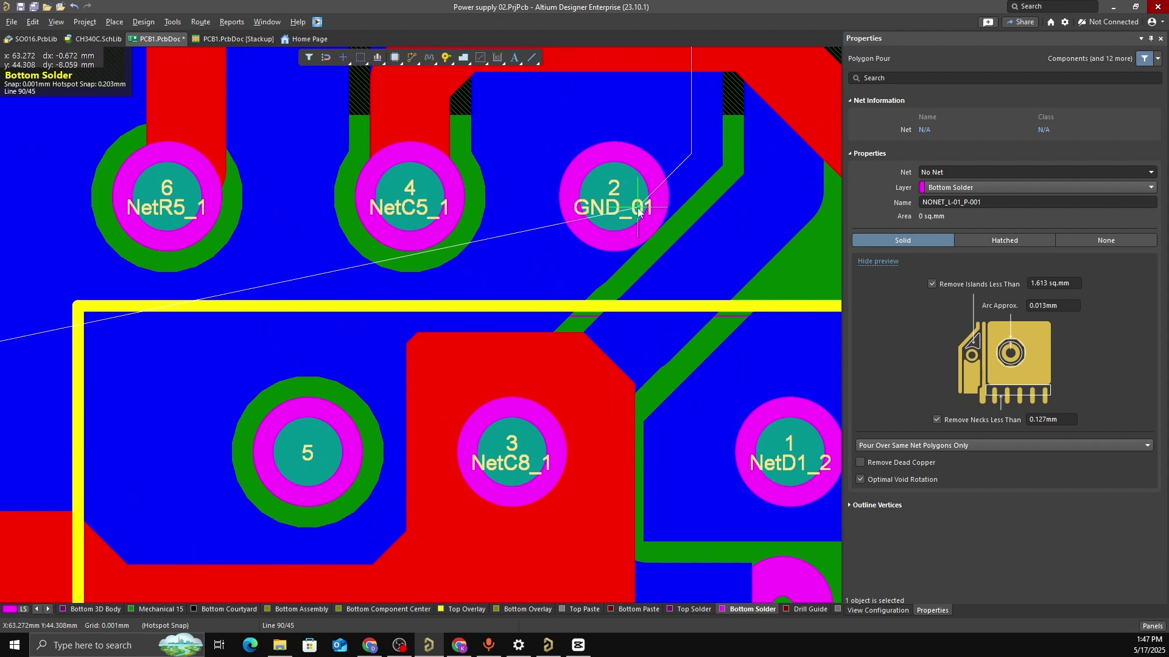
left_click(626, 261)
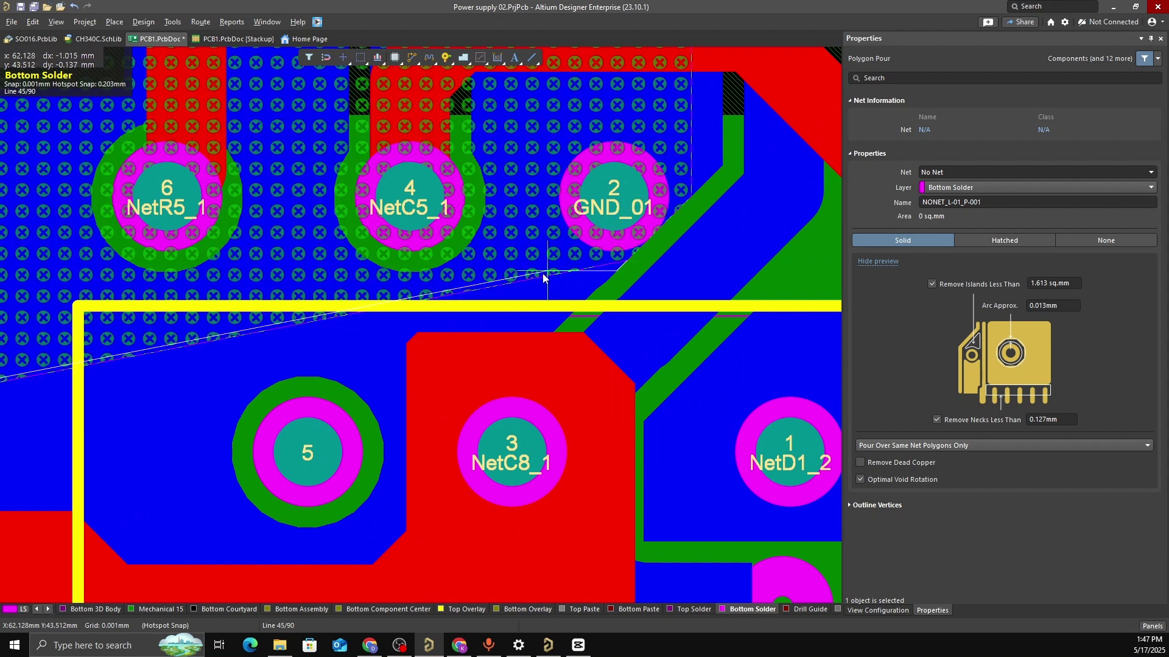
key("space")
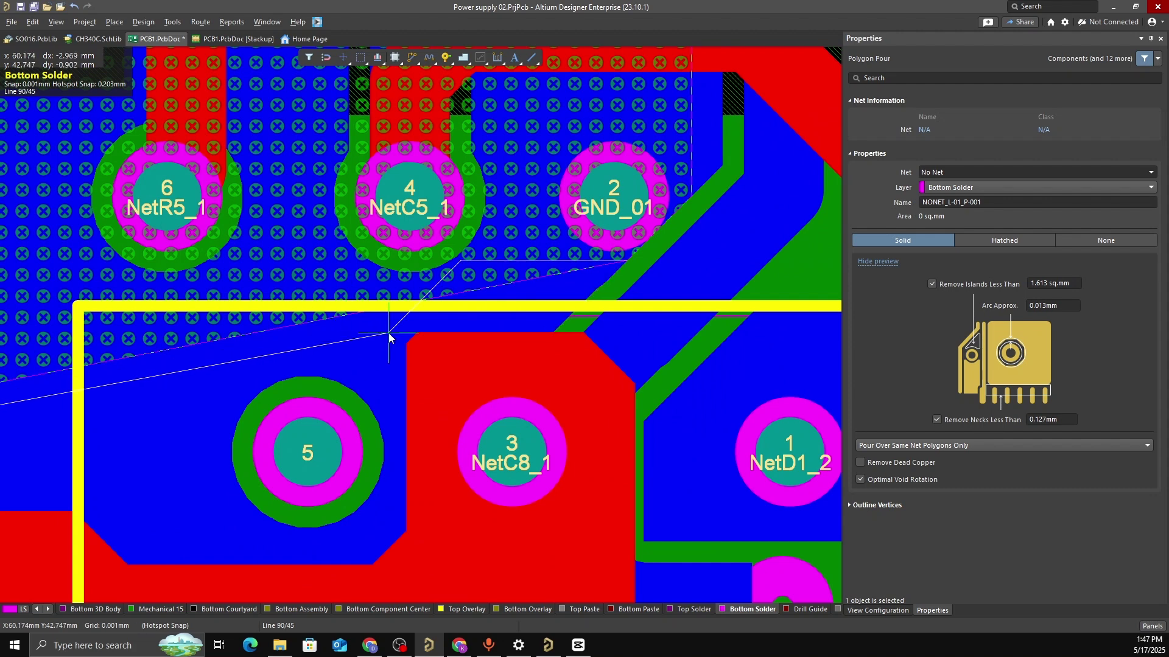
left_click(548, 322)
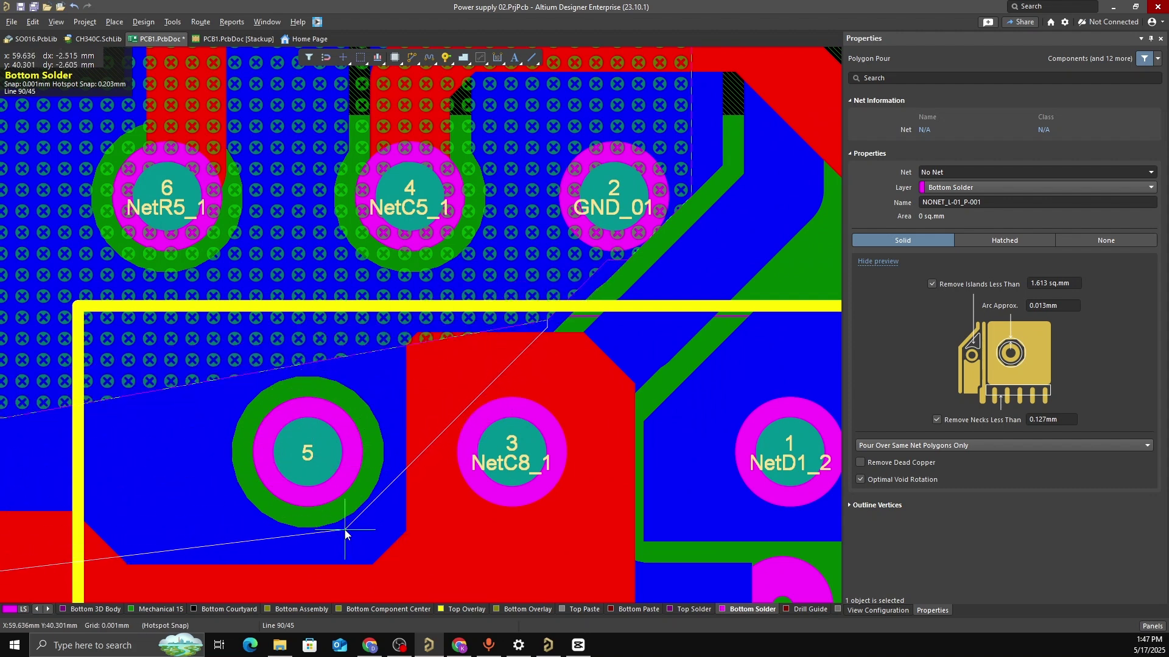
key("space")
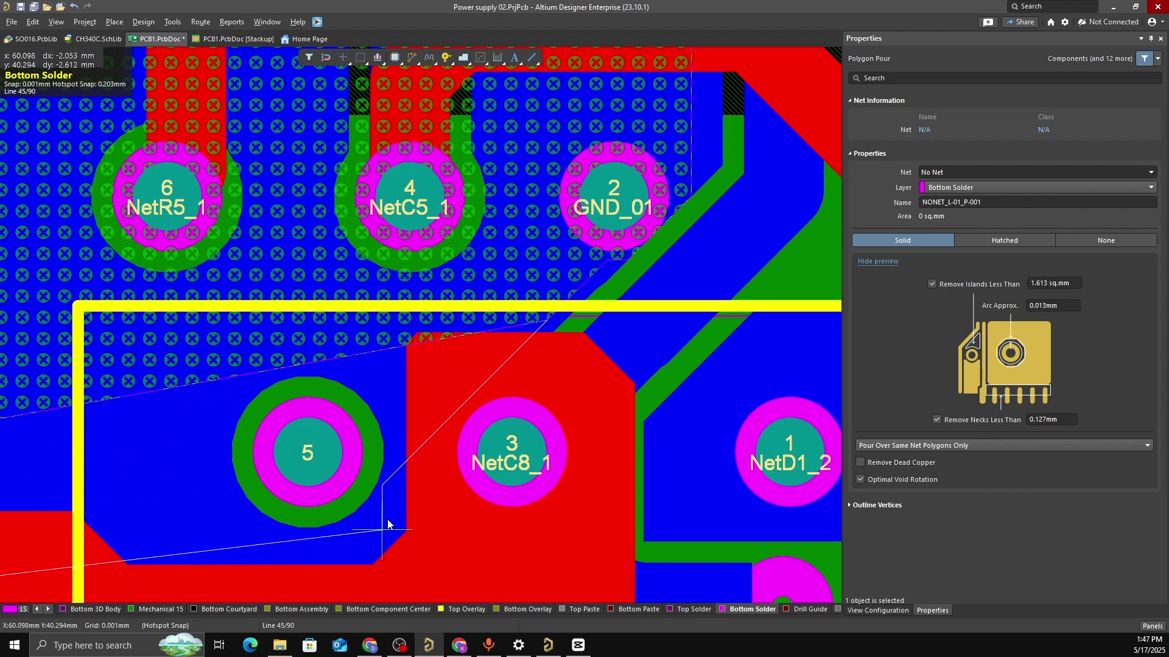
key("space")
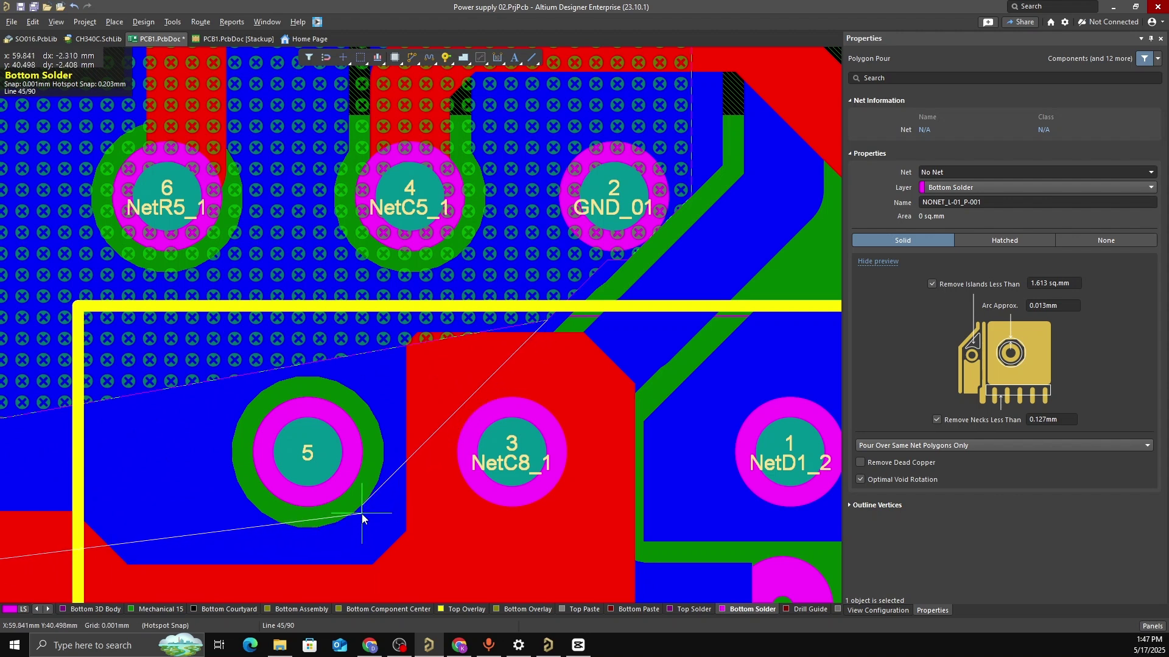
left_click(432, 436)
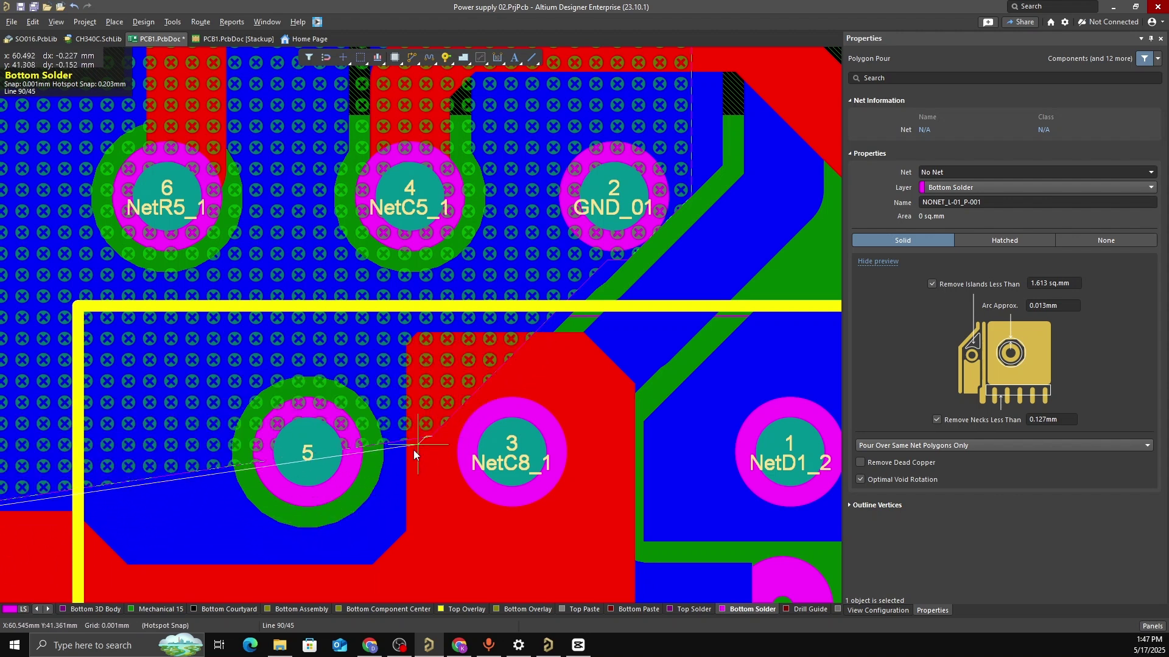
key("space")
left_click(348, 541)
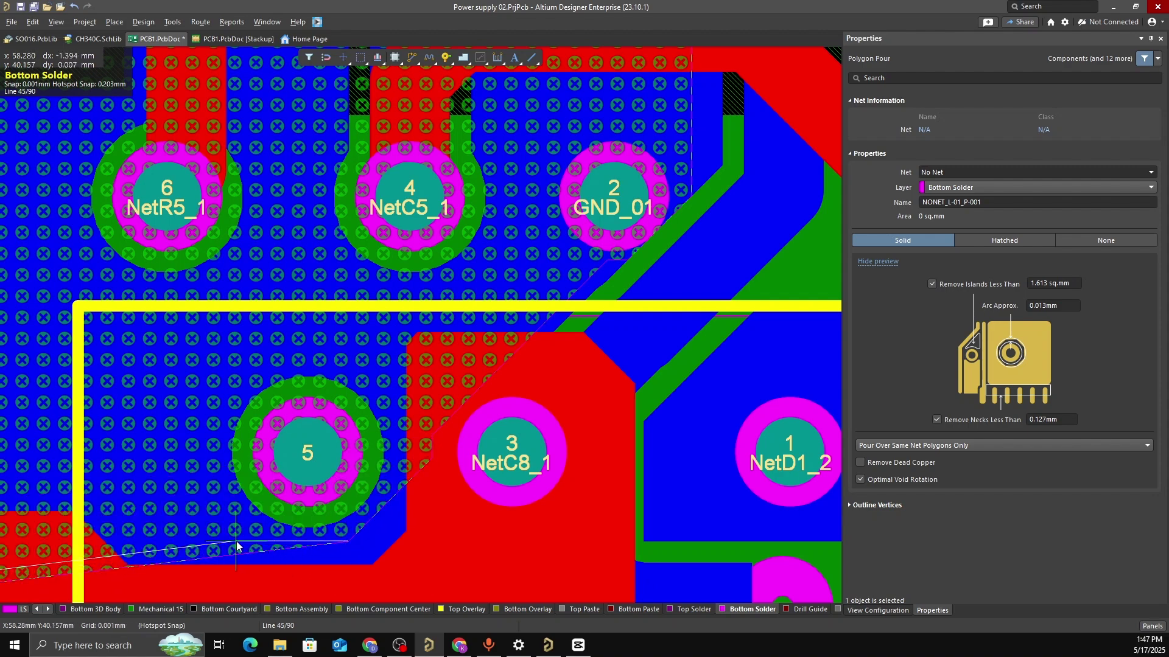
Wrap the polygon outline around the far side of U2's pad 5 and up to a chamfered corner beneath pad 6
key("space")
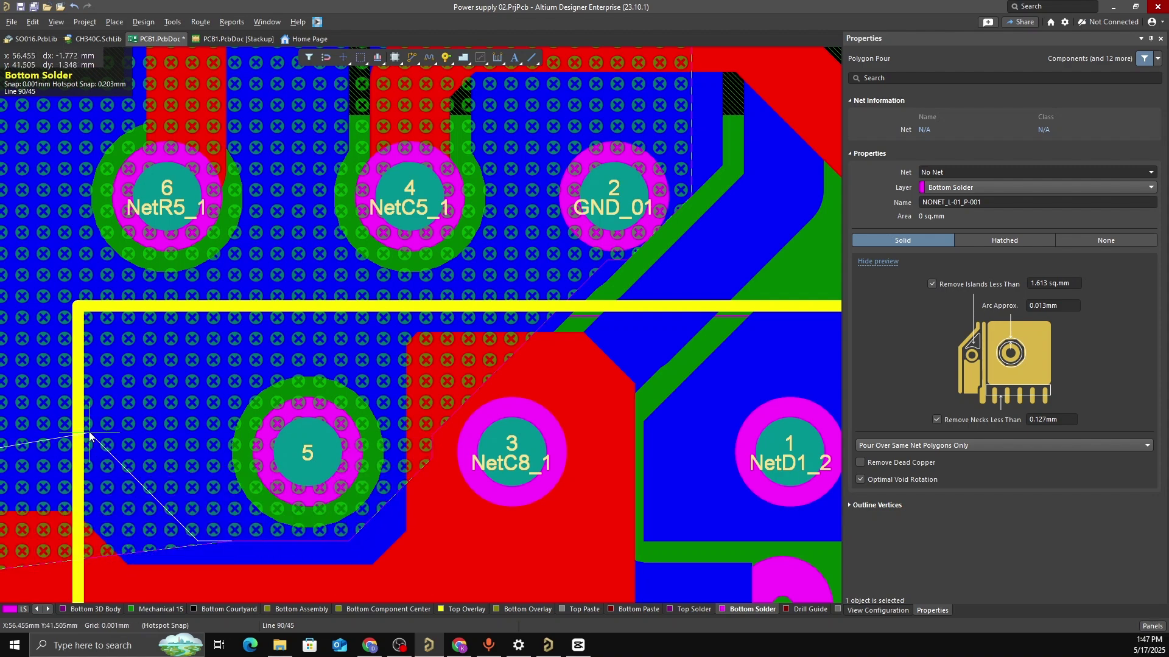
scroll(79, 441, "down", 4, "ctrl")
scroll(86, 435, "up", 4, "shift")
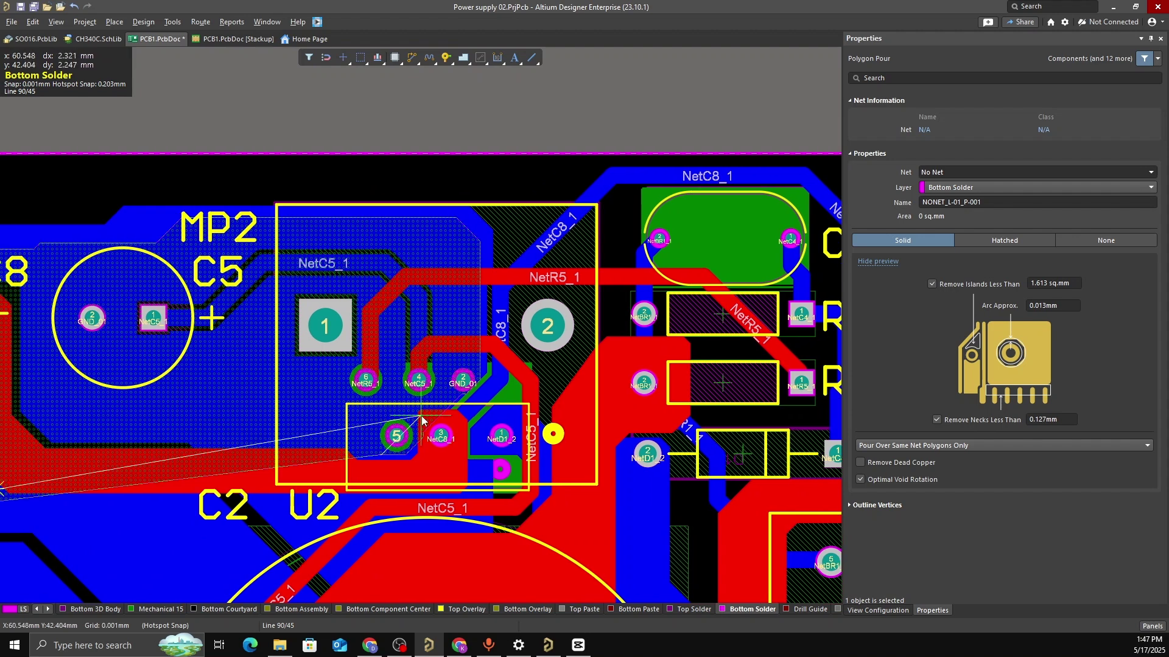
scroll(128, 417, "up", 3, "shift")
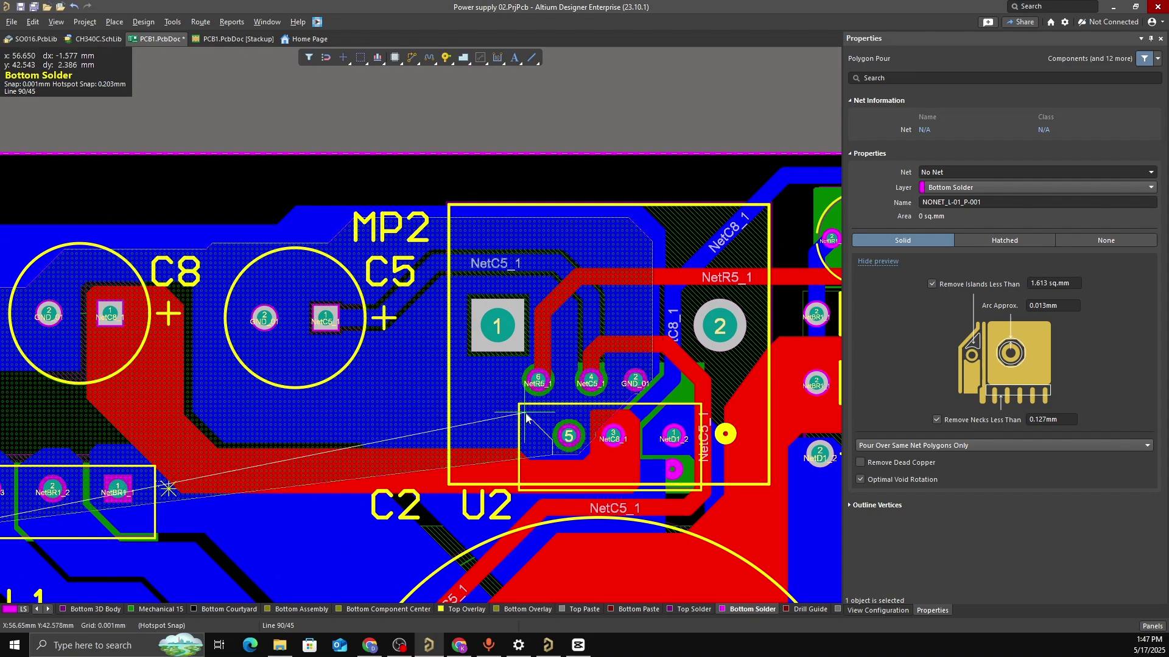
scroll(536, 413, "up", 3, "ctrl")
key("space")
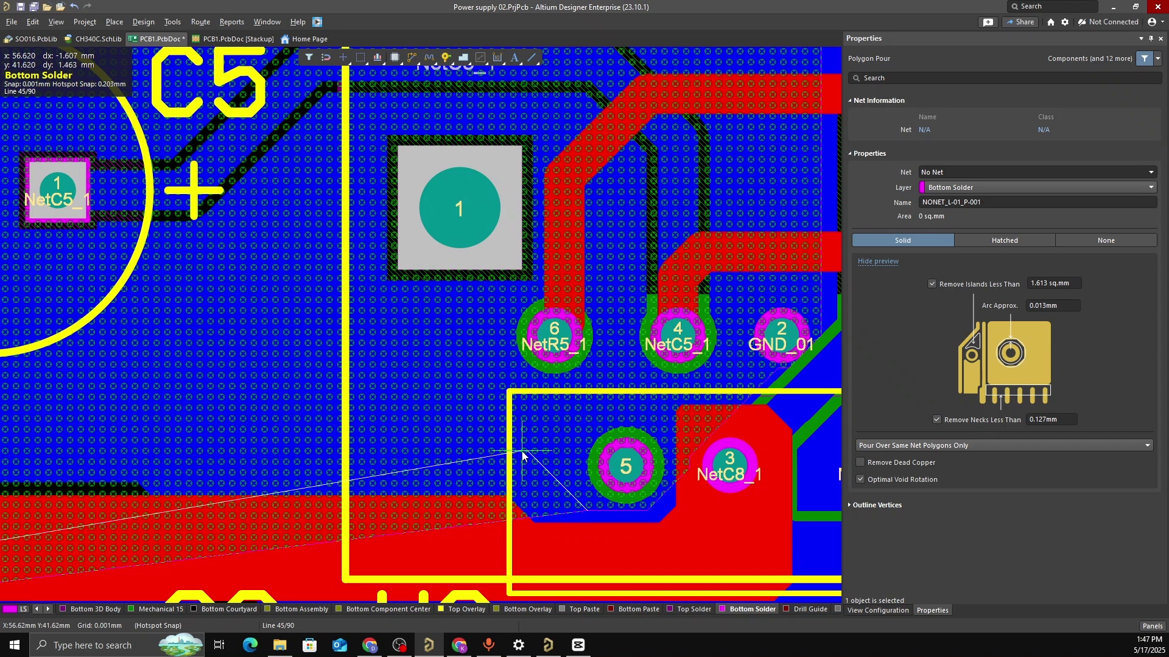
left_click(521, 455)
key("space")
left_click(542, 391)
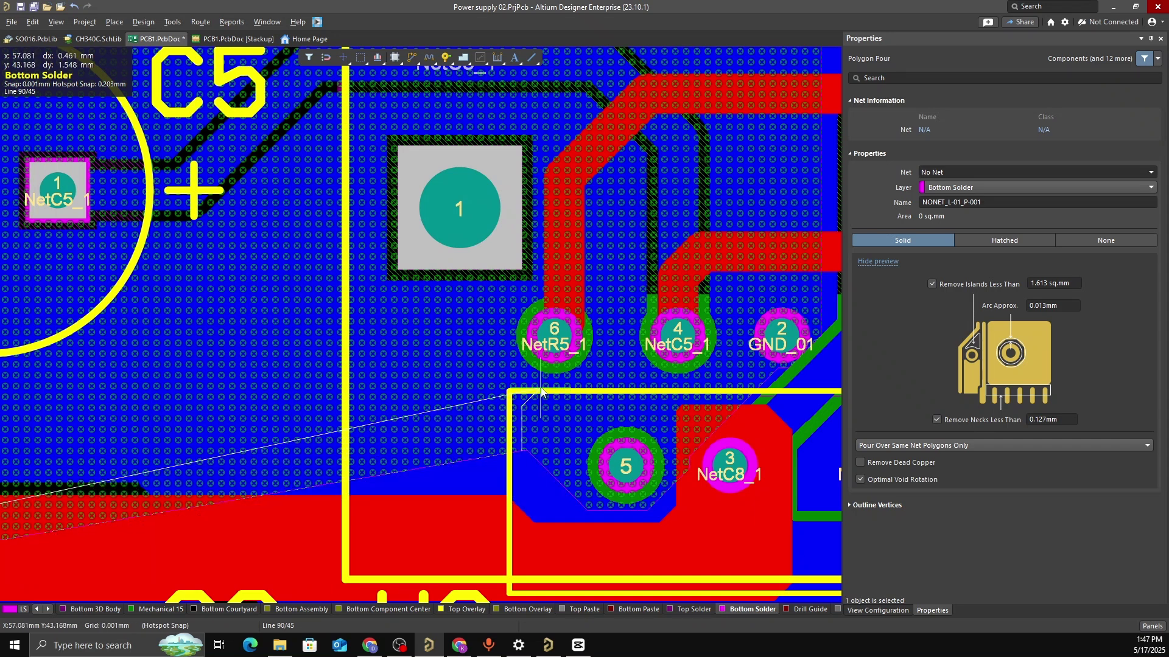
Run the outline beneath U2's pads 6 and 4, then up between pads 4 and 2 to the copper above the NetC5_1 track
key("space")
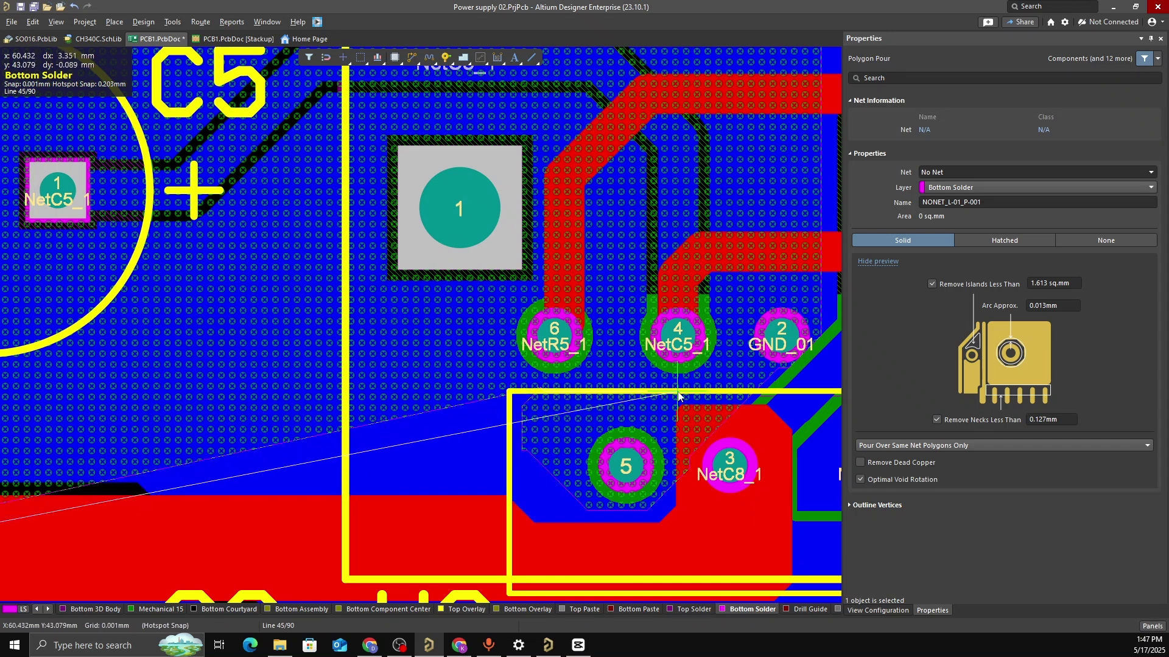
left_click(678, 395)
key("space")
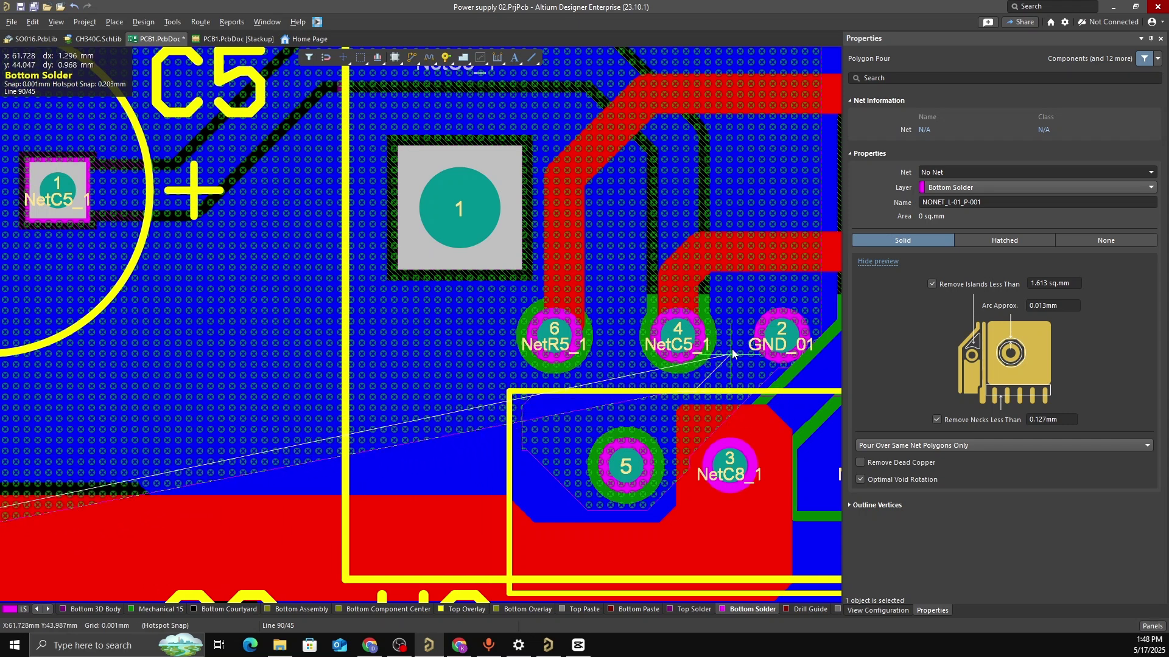
left_click(734, 366)
key("space")
key("space")
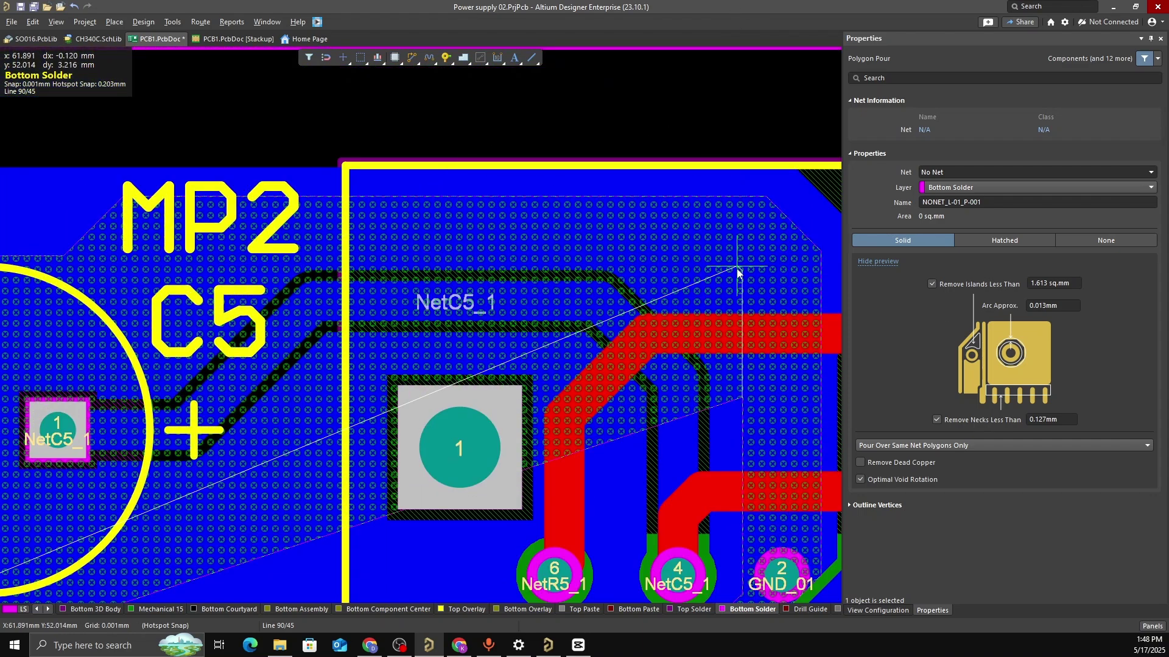
left_click(732, 278)
Carry the outline back above the NetC5_1 track and down between C5's two pads, passing below its pad 2
key("space")
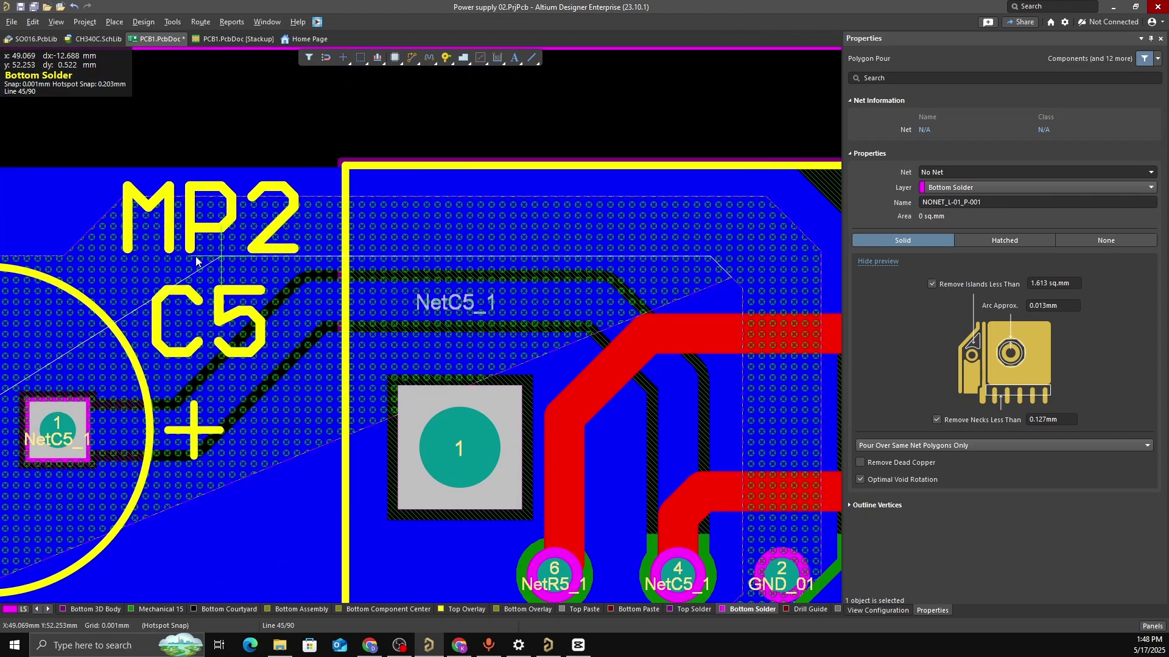
left_click(145, 252)
key("space")
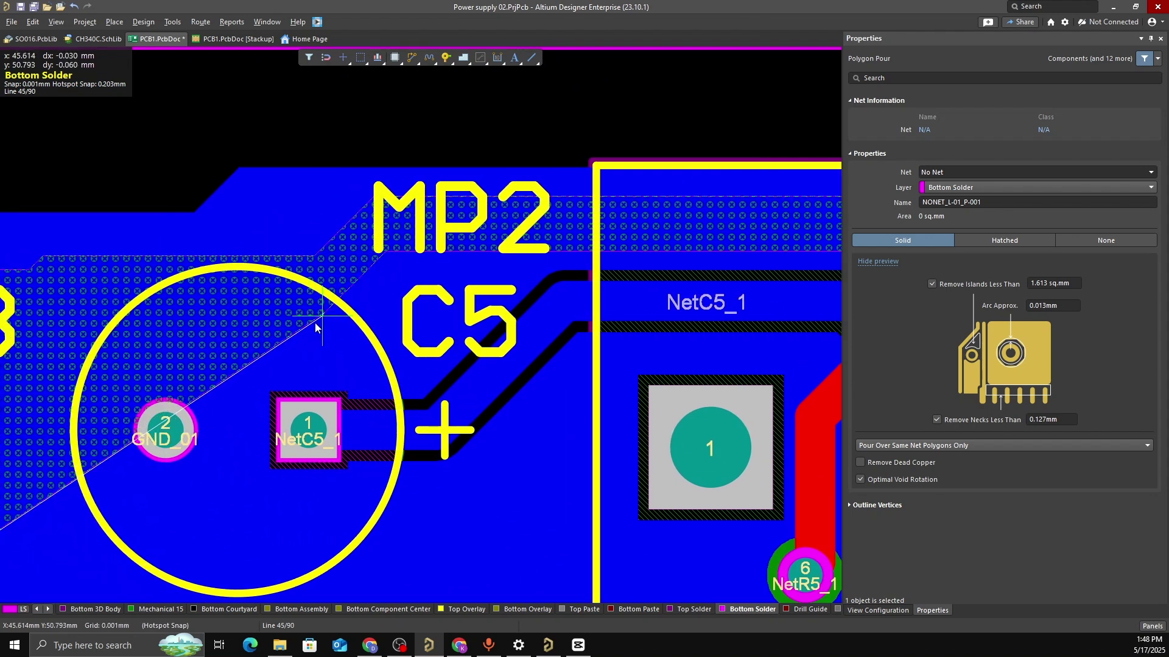
key("space")
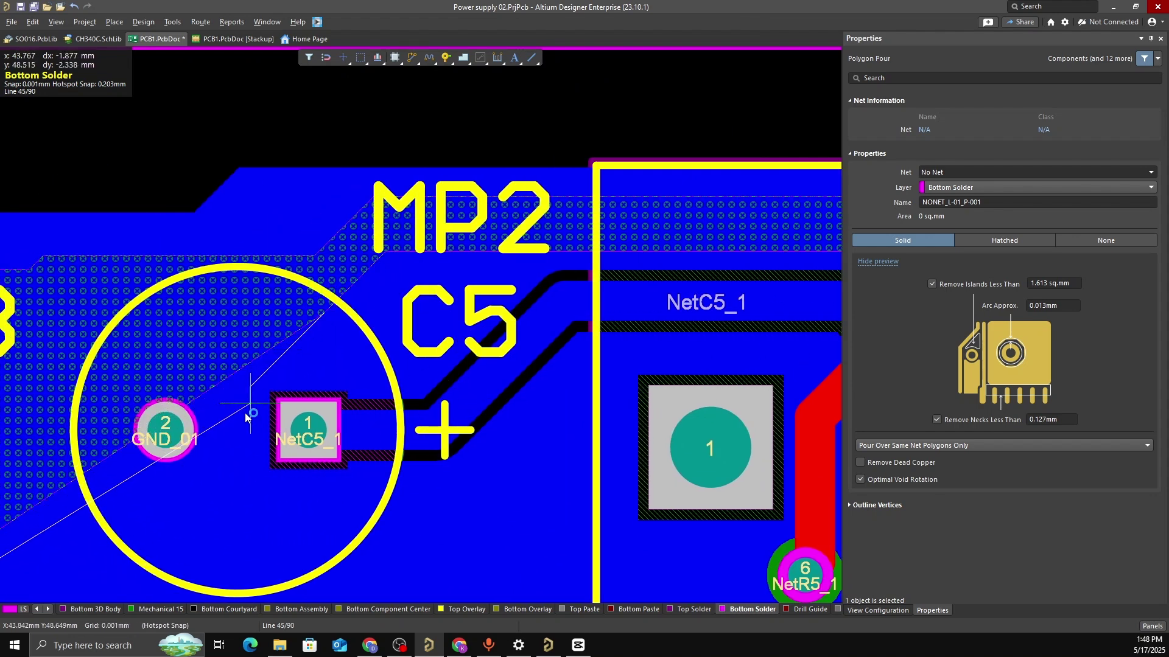
left_click(231, 492)
scroll(241, 364, "down", 2, "ctrl")
Bring the outline up between C5 and C8, over C8's pad 1, and down between C8's pads towards BR1's copper
key("space")
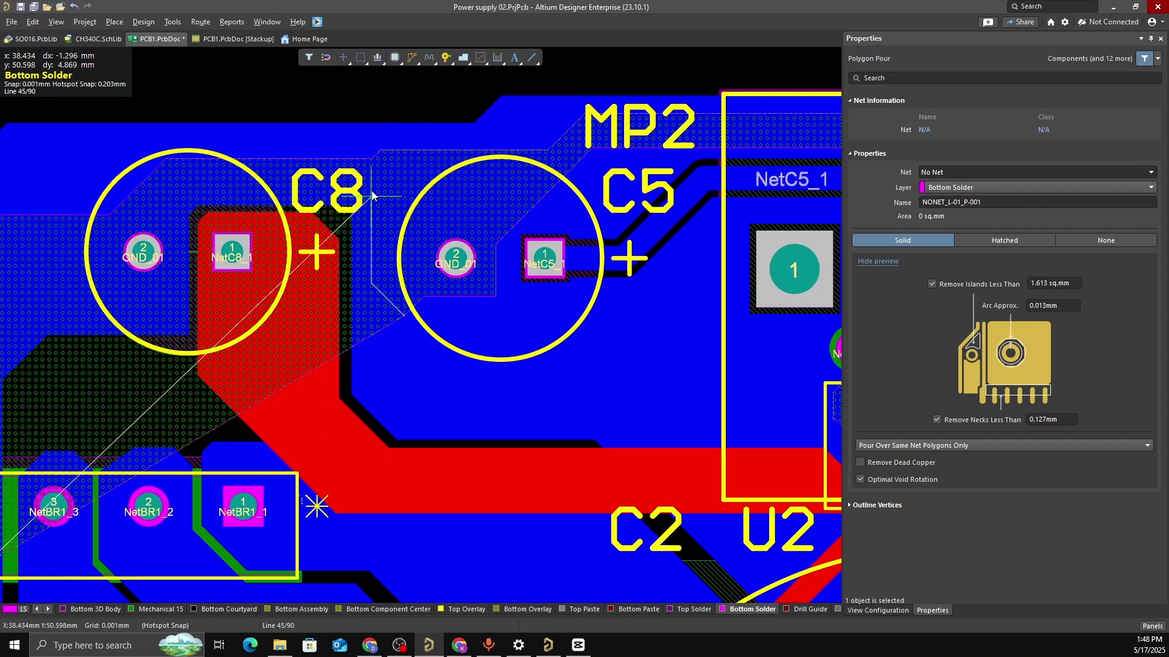
key("space")
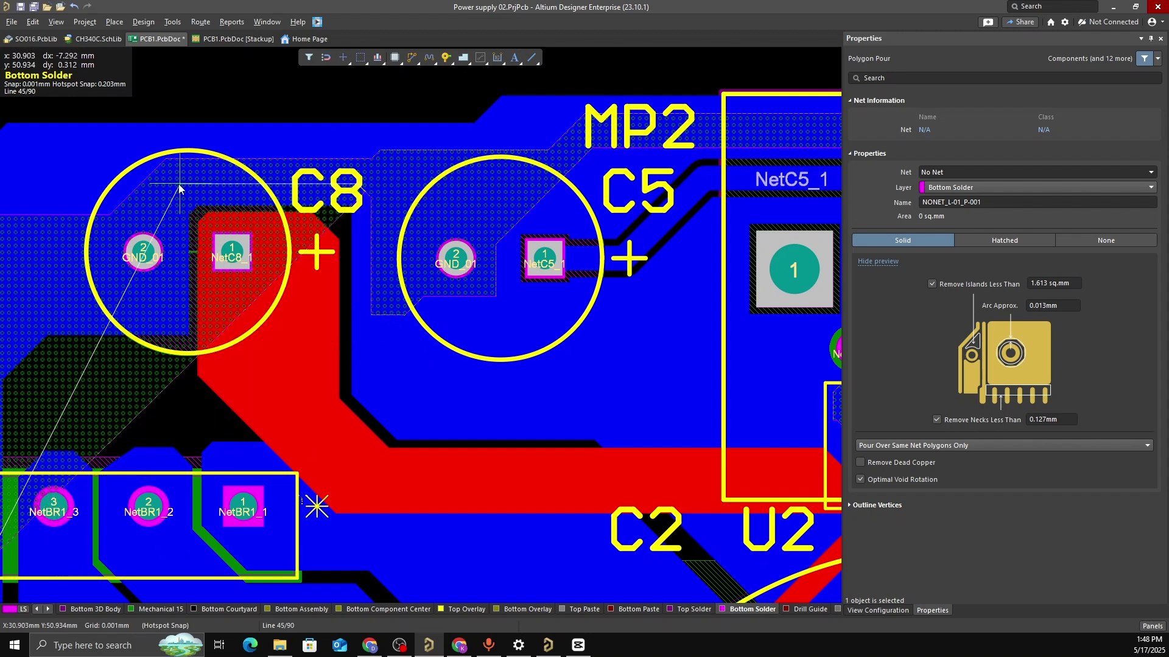
key("space")
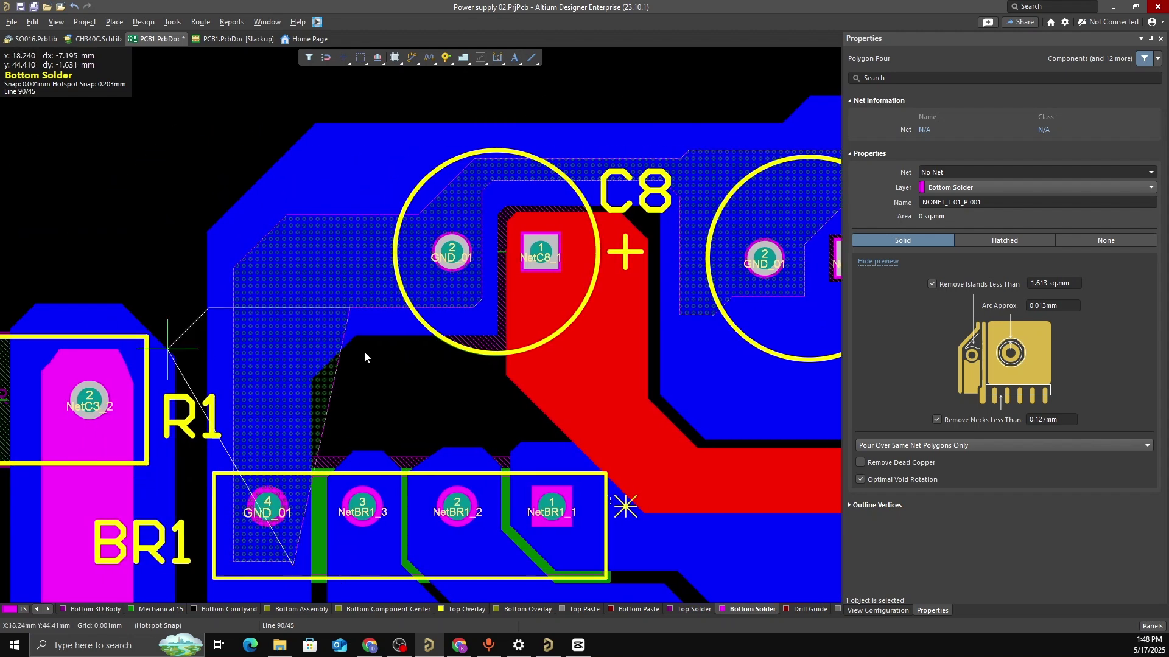
Finish the polygon by outlining down the copper strip to BR1's pad 4 and back to the starting vertex
key("space")
left_click(280, 329)
key("space")
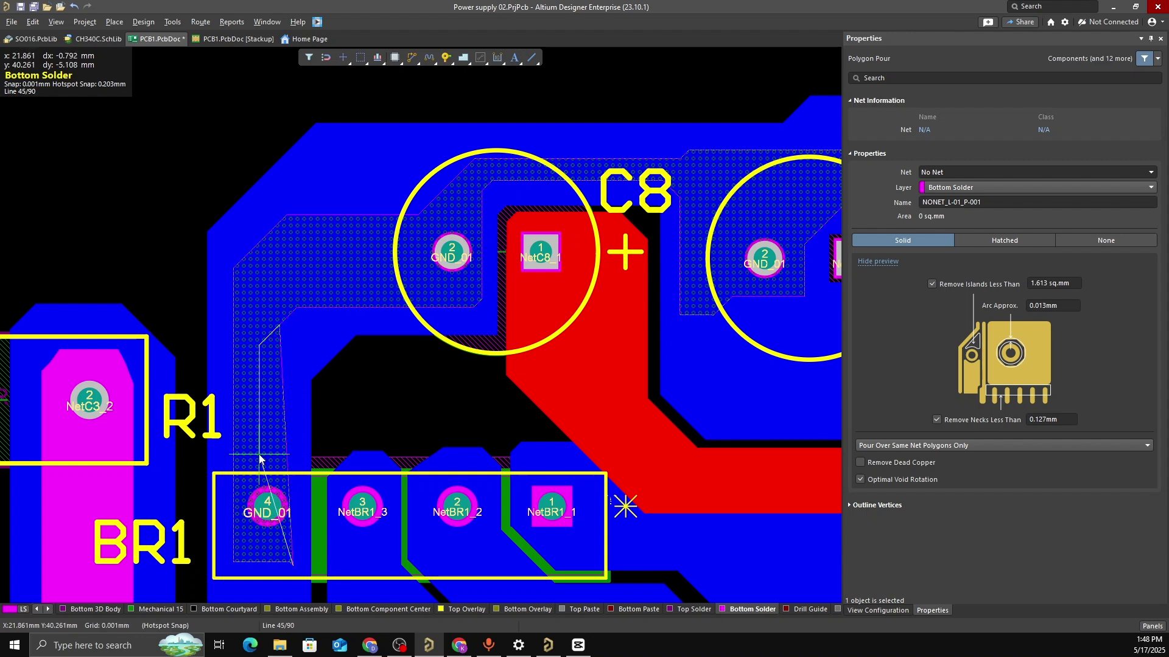
left_click(280, 471)
key("space")
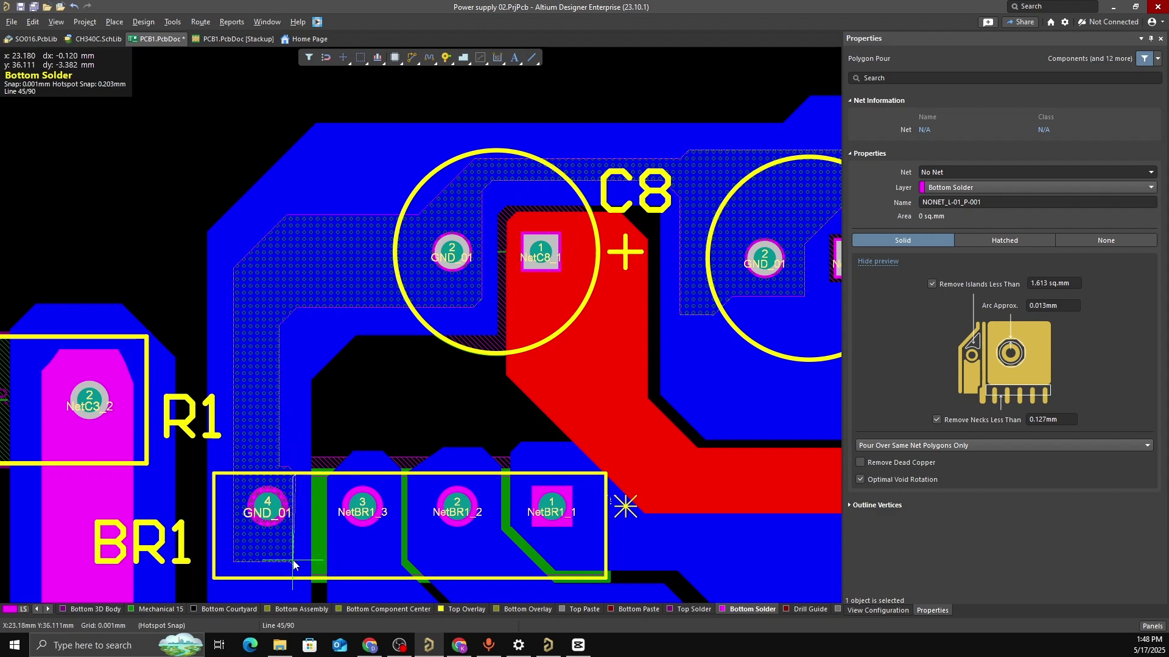
right_click(337, 436)
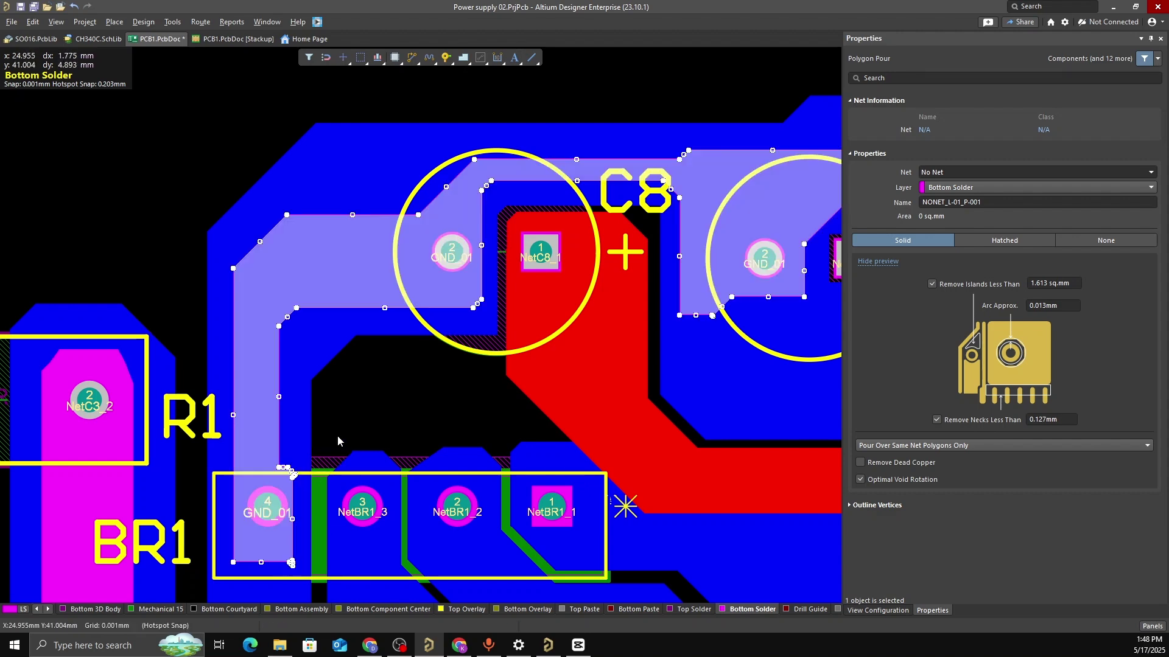
Compare the new unpoured polygon with the poured opening between J1 and R1, and review its shape from BR1 to U2
scroll(460, 380, "down", 3, "ctrl")
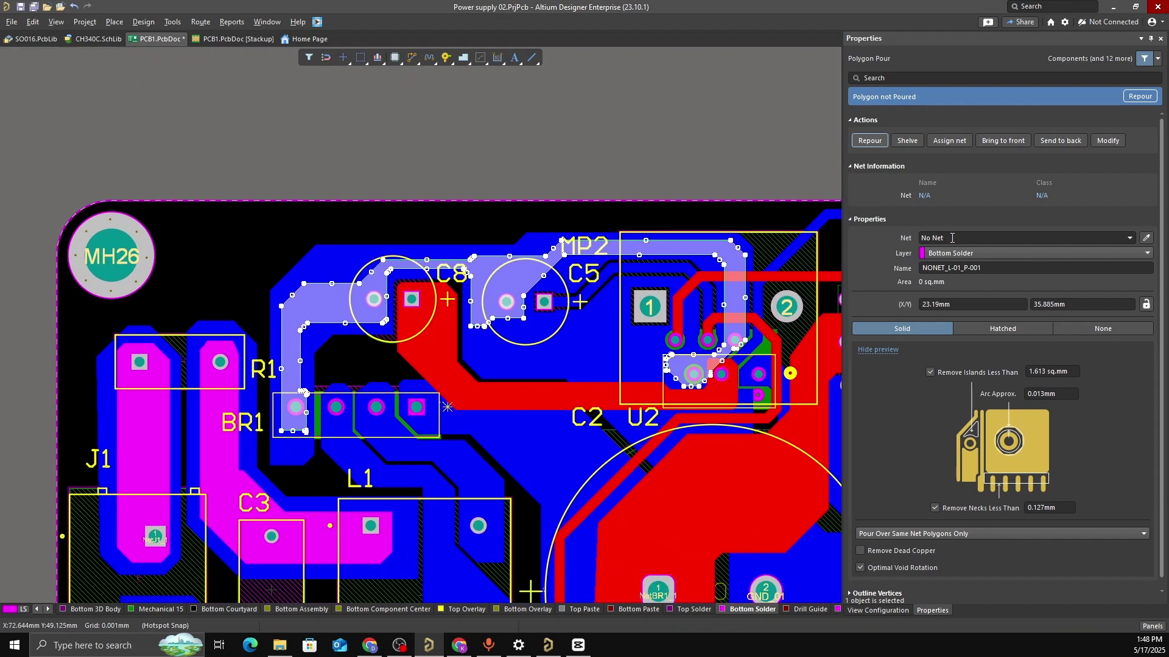
scroll(202, 400, "up", 3, "ctrl")
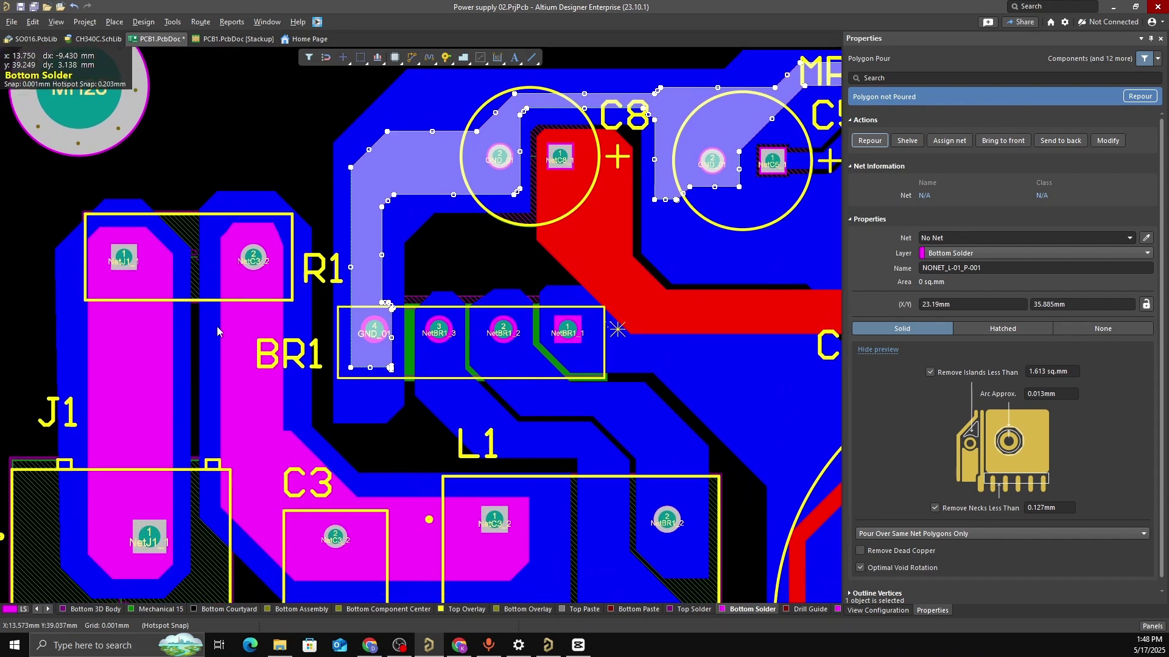
left_click(152, 364)
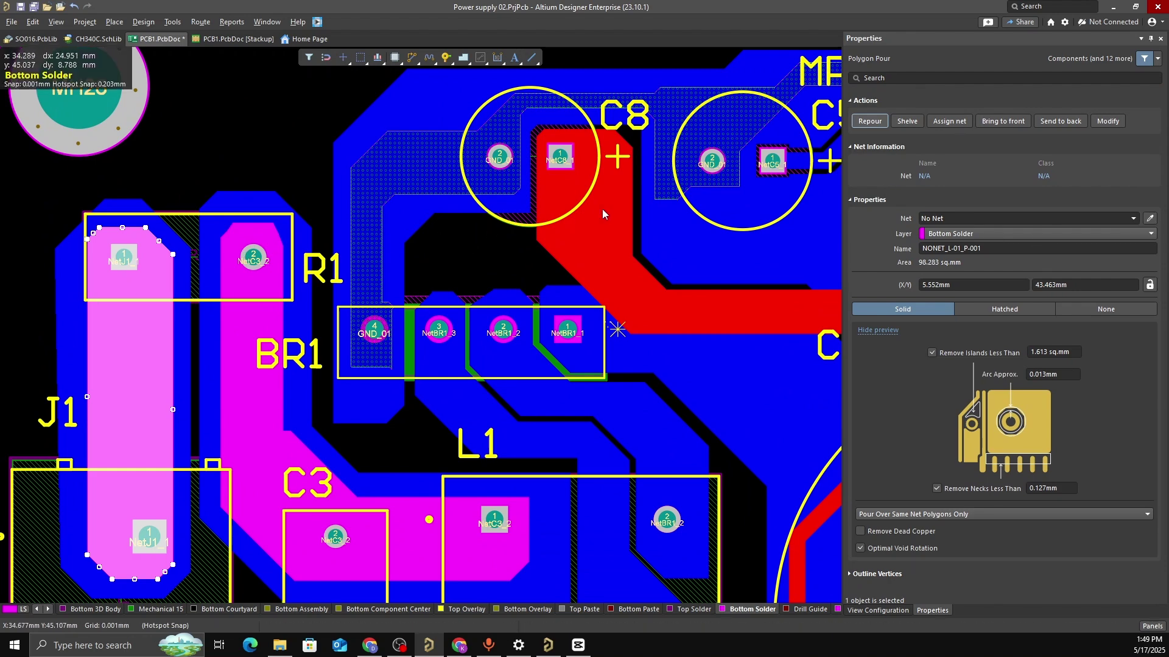
scroll(71, 308, "up", 2, "ctrl")
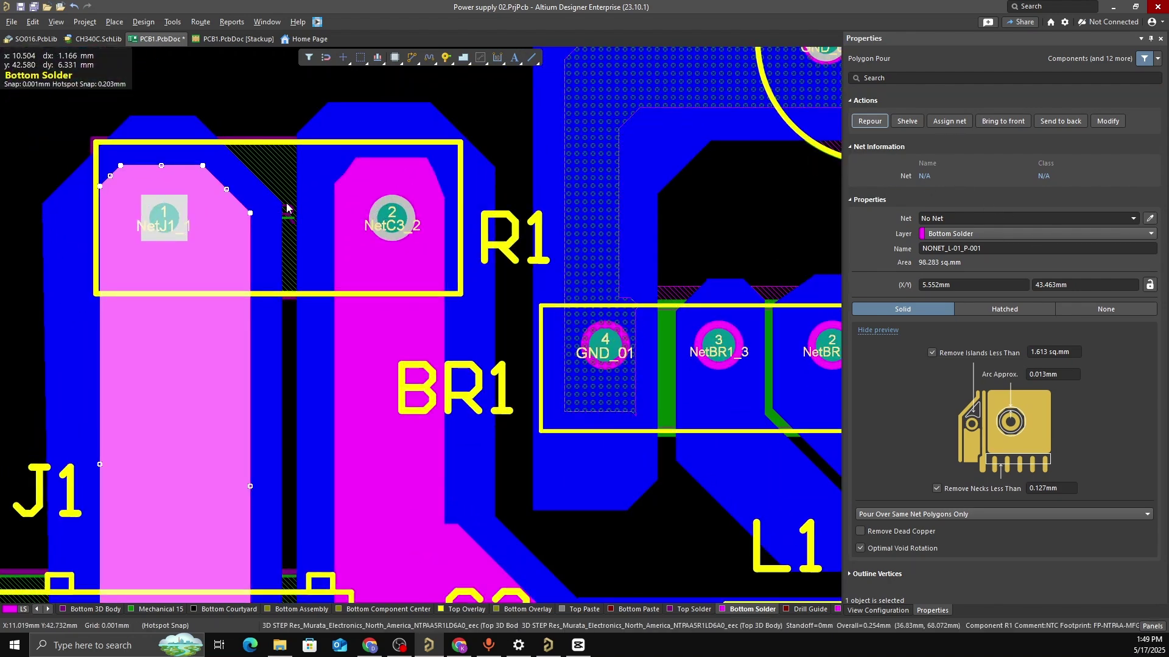
scroll(559, 195, "down", 3, "ctrl")
right_click_drag(527, 226, 292, 327)
scroll(426, 209, "up", 1, "ctrl")
right_click_drag(443, 212, 439, 252)
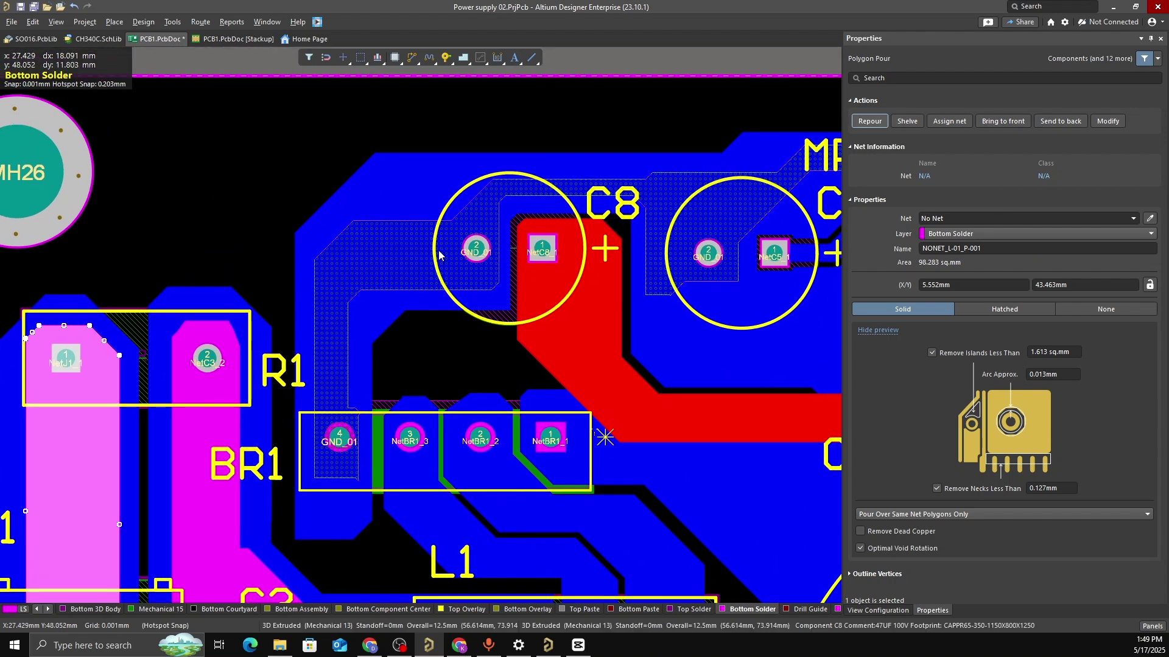
right_click_drag(564, 310, 421, 299)
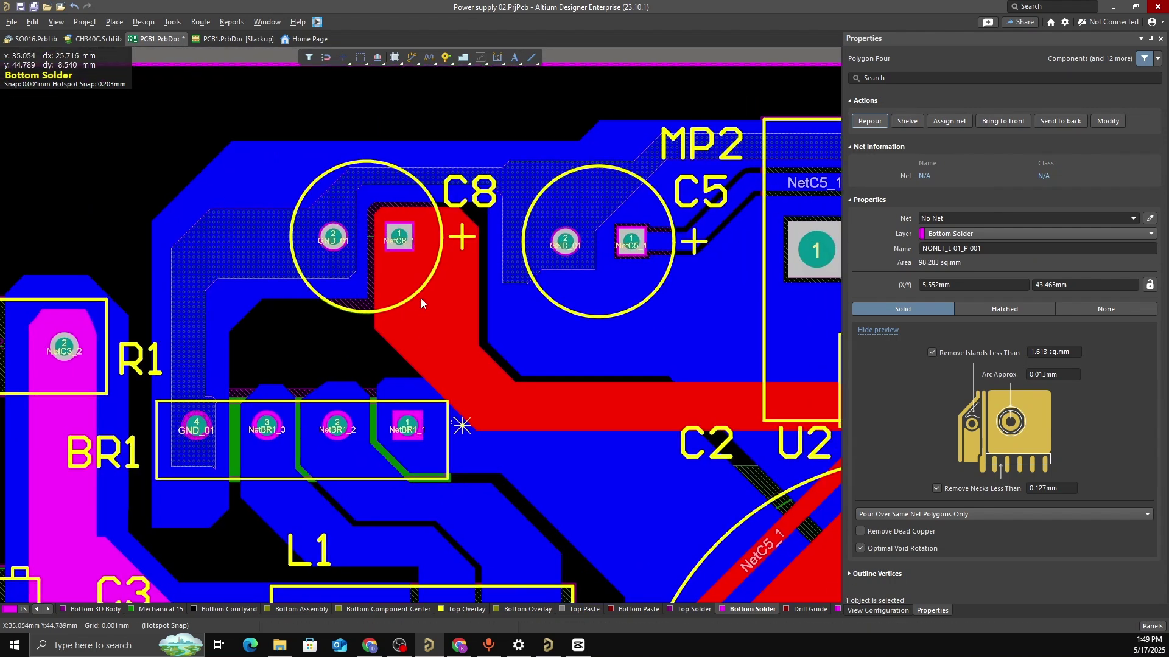
scroll(531, 320, "down", 3, "ctrl")
right_click_drag(655, 328, 508, 306)
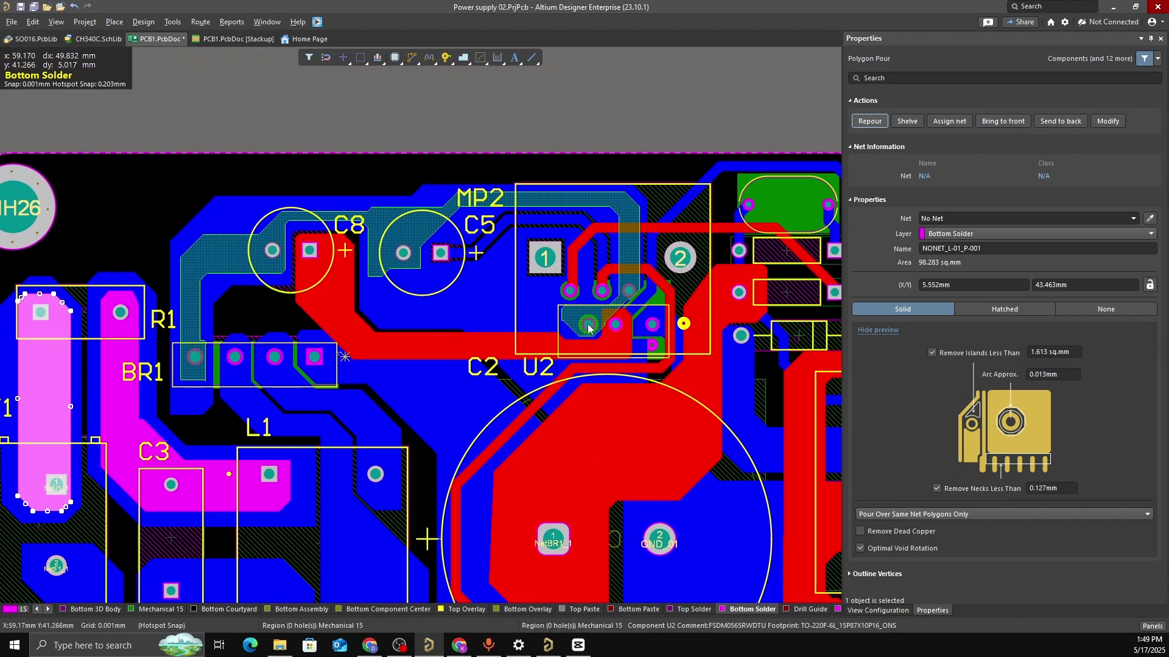
Start a solid no-net Bottom Solder polygon below C5's pad 2 and outline its lower edge along the copper to U2's pad 5
scroll(586, 325, "up", 3, "ctrl")
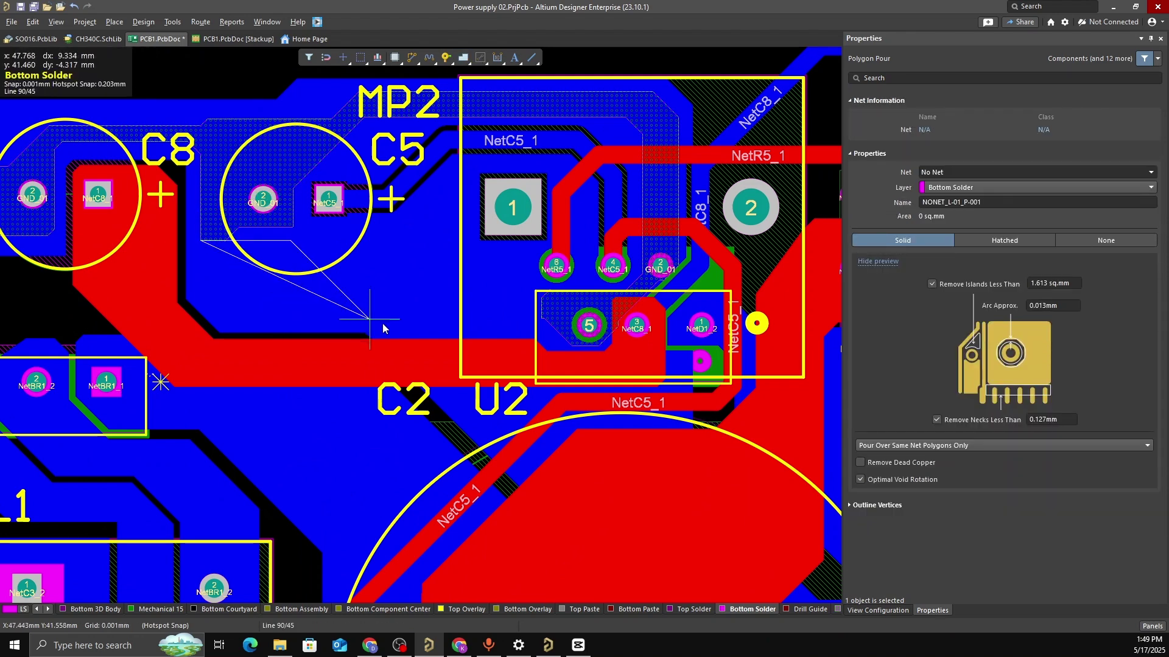
left_click(233, 307)
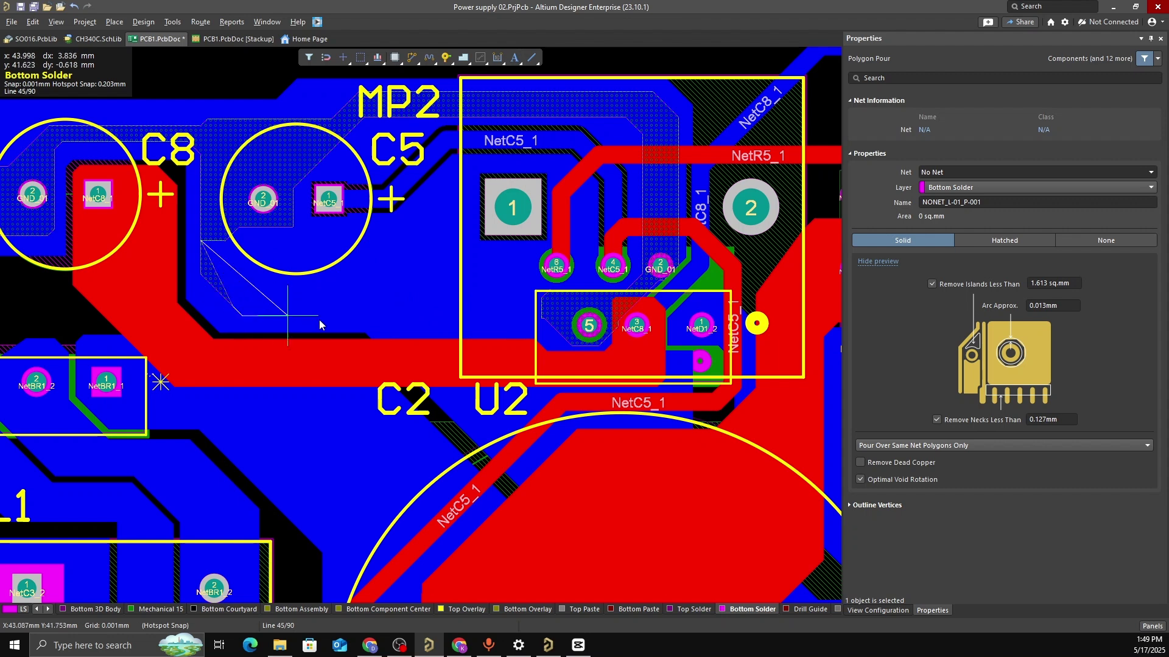
key("space")
left_click(401, 318)
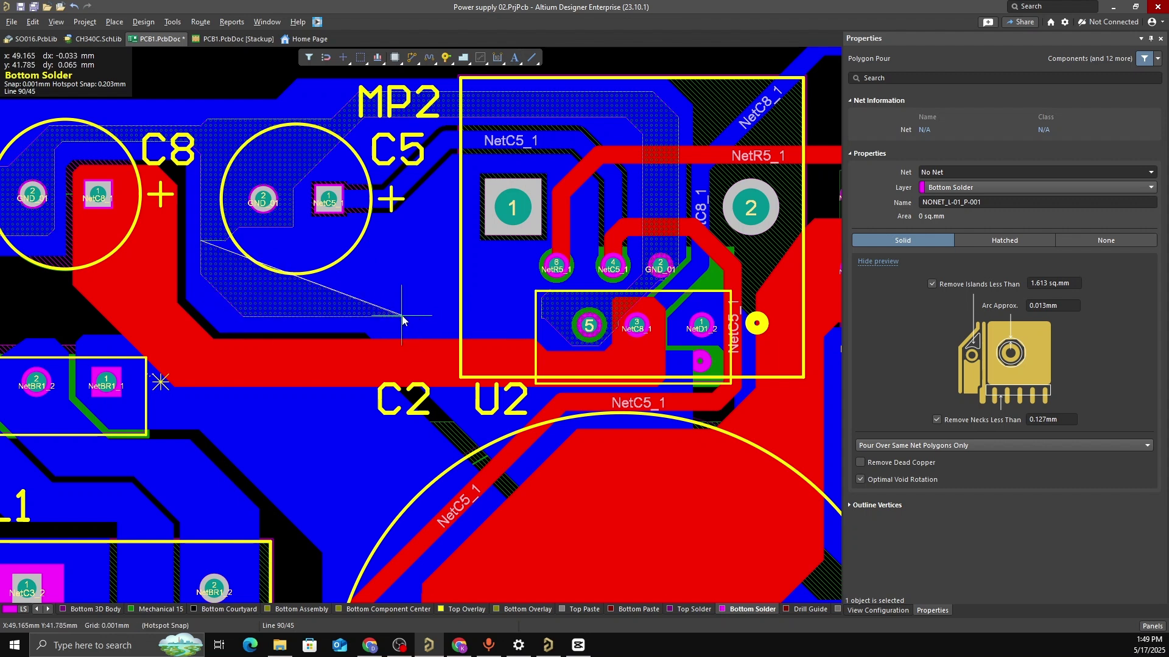
key("space")
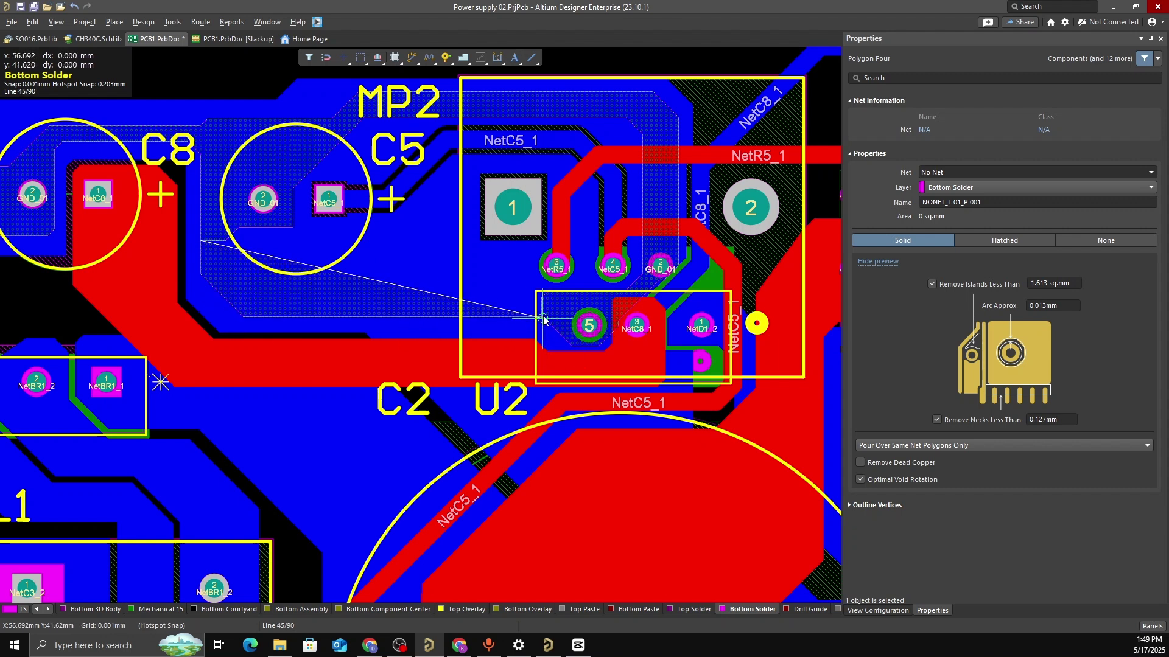
left_click(541, 318)
Carry the outline back from U2's pad 5 above its lower edge to C5 and close the polygon below C5's pads
key("space")
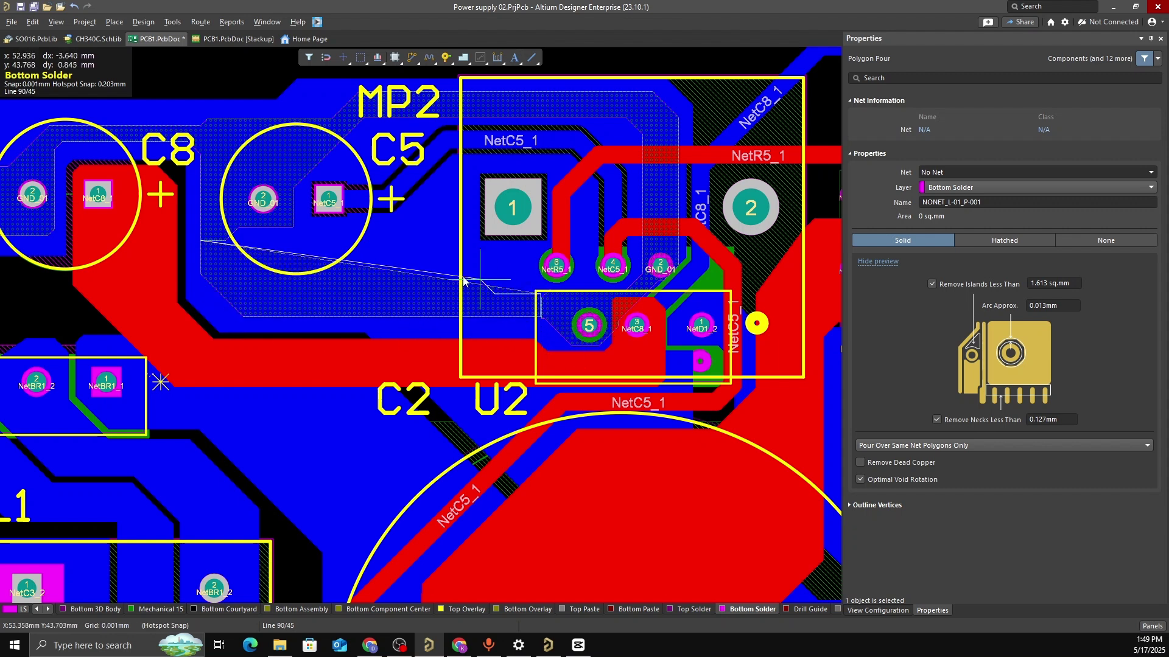
left_click(252, 262)
key("space")
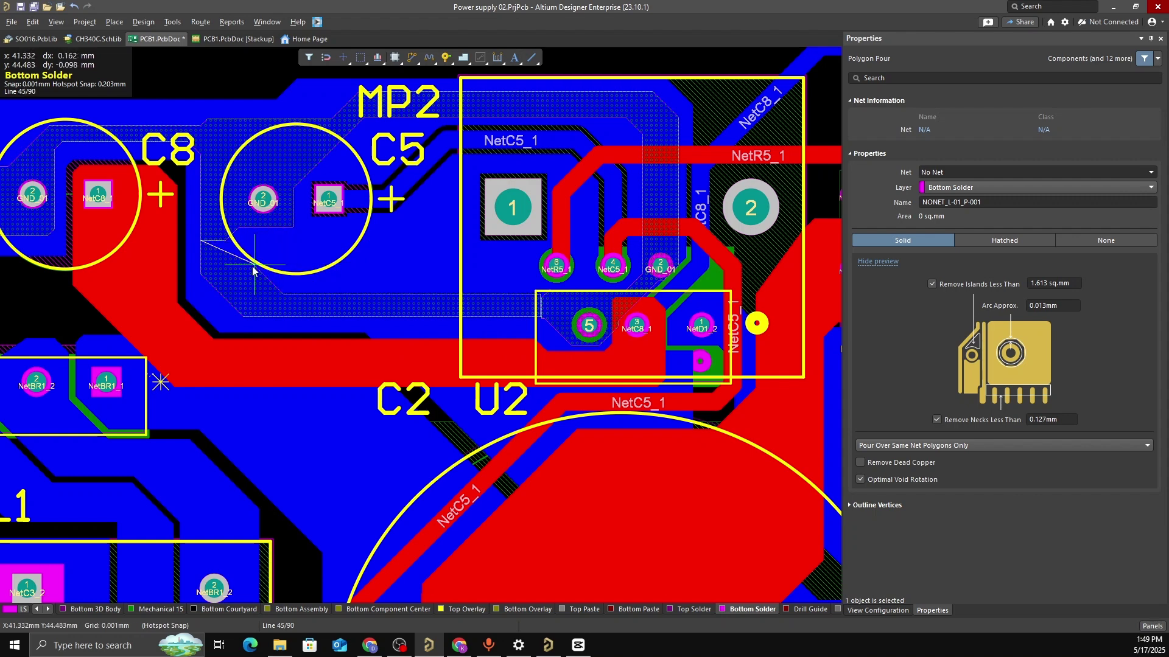
left_click(292, 228)
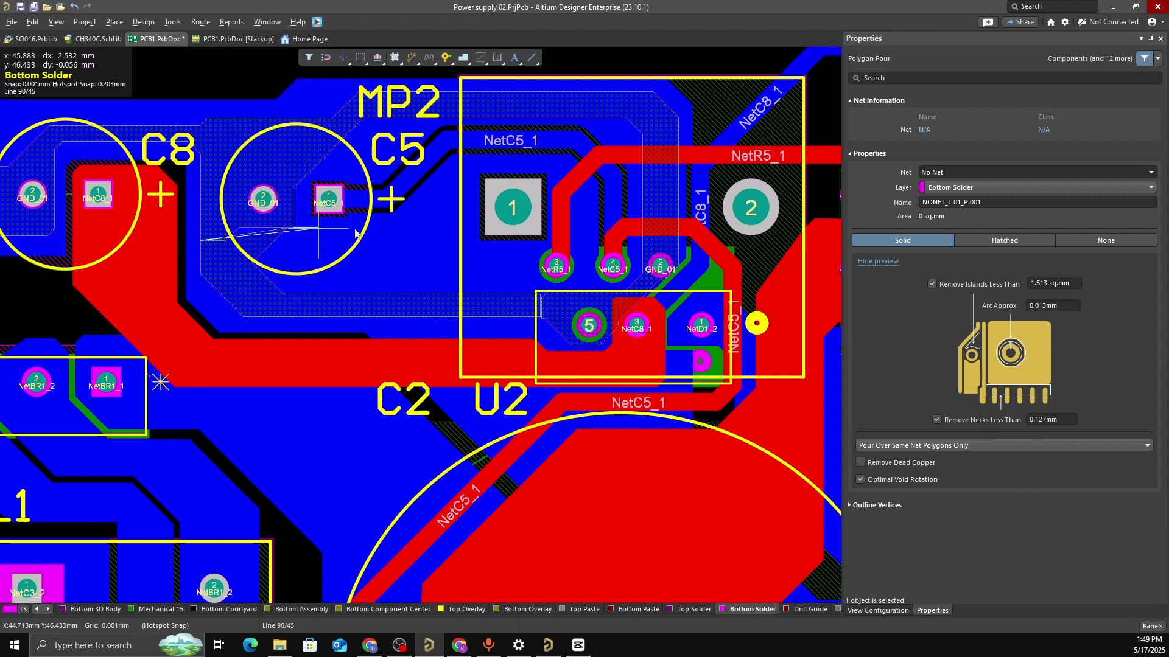
right_click(246, 218)
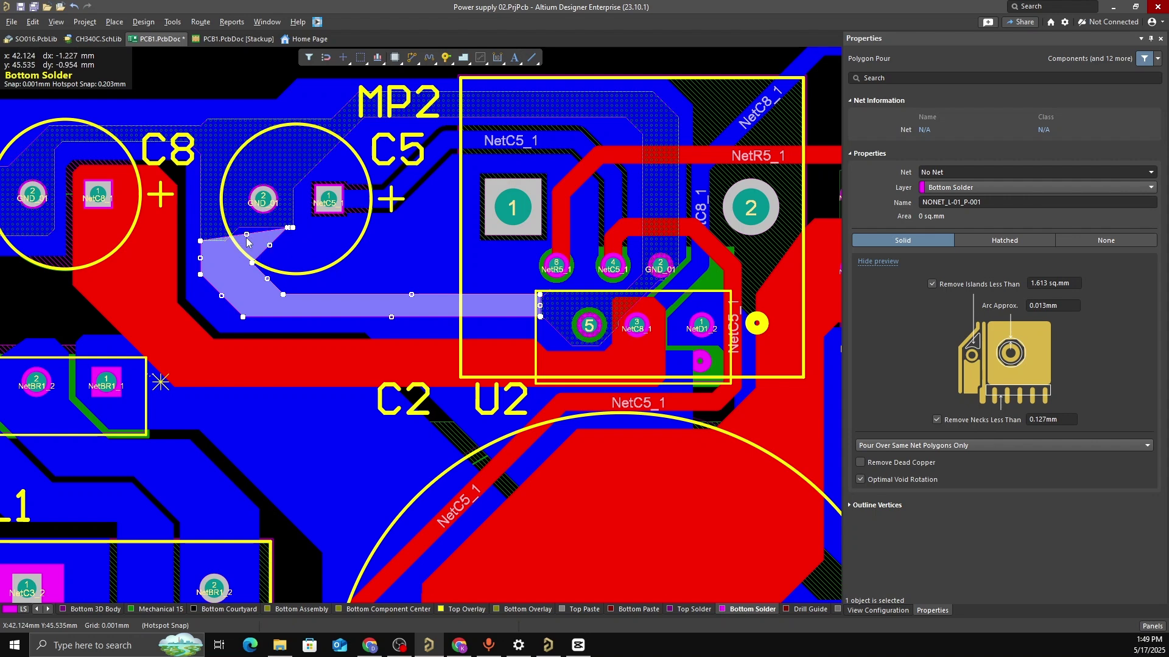
Move the new polygon's upper vertices below C5 so they overlap the BR1-to-U2 polygon, and repour it
left_click_drag(246, 240, 244, 222)
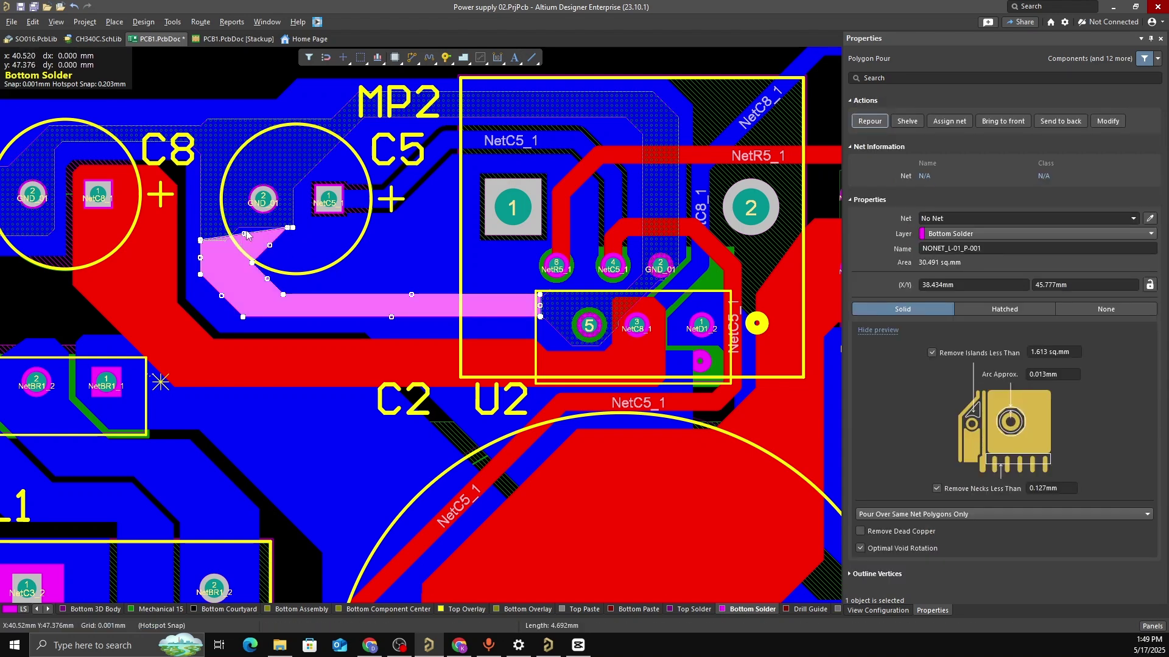
left_click(246, 235)
scroll(242, 226, "up", 4, "ctrl")
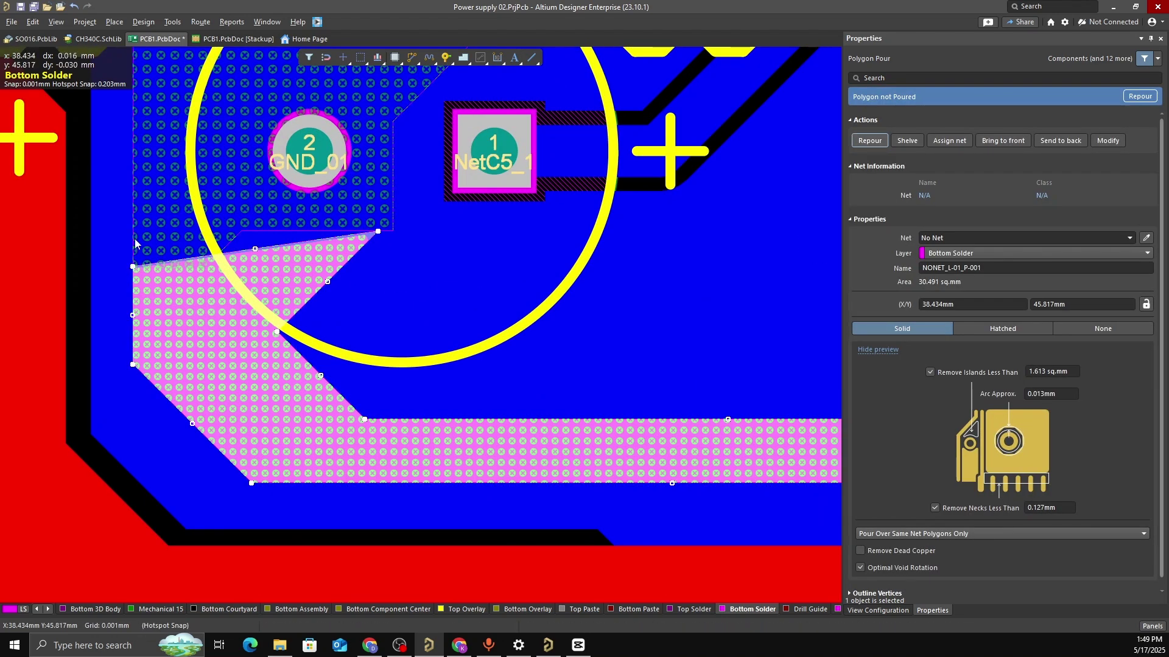
left_click_drag(132, 266, 132, 168)
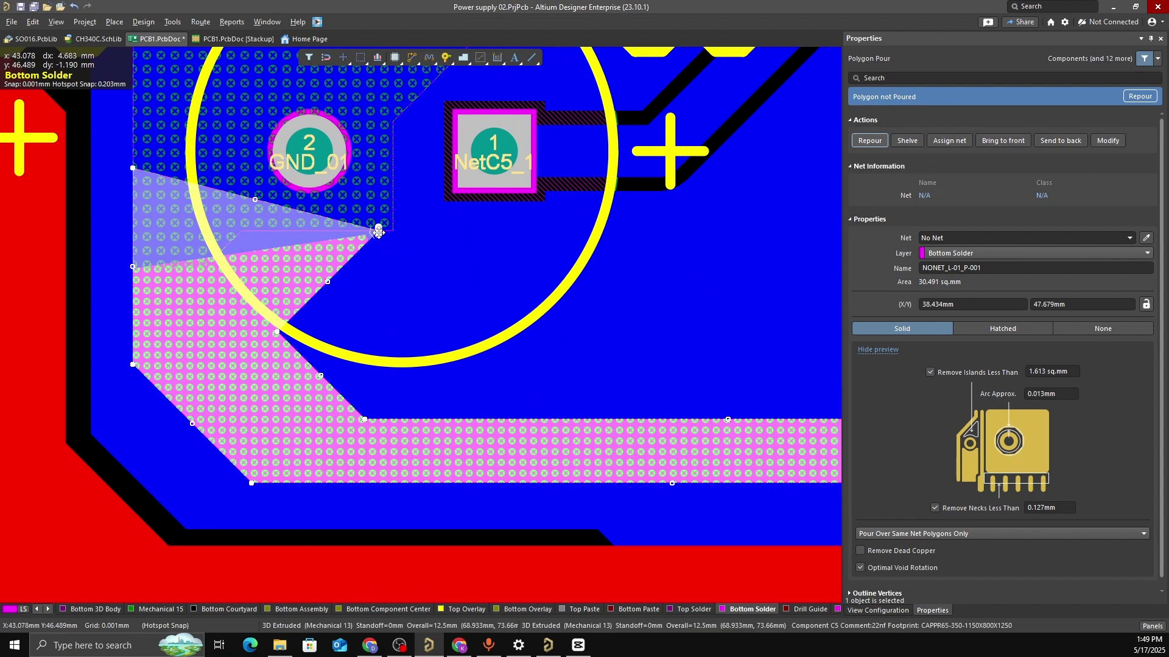
left_click(393, 188)
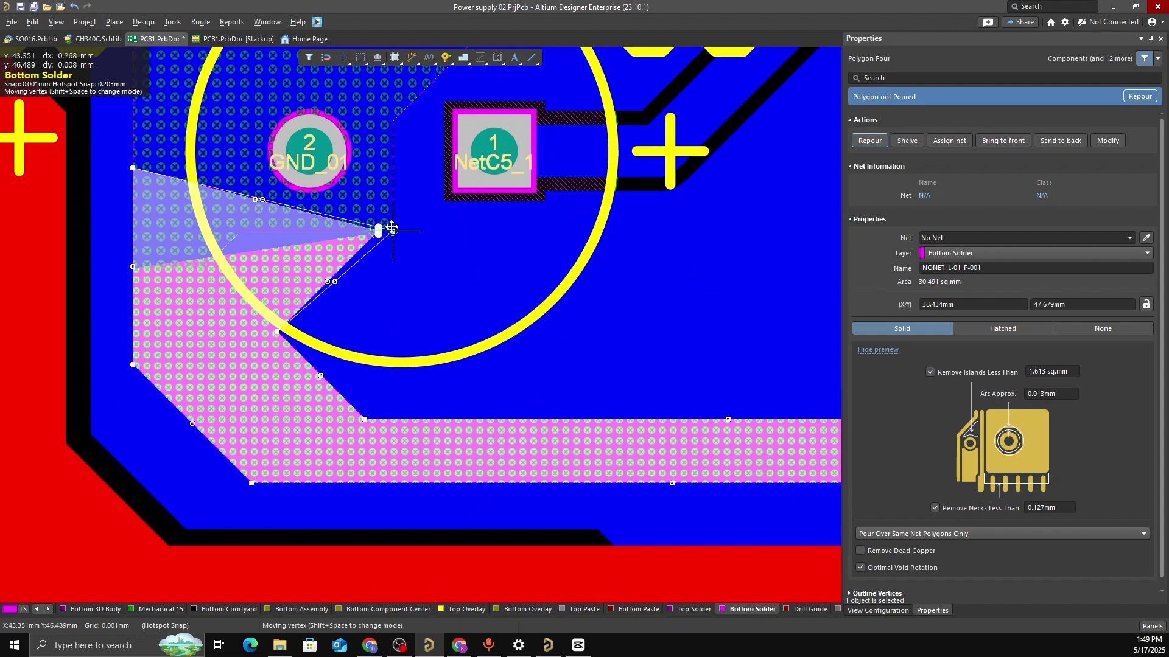
left_click(870, 141)
scroll(389, 284, "down", 2, "ctrl")
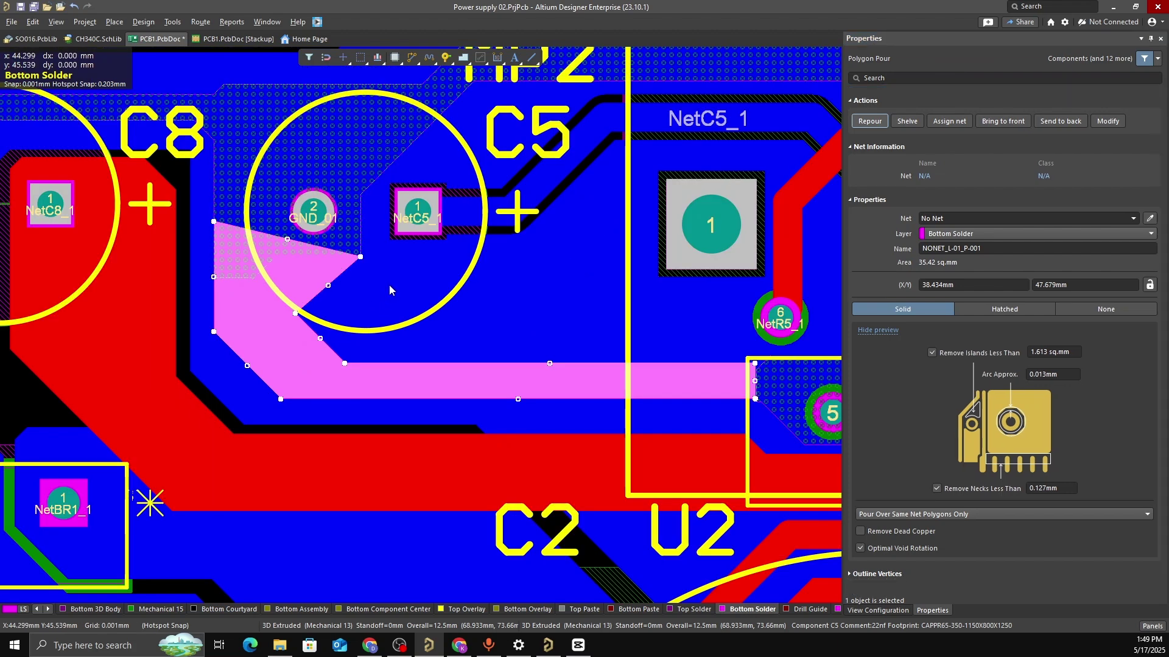
Select the large solder mask polygon running from BR1 past C8 and C5 to U2, repour it and clear the selection
key("ctrl+z")
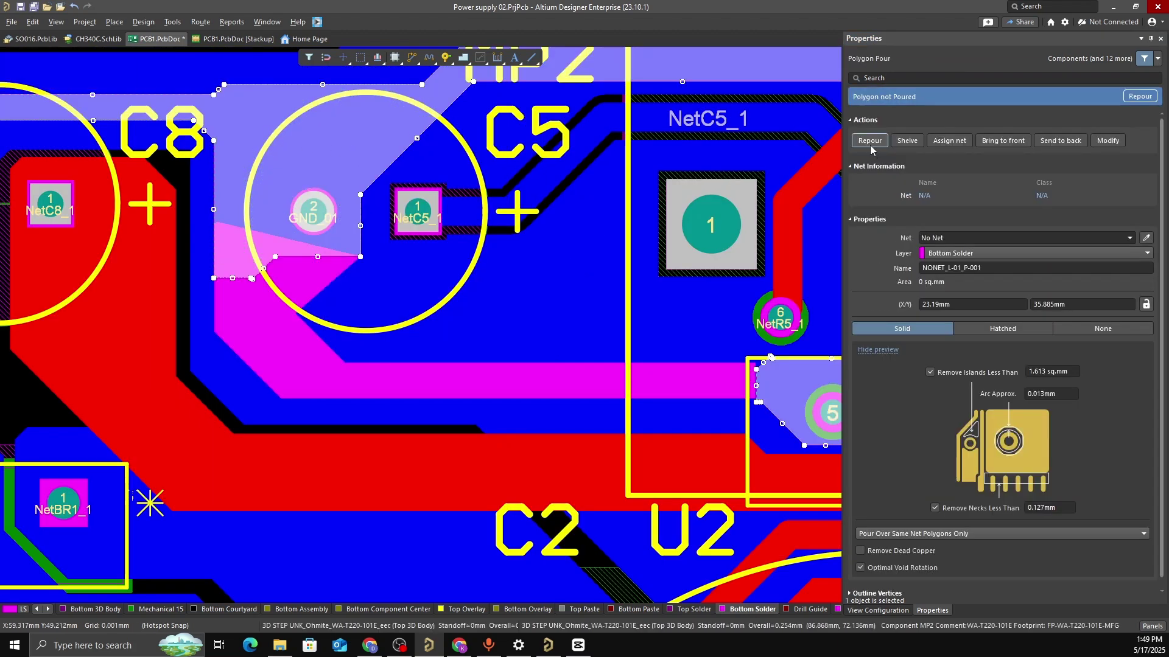
left_click(870, 141)
scroll(403, 197, "down", 2, "ctrl")
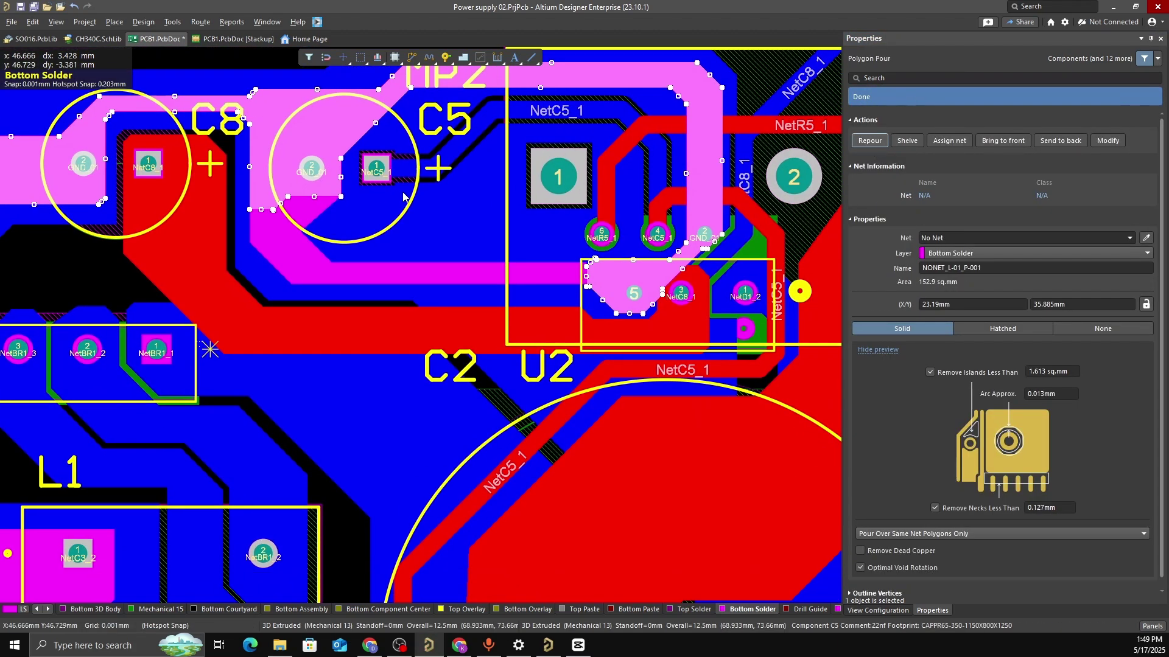
scroll(403, 196, "down", 3, "ctrl")
right_click_drag(459, 208, 436, 205)
left_click(516, 140)
scroll(516, 140, "down", 2, "ctrl")
right_click_drag(502, 169, 500, 174)
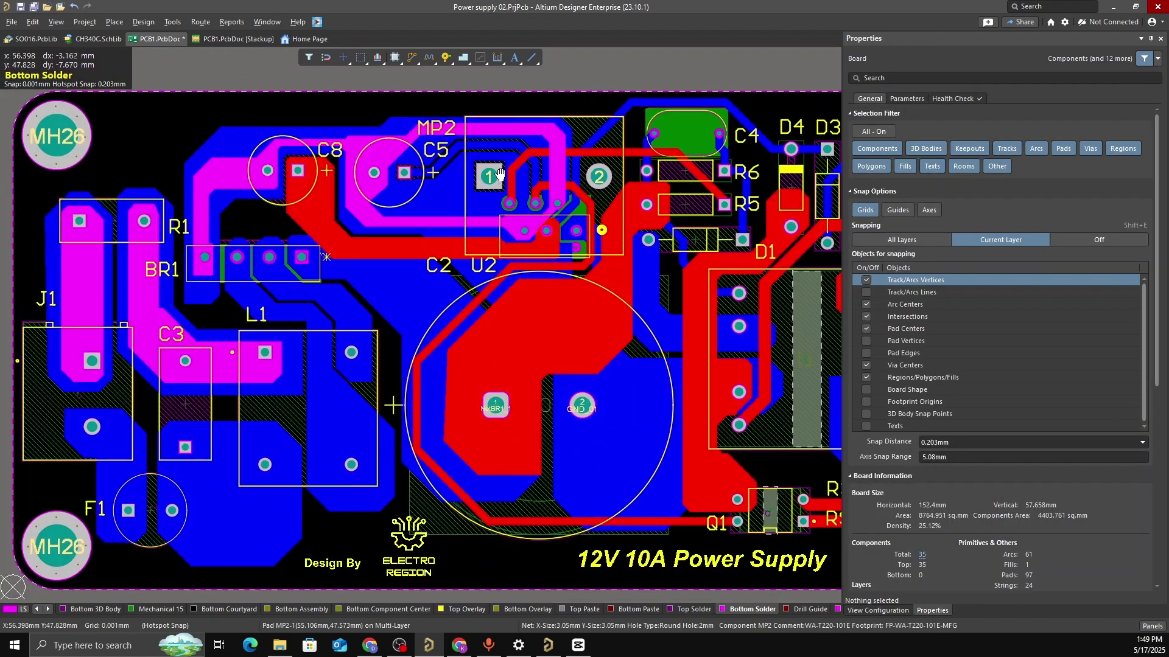
Start a no-net Bottom Solder polygon above BR1's pad 3 and outline down the NetBR1_3 copper, past the L1 label towards L1
scroll(570, 224, "up", 5, "ctrl")
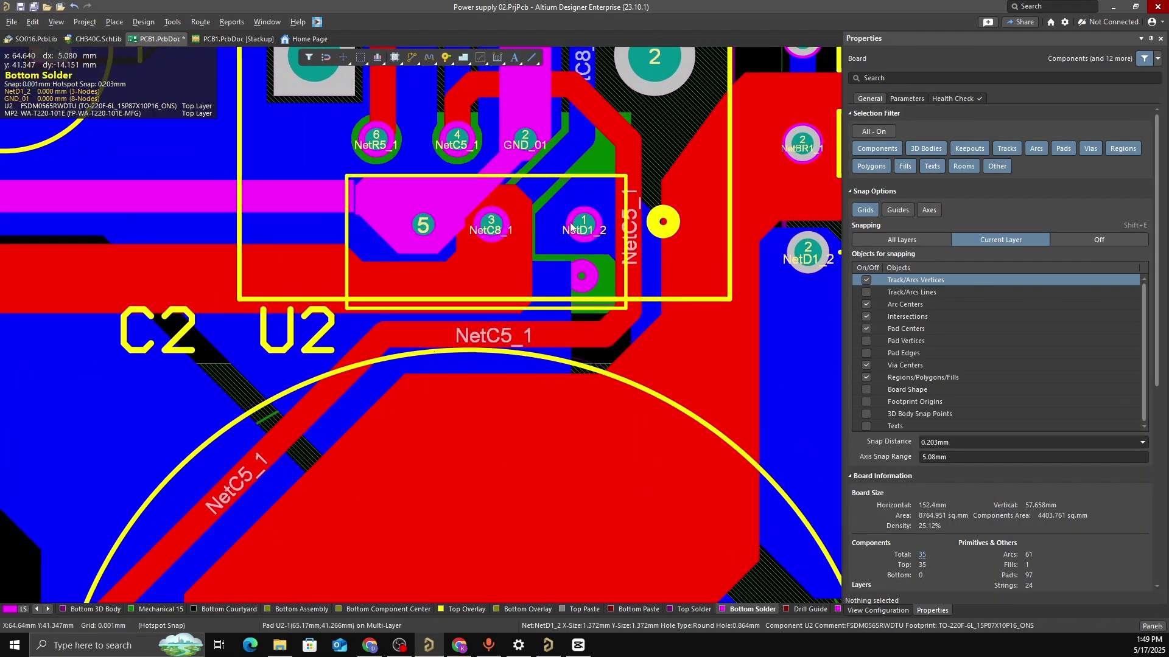
scroll(463, 207, "down", 5, "ctrl")
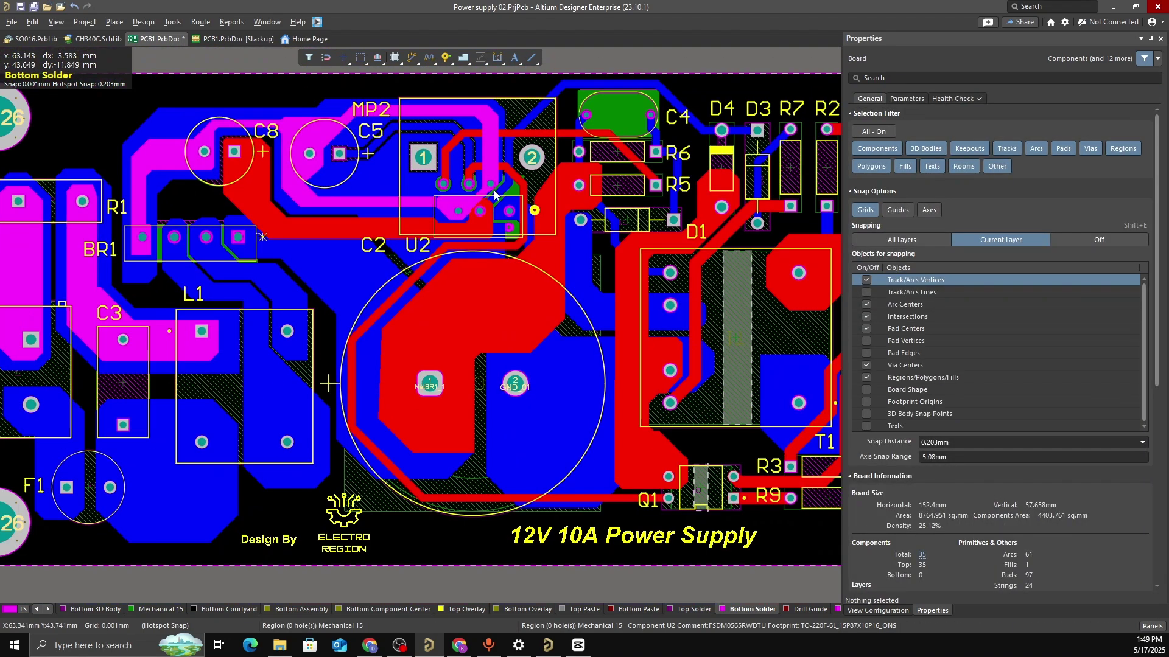
right_click_drag(414, 205, 423, 213)
scroll(356, 224, "down", 4, "ctrl")
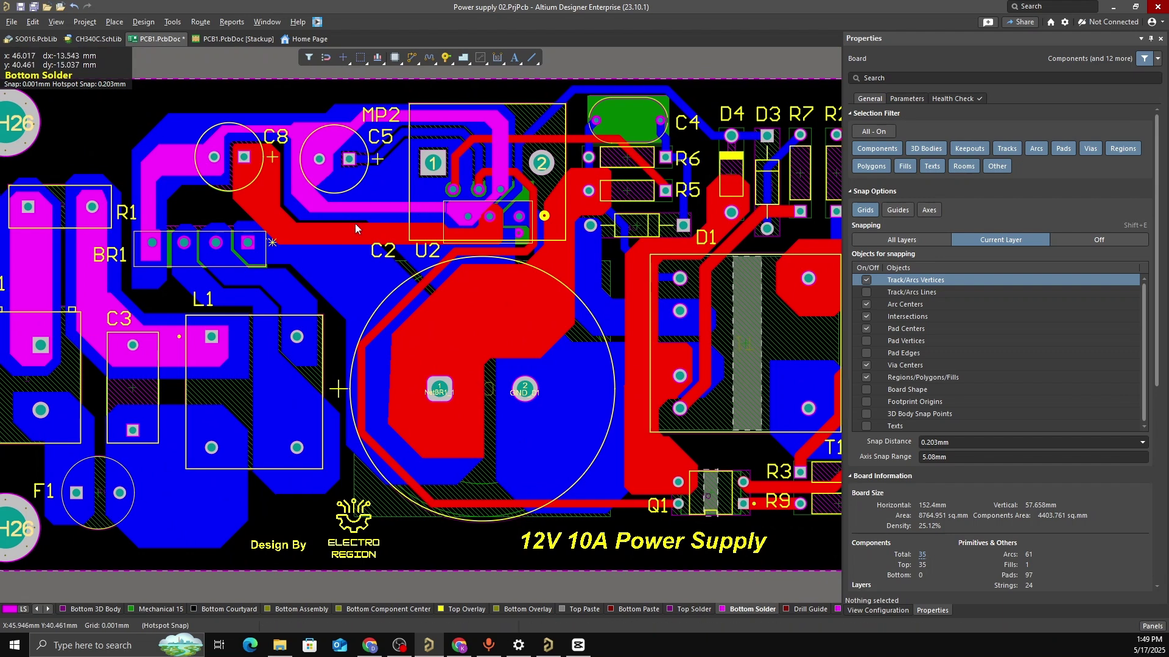
scroll(238, 230, "up", 2, "ctrl")
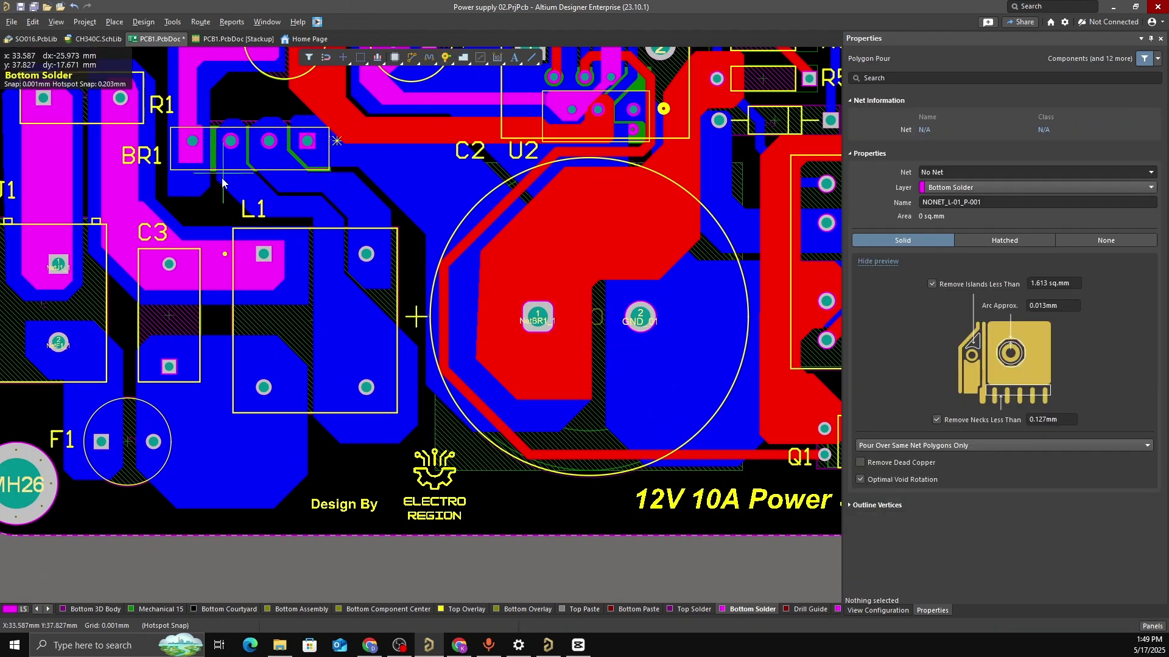
scroll(221, 140, "up", 3, "ctrl")
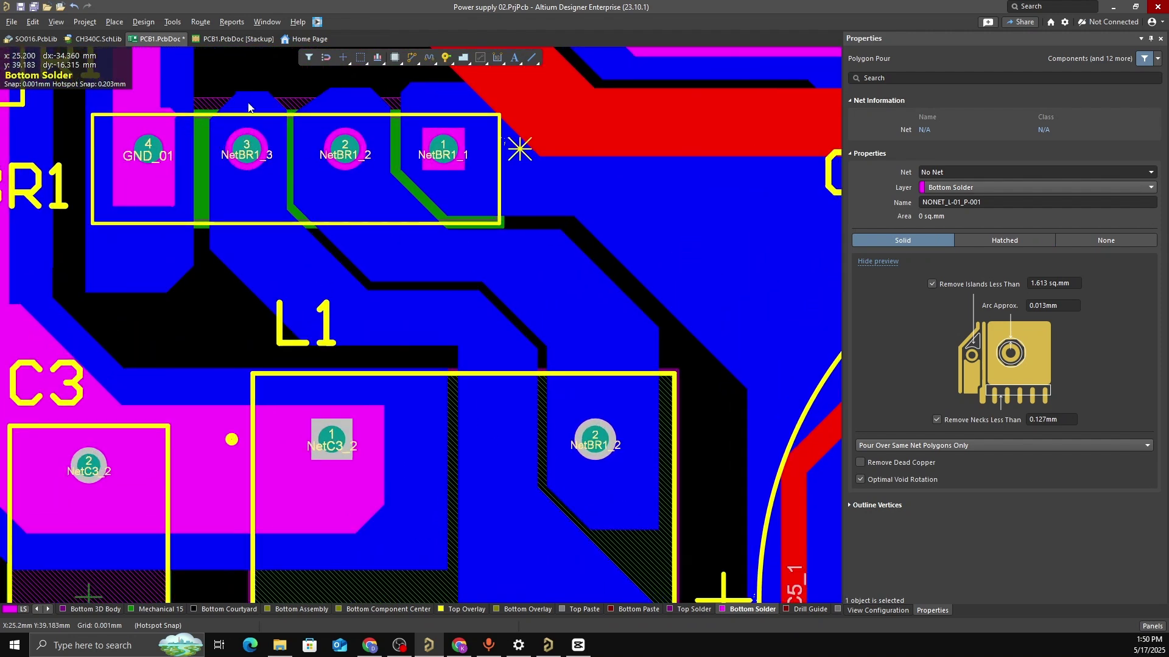
left_click(249, 107)
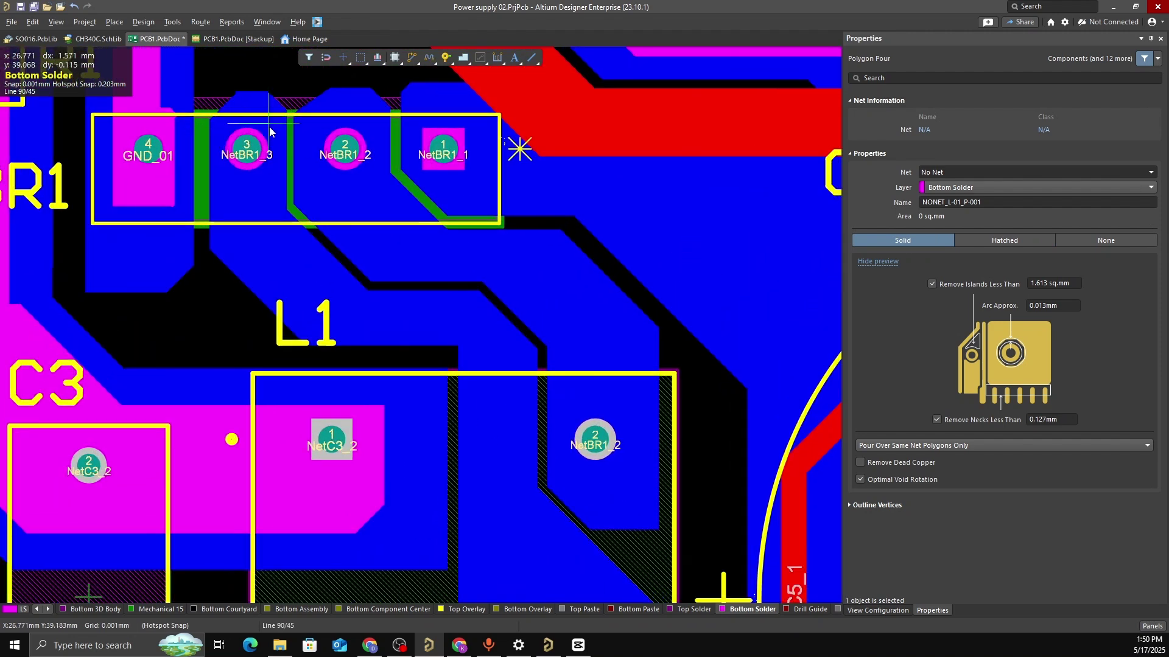
left_click(274, 205)
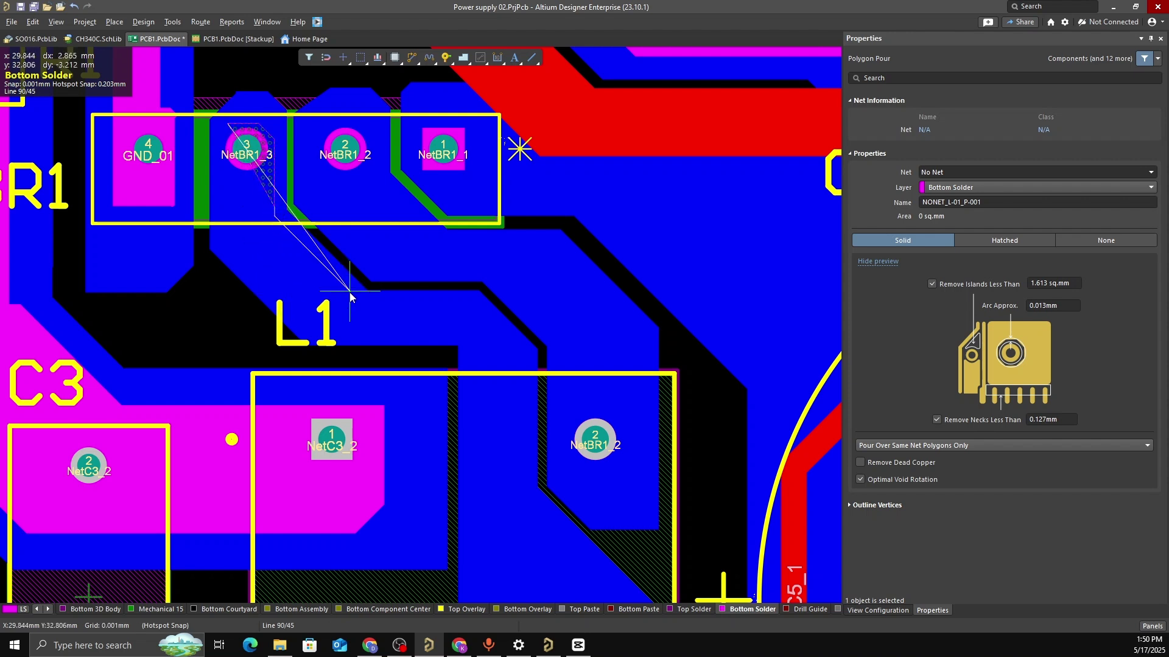
left_click(306, 278)
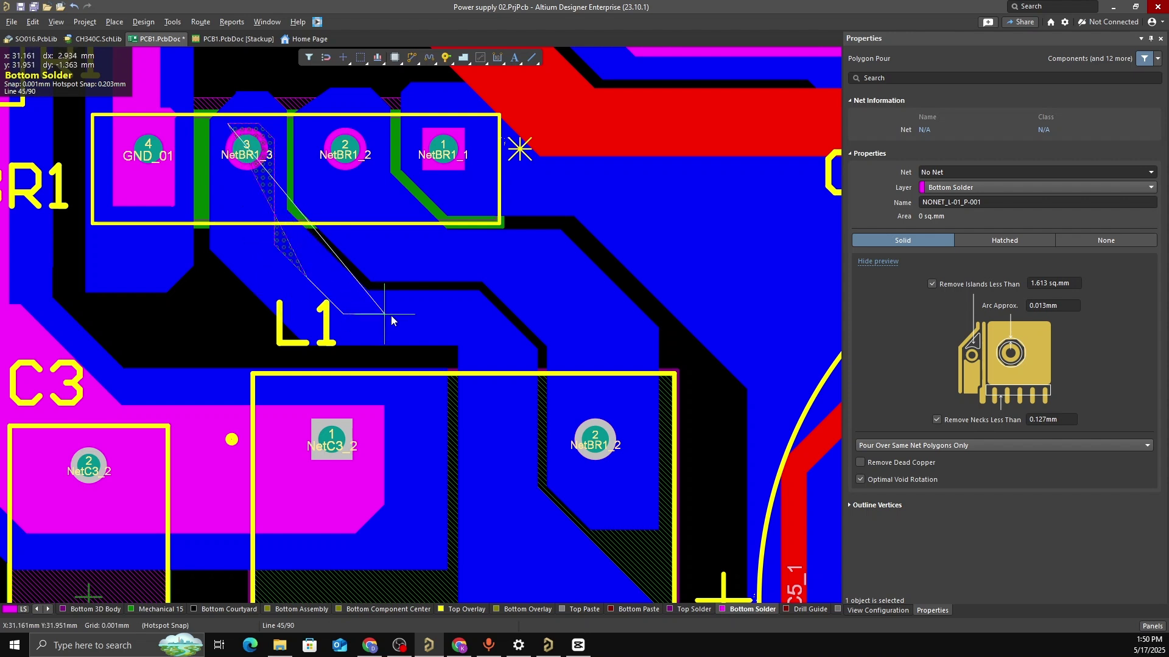
left_click(464, 309)
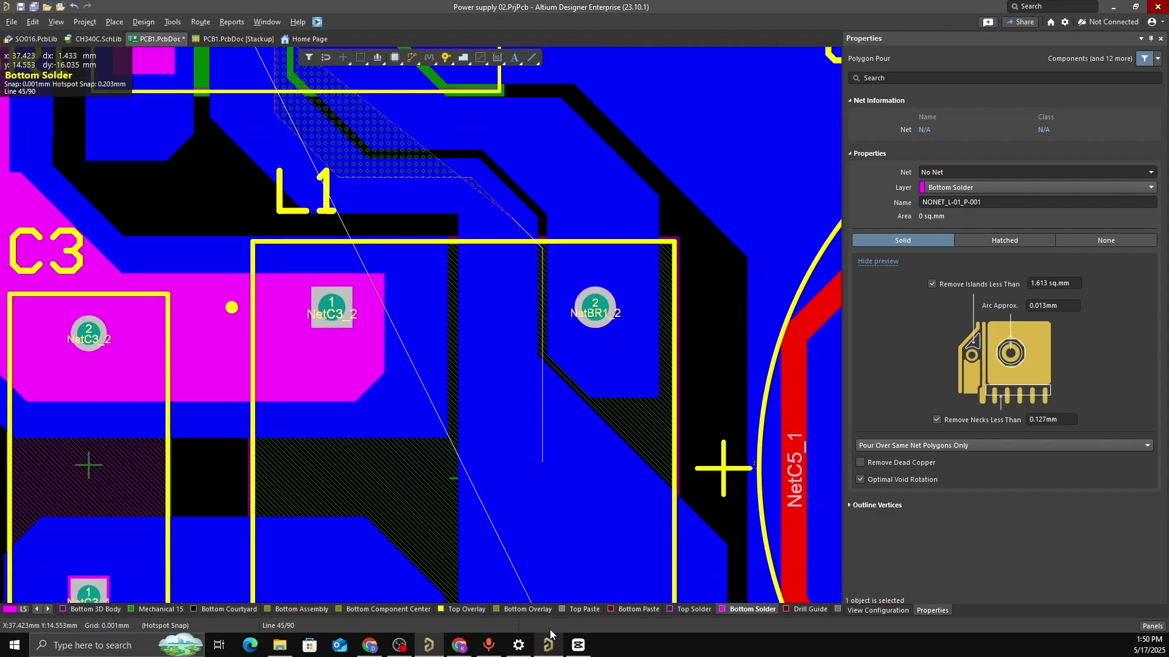
Continue the outline down the copper strip inside L1, widening it around L1's pad 3 and passing below the pad
left_click(520, 329)
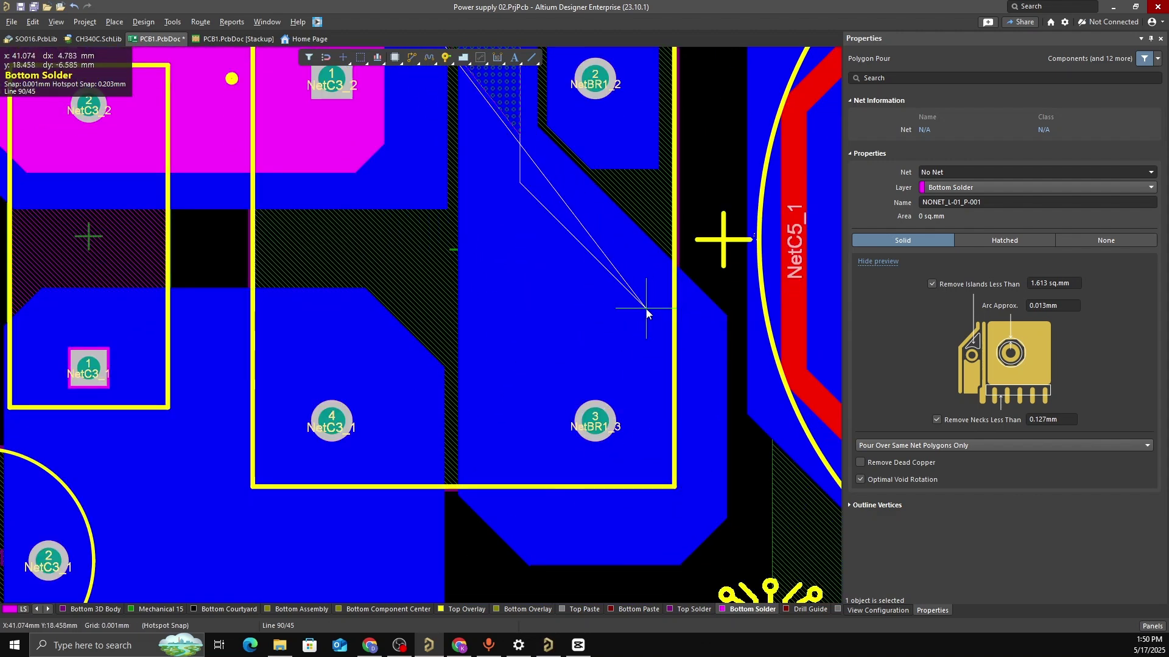
left_click(647, 308)
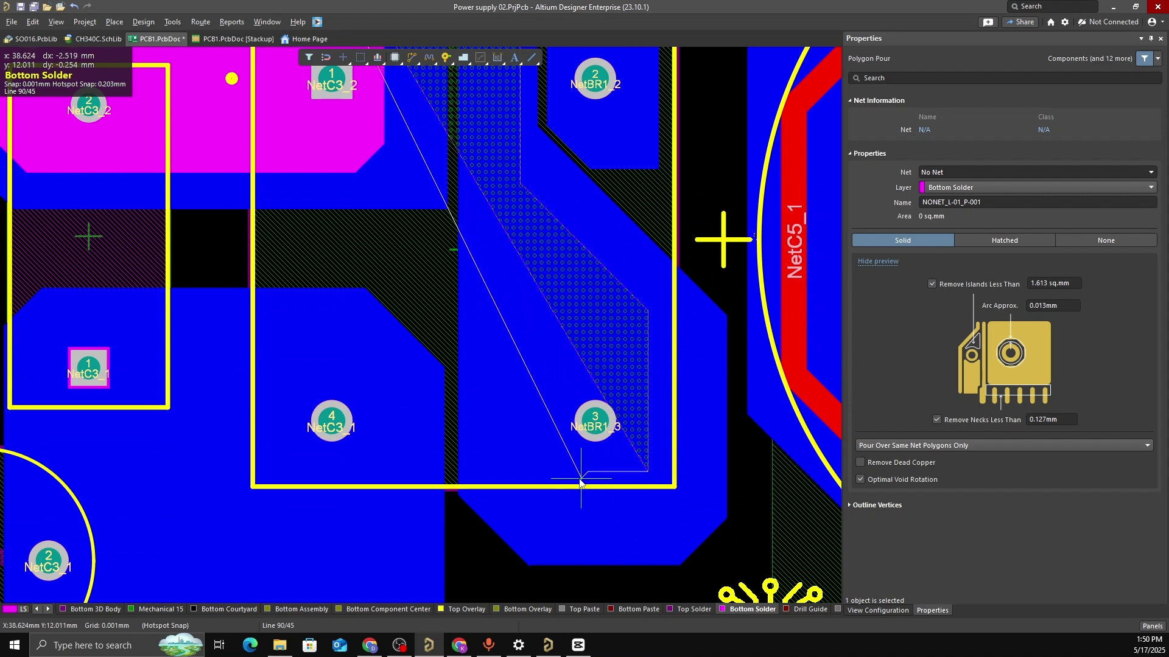
left_click(535, 472)
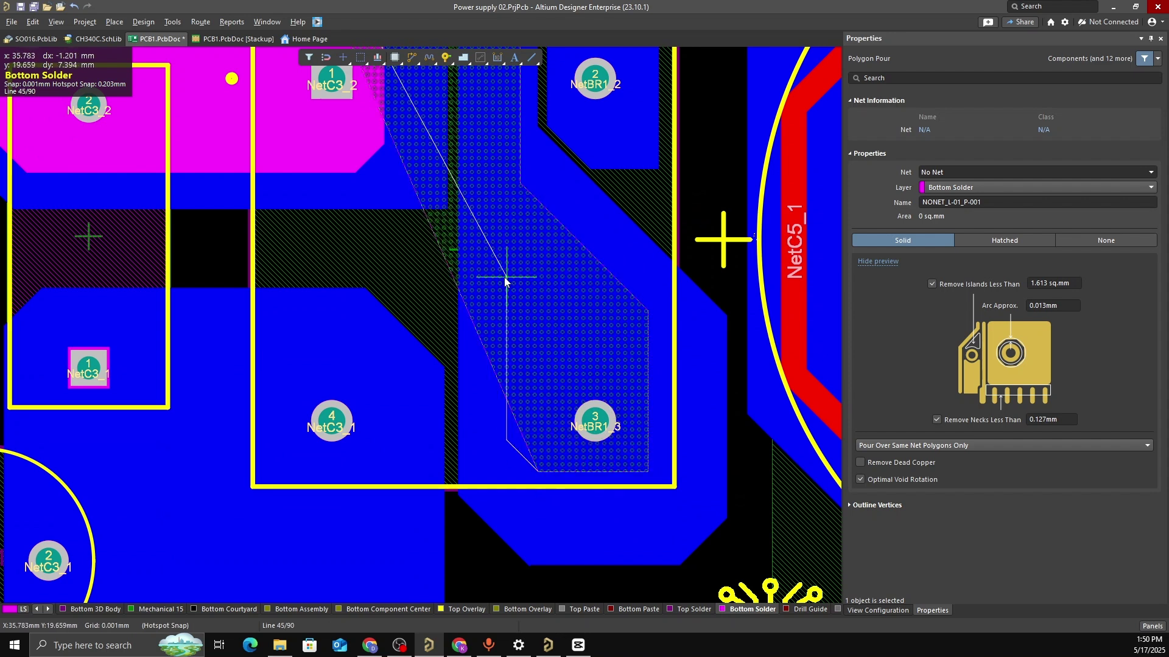
key("space")
scroll(490, 282, "up", 4)
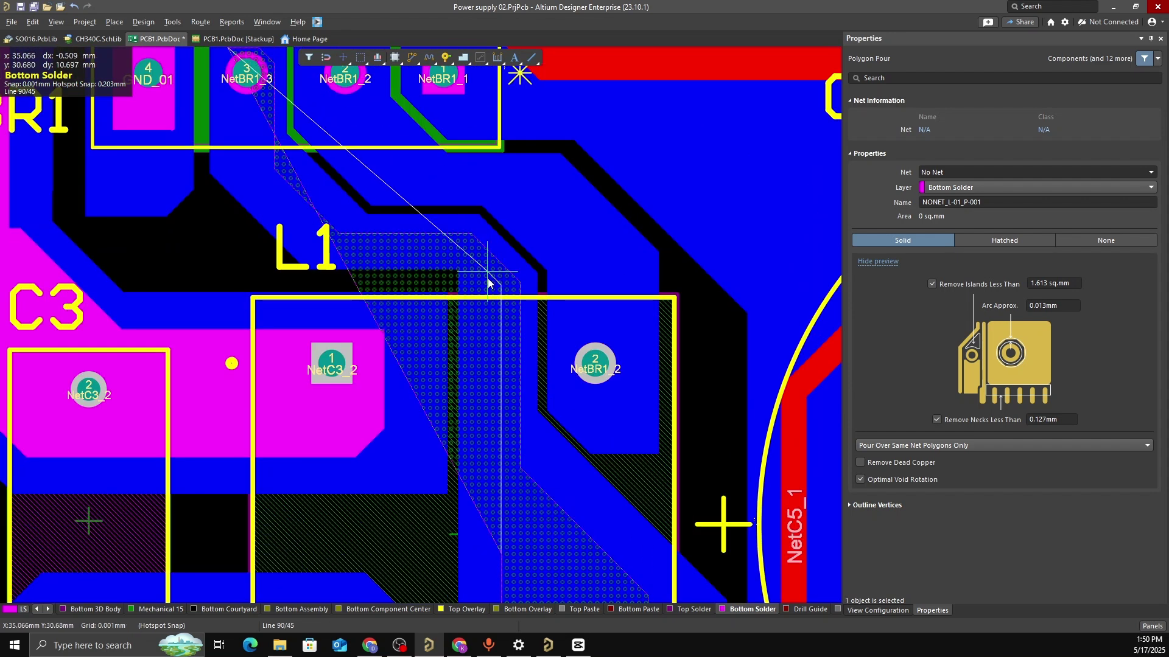
Bring the outline up from L1's pad 3 along the strip and past the L1 label, closing the polygon around BR1's pad 3
left_click(462, 259)
key("space")
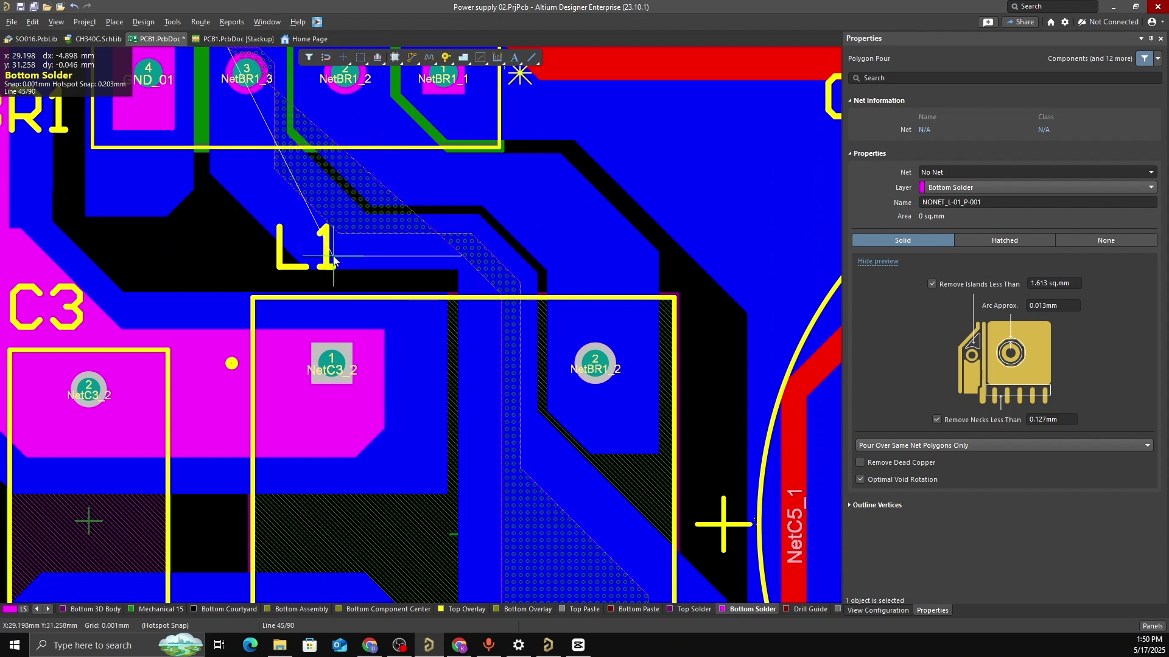
left_click(334, 258)
key("space")
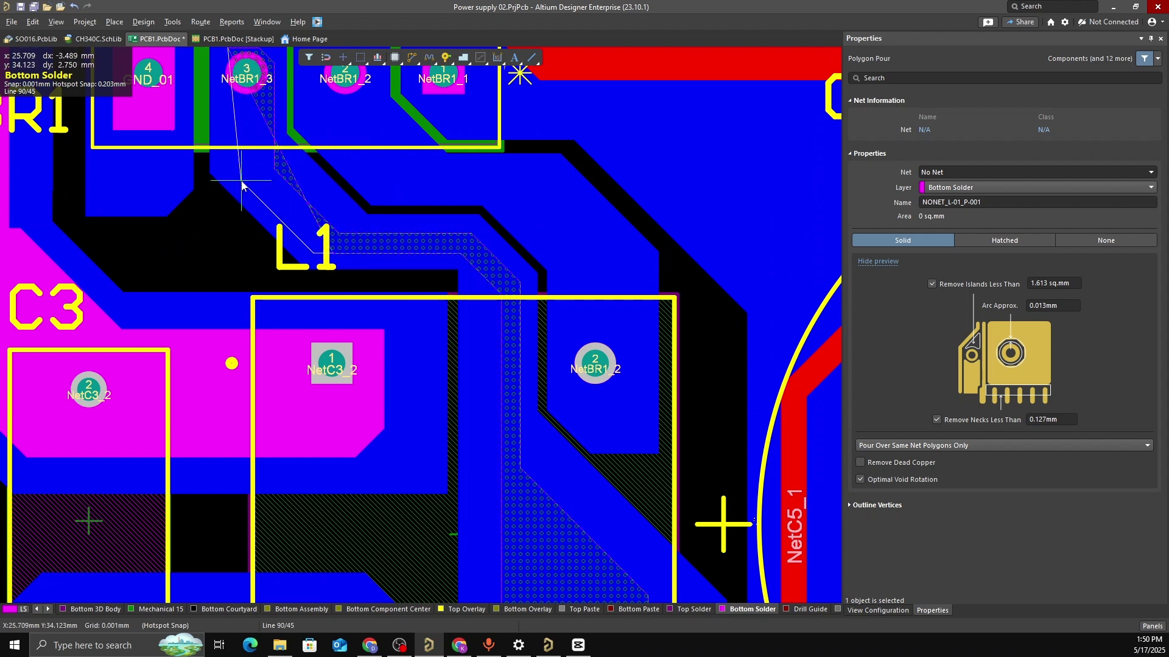
left_click(242, 185)
key("space")
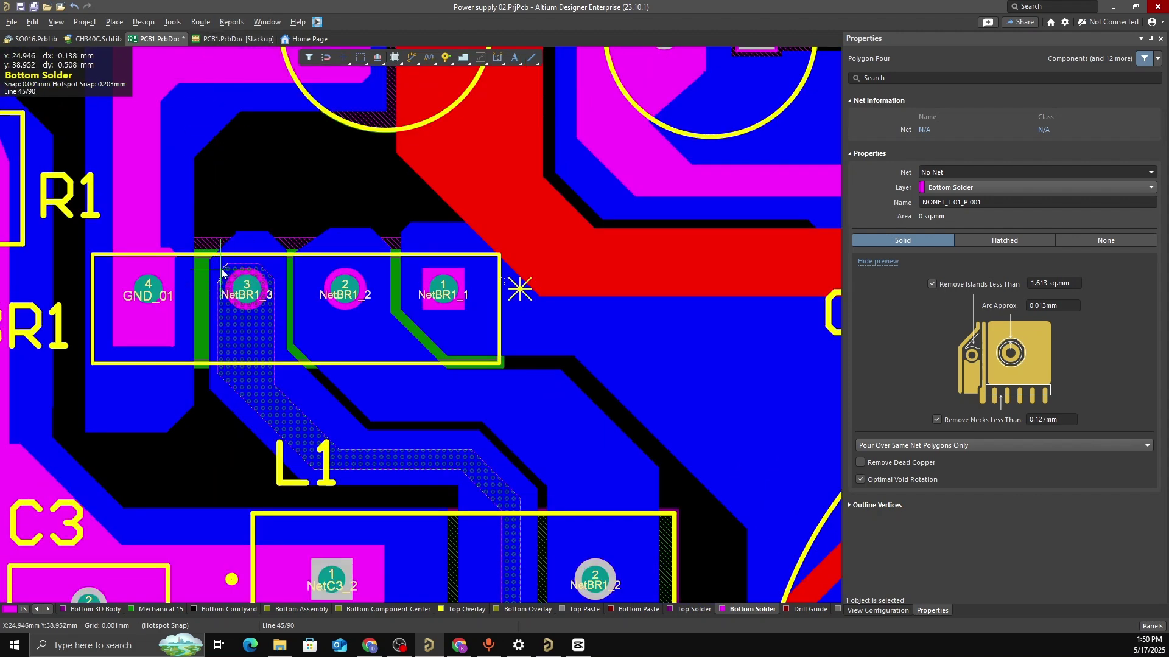
scroll(222, 269, "up", 2, "ctrl")
right_click(223, 269)
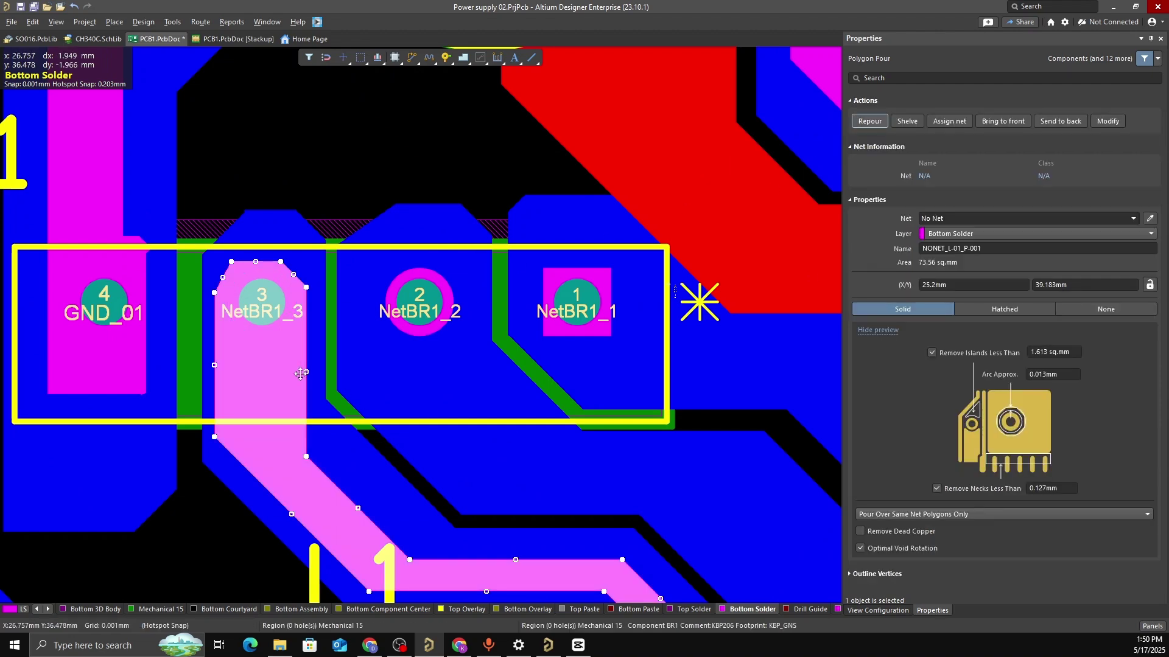
Start a no-net Bottom Solder polygon around BR1's pad 2 and outline down the NetBR1_2 copper to just below L1's pad 2
scroll(300, 371, "down", 2, "ctrl")
scroll(336, 303, "down", 2, "ctrl")
scroll(371, 338, "down", 1)
right_click_drag(374, 340, 301, 272)
scroll(344, 403, "down", 2, "ctrl")
right_click_drag(374, 408, 378, 363)
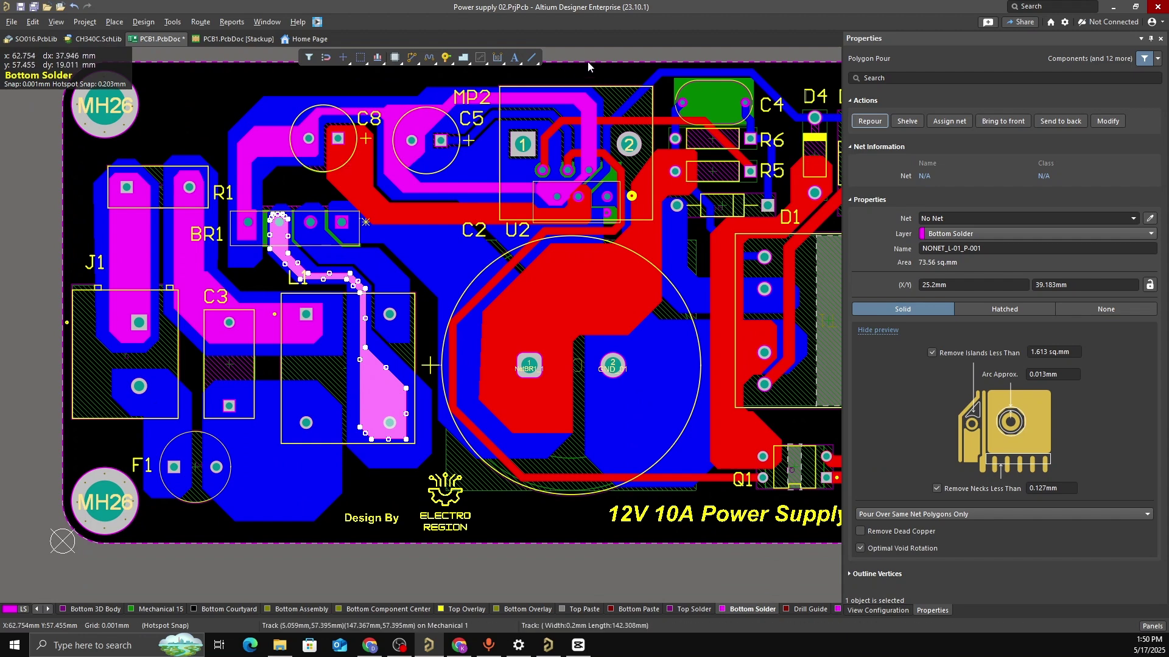
scroll(379, 285, "up", 2, "ctrl")
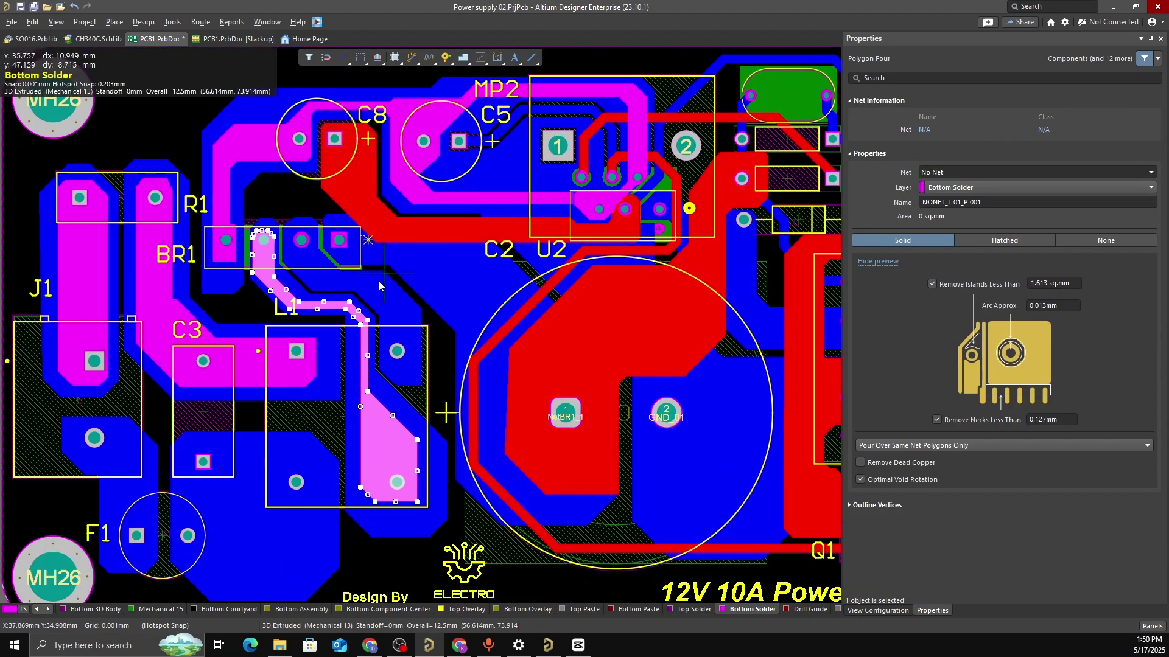
scroll(288, 236, "up", 2, "ctrl")
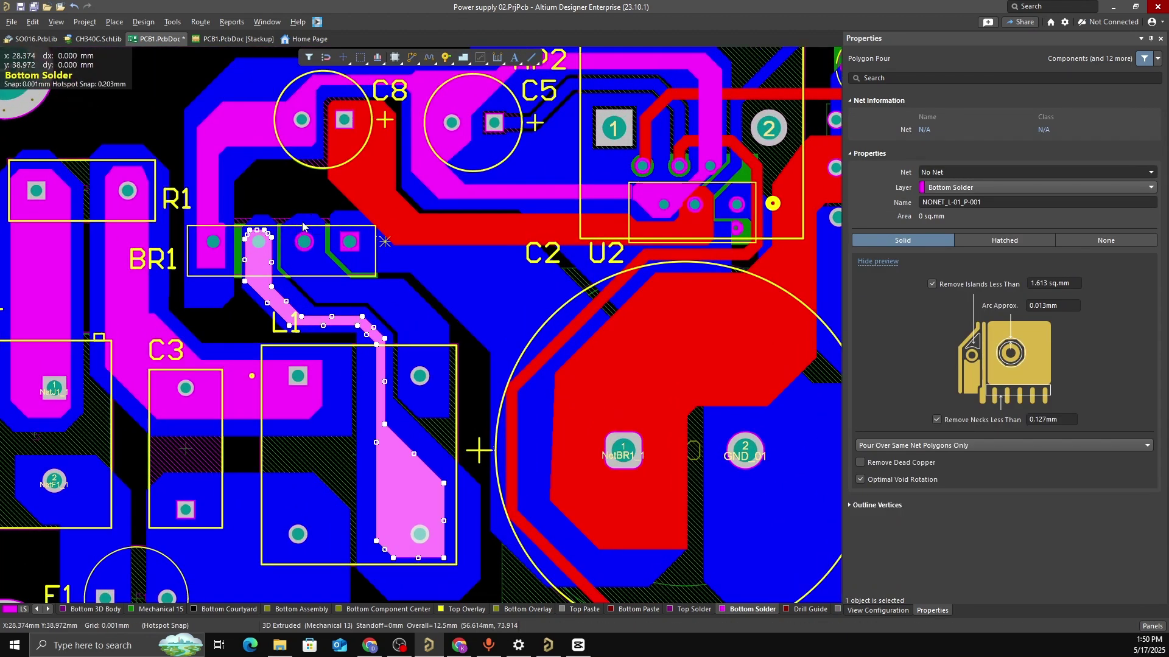
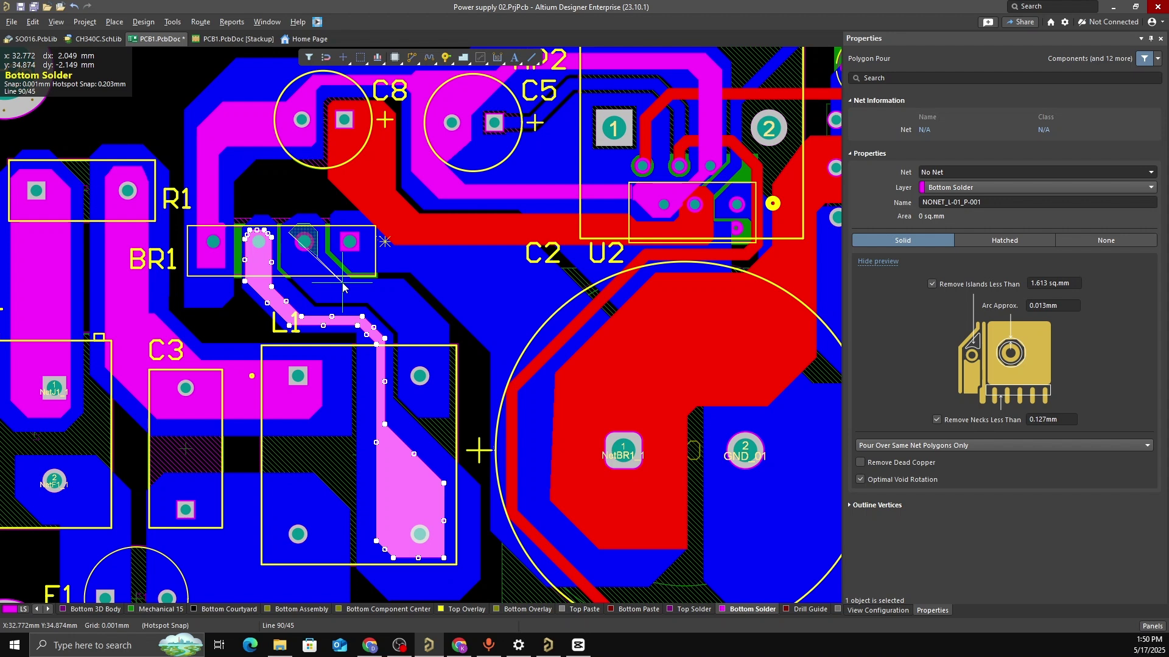
key("space")
left_click(399, 292)
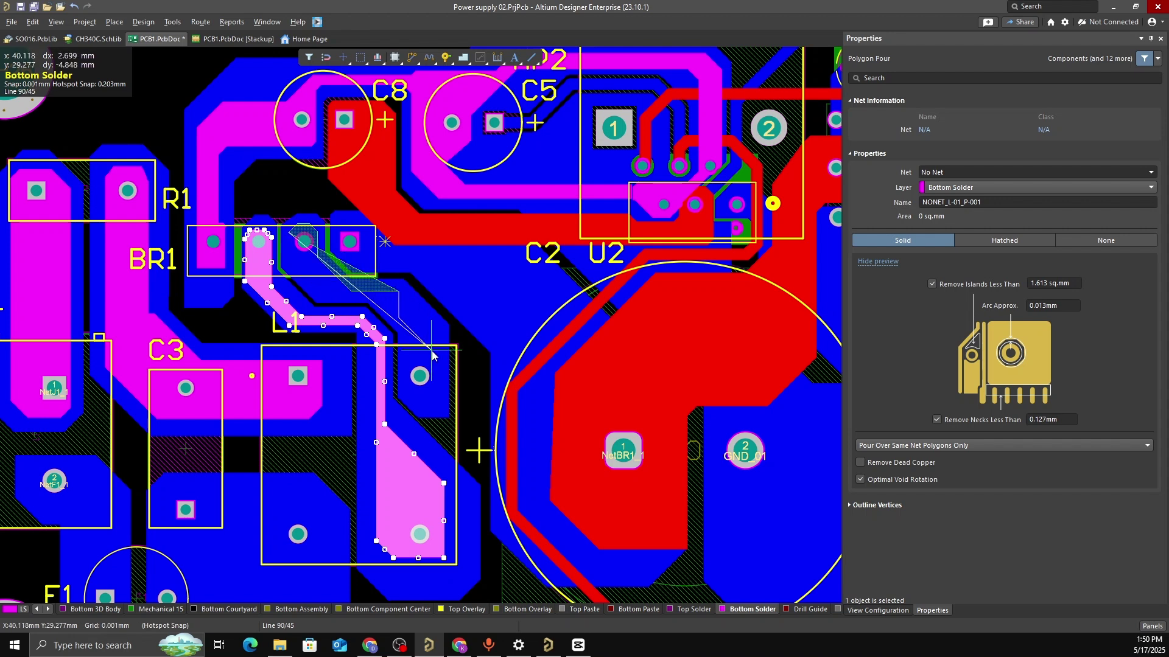
left_click(438, 401)
key("space")
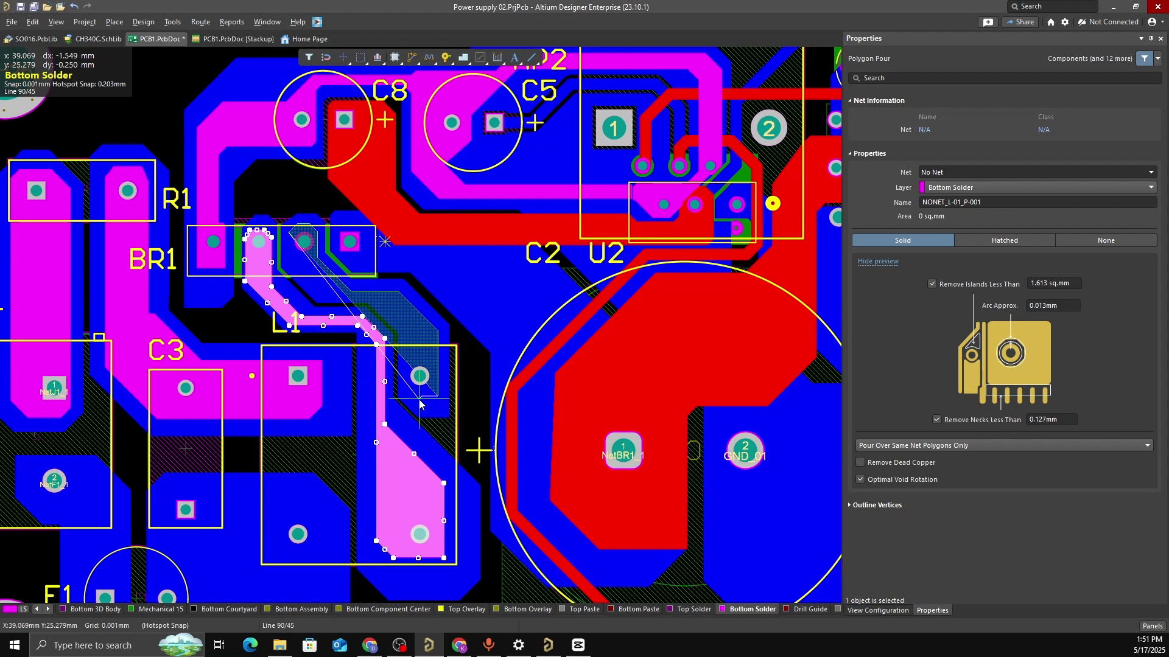
Bring the outline up beside L1's pad 2 and back along the lower edge of the NetBR1_2 strip towards BR1
scroll(418, 404, "up", 4, "ctrl")
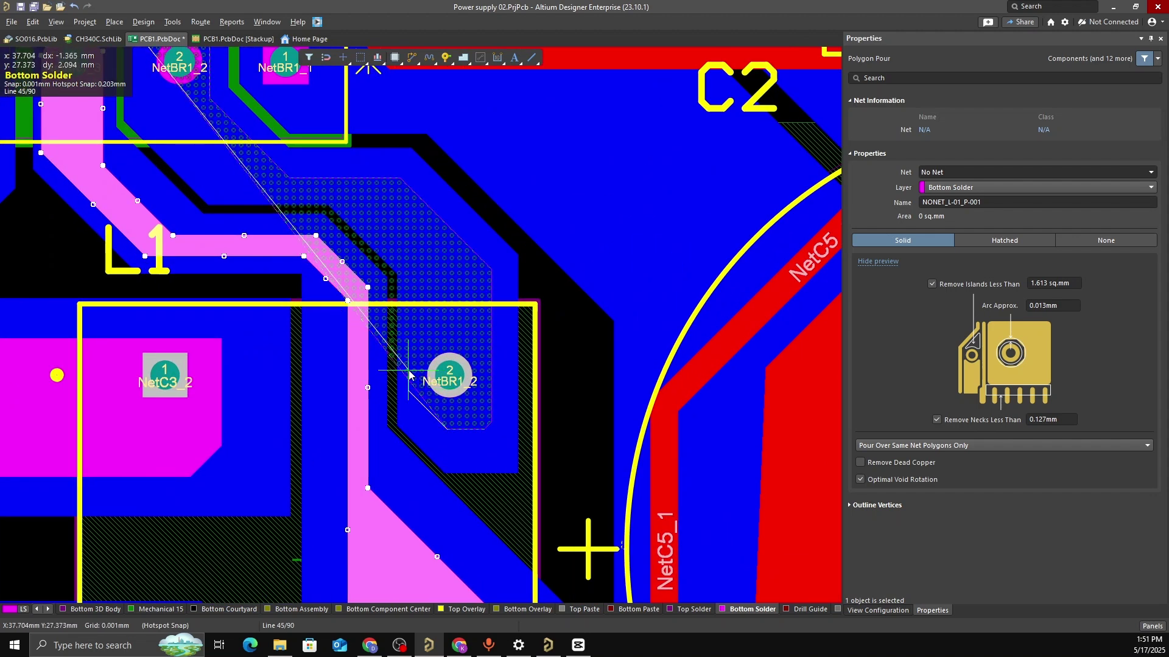
left_click(408, 333)
key("space")
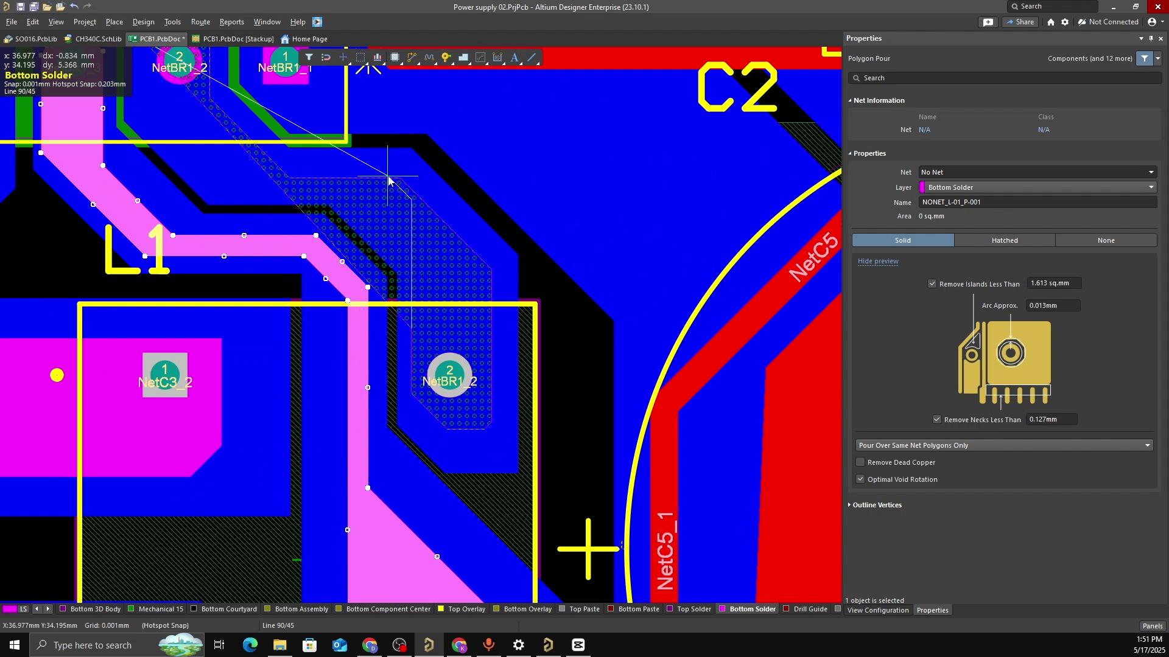
left_click(352, 196)
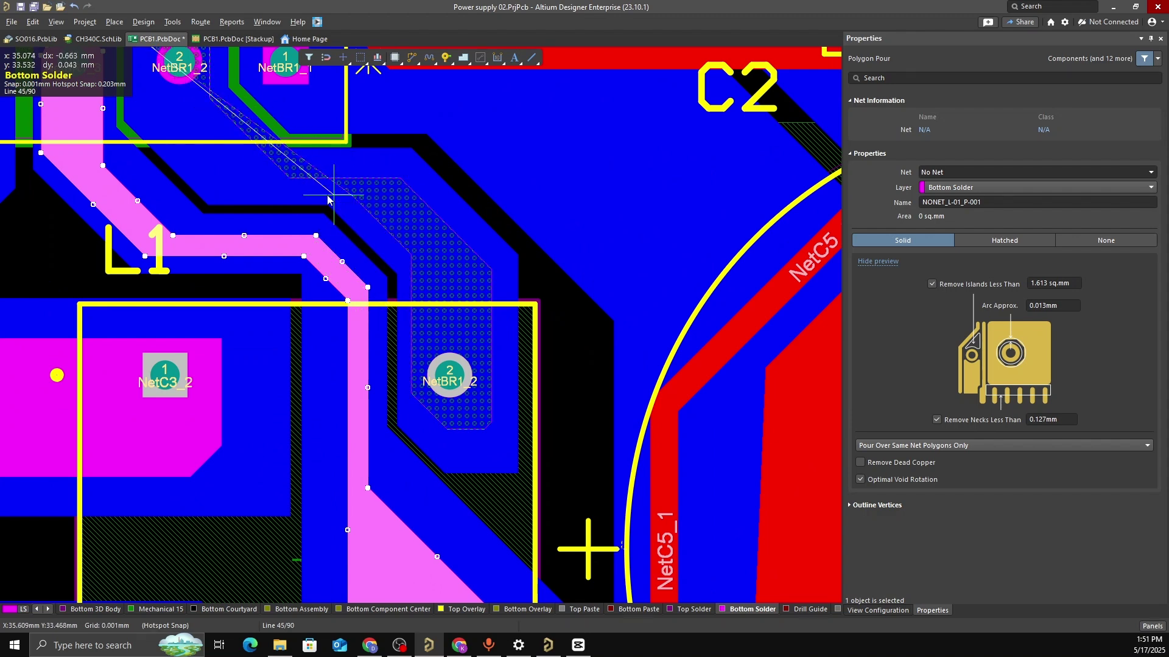
left_click(288, 195)
Finish the outline beside BR1's pad 2, close the NetBR1_2 solder mask polygon and clear the selection
key("space")
scroll(152, 293, "up", 4)
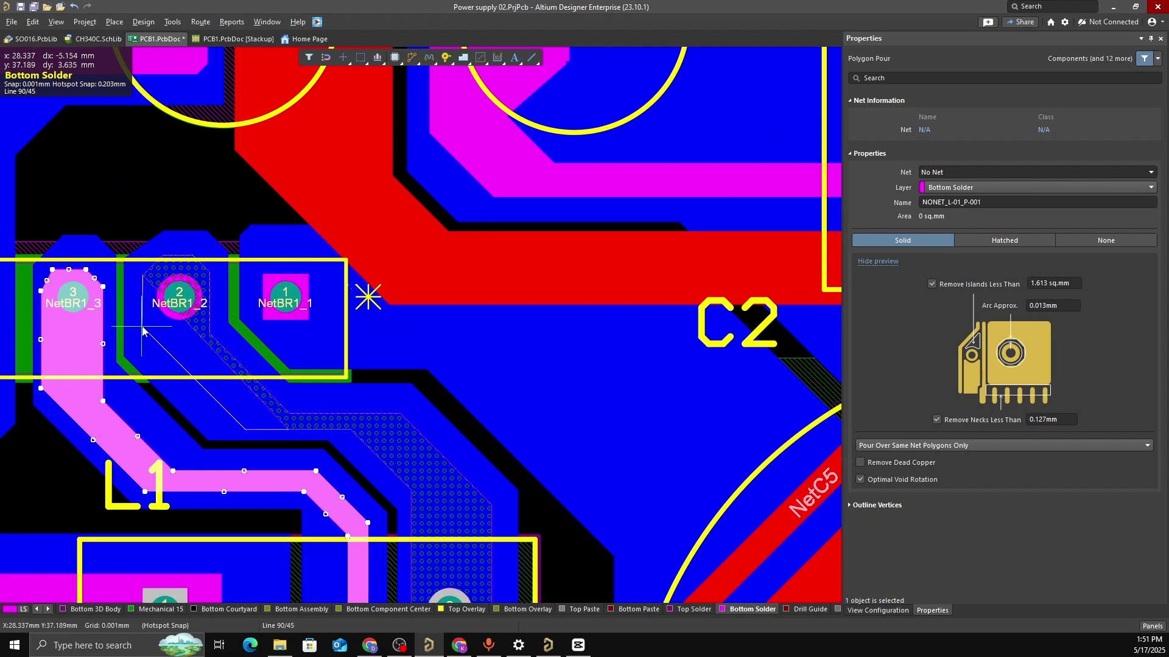
left_click(142, 332)
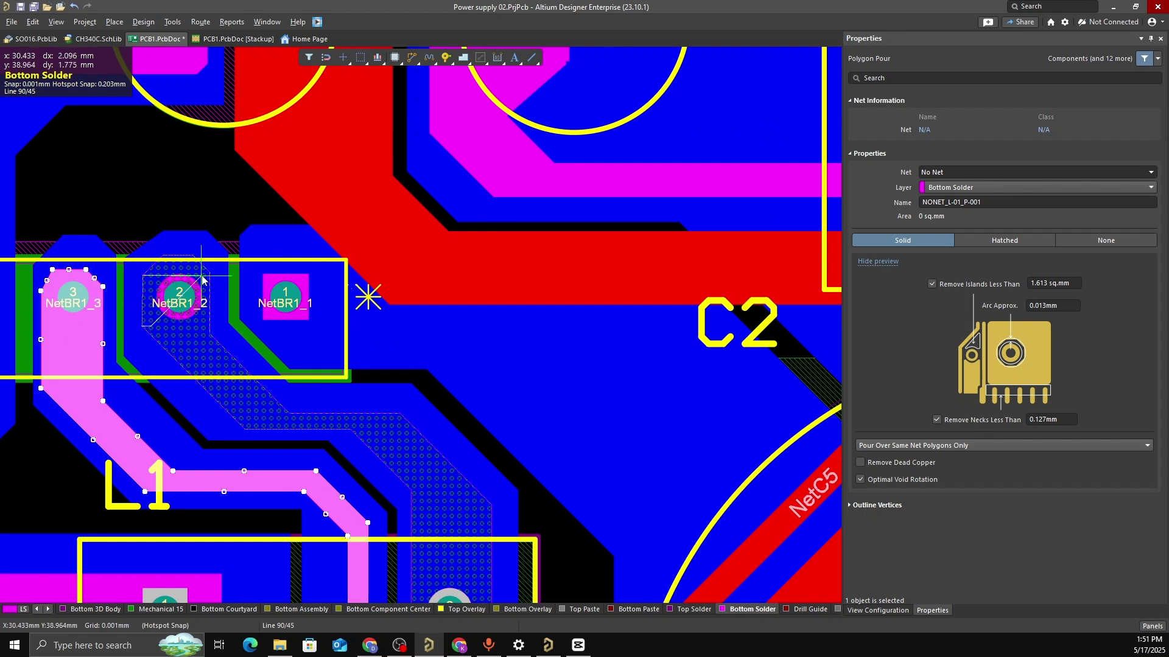
right_click(216, 301)
scroll(224, 313, "down", 1, "ctrl")
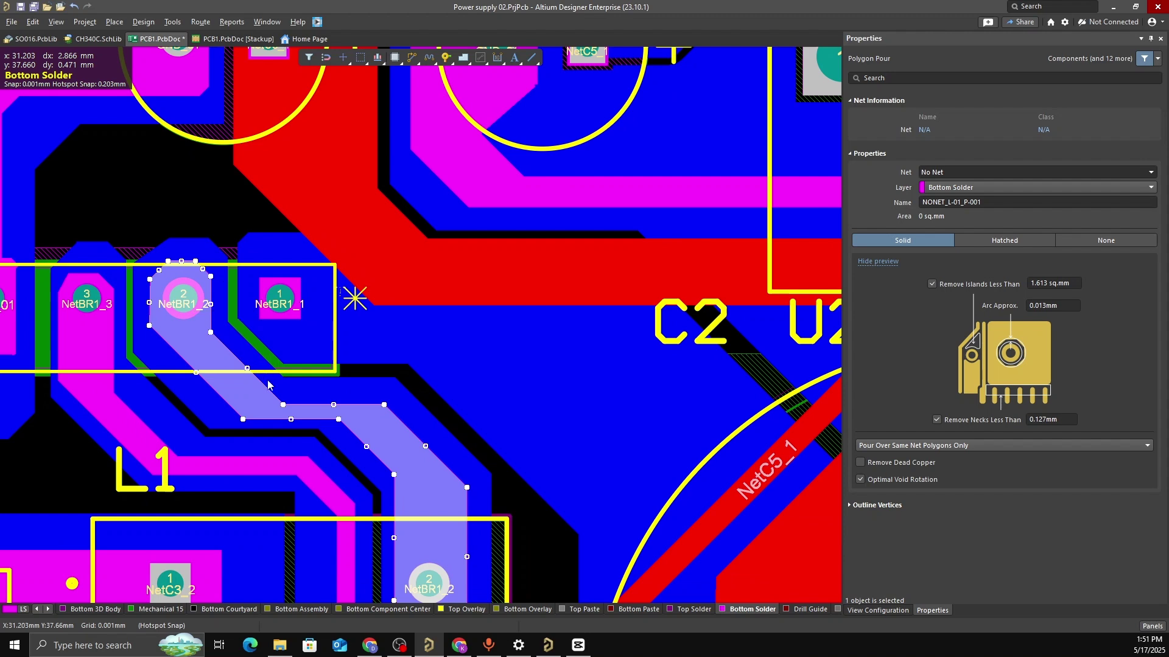
scroll(311, 357, "down", 5, "ctrl")
scroll(244, 211, "up", 3, "ctrl")
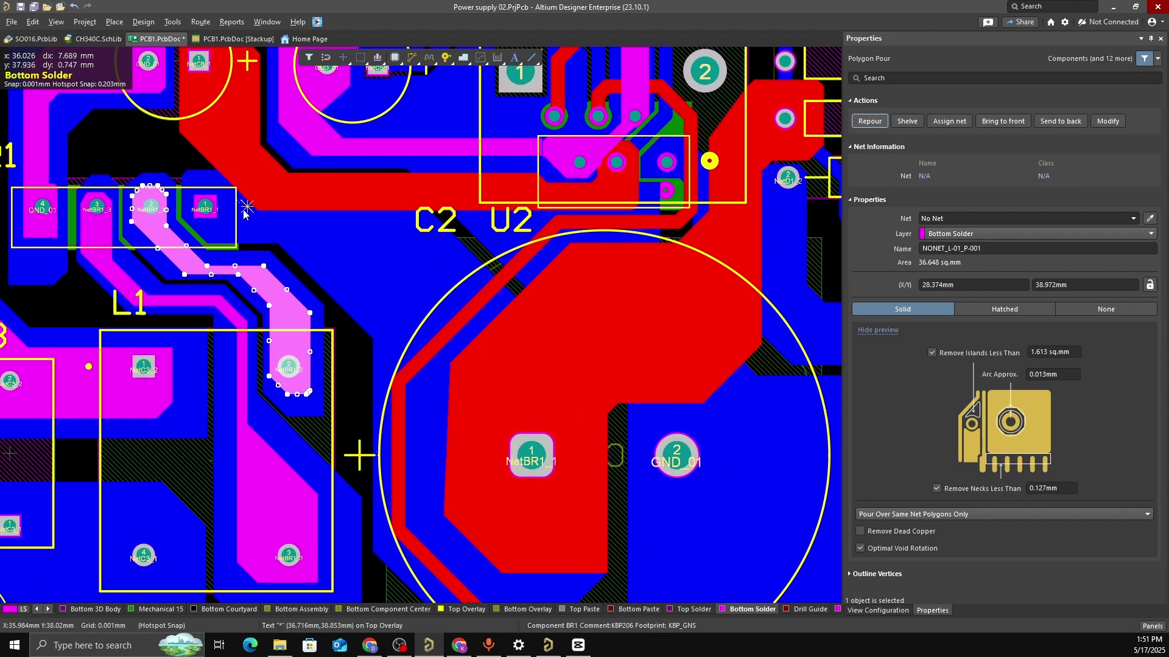
left_click(349, 261)
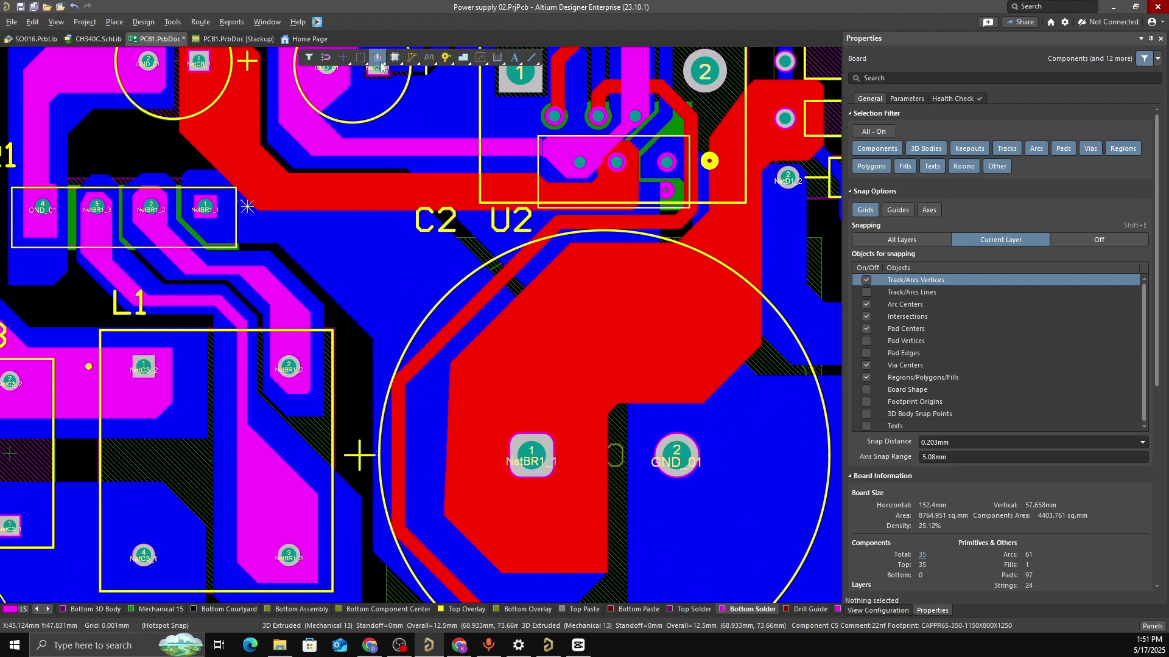
Start a no-net Bottom Solder polygon above BR1's pad 1 and outline along the NetBR1_1 copper's upper edge towards the C2 label
left_click(202, 187)
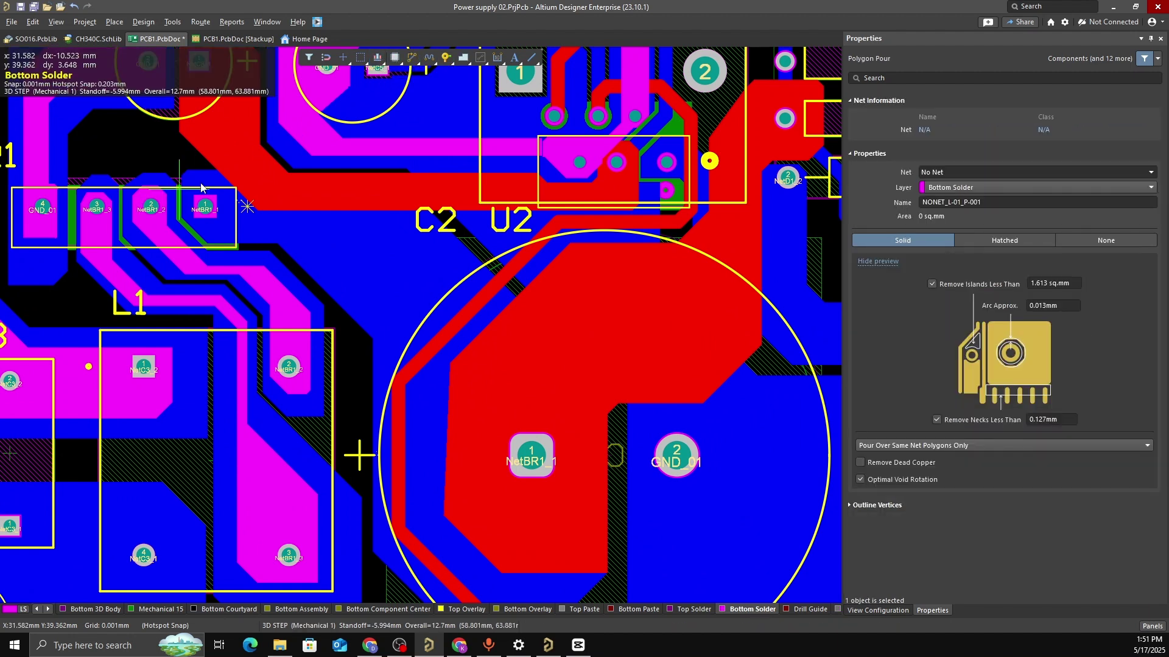
left_click(192, 187)
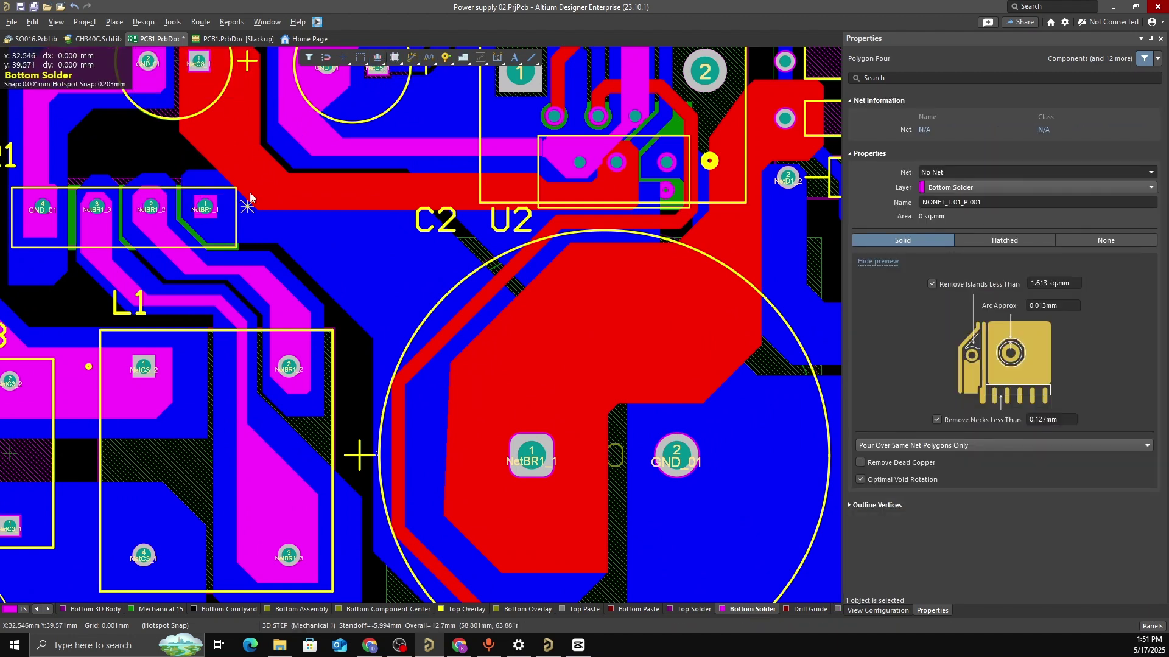
scroll(252, 193, "up", 3, "ctrl")
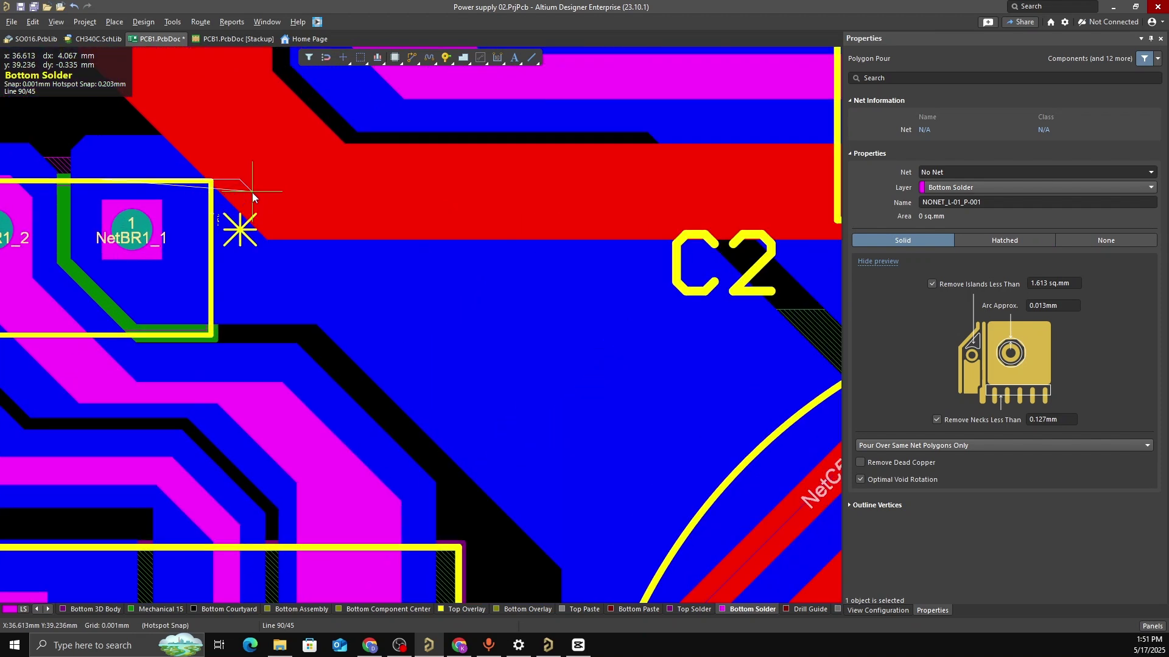
scroll(218, 190, "down", 1, "ctrl")
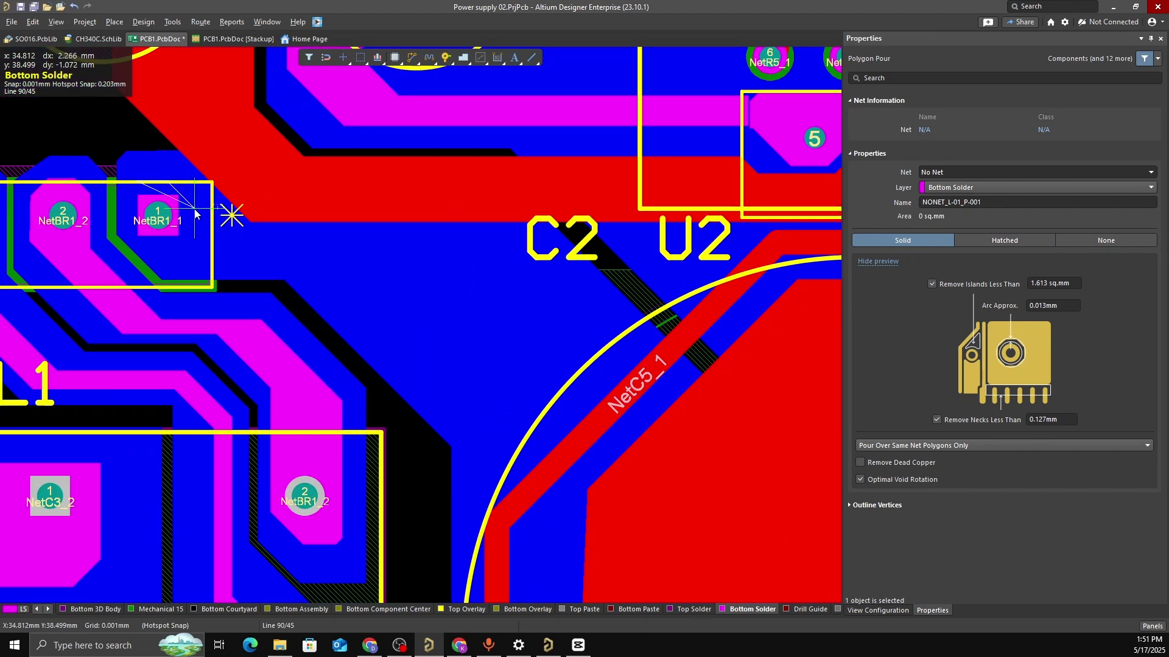
left_click(252, 241)
key("space")
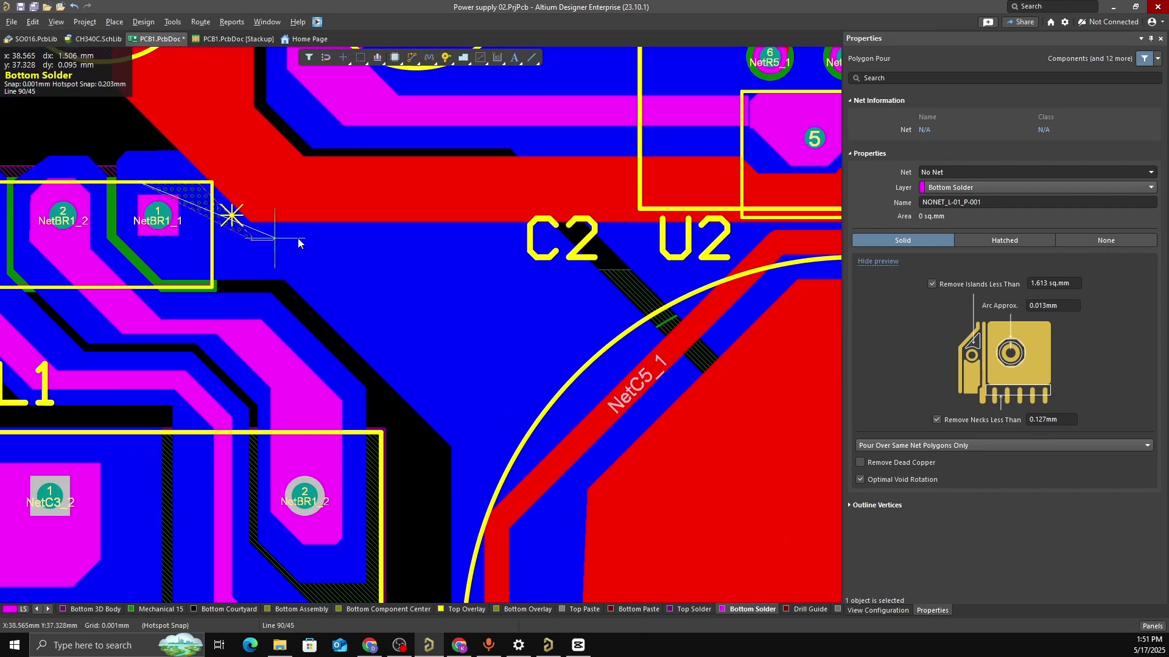
left_click(516, 236)
key("space")
Continue the outline diagonally into C2's circle and around its pad 1, passing below the pad and back up its other side
scroll(655, 484, "down", 5)
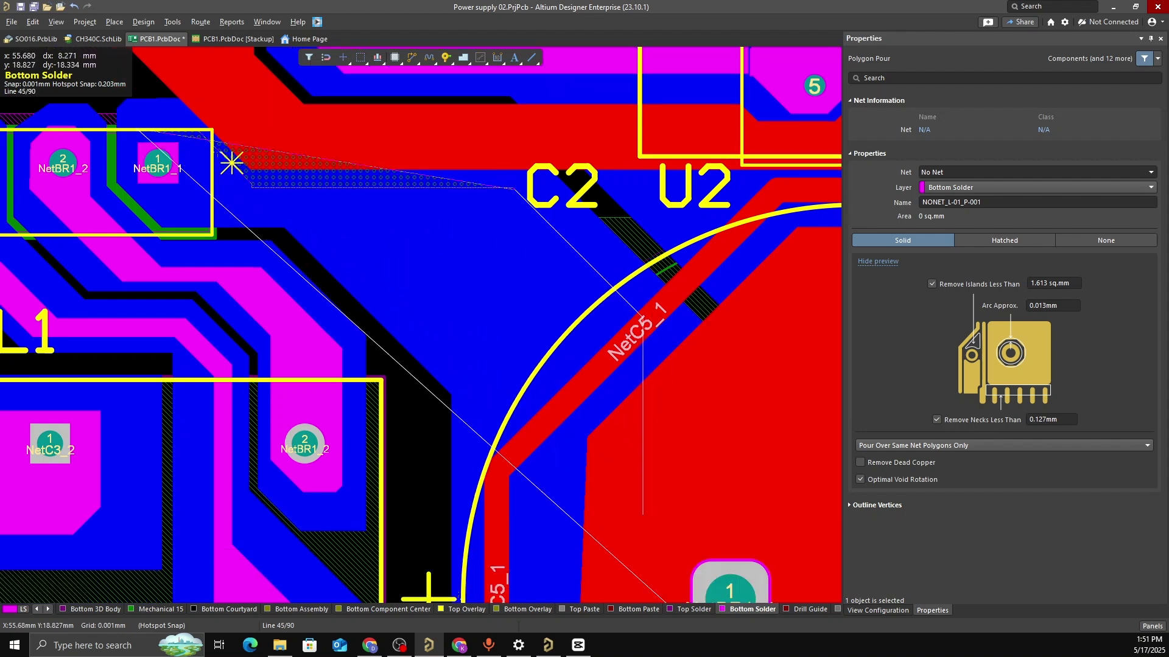
scroll(503, 371, "down", 2, "ctrl")
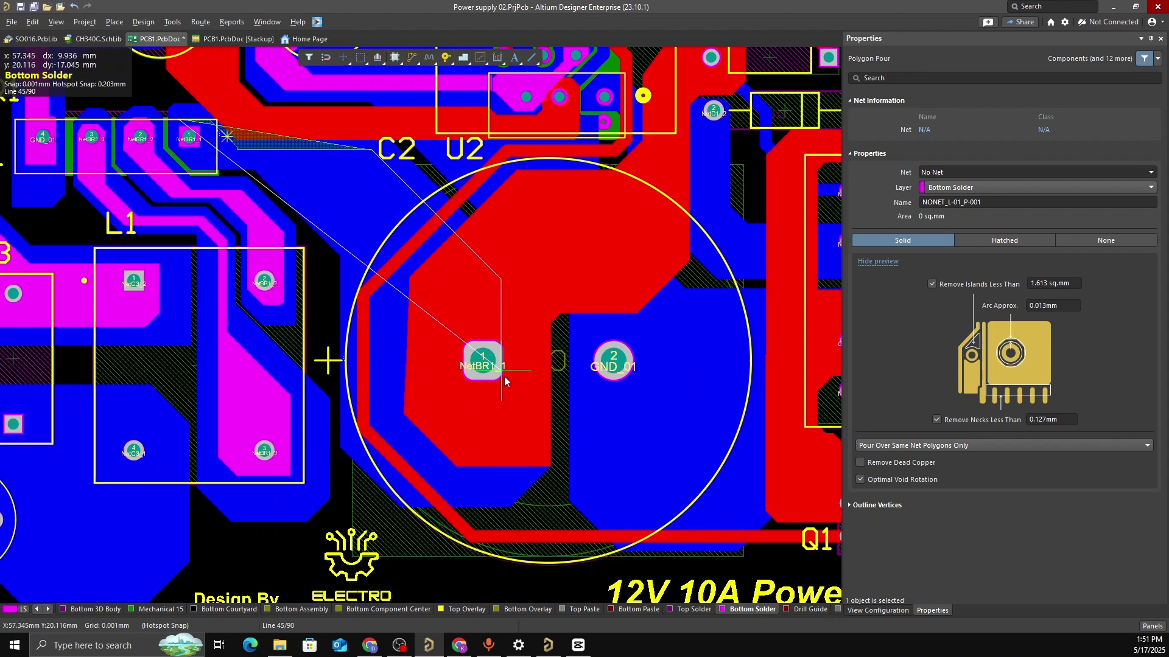
left_click(513, 450)
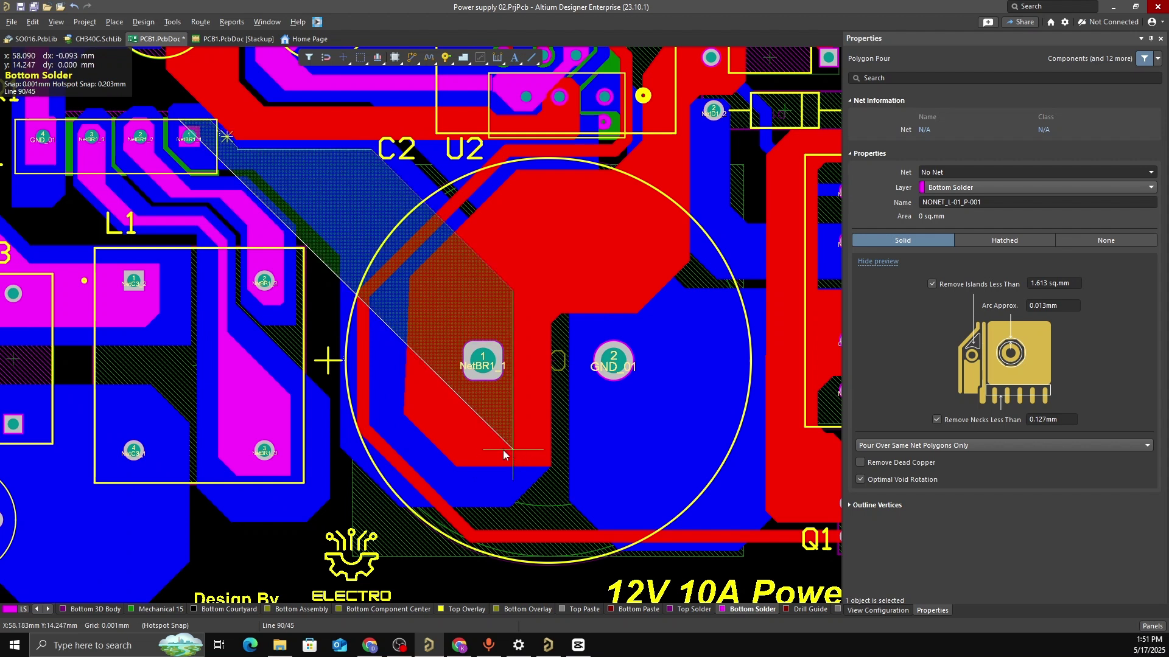
left_click(418, 437)
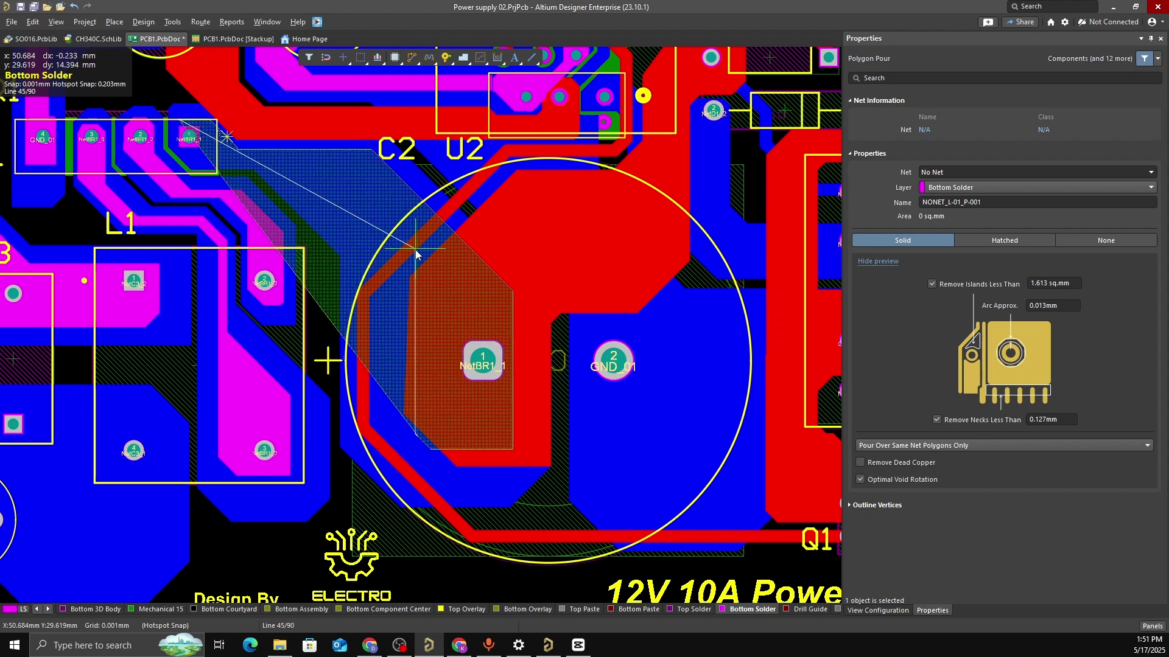
left_click(410, 280)
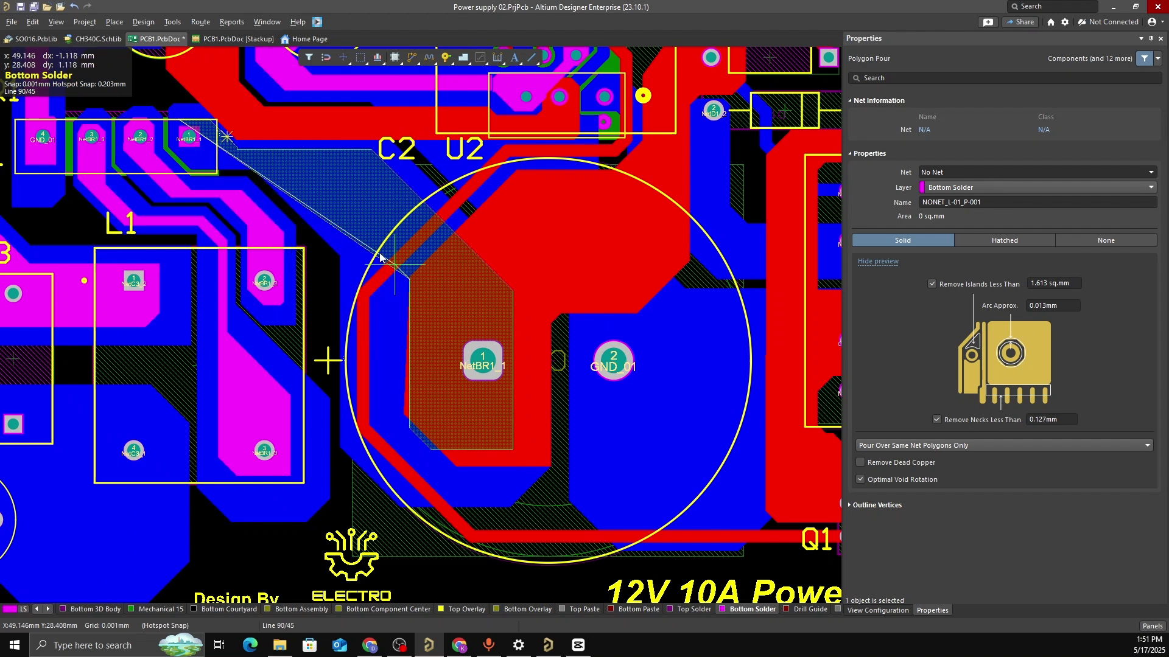
Bring the outline from C2 diagonally back along the NetBR1_1 copper's lower edge to just below BR1's pad 1
key("space")
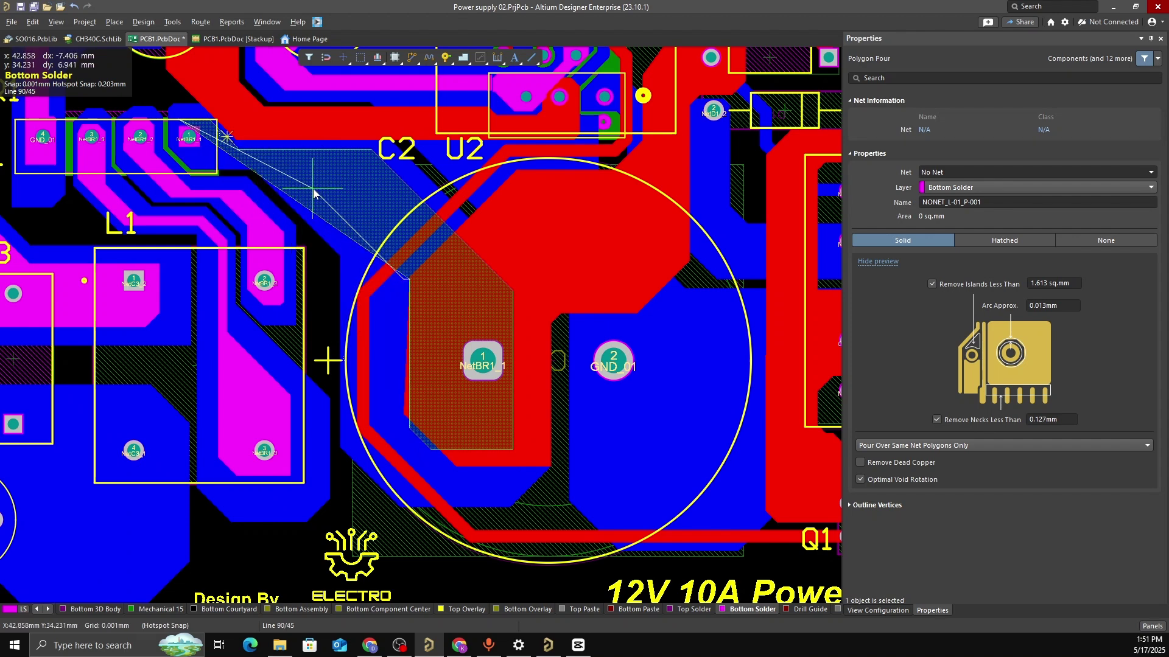
left_click(312, 189)
scroll(218, 192, "up", 4, "ctrl")
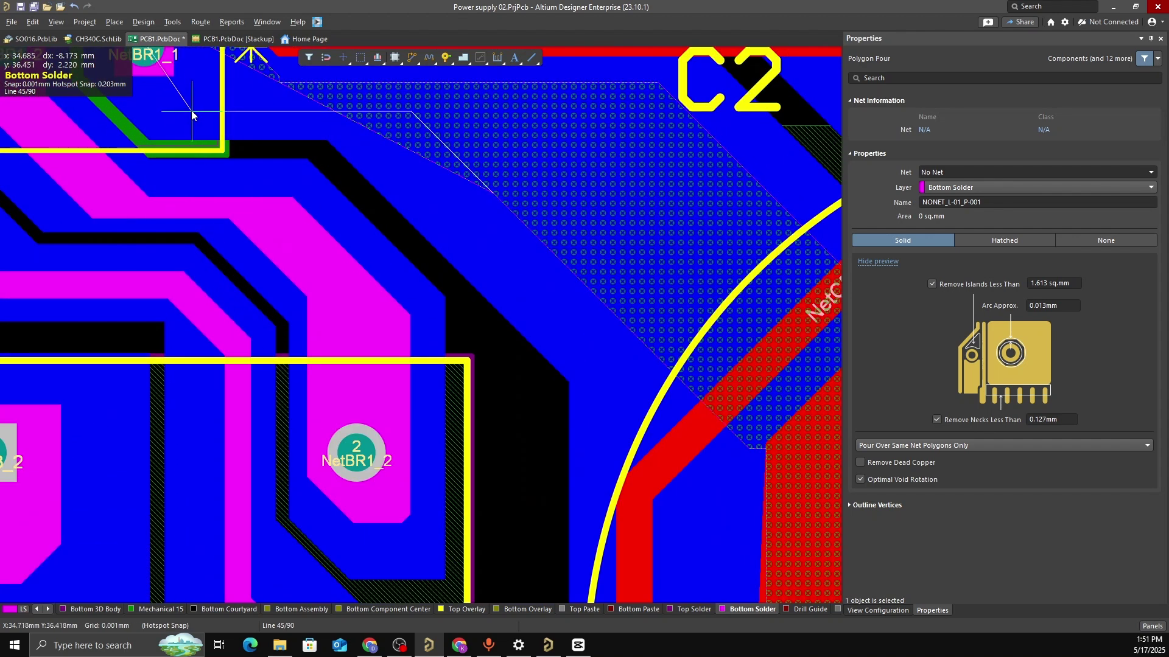
scroll(154, 117, "down", 3, "ctrl")
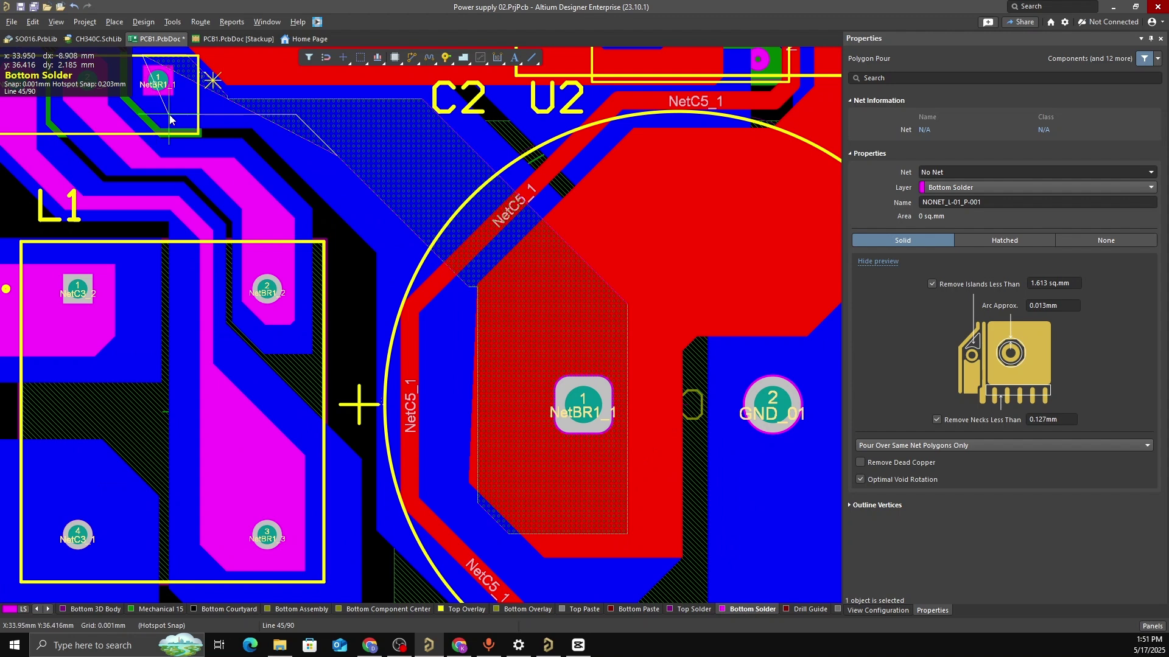
key("space")
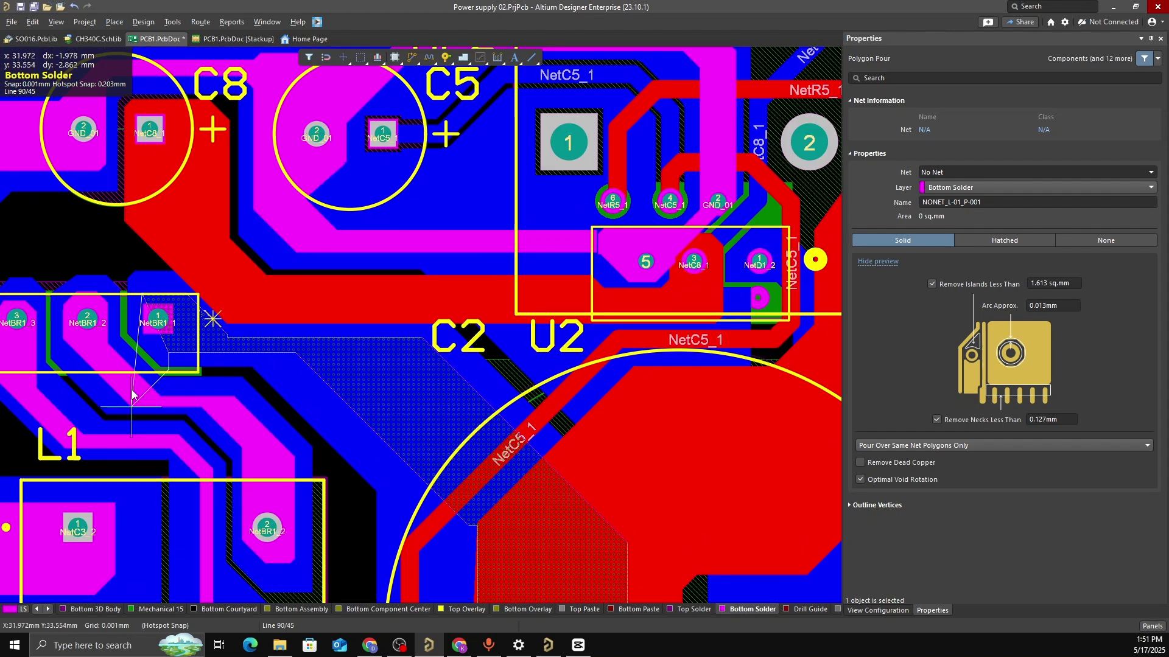
key("space")
Wrap the outline around BR1's pad 1, close the NetBR1_1 solder mask polygon and clear the selection
scroll(139, 345, "up", 3, "ctrl")
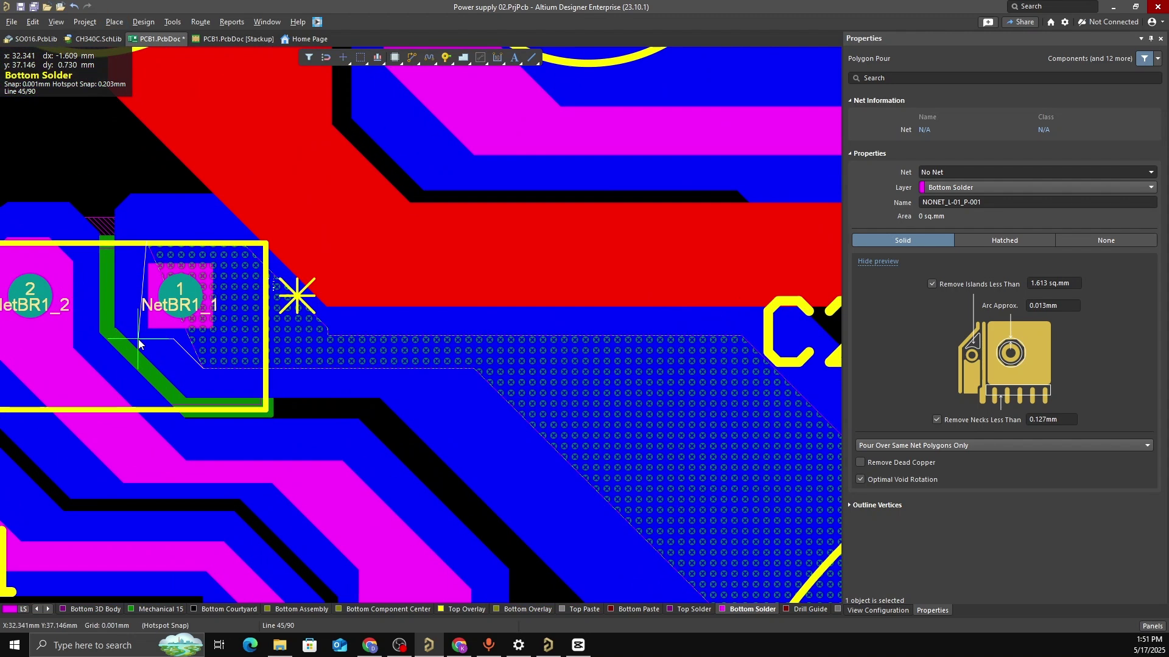
key("space")
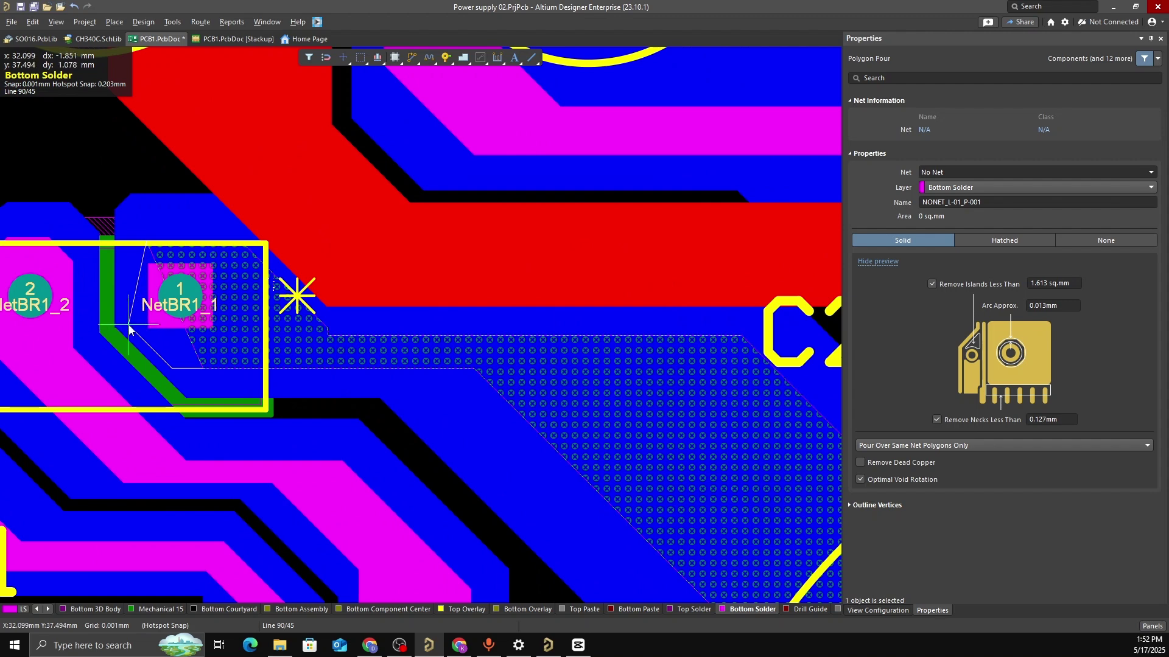
key("space")
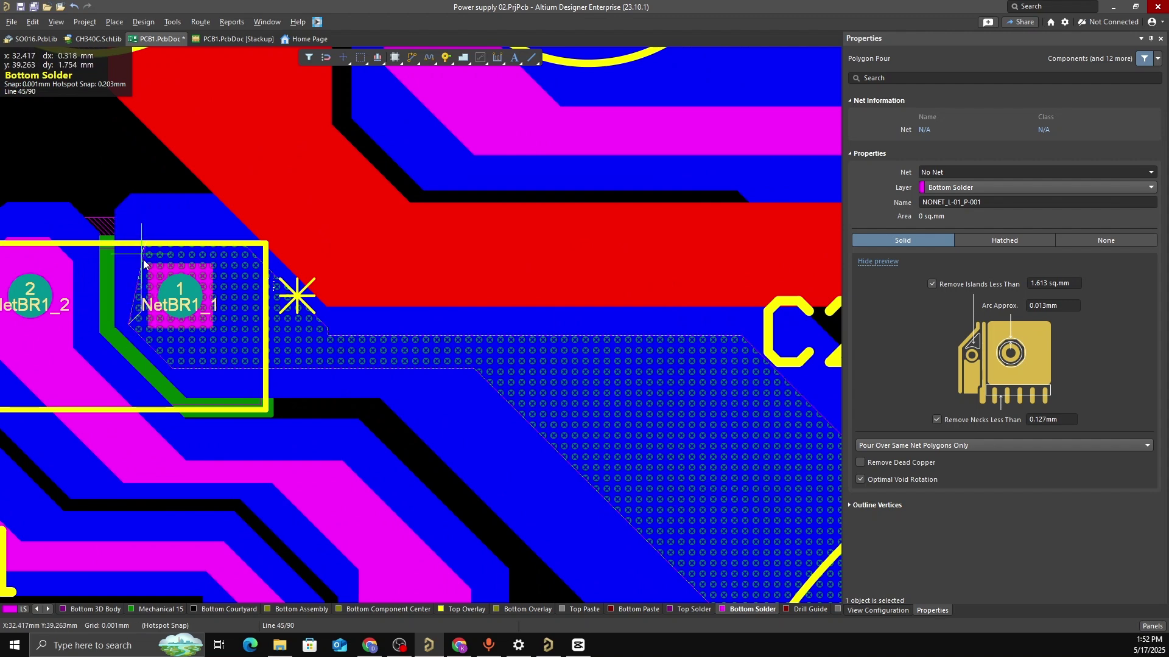
scroll(144, 259, "up", 3, "ctrl")
key("space")
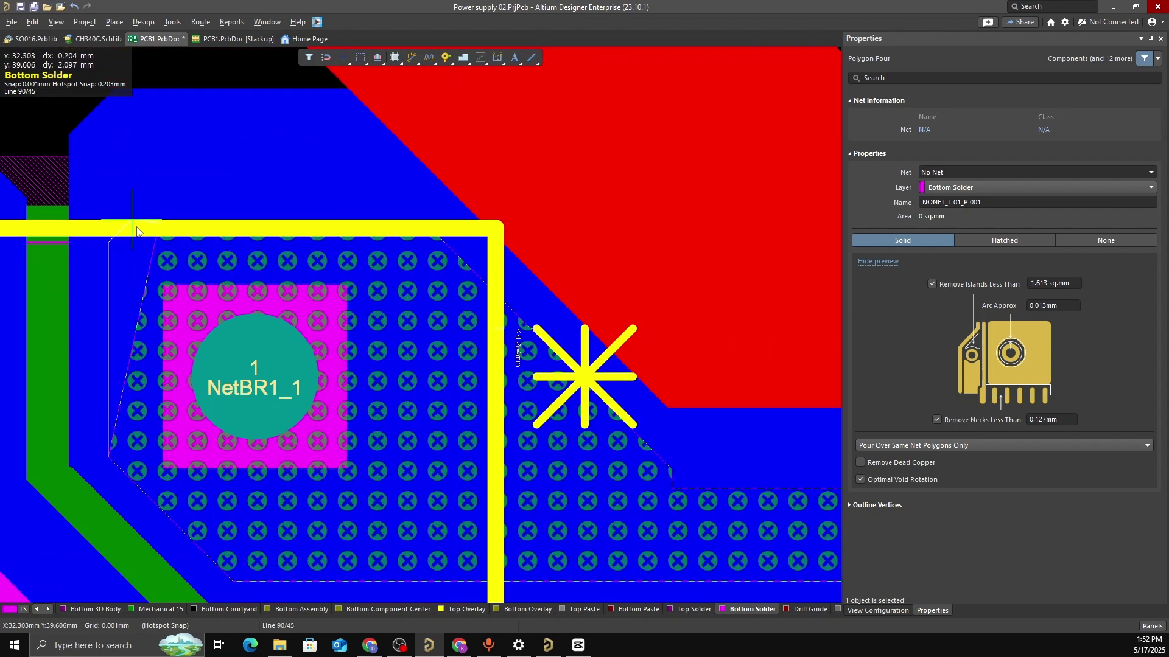
left_click(145, 226)
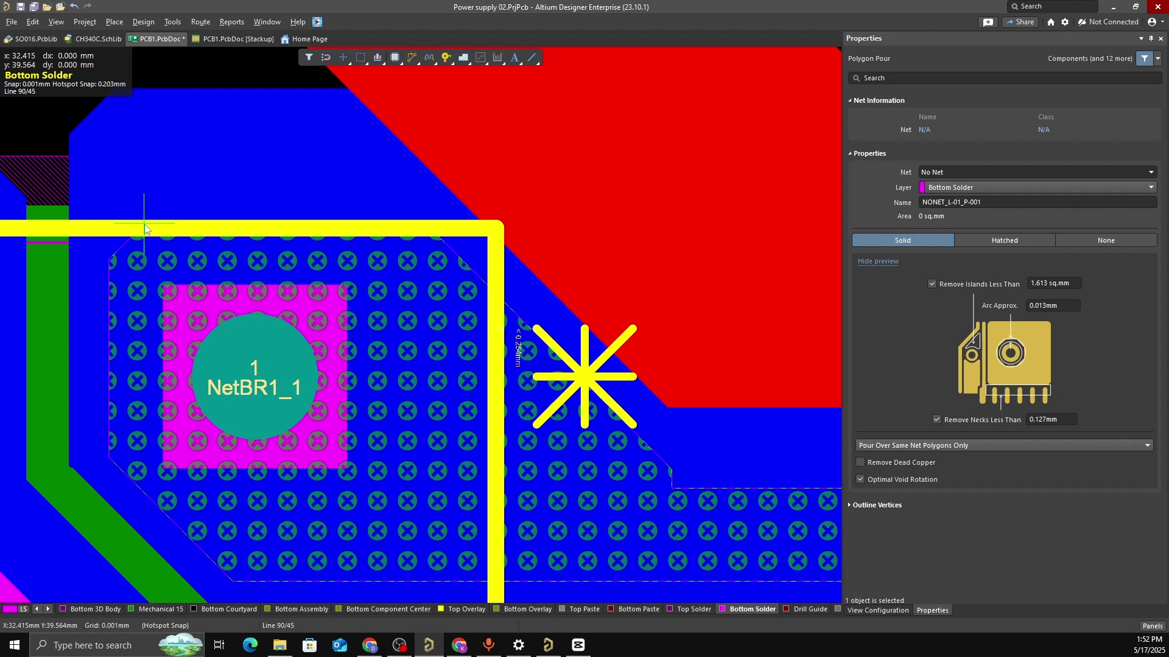
right_click(145, 226)
scroll(241, 320, "down", 1, "ctrl")
scroll(273, 254, "down", 4, "ctrl")
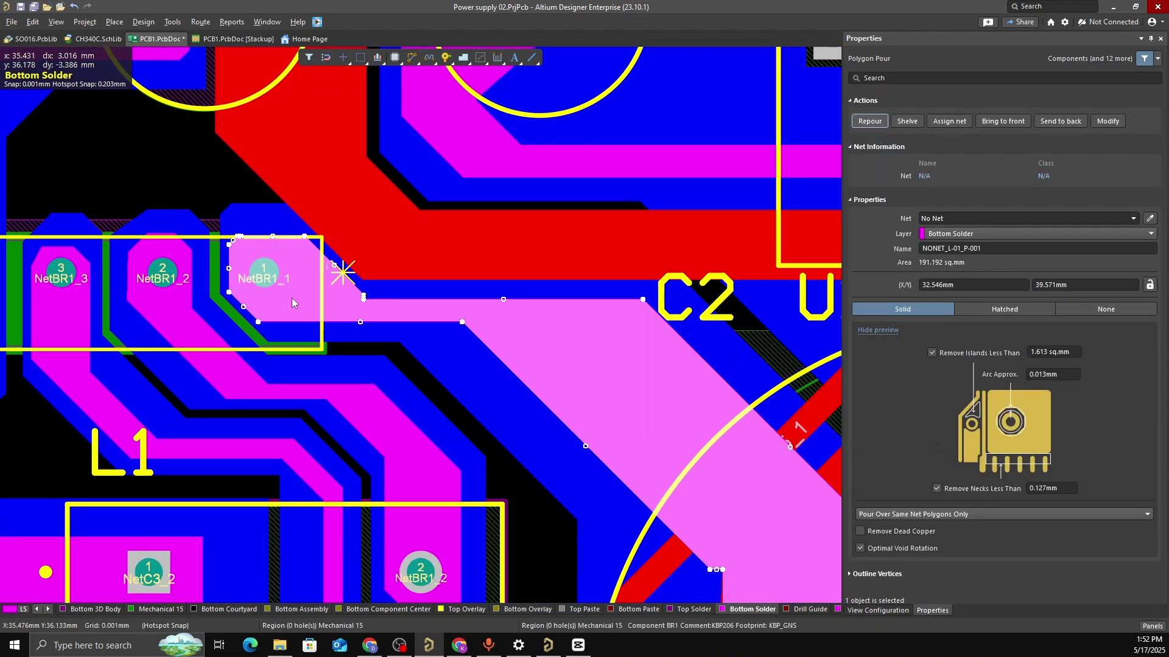
left_click(144, 176)
scroll(258, 207, "down", 2, "ctrl")
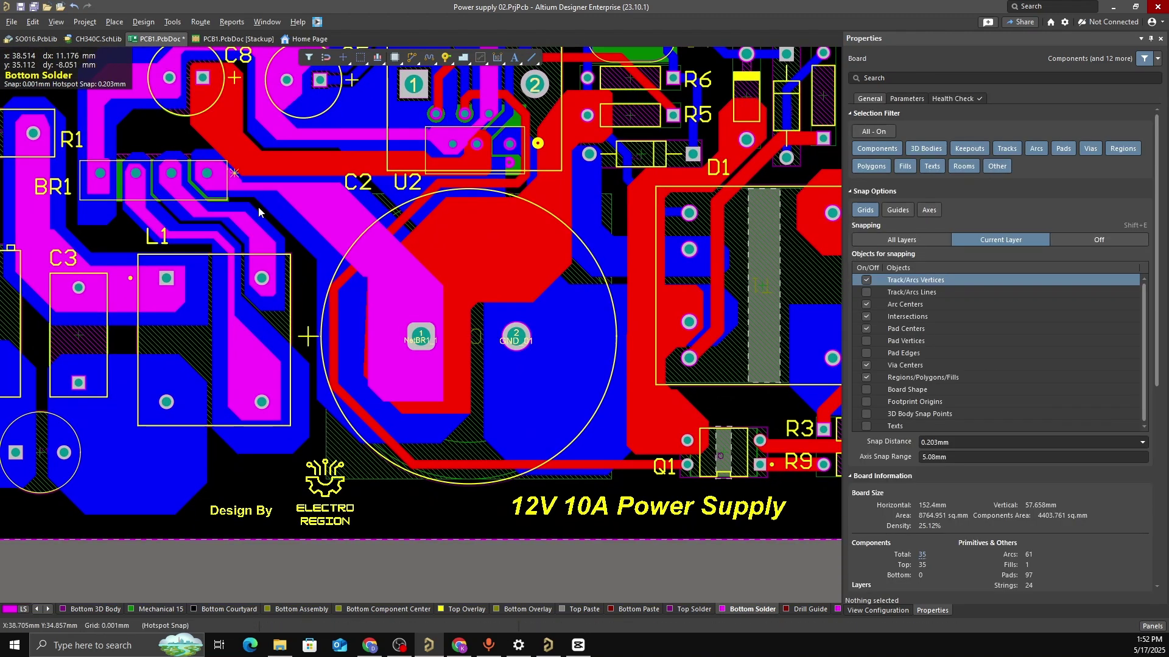
Start a no-net Bottom Solder polygon above J1's pad 2 and outline the NetF1_1 copper's upper edge and diagonal corner
scroll(249, 188, "up", 6, "ctrl")
scroll(229, 141, "down", 3, "ctrl")
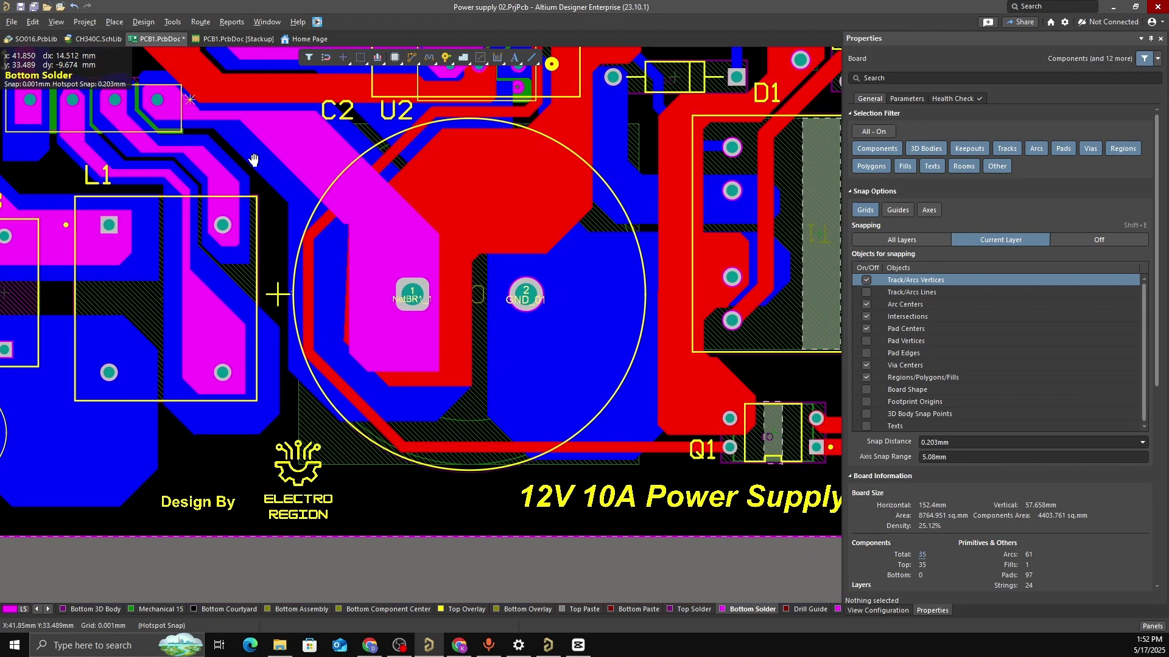
scroll(289, 165, "down", 2)
scroll(320, 211, "down", 2, "ctrl")
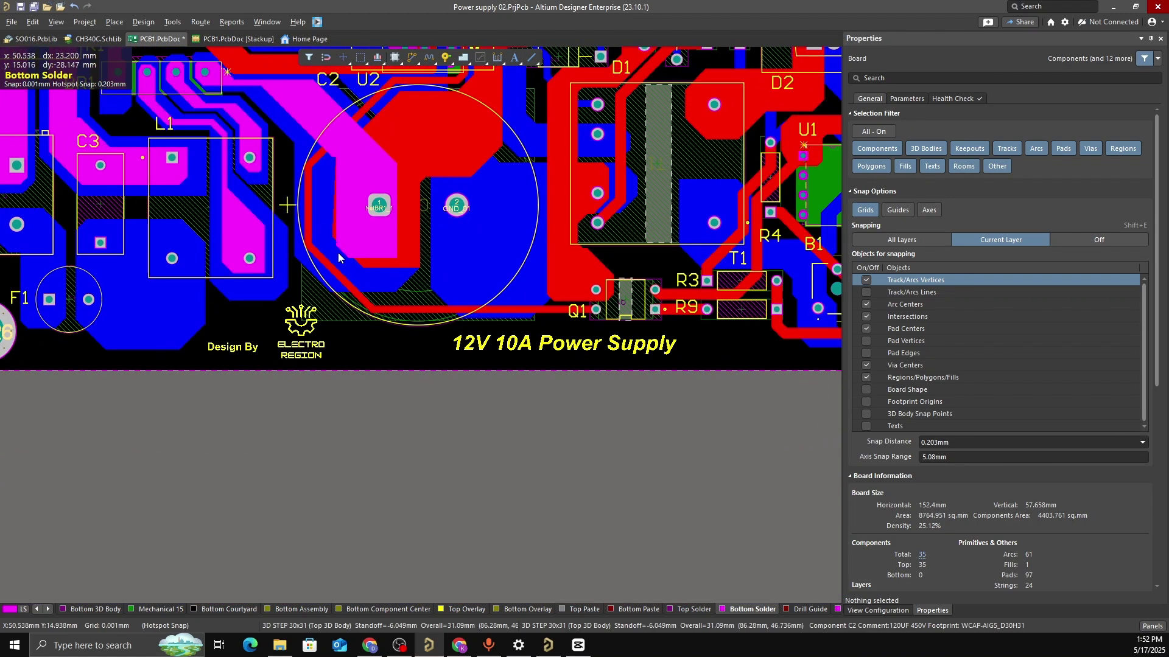
scroll(338, 253, "up", 3, "ctrl")
scroll(337, 253, "down", 6, "ctrl")
scroll(232, 205, "up", 4, "ctrl")
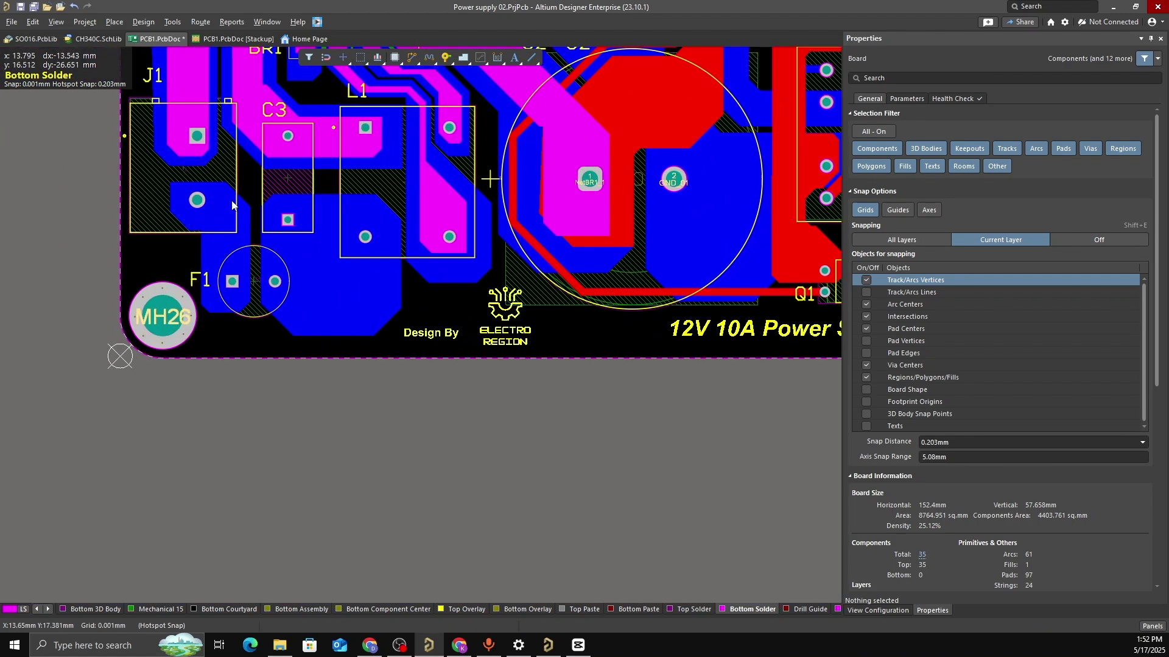
right_click_drag(226, 164, 282, 273)
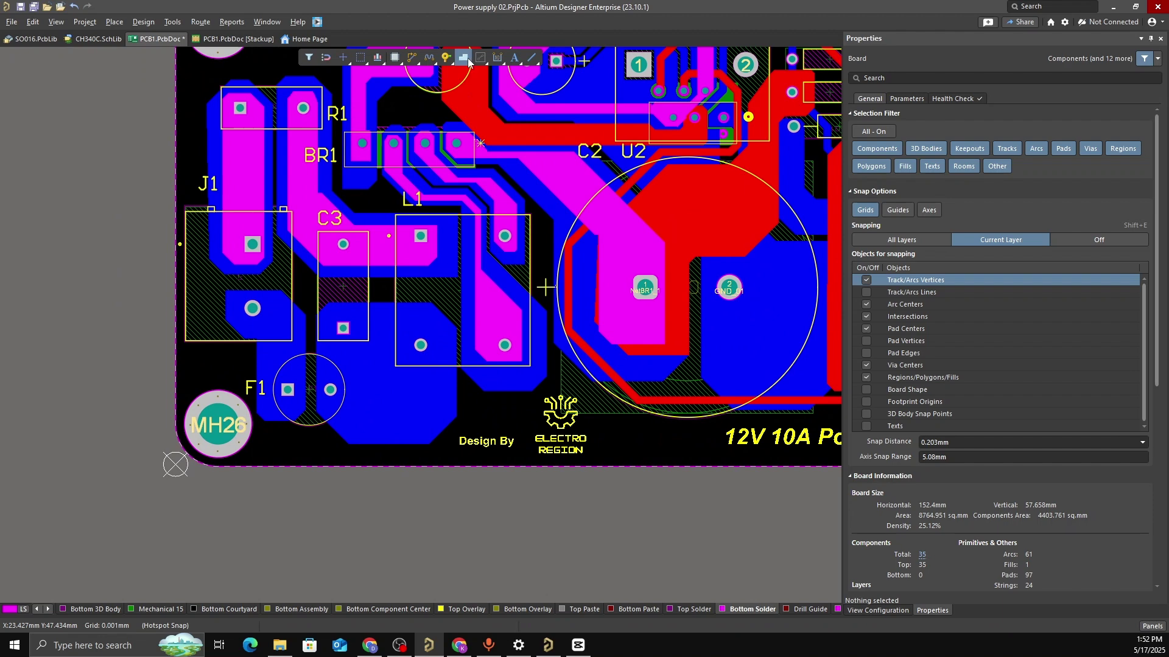
key("p")
key("g")
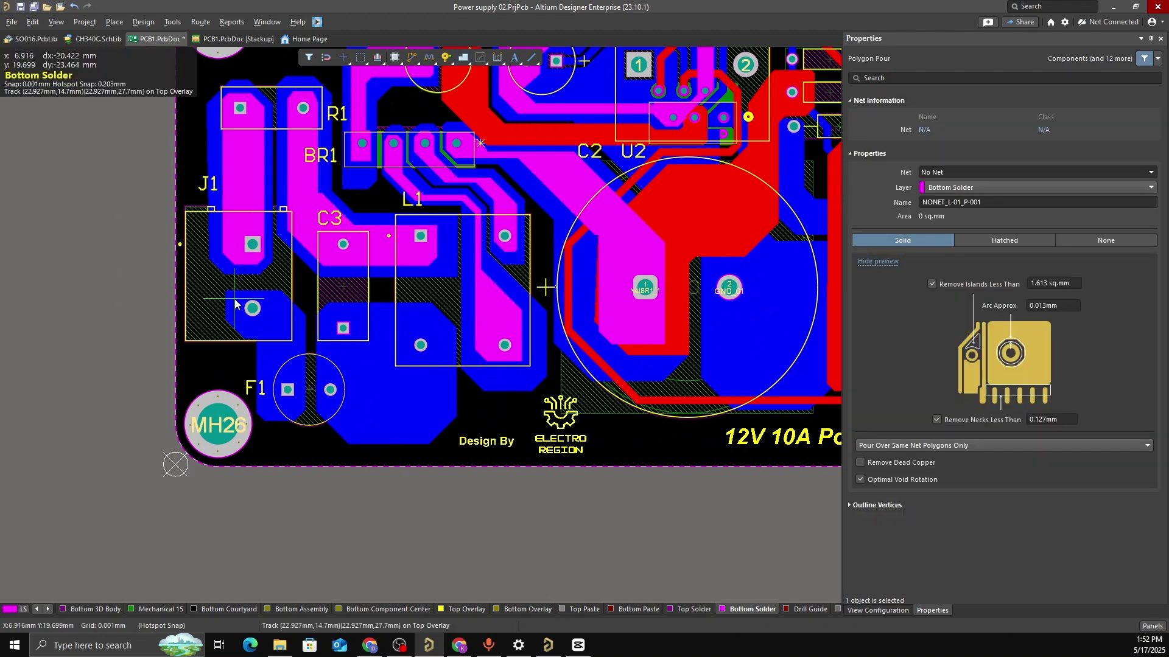
left_click(236, 297)
scroll(286, 316, "up", 4, "ctrl")
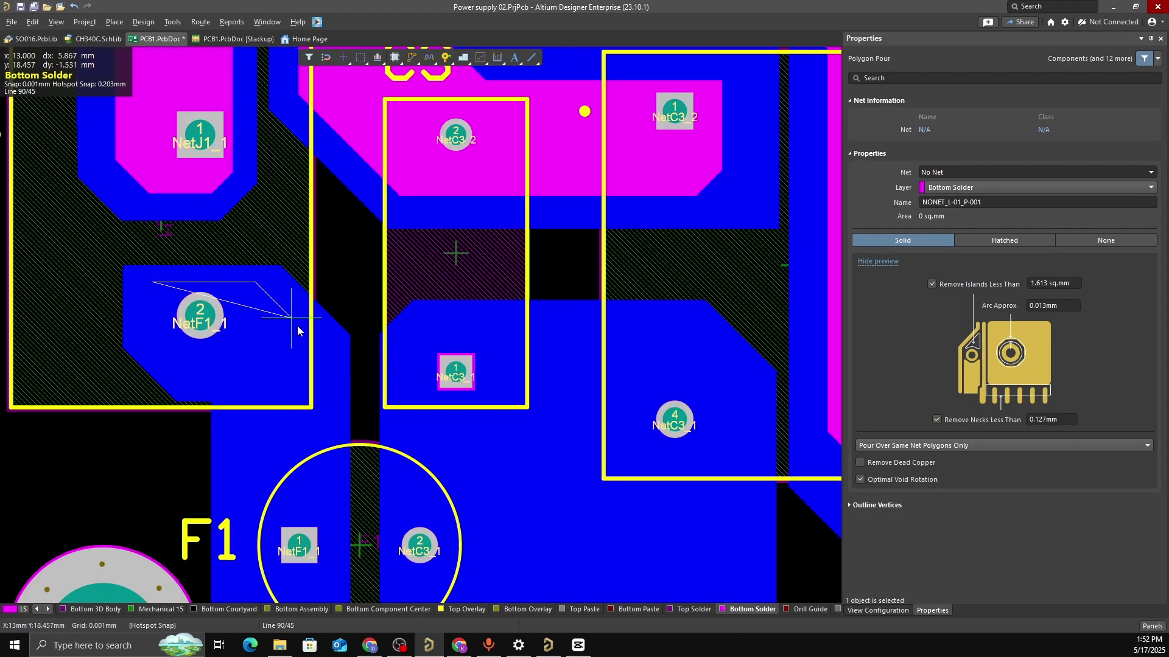
left_click(323, 355)
Continue the outline down past F1's pad 1, around below the pad and back up its other side towards J1
scroll(321, 366, "down", 5)
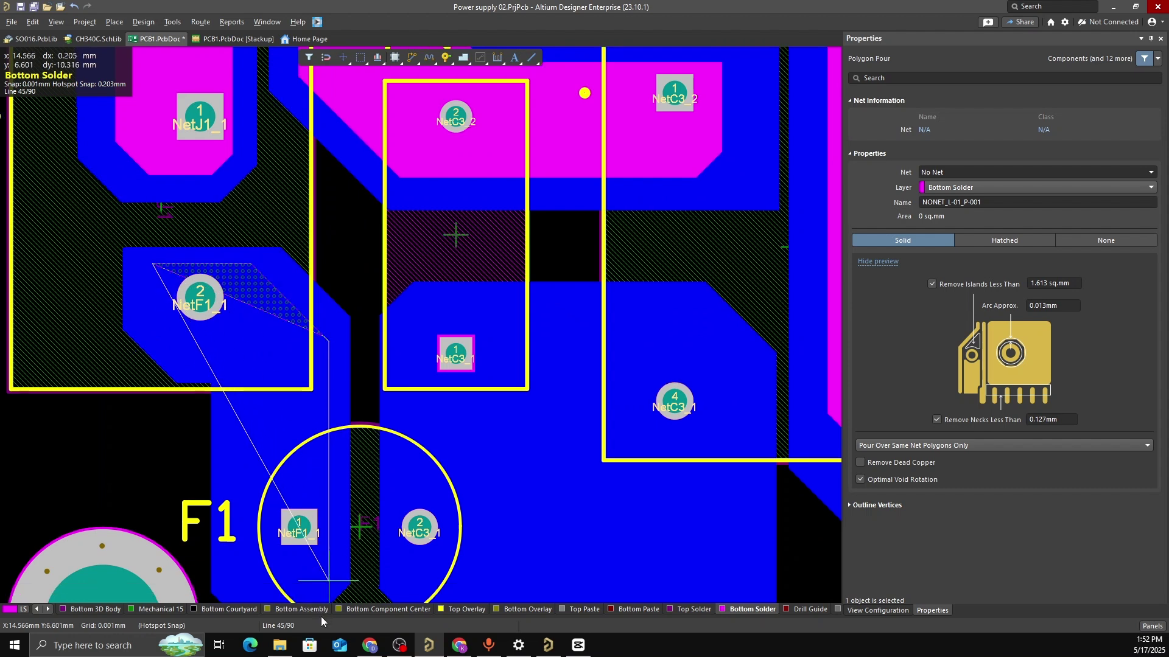
key("space")
left_click(332, 412)
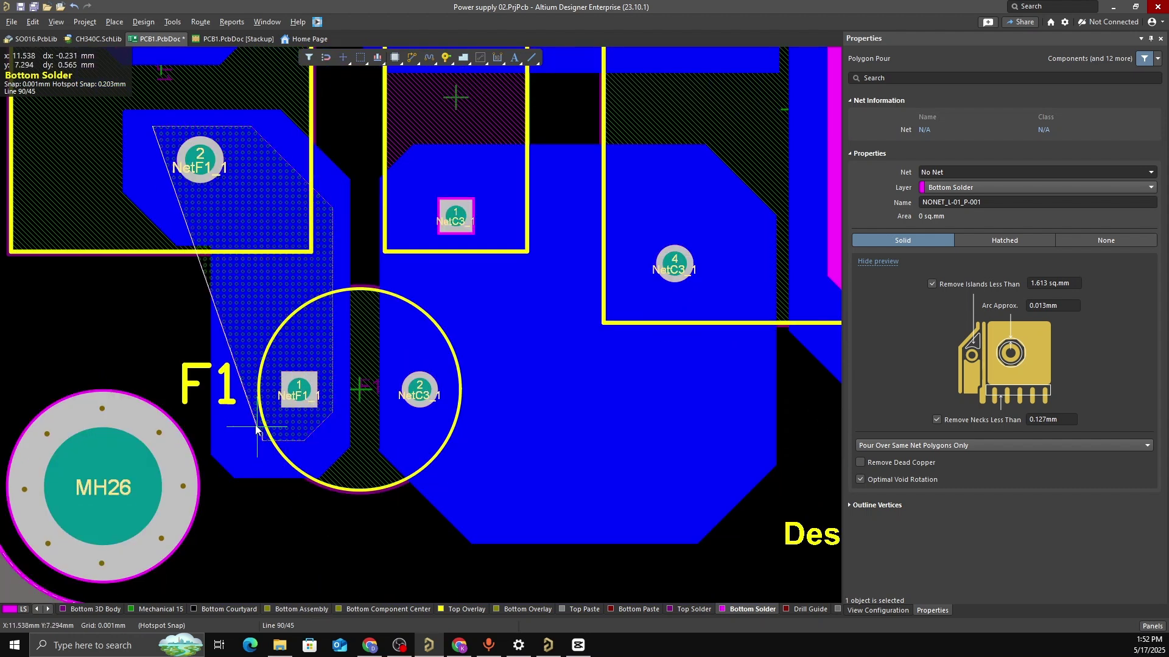
left_click(254, 430)
key("space")
left_click(238, 364)
key("space")
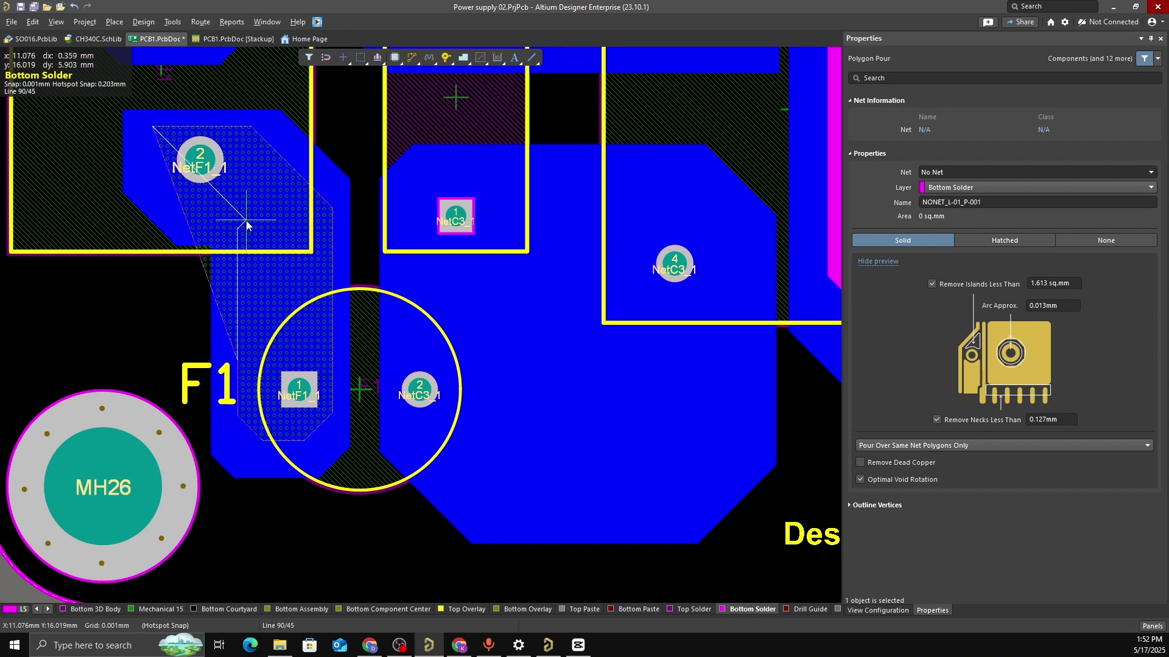
Wrap the outline around J1's pad 2 back to the start corner, close the NetF1_1 solder mask polygon and exit polygon placement
left_click(240, 224)
key("space")
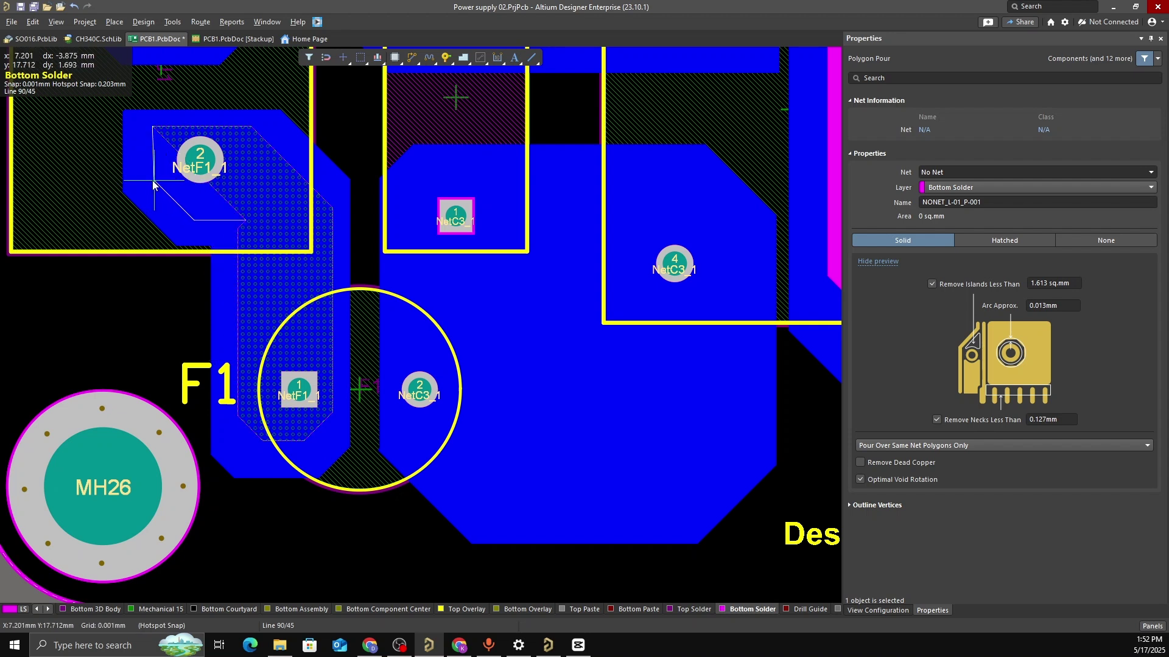
key("space")
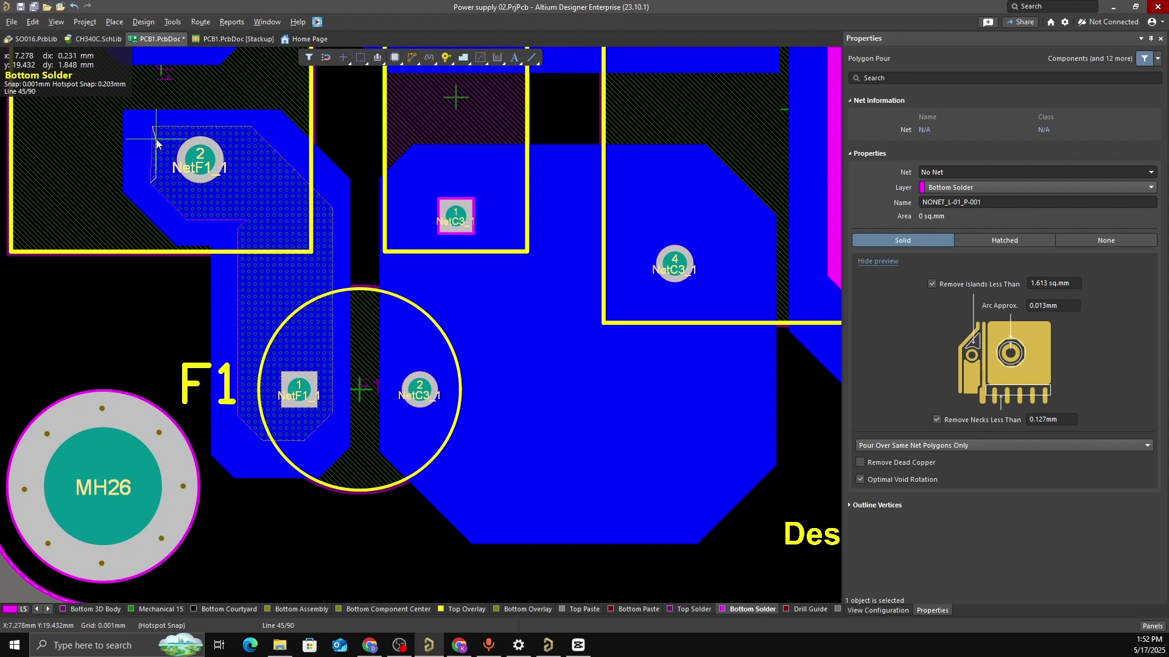
scroll(167, 131, "up", 8, "ctrl")
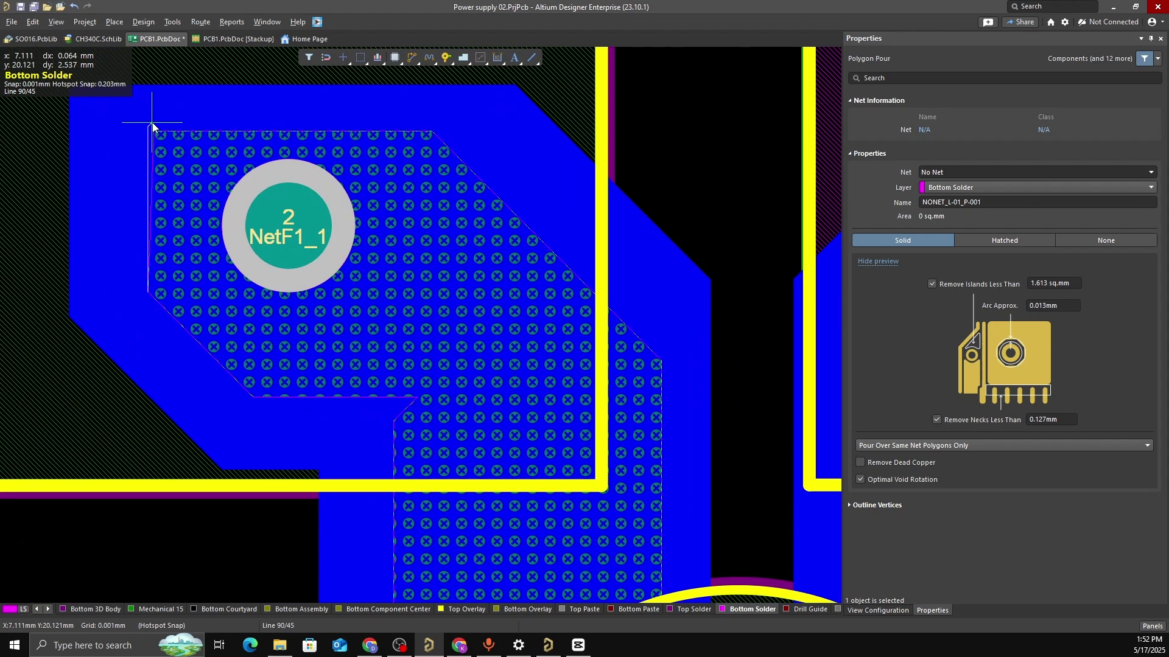
left_click(194, 137)
right_click(195, 137)
right_click(223, 126)
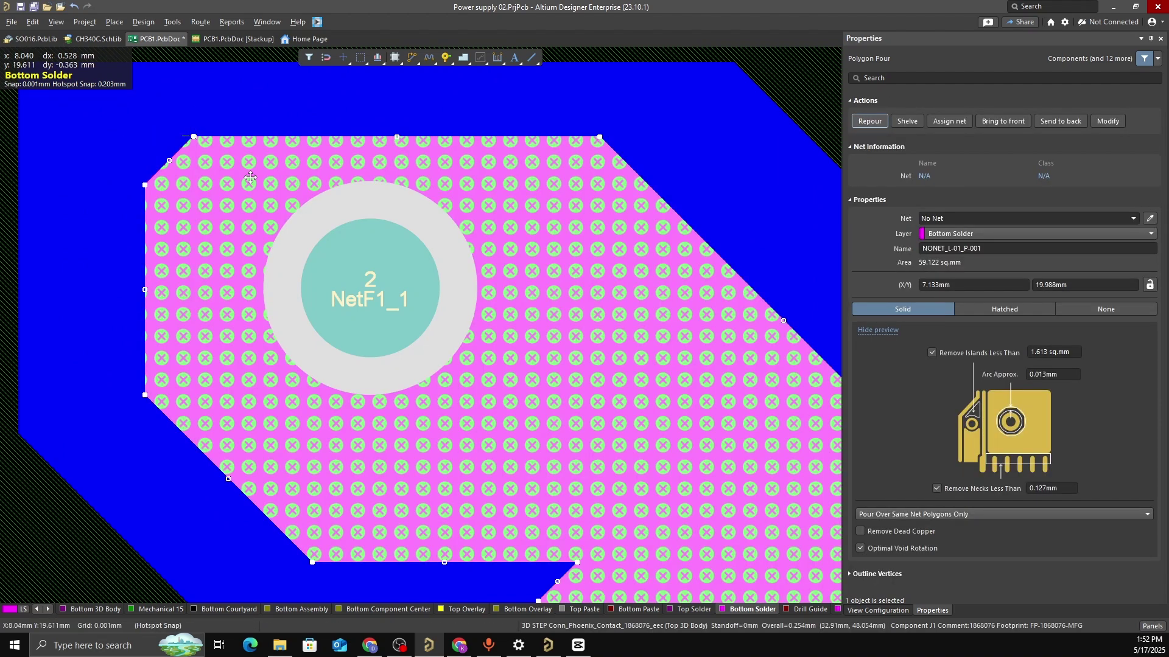
Move the stray start vertex beside J1's pad 2 in to the adjacent polygon corner, repour the polygon and clear the selection
left_click(152, 109)
scroll(153, 110, "up", 2, "ctrl")
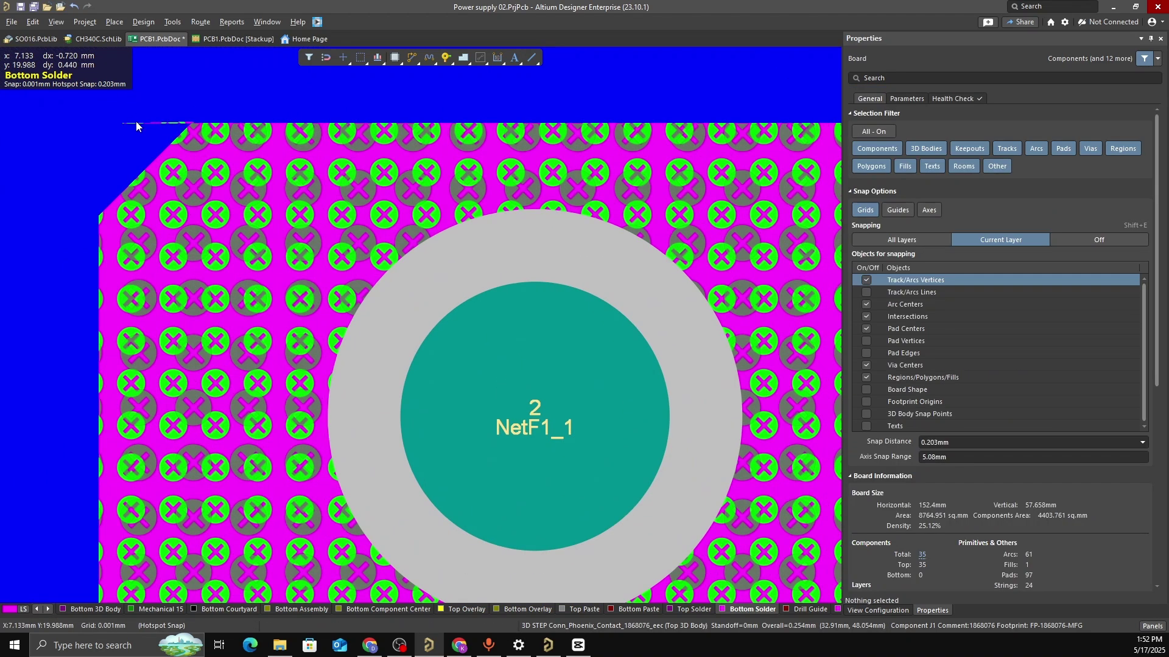
left_click(137, 123)
scroll(134, 124, "up", 2, "ctrl")
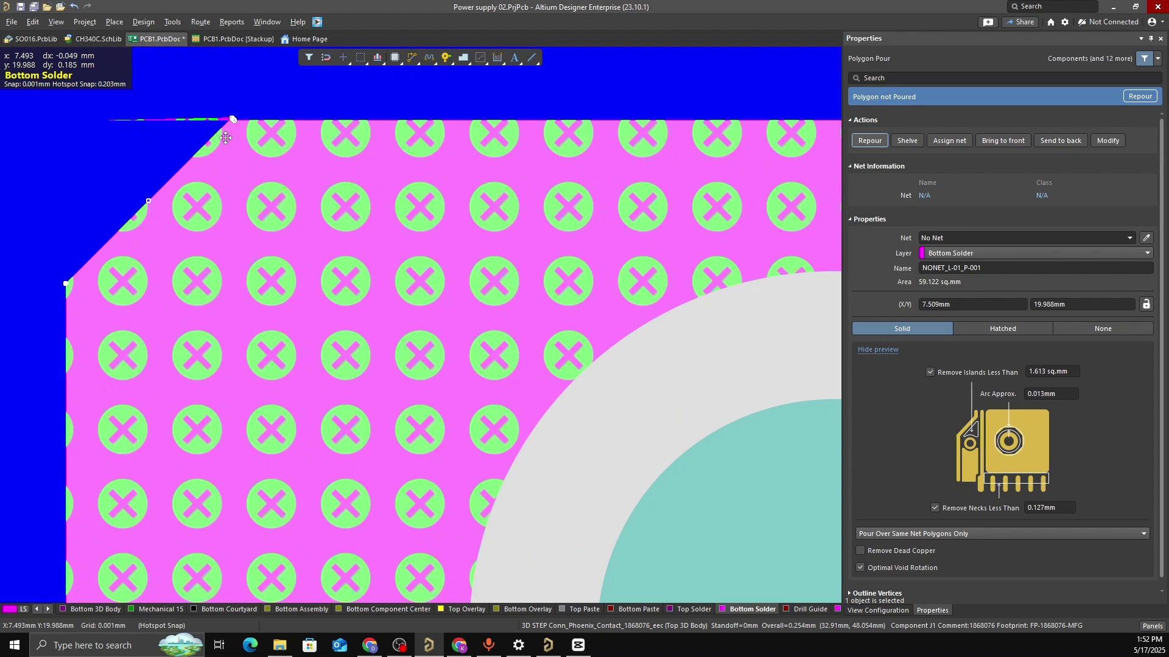
left_click(872, 140)
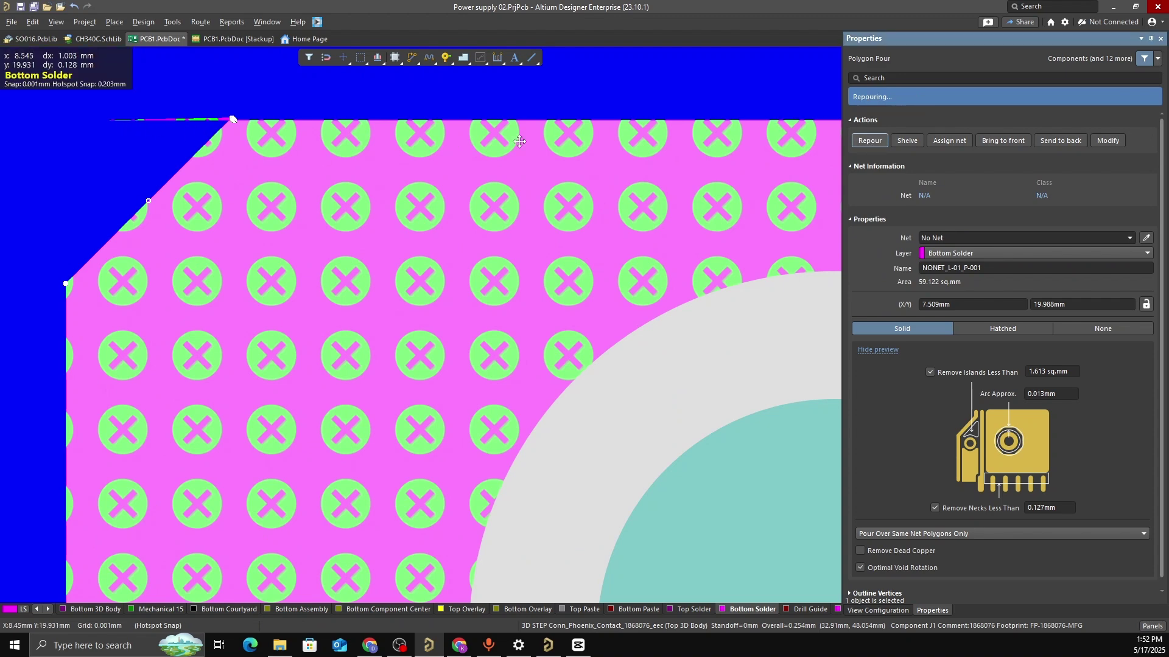
scroll(286, 260, "down", 3, "ctrl")
scroll(286, 260, "down", 5, "ctrl")
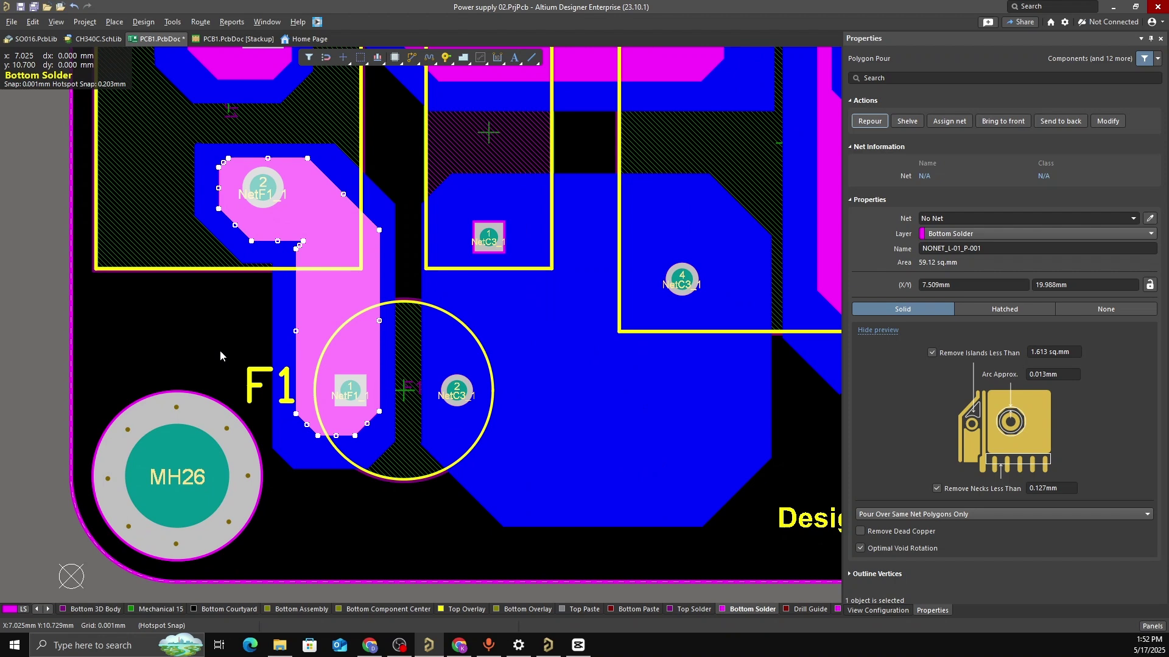
left_click(220, 356)
scroll(220, 355, "down", 3, "ctrl")
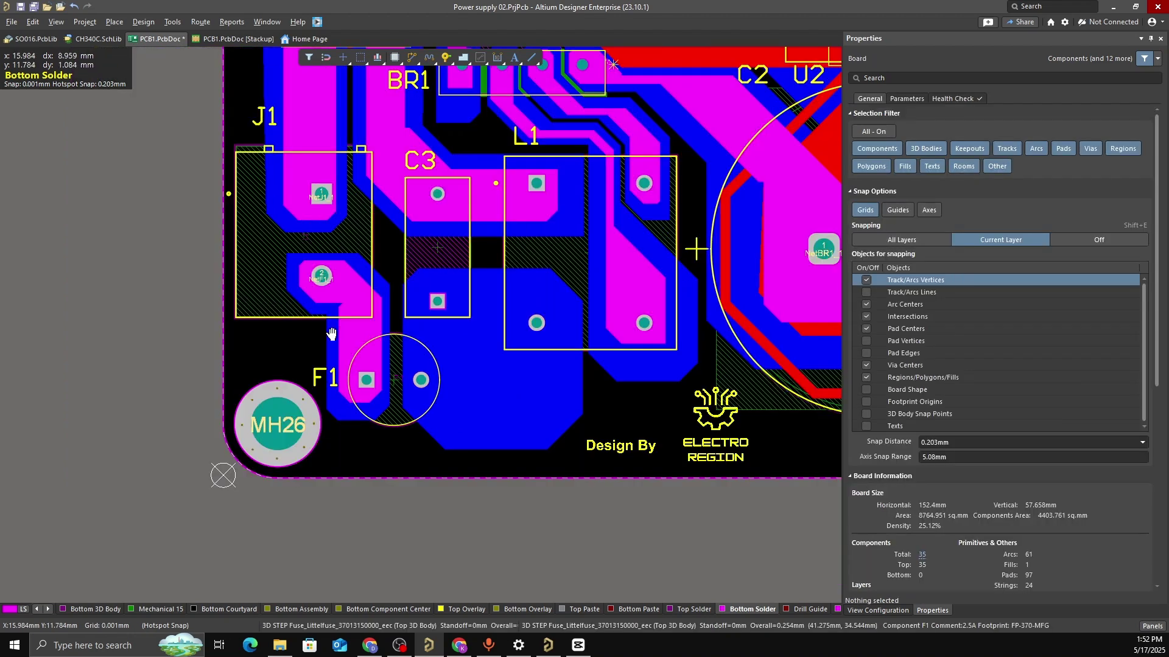
Start a no-net Bottom Solder polygon above C3's pad 1 and outline the NetC3_1 copper's upper edge and corner around L1's pad 4
scroll(376, 291, "right", 3)
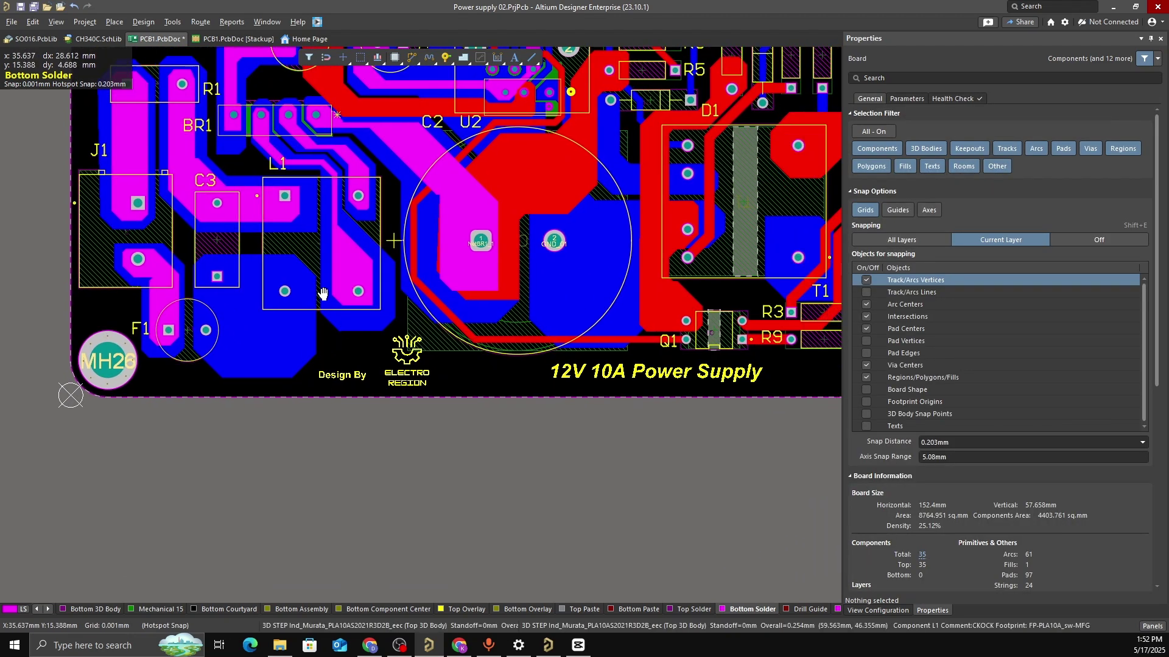
scroll(489, 255, "up", 2)
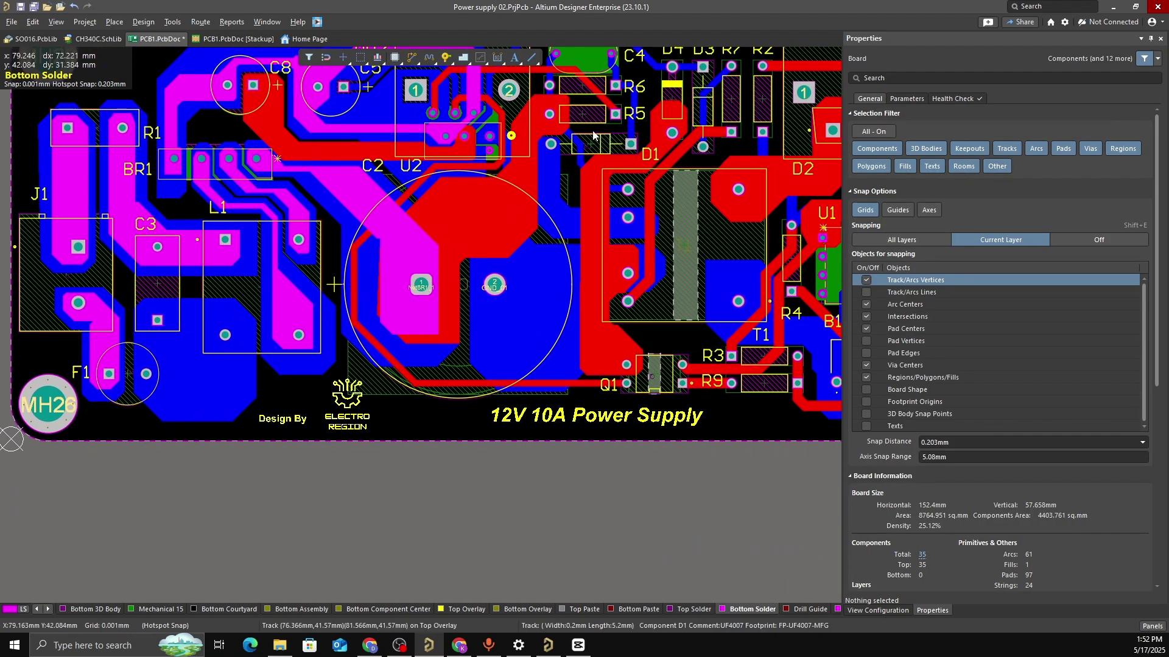
right_click(551, 223)
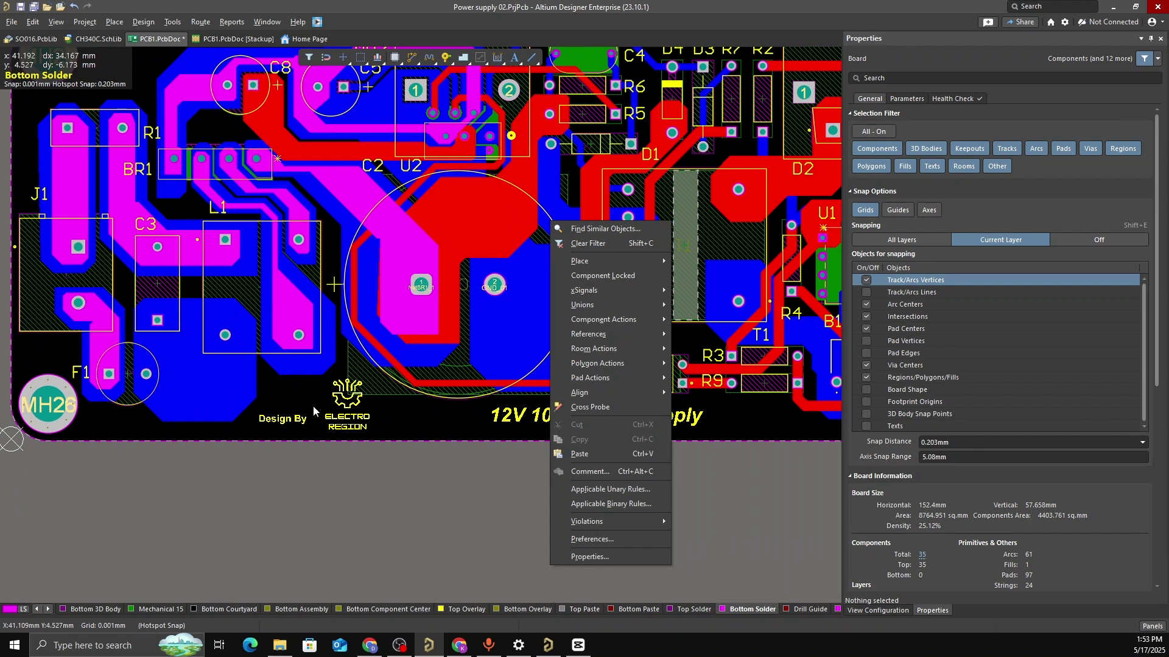
left_click(290, 375)
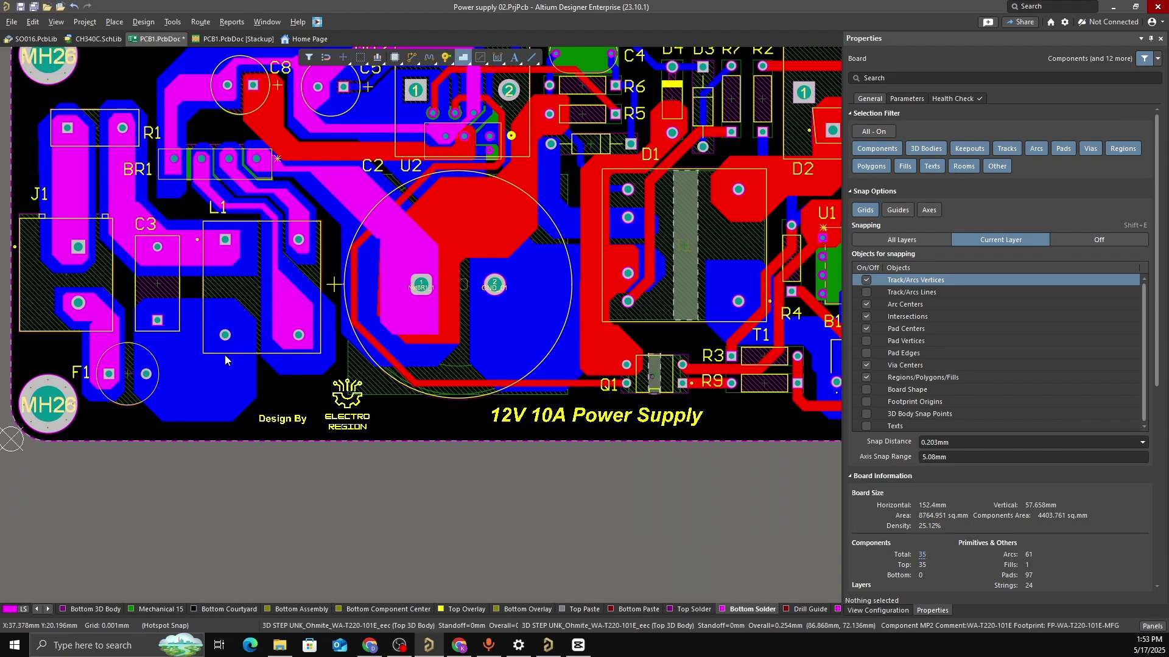
scroll(298, 282, "up", 1, "ctrl")
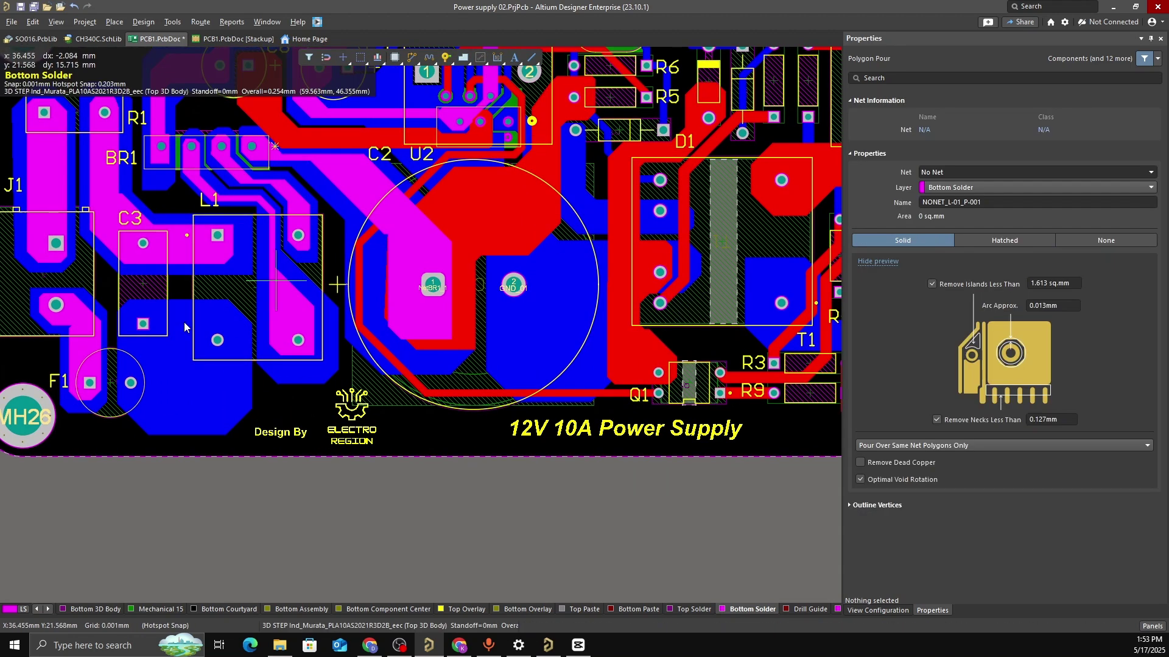
left_click(146, 322)
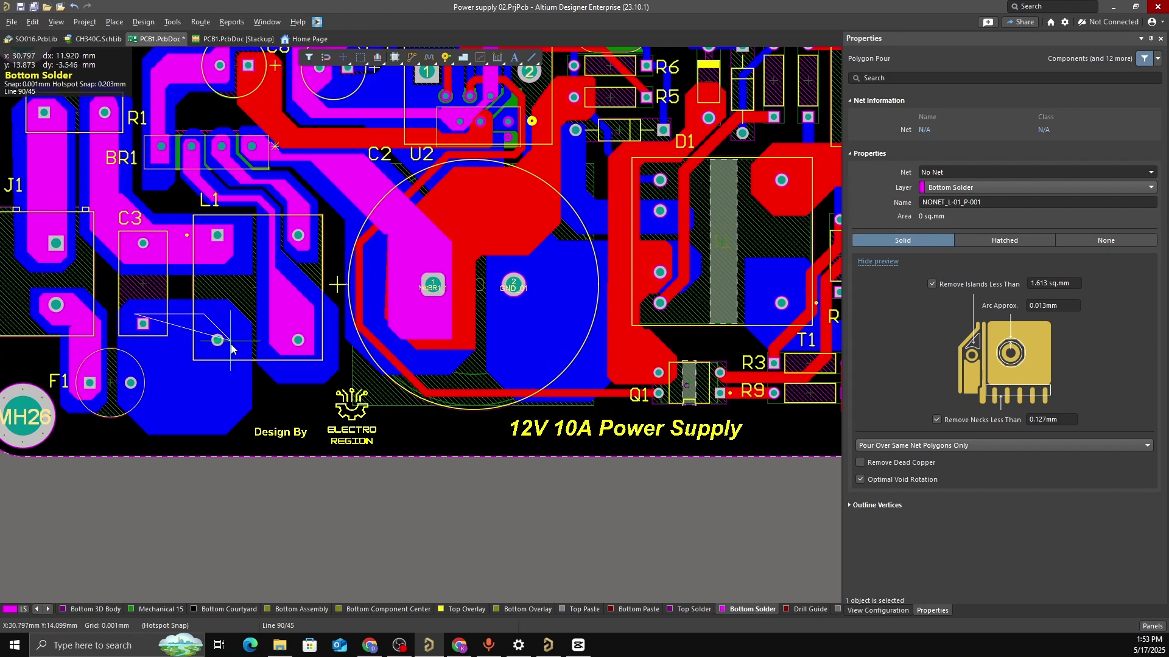
left_click(235, 334)
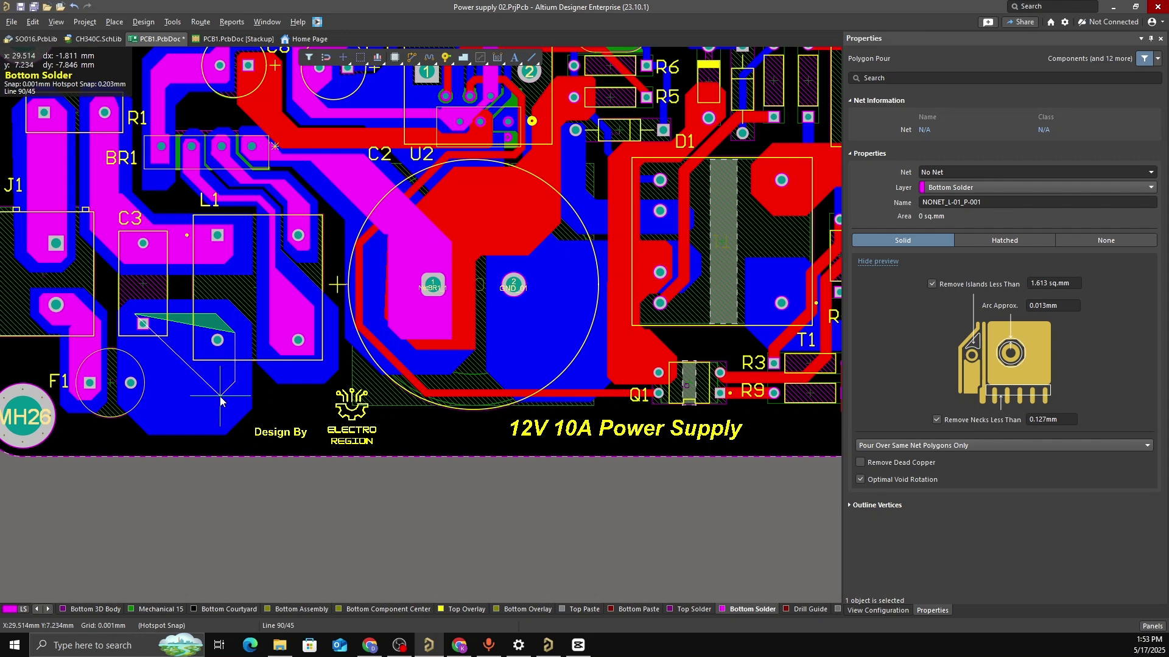
Bring the outline below and around F1's pad 2, back up to C3's pad 1, close the NetC3_1 solder mask polygon and exit placement
left_click(212, 399)
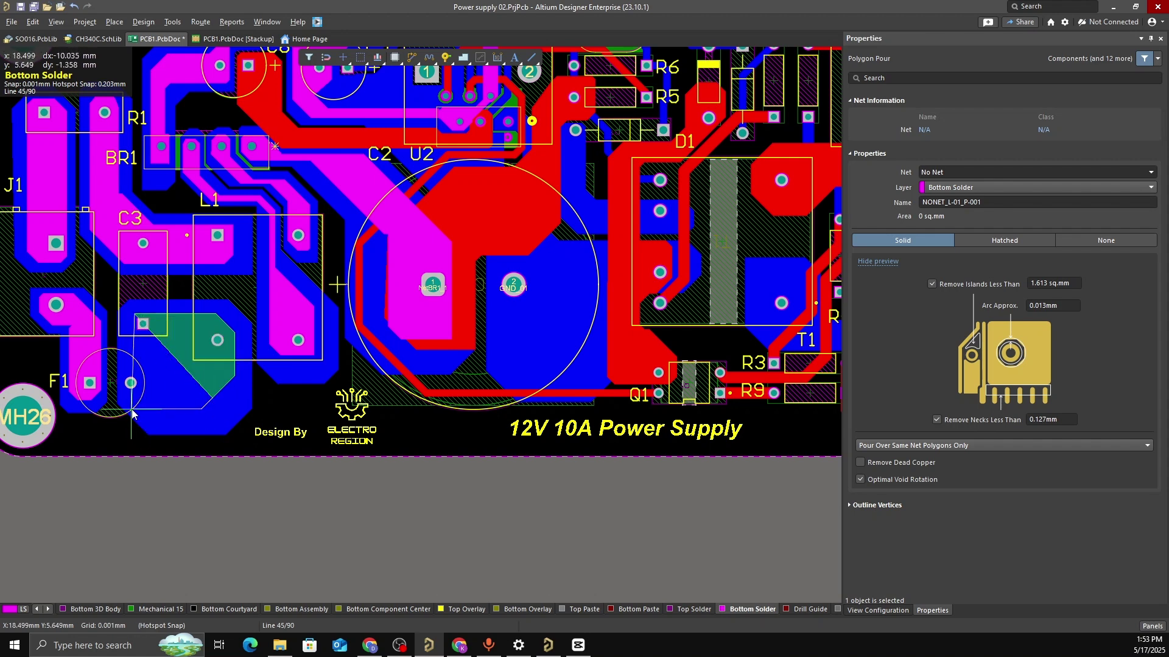
left_click(131, 409)
scroll(116, 369, "up", 4, "ctrl")
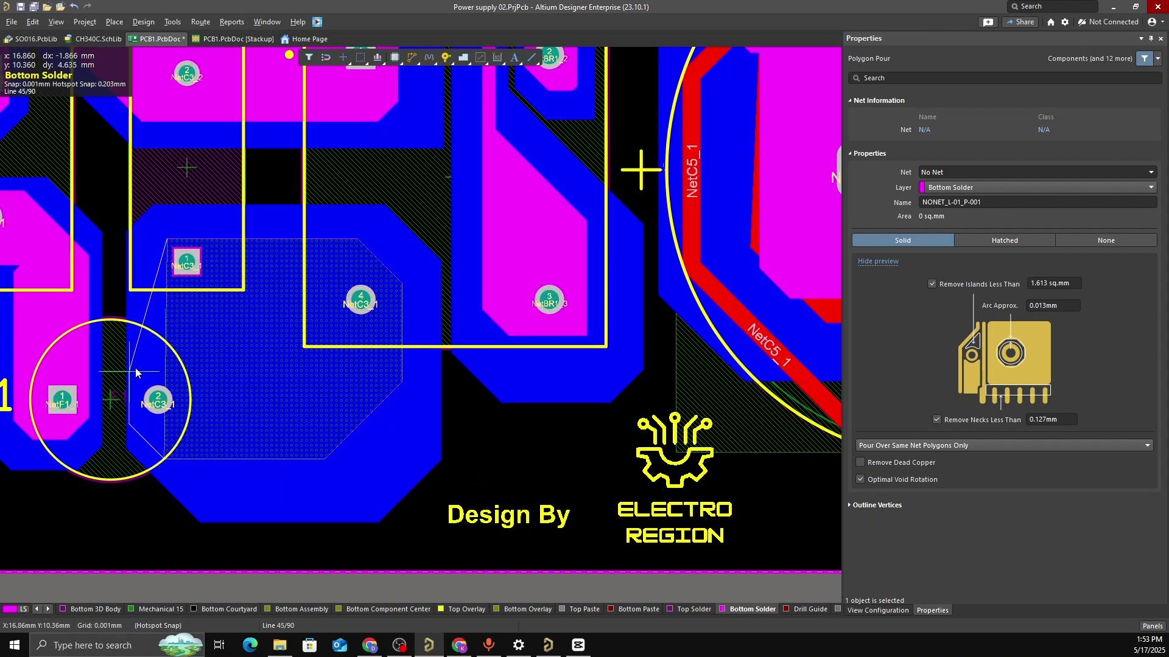
key("space")
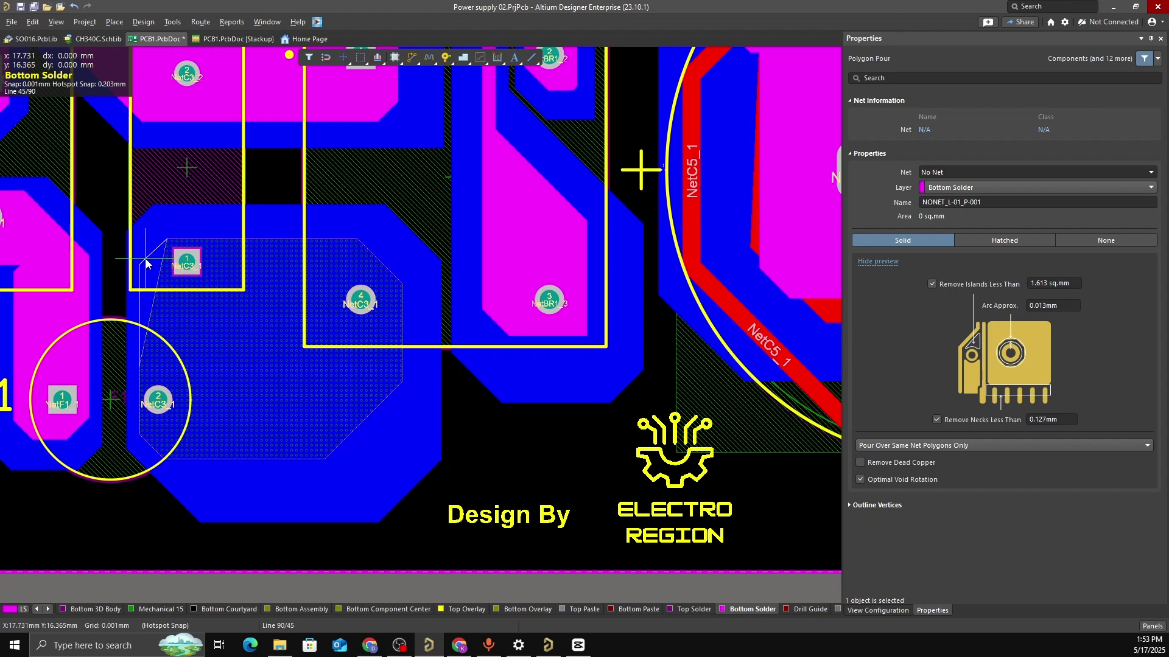
left_click(145, 258)
right_click(144, 258)
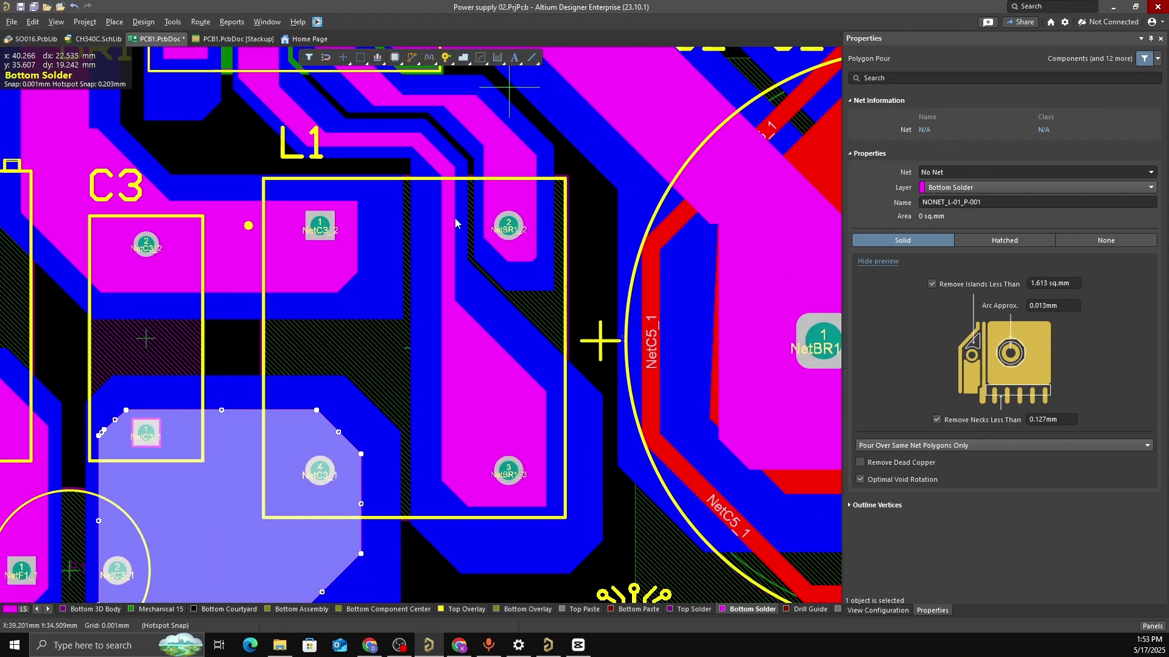
scroll(391, 435, "down", 2, "ctrl")
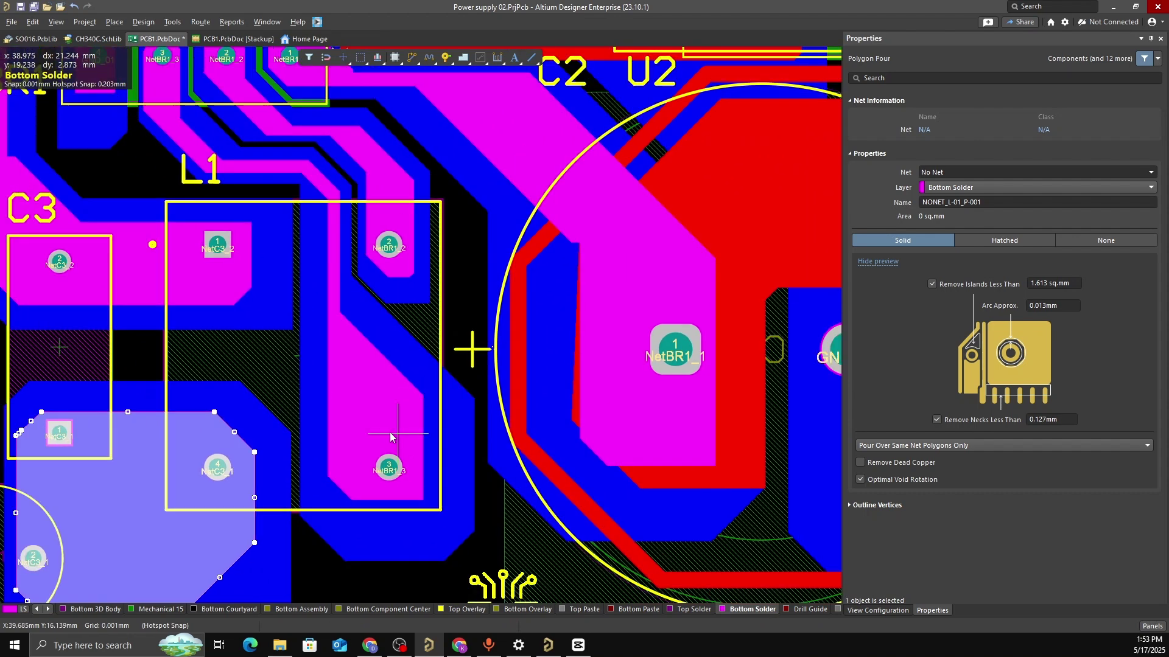
right_click(219, 531)
Review the board from C2 across to J2 for copper that still lacks a bottom solder mask opening
scroll(424, 210, "down", 2, "ctrl")
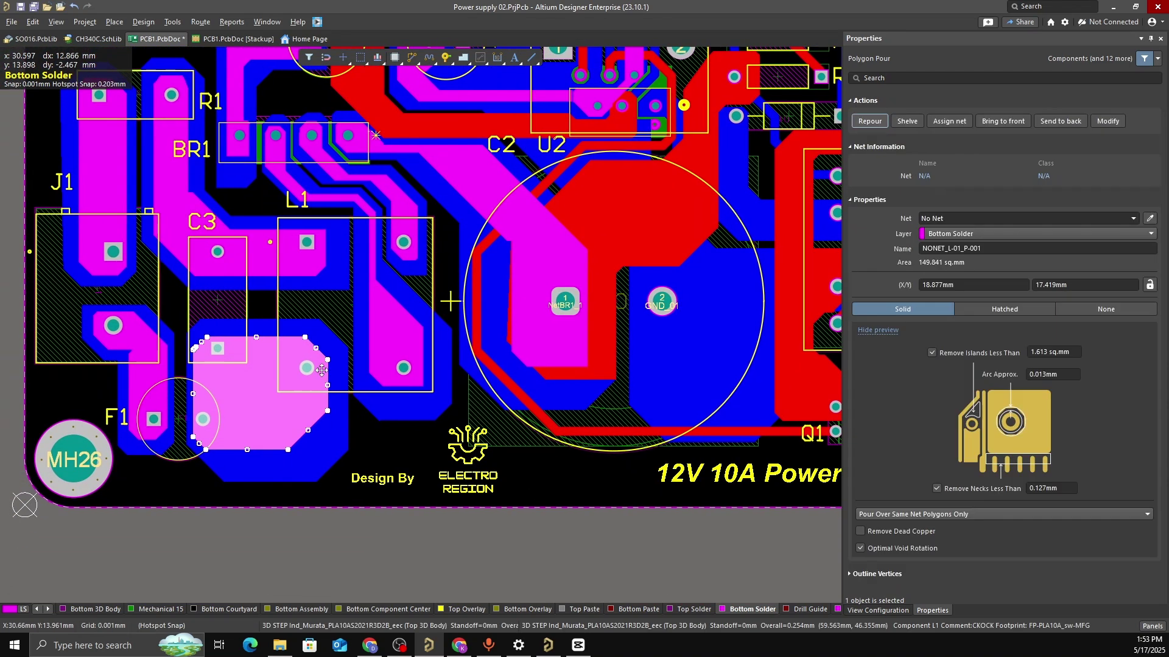
right_click_drag(516, 336, 439, 336)
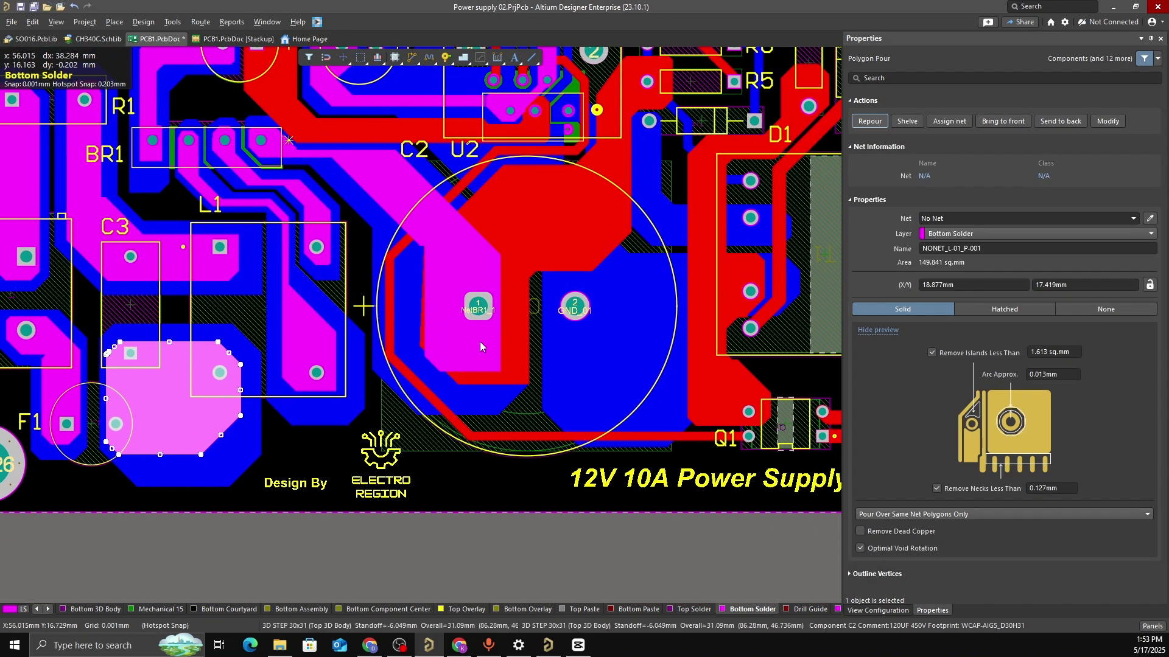
right_click_drag(494, 306, 478, 304)
right_click_drag(586, 293, 394, 289)
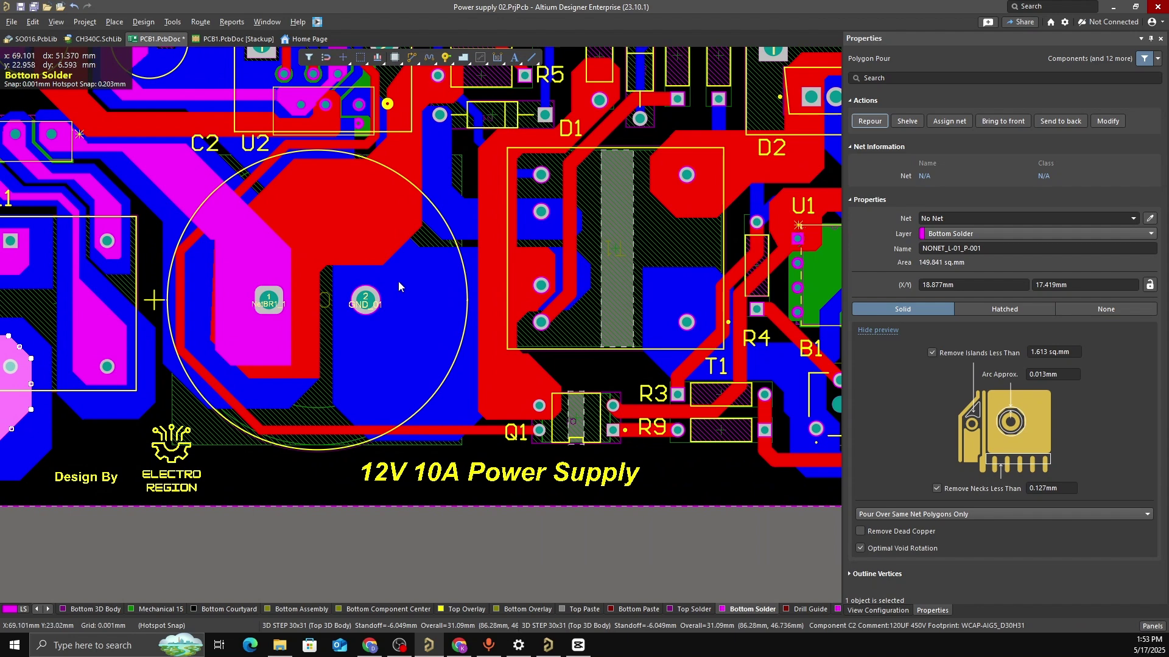
scroll(512, 284, "down", 2, "ctrl")
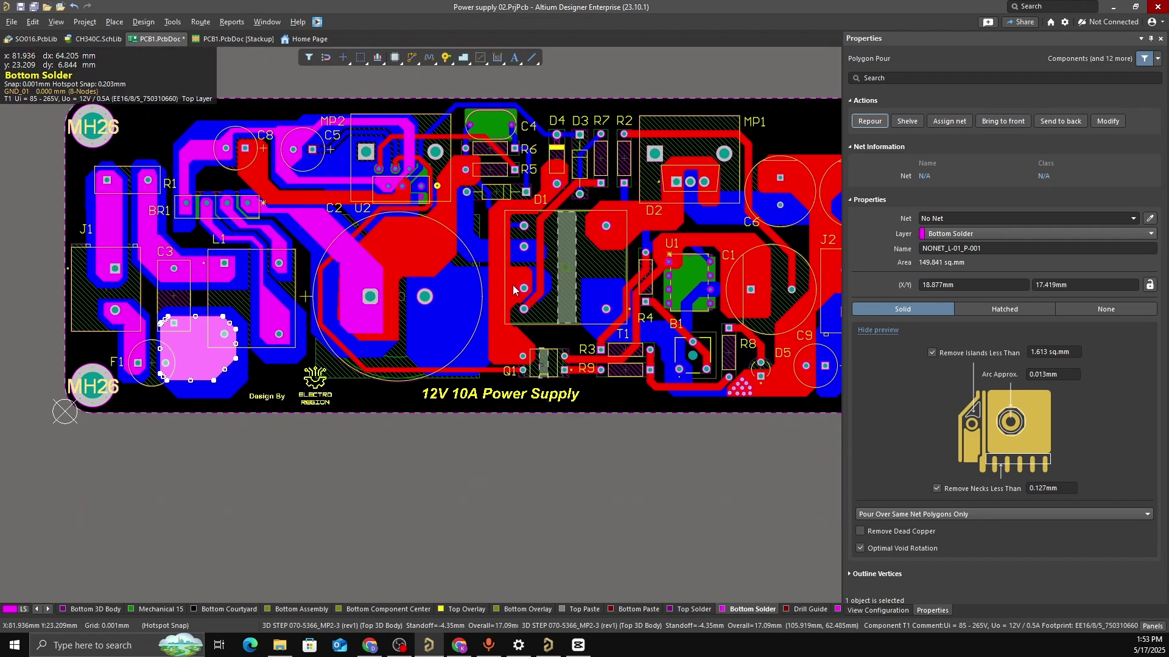
right_click_drag(513, 285, 471, 291)
right_click_drag(437, 236, 393, 231)
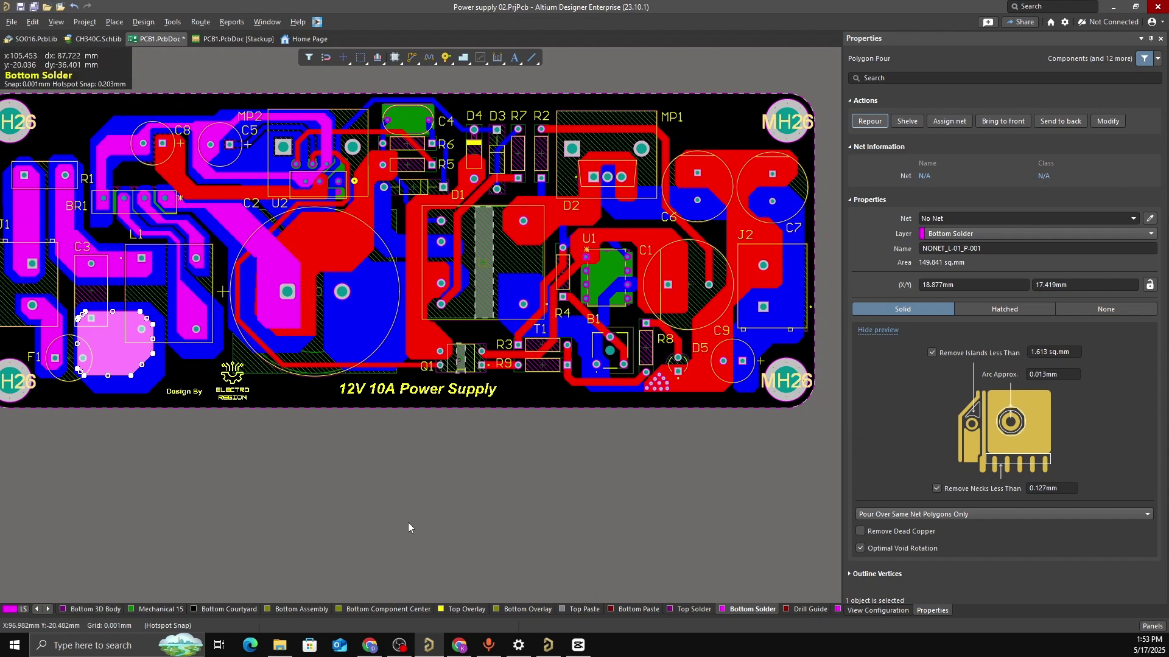
Hide the Top Layer so that only the bottom copper and its solder mask openings remain in view
left_click(10, 610)
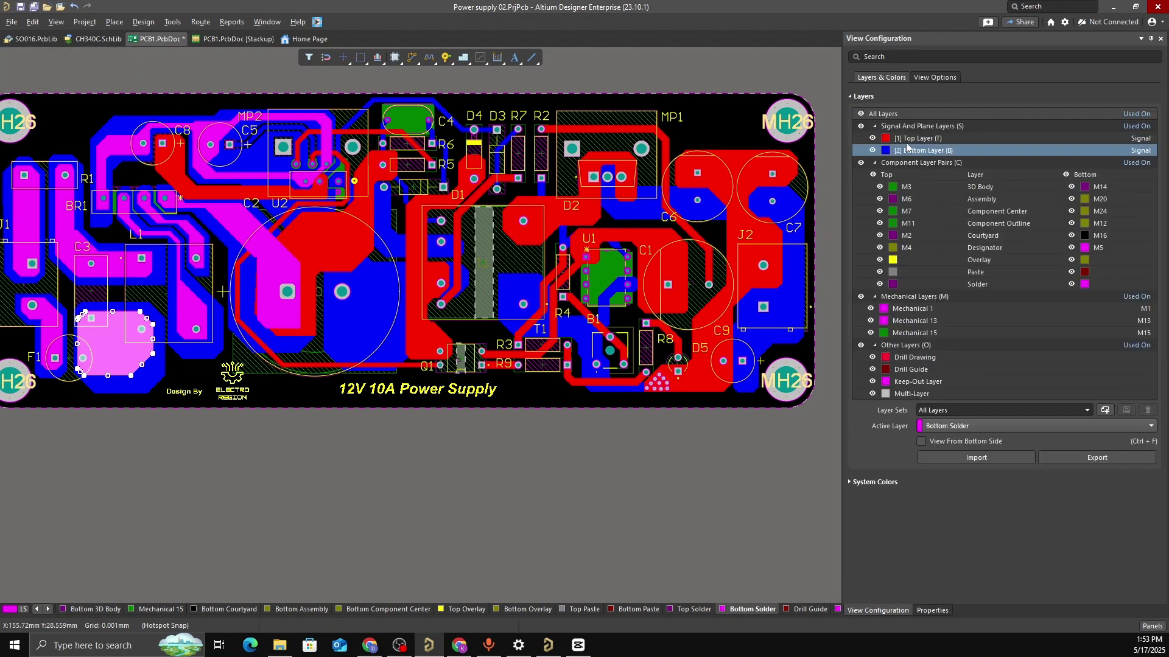
left_click(872, 138)
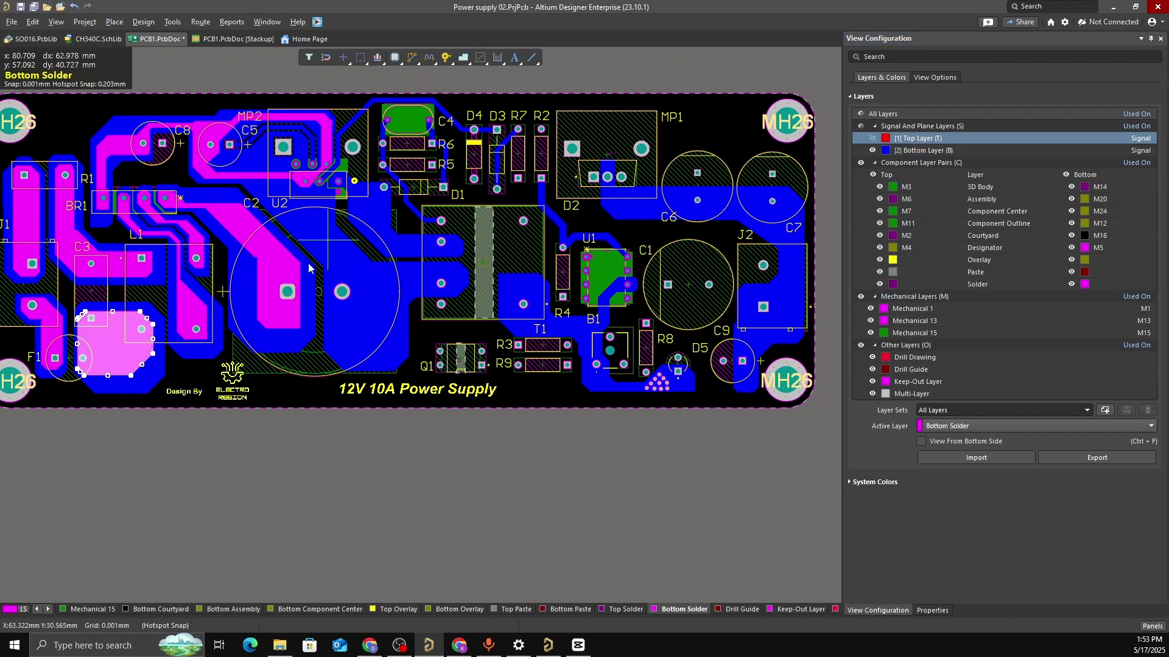
scroll(291, 236, "up", 1, "ctrl")
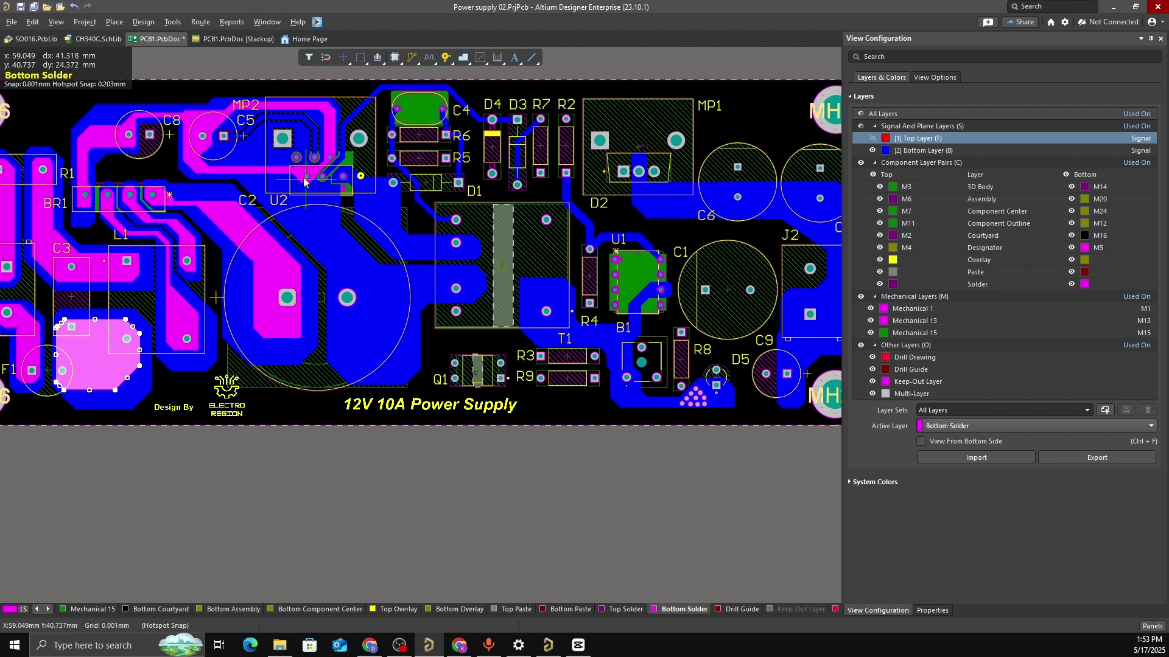
Extend the end edge of the horizontal Bottom Solder polygon into the adjacent polygon around U2's pad 5
scroll(305, 180, "up", 3, "ctrl")
scroll(261, 165, "up", 3, "ctrl")
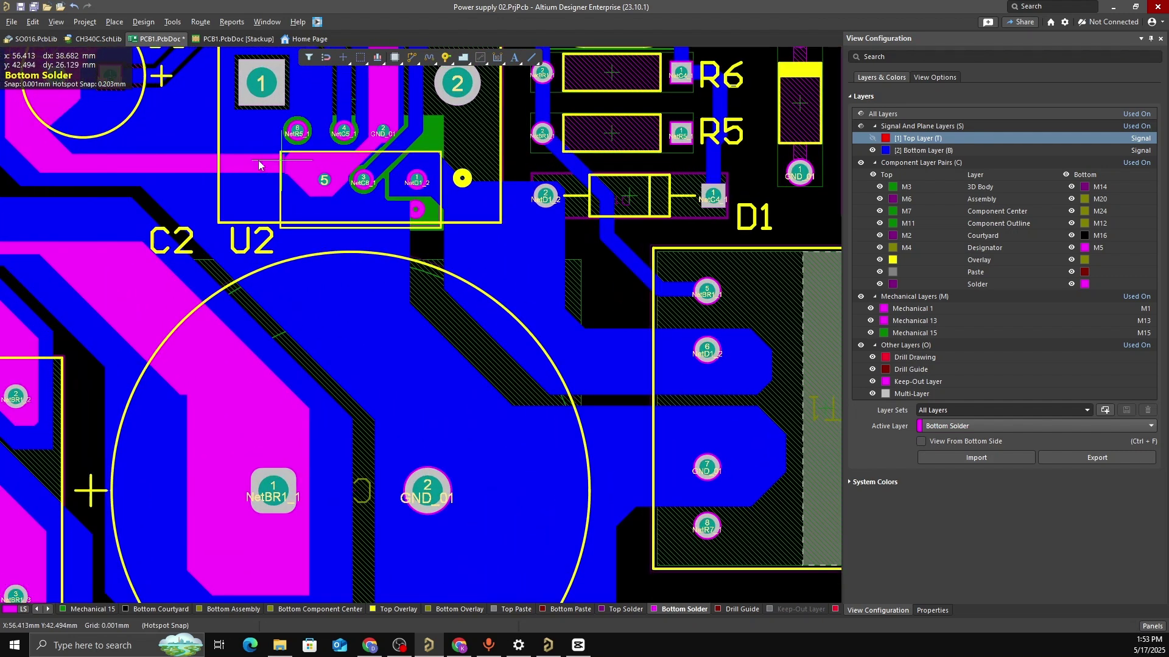
scroll(249, 209, "up", 4, "ctrl")
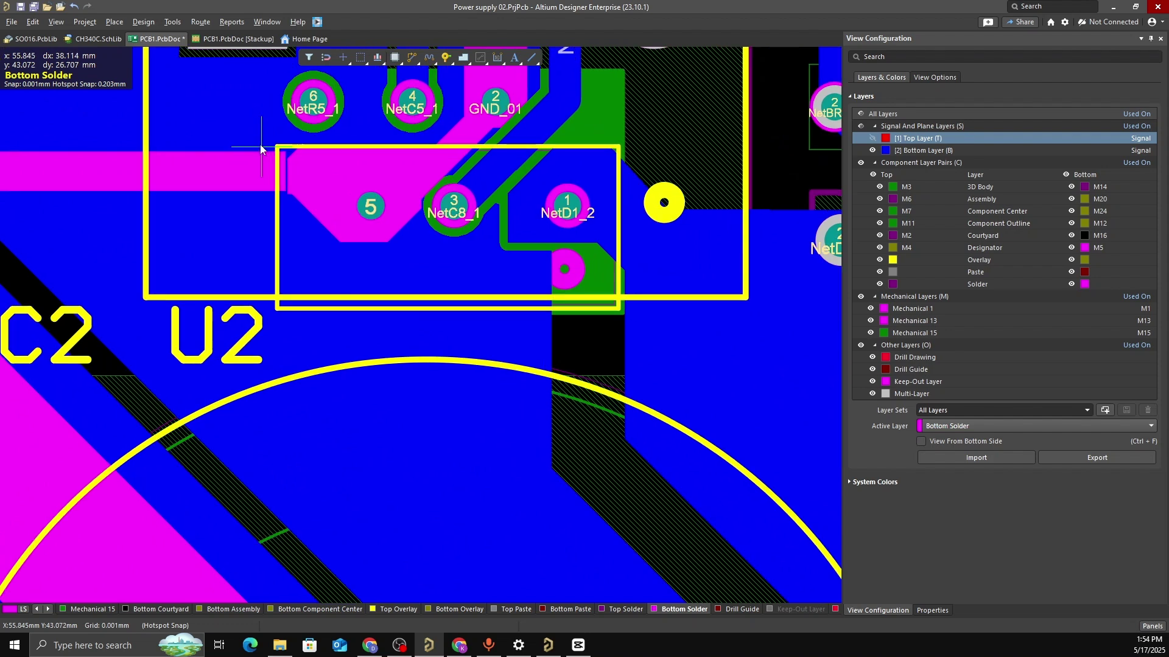
scroll(277, 176, "up", 3, "ctrl")
scroll(253, 170, "down", 2, "ctrl")
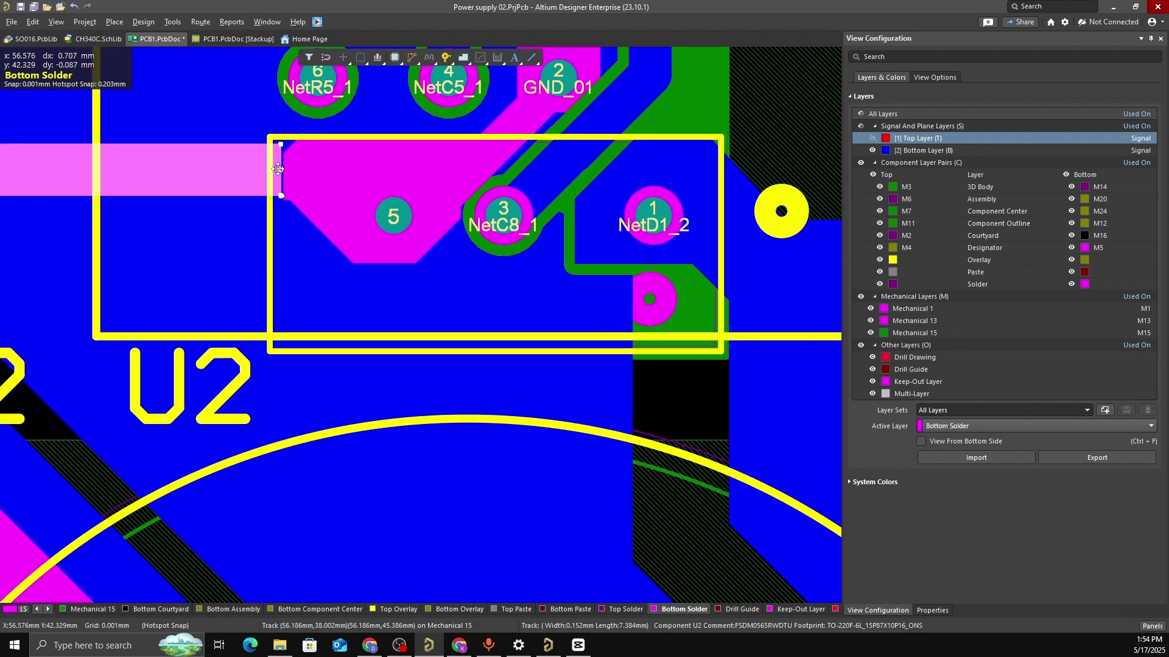
left_click_drag(281, 169, 320, 135)
Fine-tune the extended polygon's lower end vertex beside U2's pad 5 and repour the polygon
scroll(214, 167, "down", 2, "ctrl")
right_click_drag(214, 167, 278, 188)
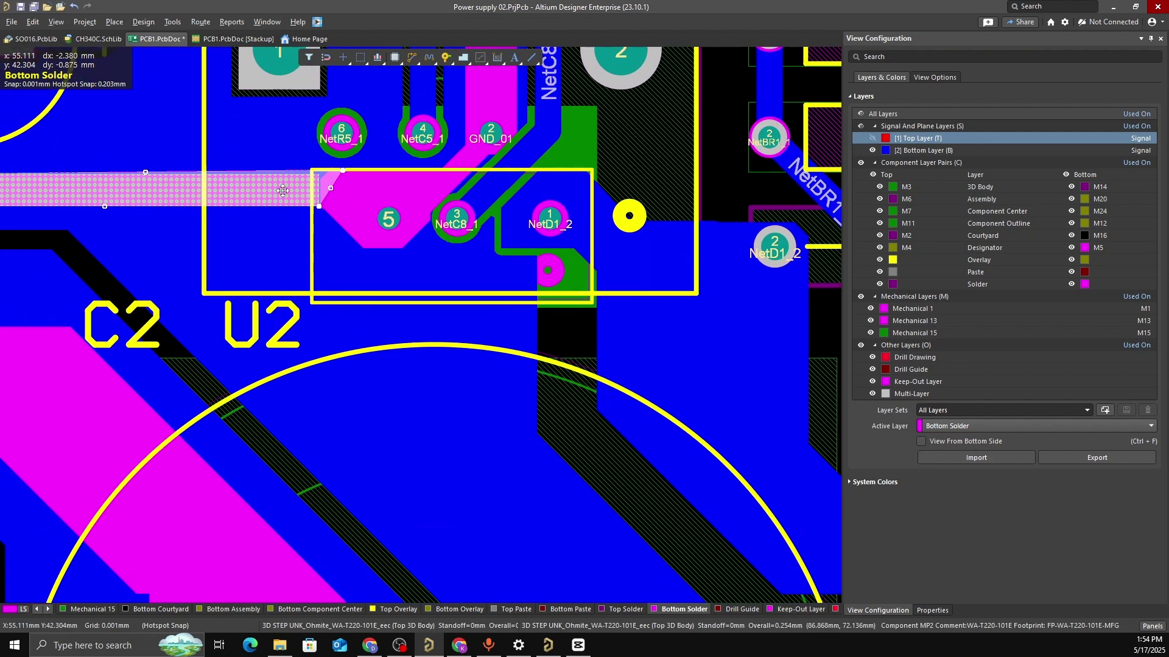
mouse_move(320, 205)
left_mouse_down()
mouse_move(363, 249)
mouse_move(332, 191)
mouse_move(321, 207)
left_mouse_up()
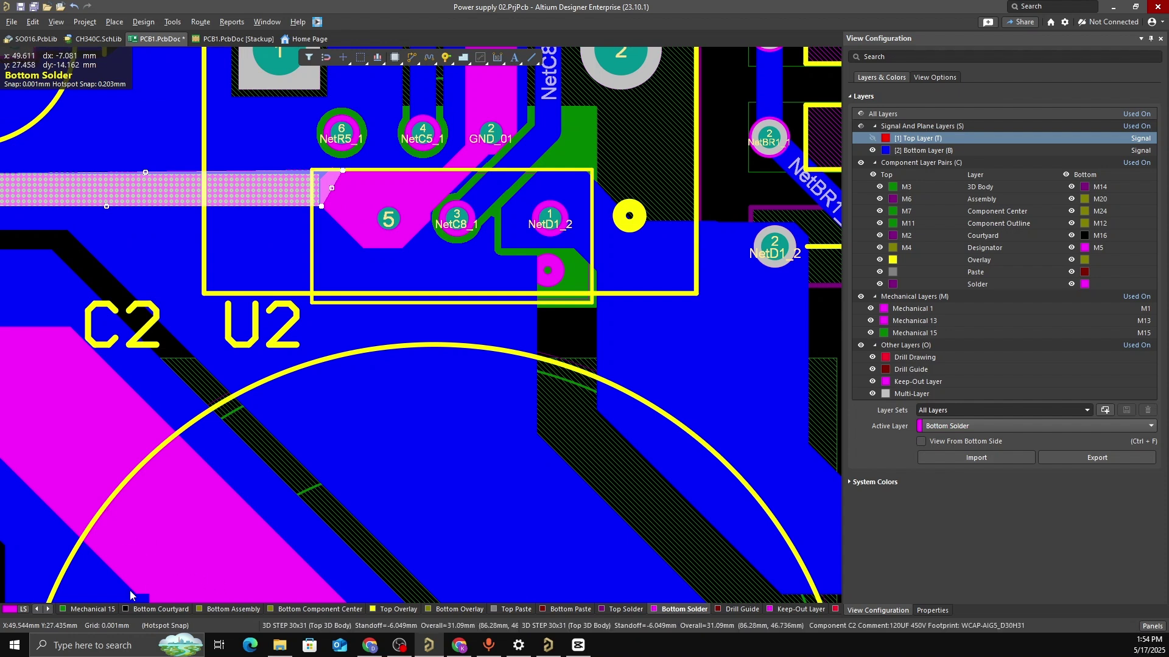
right_click(298, 195)
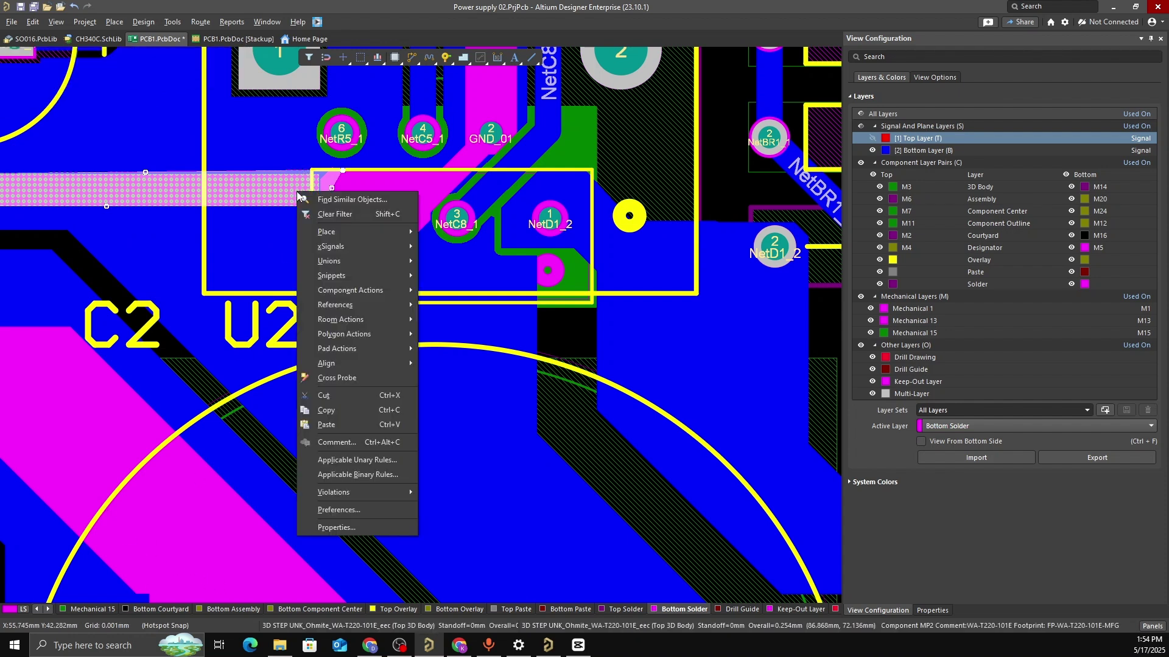
mouse_move(365, 334)
left_click(440, 348)
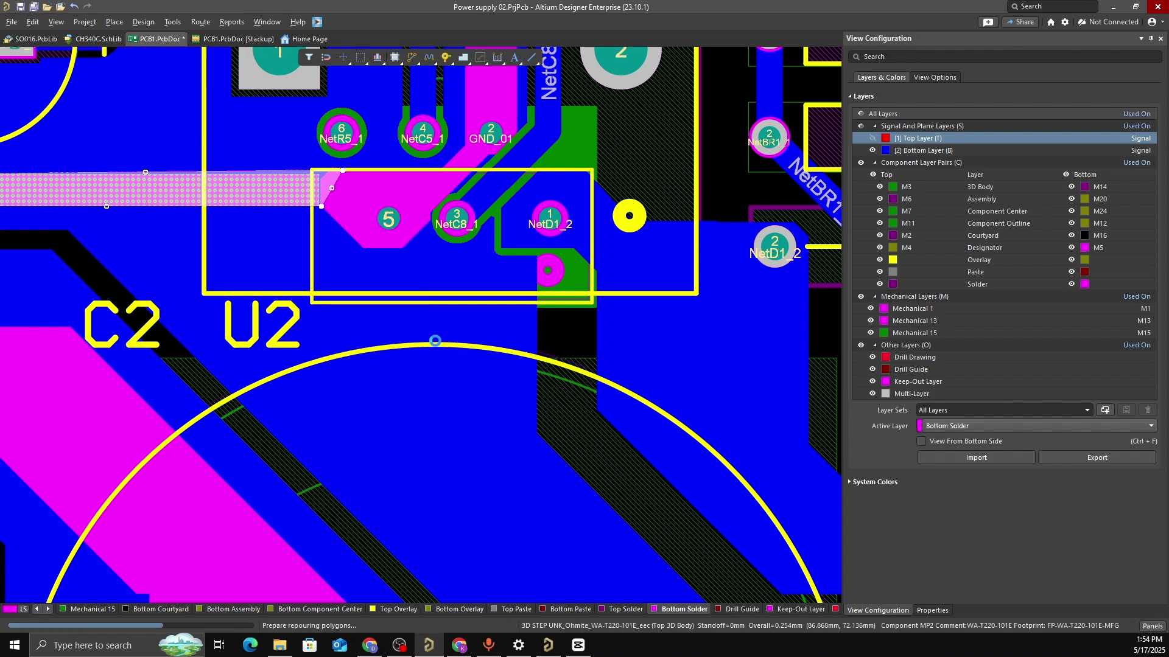
scroll(346, 249, "down", 1, "ctrl")
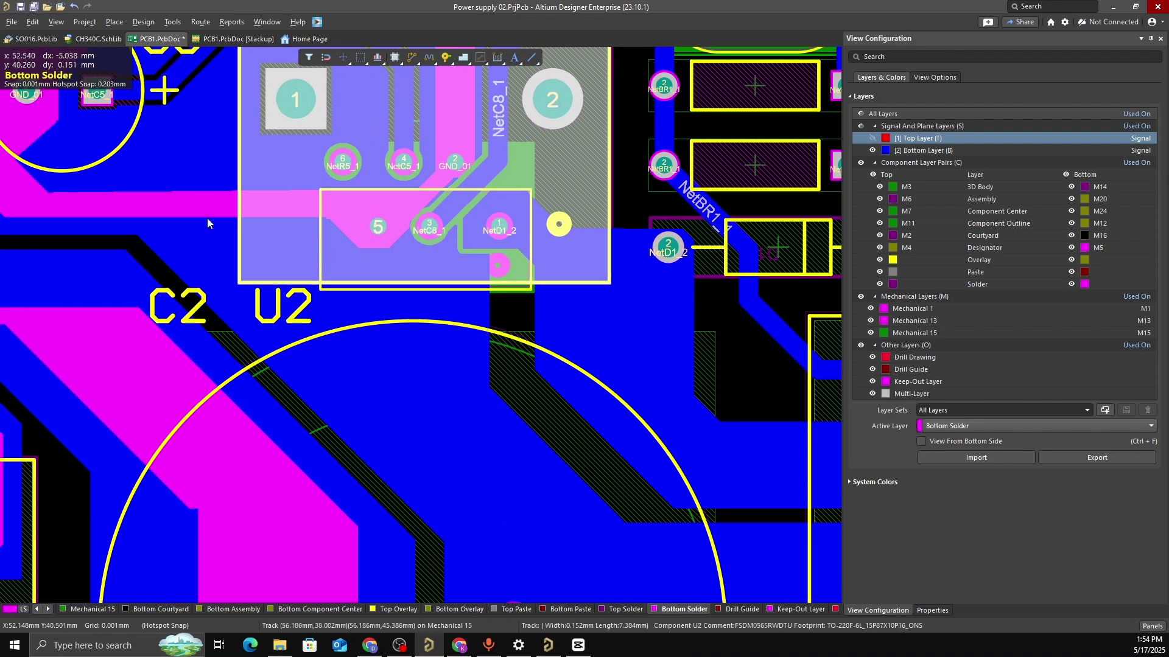
Pull the diagonal edge of the solder mask polygon between U2's pads 5 and 2 away from the NetC8_1 copper
scroll(196, 133, "down", 2, "ctrl")
scroll(278, 193, "up", 4, "ctrl")
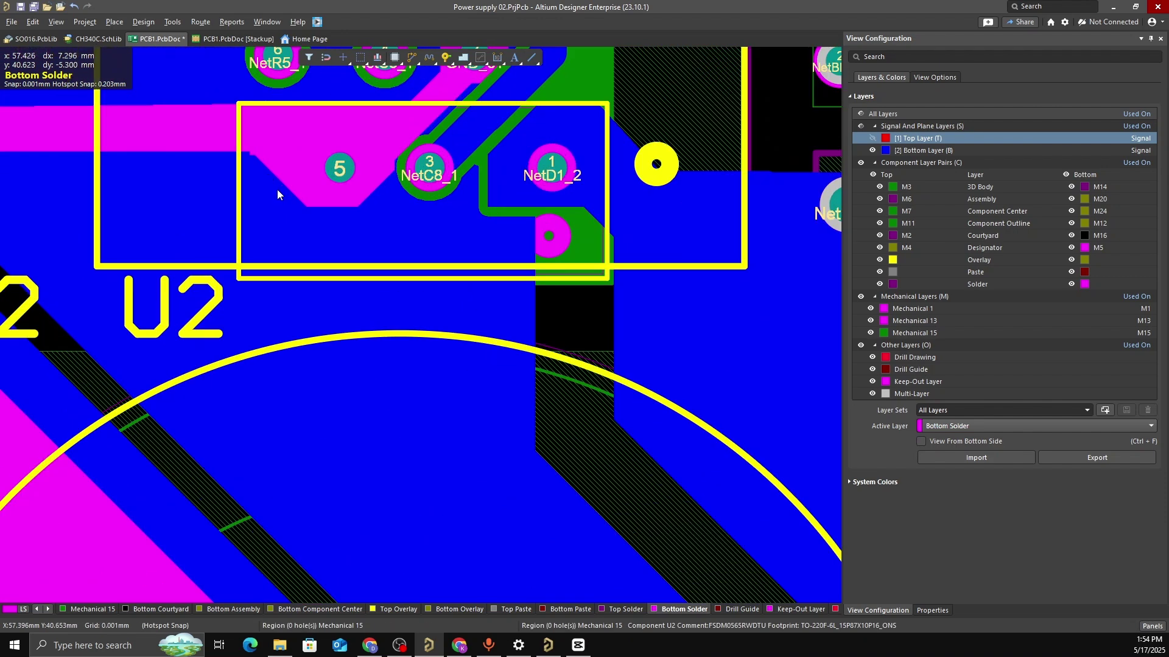
right_click_drag(277, 195, 306, 197)
scroll(356, 154, "up", 2)
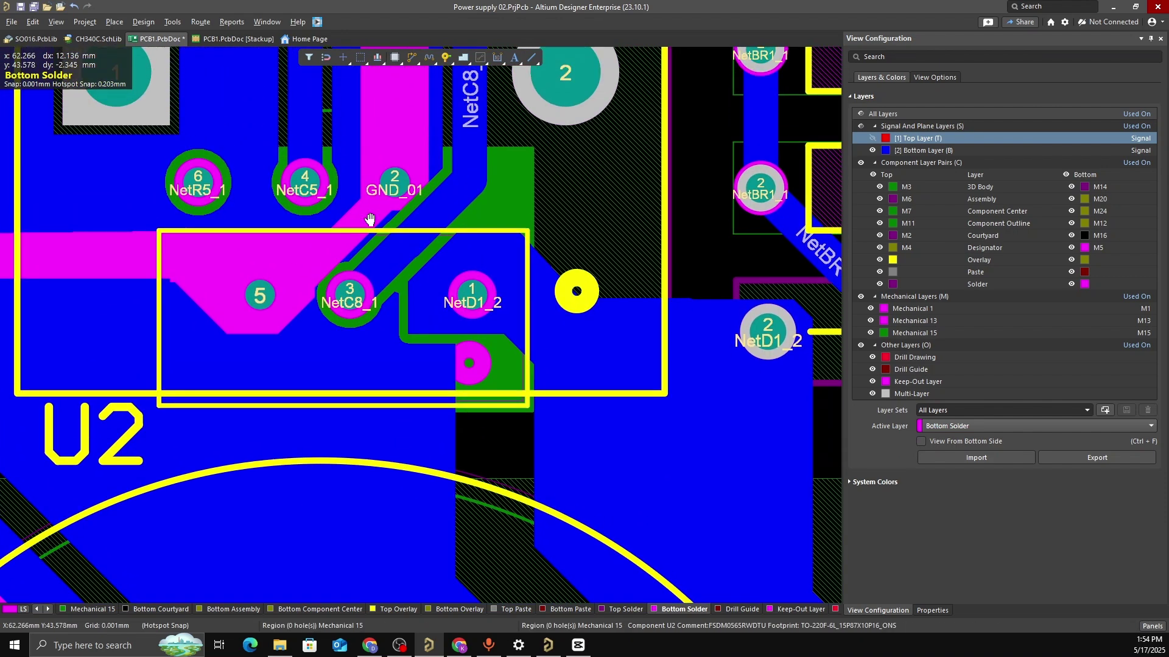
left_click(301, 273)
scroll(303, 272, "up", 2, "ctrl")
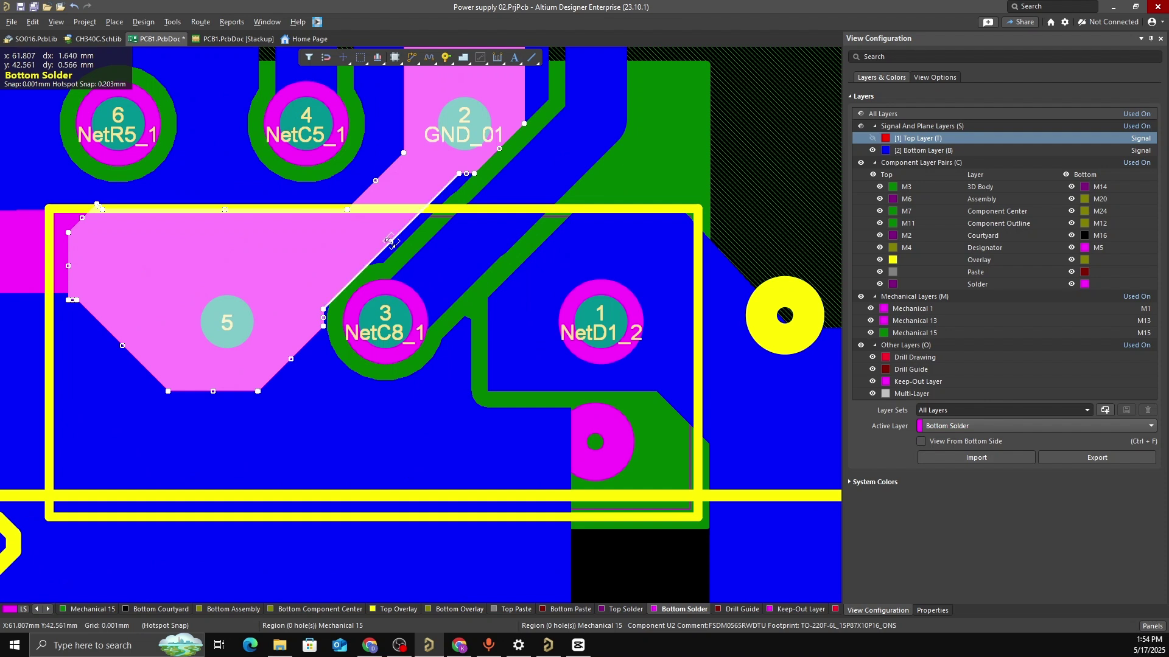
left_click_drag(391, 241, 374, 224)
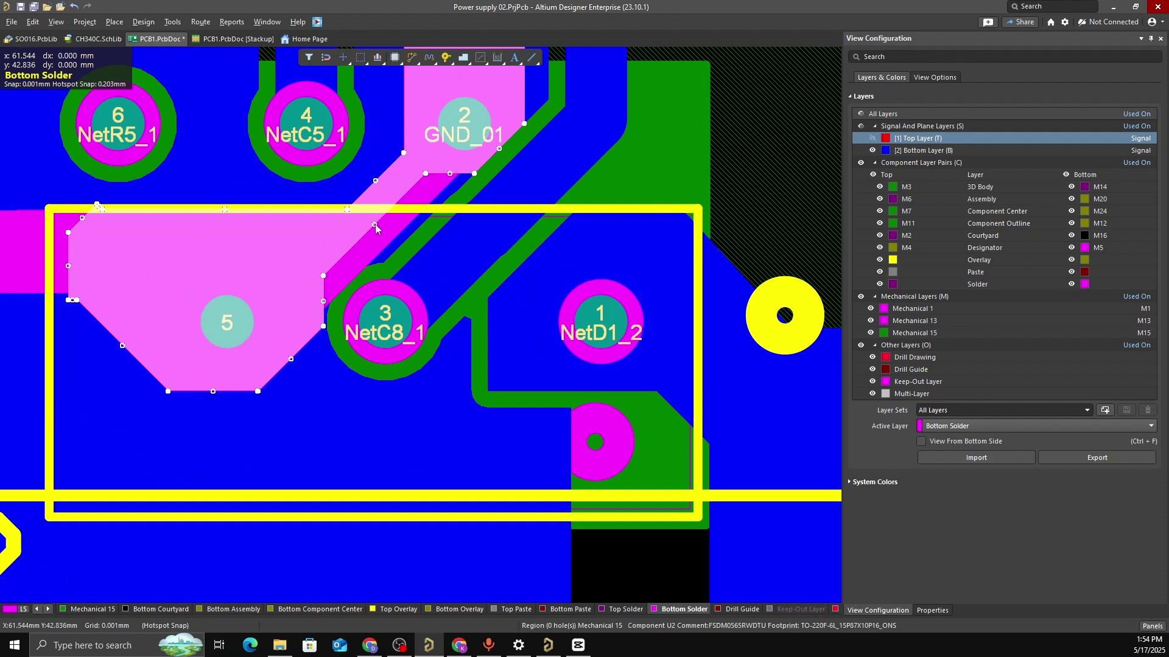
Move the polygon vertex beside U2's pad 3 down to the lower edge near pad 5, repour the polygon and clear the selection
left_click_drag(314, 327, 295, 332)
key("ctrl+z")
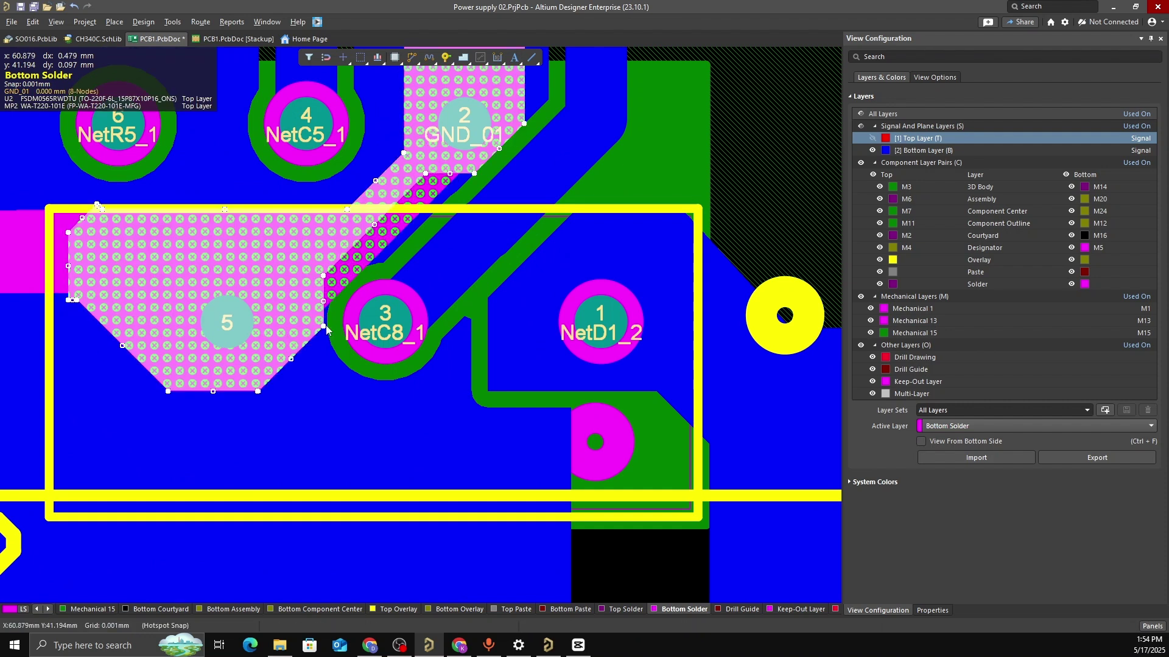
left_click_drag(324, 327, 285, 390)
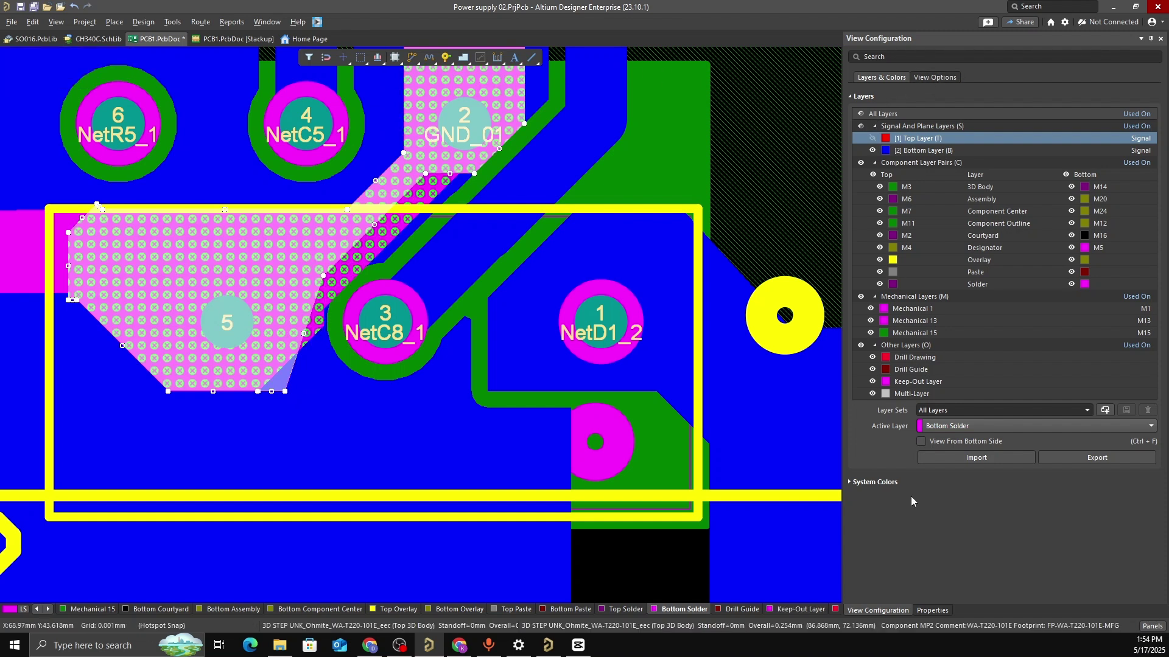
left_click(932, 611)
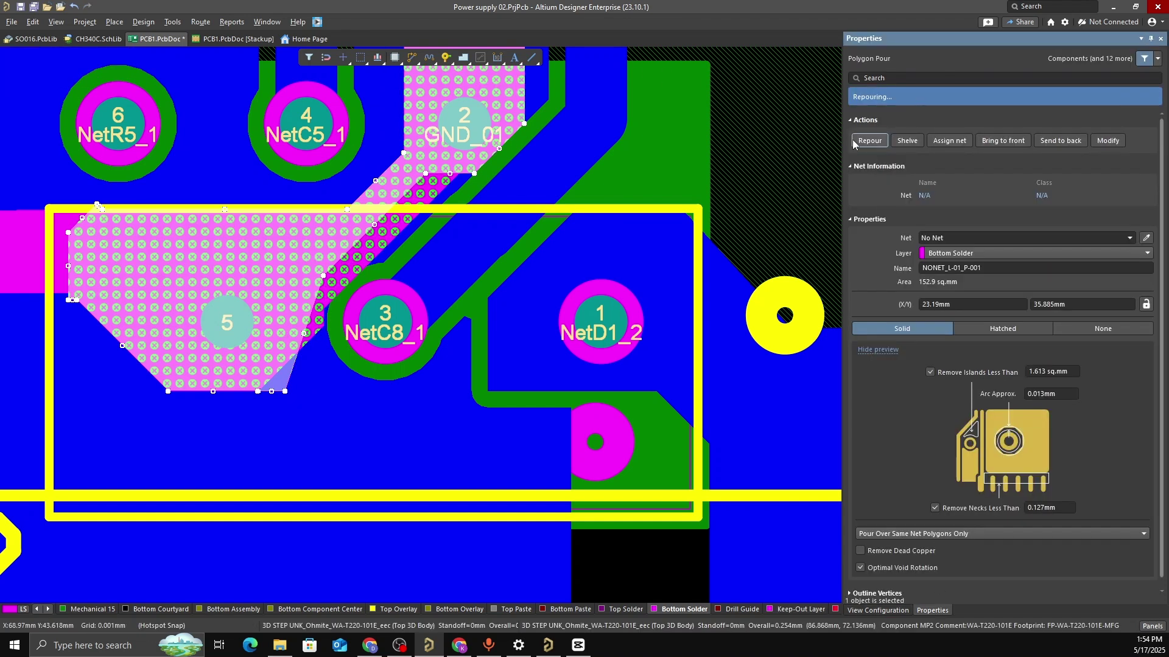
scroll(347, 414, "down", 2, "ctrl")
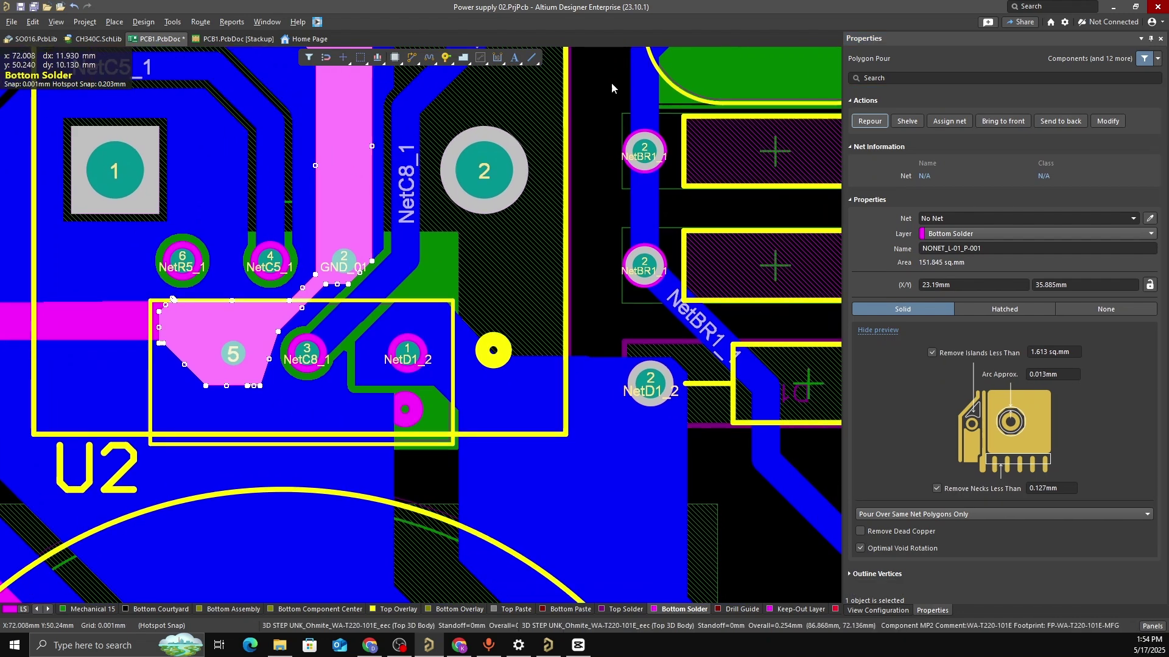
left_click(593, 227)
Shift the polygon's short diagonal edge at U2's GND_01 pad 2 slightly inward, repour it and clear the selection
scroll(487, 270, "down", 3, "ctrl")
scroll(392, 259, "up", 4, "ctrl")
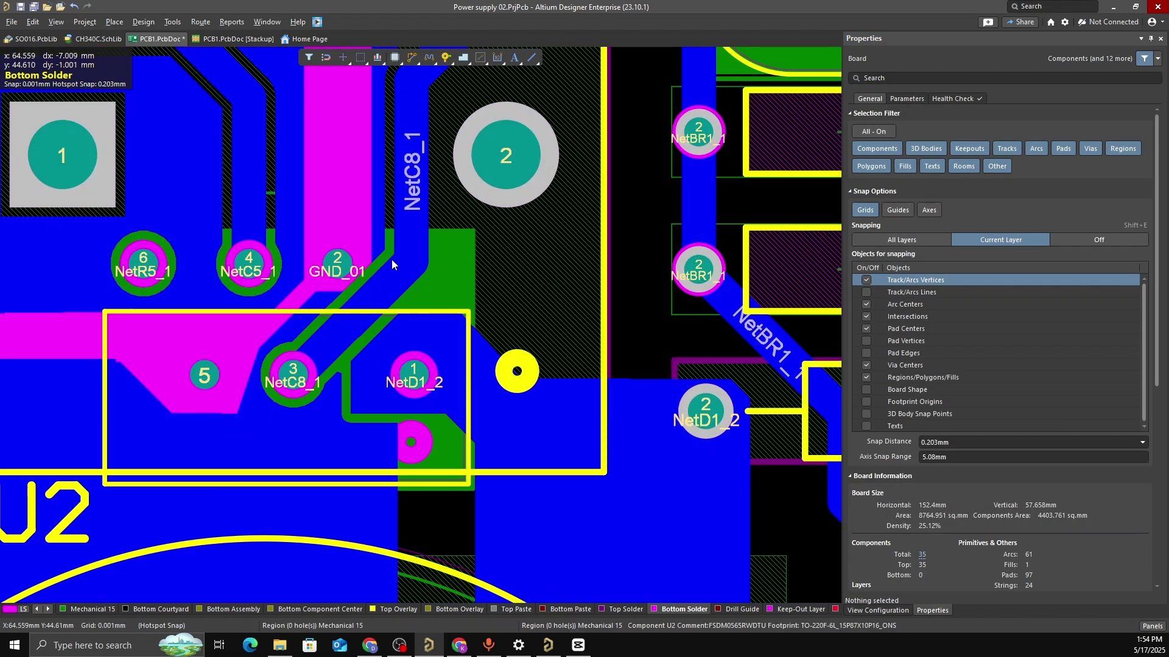
scroll(385, 263, "up", 3, "ctrl")
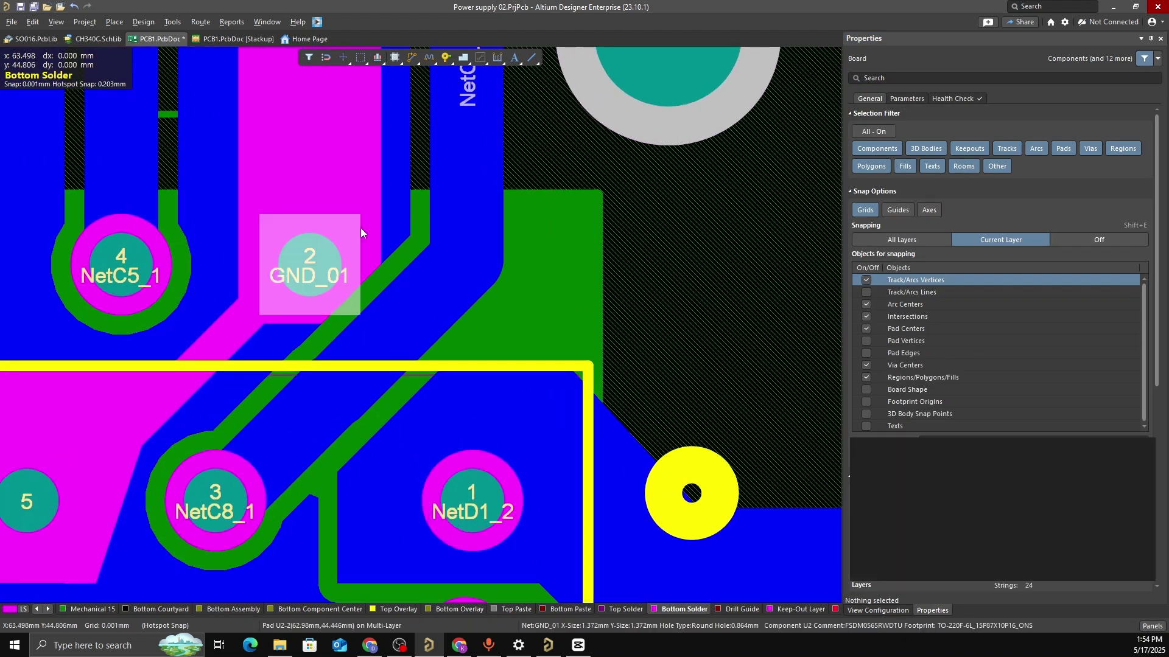
left_click(360, 163)
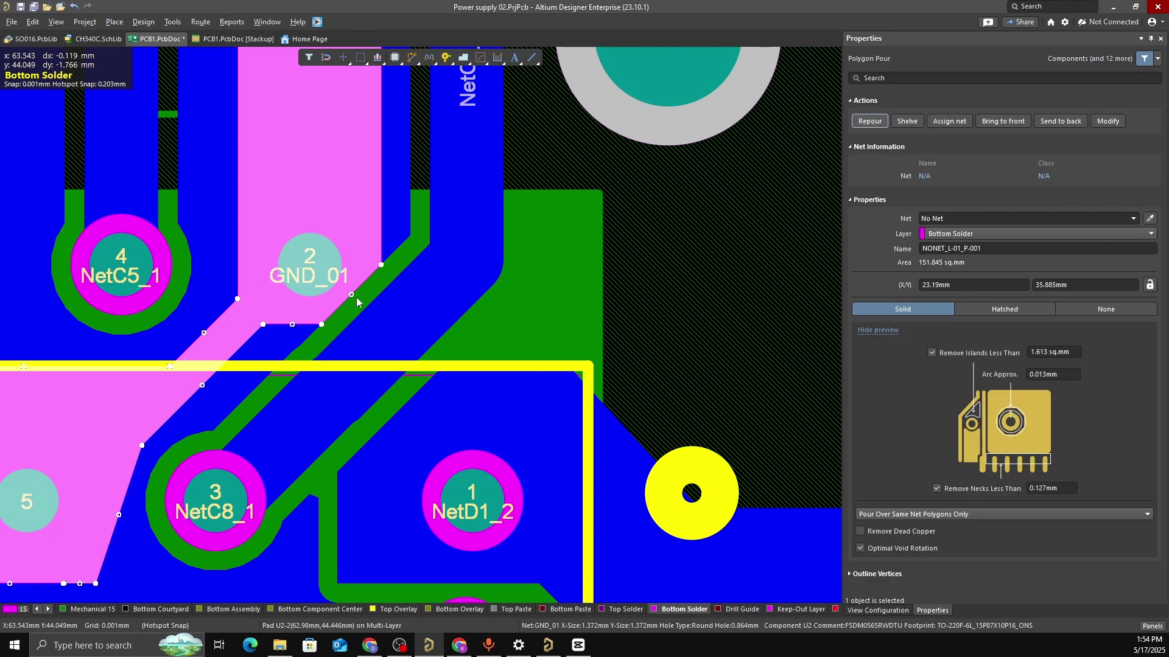
left_click_drag(351, 294, 347, 289)
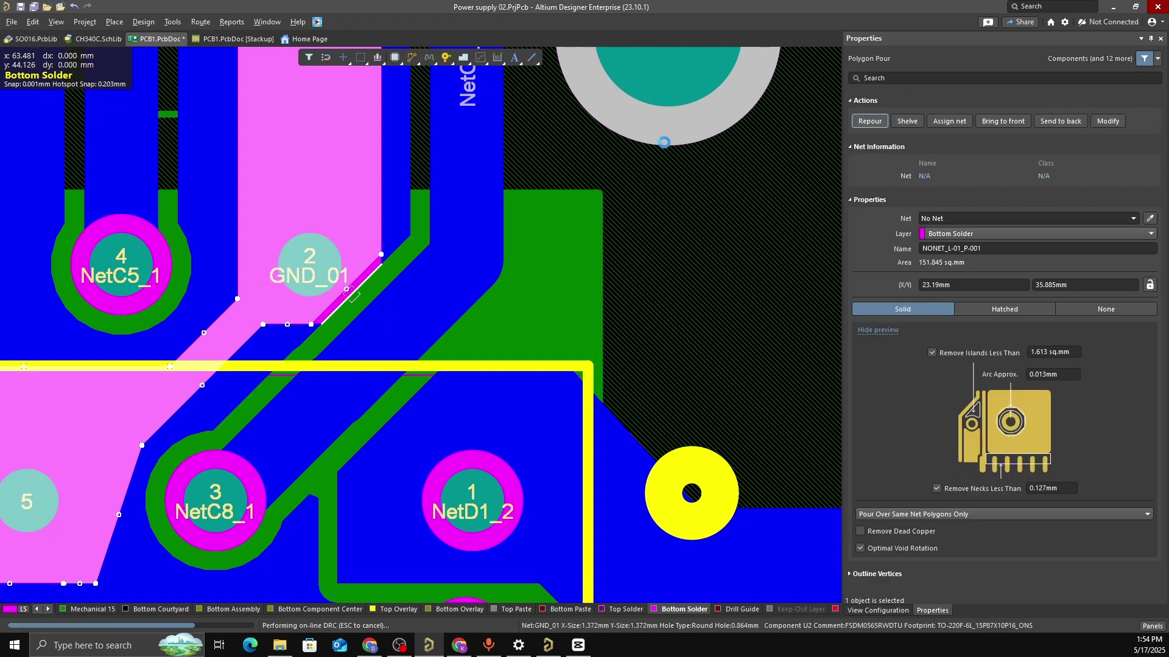
left_click(869, 141)
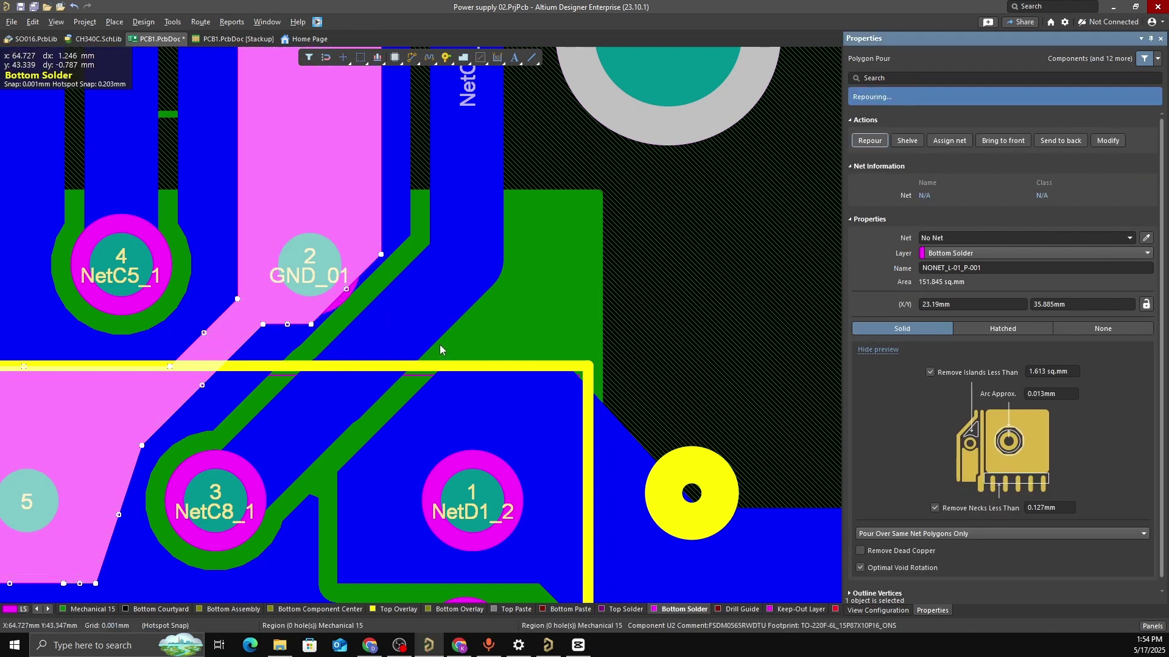
scroll(440, 345, "down", 1, "ctrl")
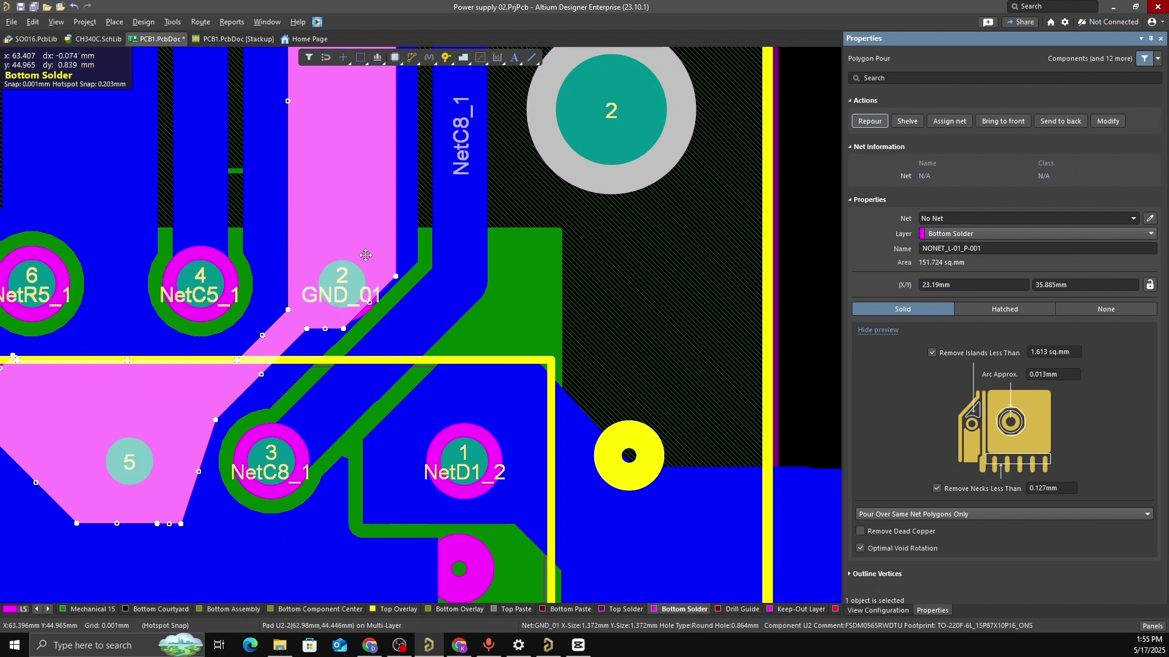
scroll(404, 316, "down", 2, "ctrl")
scroll(418, 171, "down", 1, "ctrl")
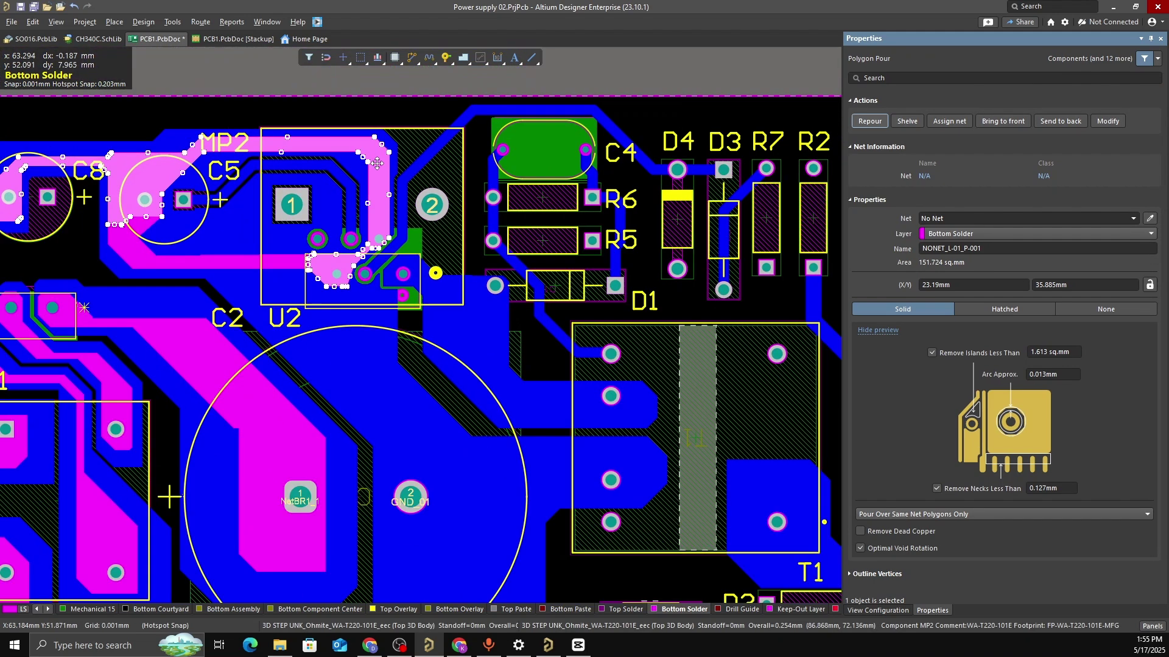
left_click(481, 139)
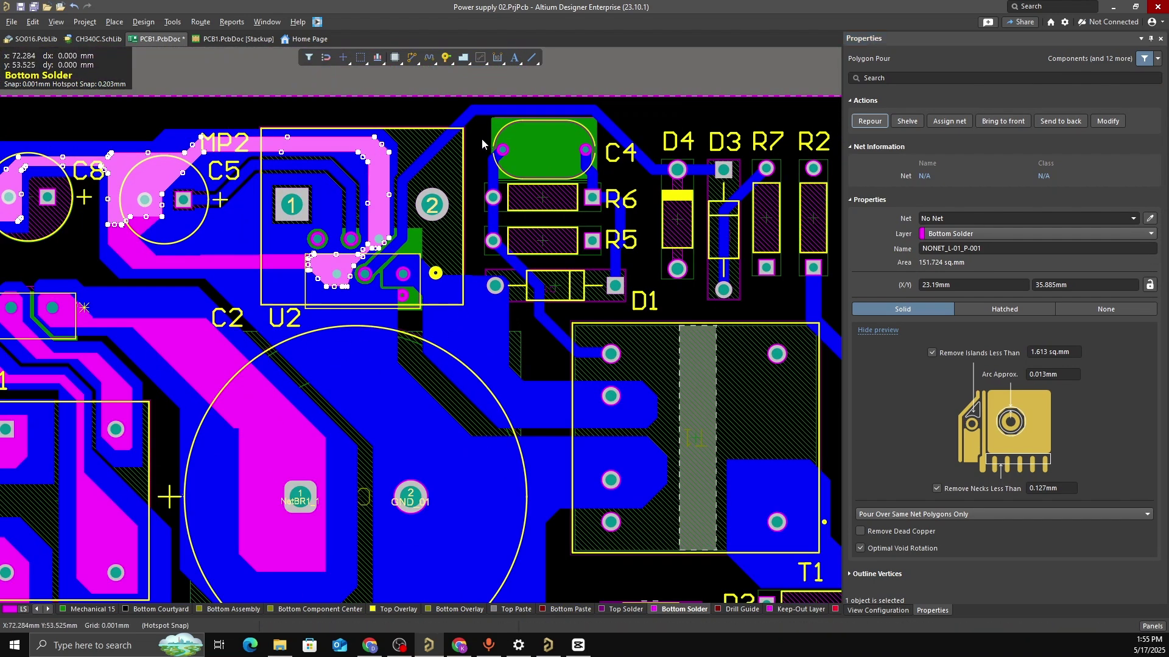
Inspect the board's bottom side in 3D for exposed and still covered copper, and return to the 2D layout
scroll(286, 345, "down", 1, "ctrl")
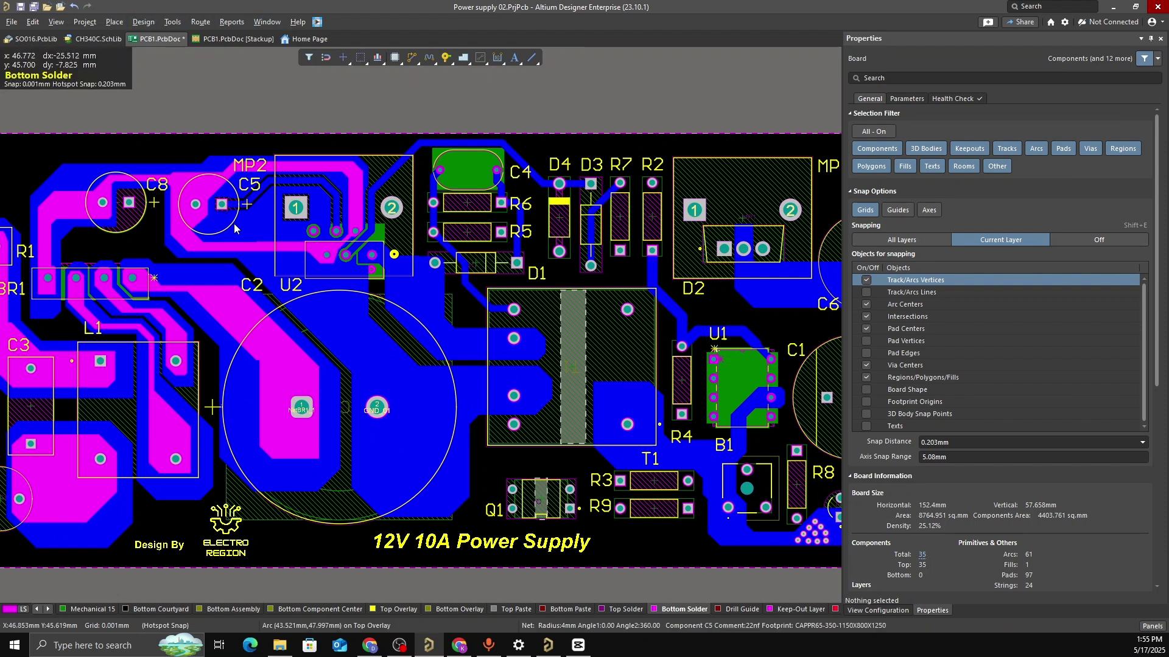
key("3")
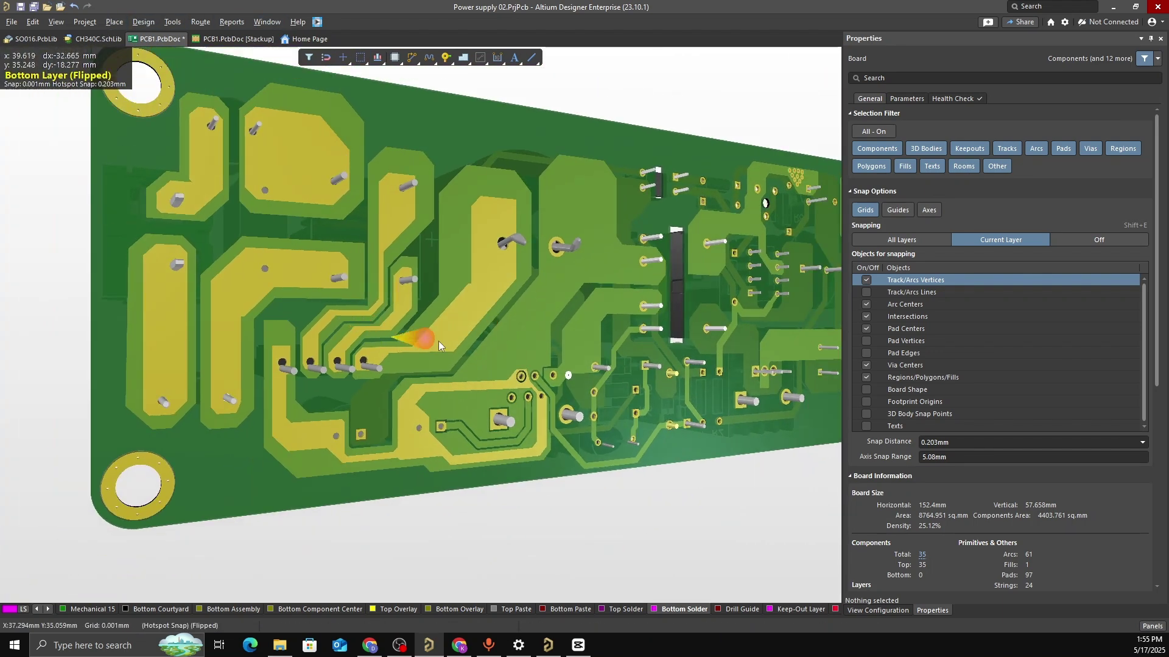
right_click_drag(518, 333, 285, 298)
right_click_drag(396, 288, 335, 305, "shift")
middle_click_drag(333, 301, 324, 345)
right_click_drag(322, 342, 389, 259, "shift")
right_click_drag(299, 287, 240, 230, "shift")
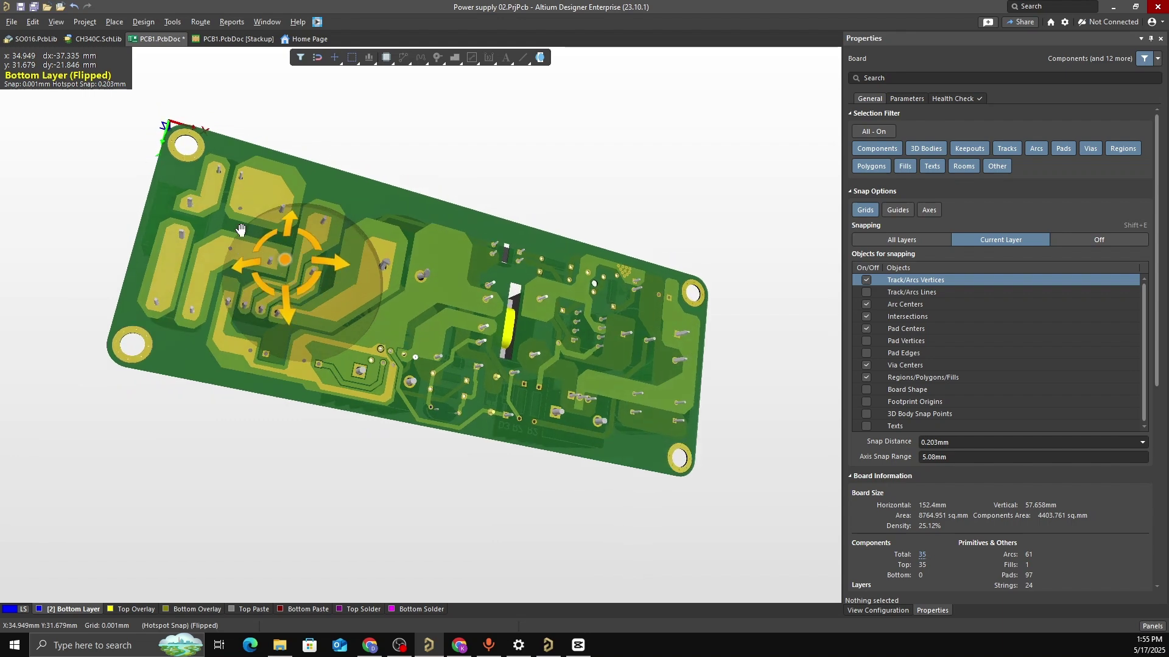
right_click_drag(395, 359, 348, 378, "shift")
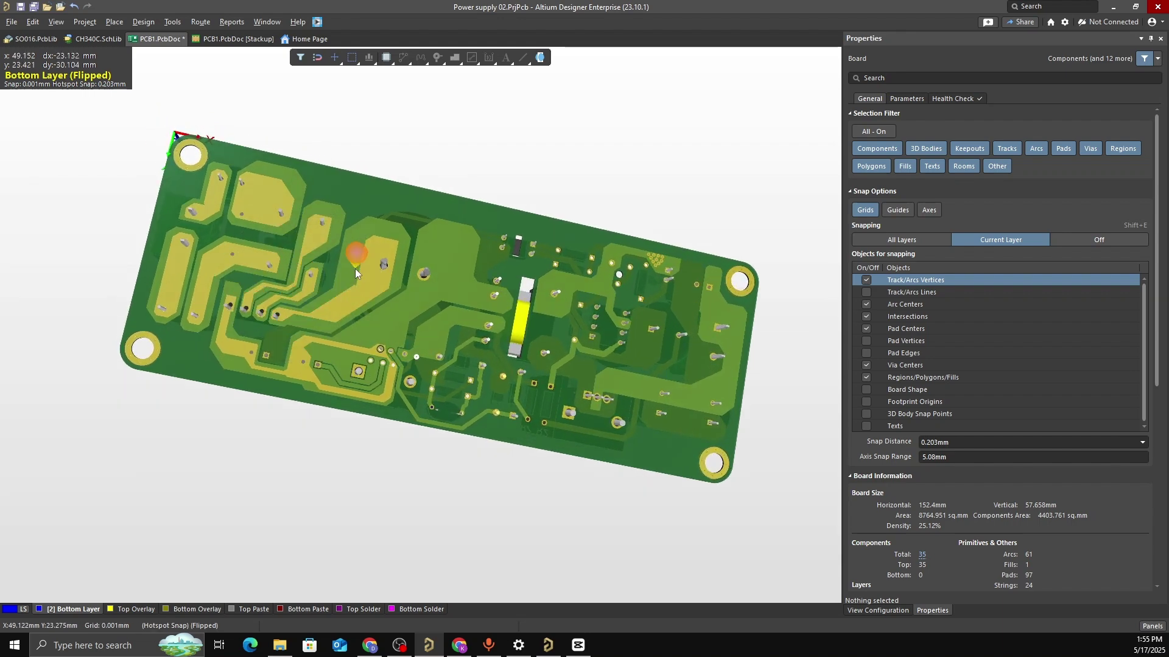
right_click_drag(356, 275, 392, 294, "shift")
right_click_drag(510, 293, 398, 301, "shift")
right_click_drag(575, 383, 540, 357, "shift")
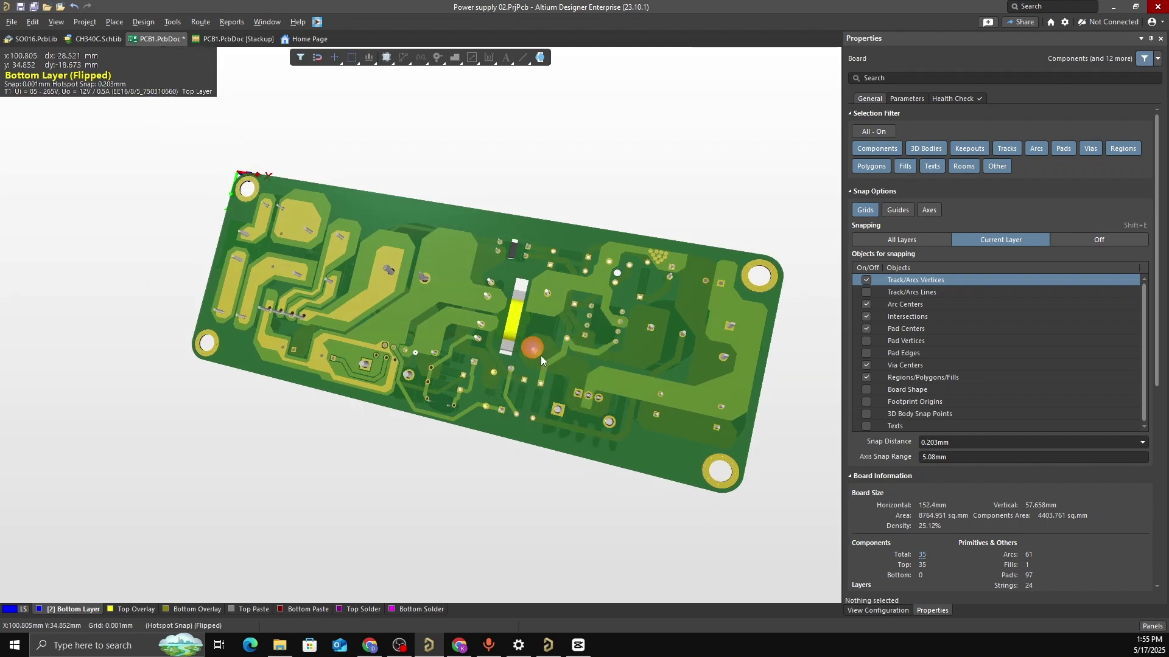
key("2")
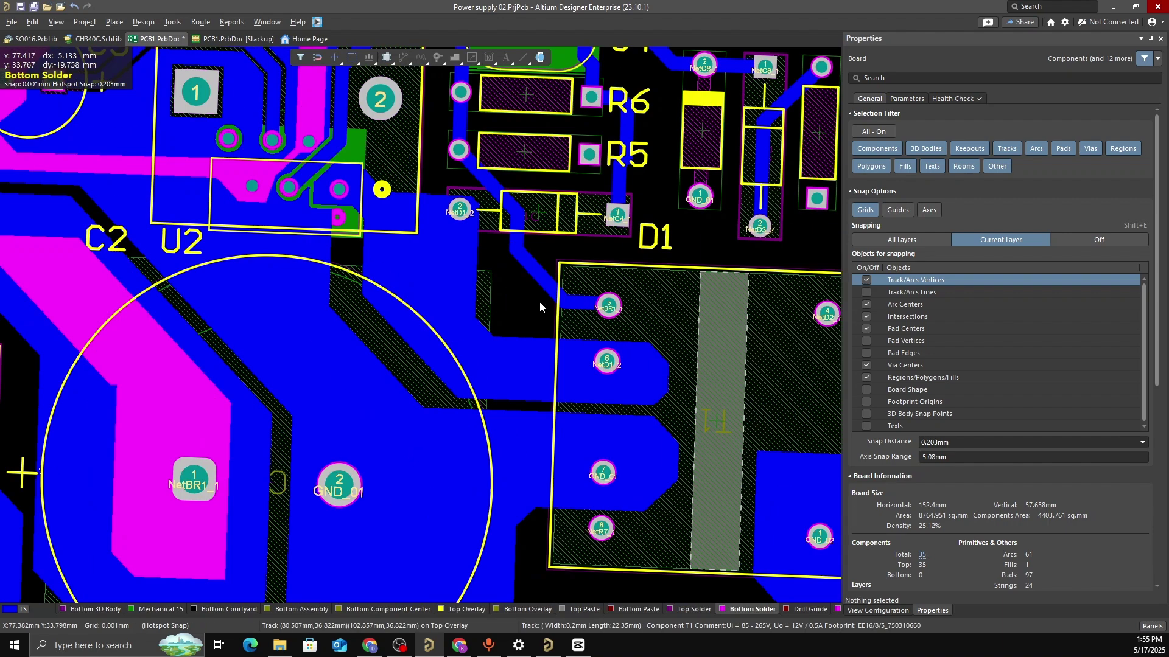
Start a solid no-net polygon on Bottom Solder over the GND_01 copper, outlining from below U2 to and around T1's pad 7
key("ctrl+Page_Down")
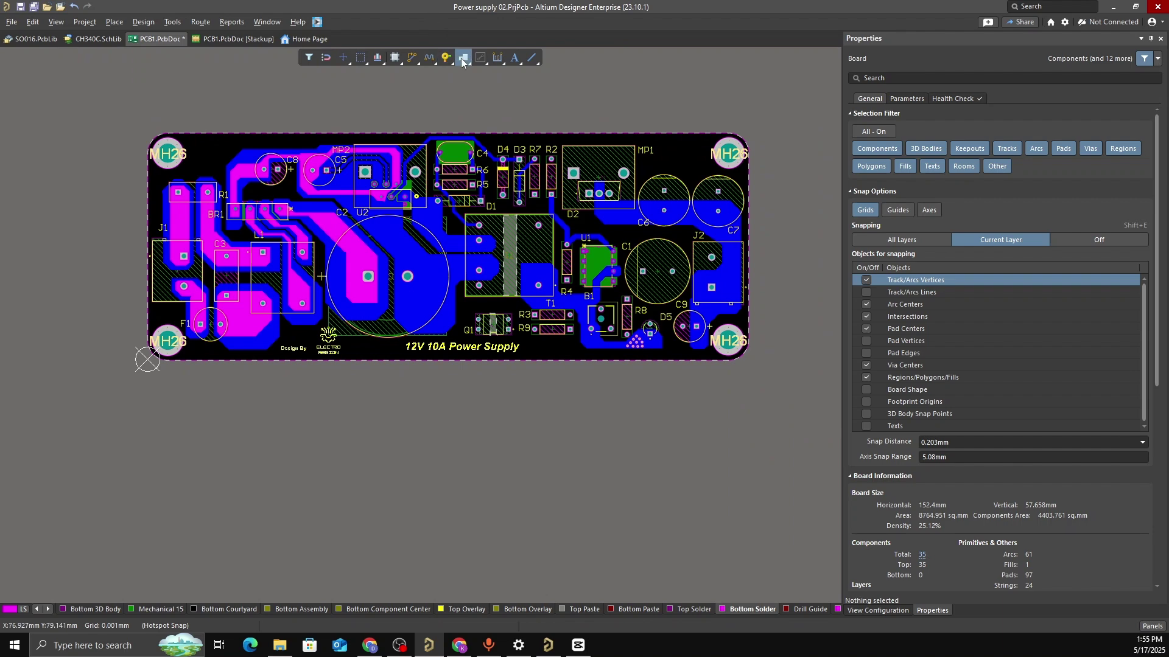
left_click(377, 236)
scroll(357, 211, "up", 1, "ctrl")
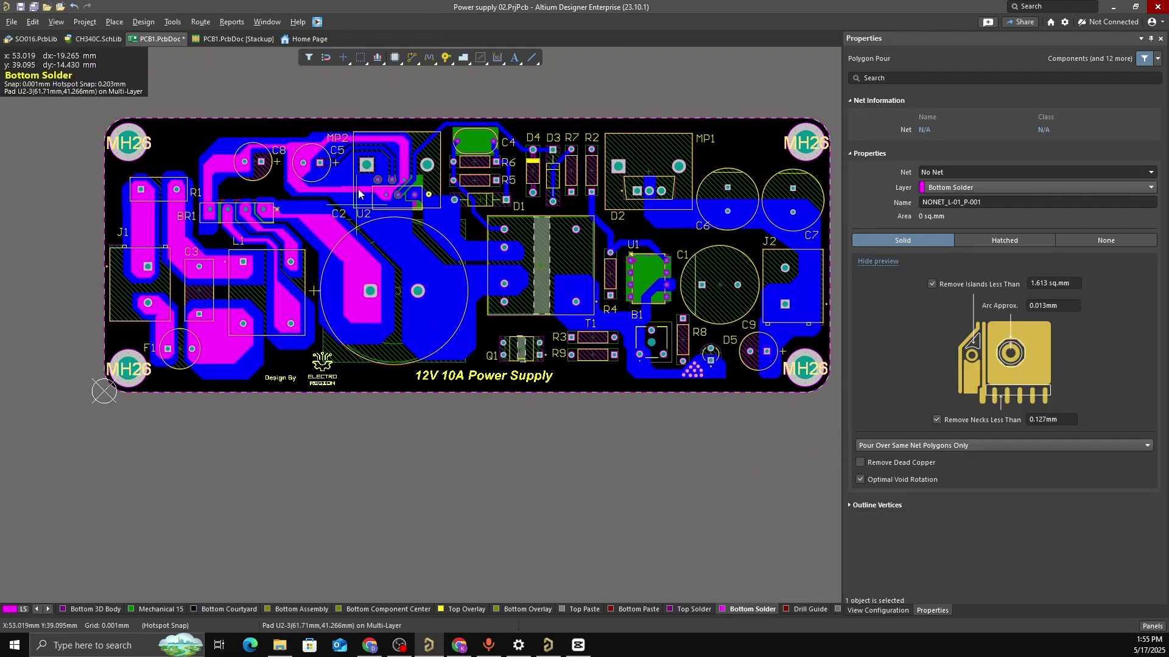
scroll(358, 194, "up", 2, "ctrl")
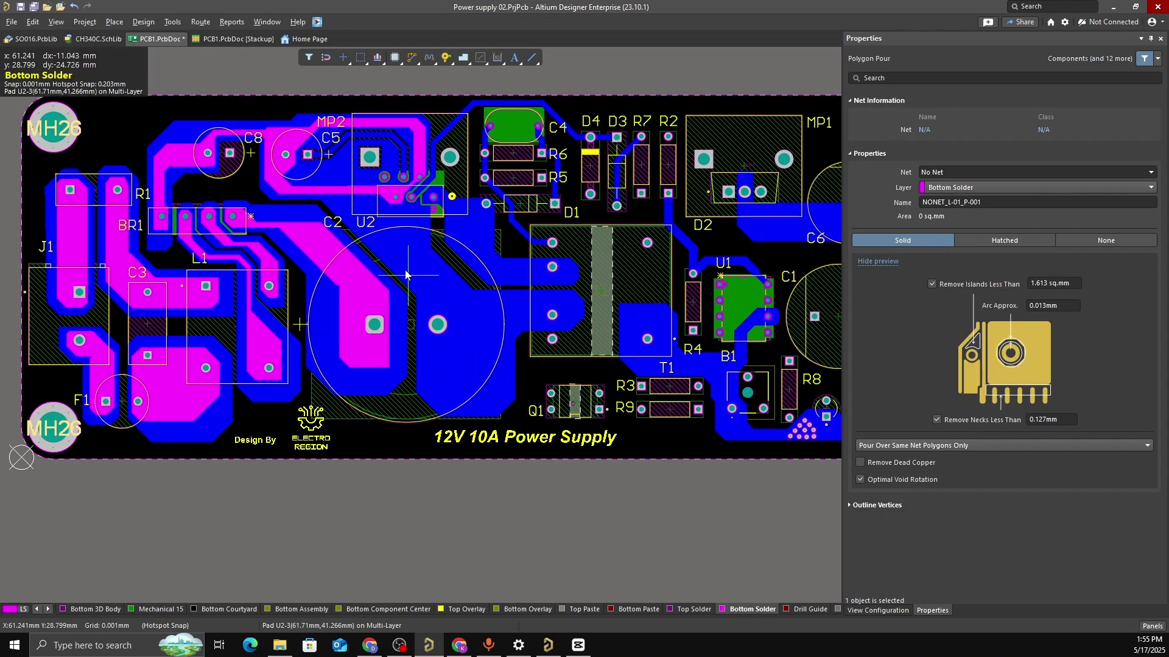
left_click(377, 229)
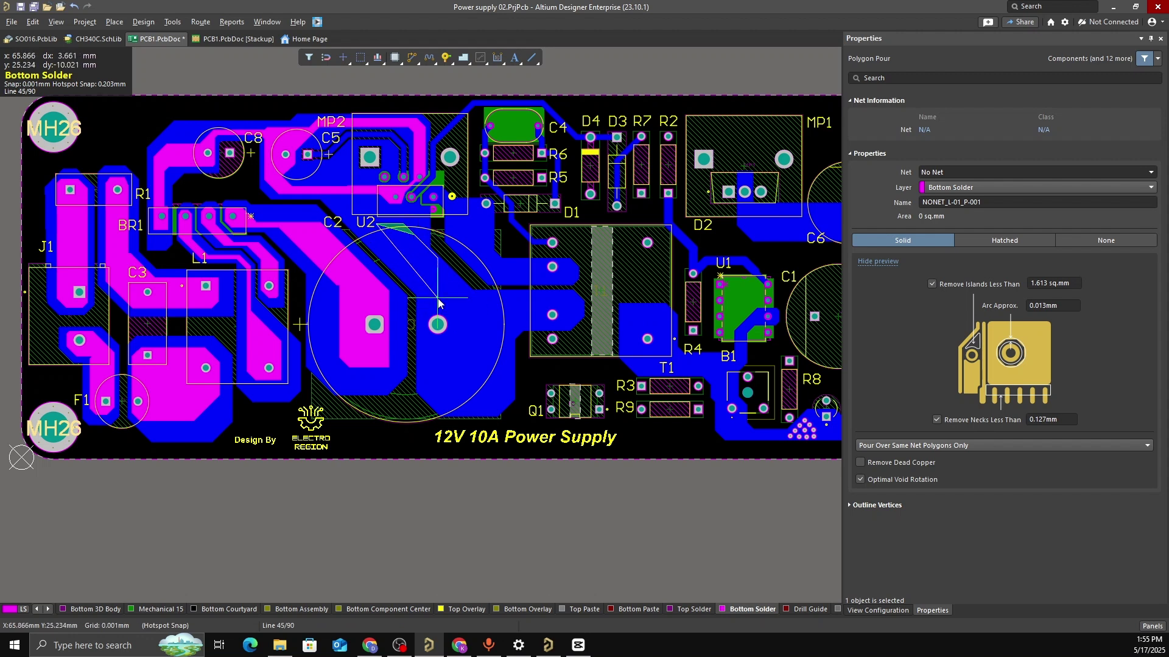
left_click(469, 300)
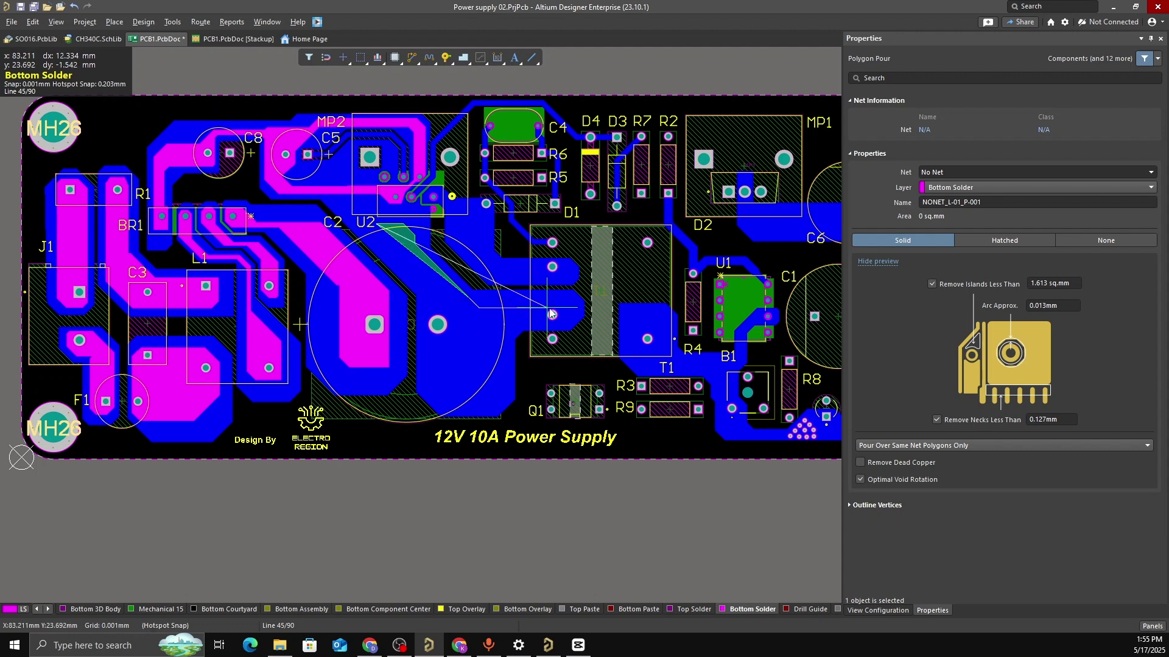
left_click(561, 306)
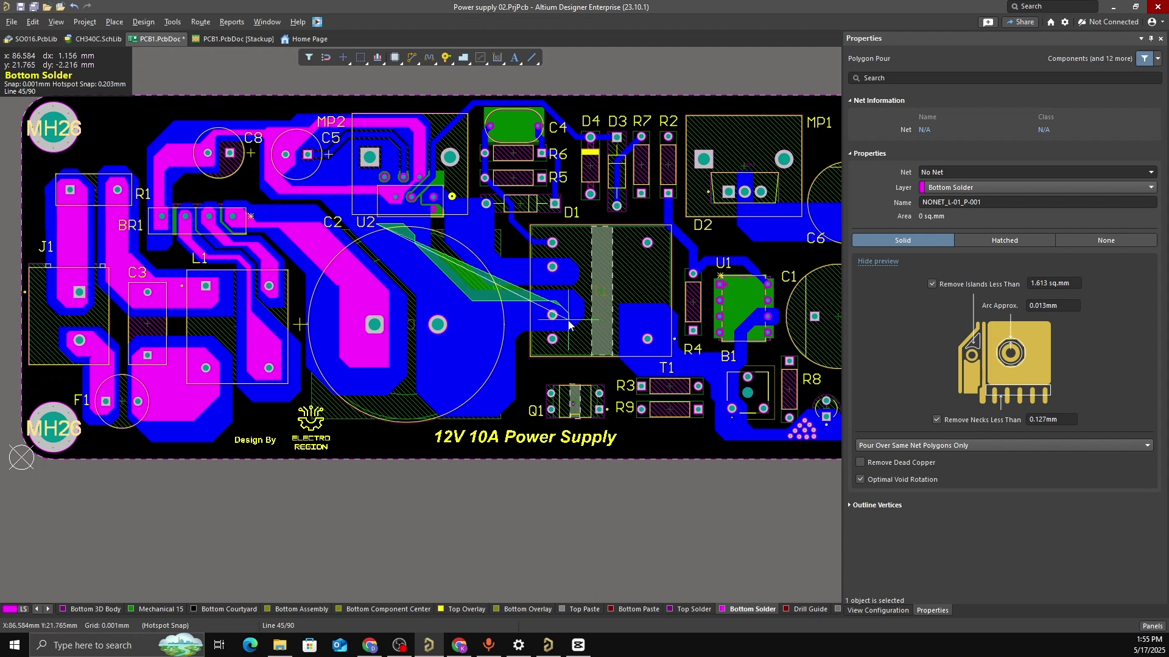
left_click(568, 322)
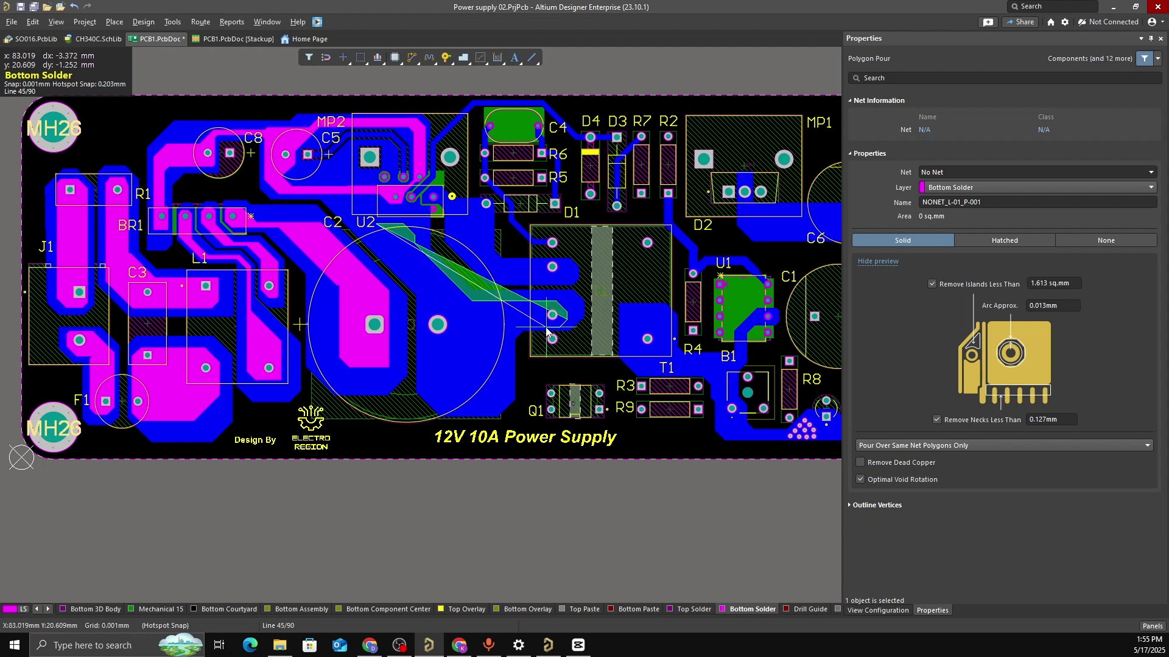
left_click(543, 326)
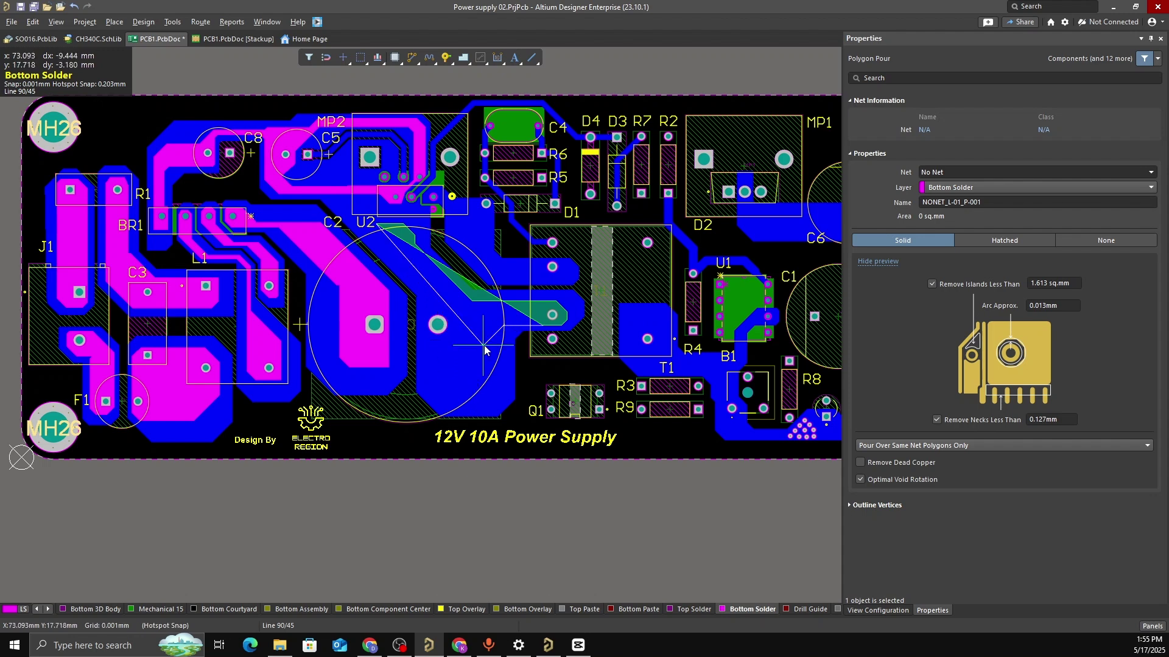
Carry the solder mask outline back around C2's GND_01 pad 2 and up toward U2, and finish the polygon
key("space")
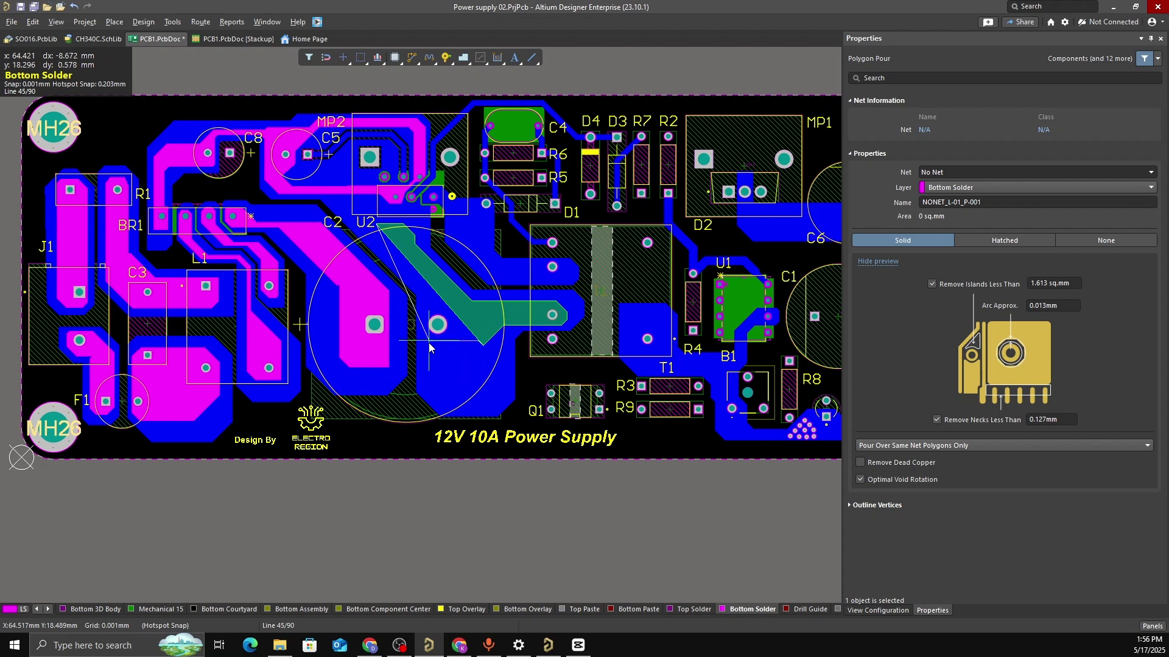
key("space")
scroll(413, 290, "up", 2, "ctrl")
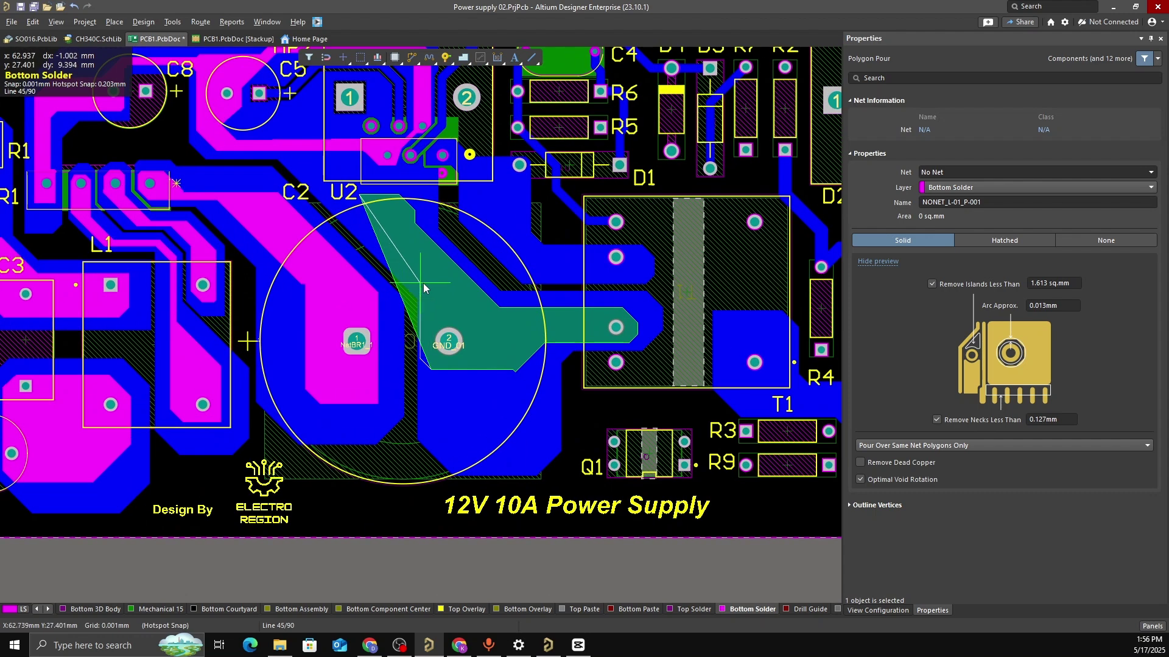
key("space")
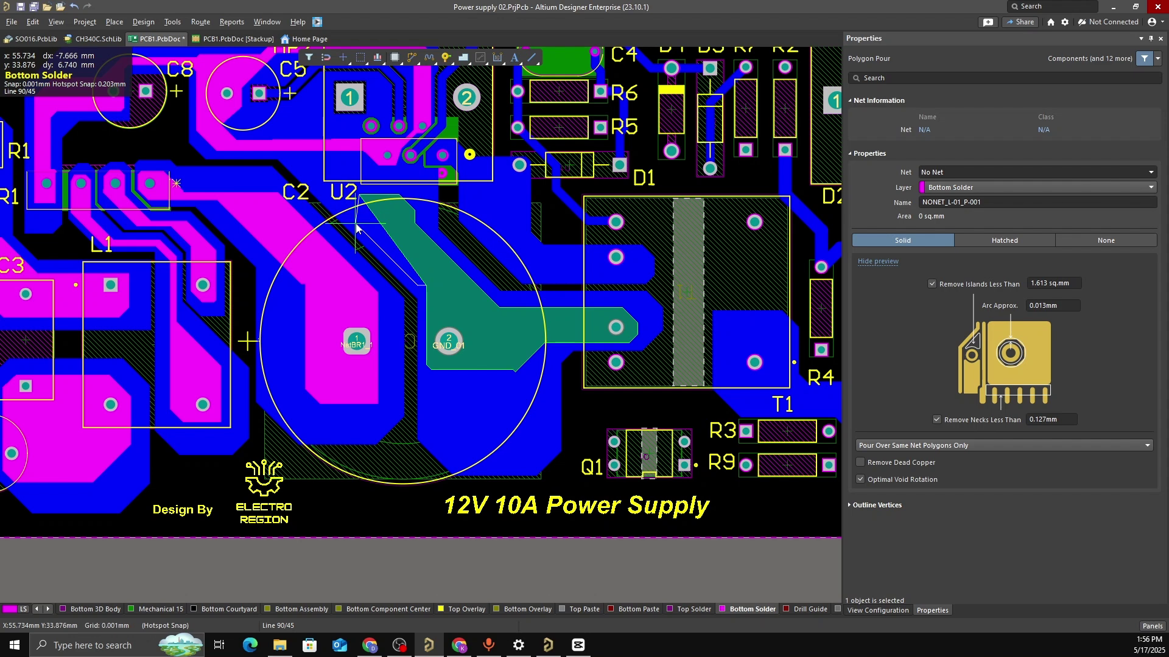
right_click(435, 186)
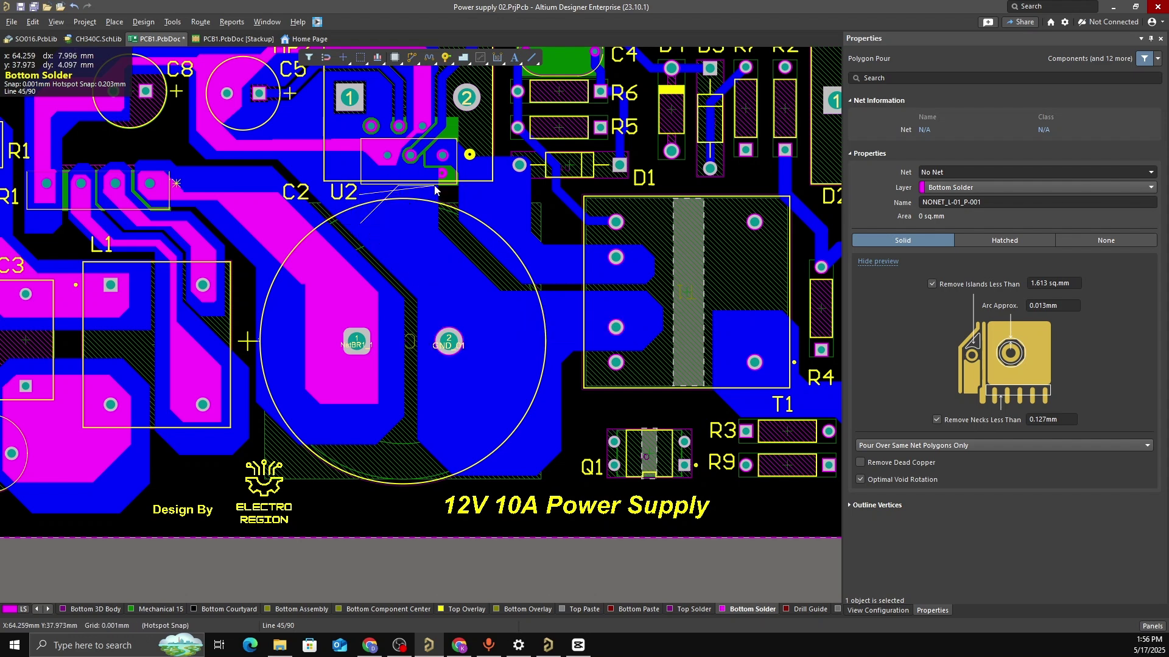
scroll(462, 274, "down", 1, "ctrl")
scroll(251, 357, "down", 3, "ctrl")
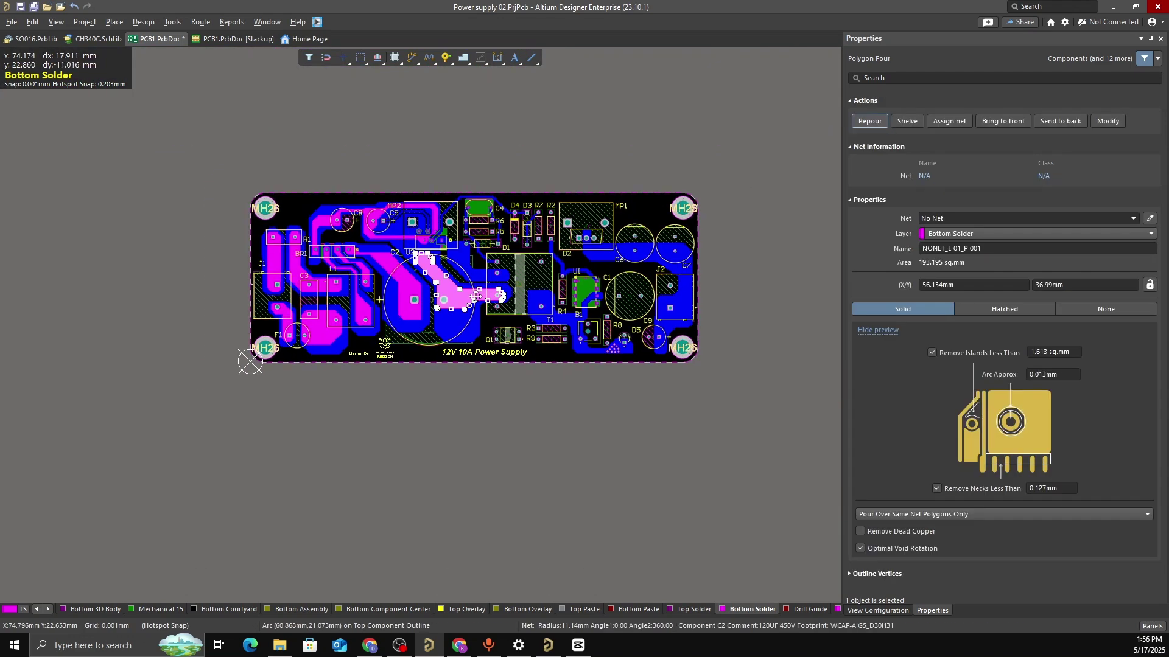
Start another no-net Bottom Solder polygon over the NetD1_2 copper, outlining from around U2's pad 1 to and around D1's pad 2
scroll(420, 304, "up", 5, "ctrl")
right_click_drag(418, 299, 325, 269)
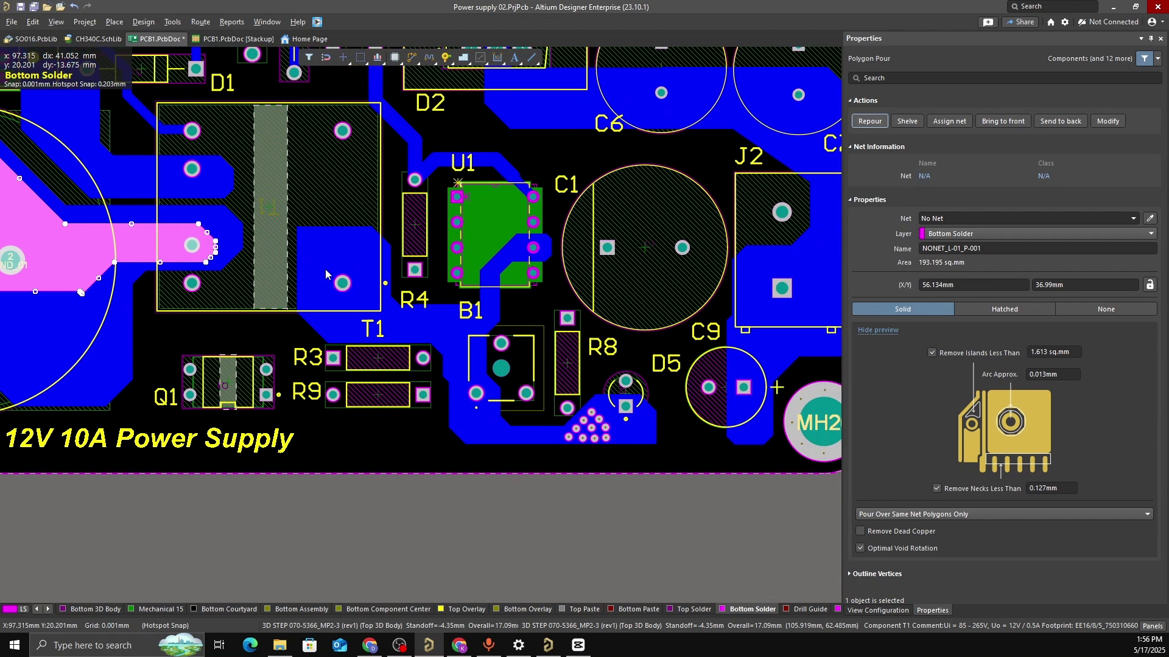
scroll(359, 359, "down", 5, "ctrl")
scroll(213, 189, "up", 4, "ctrl")
right_click_drag(211, 213, 257, 239)
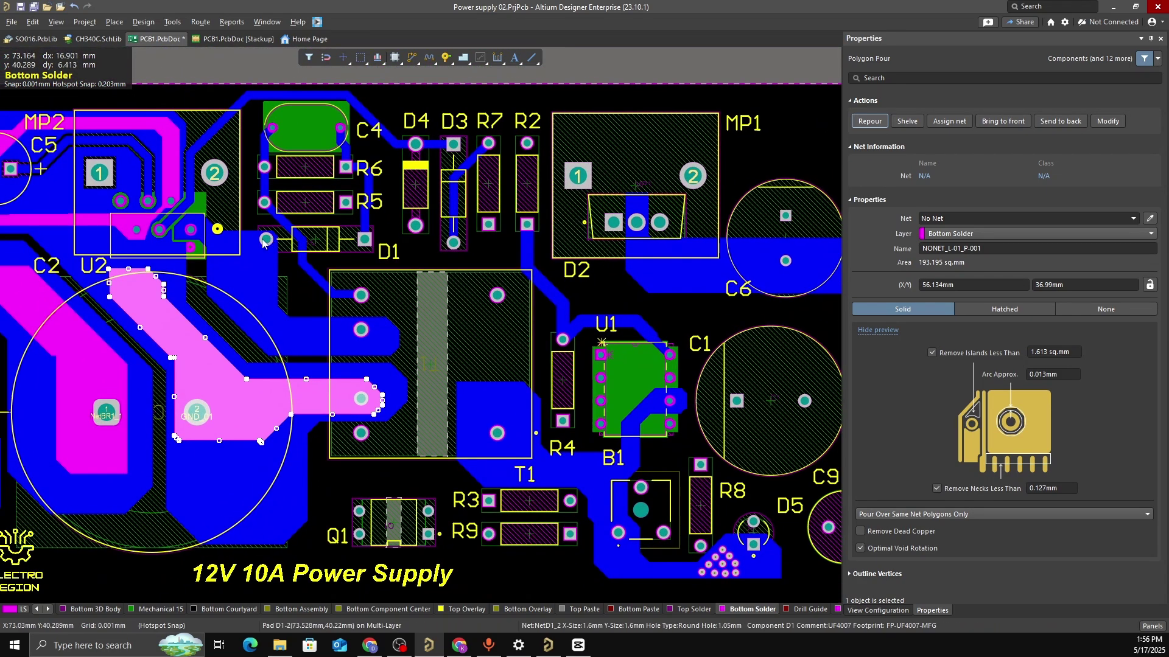
scroll(258, 239, "up", 2, "ctrl")
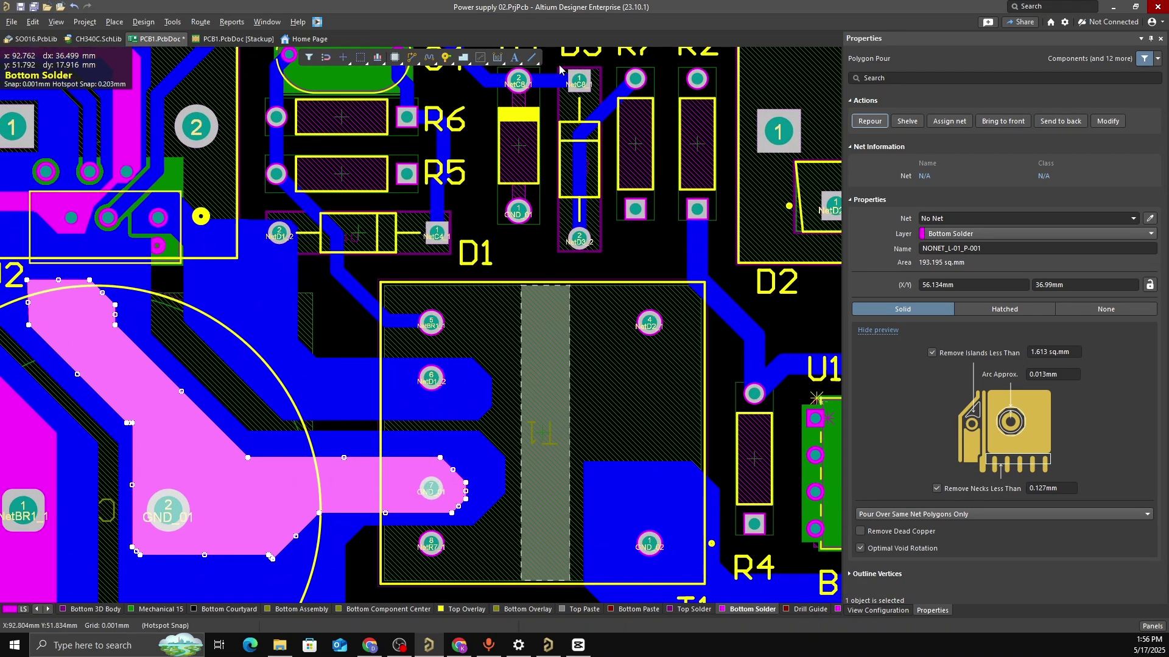
key("p")
key("g")
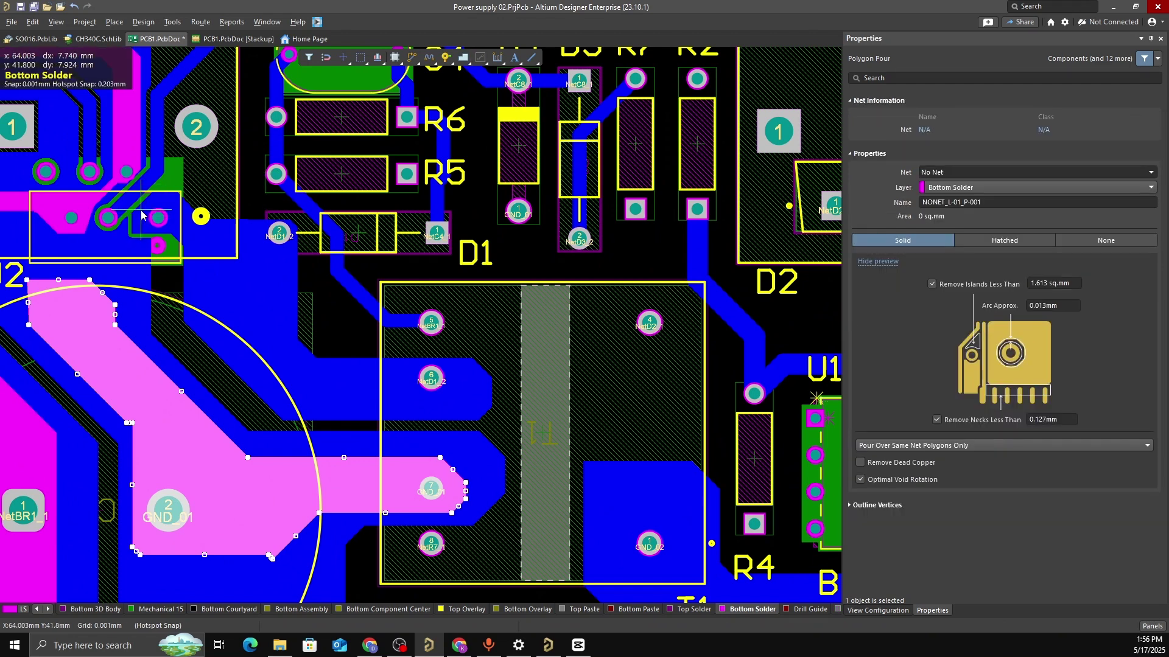
scroll(173, 197, "up", 2, "ctrl")
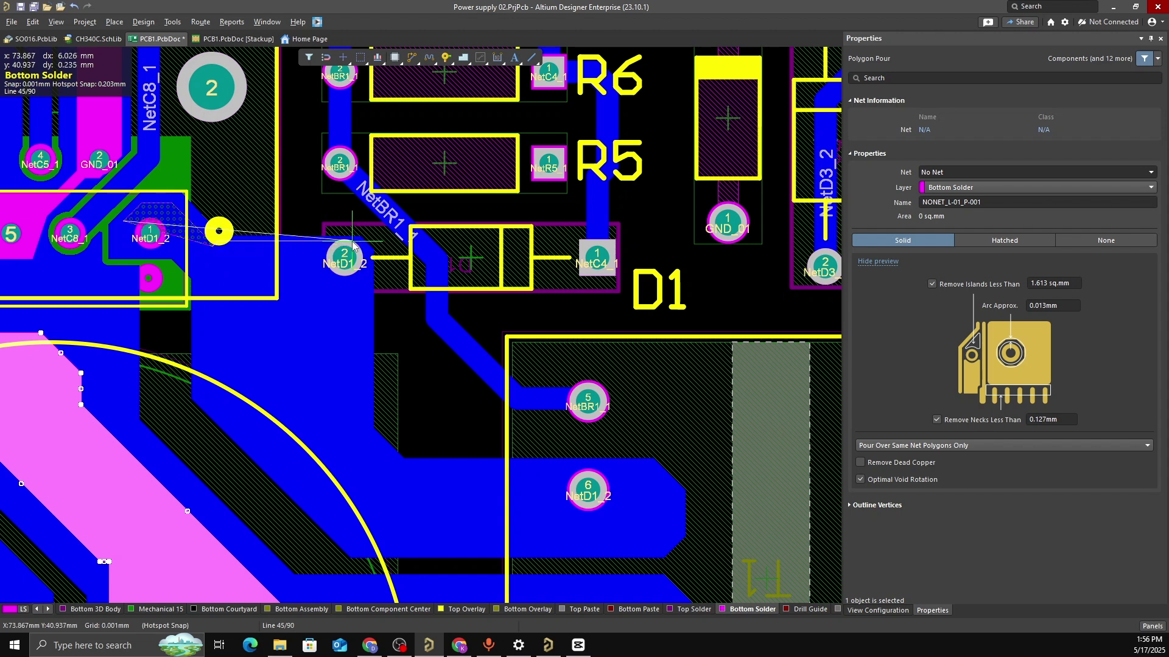
scroll(353, 244, "up", 4, "ctrl")
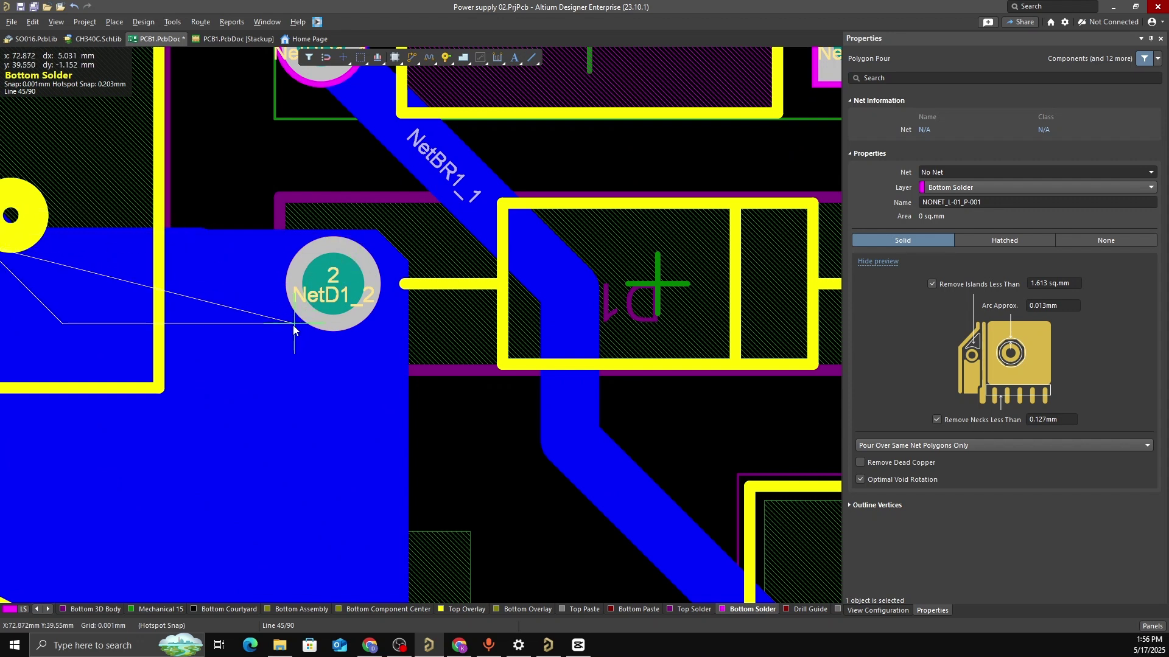
left_click(361, 236)
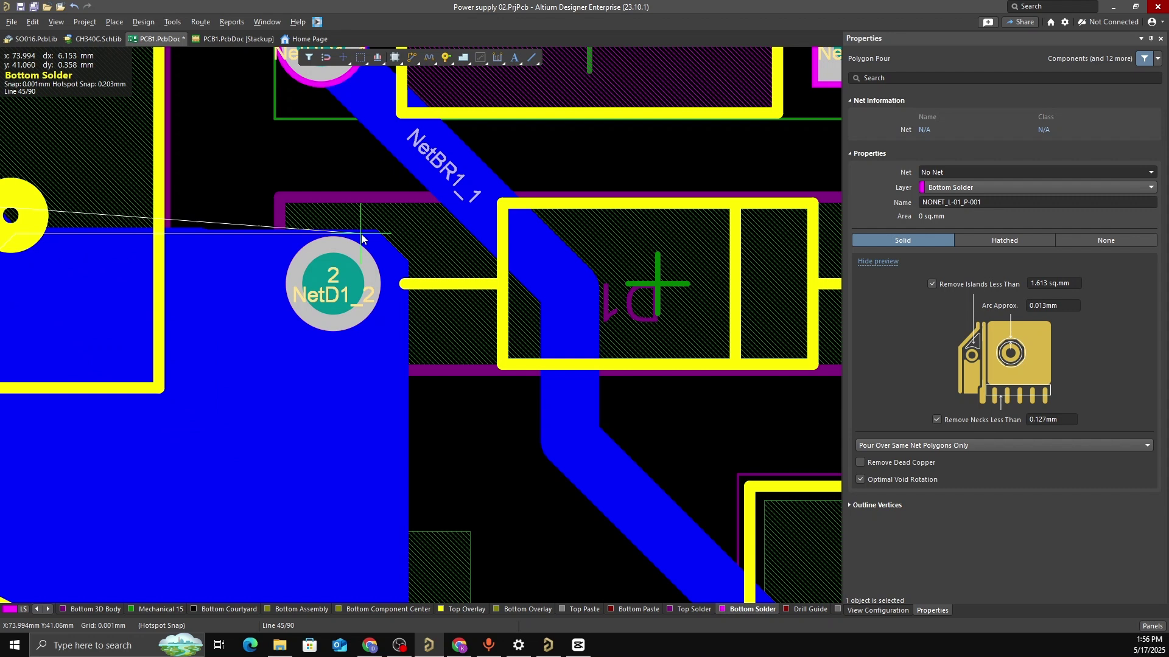
key("space")
left_click(401, 280)
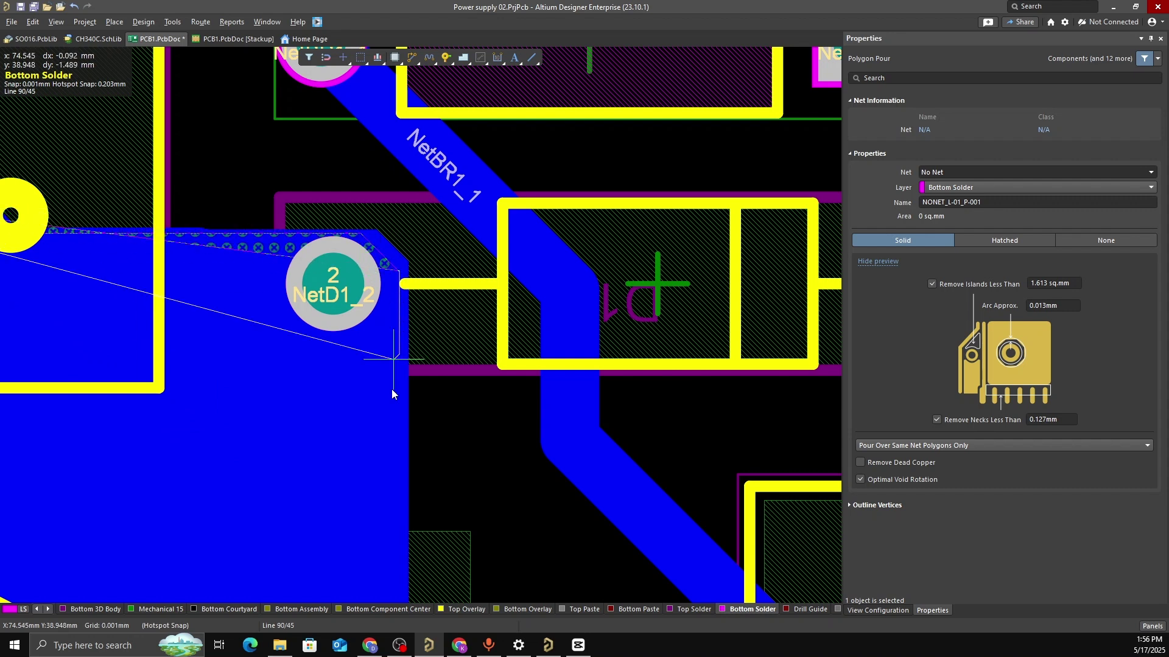
key("space")
Extend the polygon outline from D1's pad 2 down inside the NetD1_2 copper and diagonally into the arm leading to T1
scroll(343, 292, "down", 3)
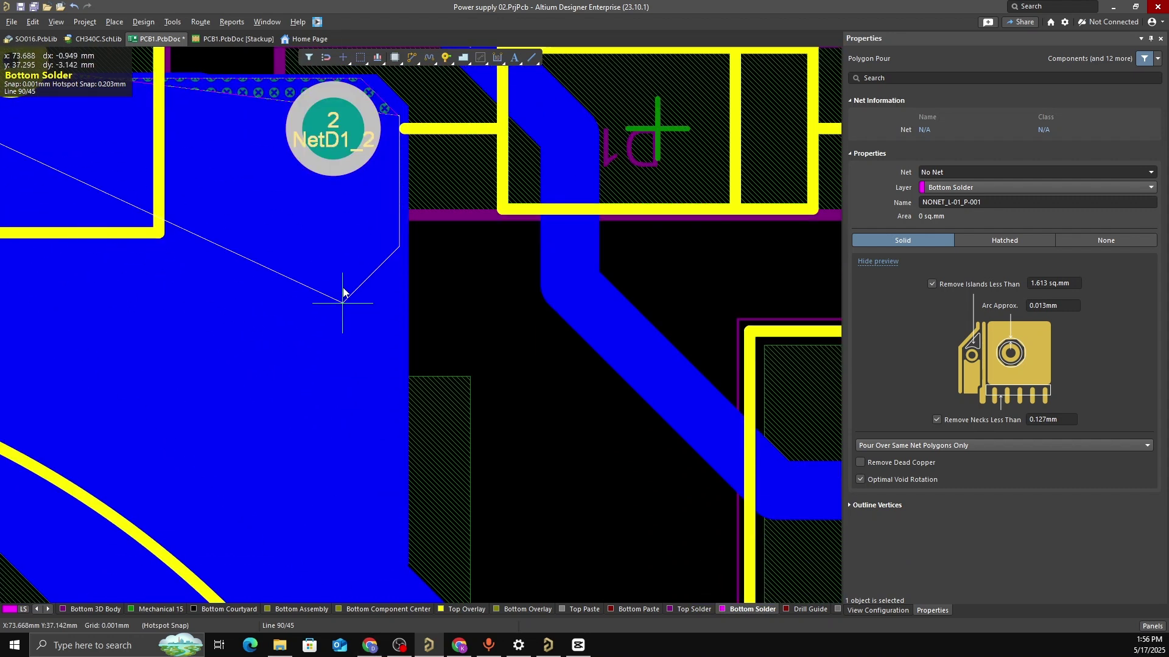
left_click(318, 256)
key("space")
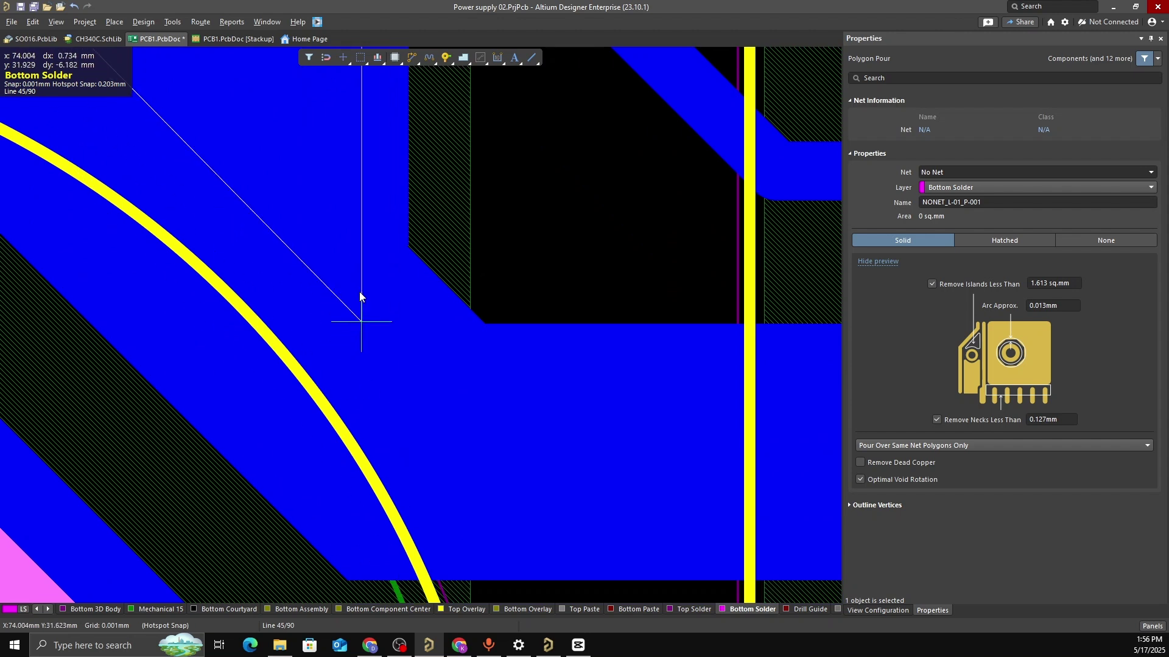
scroll(359, 293, "up", 5)
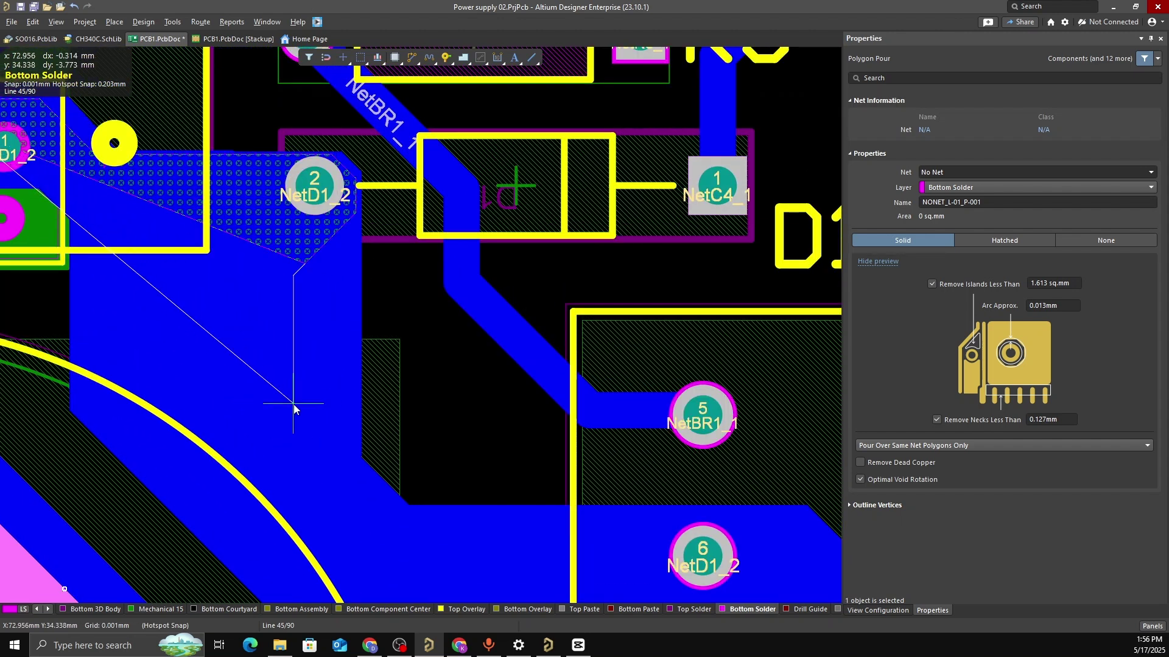
left_click(405, 543)
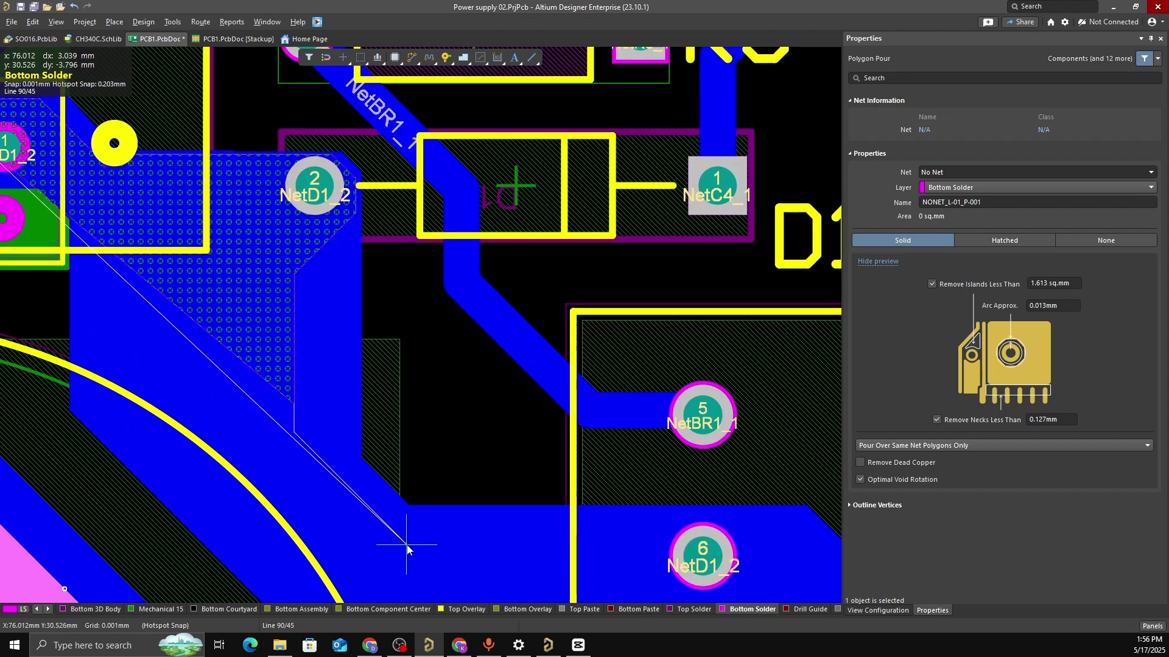
key("space")
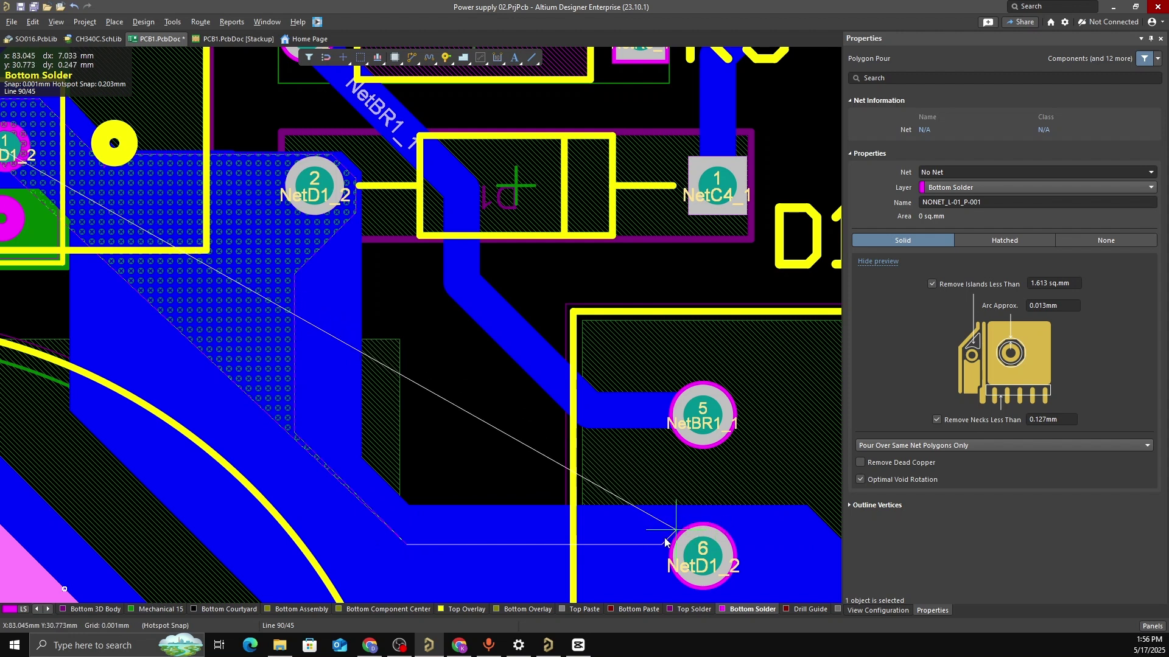
Run the outline along the copper arm and wrap it with chamfered corners around T1's NetD1_2 pad 6
left_click(609, 544)
key("space")
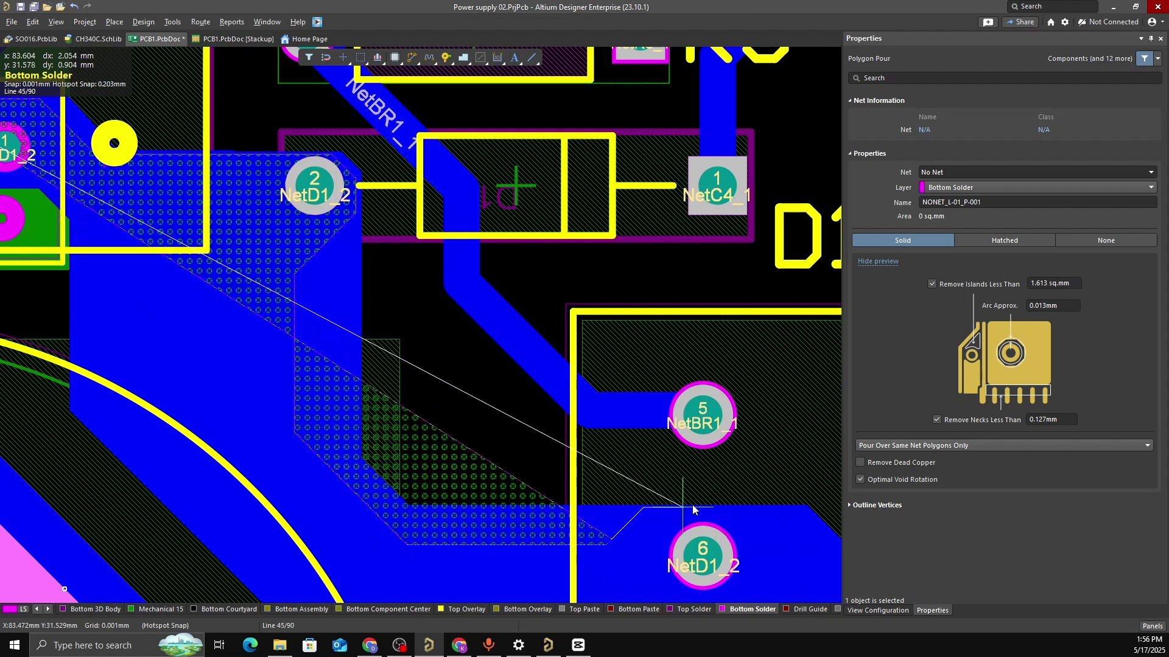
left_click(734, 516)
key("space")
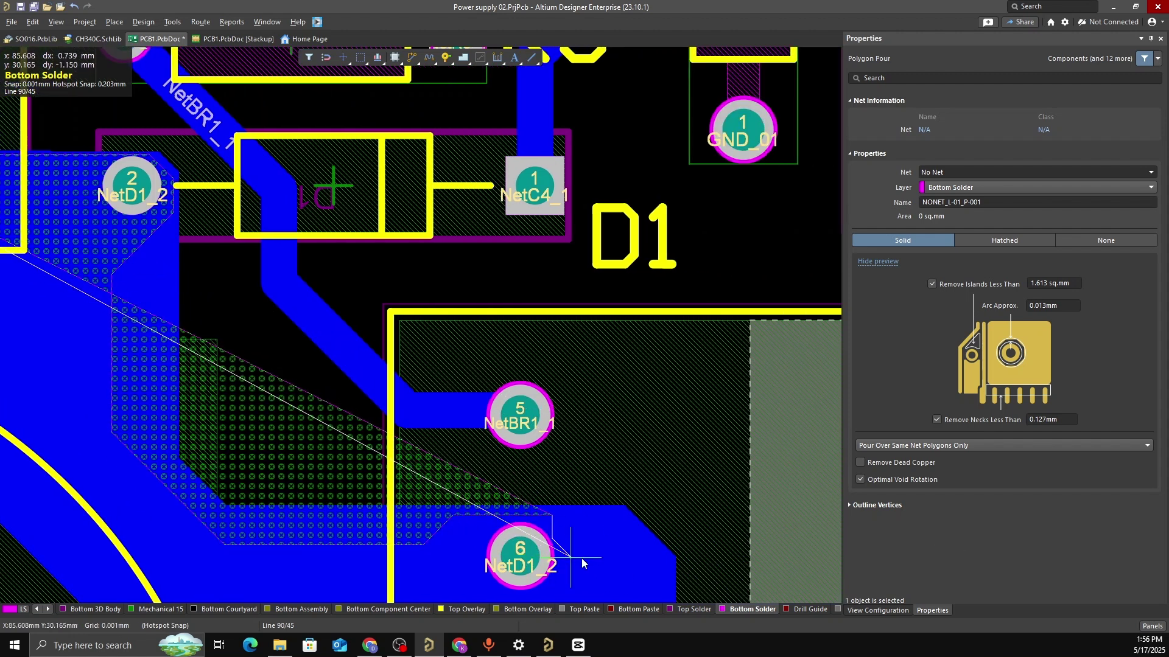
left_click(611, 568)
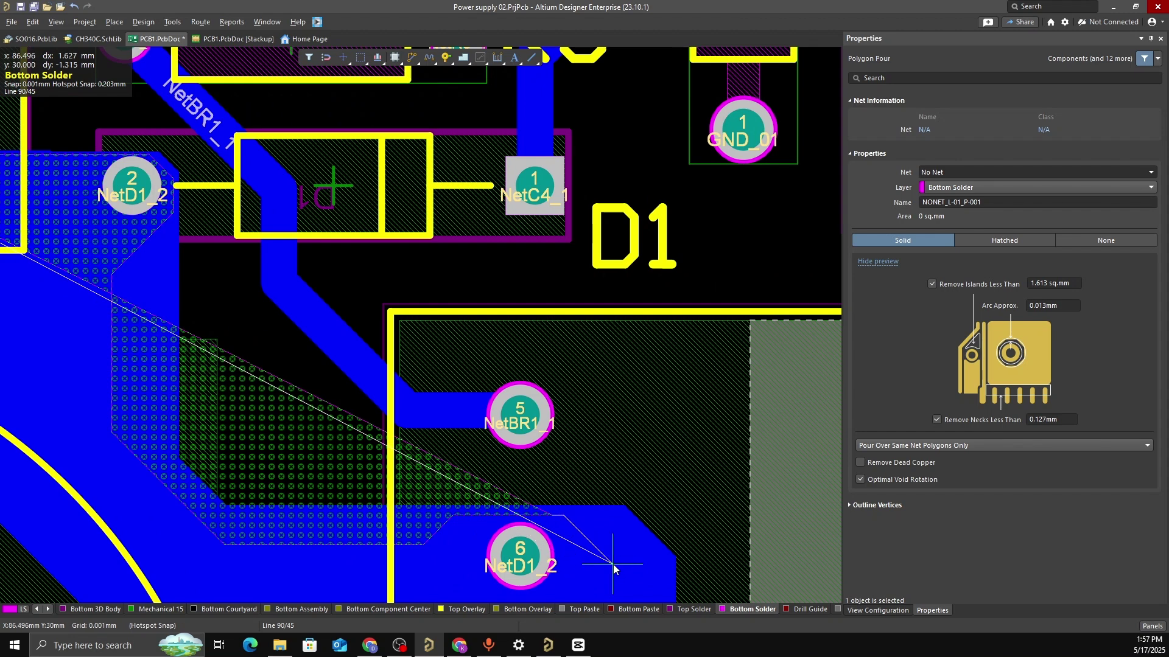
key("space")
key("space")
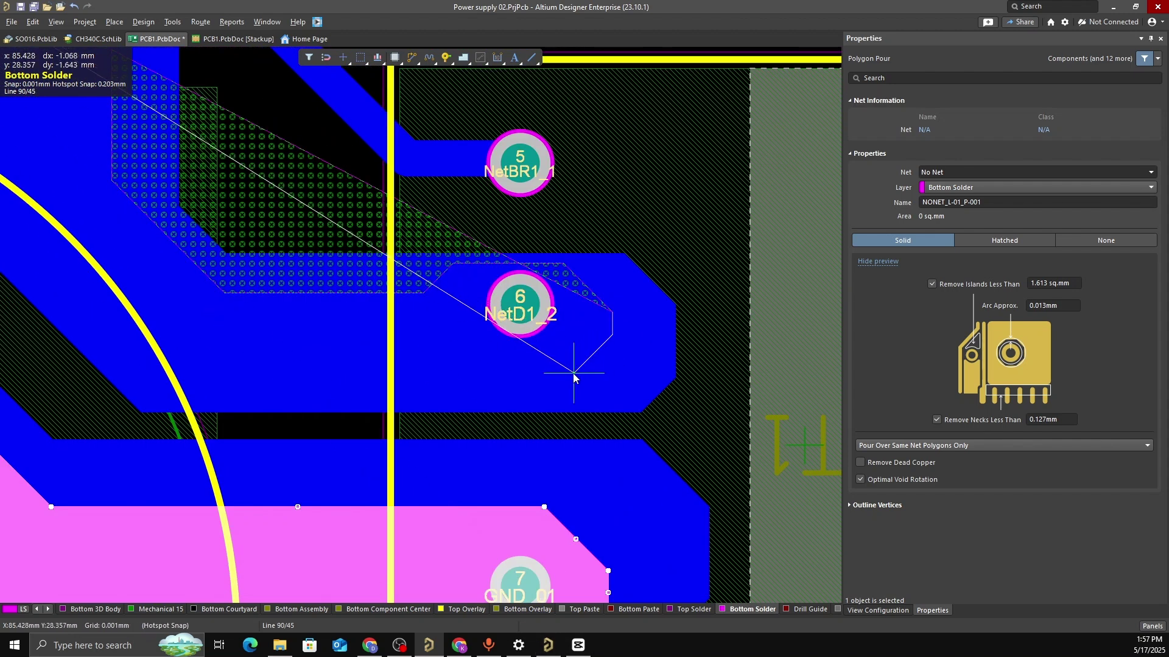
left_click(586, 378)
key("space")
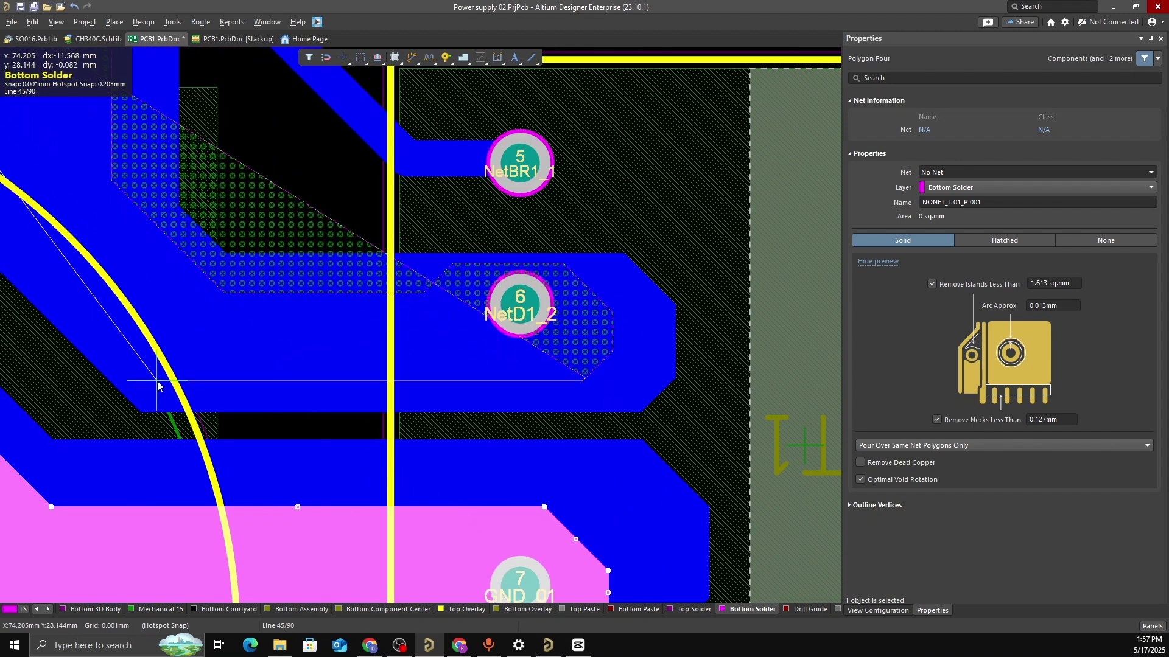
Carry the solder mask outline from T1's pad 6 along the copper arm and diagonally back up toward U2
key("space")
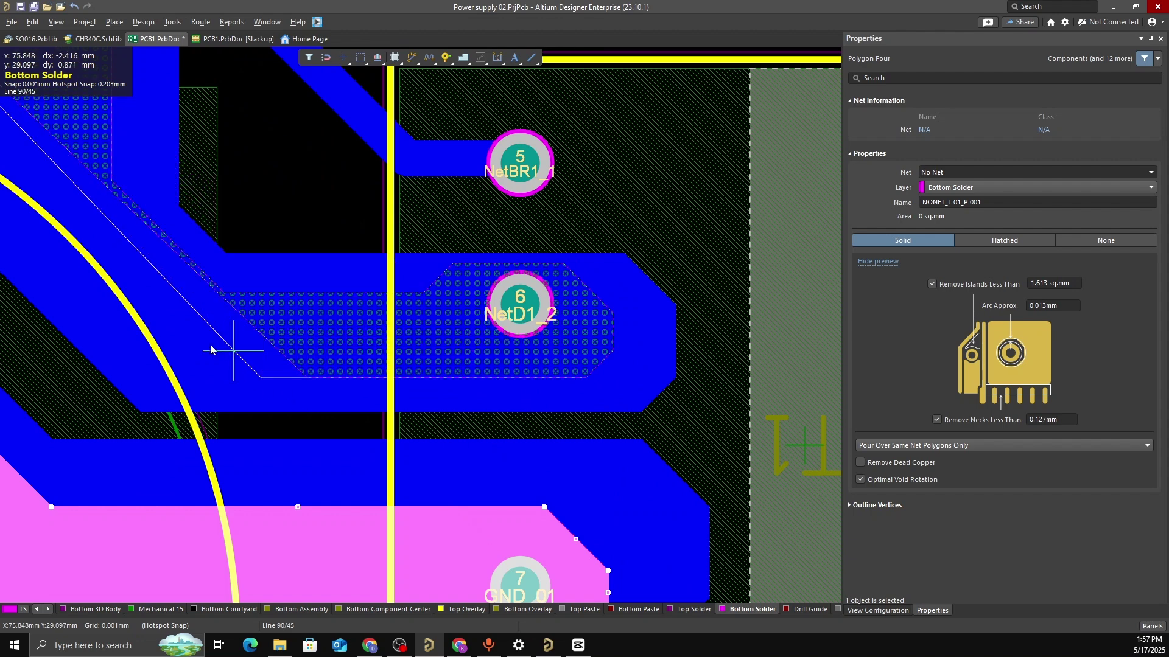
scroll(195, 362, "down", 6, "ctrl")
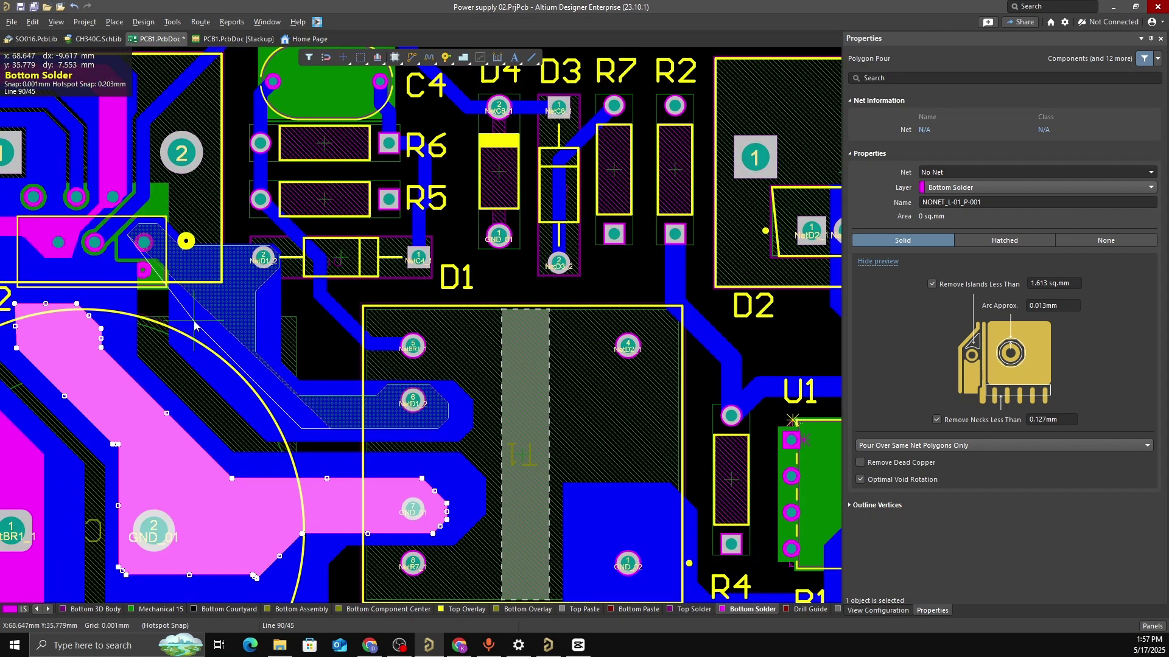
key("space")
scroll(195, 272, "up", 5, "ctrl")
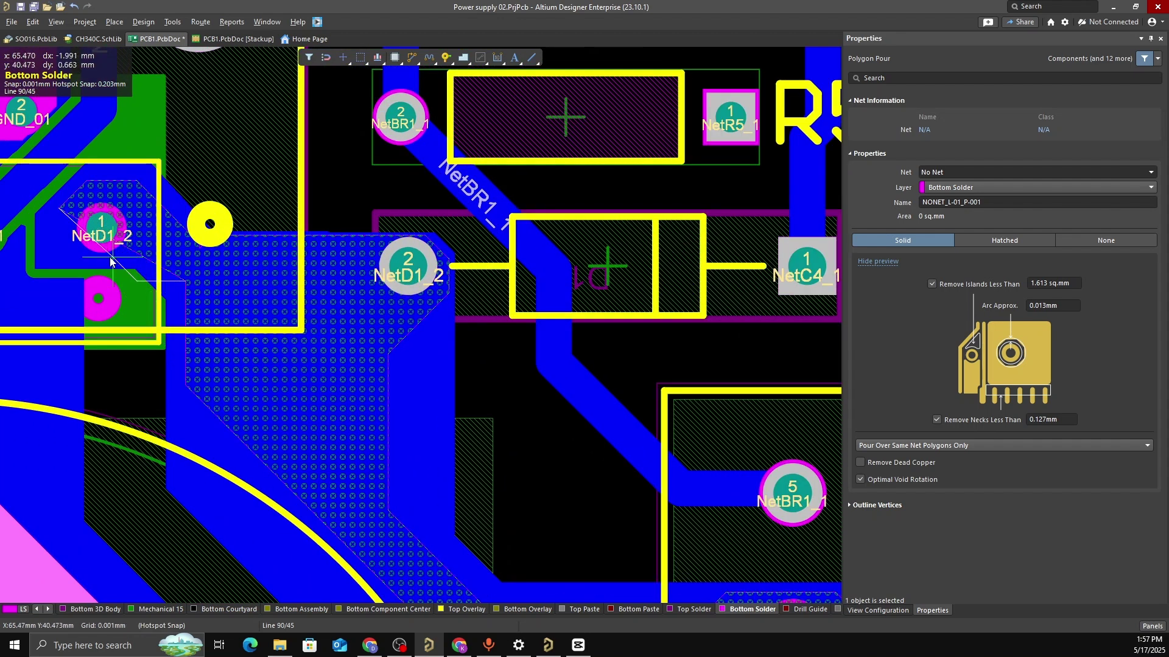
Wrap the outline around U2's NetD1_2 pad 1 with chamfered corners, finish the polygon and deselect it
left_click(79, 266)
key("space")
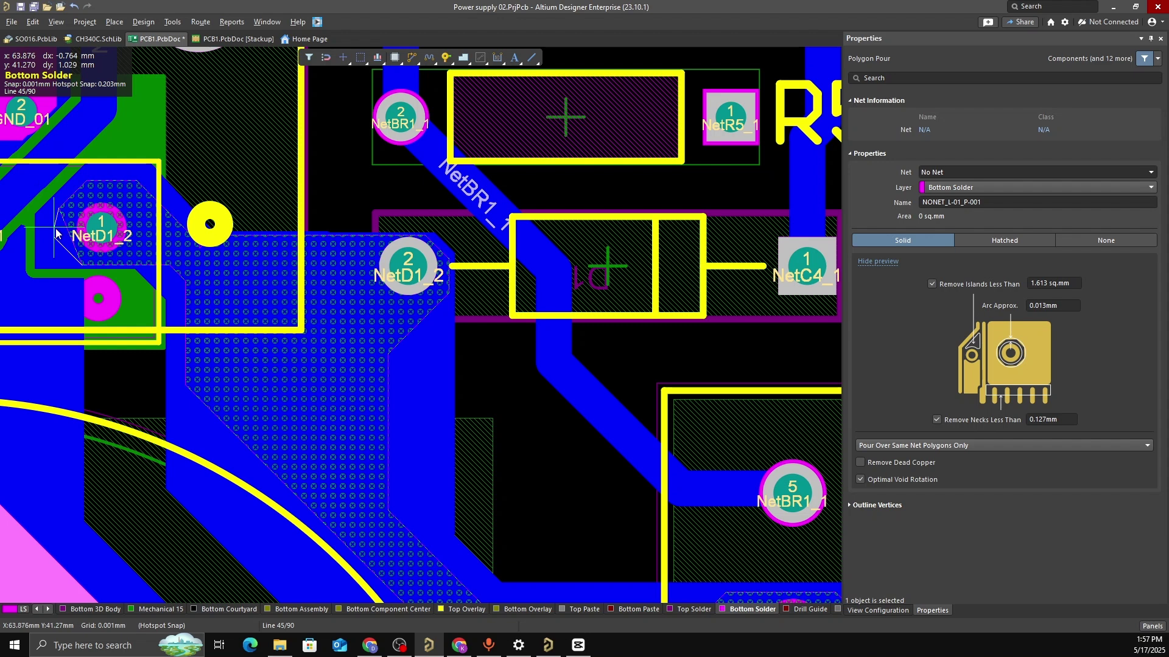
left_click(135, 209)
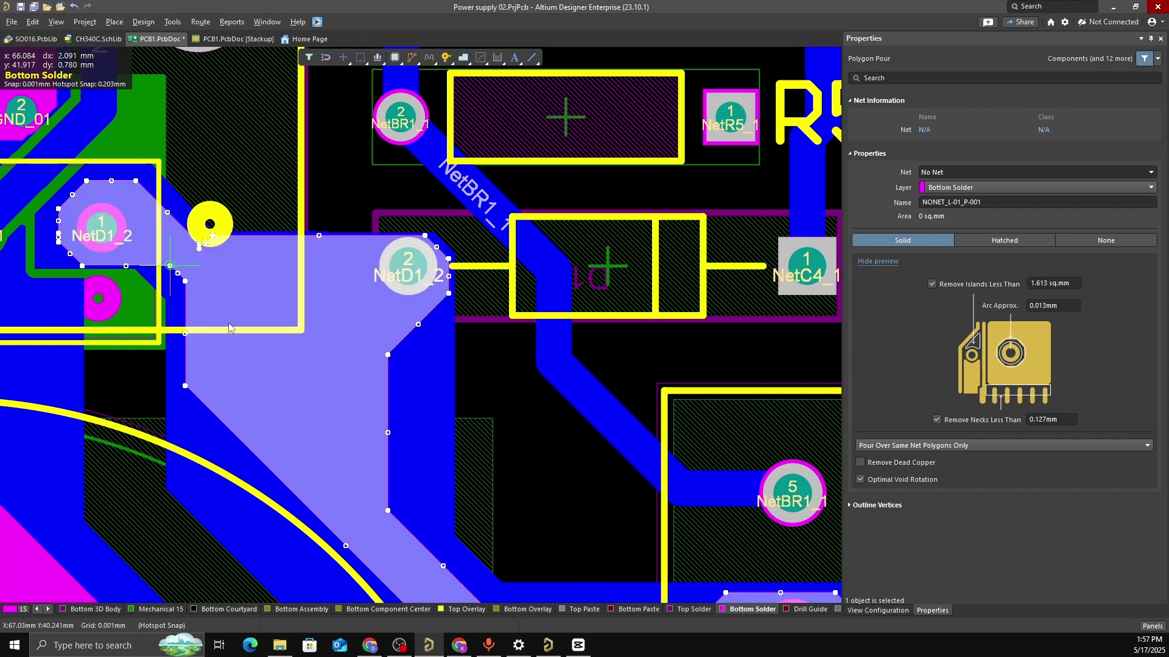
scroll(262, 344, "down", 2, "ctrl")
scroll(315, 316, "down", 5, "ctrl")
right_click(317, 305)
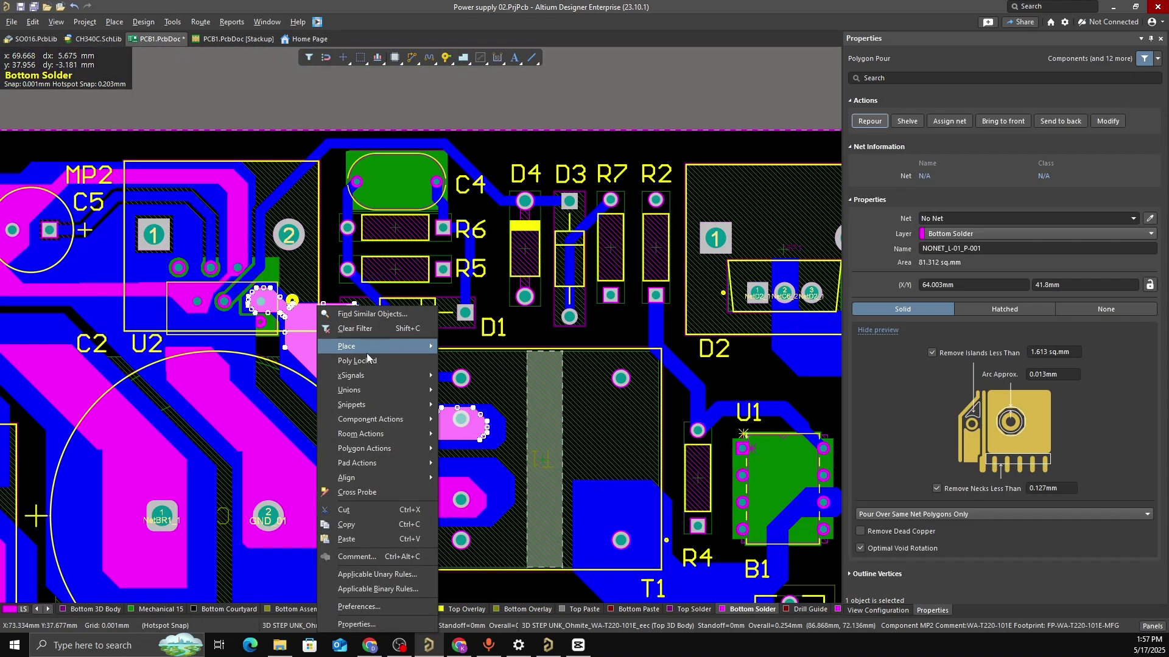
left_click(313, 278)
left_click(327, 264)
Start another no-net Bottom Solder polygon over the GND_02 copper, outlining past T1's pad 1 and diagonally toward B1
scroll(329, 316, "down", 3, "ctrl")
scroll(329, 324, "up", 4, "ctrl")
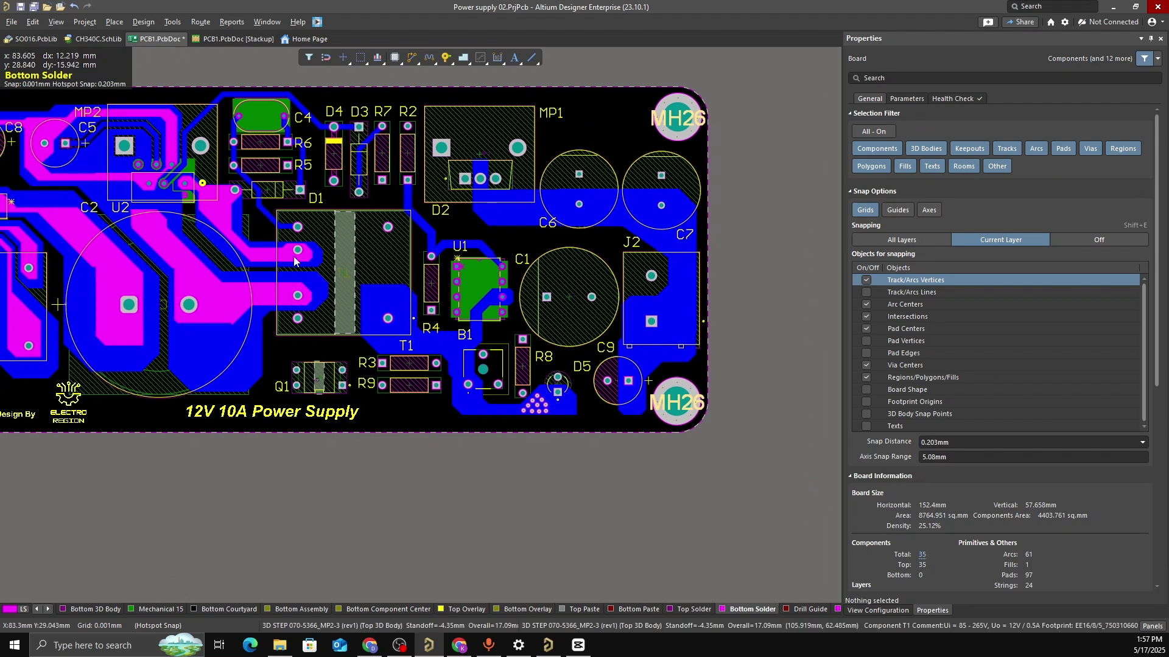
scroll(349, 261, "down", 5, "ctrl")
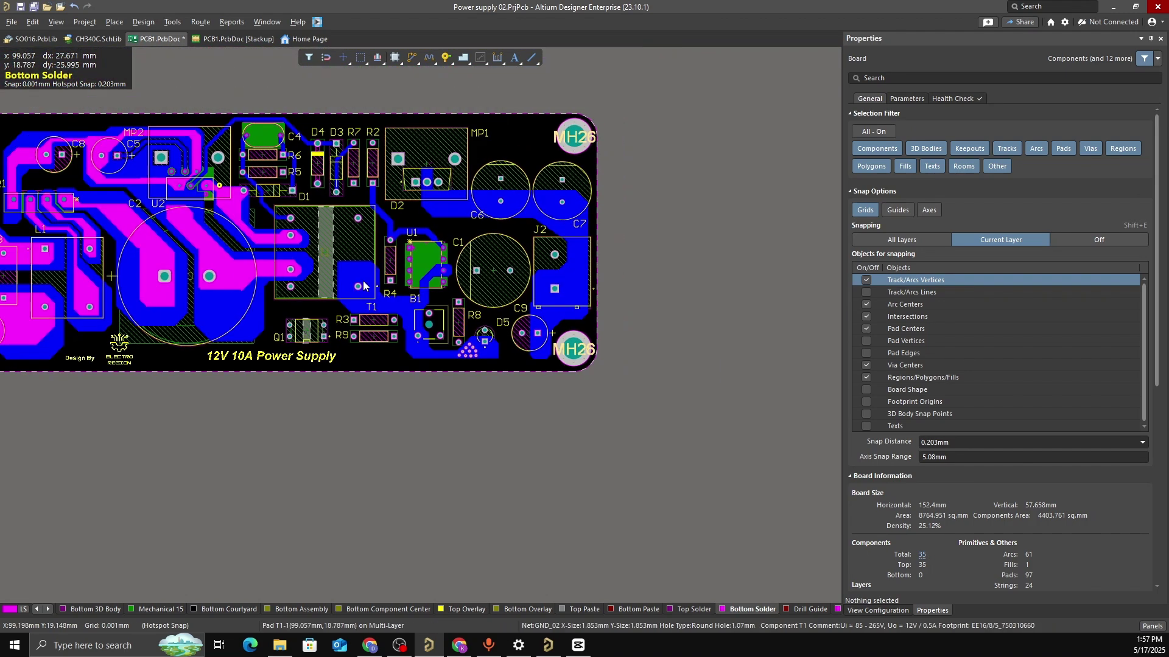
right_click_drag(363, 286, 328, 287)
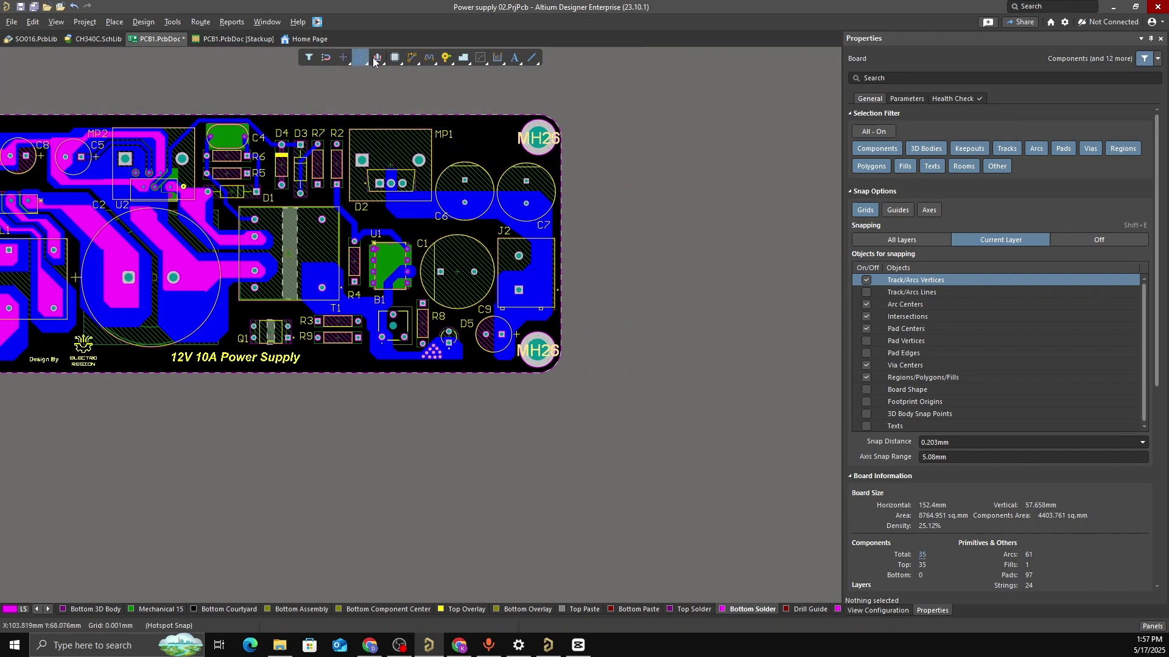
scroll(370, 201, "up", 1, "ctrl")
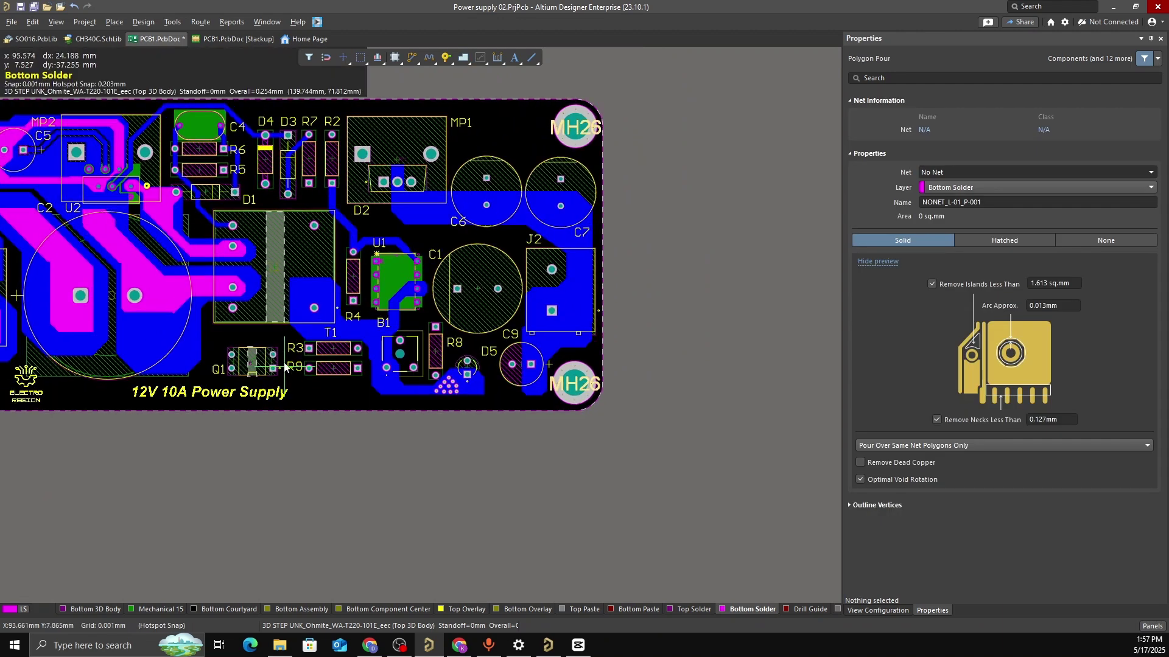
left_click(328, 313)
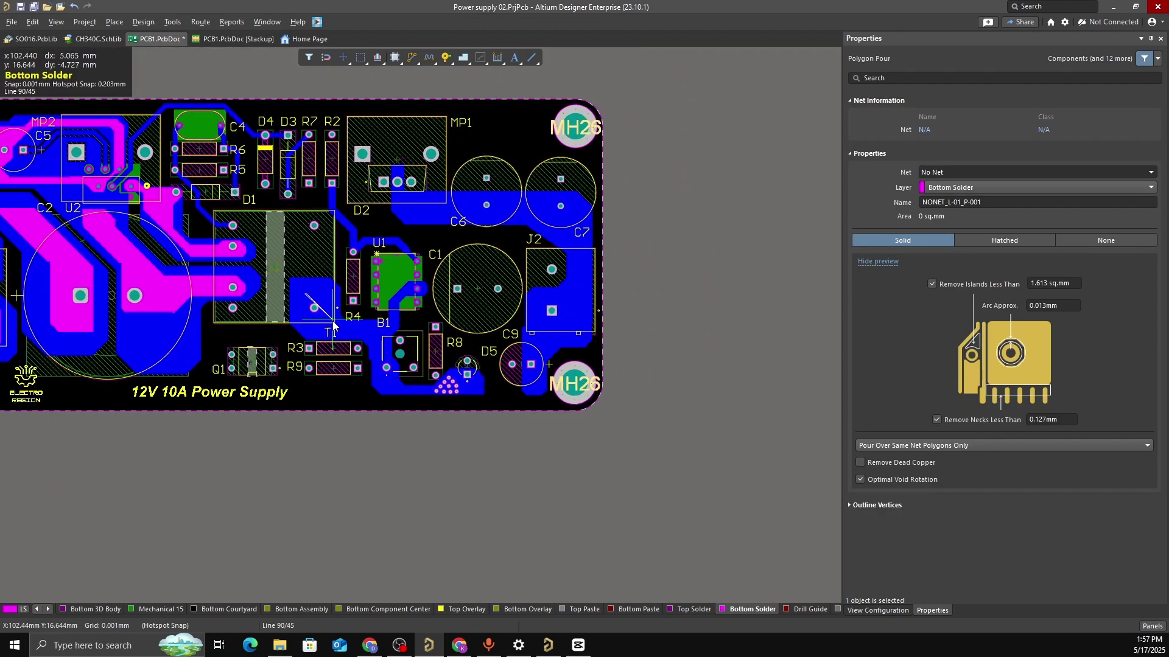
scroll(330, 297, "up", 5, "ctrl")
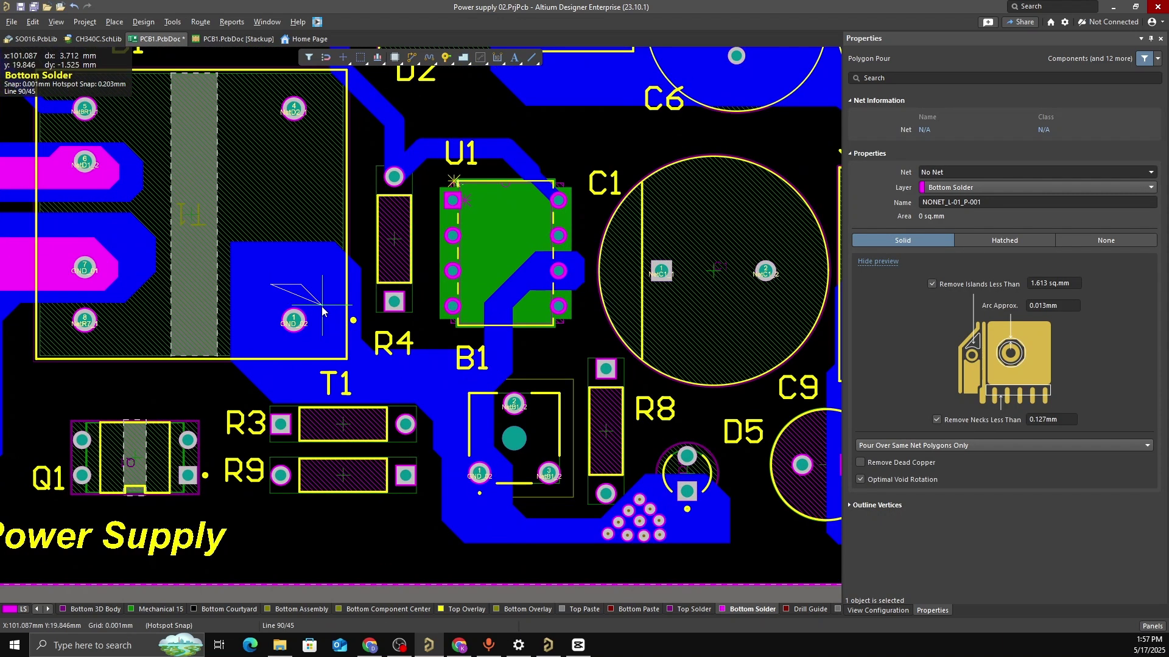
key("space")
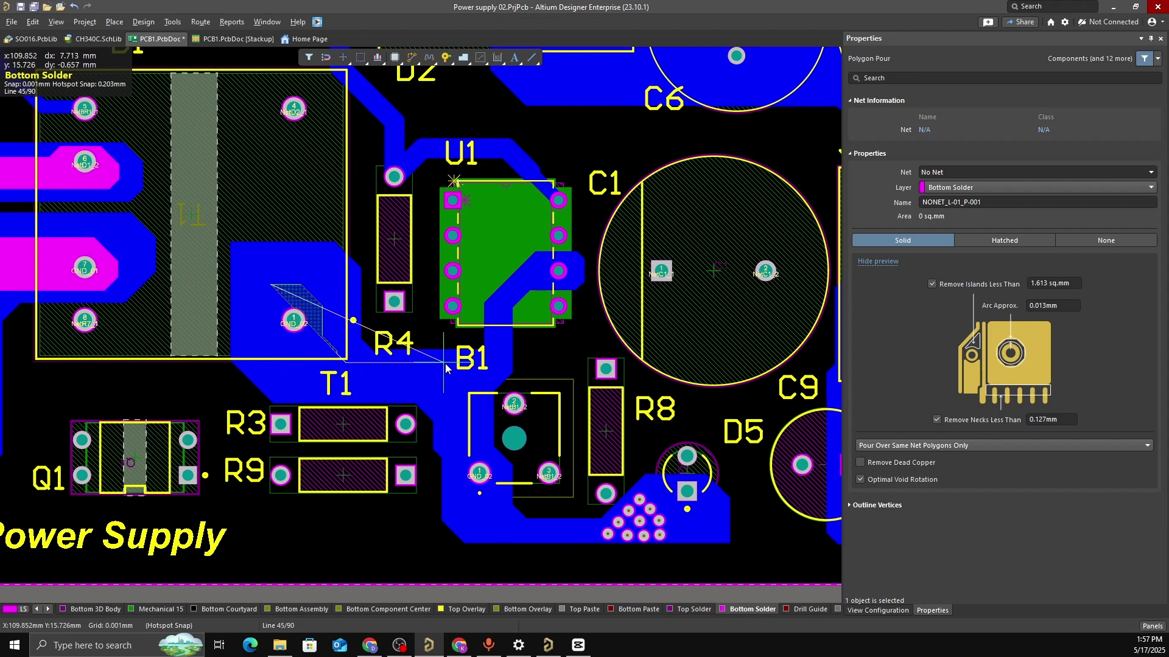
Extend the outline along the copper between T1 and B1, then up inside the GND_02 trace toward U1's pad 6
scroll(445, 363, "up", 5, "ctrl")
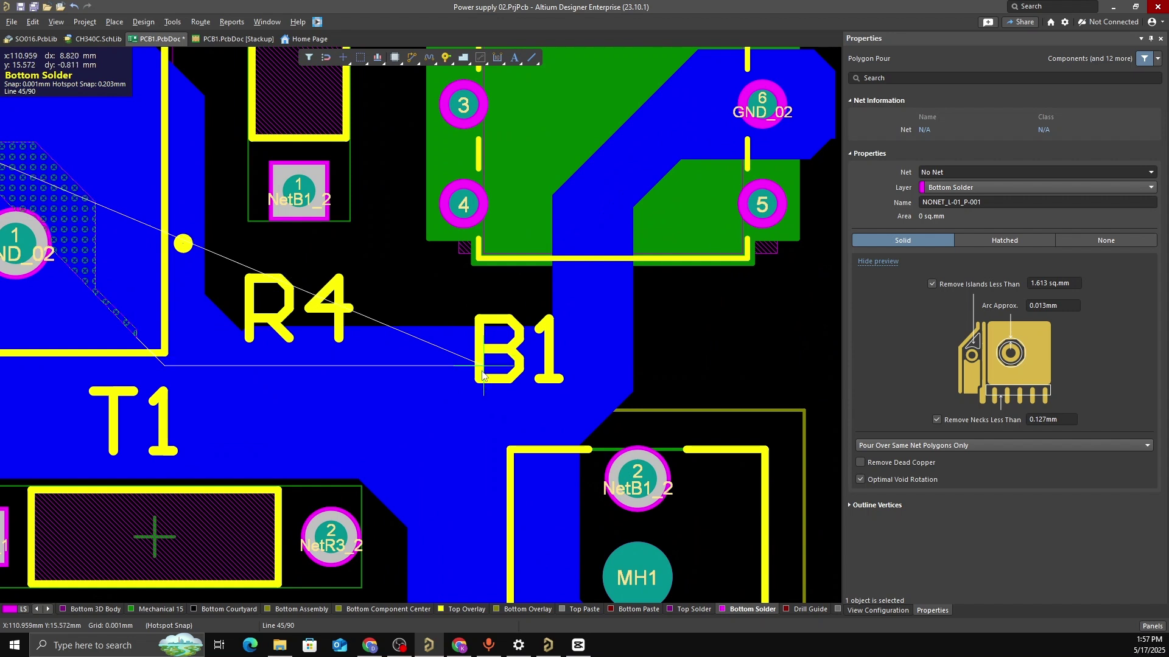
left_click(483, 365)
key("space")
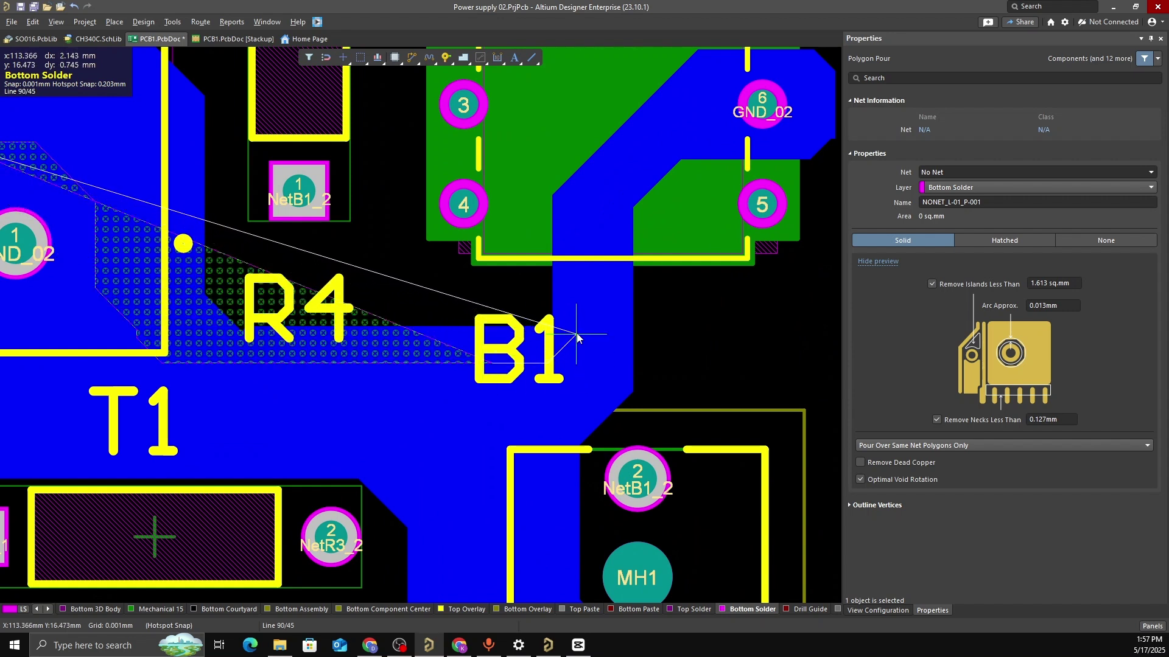
left_click(576, 335)
left_click(587, 220)
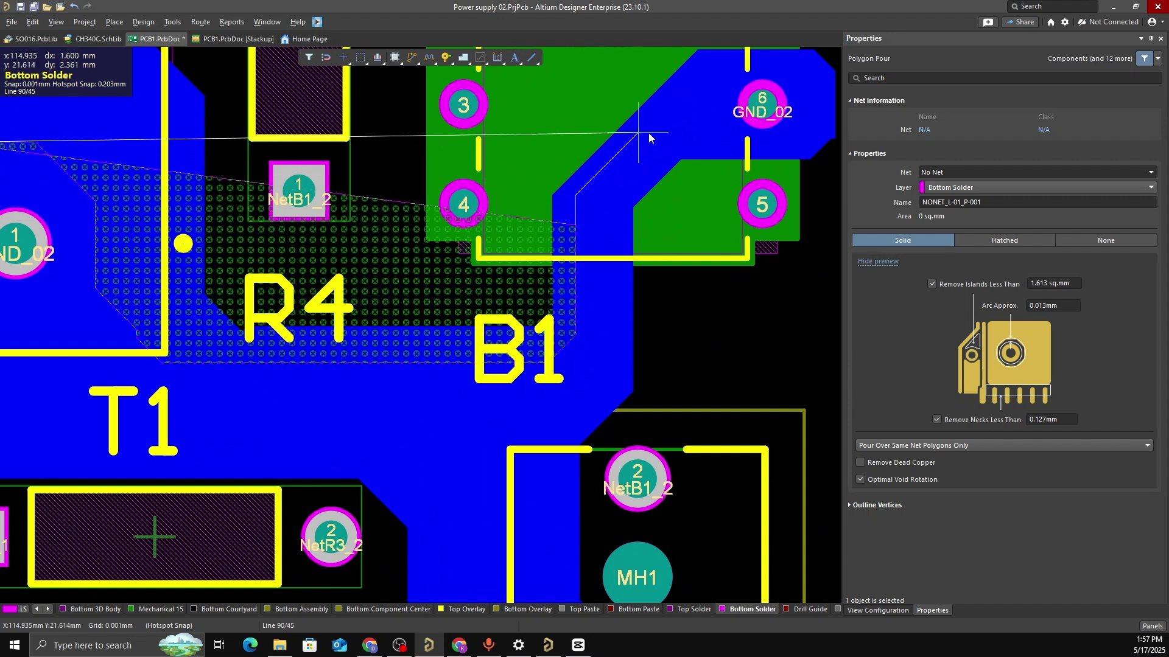
left_click(689, 91)
key("space")
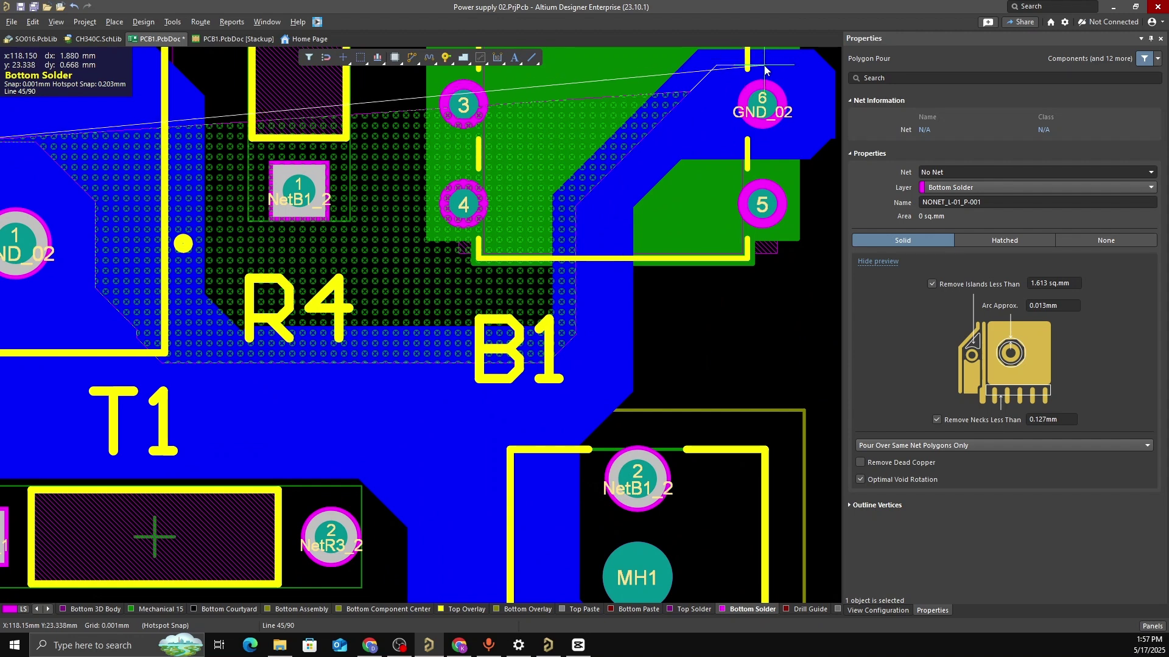
Wrap the outline around U1's GND_02 pad 6 with chamfered corners and turn it back into the diagonal trace
left_click(814, 90)
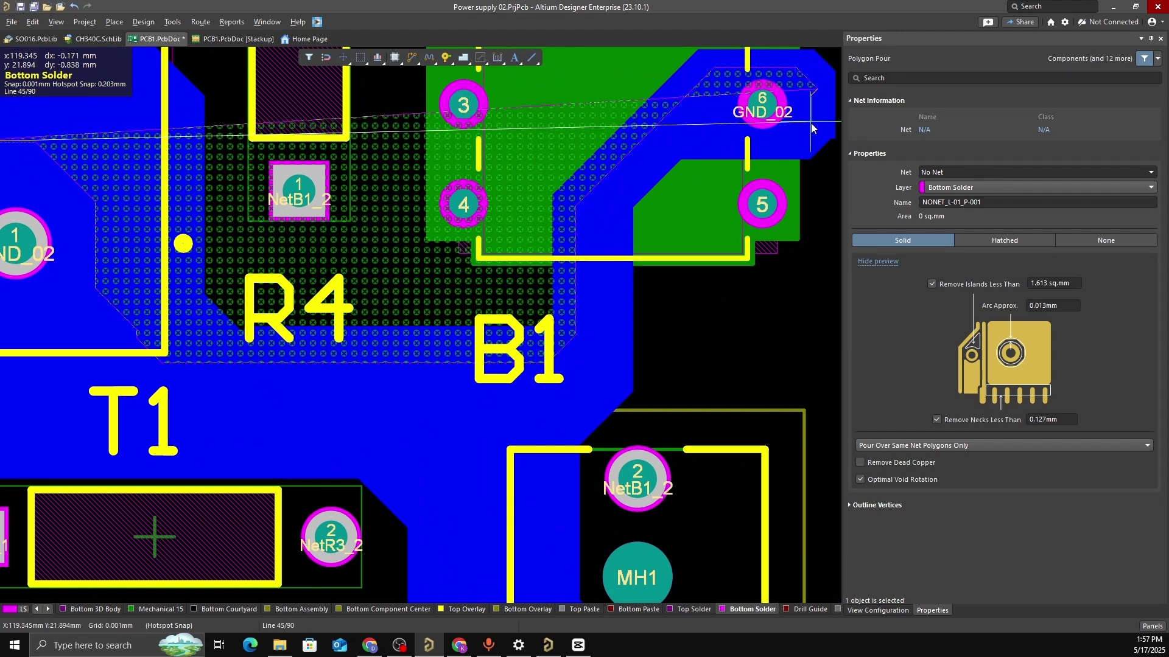
key("space")
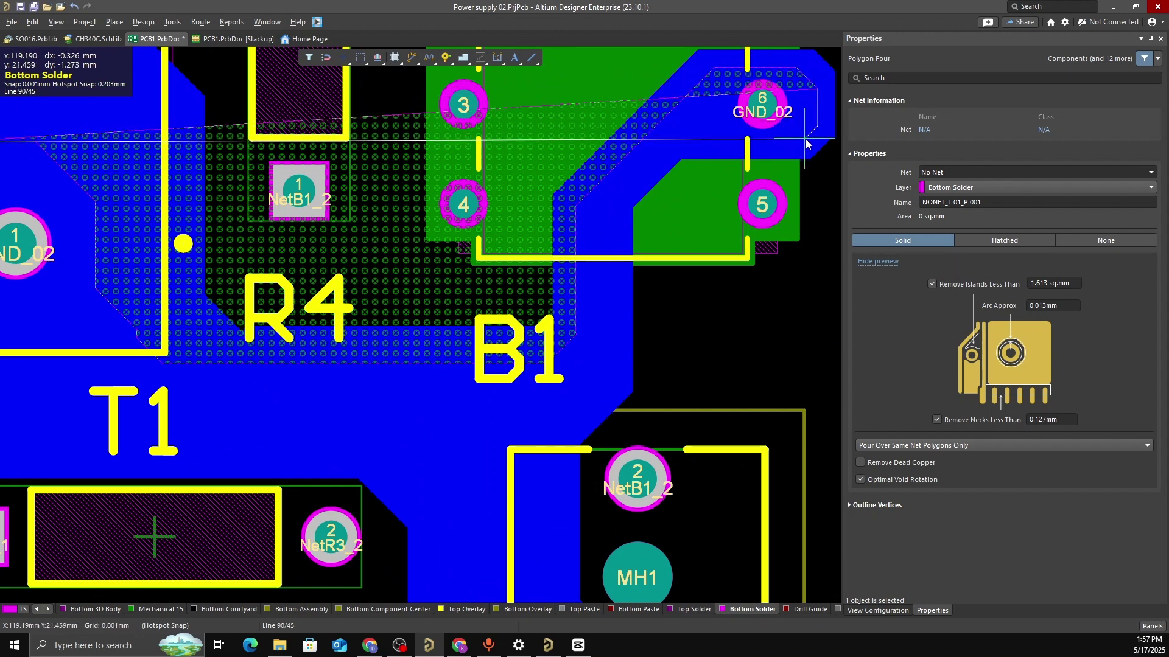
left_click(806, 142)
key("space")
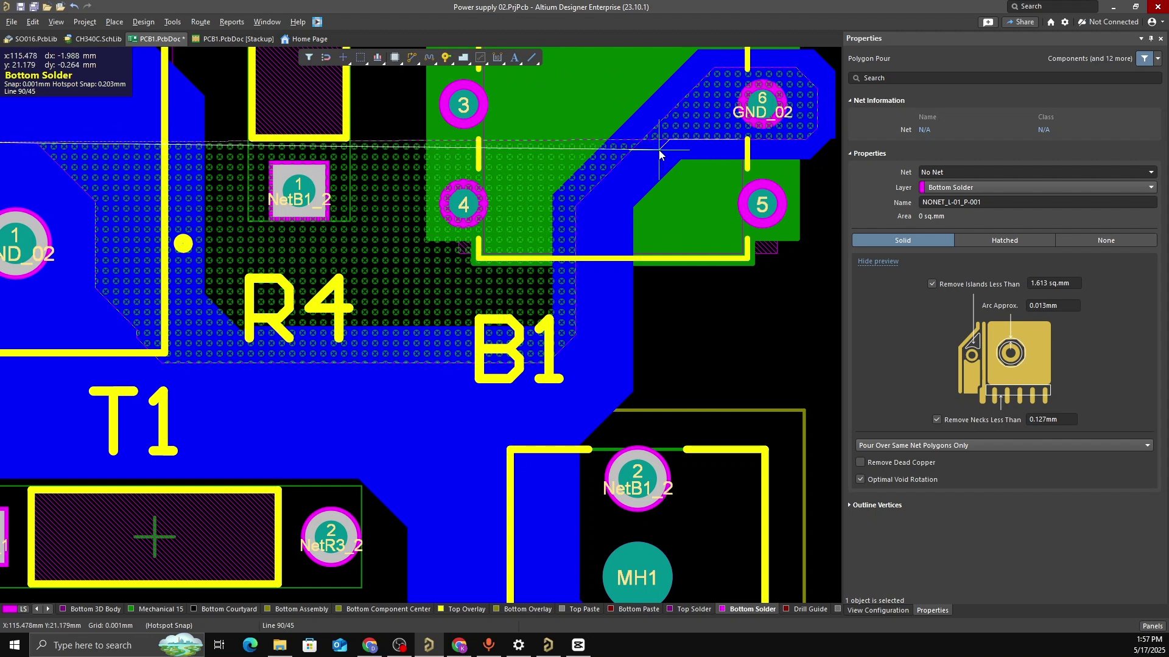
left_click(652, 152)
key("space")
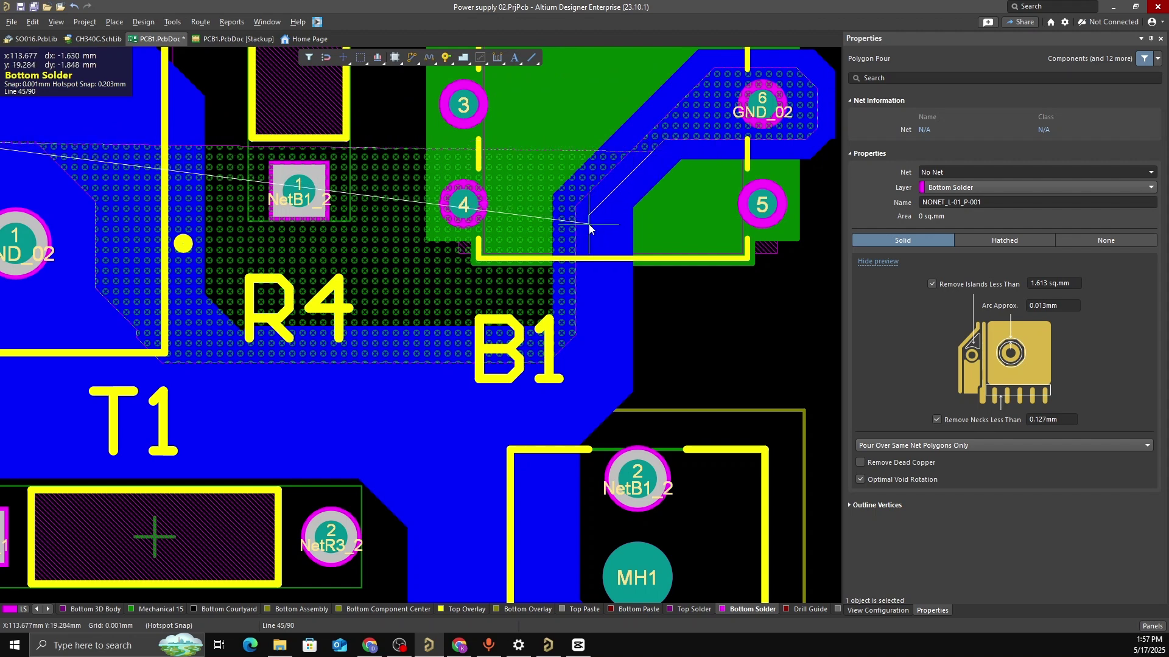
Run the outline back down the GND_02 trace and along the side of B1's footprint toward its pad 1
left_click(595, 334)
key("space")
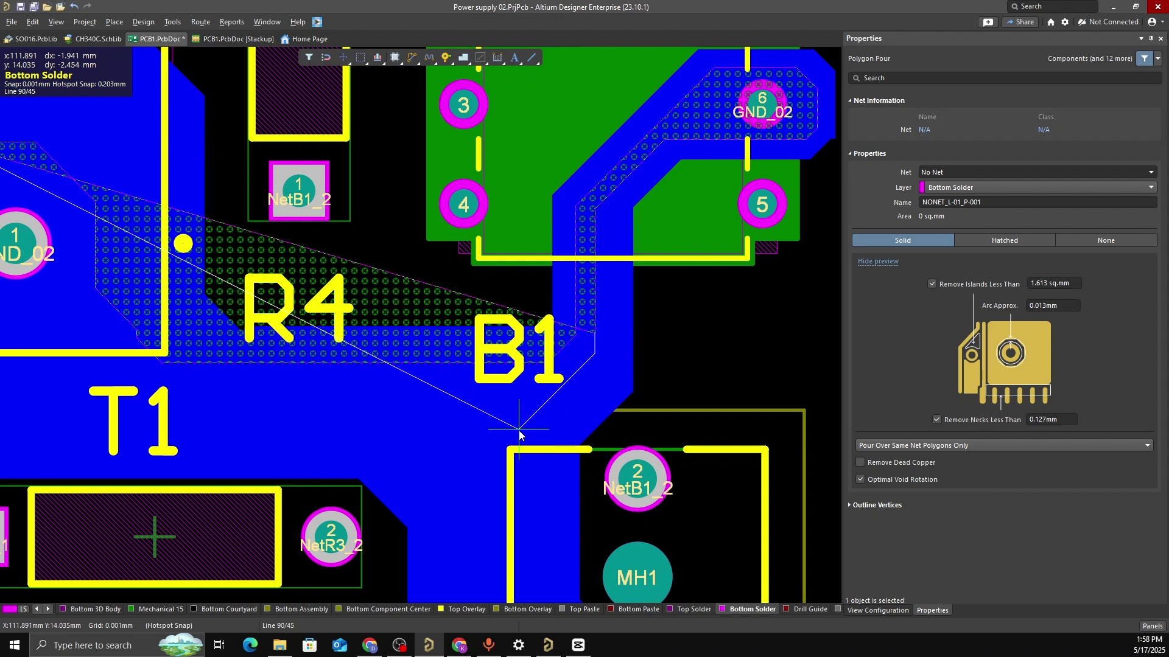
left_click(519, 434)
key("space")
scroll(518, 378, "down", 3)
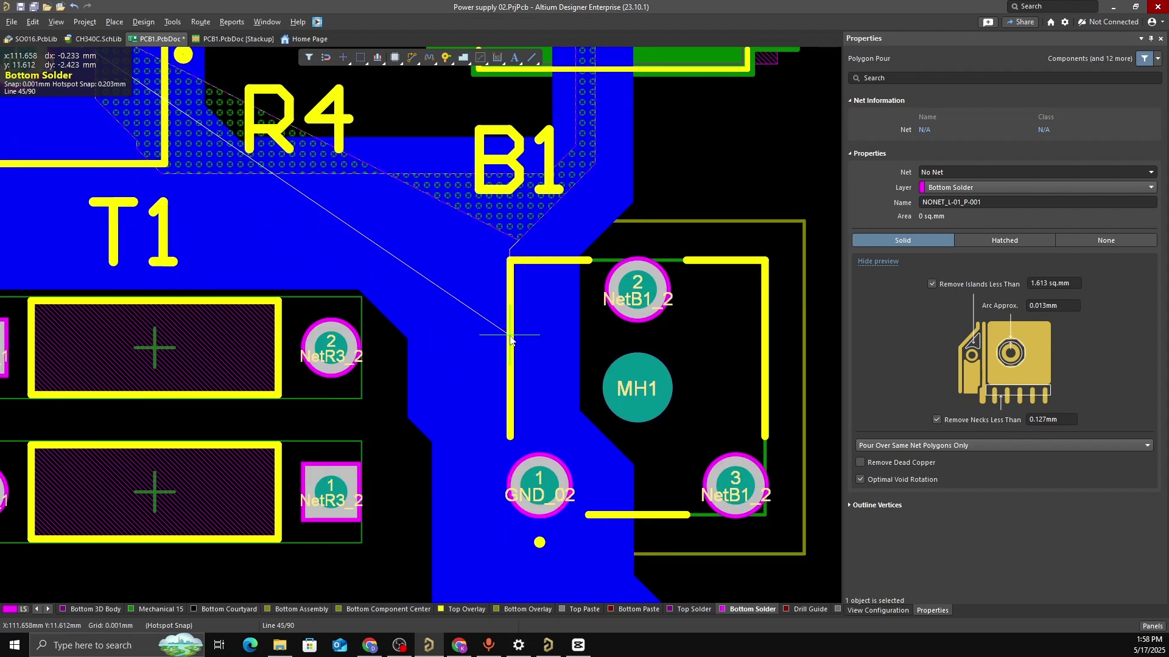
key("space")
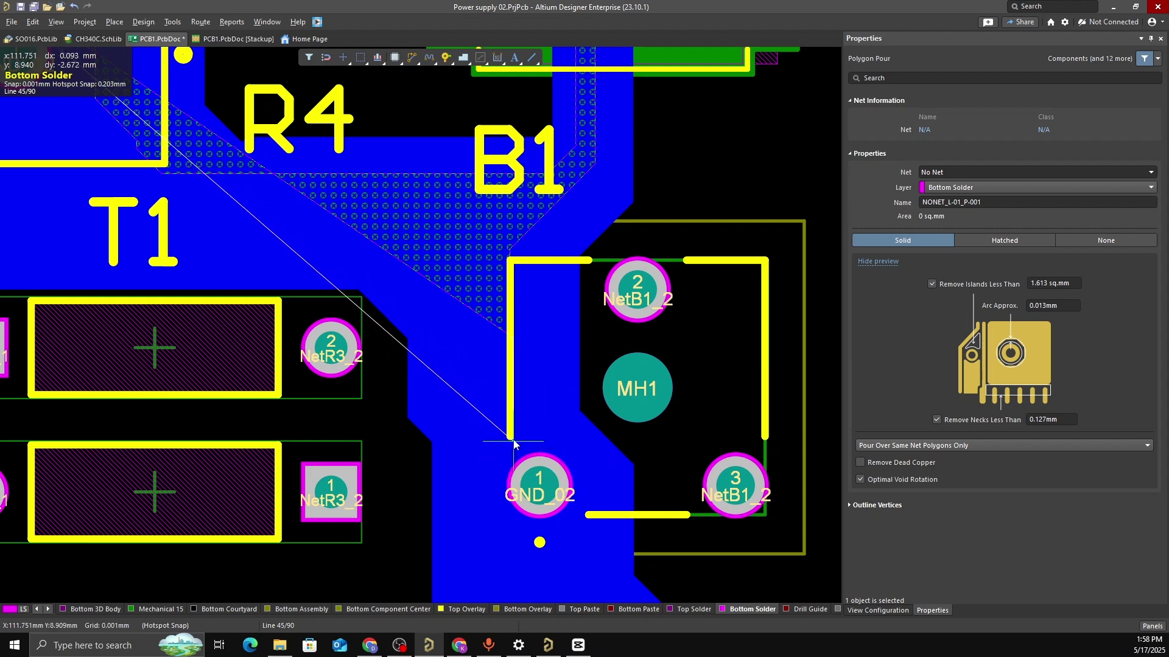
scroll(502, 451, "up", 2, "ctrl")
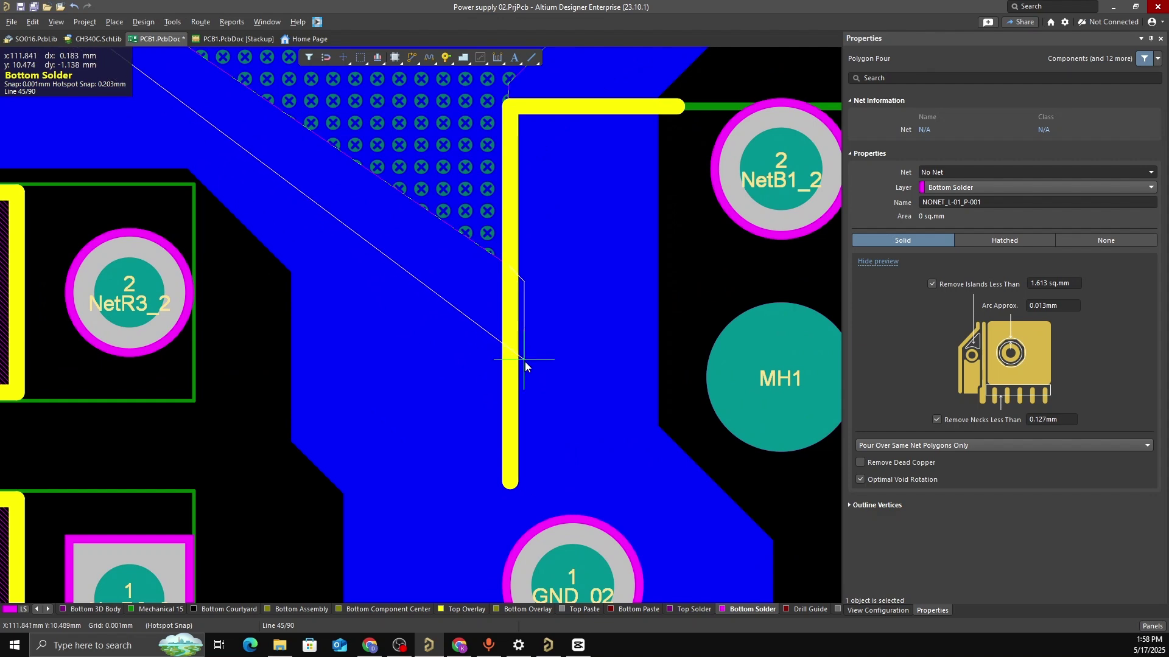
left_click(513, 370)
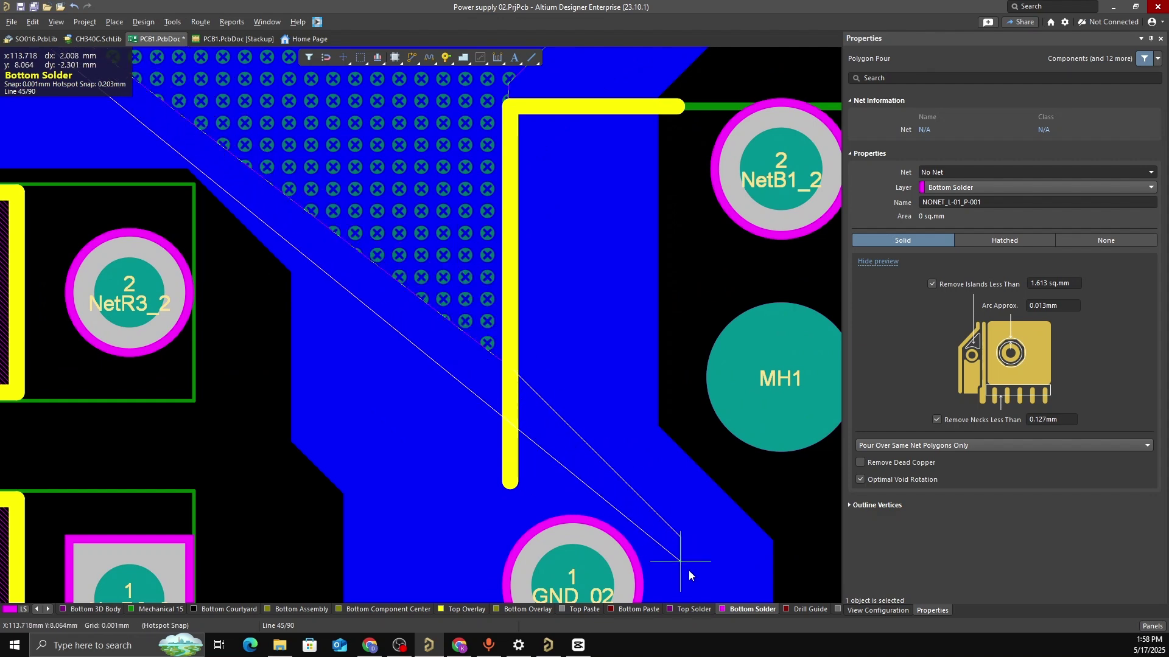
Route the outline around B1's GND_02 pad 1 and below it, with a chamfered lower corner
scroll(685, 407, "down", 3, "ctrl")
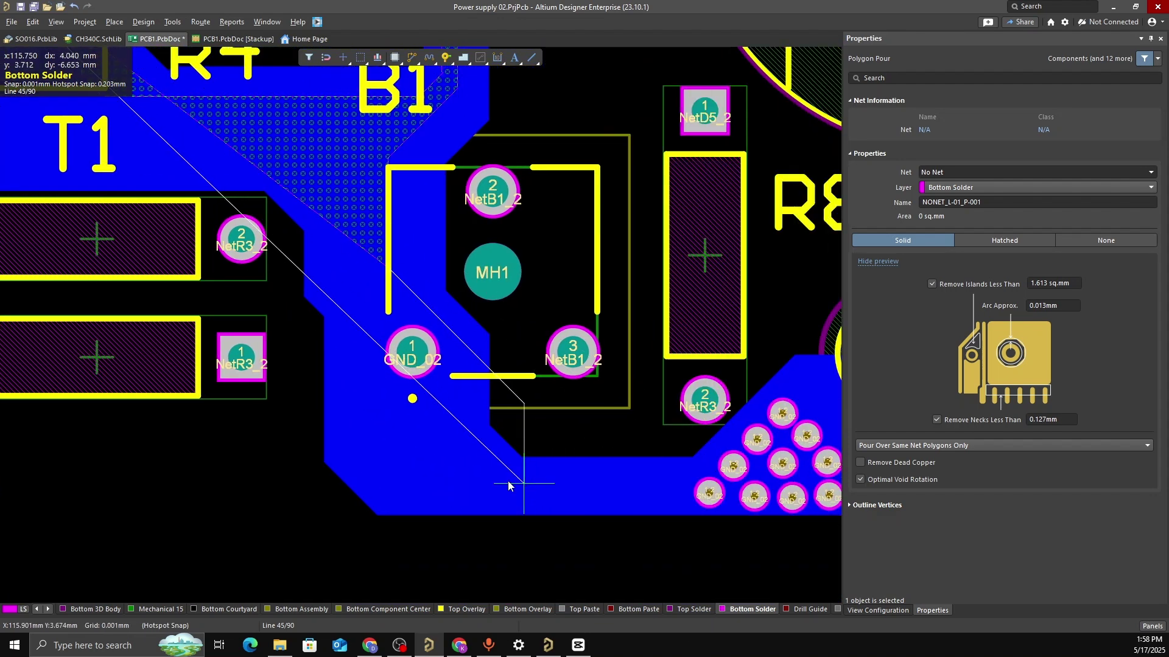
left_click(462, 457)
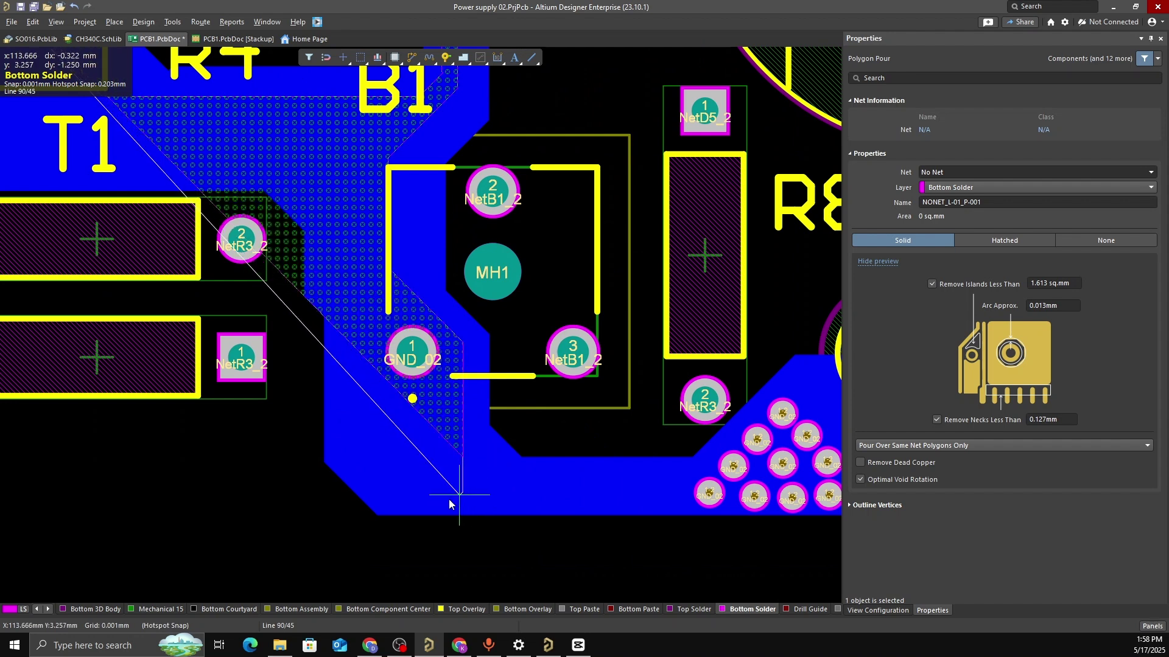
left_click(364, 431)
key("space")
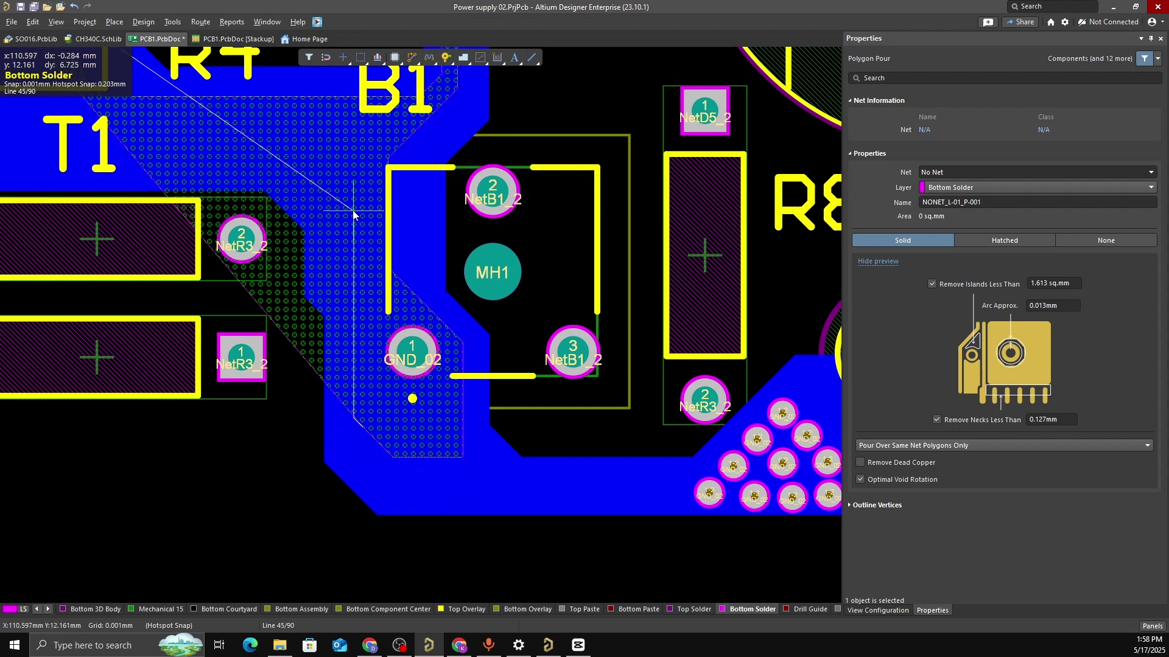
Bring the outline up inside the copper beside B1 and back along the GND_02 arm toward T1
left_click(356, 195)
key("space")
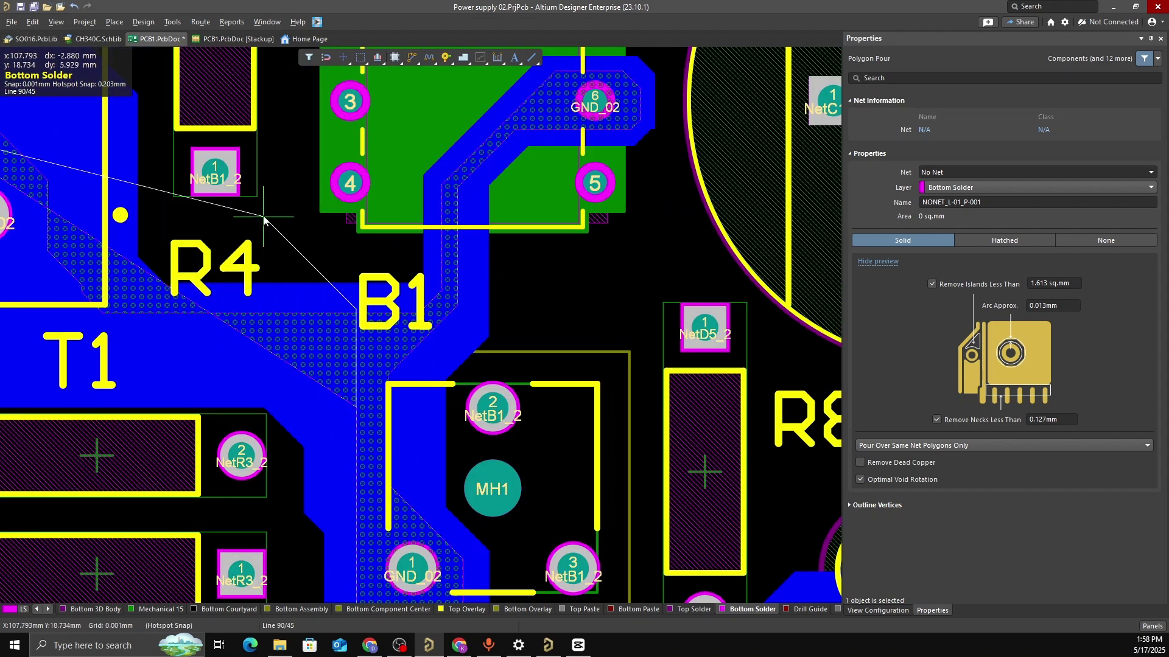
left_click(345, 350)
key("space")
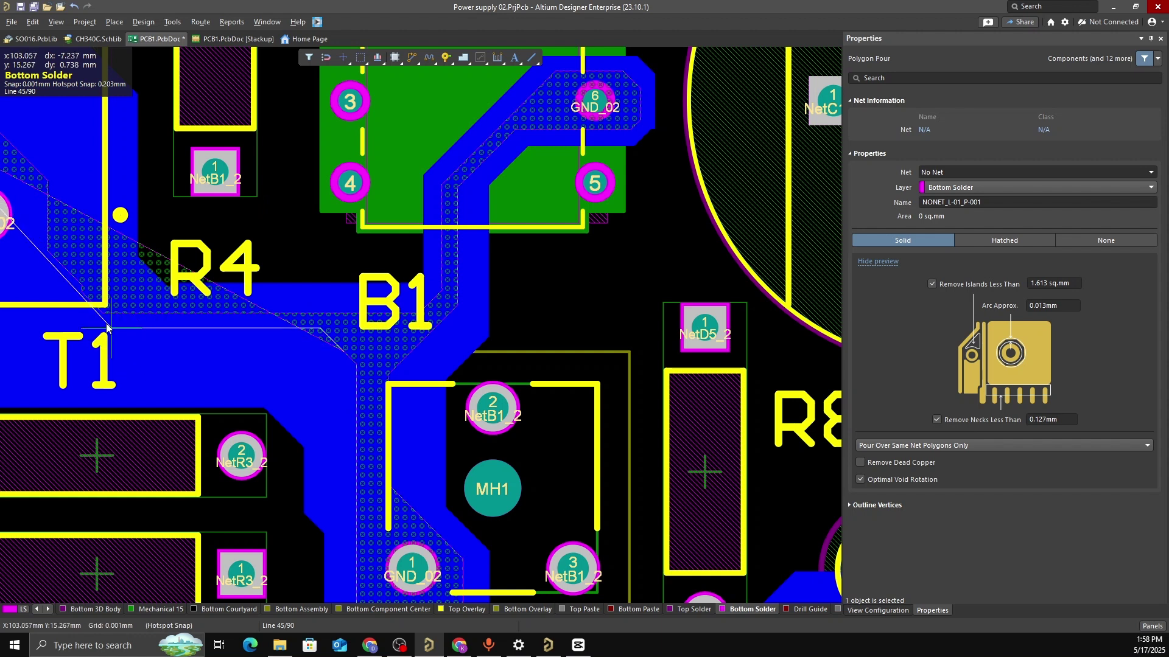
left_click(108, 347)
key("space")
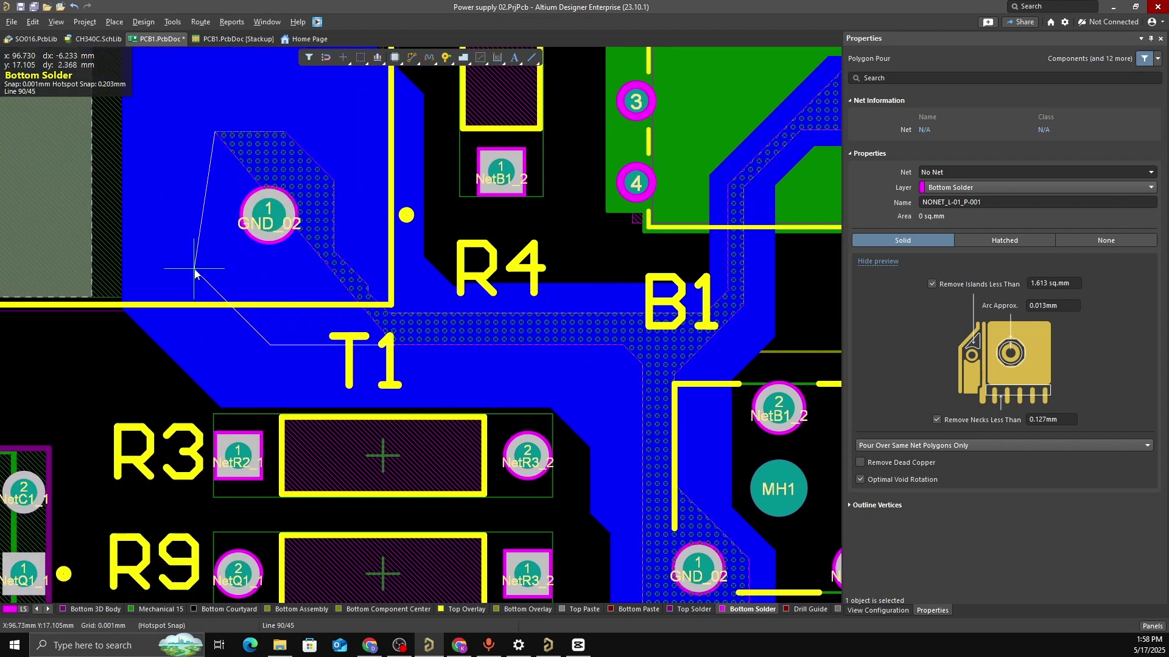
Close the outline around T1's GND_02 pad 1, finish the polygon and deselect it
left_click(218, 282)
right_click(269, 255)
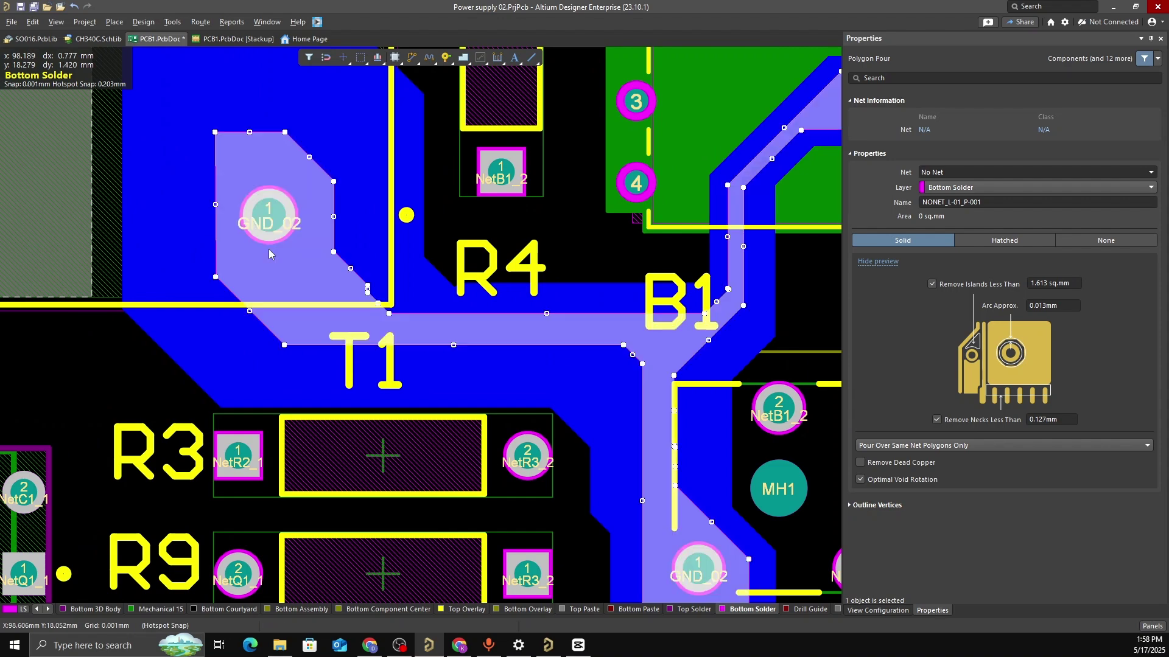
scroll(315, 299, "down", 1, "ctrl")
scroll(492, 337, "down", 5, "ctrl")
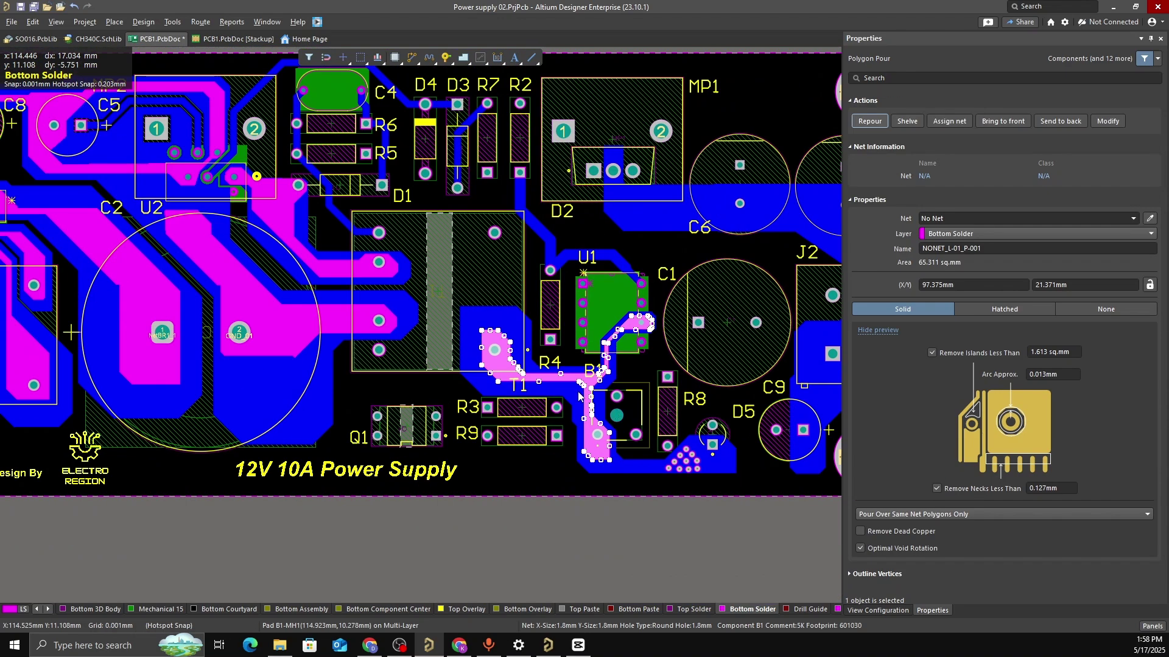
scroll(490, 337, "up", 3, "ctrl")
right_click_drag(490, 338, 226, 239)
scroll(317, 323, "down", 3, "ctrl")
left_click(399, 427)
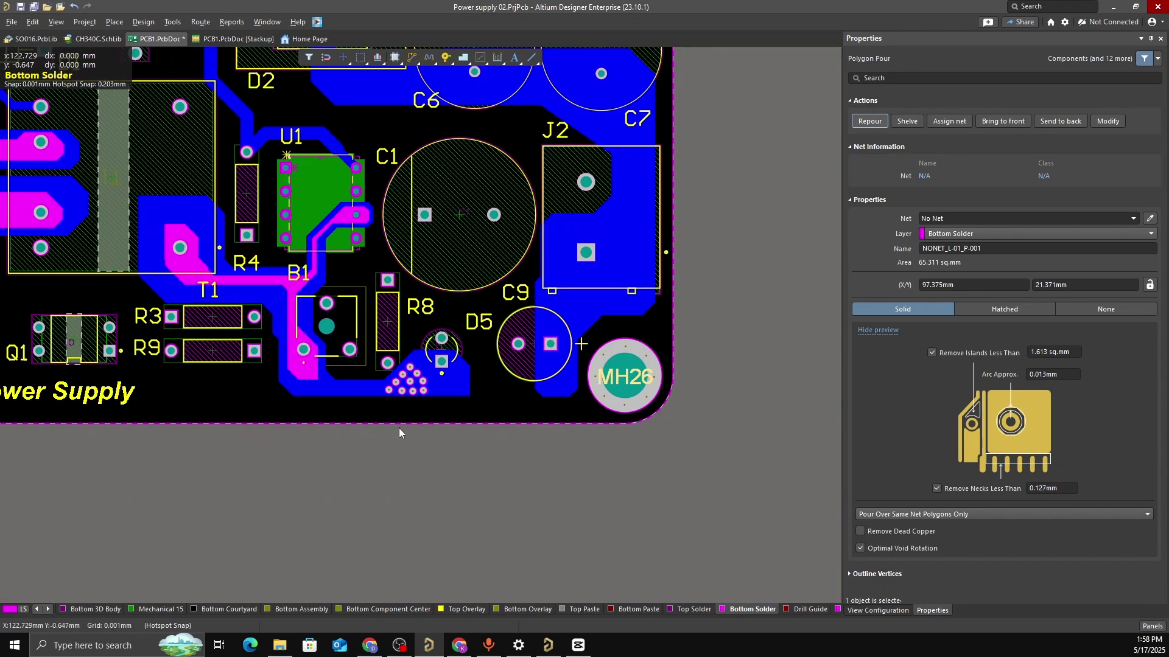
Start a no-net Bottom Solder polygon around MP1's NetC6_2 pad 2 and run its outline down into the NetC6_2 copper beside D2
scroll(415, 402, "up", 3, "ctrl")
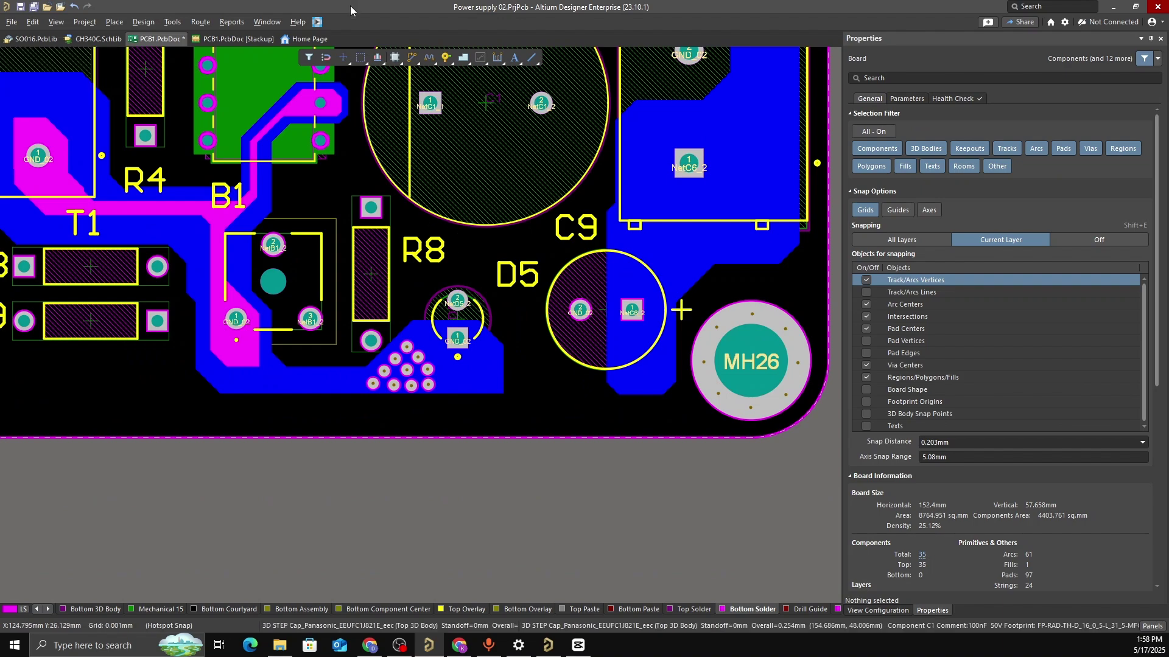
scroll(380, 354, "up", 3)
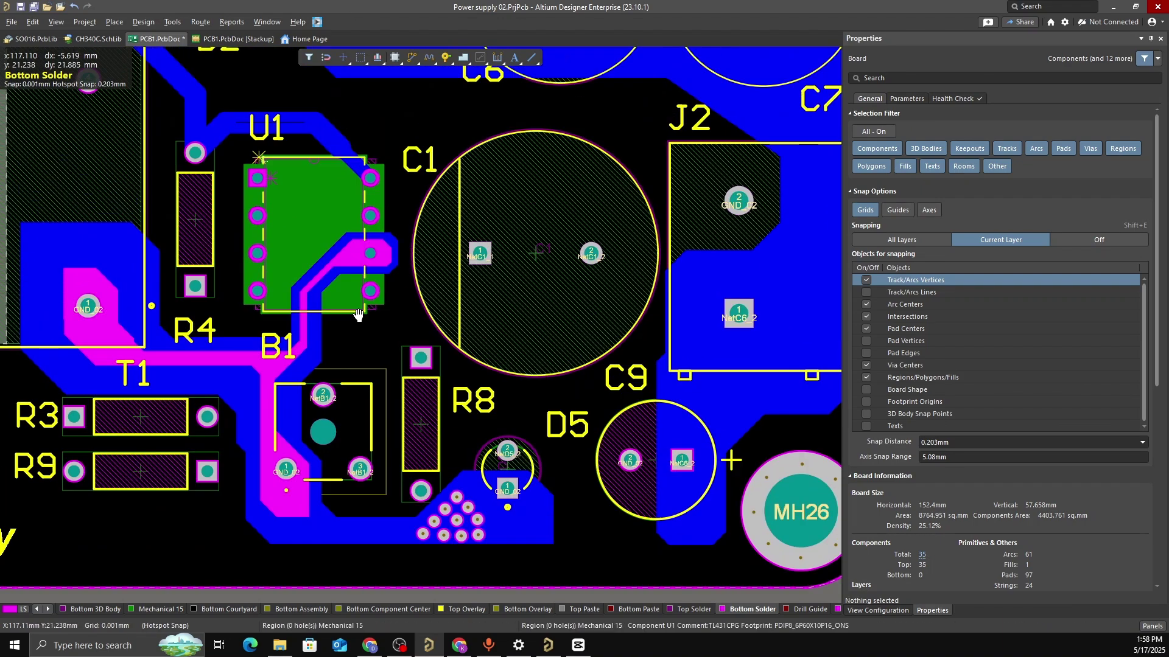
scroll(400, 320, "down", 3, "ctrl")
scroll(395, 336, "up", 3, "ctrl")
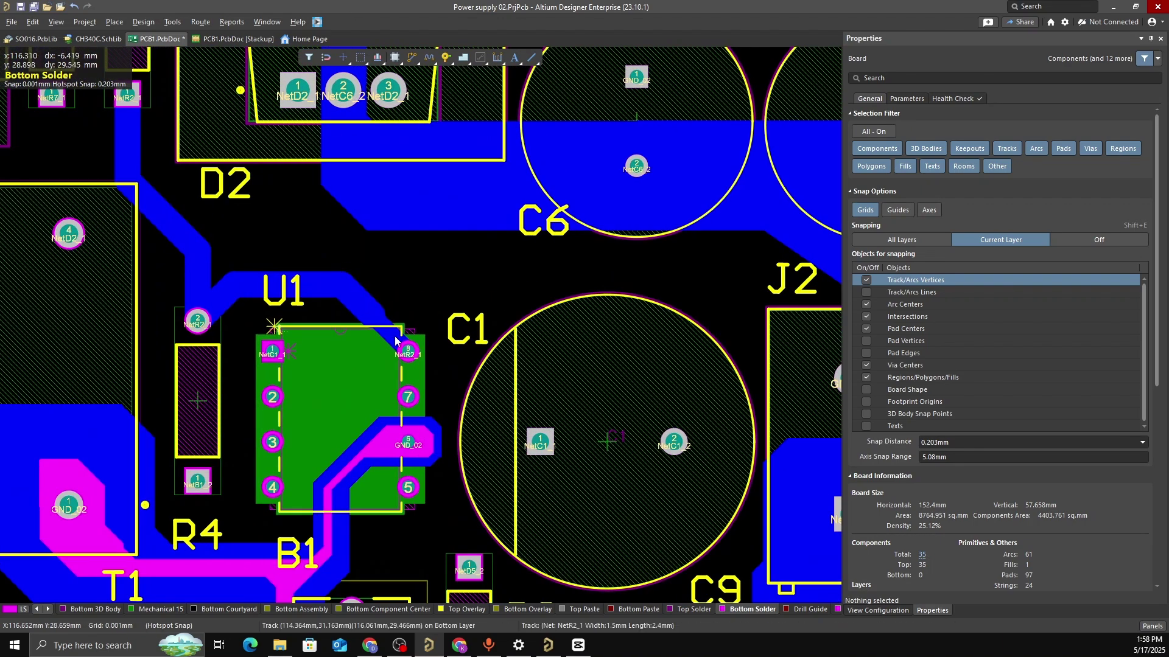
scroll(381, 299, "down", 3, "ctrl")
right_click_drag(421, 247, 307, 271)
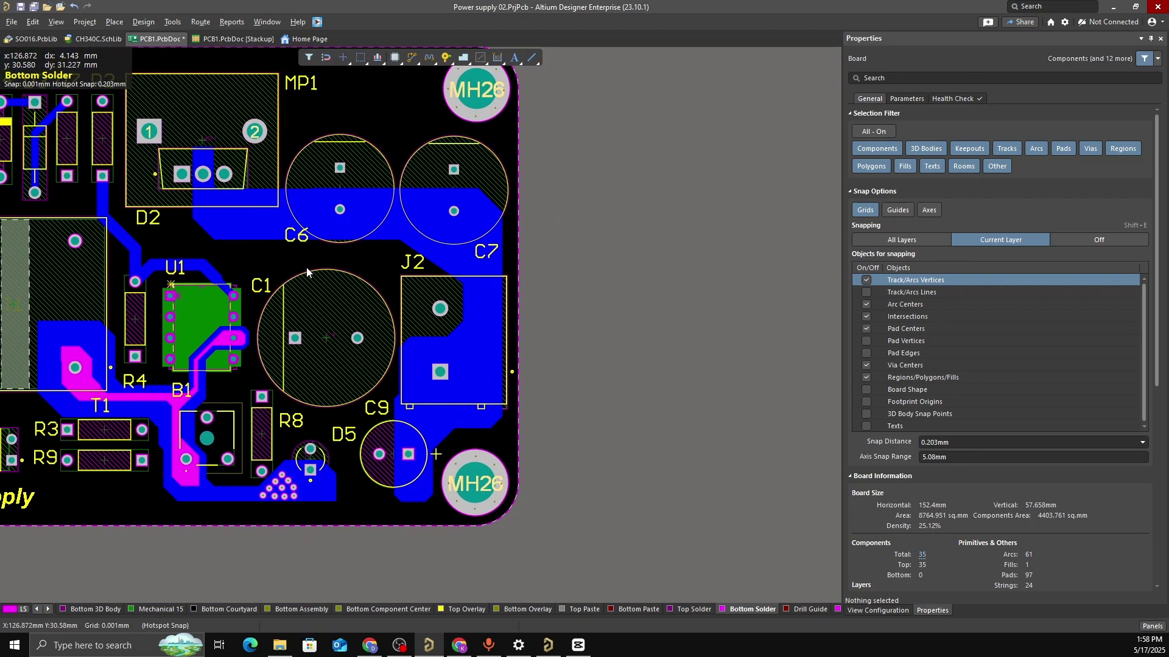
left_click(461, 57)
scroll(183, 174, "up", 4, "ctrl")
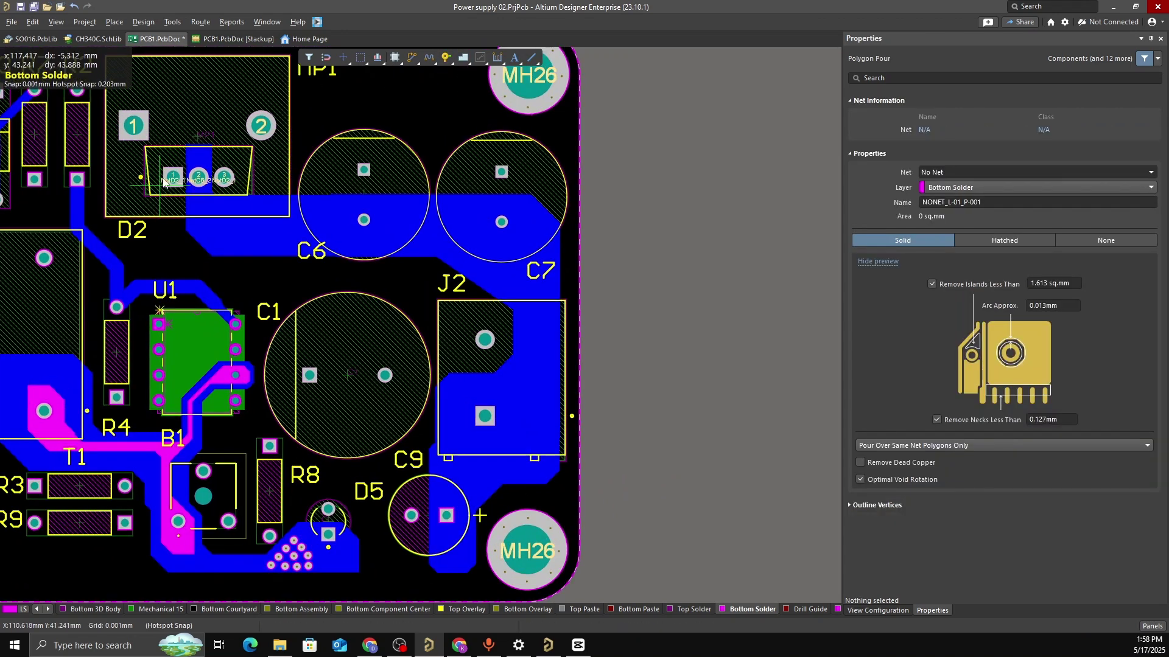
scroll(184, 172, "up", 3, "ctrl")
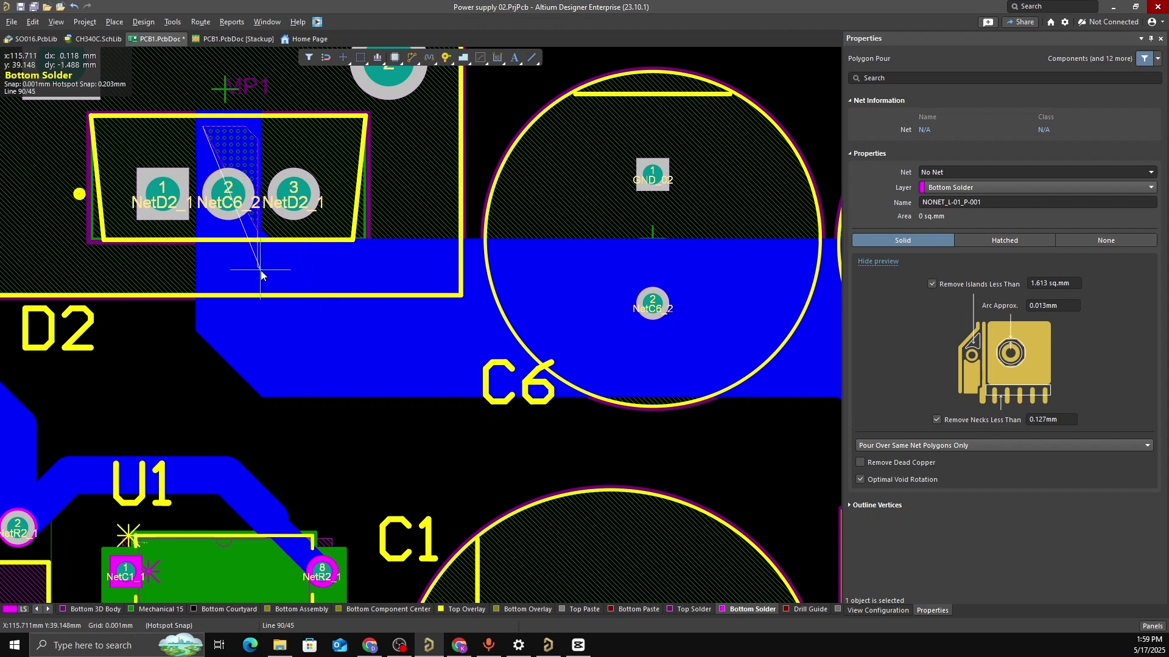
key("space")
key("space")
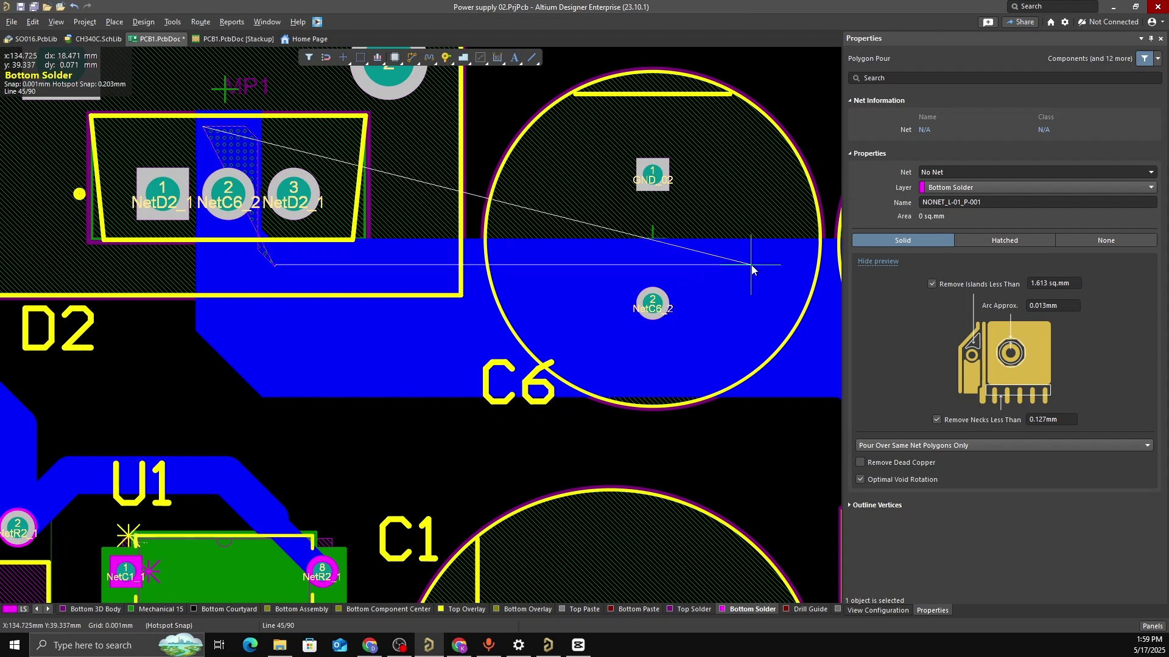
Run the outline along the copper above the NetC6_2 pads of C6 and C7, with a chamfered corner down toward J2
scroll(481, 285, "down", 2, "ctrl")
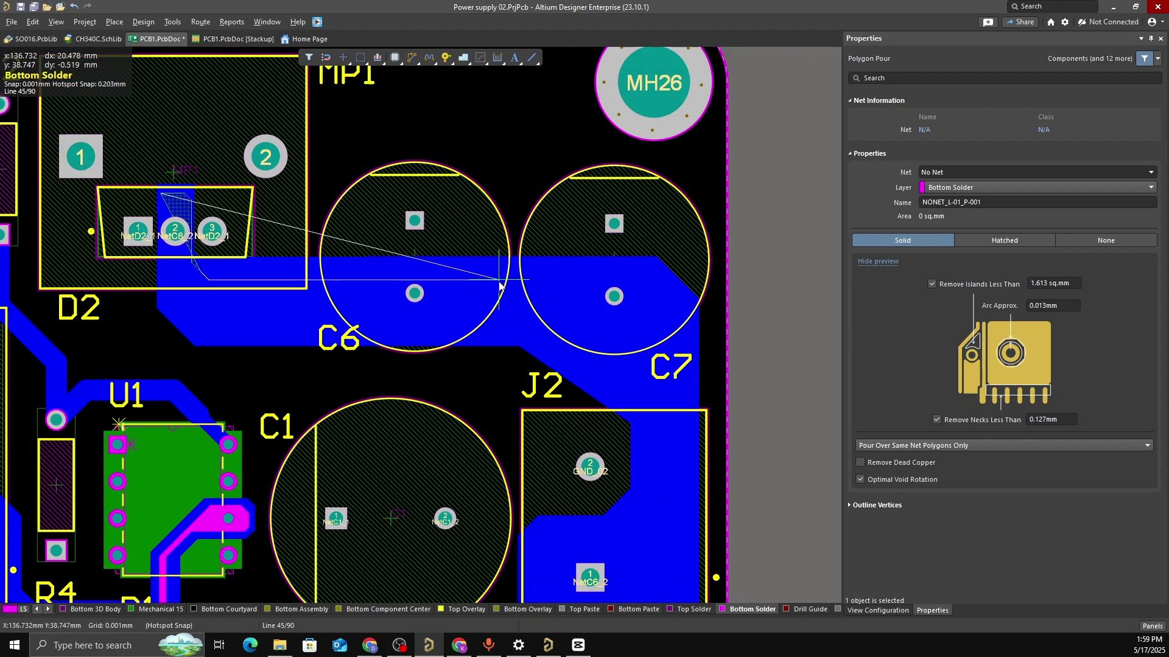
left_click(642, 277)
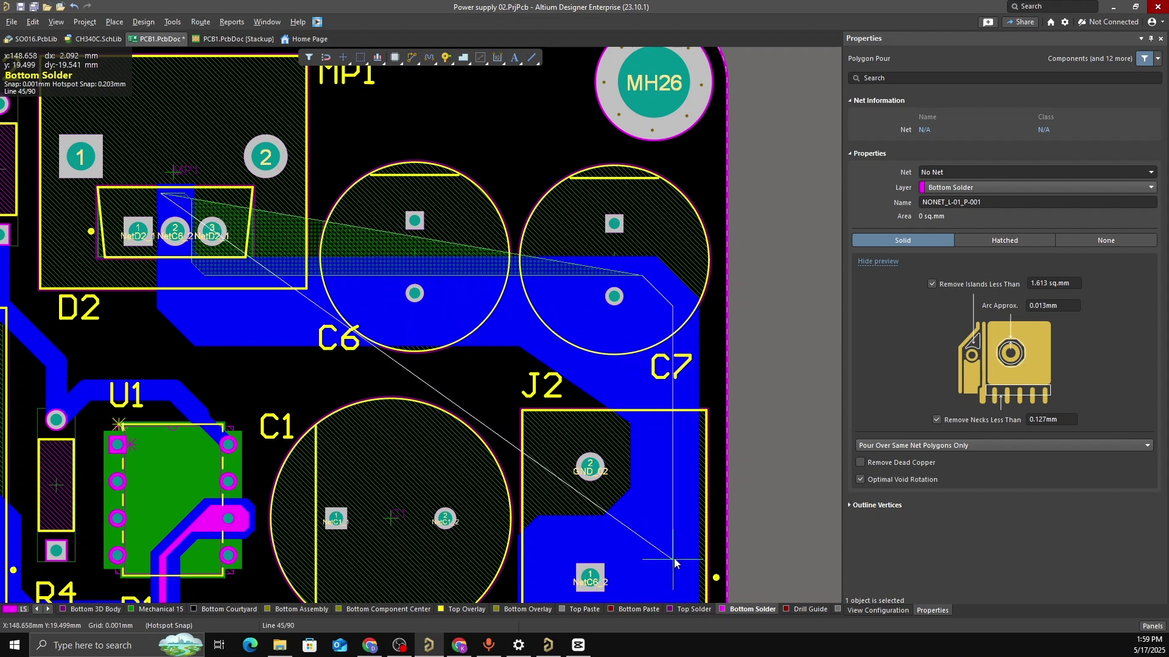
scroll(673, 563, "down", 4)
Angle the outline past J2's NetC6_2 pad 1, then down the side of C9's pad 1 and below it
key("space")
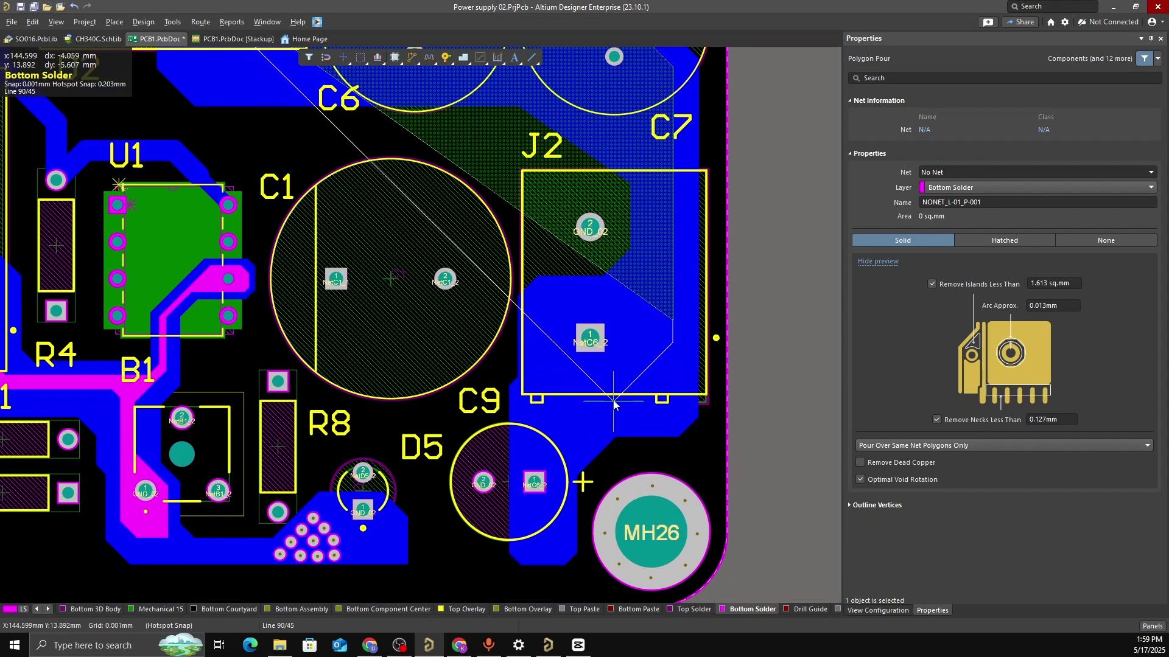
key("space")
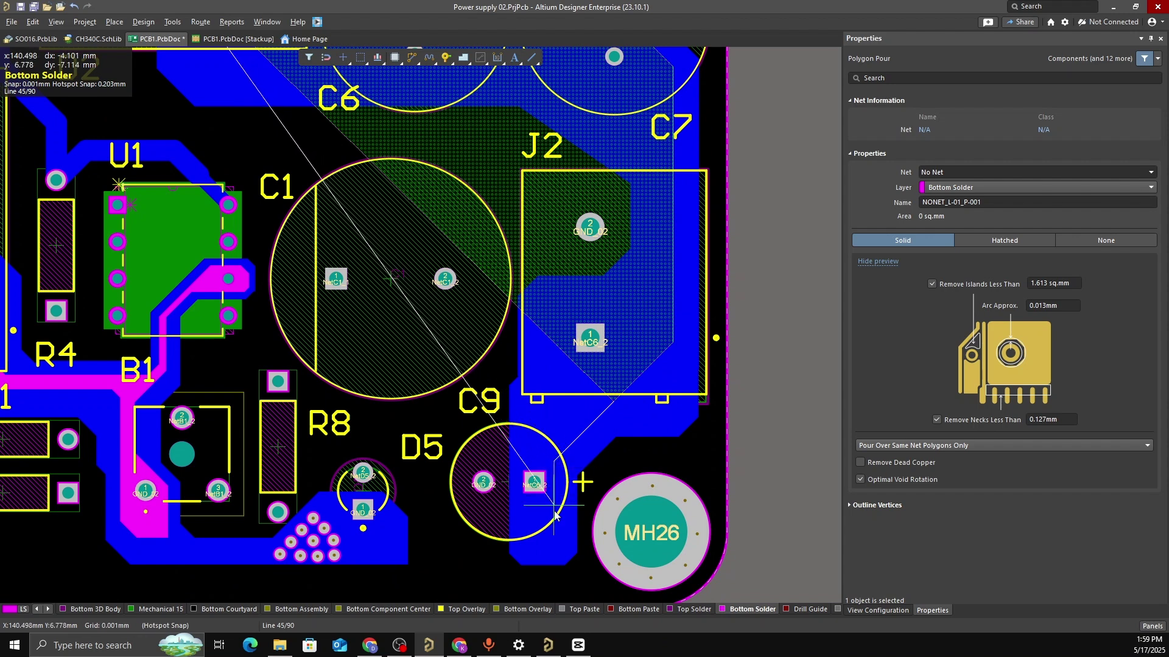
left_click(521, 538)
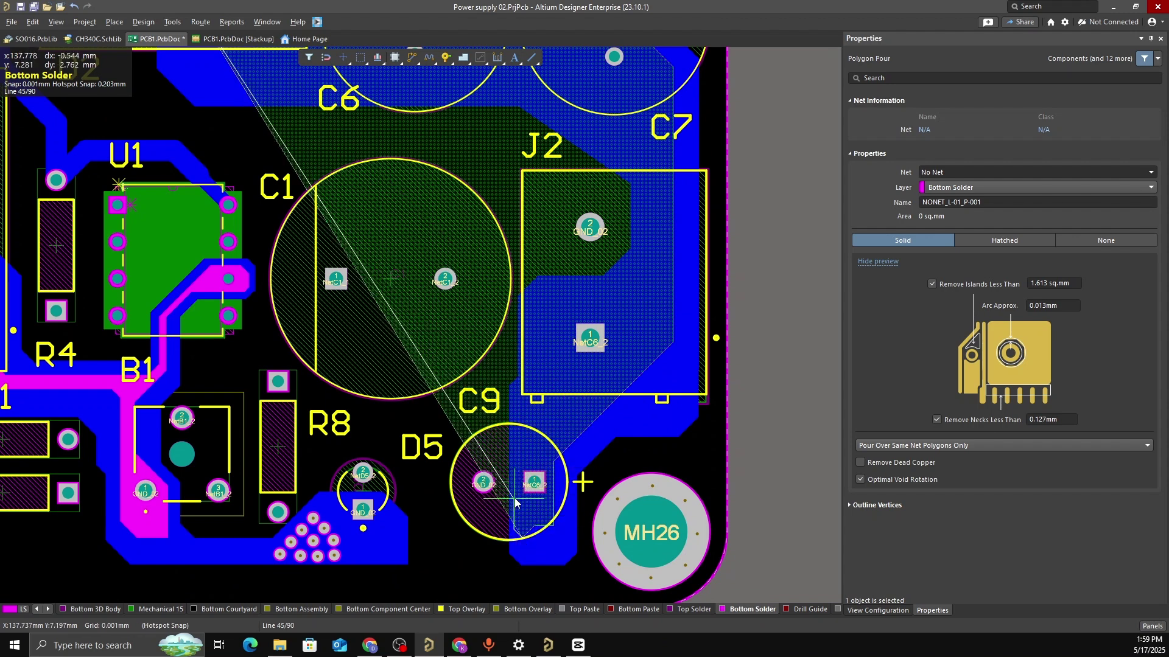
Bring the outline up the inner side of C9's pad 1 and around J2's NetC6_2 pad 1
scroll(524, 504, "up", 3, "ctrl")
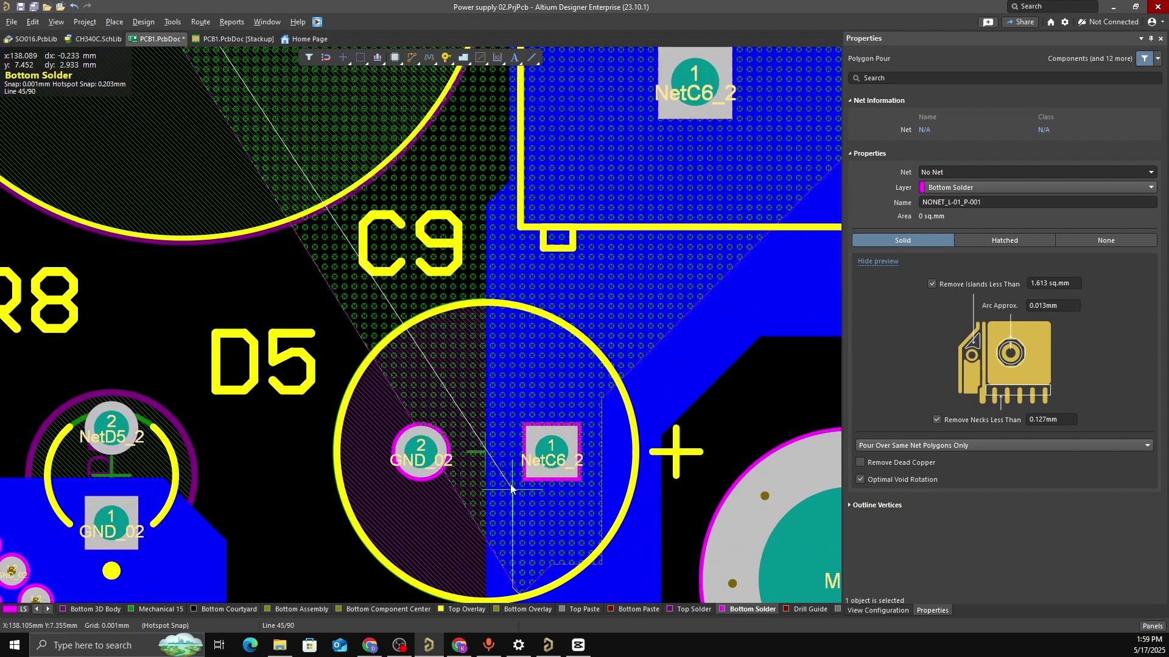
left_click(510, 399)
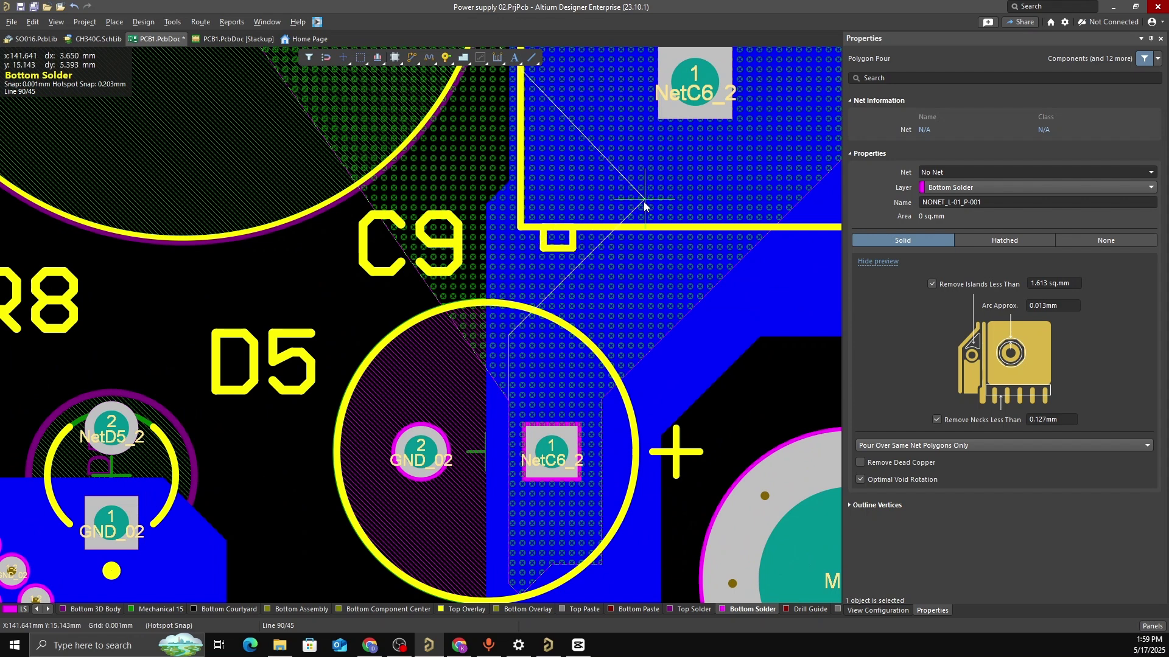
scroll(638, 136, "up", 5)
left_click(647, 308)
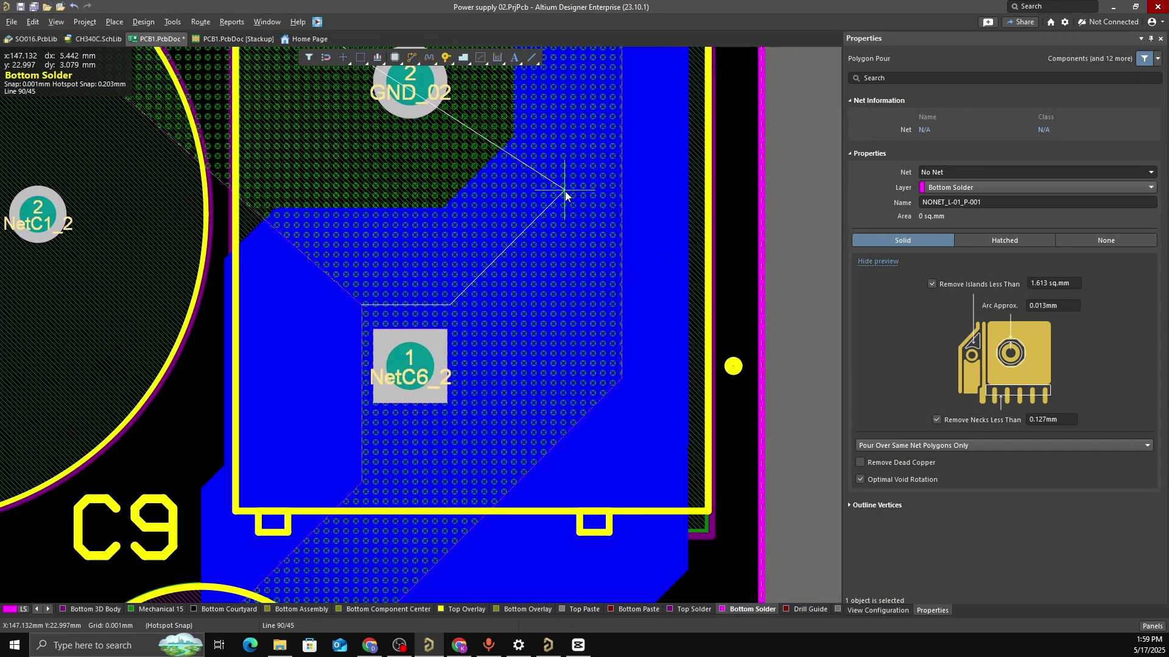
left_click(565, 191)
Continue the outline up the copper from J2 to C7 and back beneath the NetC6_2 pads of C7 and C6 toward D2
scroll(572, 176, "up", 7)
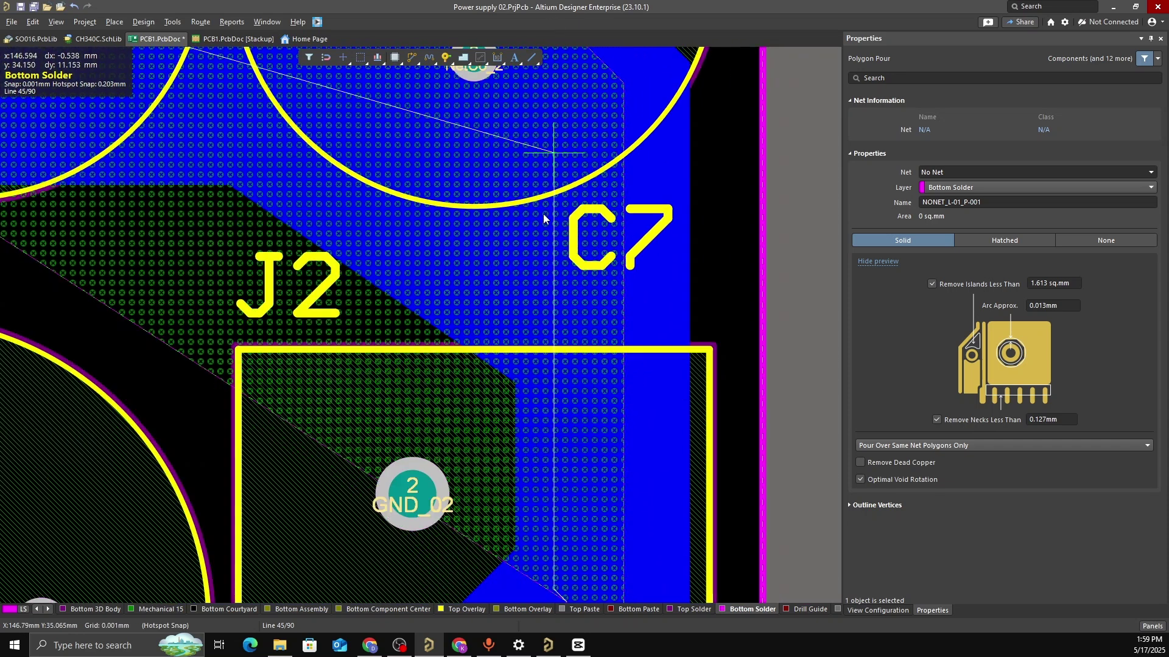
scroll(543, 218, "down", 3, "ctrl")
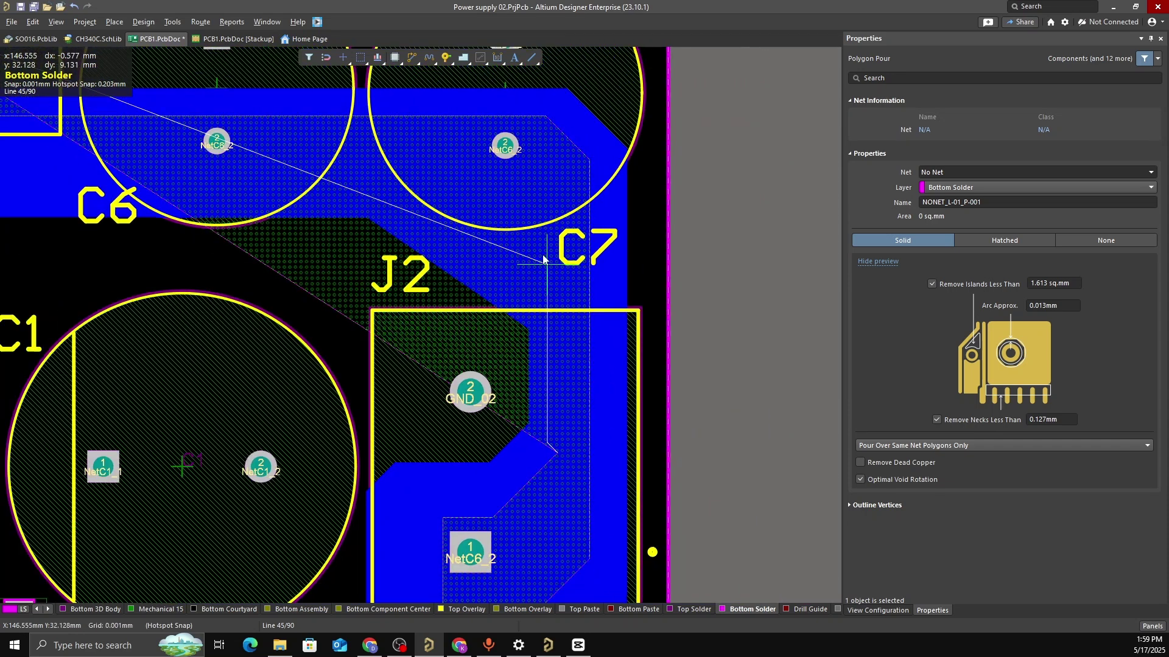
left_click(563, 193)
key("space")
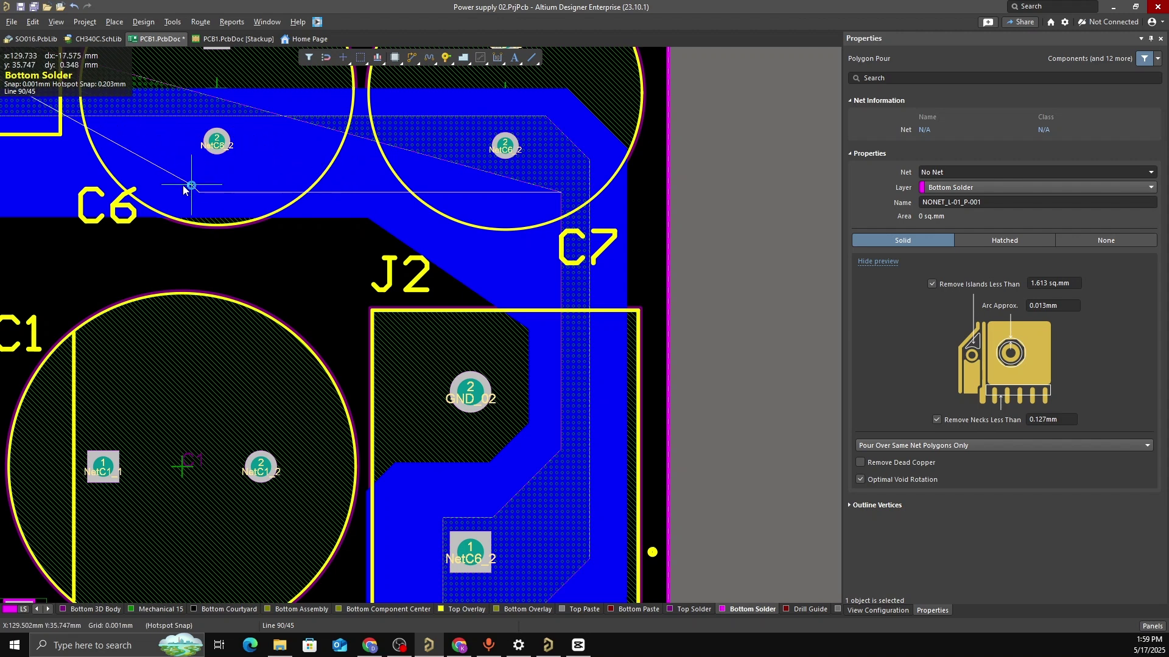
scroll(33, 182, "up", 1, "shift")
scroll(227, 169, "up", 6, "shift")
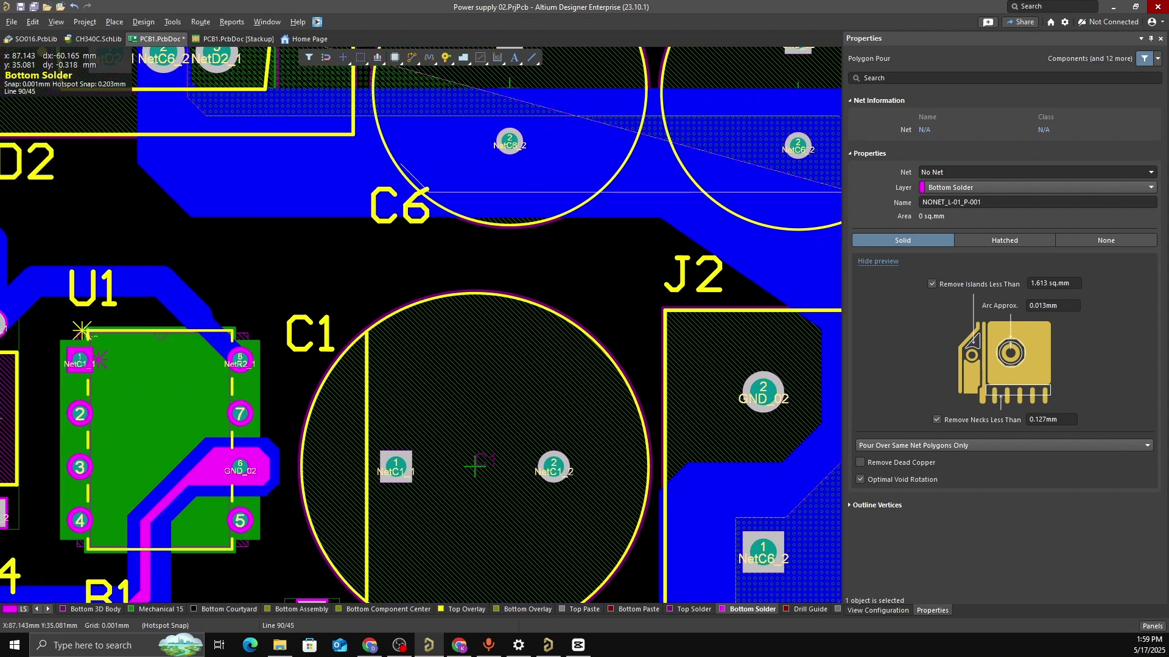
left_click(325, 176)
Route the outline up beside MP1's NetC6_2 pad 2 with a chamfered lower corner, close it and finish the polygon
key("space")
scroll(285, 433, "up", 4)
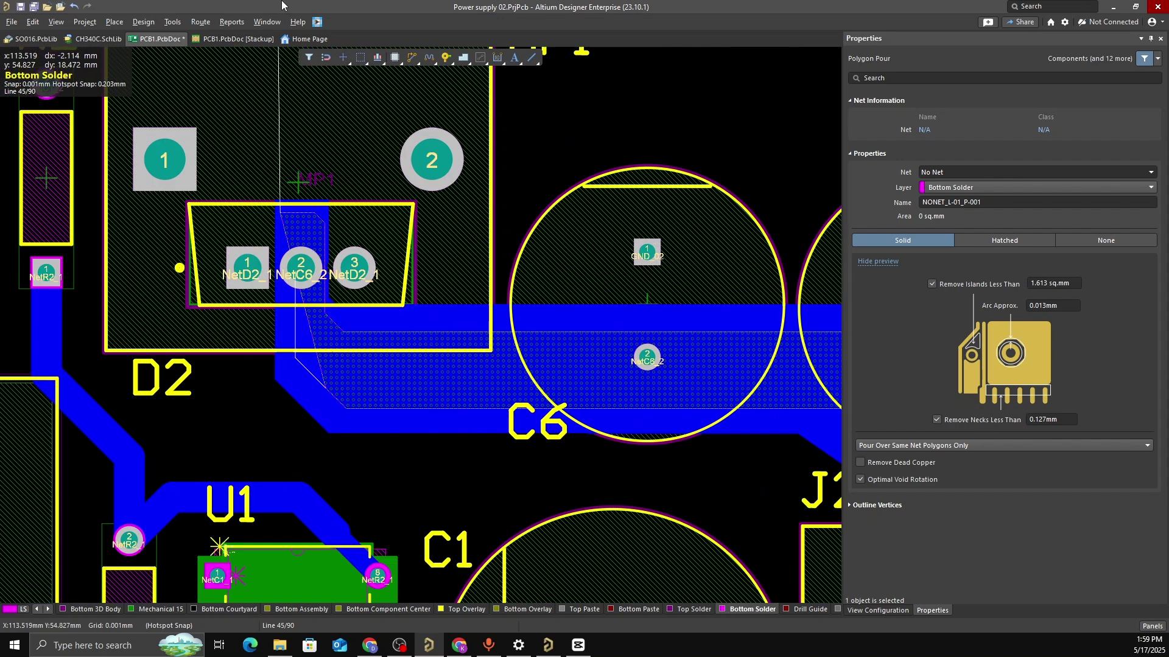
scroll(276, 342, "up", 5, "ctrl")
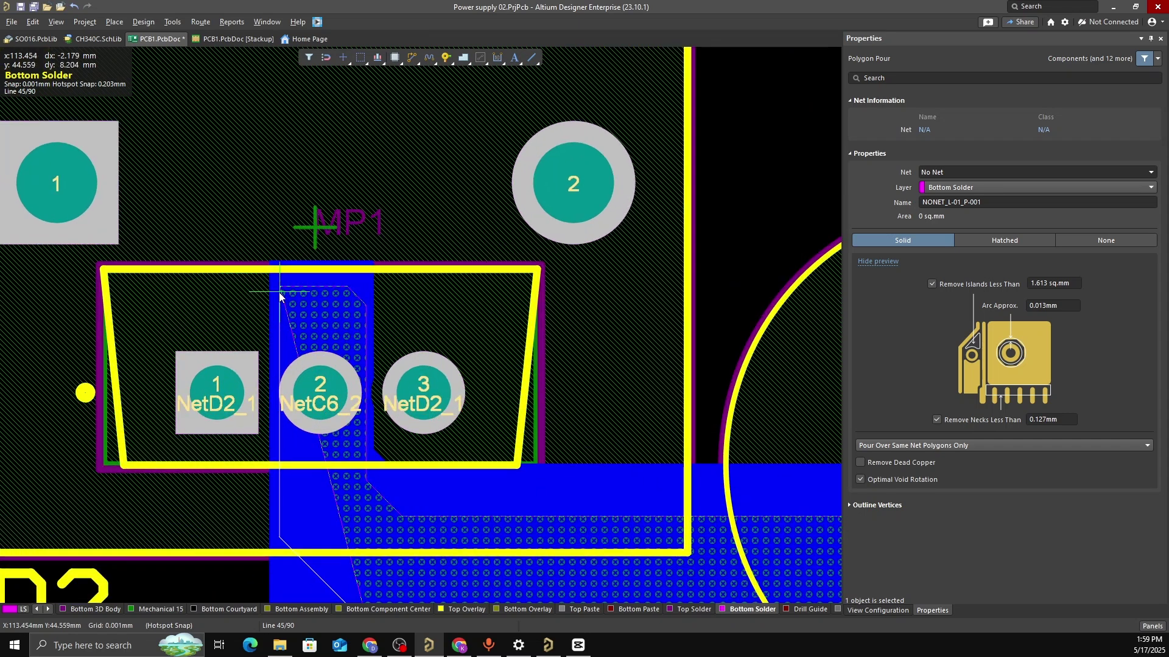
left_click(280, 285)
right_click(389, 332)
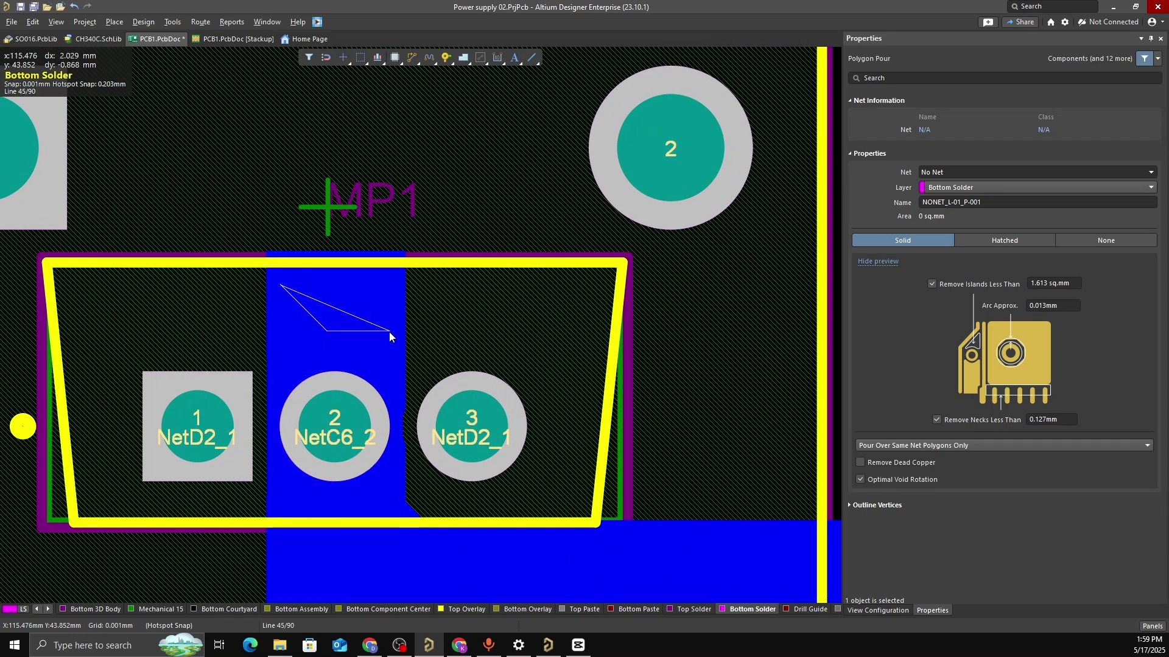
Repour the new NetC6_2 solder mask polygon running from MP1 through C6, C7 and J2 to C9
scroll(391, 488, "down", 5, "ctrl")
right_click_drag(398, 503, 359, 337)
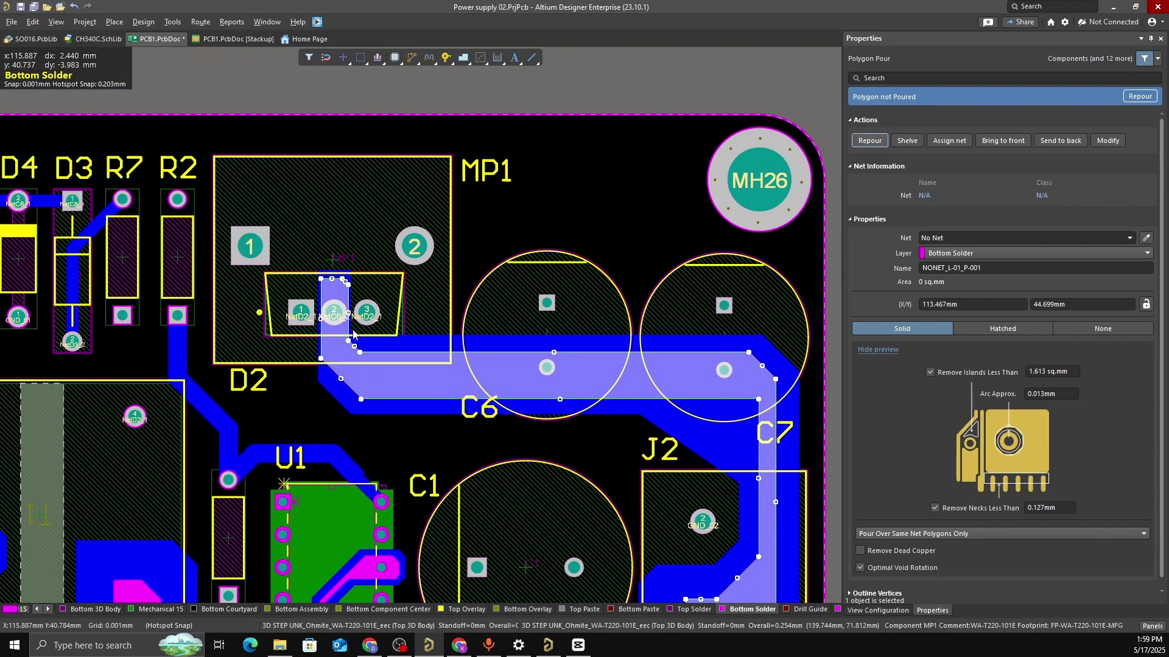
scroll(369, 348, "down", 2, "ctrl")
scroll(474, 372, "up", 1, "ctrl")
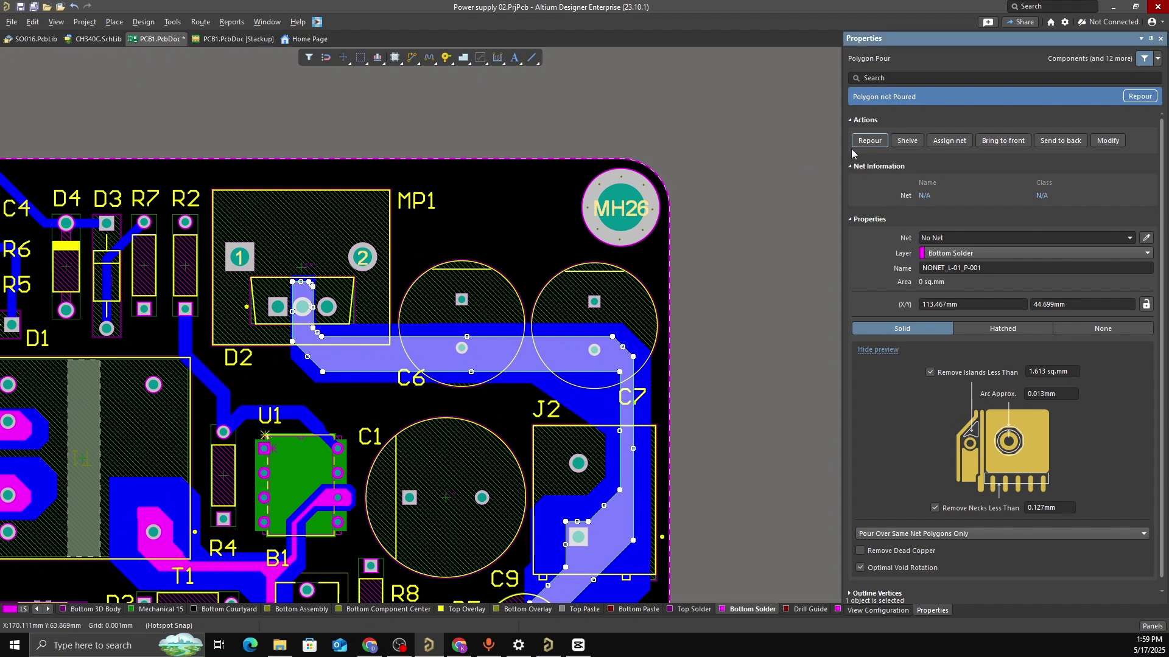
right_click_drag(590, 427, 595, 259)
scroll(599, 250, "down", 2, "ctrl")
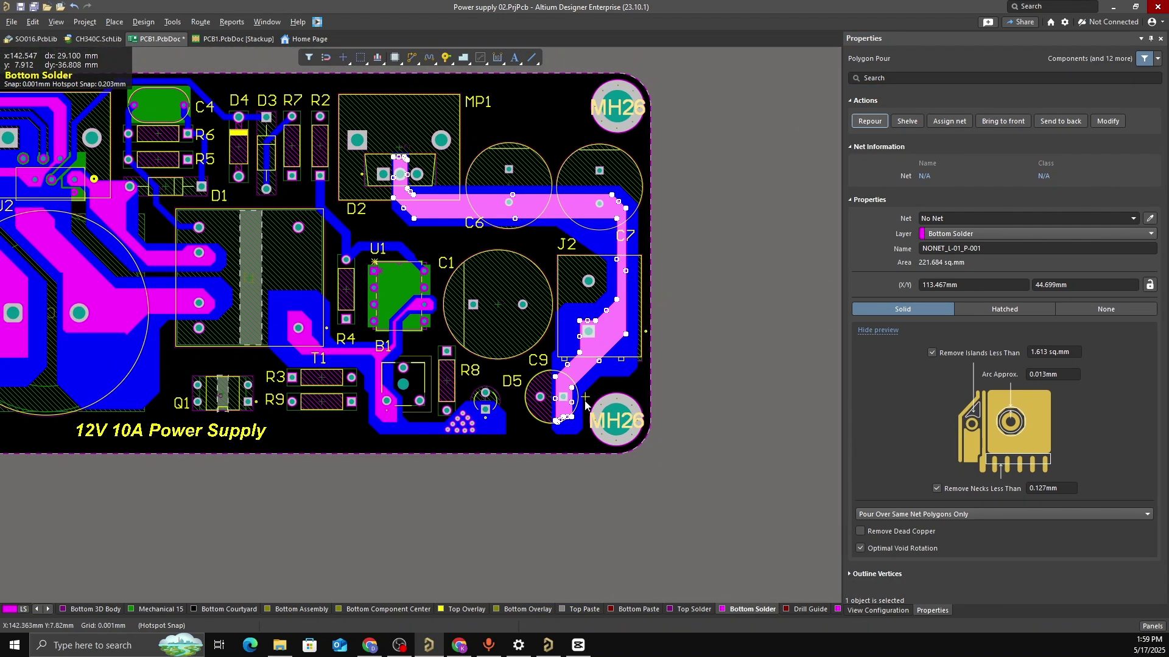
Move the polygon's protruding lowest vertex below C9's pad 1 up to the inner corner of its flat lower edge and repour it
scroll(577, 398, "up", 3, "ctrl")
right_click_drag(553, 403, 558, 366)
left_click(540, 435)
scroll(541, 407, "up", 6, "ctrl")
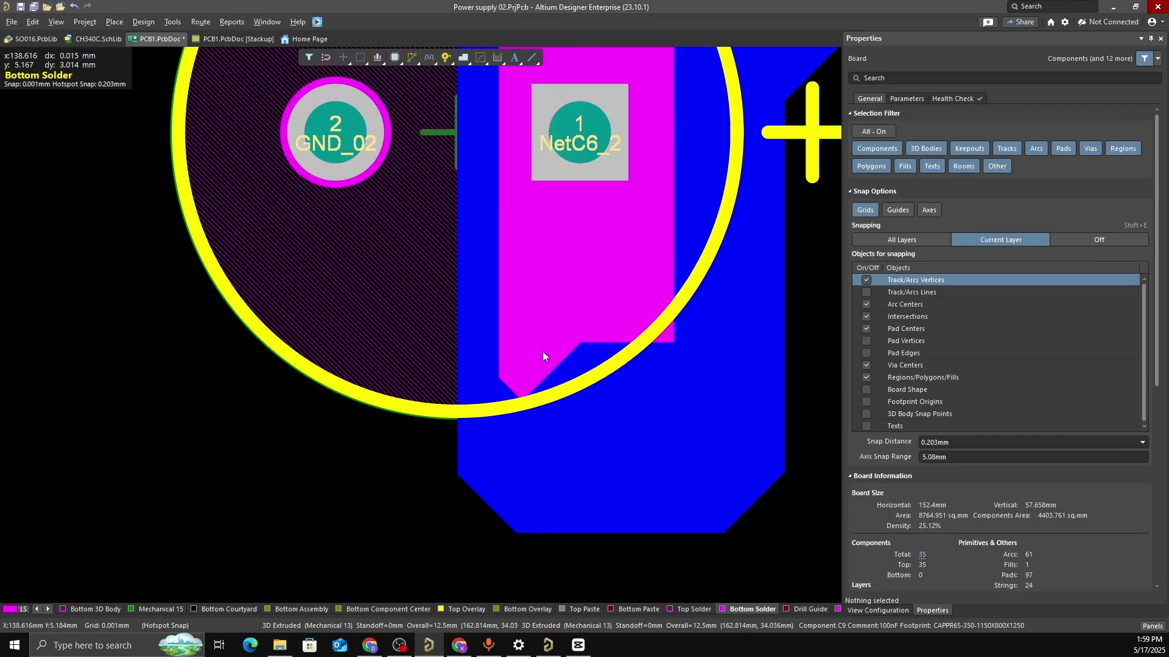
left_click(542, 352)
left_click_drag(522, 401, 516, 359)
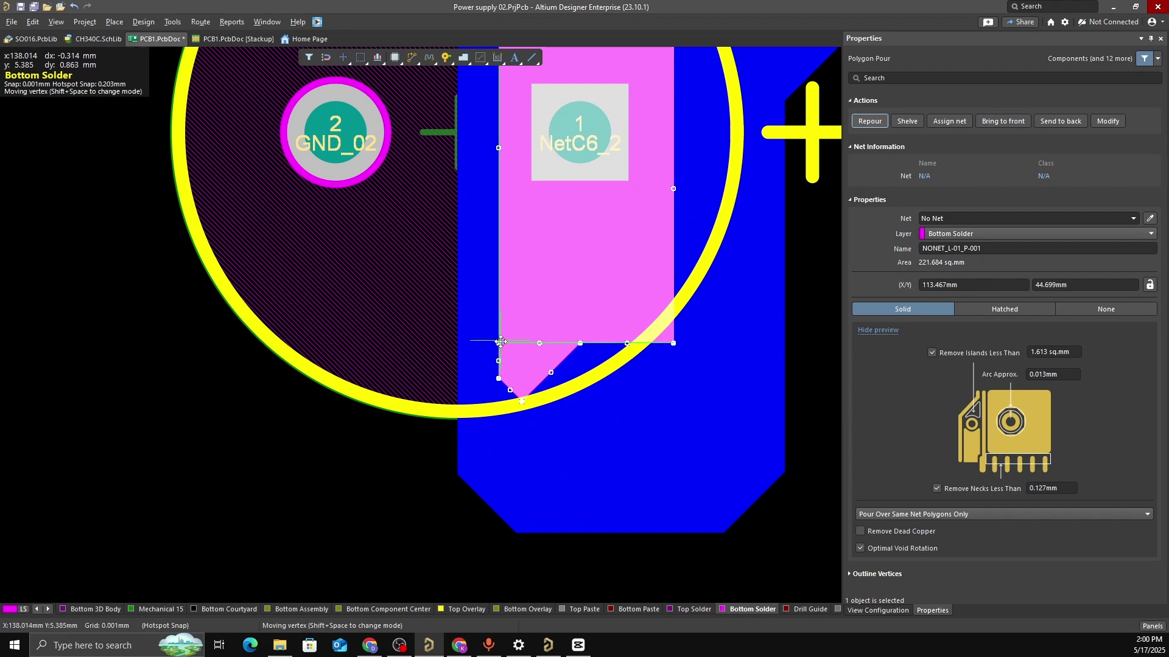
left_click(500, 342)
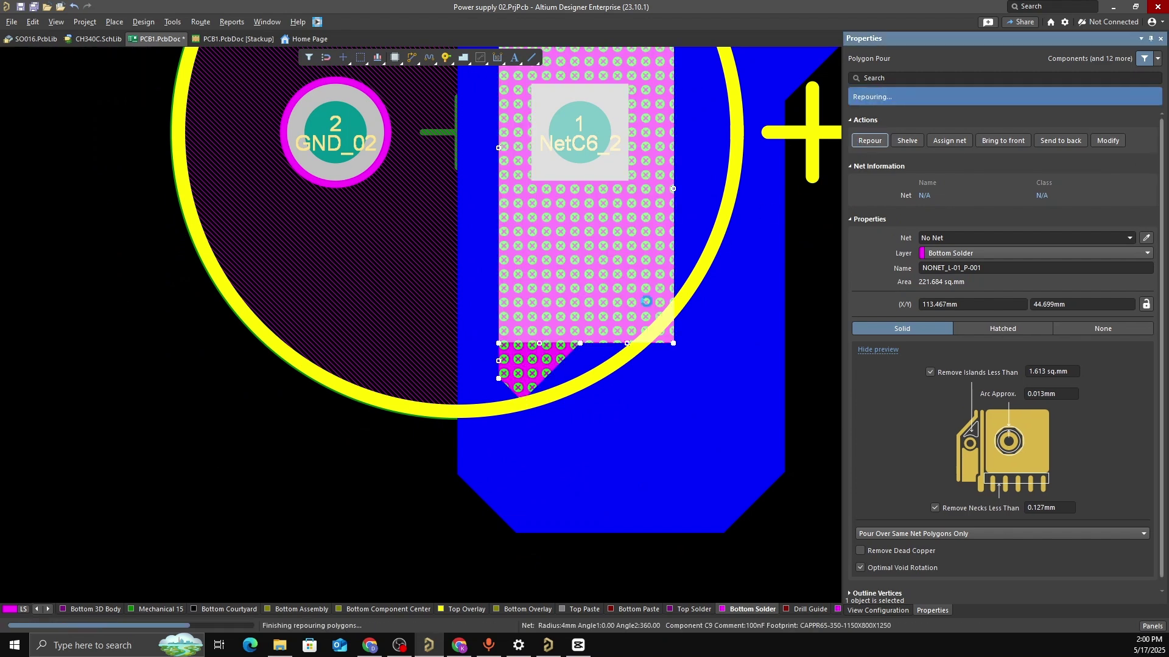
Move the remaining stray vertex below C9 onto the polygon's lower corner, repour the polygon and deselect it
scroll(635, 311, "down", 5, "ctrl")
scroll(552, 350, "up", 5, "ctrl")
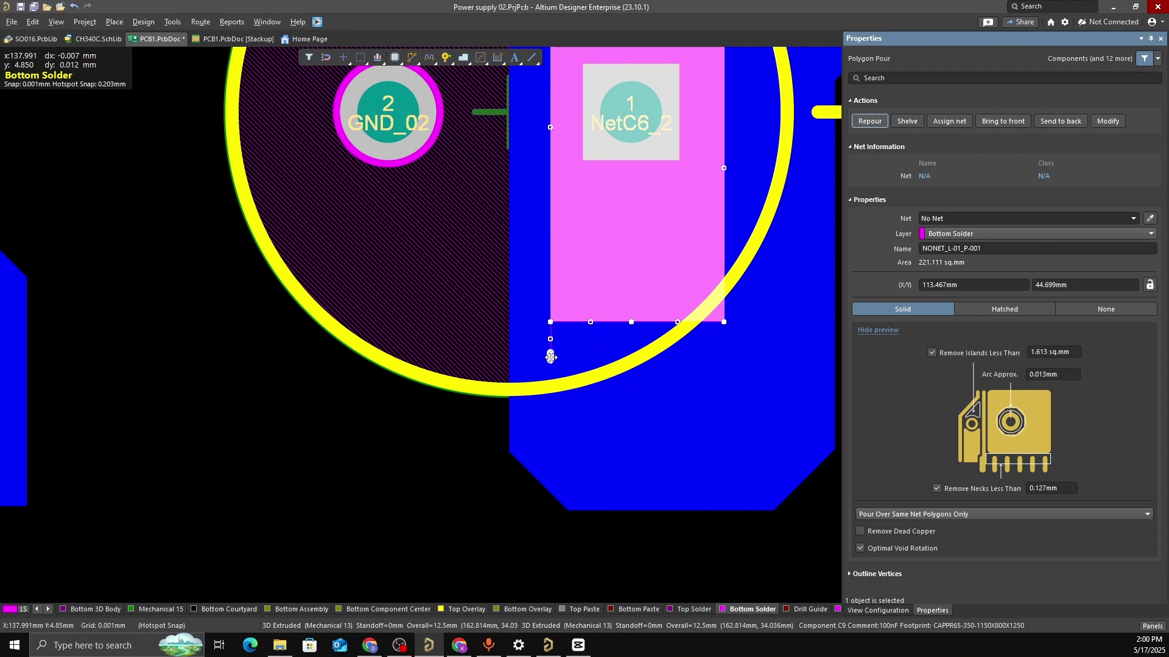
left_click_drag(550, 357, 570, 321)
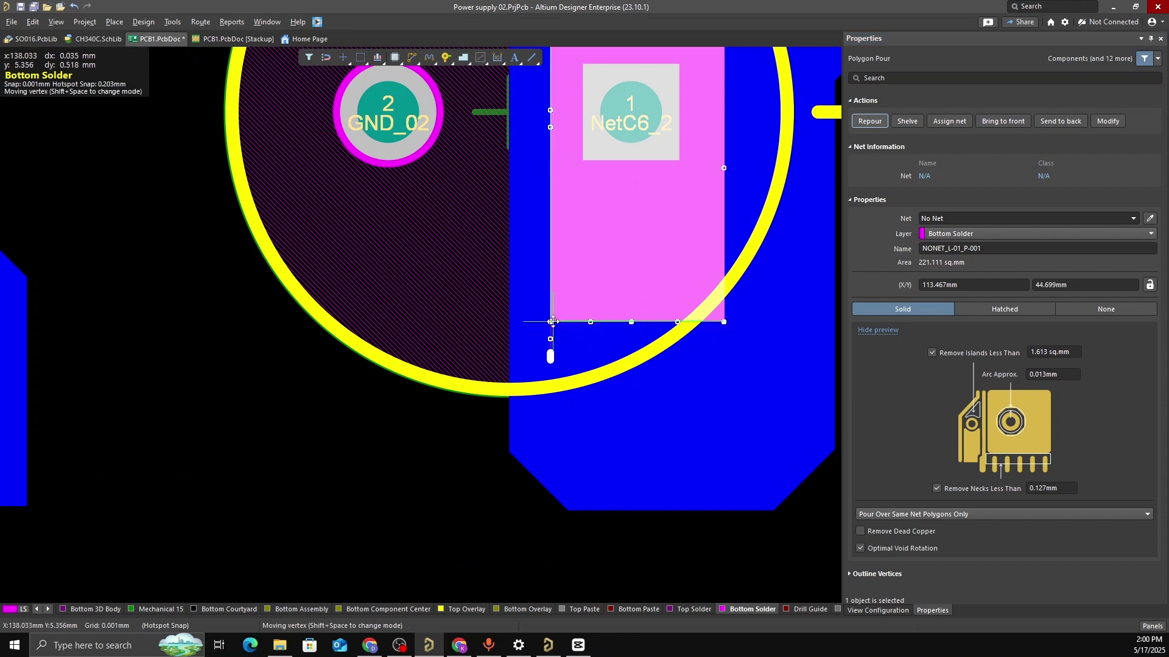
left_click(597, 297)
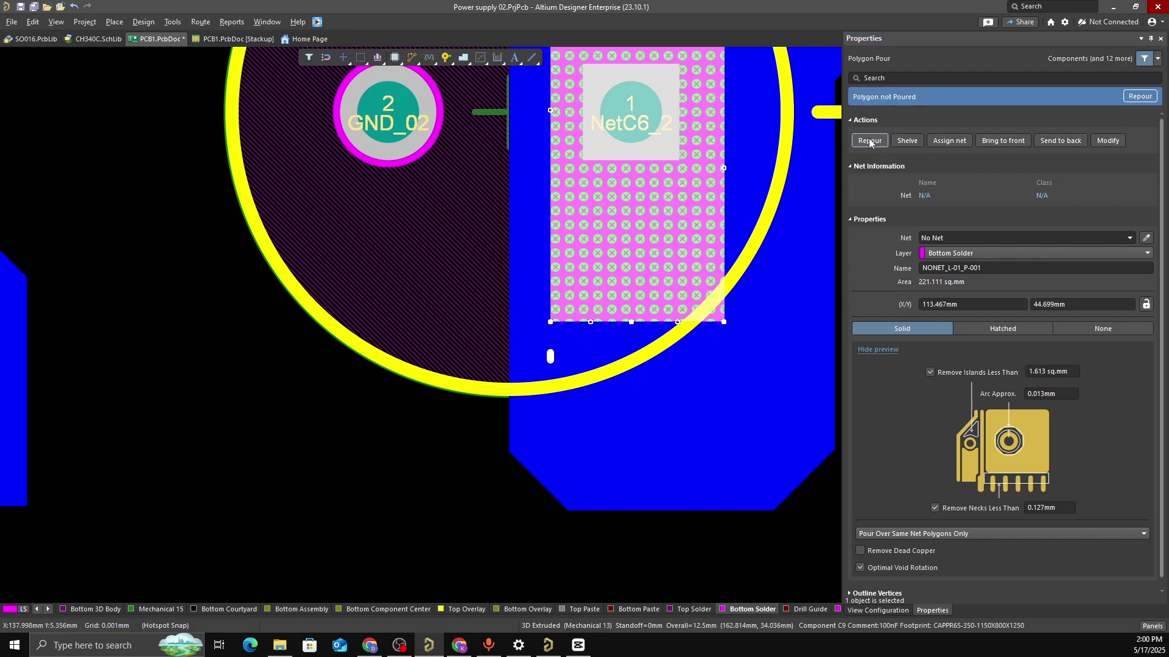
left_click(869, 141)
scroll(605, 306, "down", 3, "ctrl")
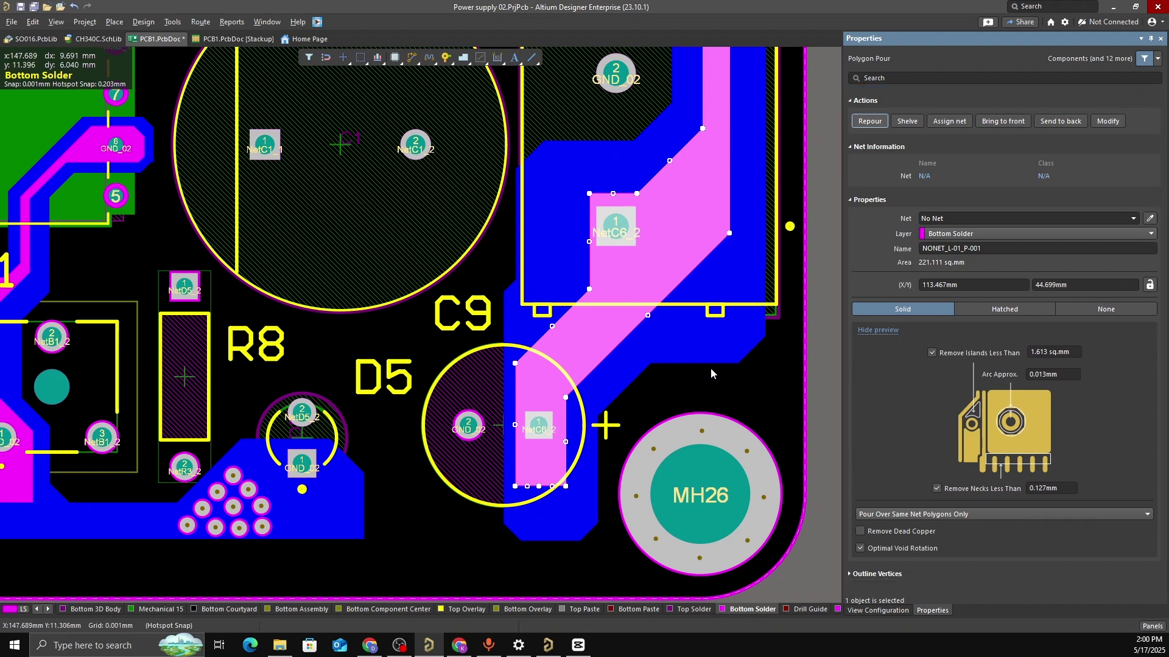
left_click(710, 372)
Examine the NetC6_2 mask opening near C7, then show the whole board's bottom side in 3D
scroll(700, 376, "down", 5, "ctrl")
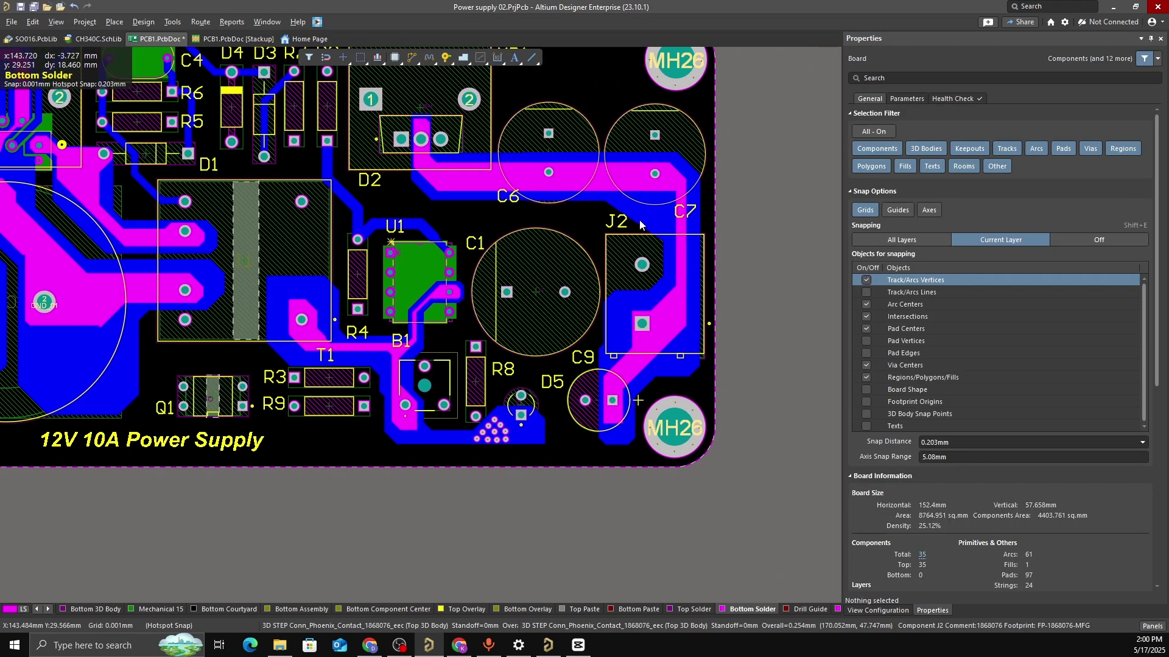
scroll(639, 225, "up", 6, "ctrl")
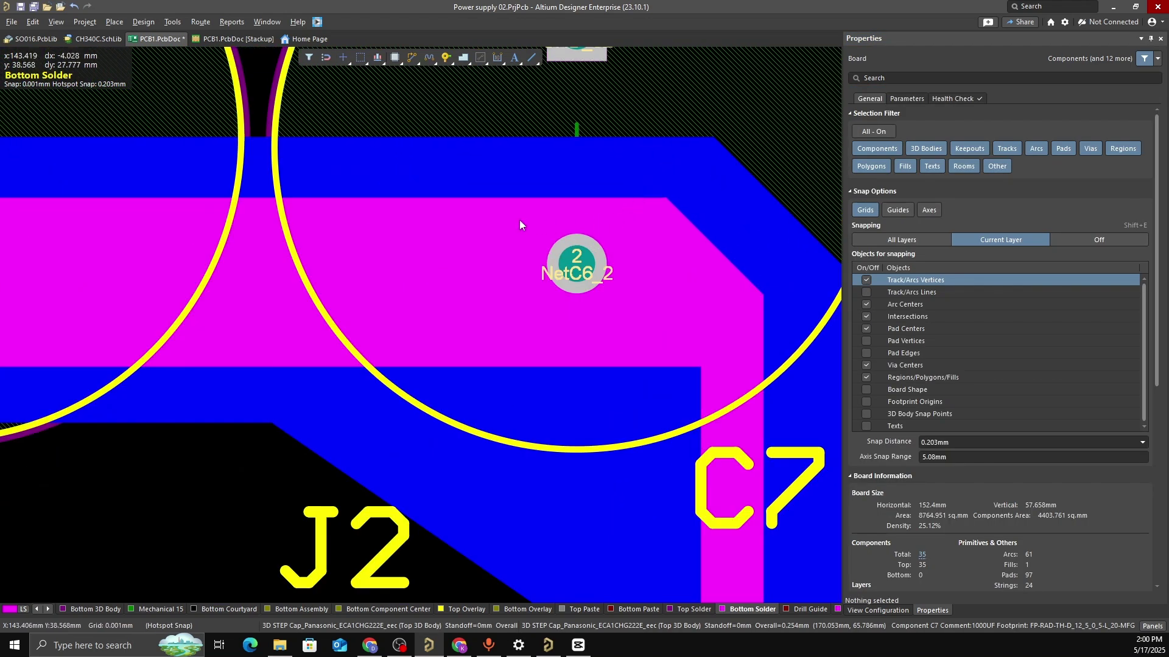
key("3")
scroll(545, 258, "down", 8, "ctrl")
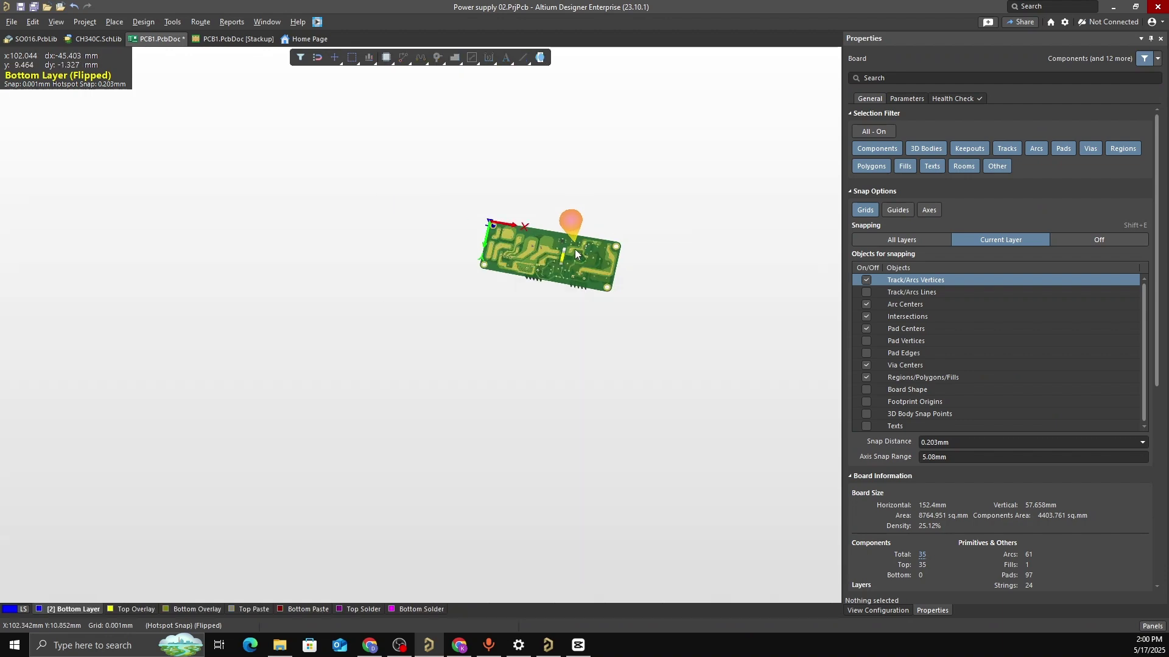
Examine the NetC6_2 solder mask opening on the board's bottom side in 3D, up close and with the whole board in view
scroll(576, 250, "up", 10, "ctrl")
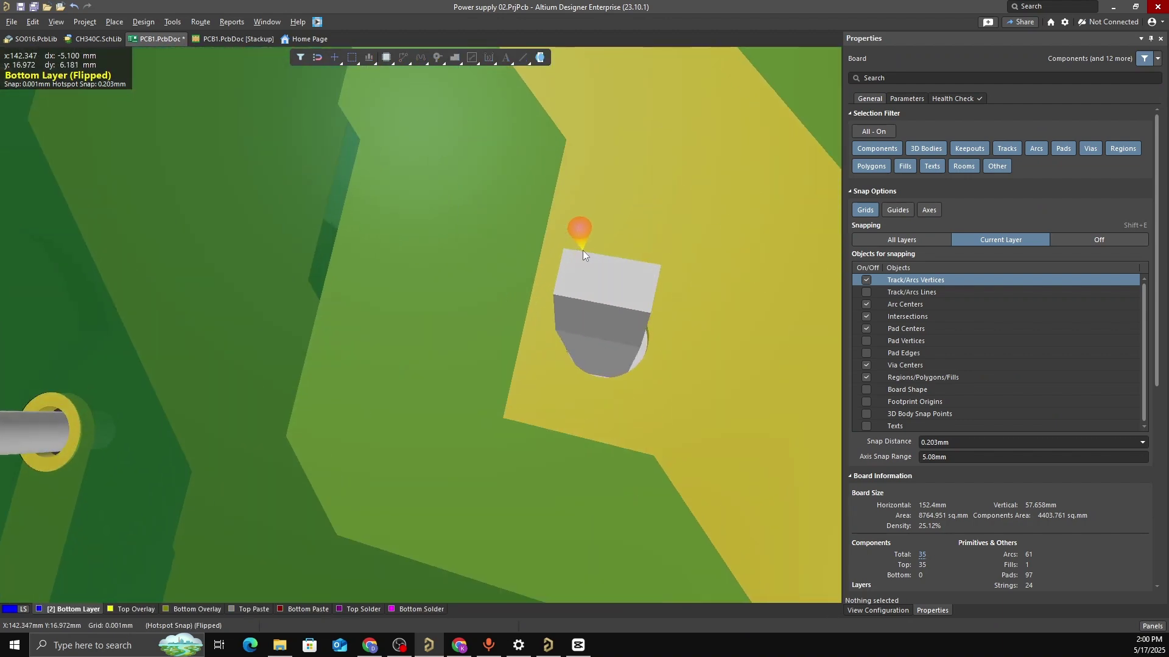
scroll(583, 254, "down", 8, "ctrl")
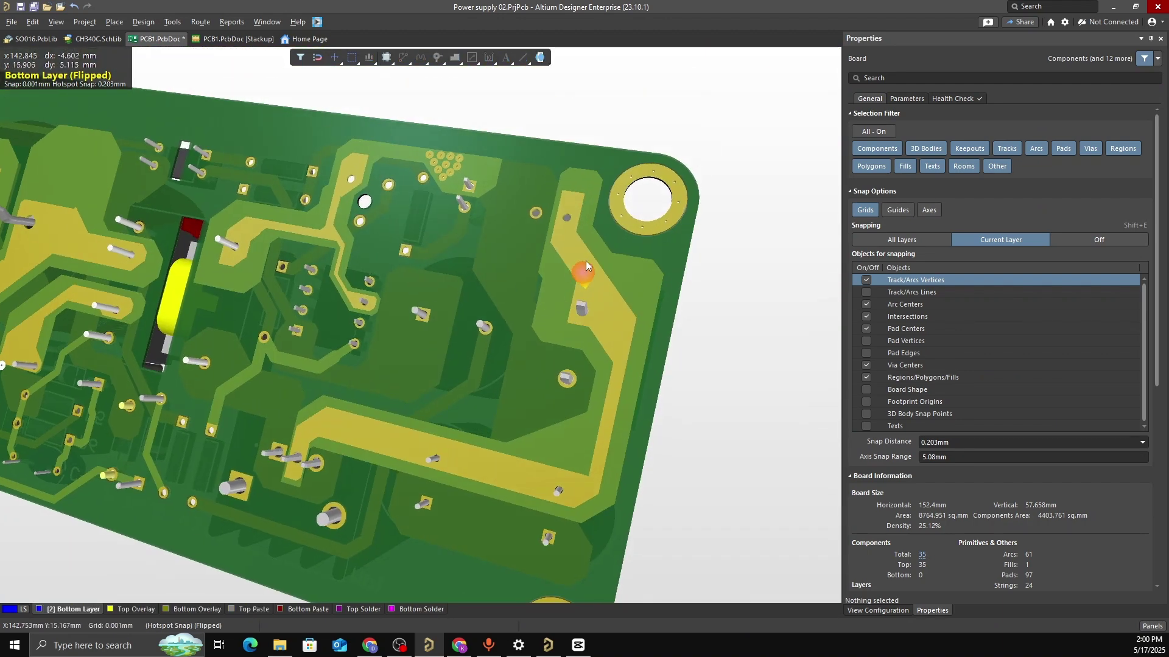
scroll(577, 232, "up", 4, "ctrl")
right_click_drag(531, 243, 601, 333, "shift")
scroll(600, 332, "down", 6, "ctrl")
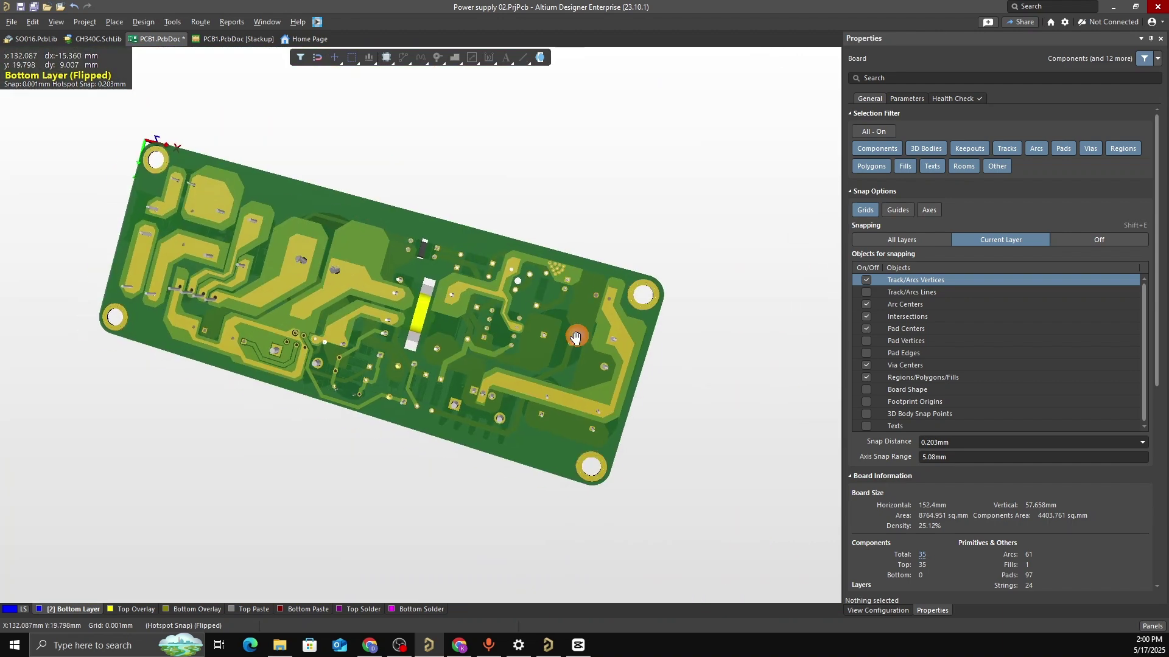
right_click_drag(470, 325, 463, 265, "shift")
scroll(397, 271, "down", 1, "ctrl")
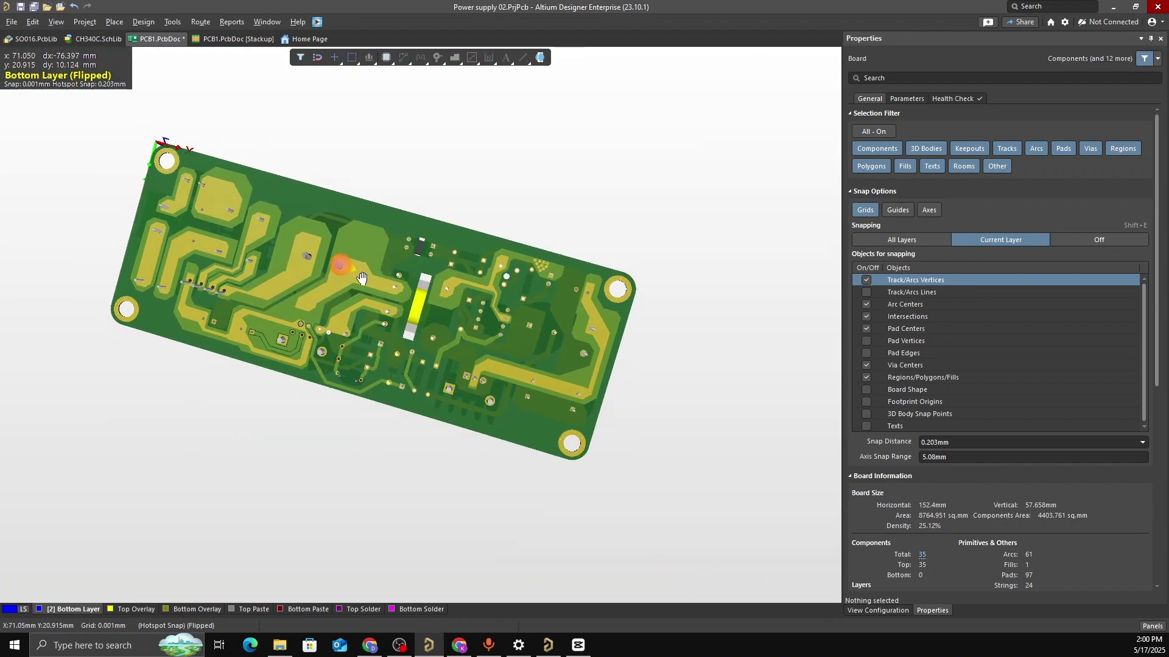
Flip the 3D board to its component side and back, and inspect the bottom mask openings between the transformer and the J1 input end
mouse_move(361, 278)
right_mouse_down("shift")
mouse_move(412, 258)
mouse_move(389, 279)
mouse_move(358, 272)
right_mouse_up("shift")
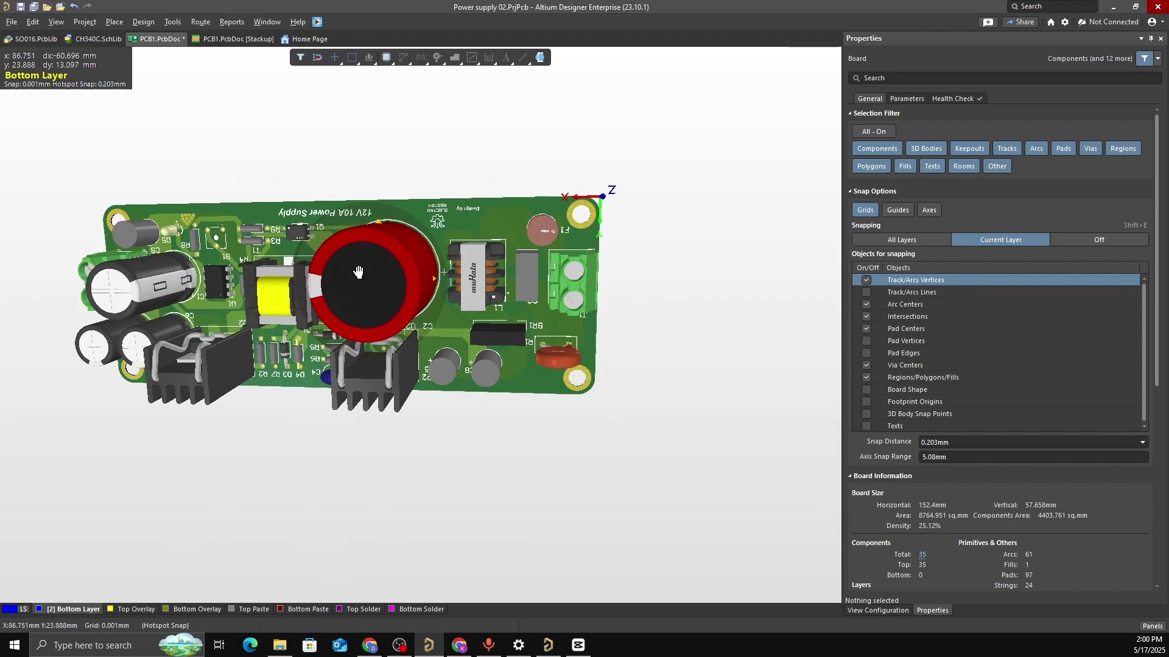
right_click_drag(364, 335, 417, 280, "shift")
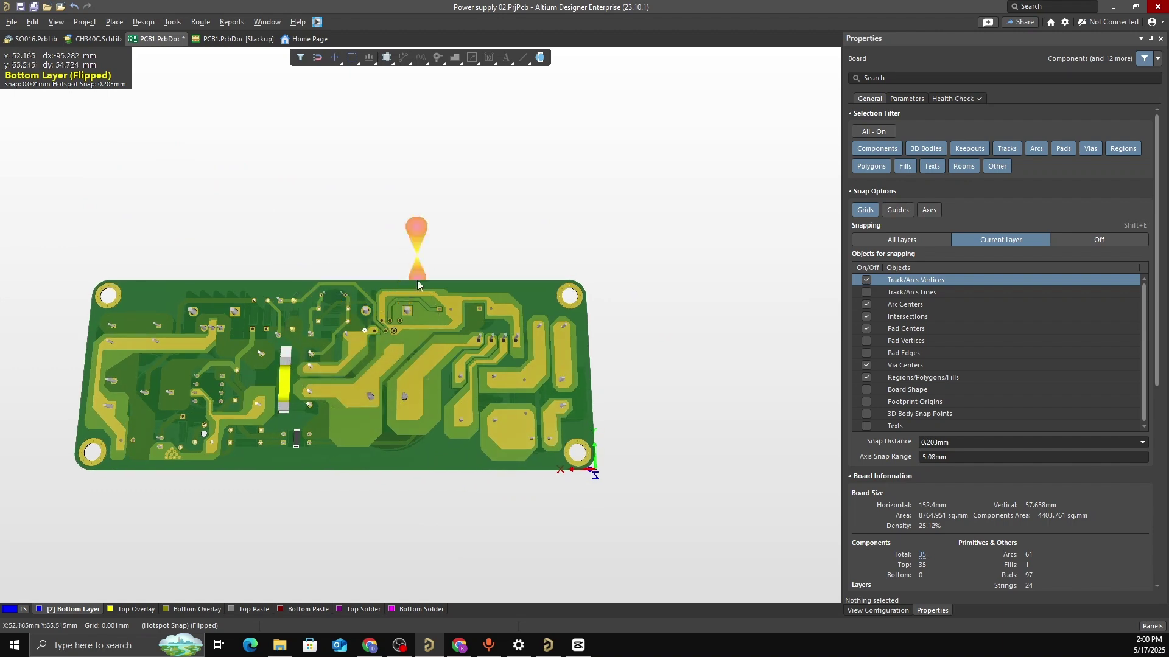
scroll(373, 380, "up", 2, "ctrl")
scroll(363, 341, "up", 1, "ctrl")
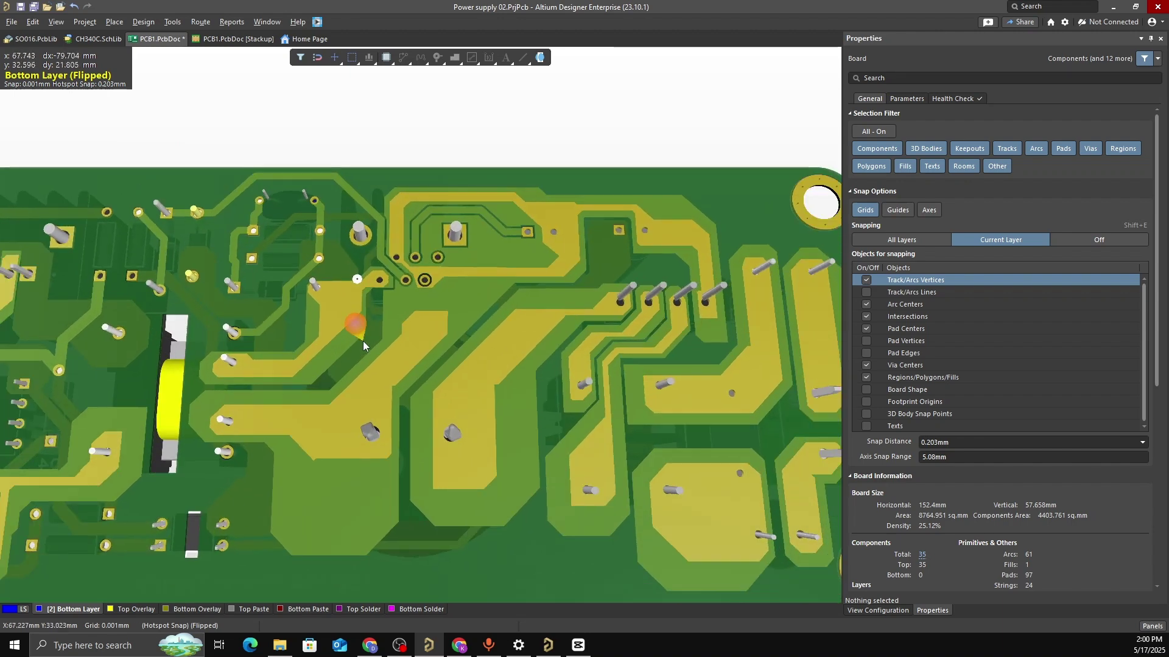
right_click_drag(363, 341, 393, 398)
scroll(345, 422, "down", 3, "ctrl")
right_click_drag(228, 407, 229, 420, "shift")
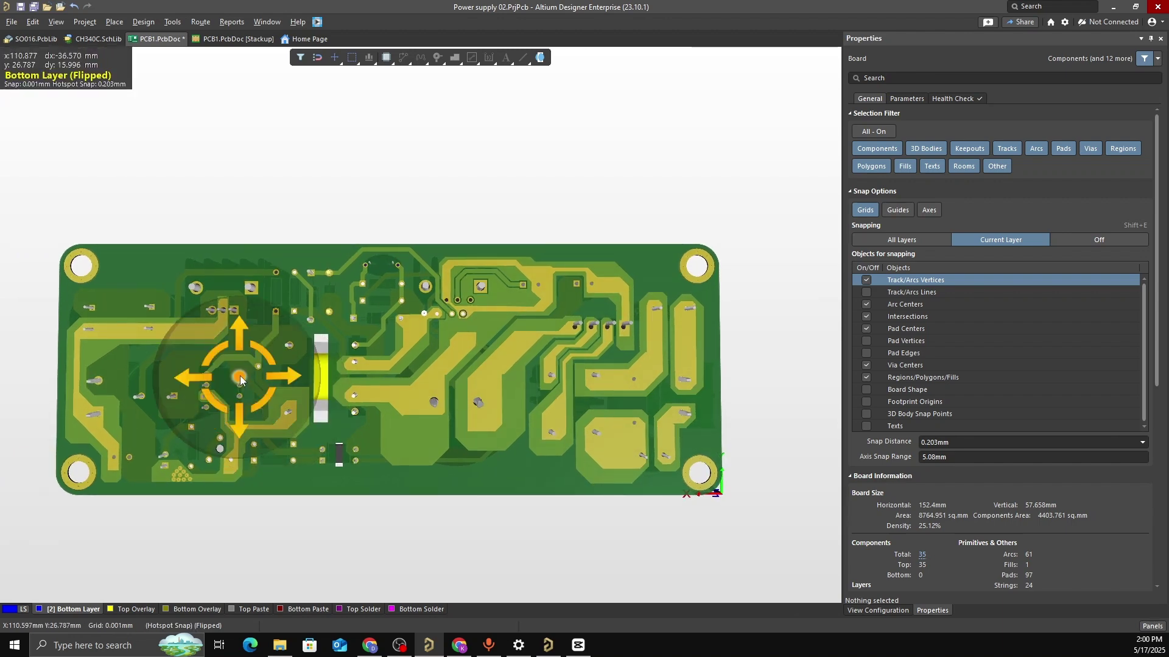
Turn the 3D board to its component side, reset the view orientation and tilt it slightly to review the placed components
right_click_drag(240, 375, 466, 310, "shift")
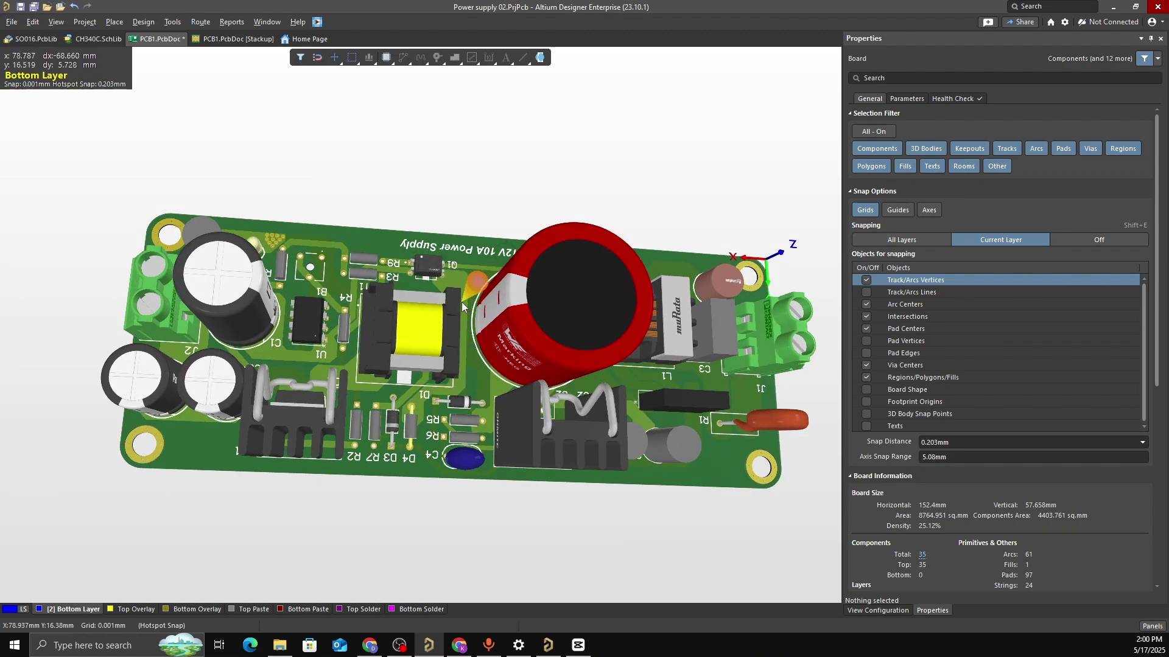
key("0")
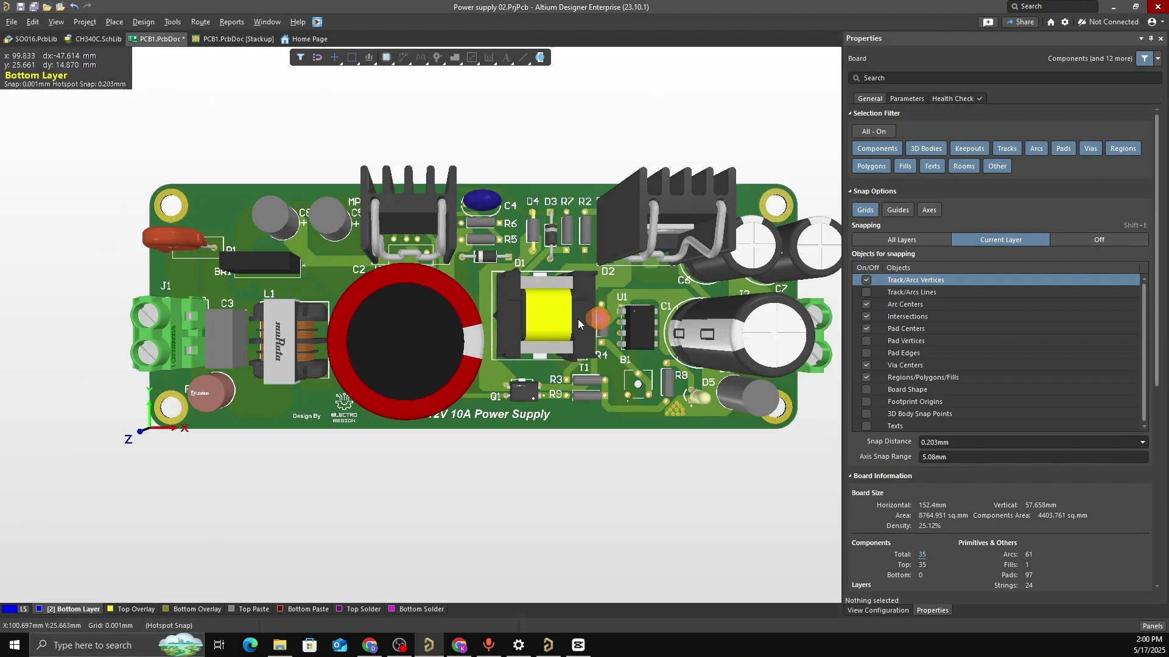
mouse_move(482, 262)
right_mouse_down("shift")
mouse_move(476, 187)
mouse_move(501, 256)
mouse_move(492, 272)
right_mouse_up("shift")
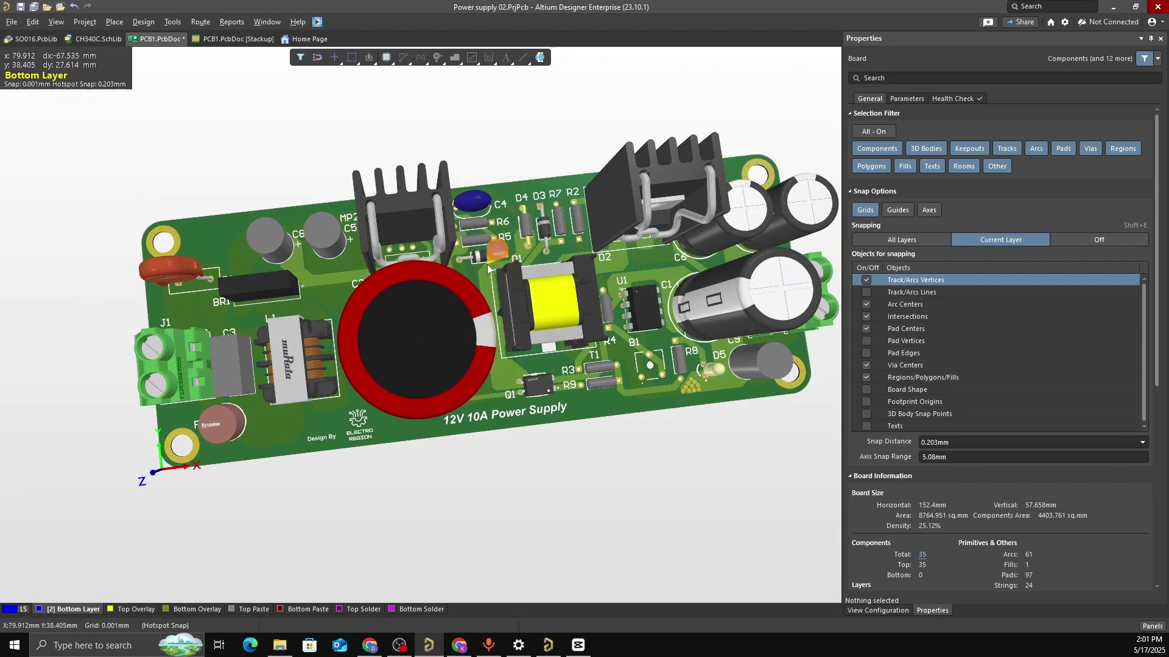